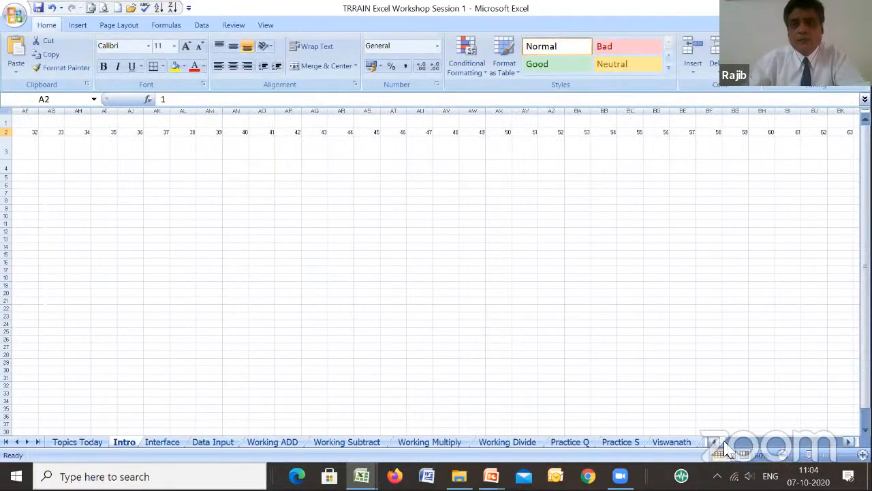
- Revisit the session agenda on the Topics Today sheet and the Intro sheet, ending on the Interface sheet
left_click_drag(721, 444, 712, 443)
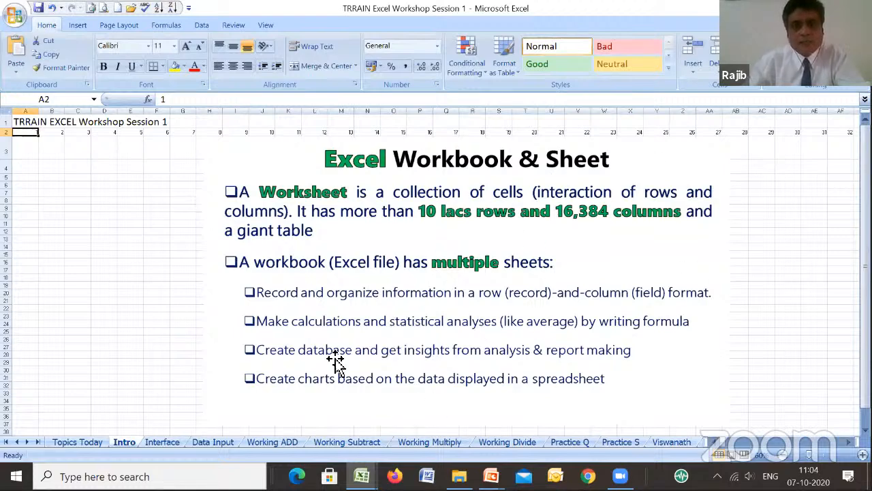
left_click(68, 446)
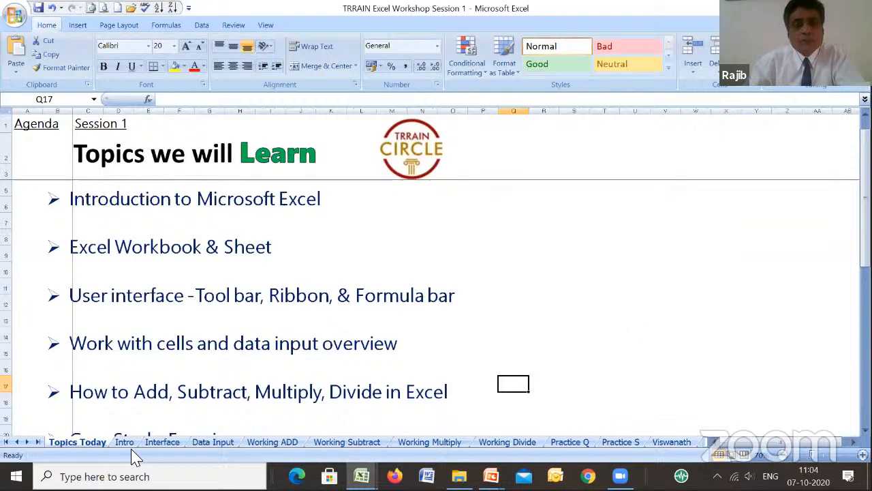
left_click(125, 445)
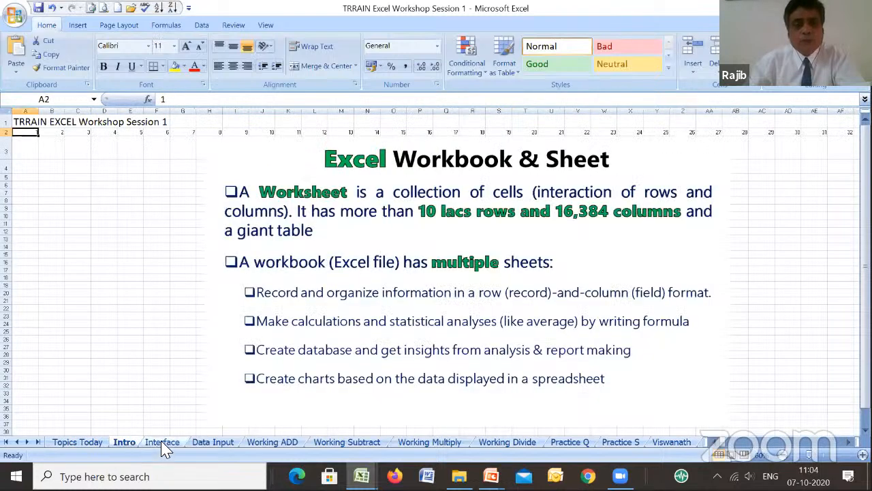
left_click(161, 444)
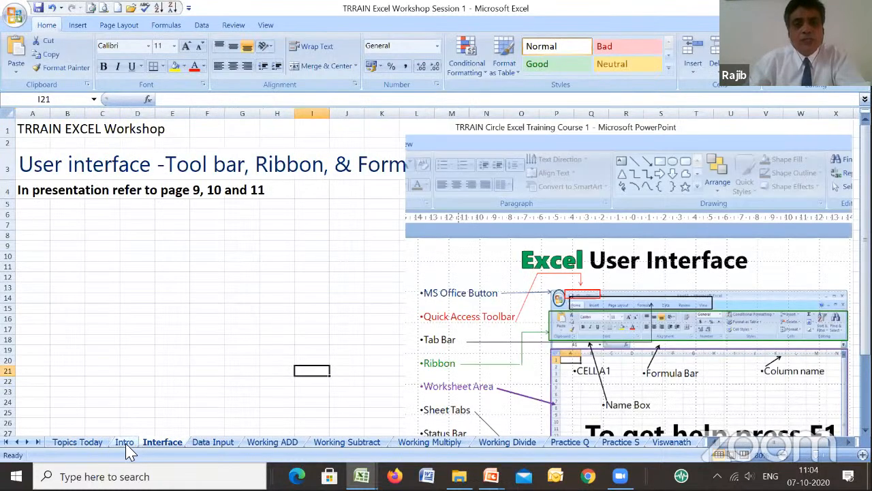
- Examine the Office Button's file commands and compare the Home and Insert command sets, finishing in cell F11 of the Interface sheet
left_click(15, 16)
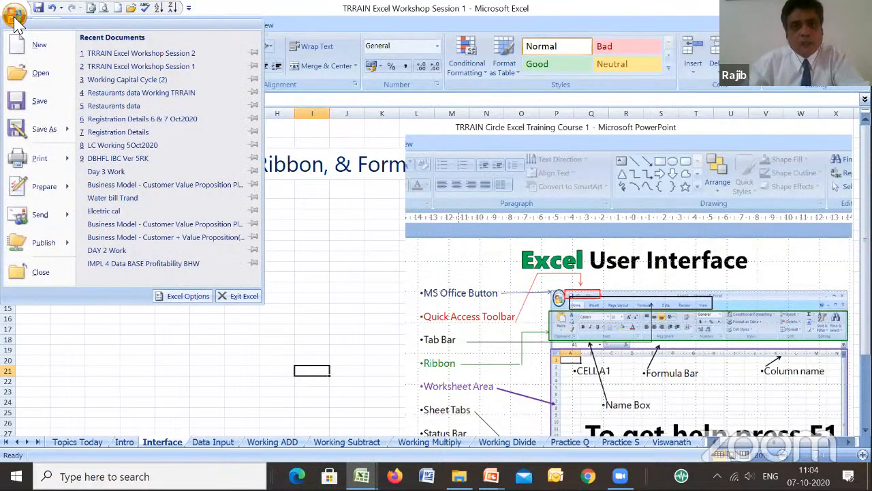
left_click(15, 20)
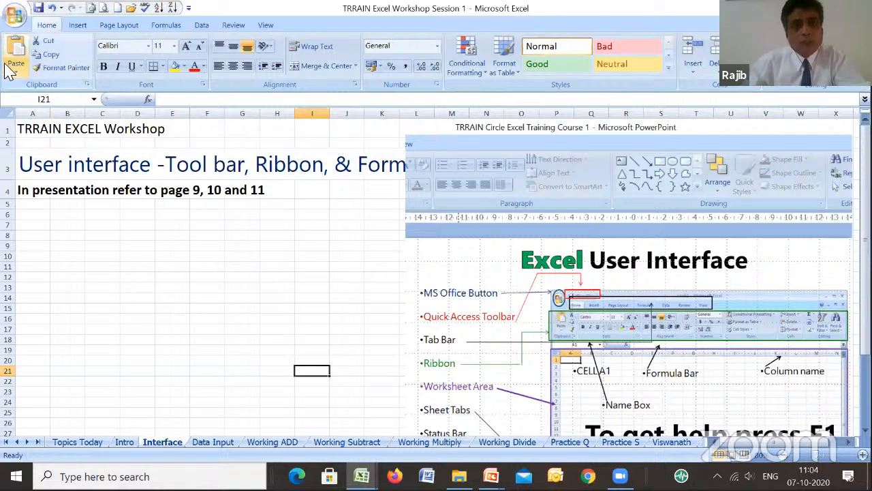
left_click(77, 27)
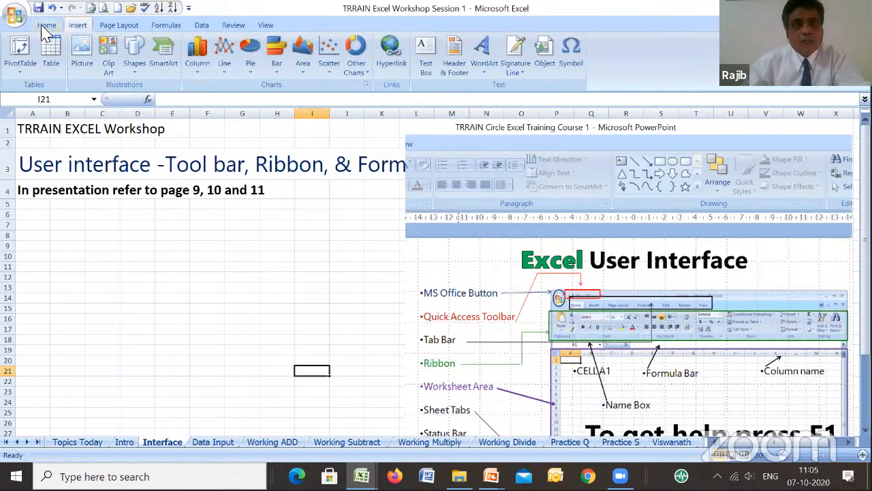
left_click(45, 27)
left_click(77, 28)
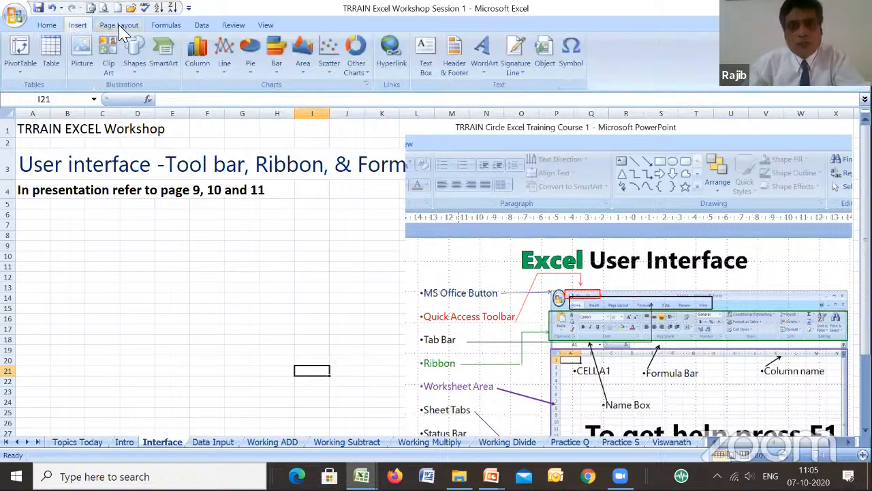
left_click(219, 268)
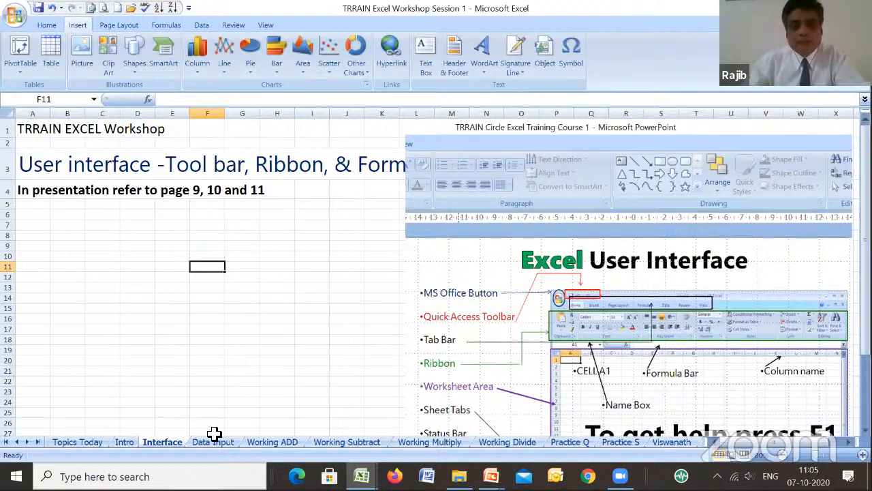
- Browse the Topics Today, Intro and Data Input sheets, and return to the Interface sheet
left_click(93, 444)
left_click(124, 444)
left_click(162, 445)
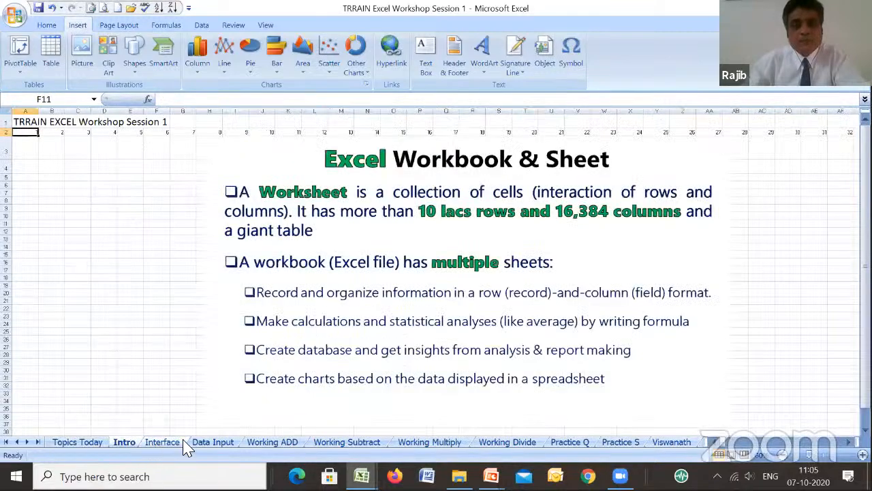
left_click(217, 444)
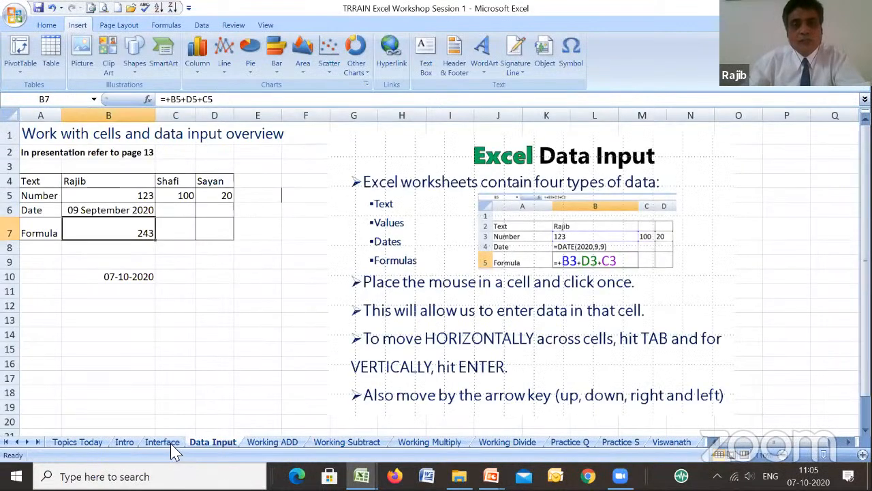
left_click(175, 447)
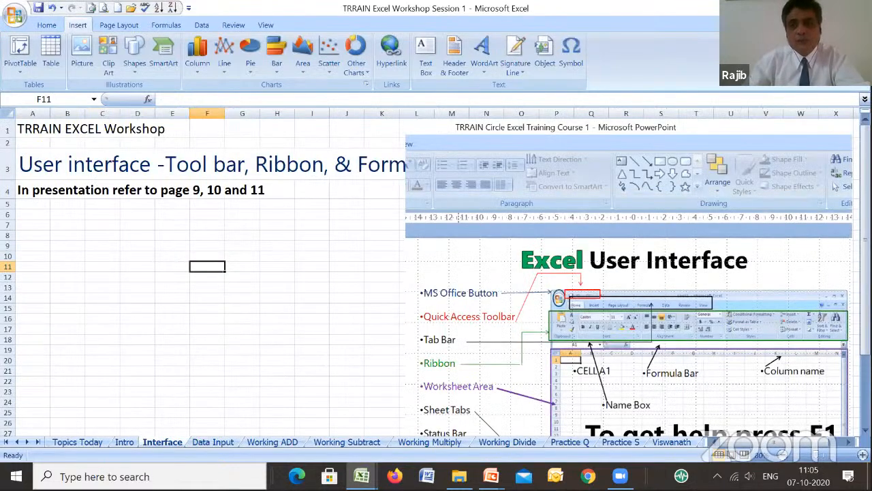
- Review the full Excel User Interface diagram, and briefly bring up Excel Help before dismissing it
scroll(838, 218, "down", 2)
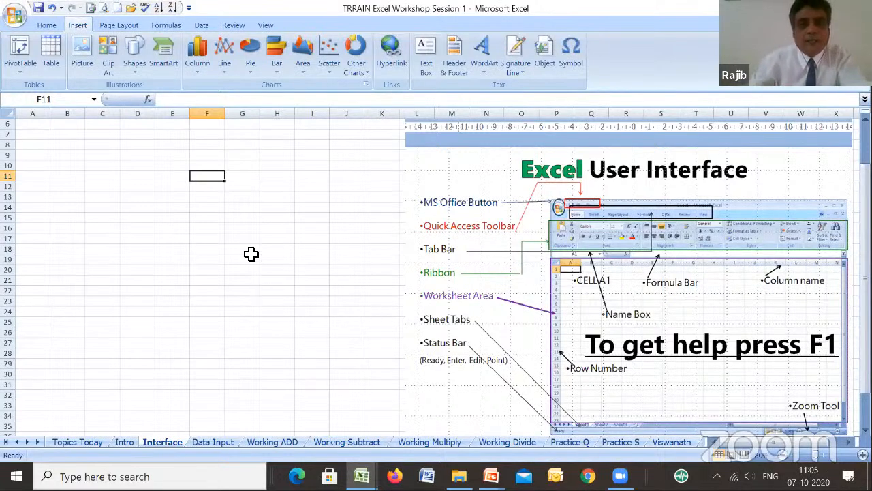
key("F1")
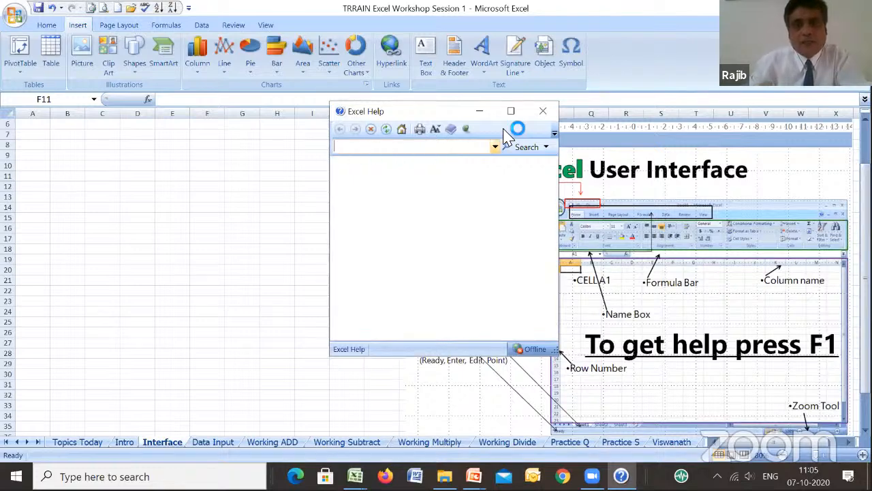
left_click(543, 113)
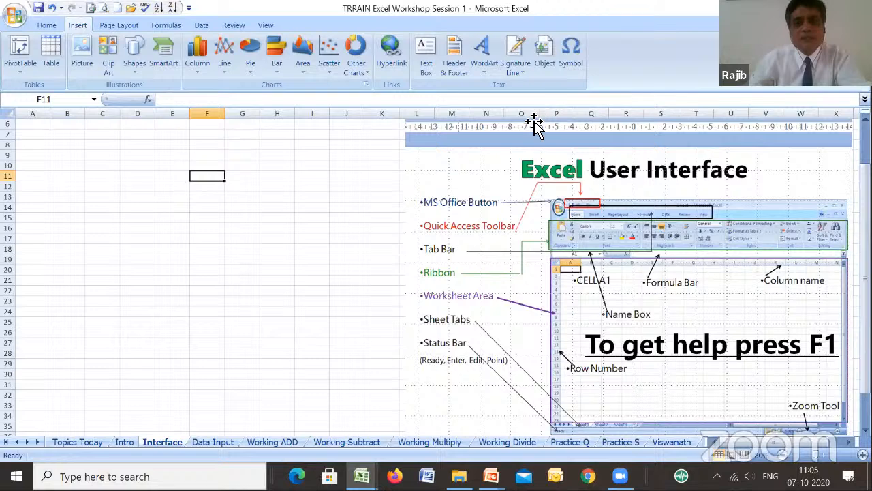
- On the Data Input sheet, inspect the Text, Number, Date and Formula rows, including the formulas in B6 and B7
left_click(215, 442)
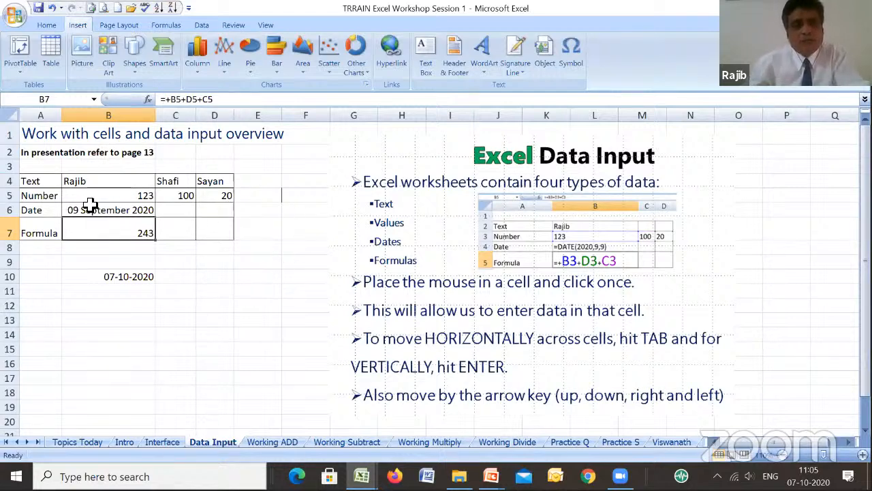
left_click(45, 181)
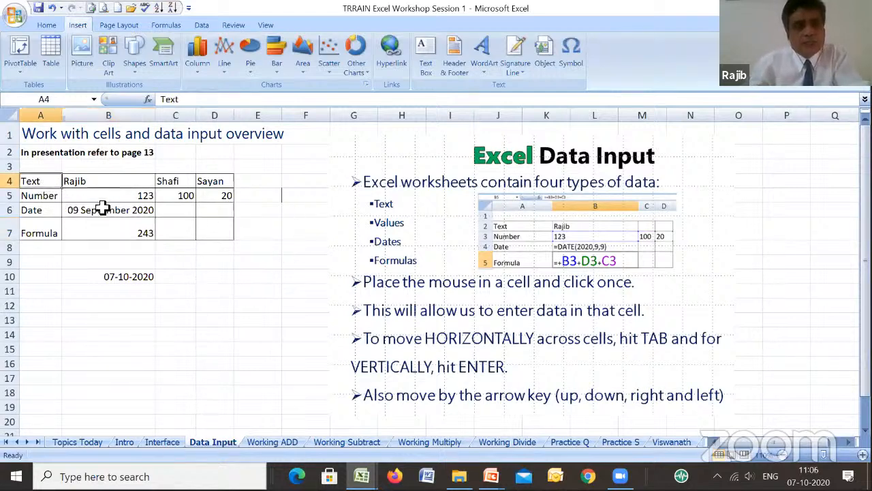
left_click(41, 196)
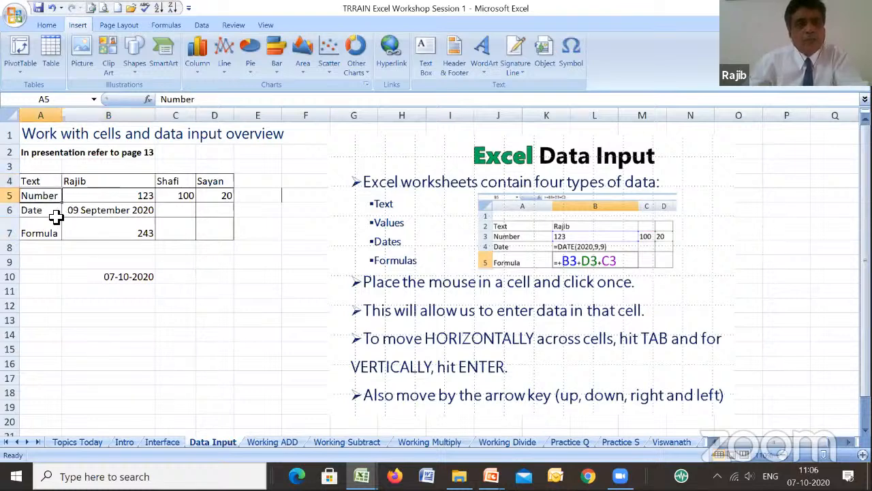
left_click(54, 213)
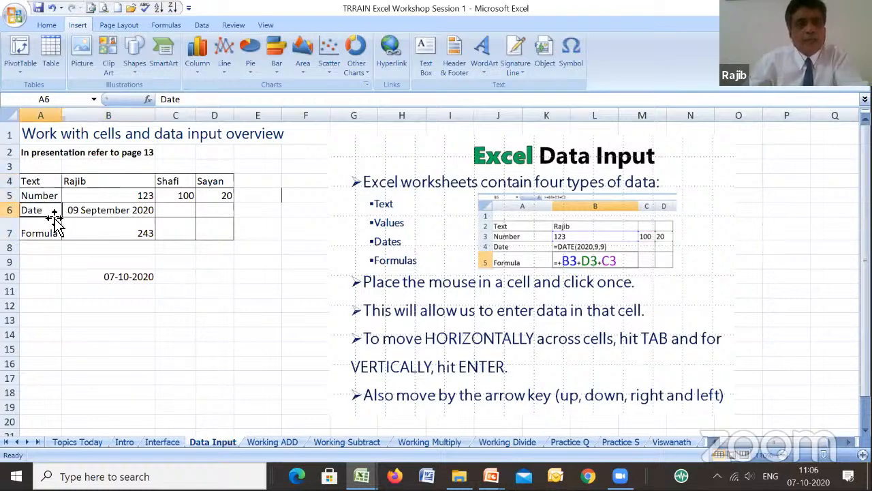
left_click(151, 215)
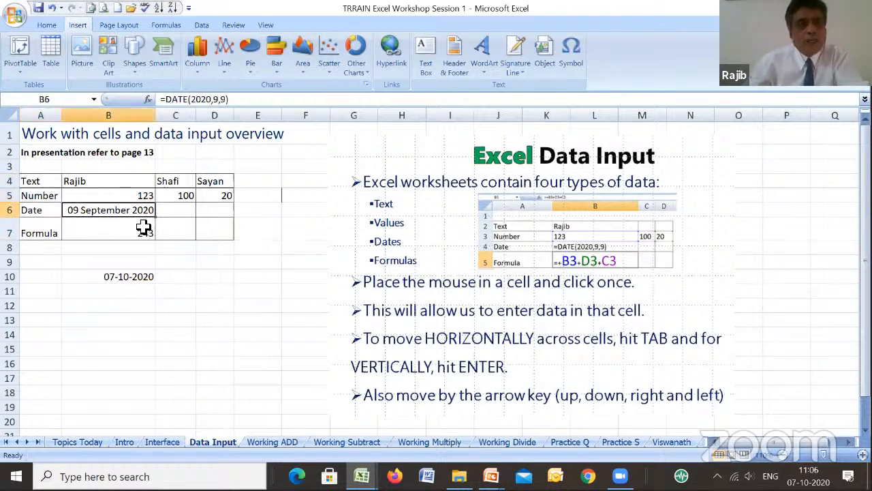
left_click(58, 234)
left_click(136, 232)
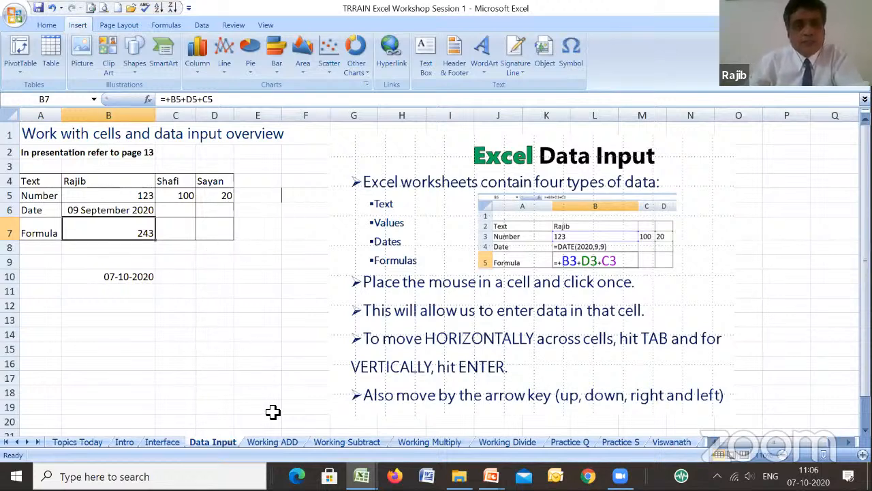
- On the Working ADD sheet, inspect the sales values in B6, B7 and B8 and the addition formula in B10
left_click(285, 442)
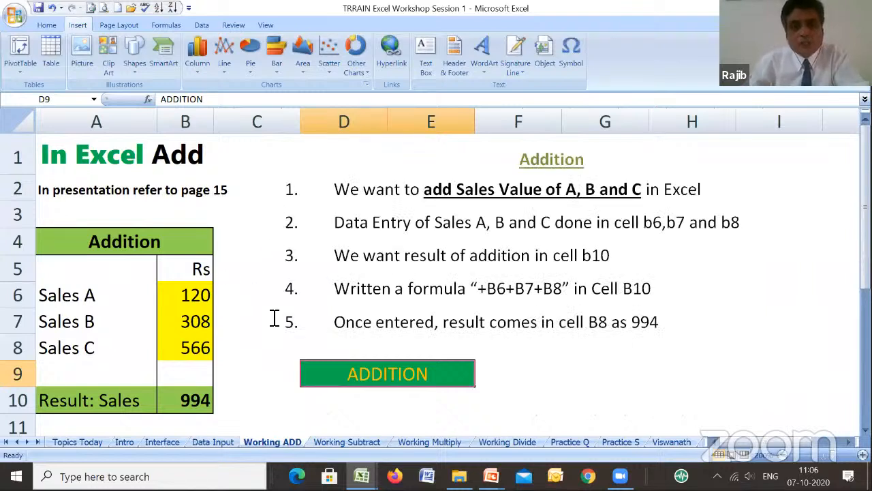
left_click(191, 295)
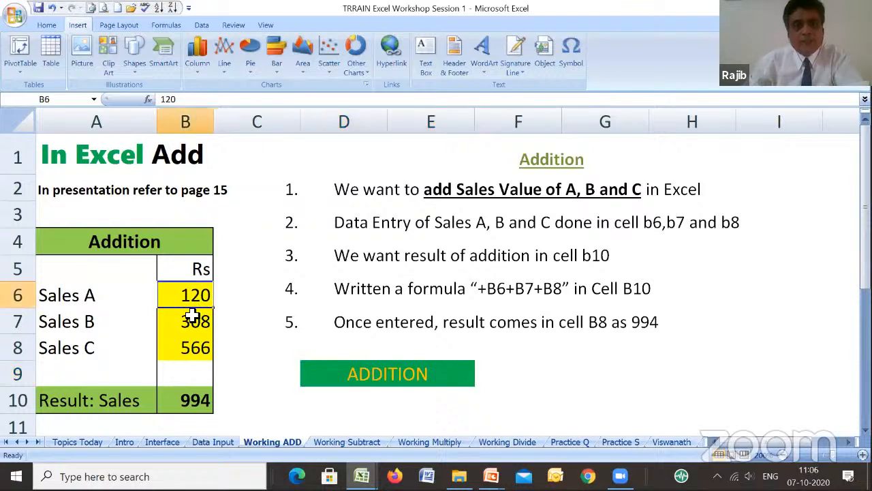
left_click(195, 318)
left_click(196, 348)
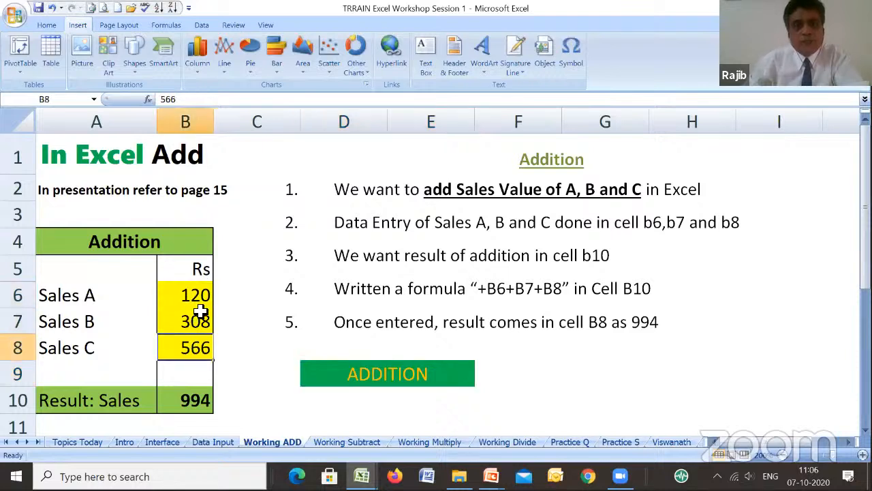
left_click(190, 400)
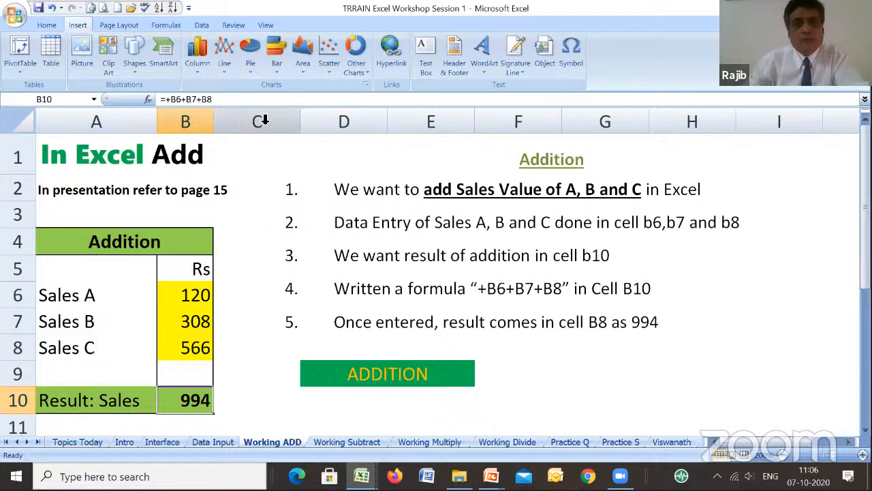
- Show the sheet's formulas in place of results, restore the normal display, and trace the precedents of B10
left_click(174, 27)
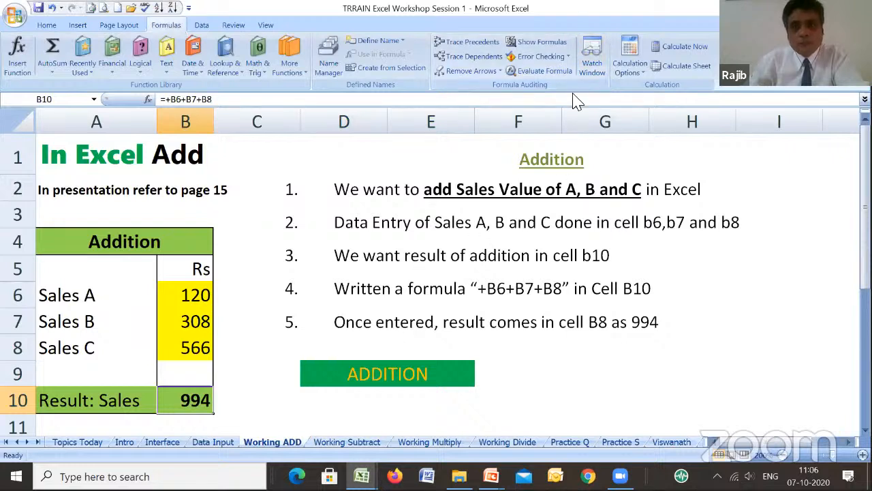
left_click(557, 45)
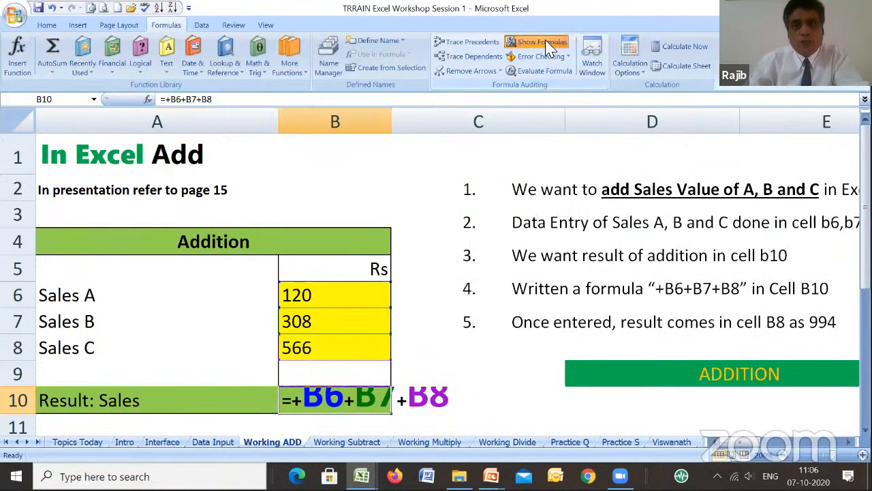
left_click(546, 43)
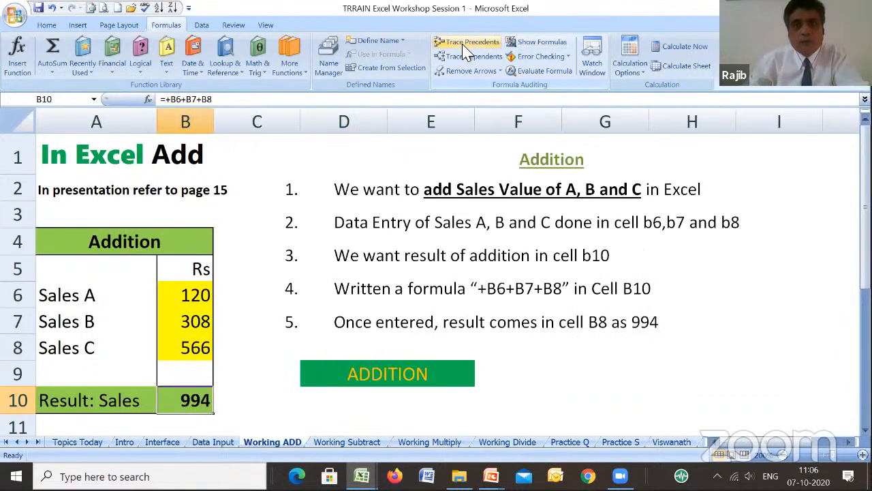
left_click(465, 48)
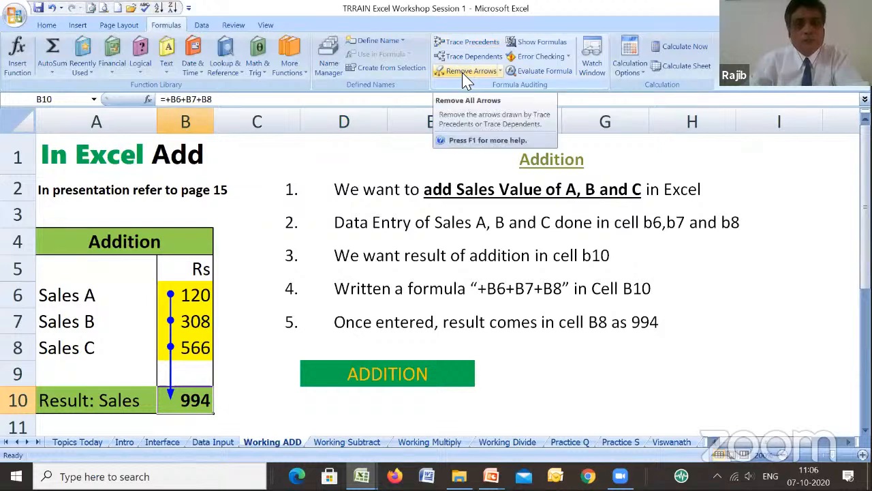
- Review the Working Subtract, Working Multiply and Working Divide examples, followed by the Practice Q case study
left_click(352, 444)
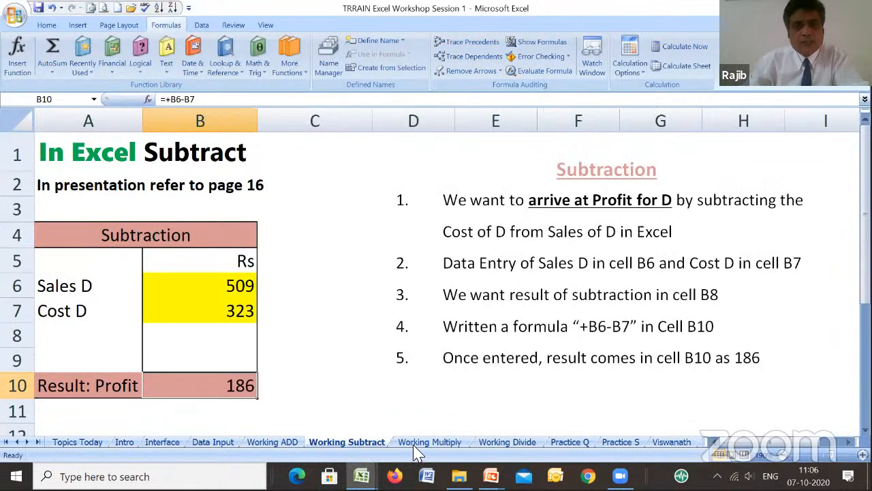
left_click(449, 445)
left_click(501, 444)
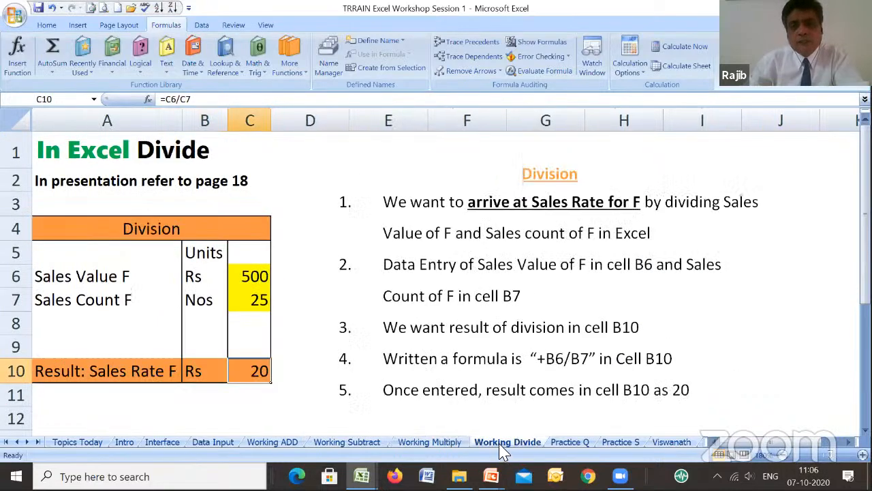
left_click(570, 443)
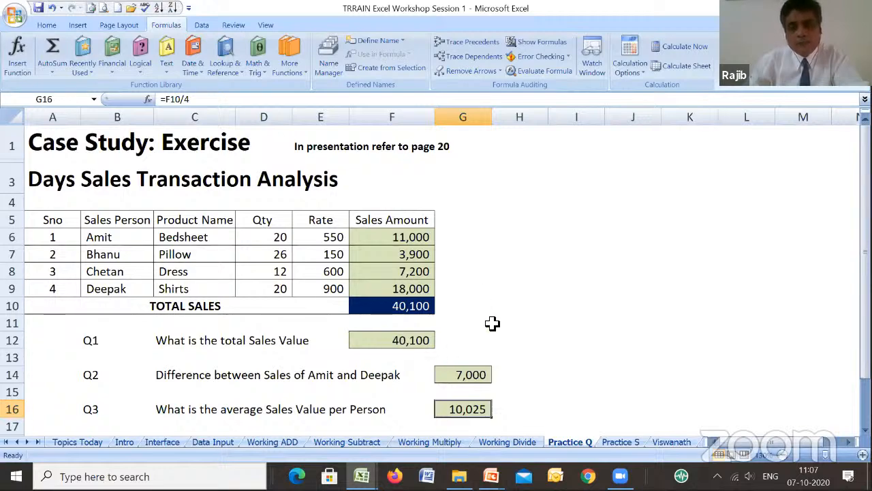
- View the two sheets named after participants at the end of the workbook, and return to the Practice Q sheet
left_click(673, 442)
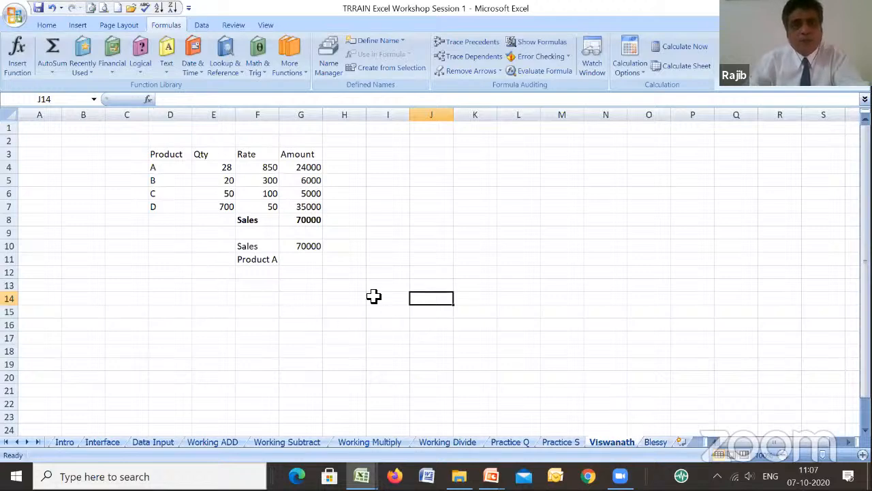
left_click(656, 442)
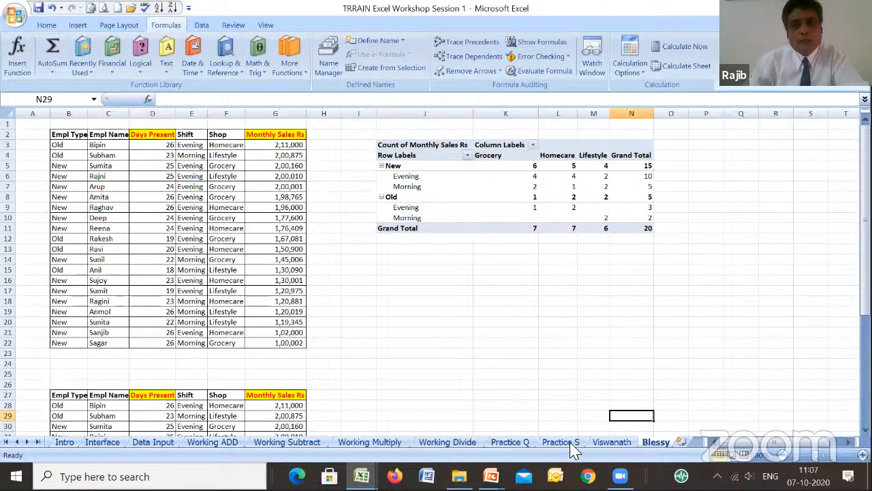
left_click(513, 442)
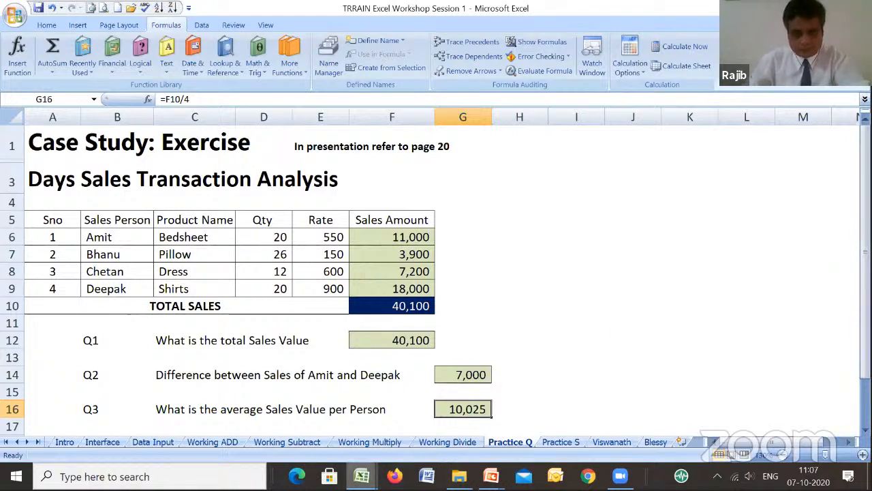
- Switch to the Session 2 workbook and show its Validation sheet enlarged to 130%
left_click(362, 476)
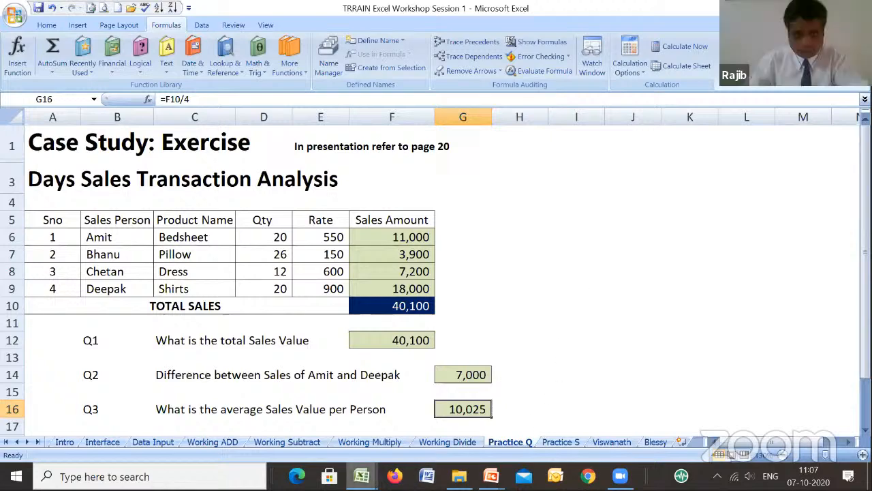
mouse_move(362, 476)
left_click(392, 437)
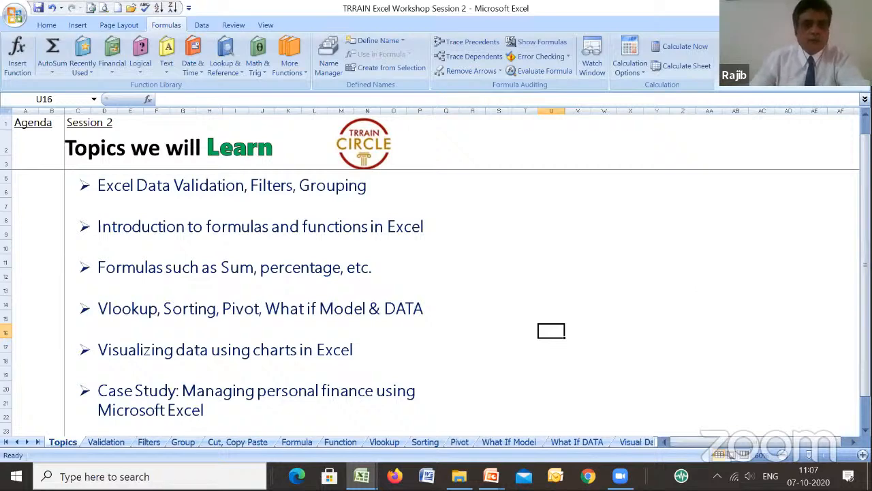
left_click(116, 443)
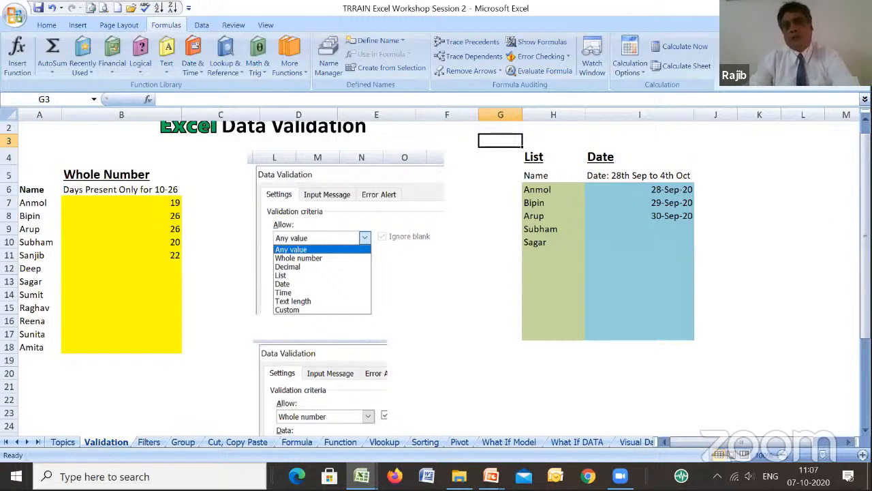
left_click_drag(864, 188, 864, 179)
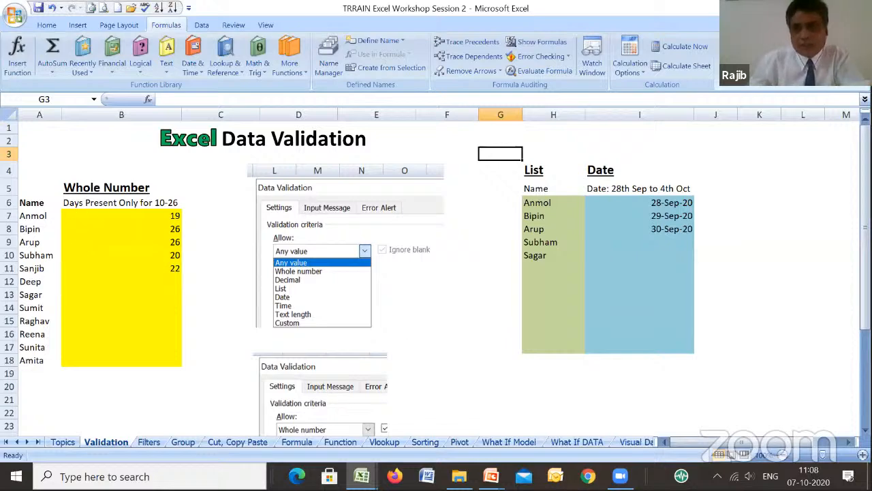
left_click(863, 455)
left_click(862, 455)
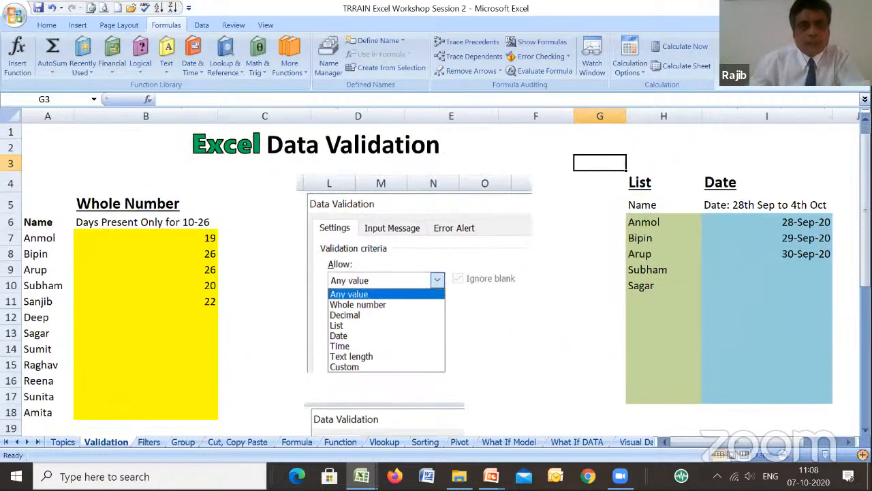
mouse_move(864, 208)
left_mouse_down()
mouse_move(865, 242)
mouse_move(864, 204)
left_mouse_up()
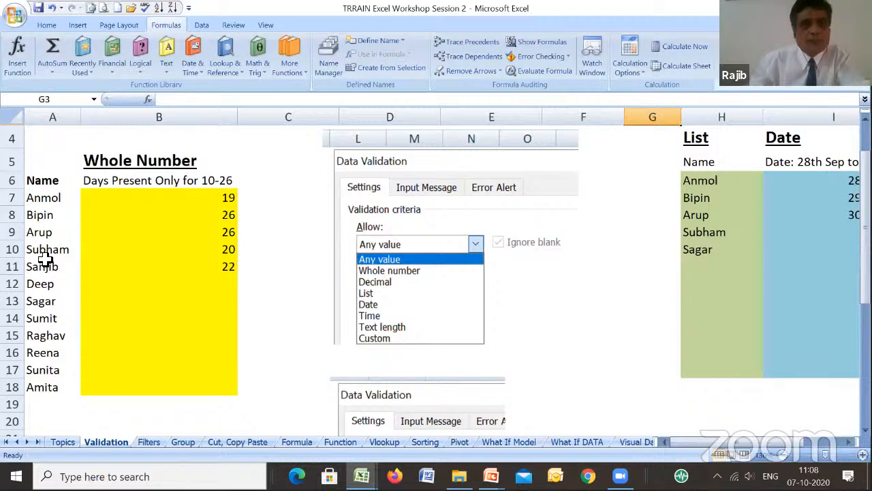
- Enter 10 days present in B12 and 26 in B13 of the Whole Number table
left_click(41, 202)
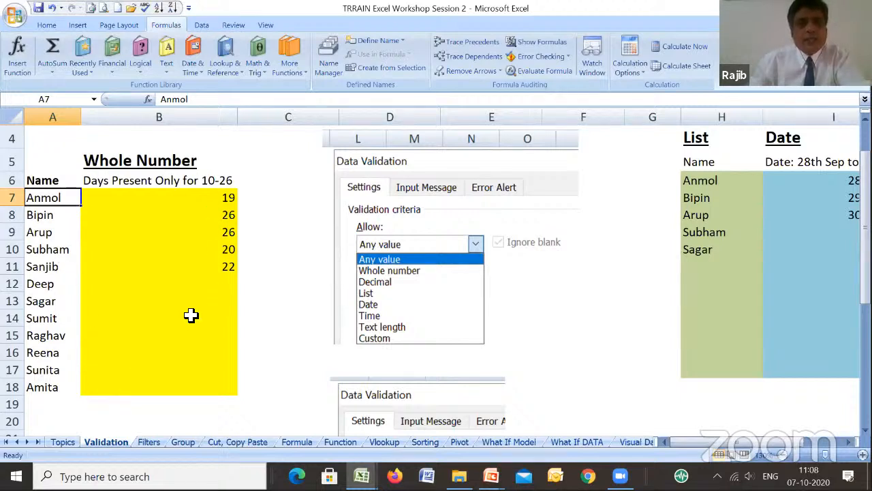
left_click(217, 286)
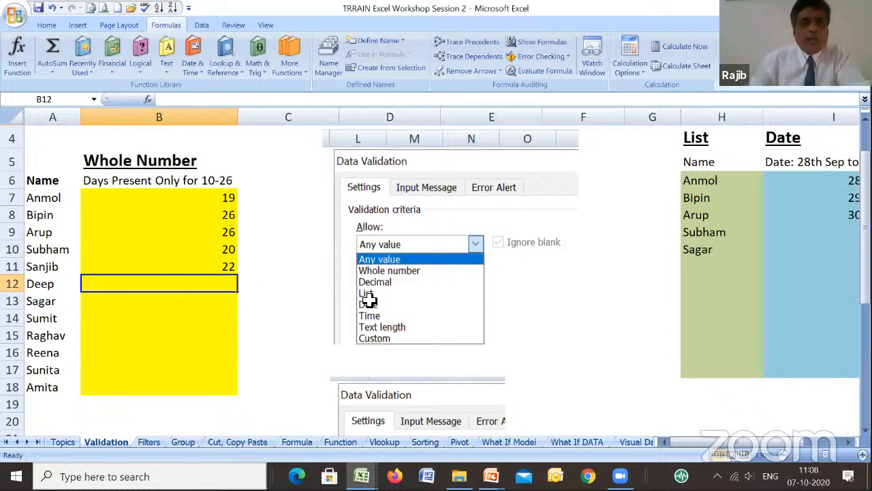
left_click(174, 197)
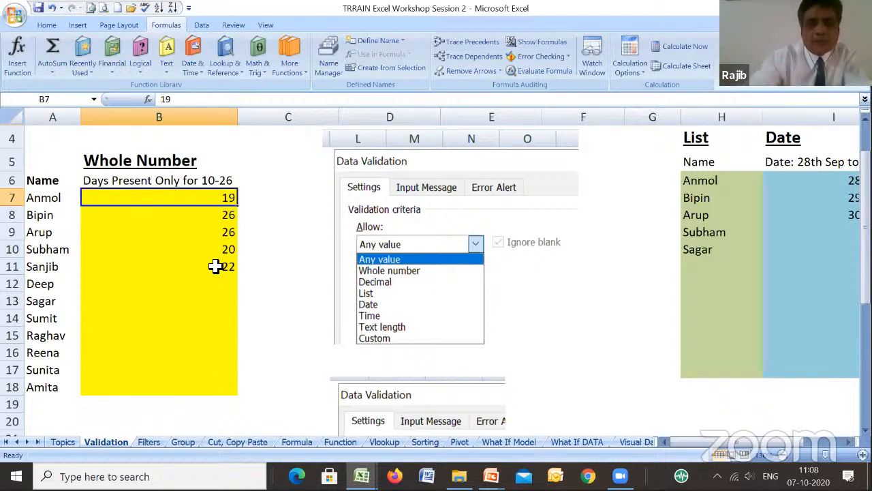
key("Down")
key("Down")
key("Down")
key("Down")
key("Down")
type("1")
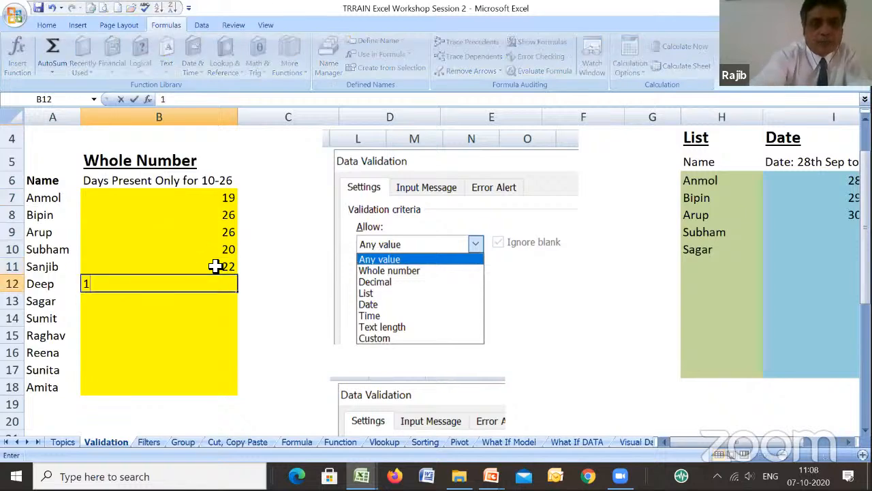
type("0")
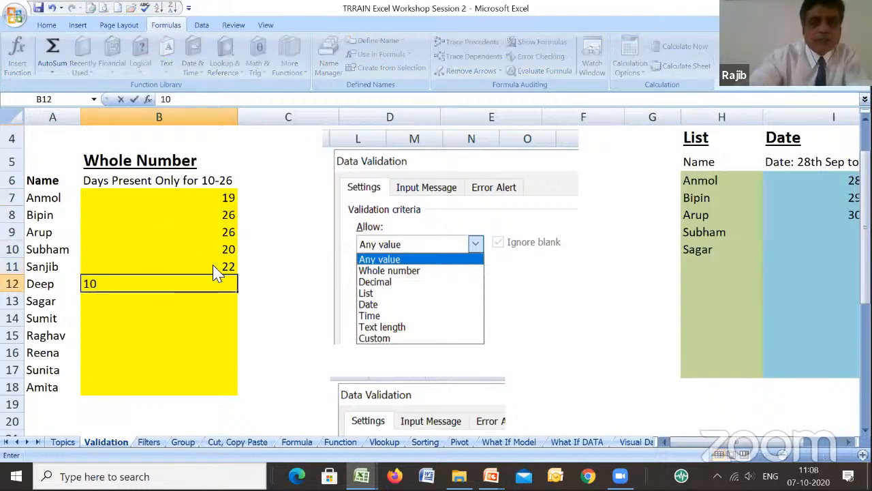
key("Return")
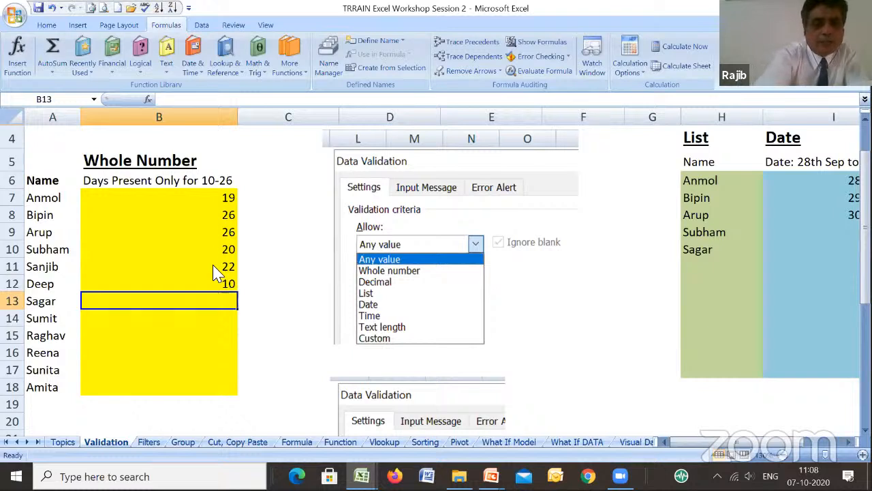
type("26")
key("Return")
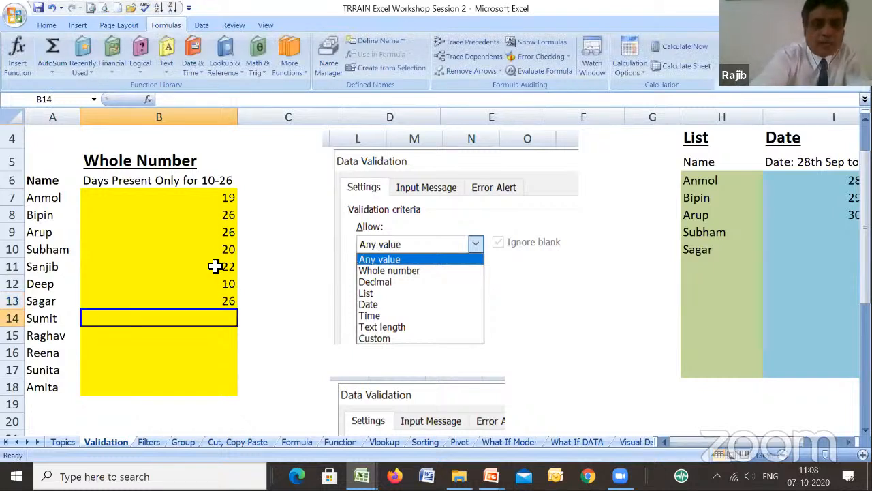
type("6")
- Try to enter 6 in B14, below the permitted 10-26 range, and discard the entry
left_click(217, 270)
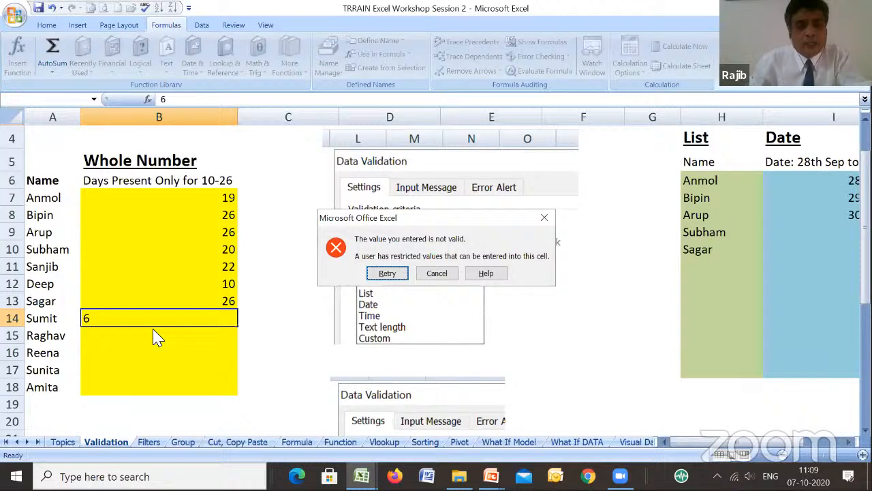
left_click(440, 279)
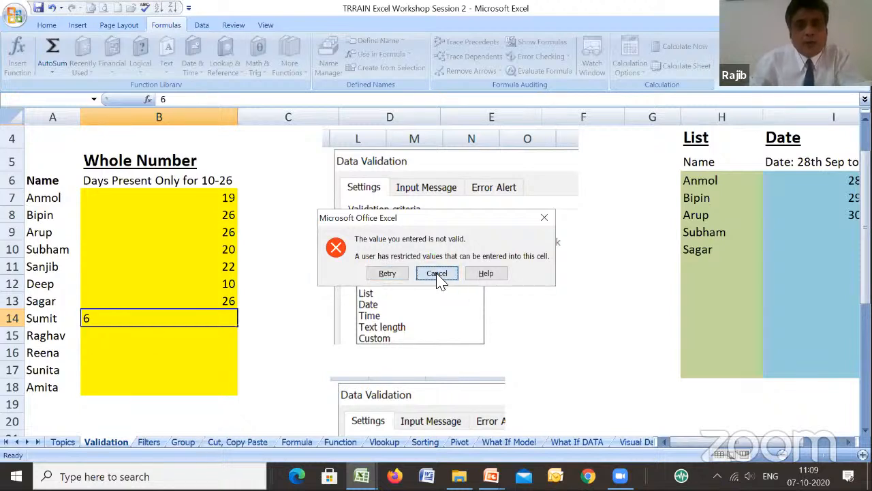
- Copy the Whole Number table's heading rows A5:B6 to A22, below the original table
left_click(242, 403)
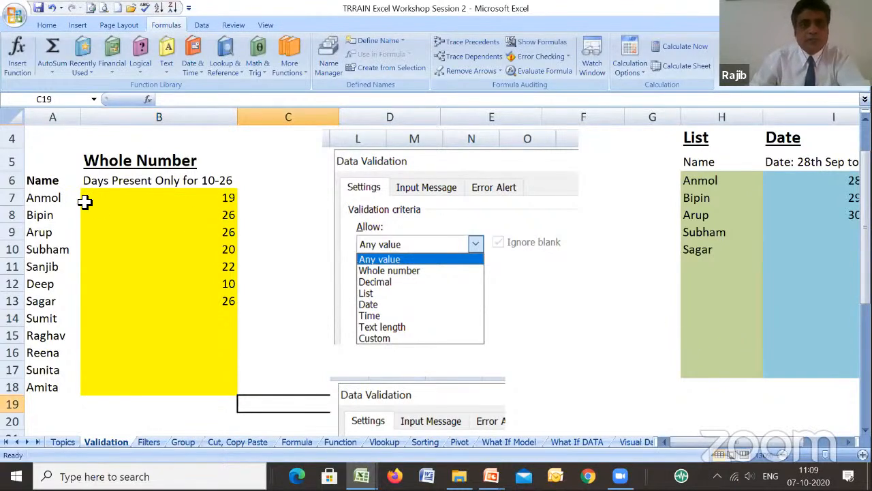
left_click(57, 160)
key("shift+Right")
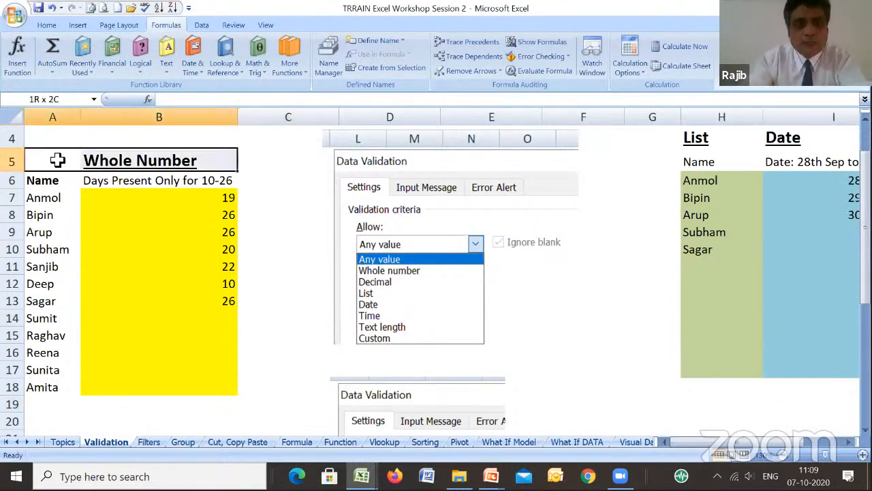
key("shift+Down")
key("ctrl+c")
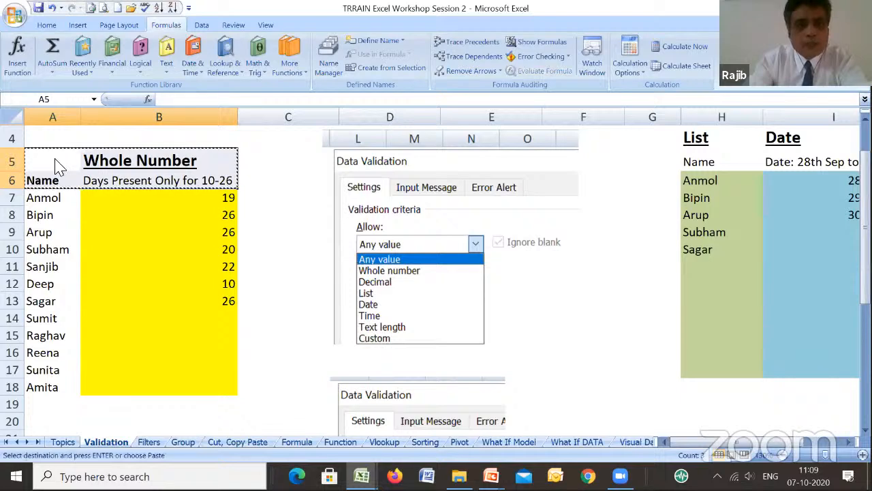
key("Down")
- Copy the Name column with its header, A6:A18, into the new table starting at A23
key("Down")
key("Down")
key("Down")
key("Down")
key("Down")
key("Down")
key("Down")
key("Down")
key("Down")
key("Down")
key("Down")
key("Down")
key("Down")
key("Down")
key("Down")
key("Down")
key("Down")
key("Up")
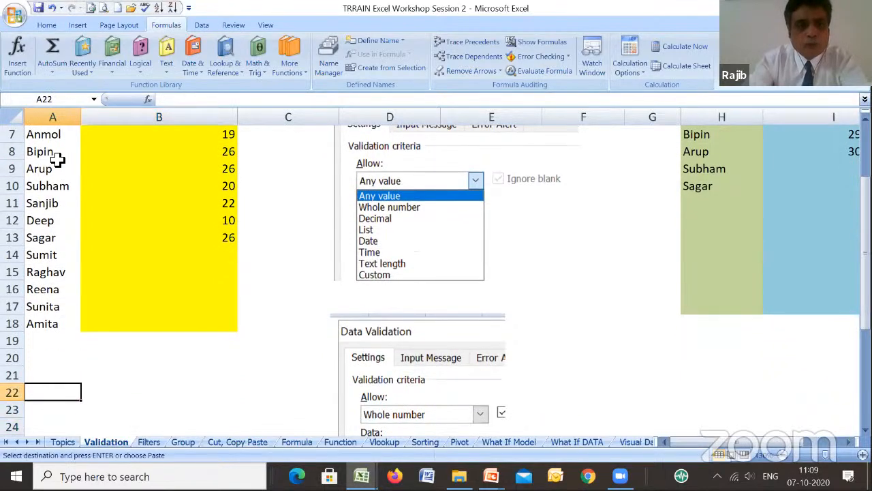
key("Return")
key("Down")
key("Up")
key("Up")
key("Up")
key("Up")
key("Up")
key("Up")
key("Up")
key("Up")
key("Up")
key("Up")
key("Up")
key("Up")
key("Up")
key("Up")
key("Up")
key("Up")
key("Up")
key("Up")
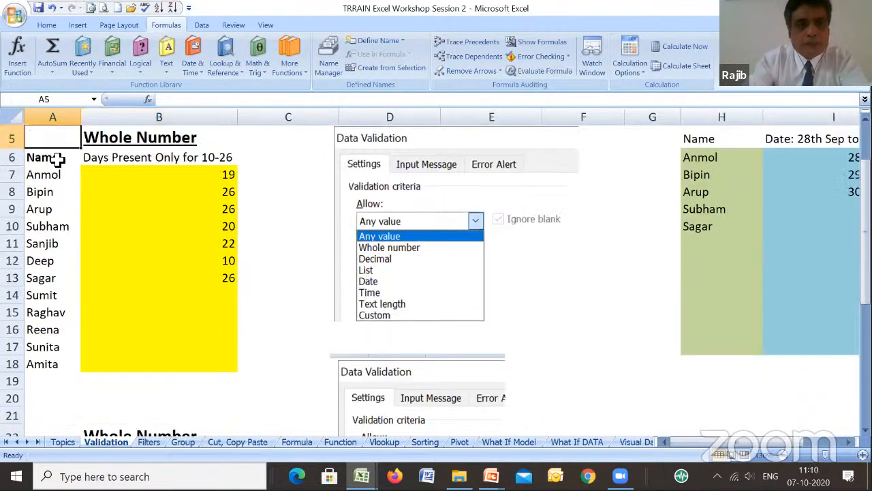
key("Down")
key("Down")
key("Up")
key("shift+Down")
key("shift+Down")
key("shift+Down")
key("shift+Down")
key("shift+Down")
key("shift+Down")
key("shift+Down")
key("shift+Down")
key("shift+Down")
key("shift+Down")
key("shift+Down")
key("shift+Down")
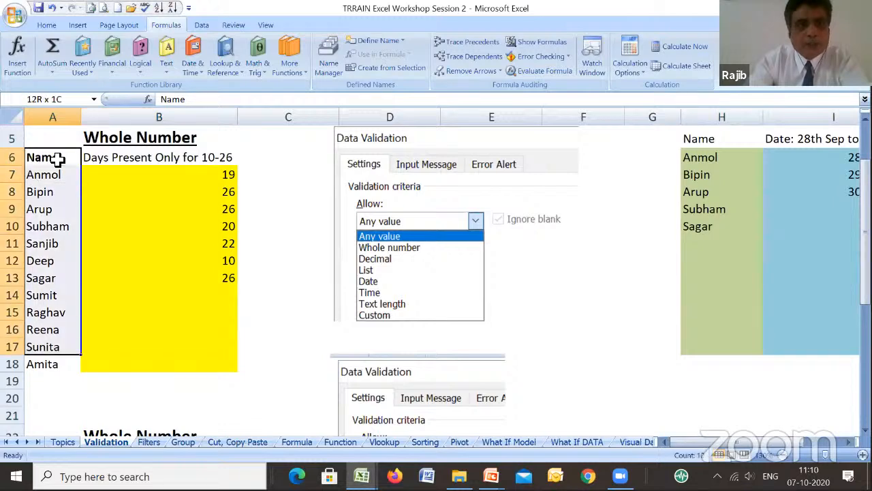
key("ctrl+c")
key("Down")
key("Down")
key("Down")
key("Down")
key("Down")
key("Down")
key("Down")
key("Down")
key("Down")
key("Down")
key("Down")
key("Down")
key("Down")
key("Down")
key("Down")
key("Down")
key("Down")
key("Down")
key("Down")
key("Down")
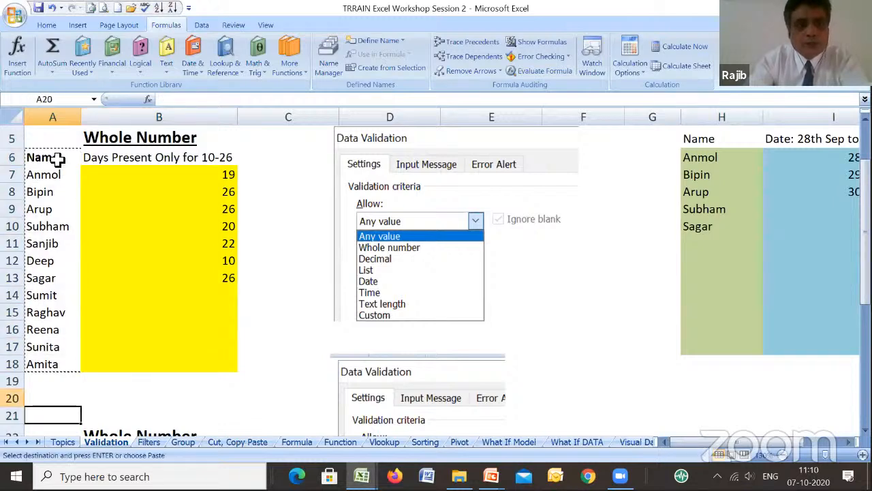
key("Up")
key("Up")
key("Up")
key("Up")
key("Up")
key("Up")
key("Up")
key("Up")
key("Up")
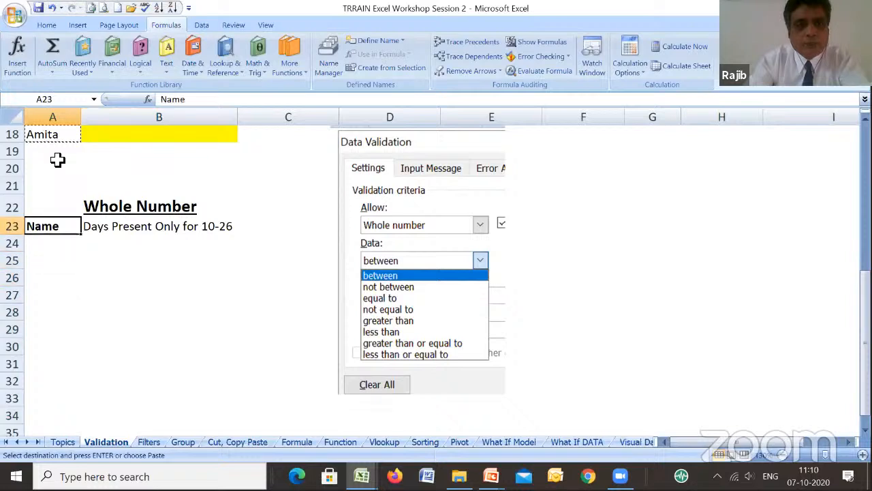
key("Down")
key("Return")
- Fill the empty days-present cells B24:B35 of the new table with yellow
key("Right")
key("shift+Right")
key("shift+Left")
key("shift+Down")
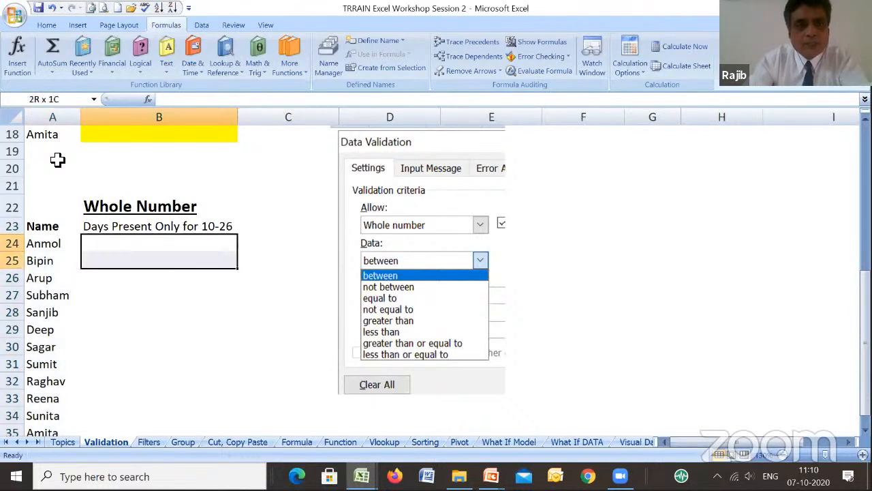
key("shift+Down")
key("shift+Down")
key("shift+Down")
key("shift+Down")
key("shift+Down")
key("shift+Down")
key("shift+Down")
key("shift+Down")
key("shift+Down")
key("shift+Down")
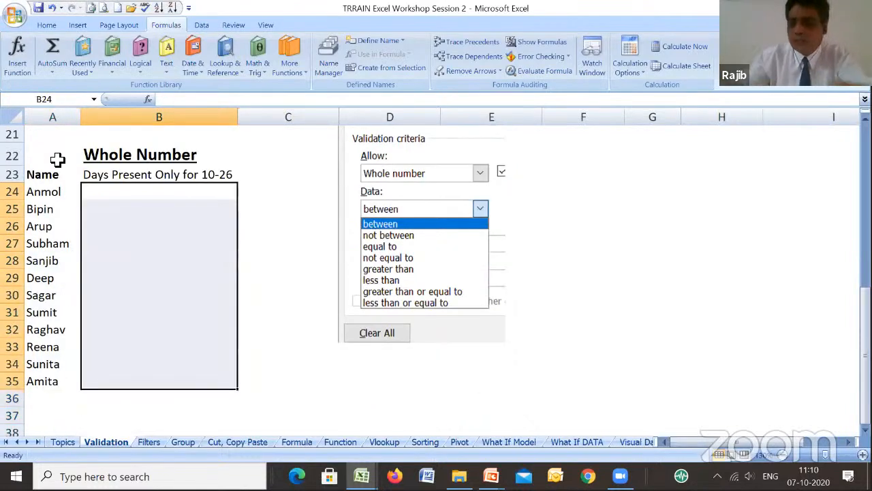
left_click(48, 26)
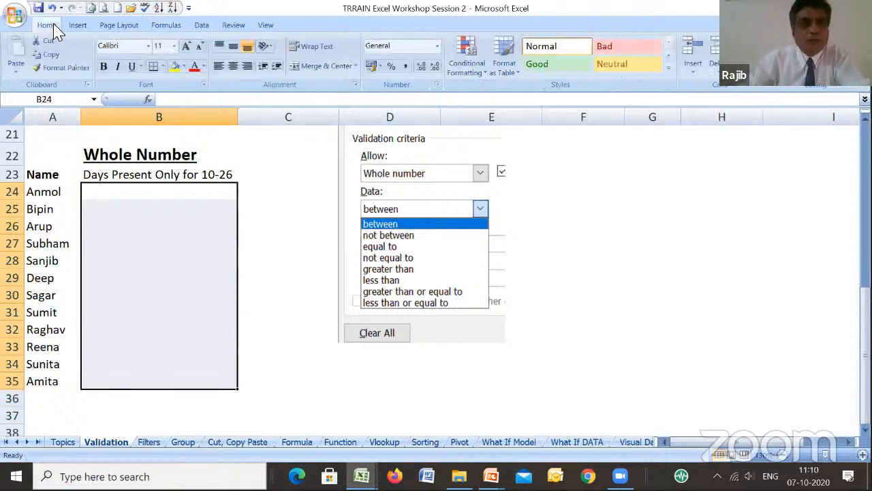
left_click(175, 66)
left_click(143, 191)
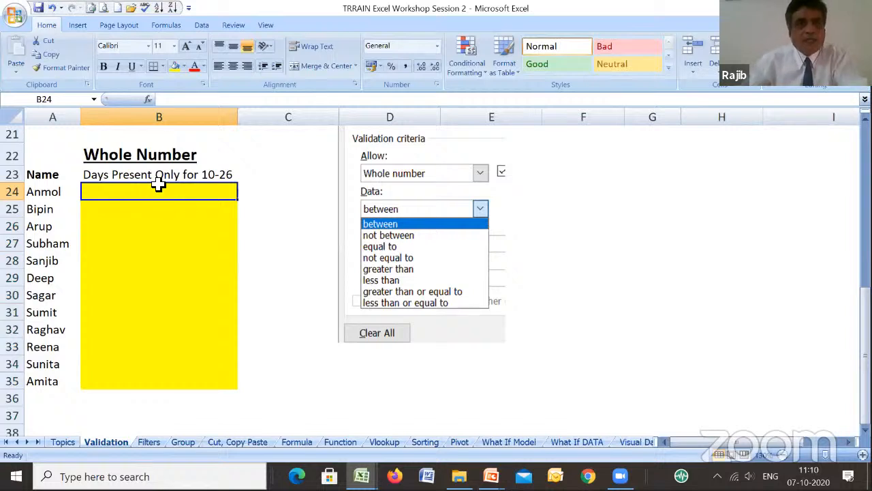
- Apply data validation to B24 that allows only whole numbers between a minimum of 15 and a maximum of 26
left_click(201, 26)
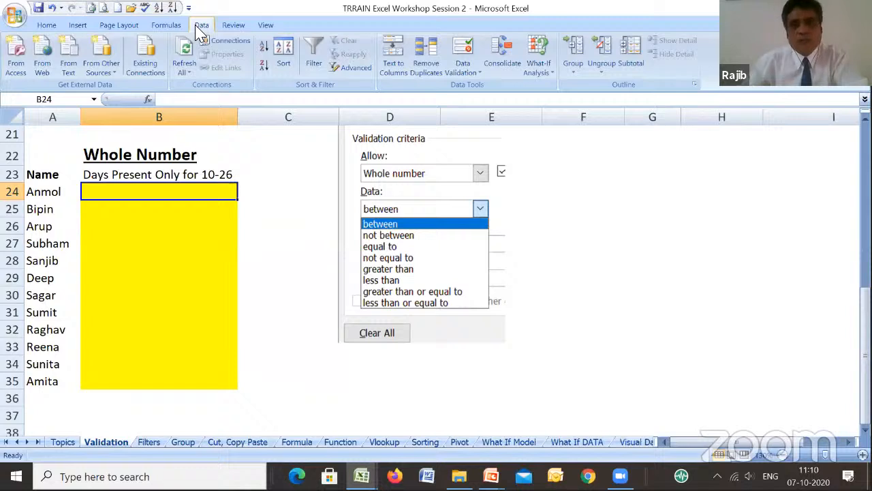
left_click(467, 73)
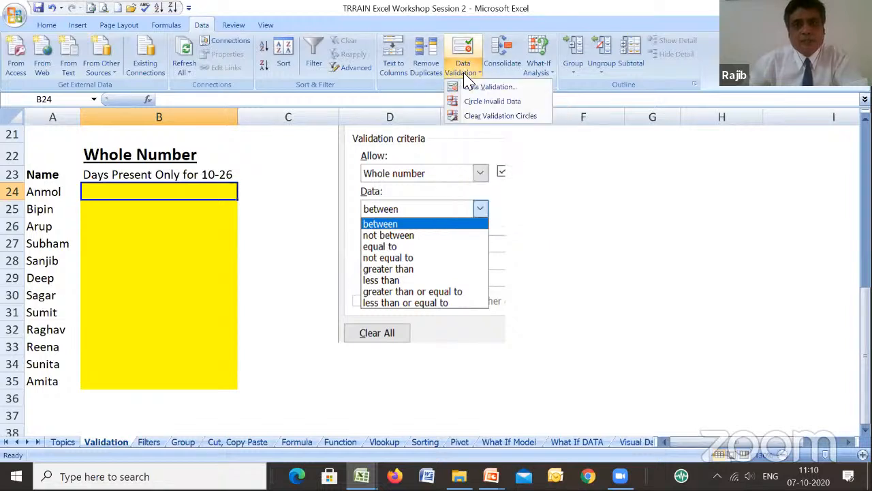
left_click(480, 87)
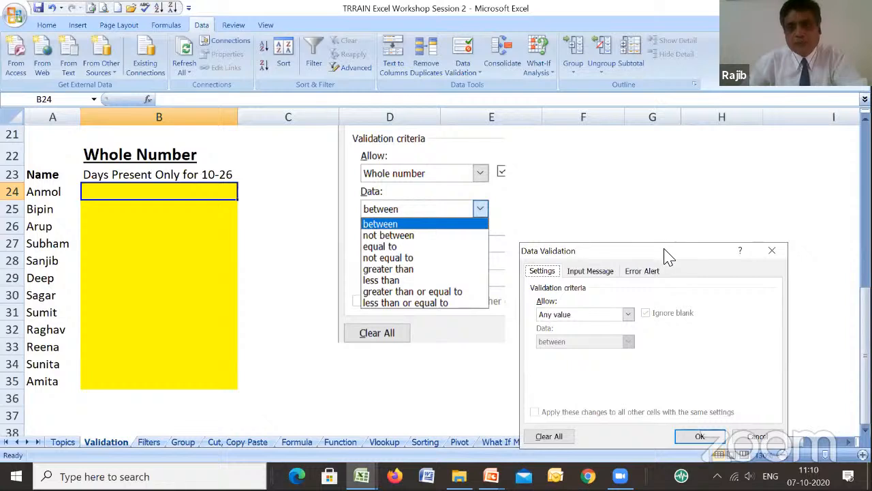
left_click_drag(660, 246, 497, 144)
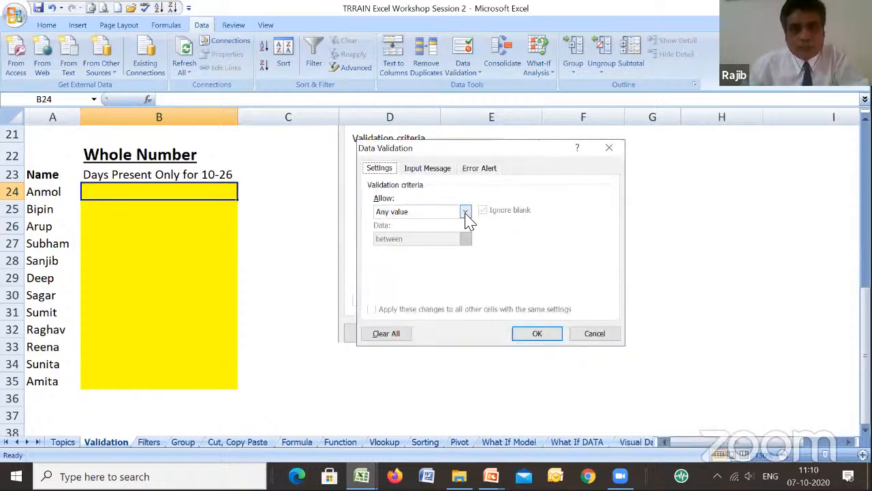
left_click(467, 213)
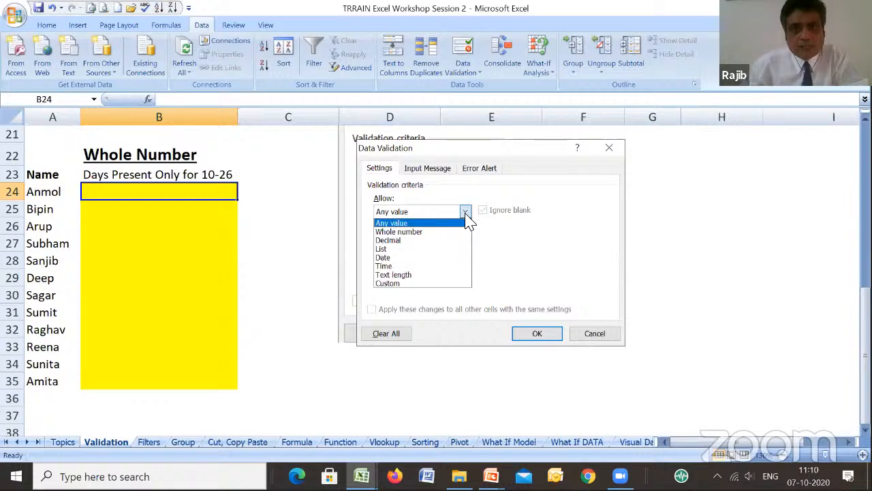
left_click(430, 233)
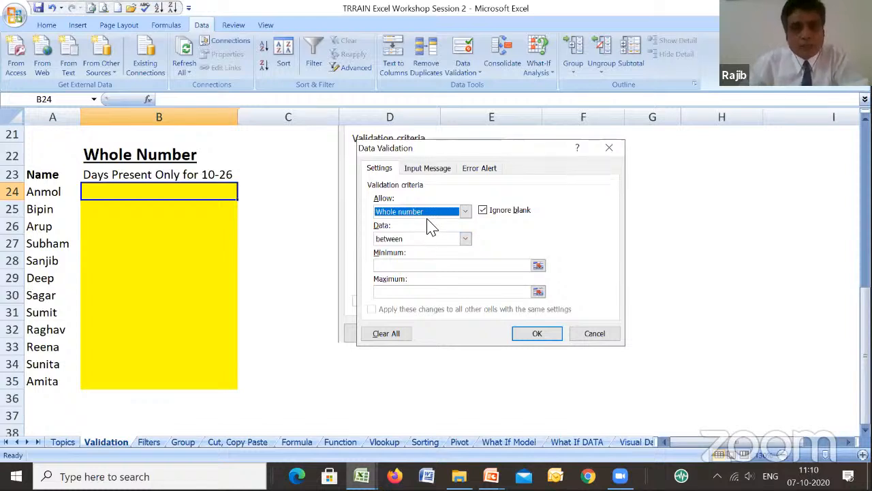
left_click(467, 240)
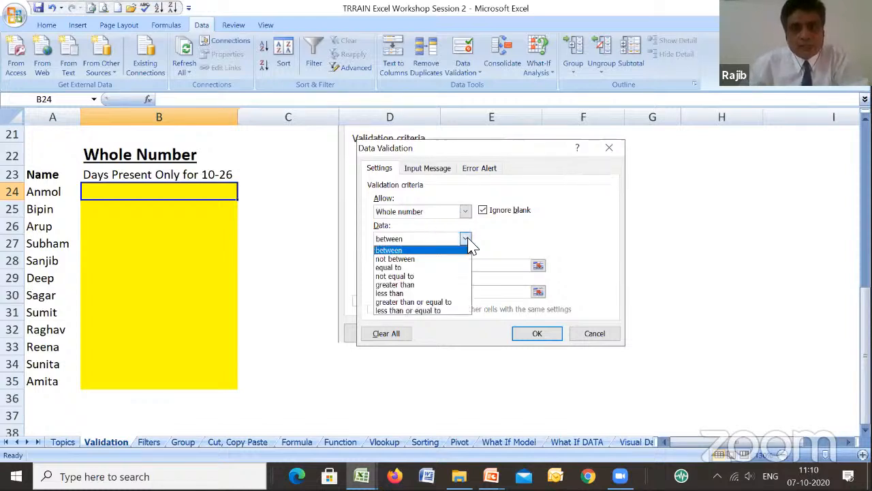
left_click(467, 244)
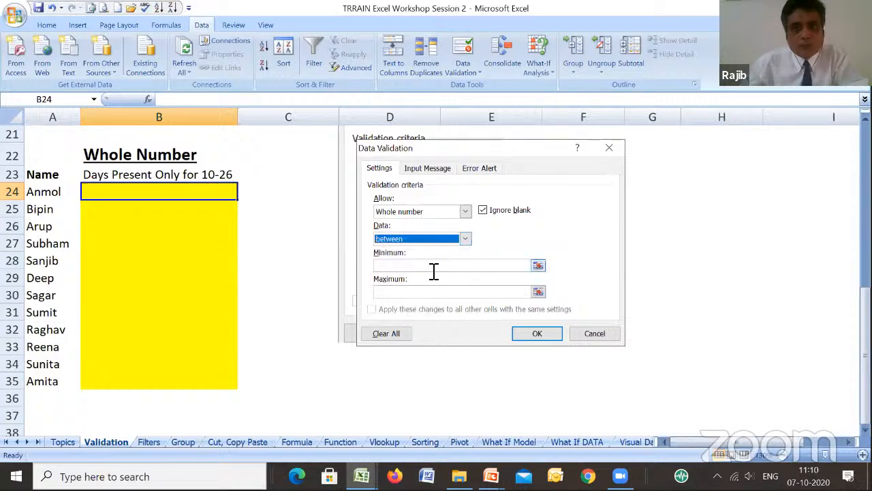
left_click(489, 266)
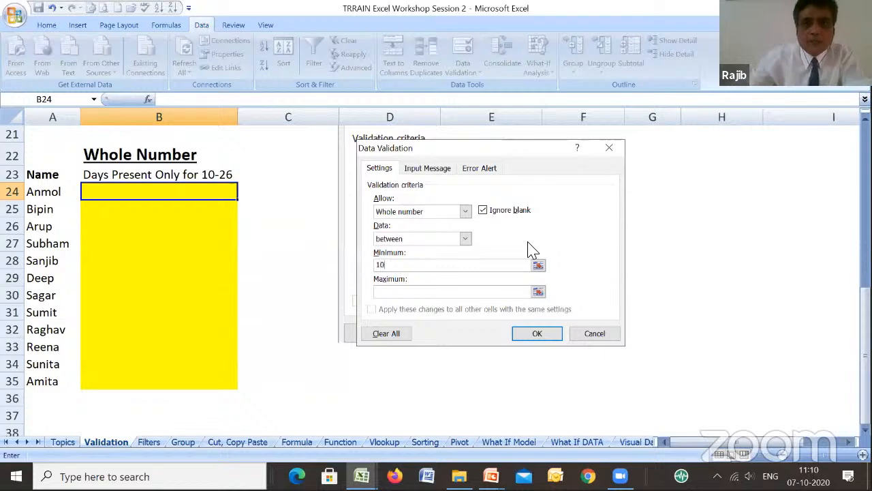
left_click(463, 292)
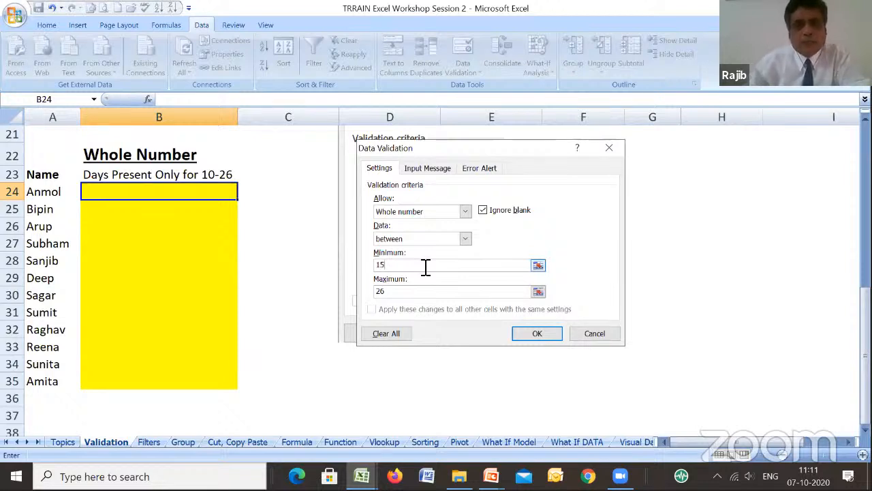
left_click(423, 291)
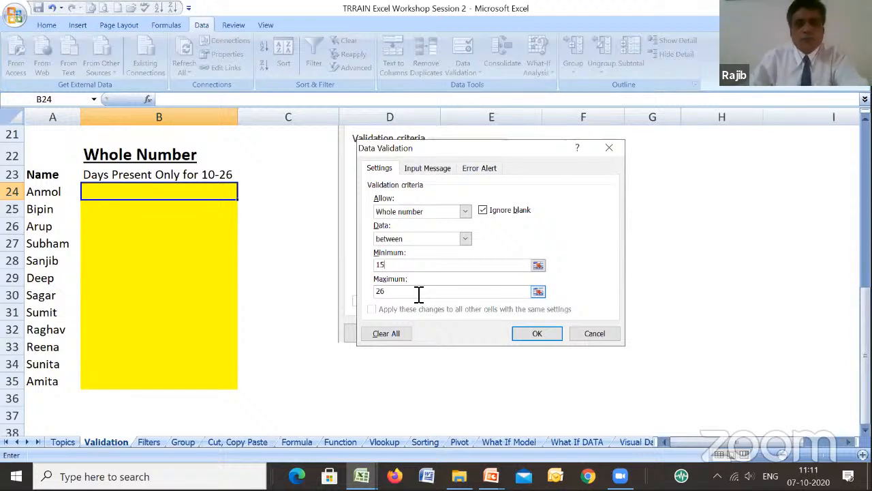
left_click(543, 335)
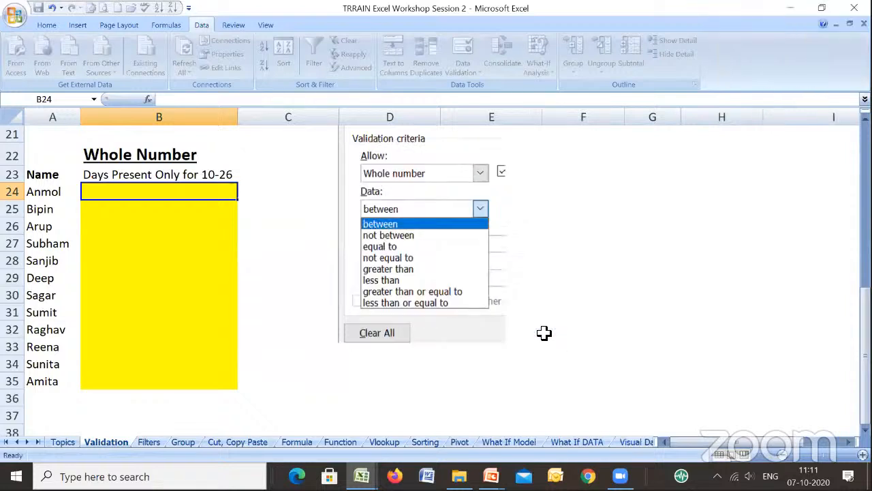
- Change the heading in B23 to "Days Present Only for 15-26"
left_click(169, 178)
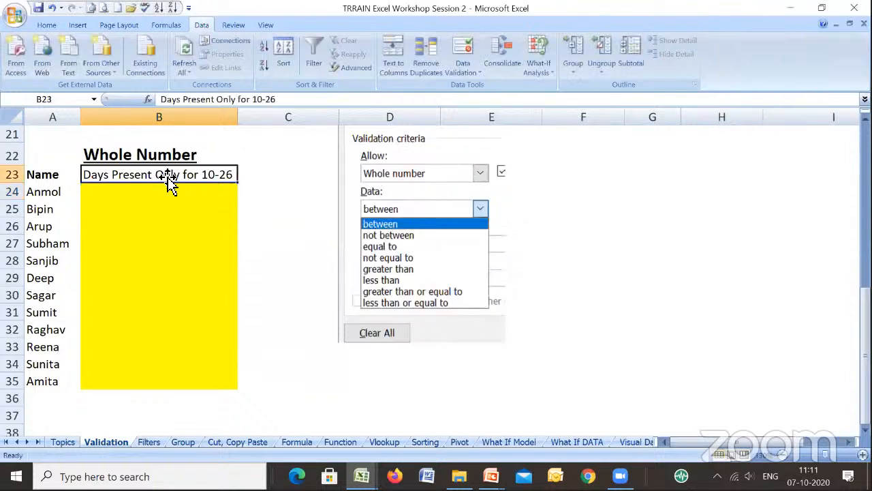
left_click(257, 101)
type("5")
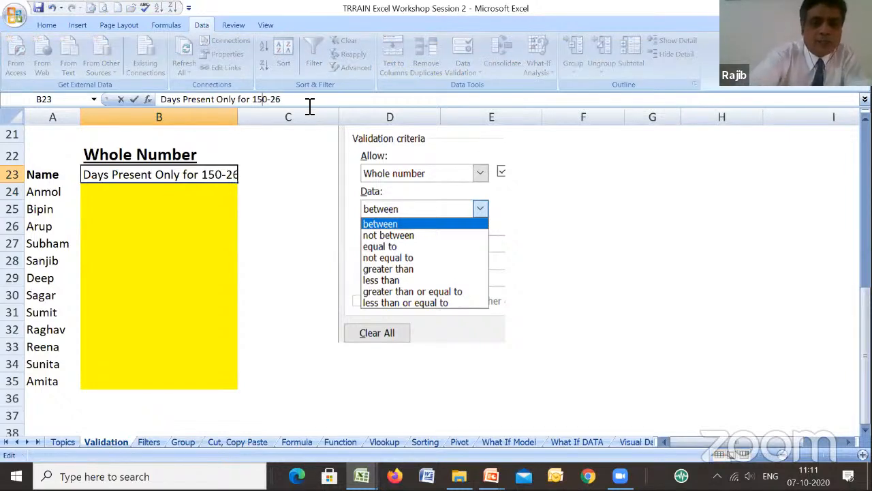
key("Delete")
key("Return")
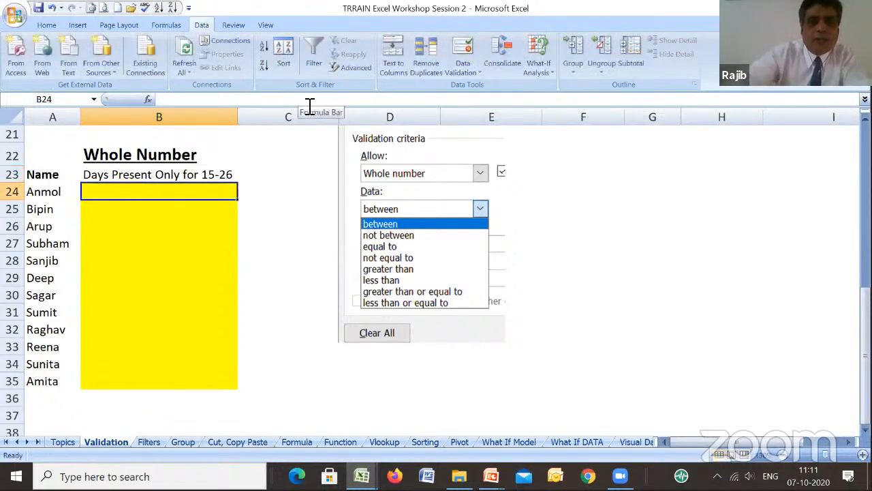
- Try to enter 11 in B24, below the permitted 15-26 range, and discard the entry
type("11")
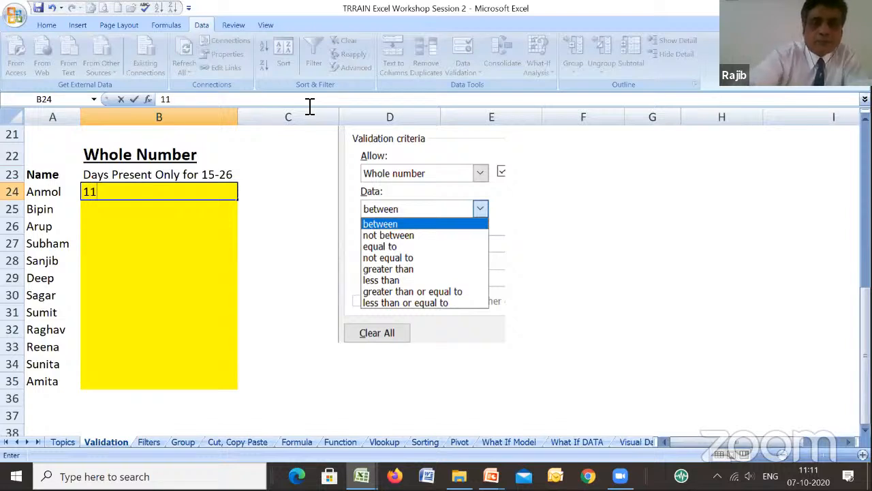
key("Return")
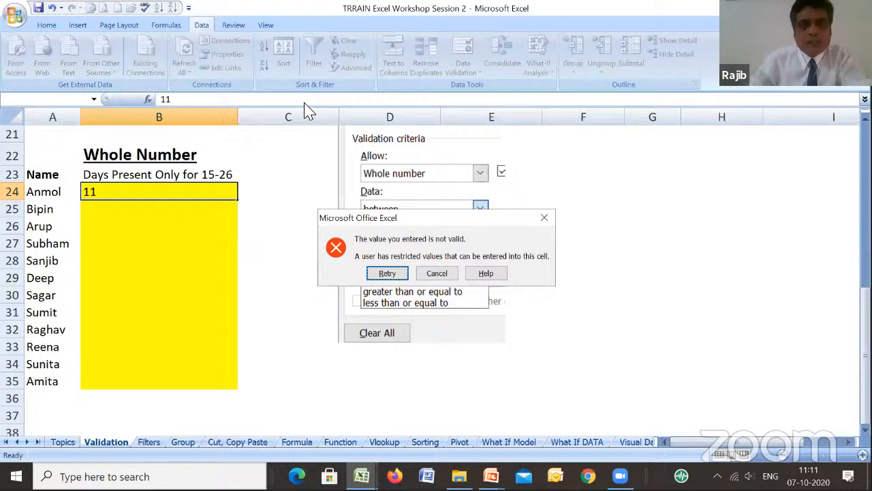
left_click(450, 276)
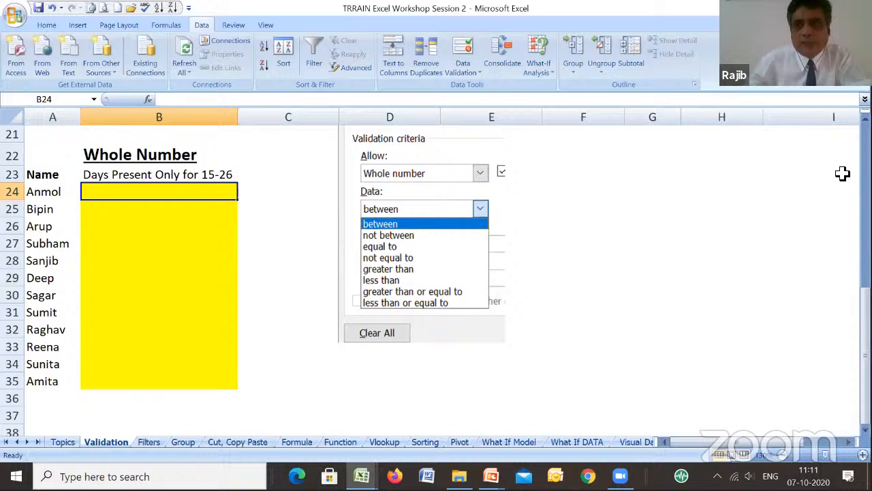
- Enter 11 in B18, the last days-present cell of the upper table
left_click(865, 117)
scroll(246, 296, "up", 3)
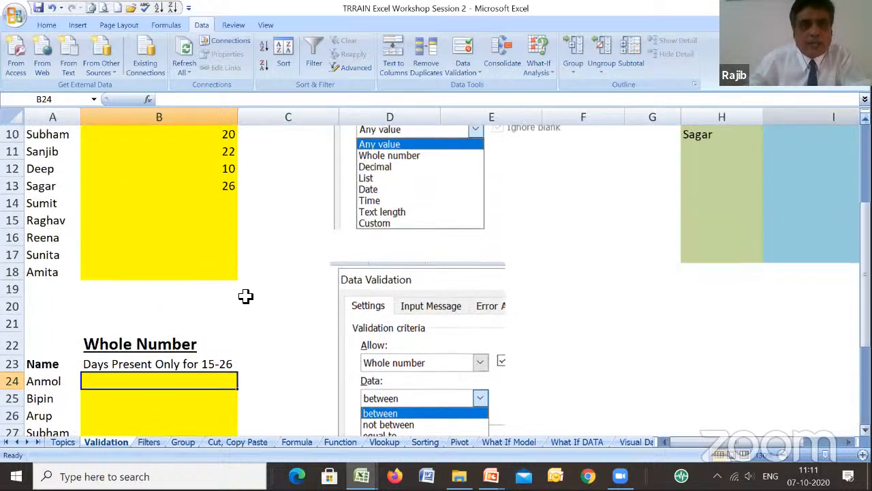
left_click(208, 271)
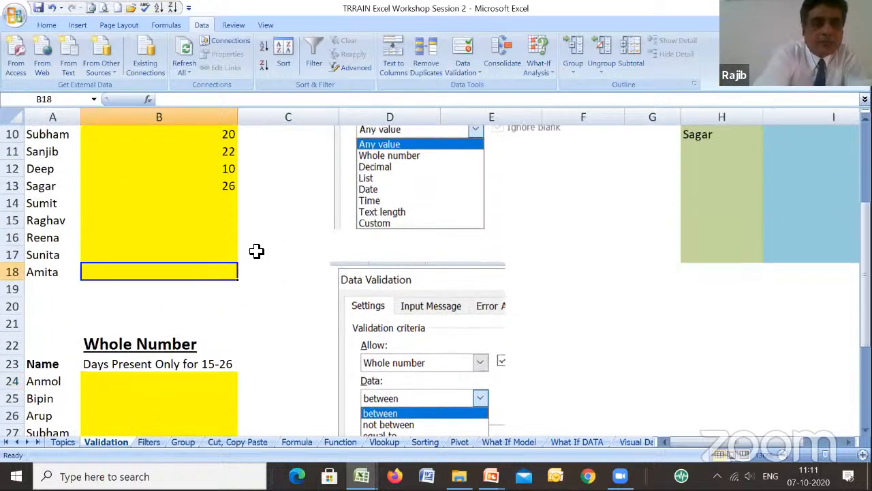
type("11")
key("Return")
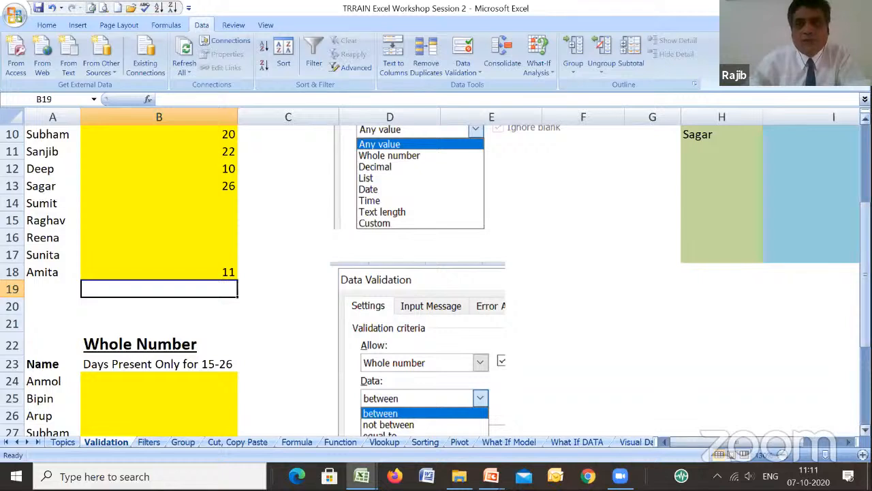
- Enter 15 in B24, the first days-present cell of the lower table
scroll(195, 255, "down", 3)
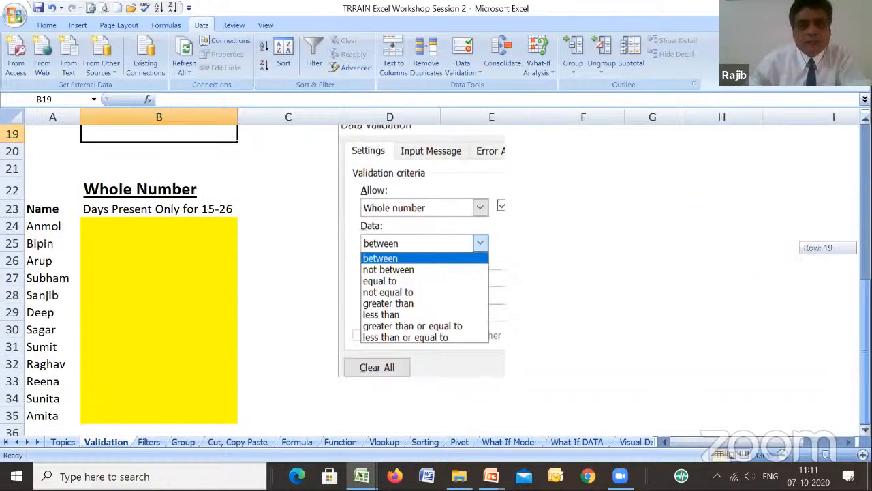
left_click(189, 239)
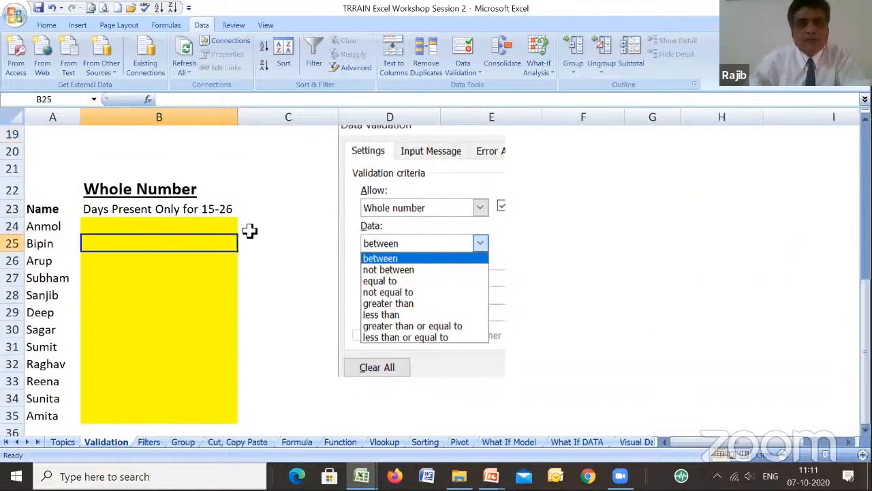
left_click(207, 229)
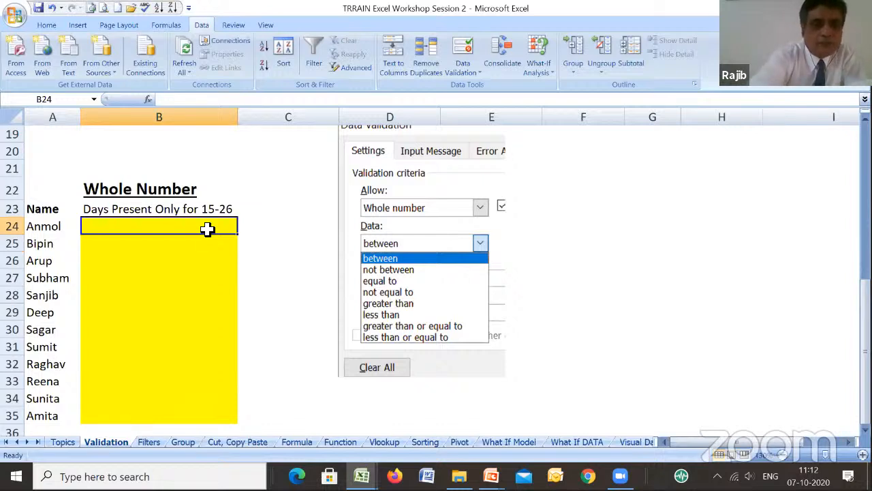
type("15")
key("Return")
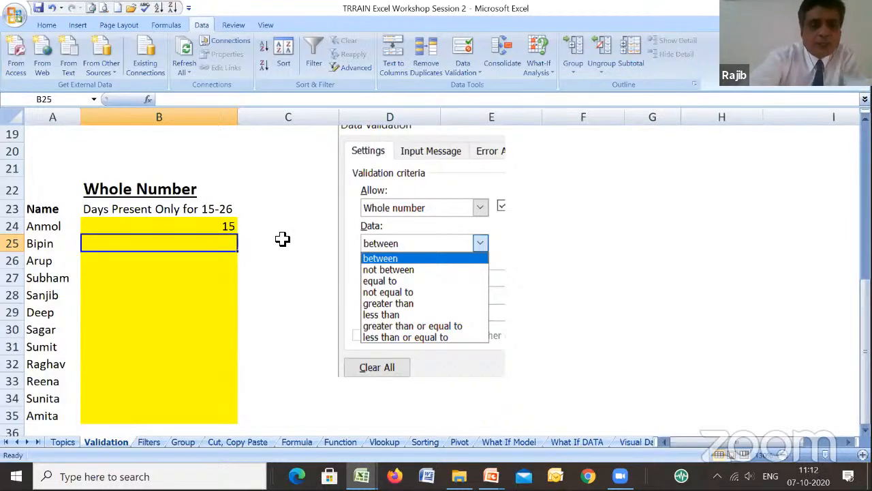
- Enter 30 in B25 of the lower table to test a cell without validation
type("30")
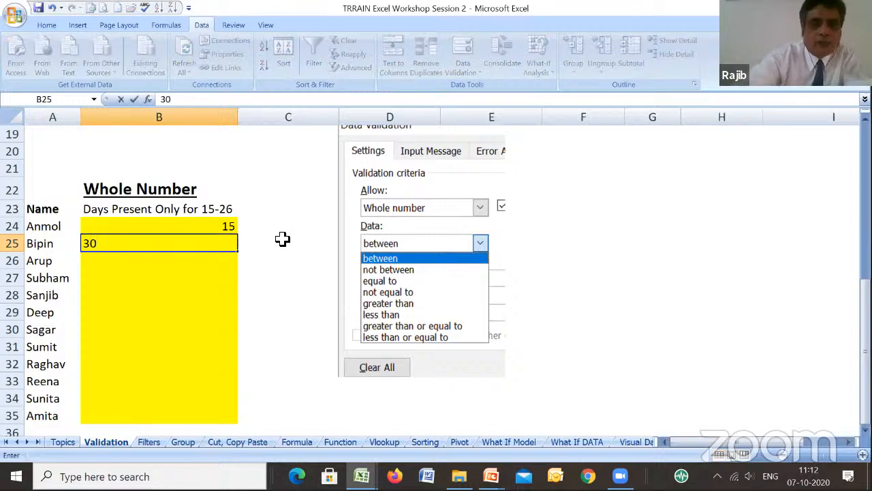
key("Return")
key("Up")
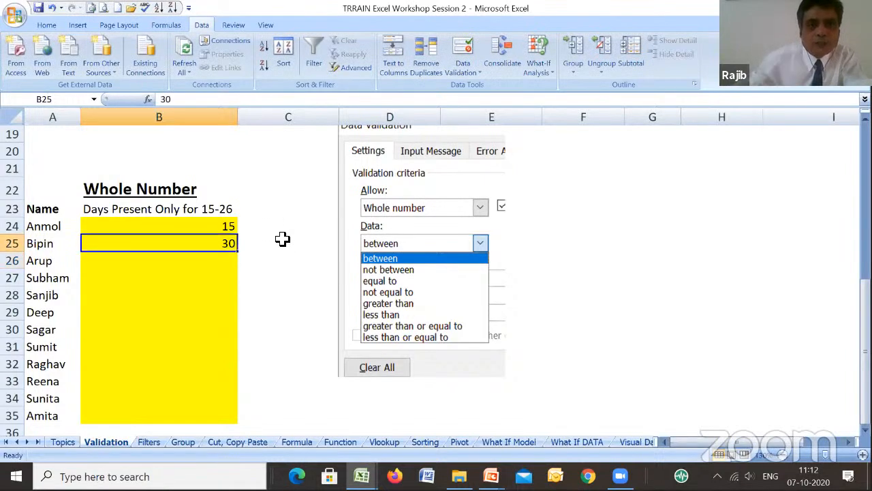
right_click(220, 244)
left_click(187, 225)
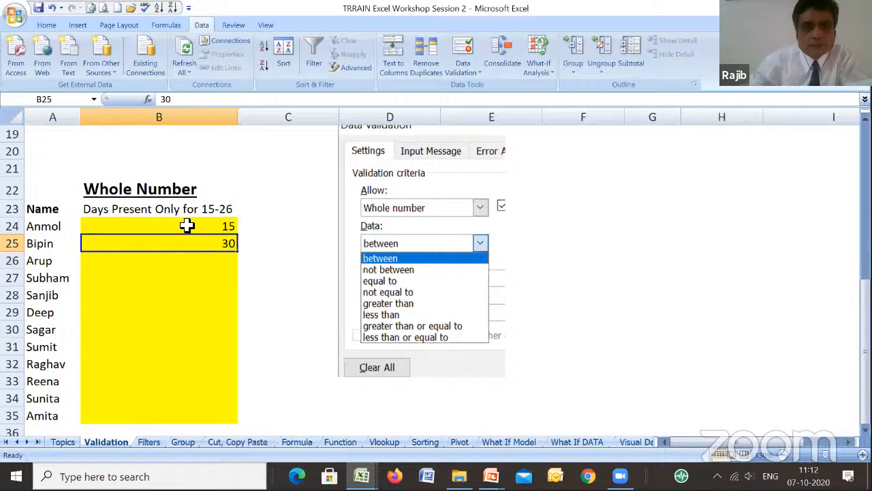
left_click(186, 226)
left_click_drag(184, 238, 167, 413)
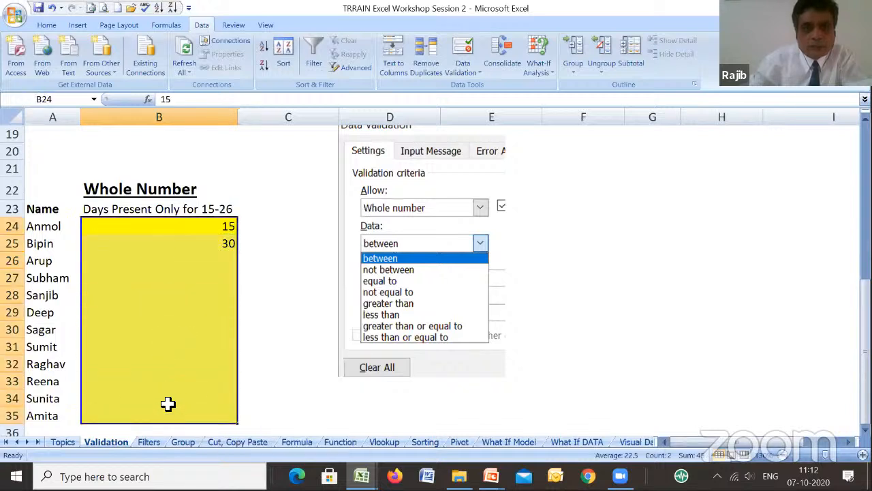
left_click(477, 73)
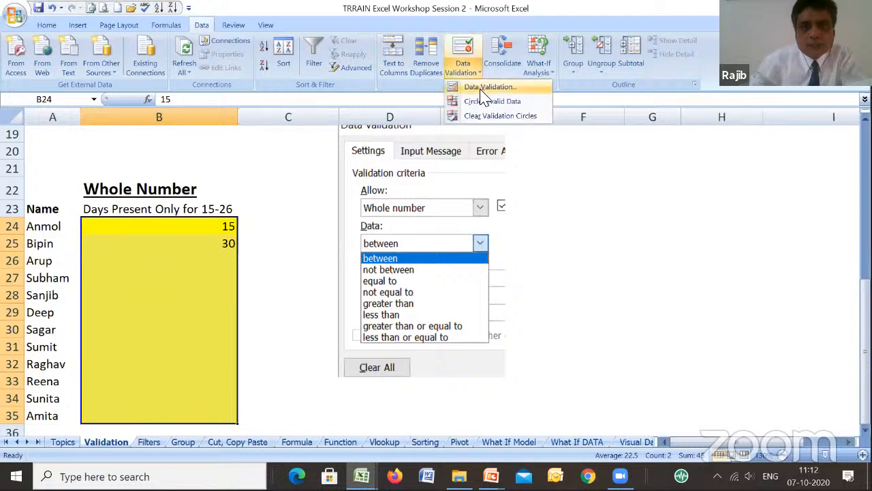
left_click(486, 89)
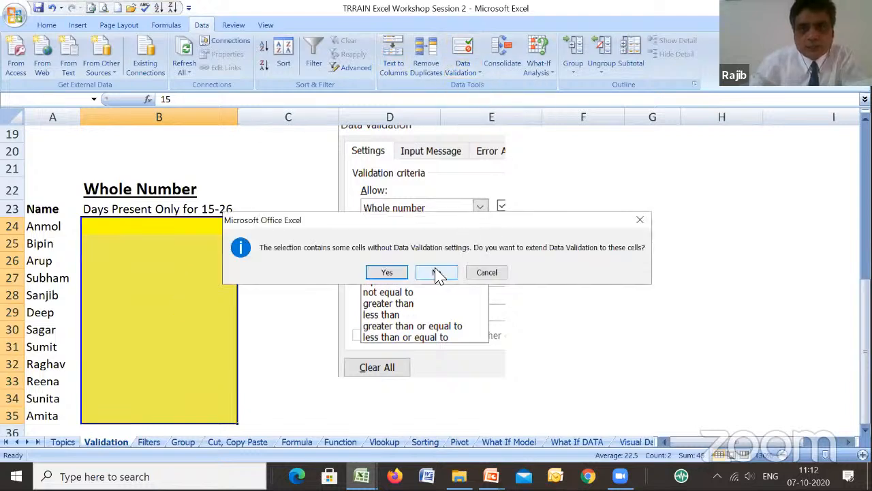
left_click(487, 272)
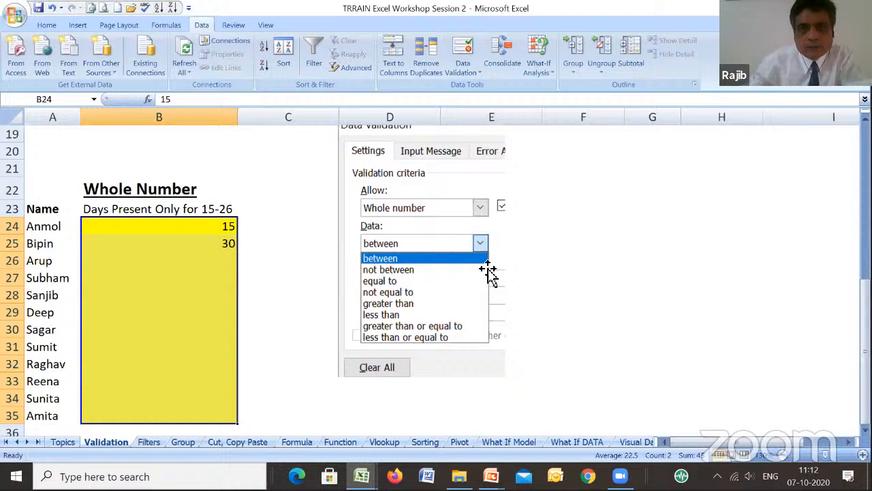
- Try to enter 30 in B24, above the permitted 15-26 range, and discard the entry
left_click(214, 257)
left_click(211, 229)
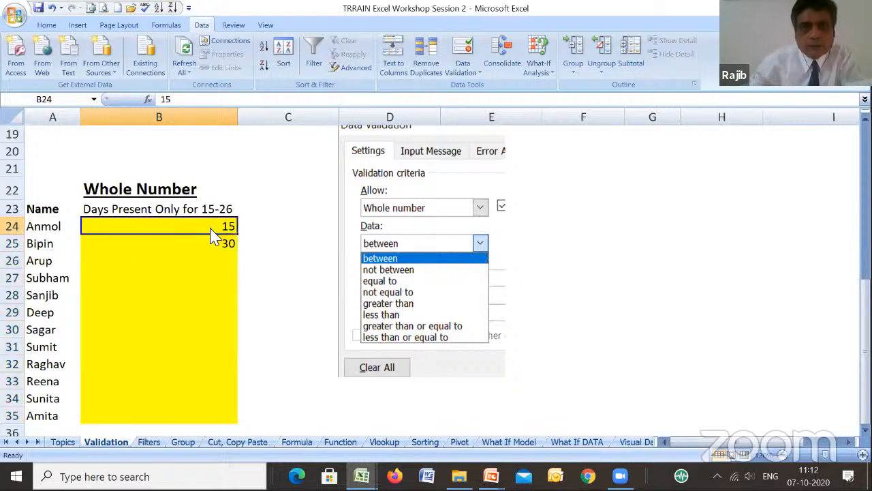
type("30")
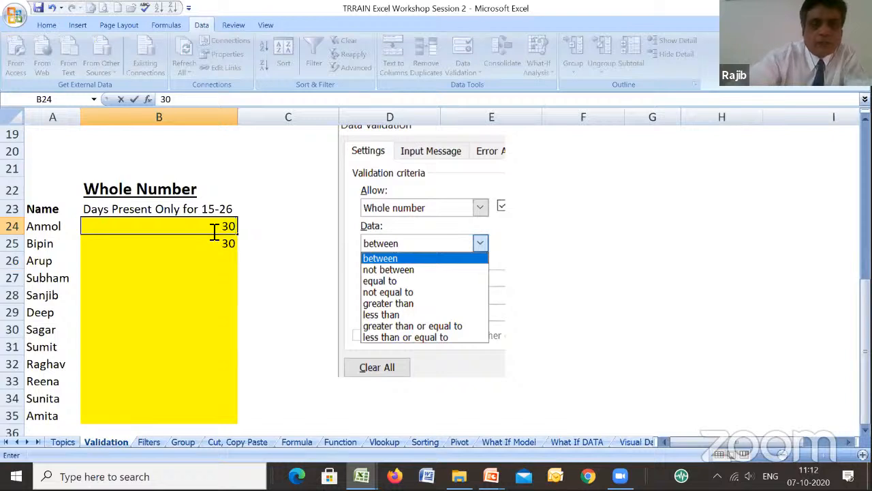
key("Return")
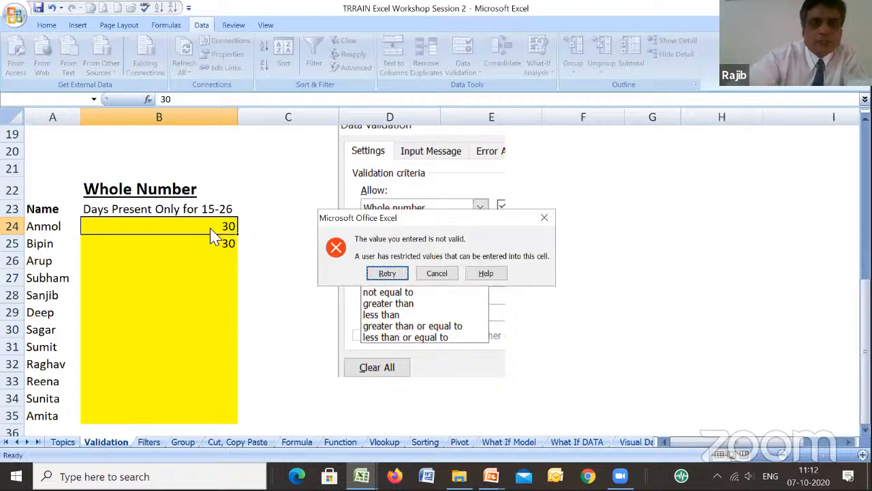
key("Tab")
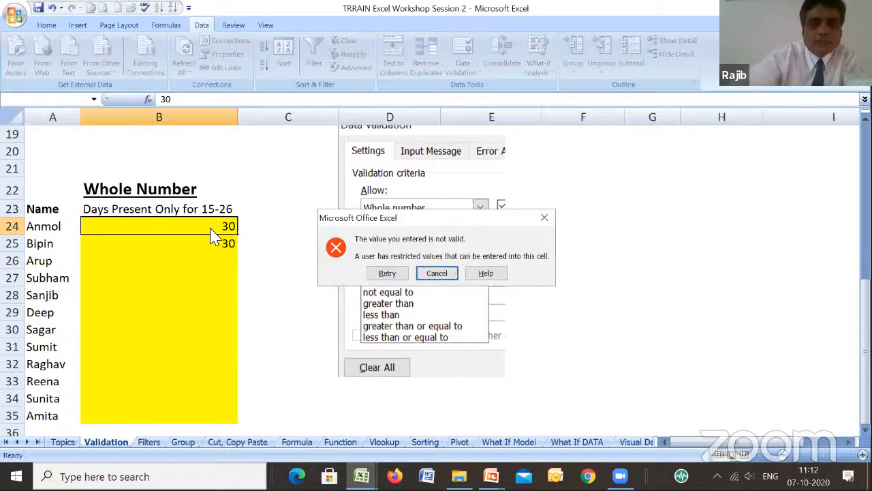
key("Return")
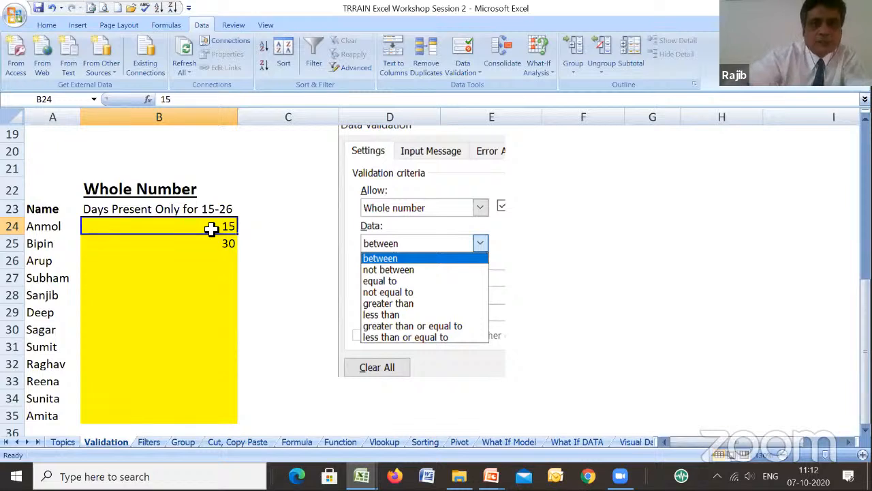
- Clear the entries in B24 and B25, then restrict B24:B35 to whole numbers between 15 and 26
key("Return")
left_click(211, 229)
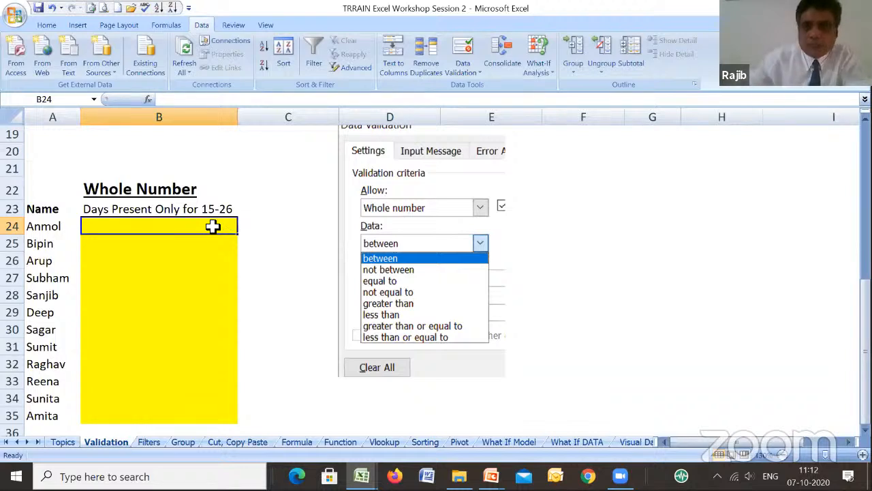
left_click_drag(213, 227, 217, 417)
left_click(464, 68)
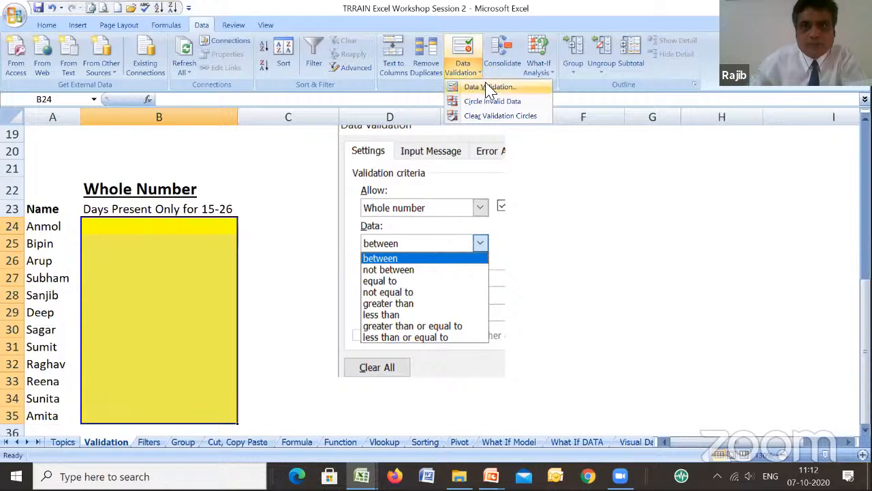
left_click(488, 87)
left_click(388, 272)
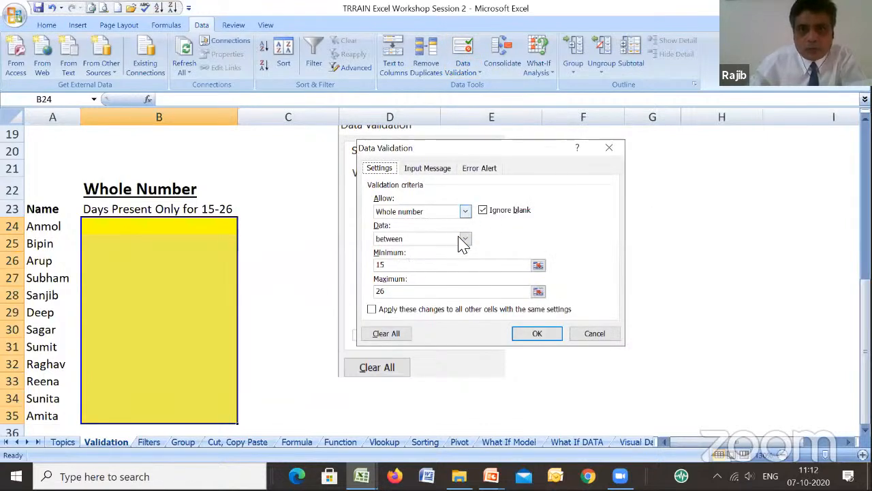
left_click(536, 337)
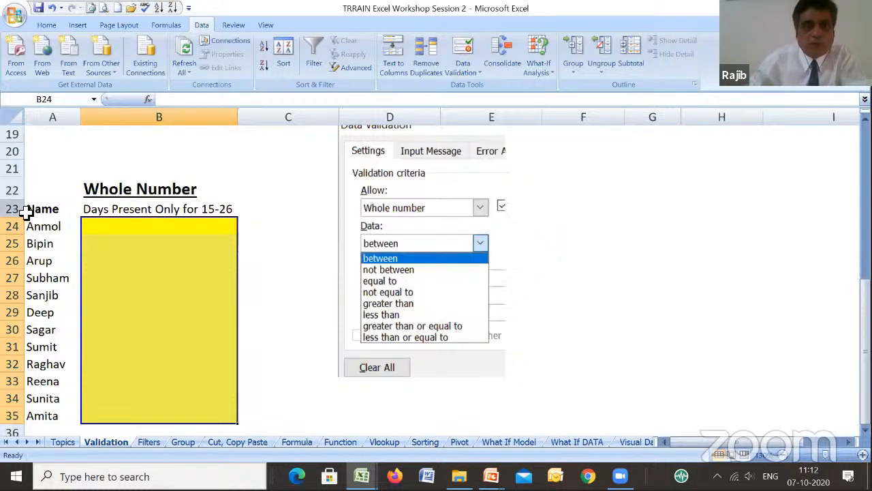
- Enter 15 in B24, the first days-present cell of the lower table
left_click(140, 227)
type("1")
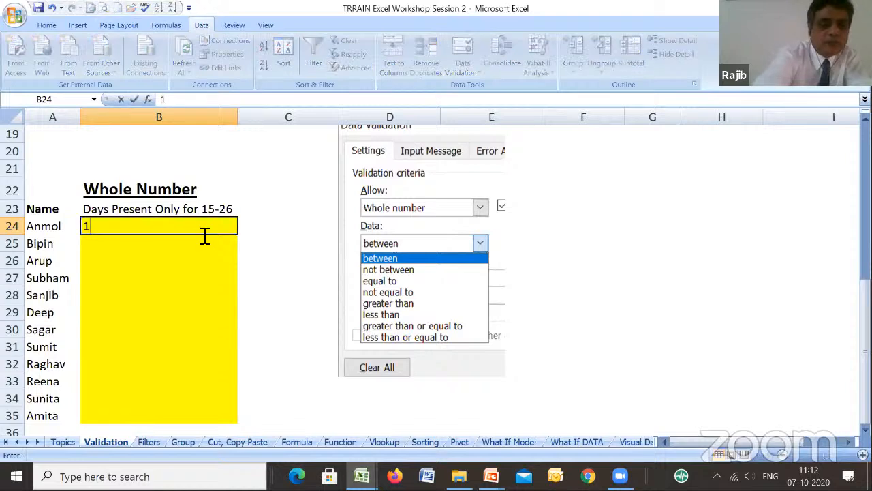
type("5")
key("Return")
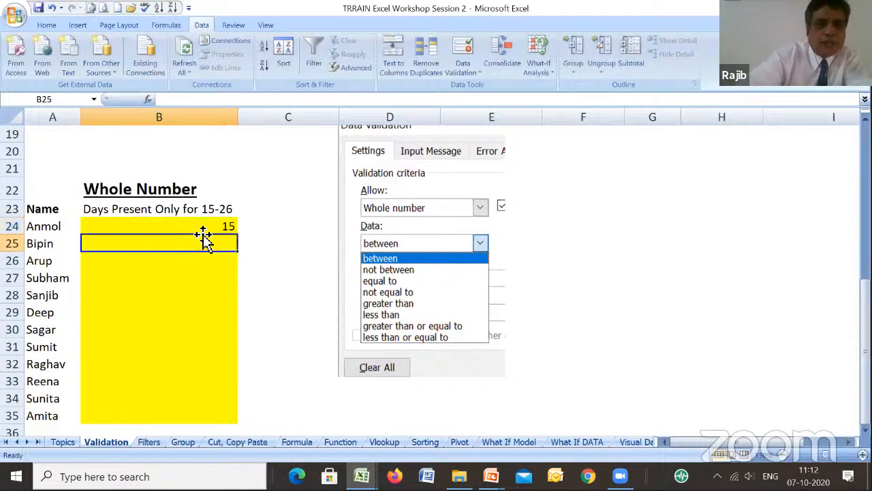
- Try to enter 30 in B25 of the validated lower table and discard the entry
type("30")
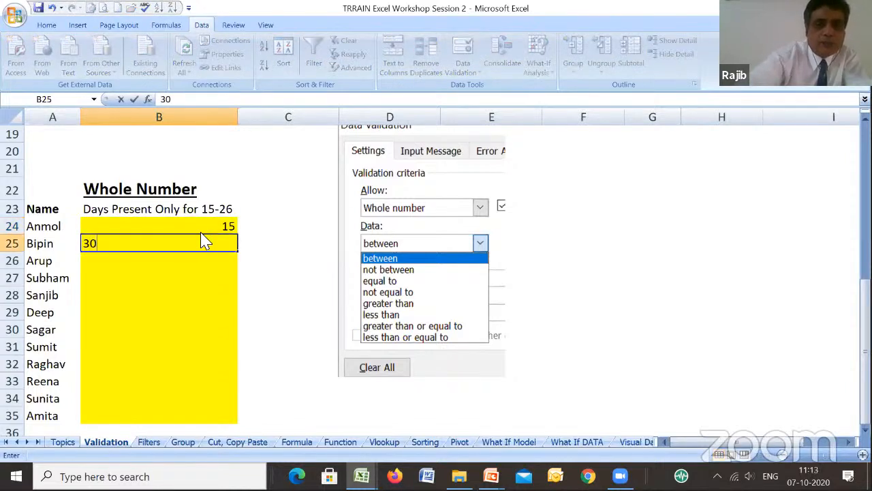
key("Return")
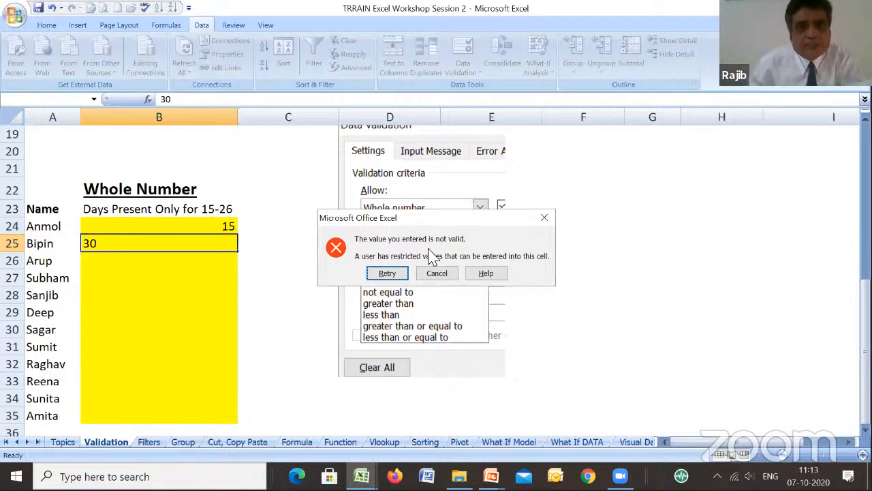
left_click(455, 275)
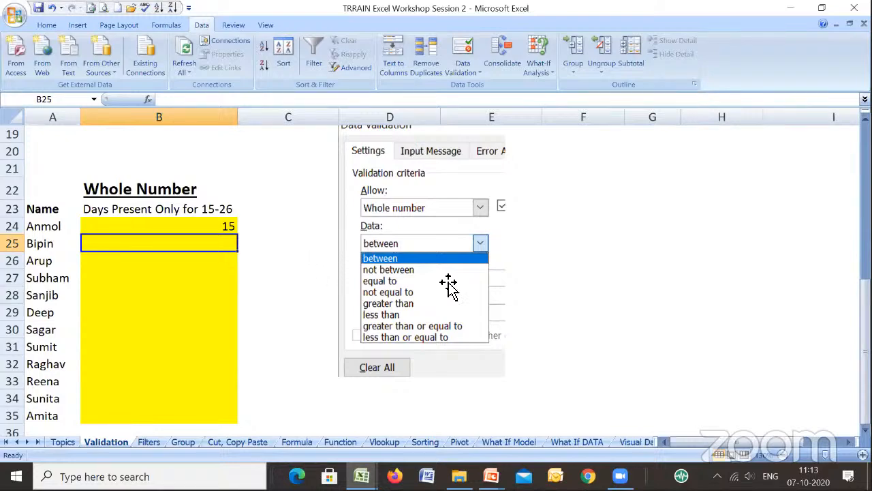
- Examine the List and Date example tables, checking empty cells H11 and H13 of the name column for list validation
left_click_drag(865, 302, 613, 203)
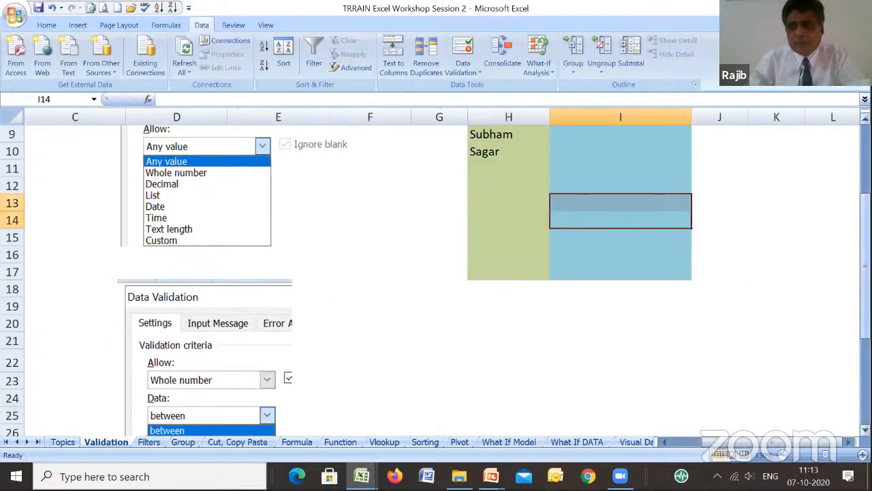
left_click_drag(866, 265, 810, 205)
left_click(501, 318)
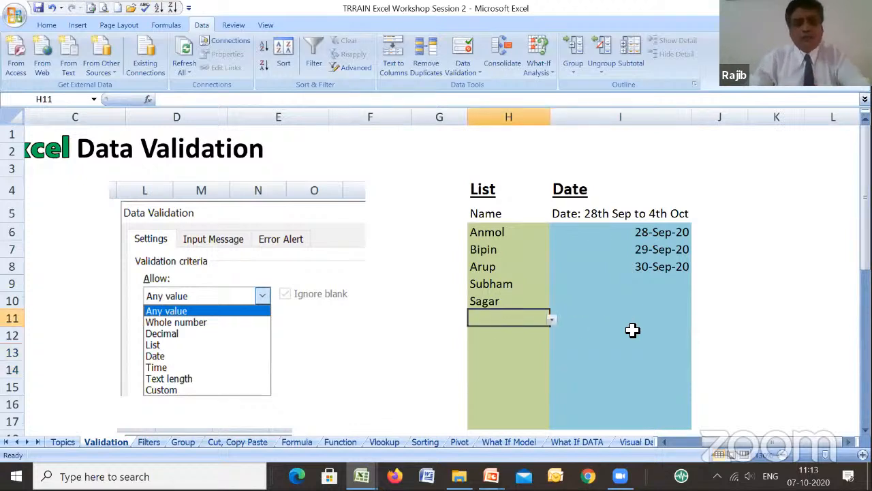
left_click(542, 352)
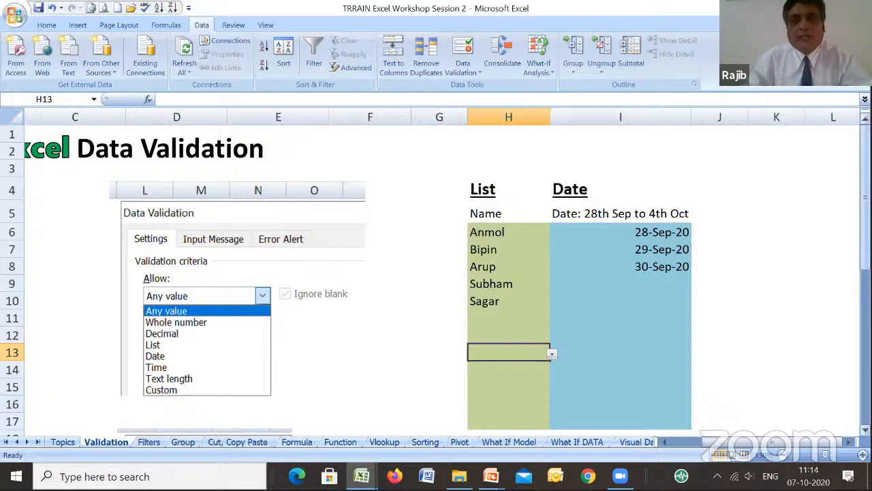
- Copy the List and Name headings from H4:H5 to H21:H22 below the example table
left_click_drag(866, 228, 866, 288)
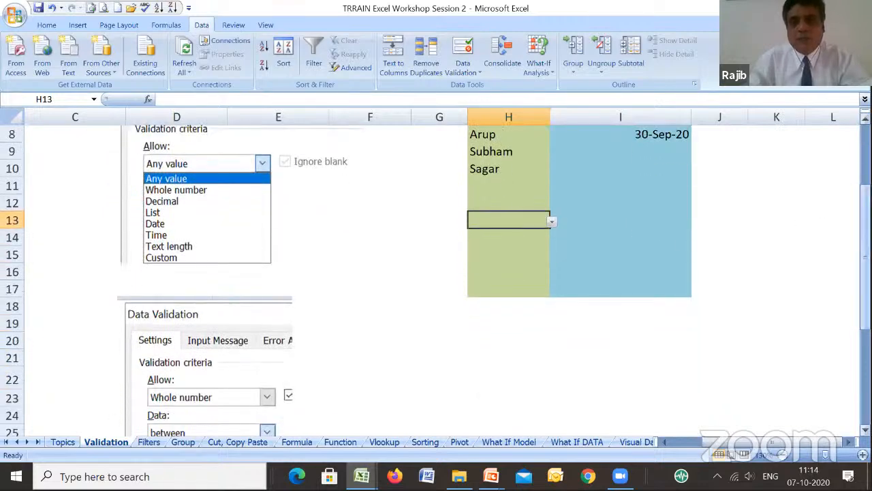
left_click_drag(866, 250, 866, 185)
left_click(513, 202)
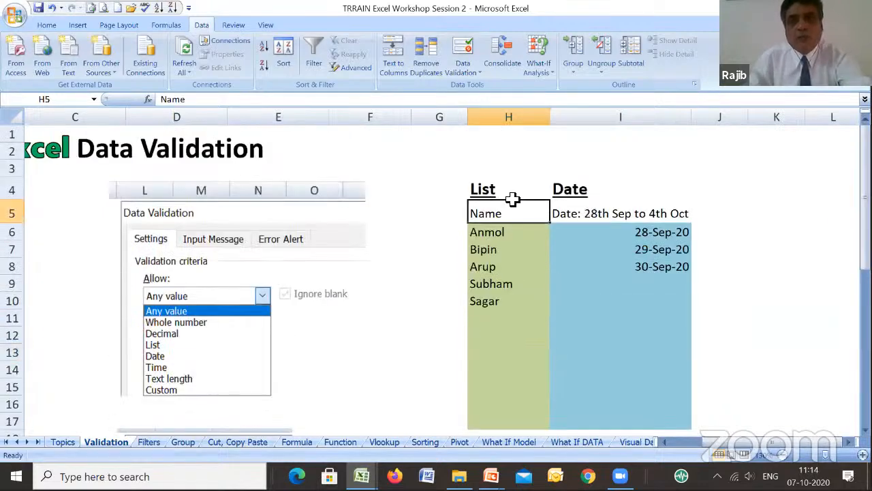
left_click_drag(497, 192, 504, 199)
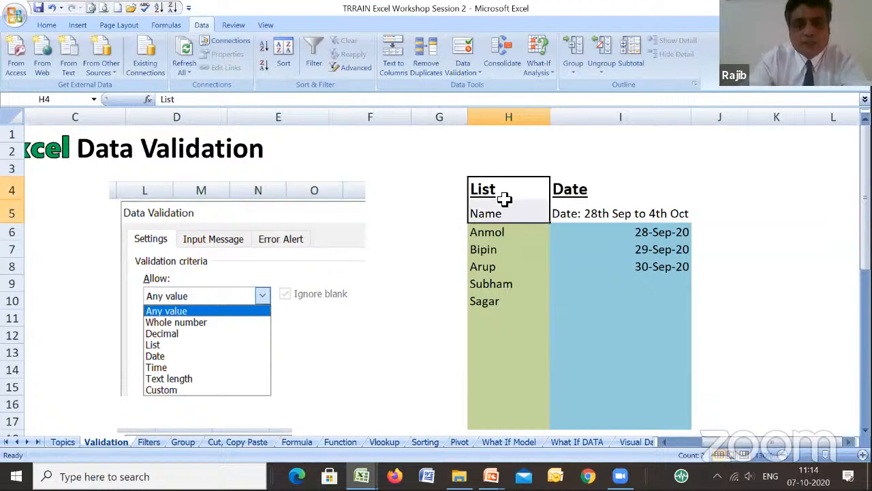
key("ctrl+c")
key("Down")
key("Down")
key("Down")
key("Down")
key("Down")
key("Down")
key("Down")
key("Down")
key("Down")
key("Down")
key("Down")
key("Down")
key("Down")
key("Down")
key("Down")
key("Down")
key("Down")
key("Down")
key("Down")
key("Down")
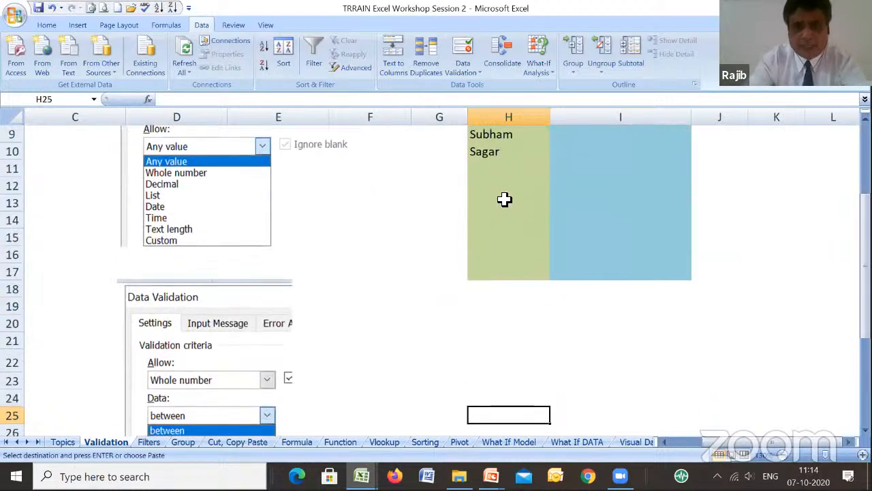
key("Up")
key("Up")
key("Up")
key("Up")
key("ctrl+v")
- Fill the cells H23:H32 under the copied Name heading with yellow
key("Down")
key("Down")
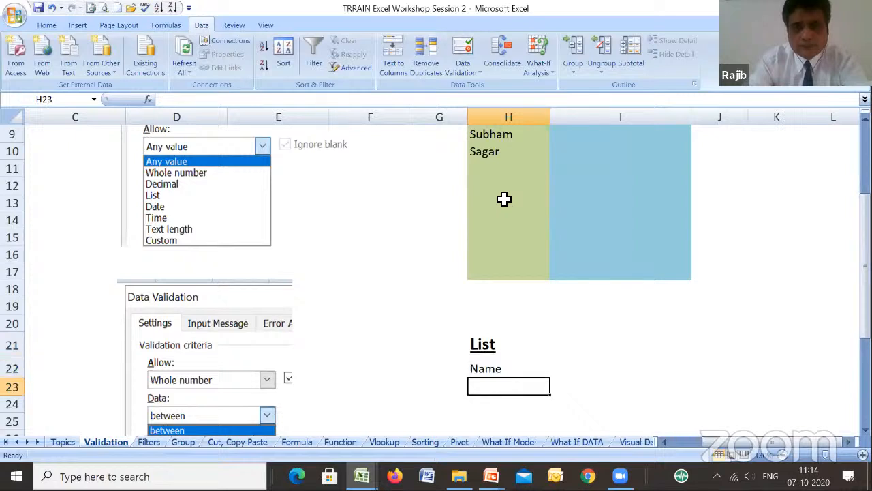
key("shift+Down")
key("shift+Down")
key("shift+Down")
key("shift+Down")
key("shift+Down")
key("shift+Down")
key("shift+Down")
key("shift+Down")
key("shift+Down")
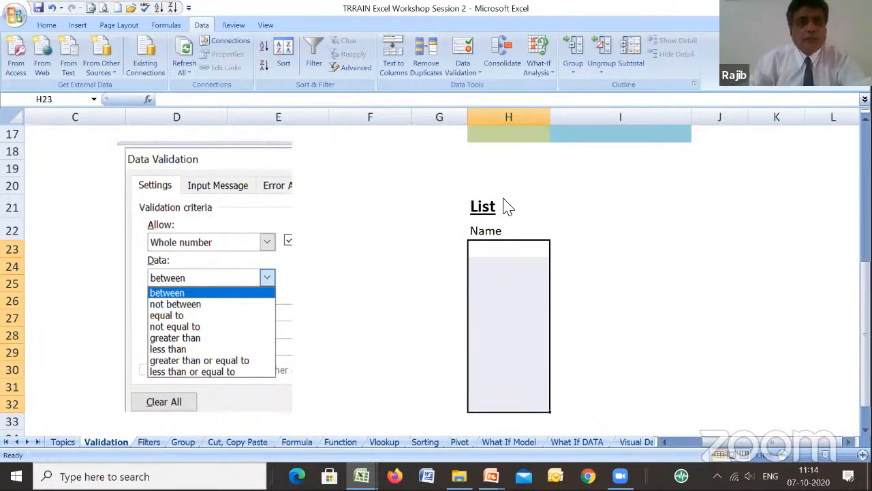
scroll(180, 85, "up", 4)
left_click(184, 66)
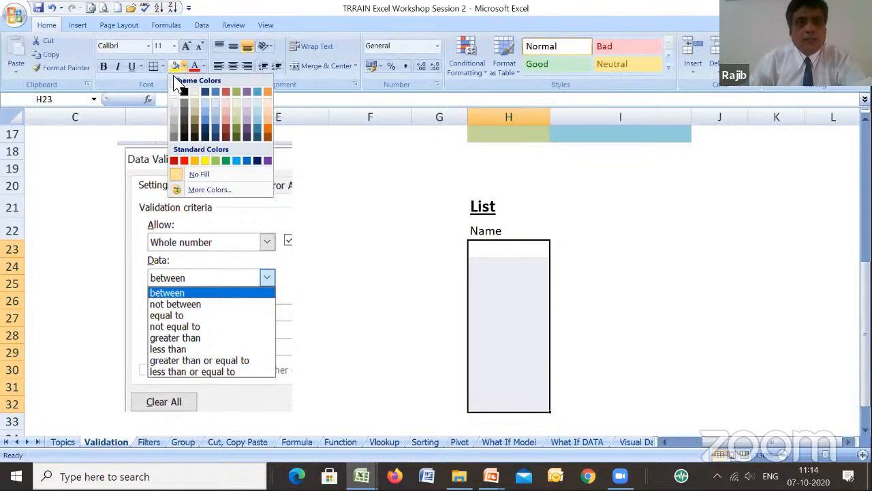
left_click(175, 66)
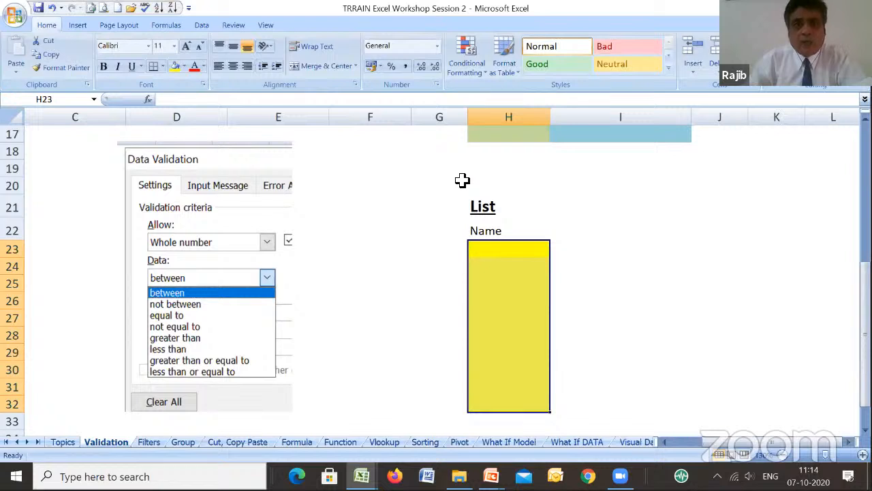
- Set the data validation criteria for the yellow cells H23:H32 to allow a List
left_click(201, 25)
left_click(472, 72)
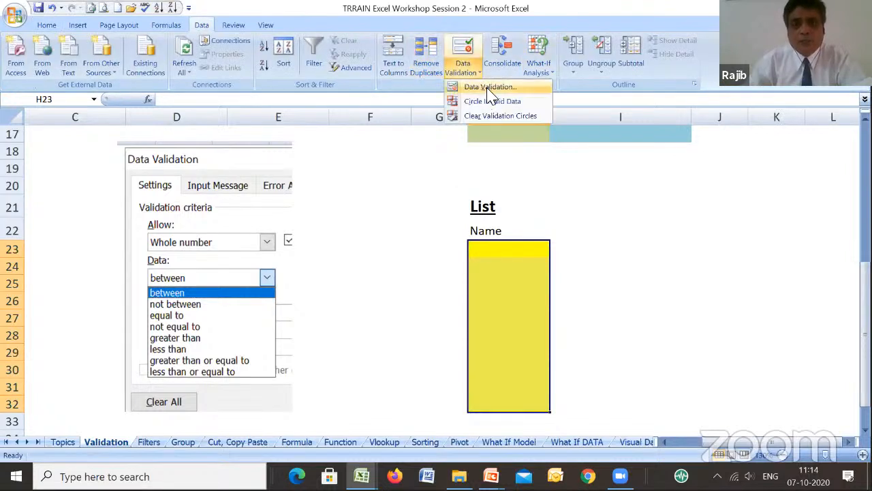
left_click(491, 87)
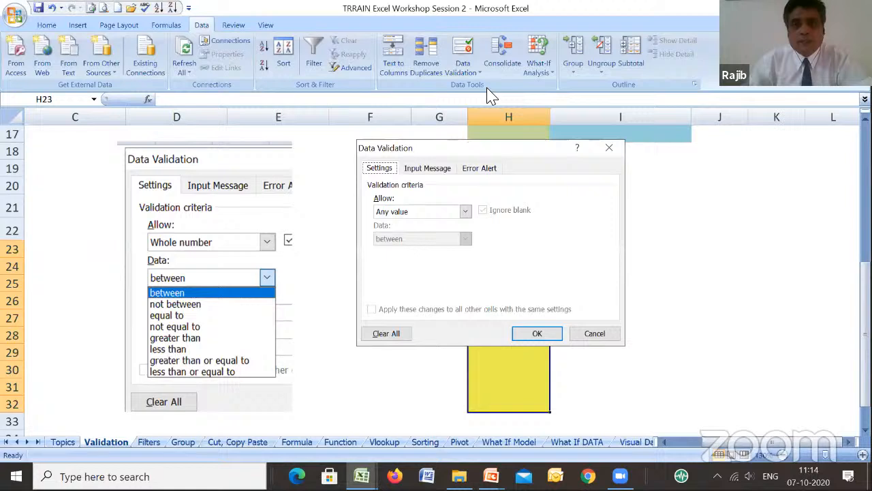
left_click(466, 212)
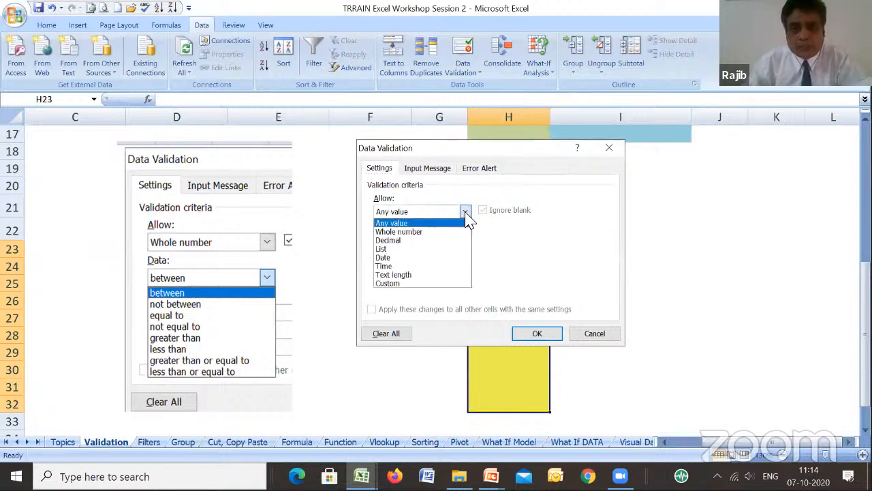
left_click(386, 249)
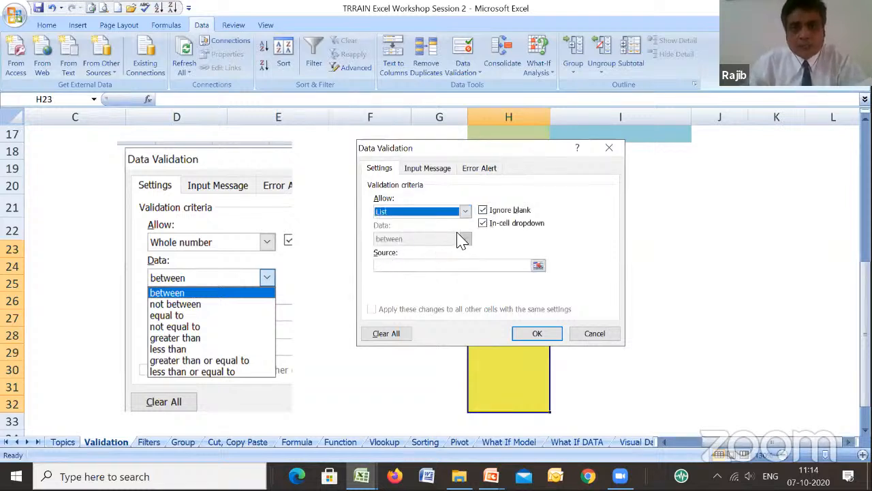
- Use the names in A24:A35 as the list source and apply the validation to H23:H32
left_click(538, 266)
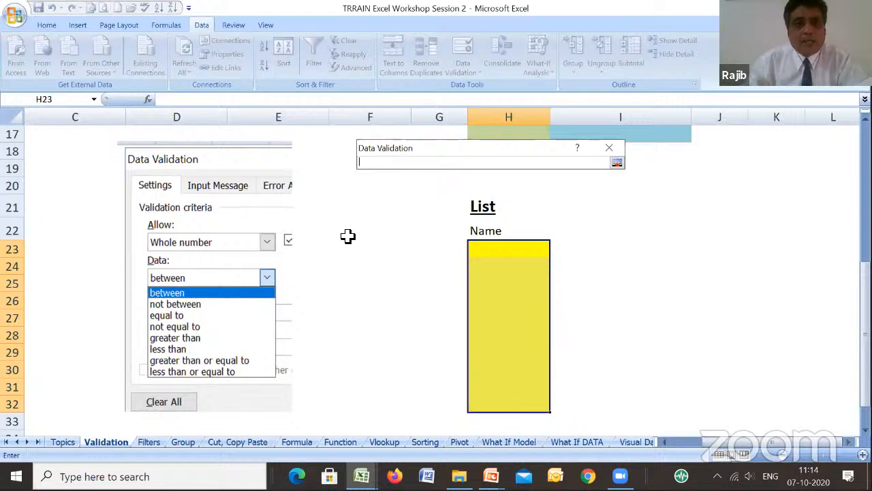
left_click_drag(721, 448, 675, 448)
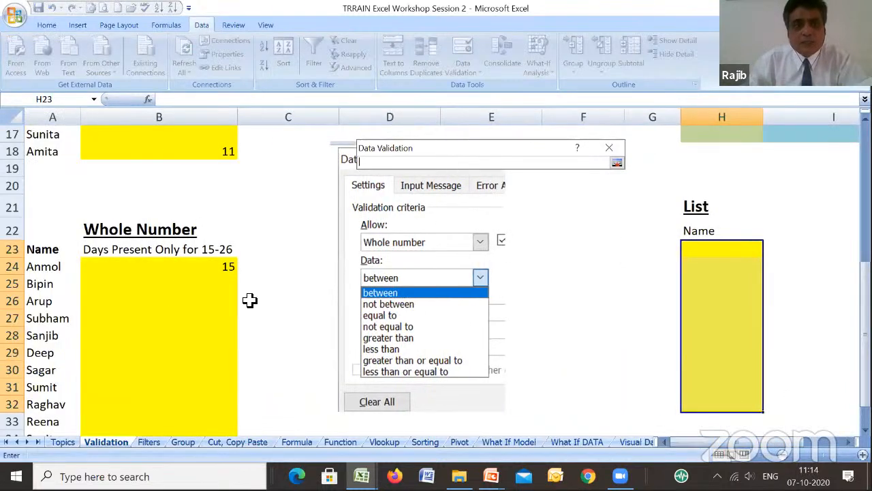
left_click(37, 266)
key("shift+Down")
key("shift+Down")
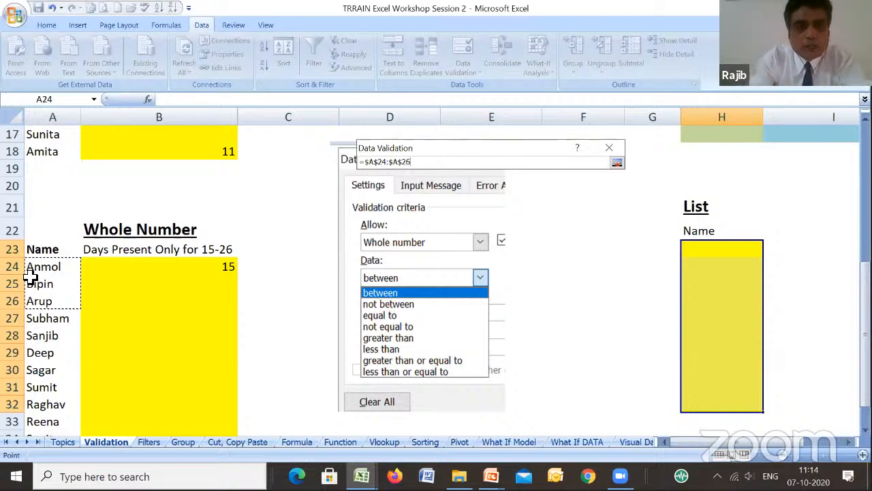
key("shift+Down")
key("shift+Down")
key("shift+Down")
key("shift+Down")
key("shift+Down")
key("shift+Down")
key("shift+Down")
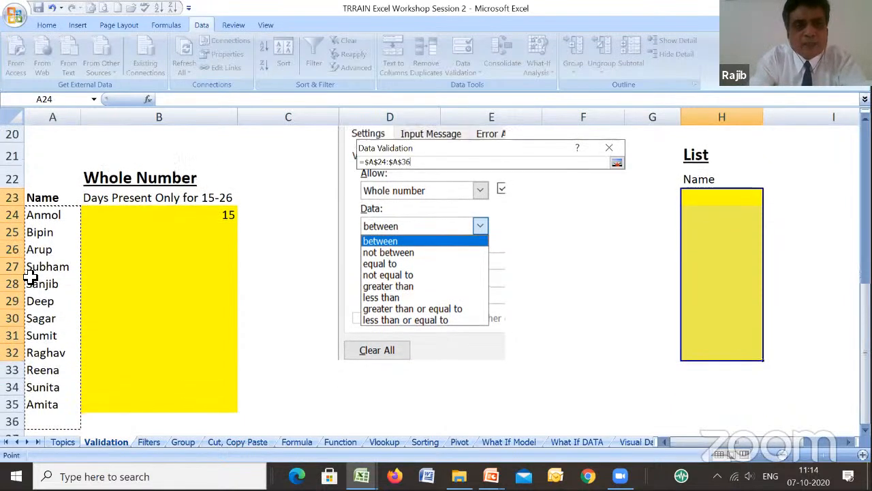
left_click(617, 163)
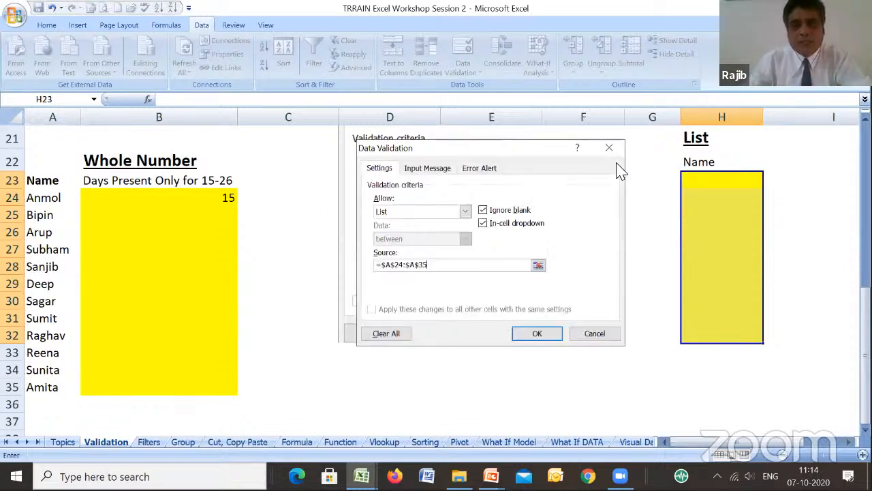
left_click(542, 338)
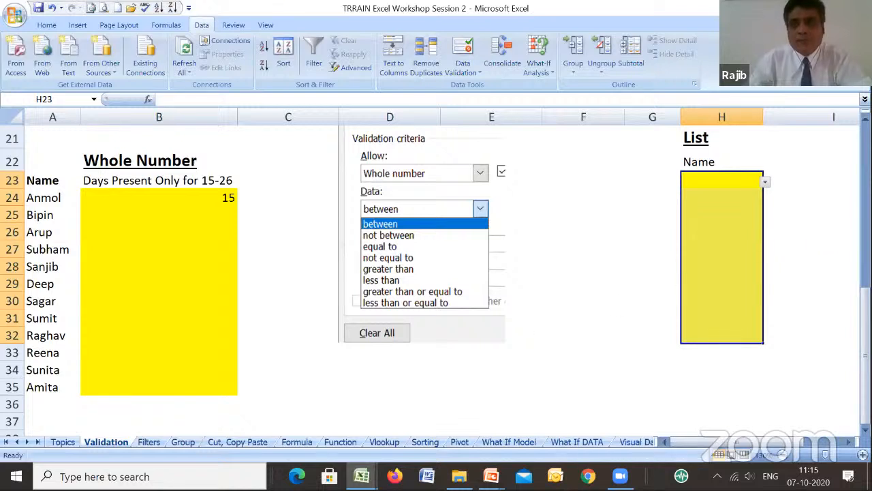
- Fill H23 with the ninth name (the A32 entry) from its validation drop-down list
left_click(837, 441)
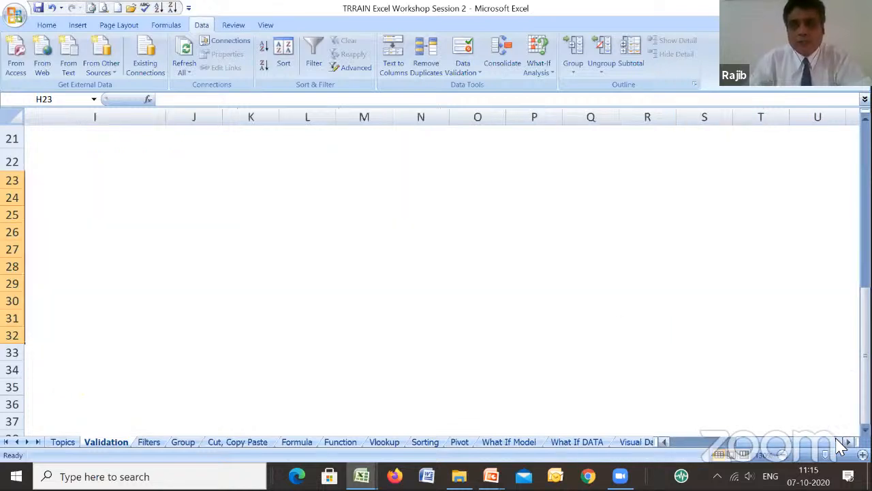
left_click_drag(755, 442, 723, 451)
left_click(863, 455)
left_click(863, 455)
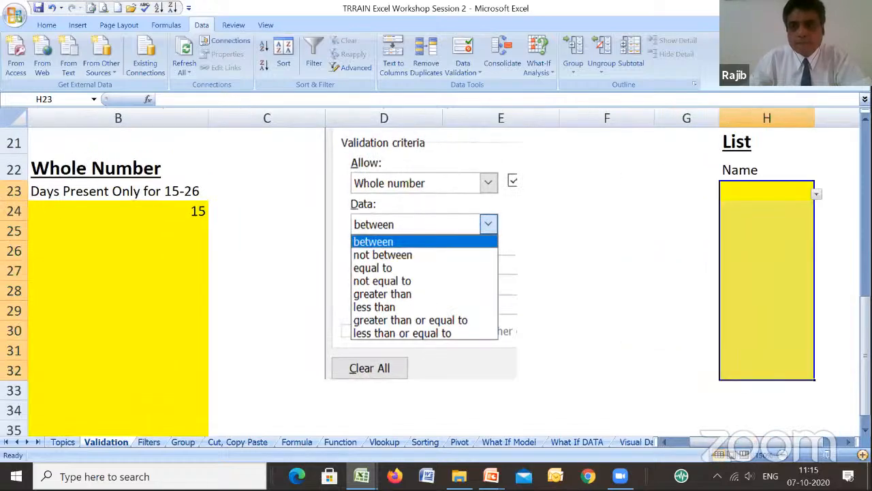
left_click(848, 442)
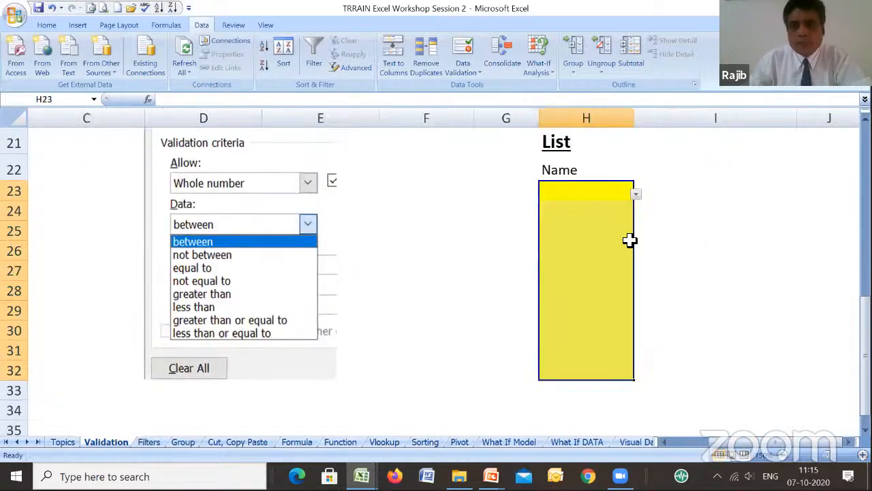
left_click(598, 194)
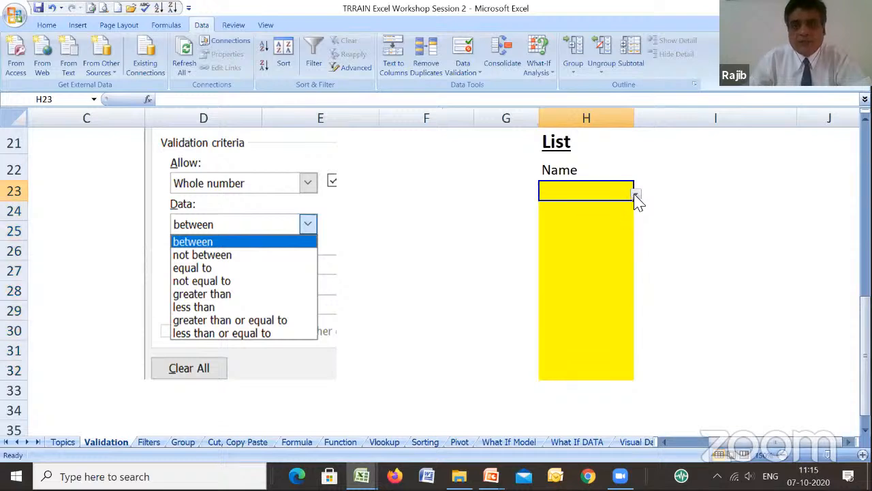
left_click(636, 192)
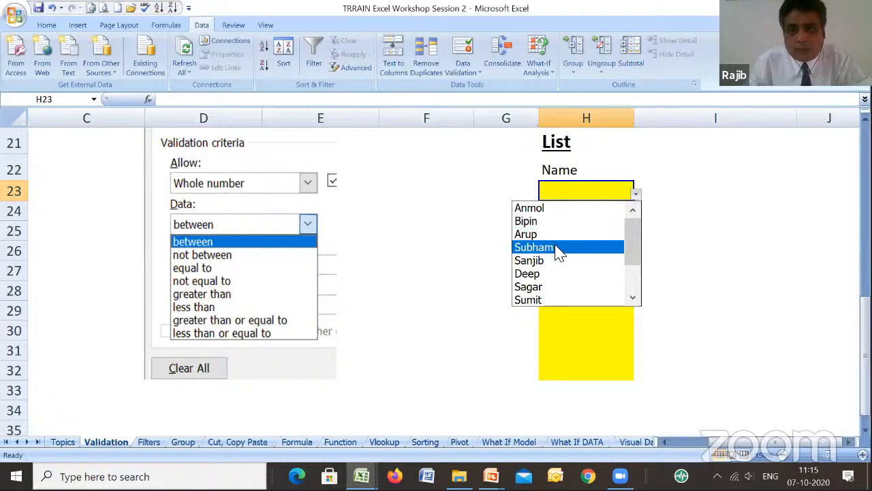
left_click_drag(641, 266, 643, 289)
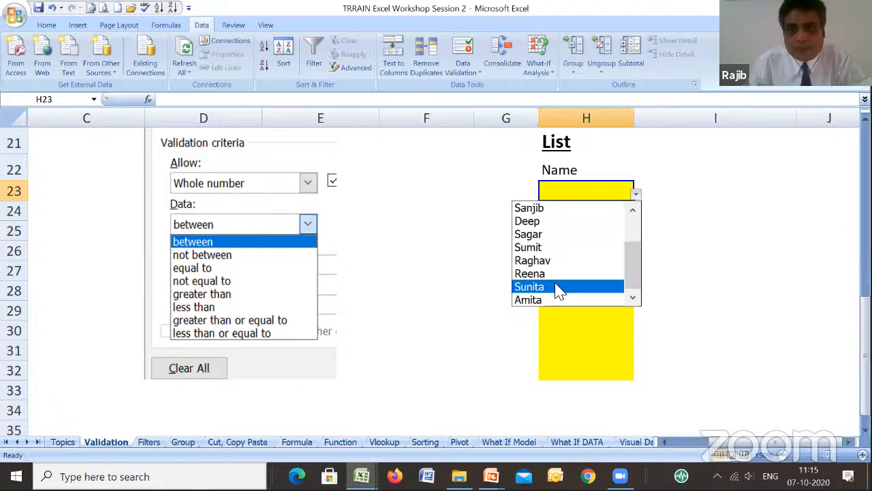
left_click(538, 260)
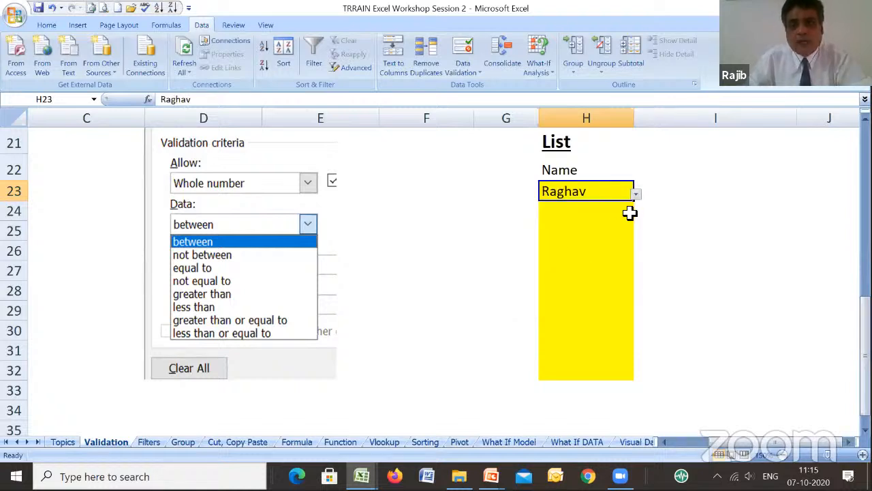
- Choose the third name from the drop-down list for H24 and the fourth name for H25
left_click(609, 215)
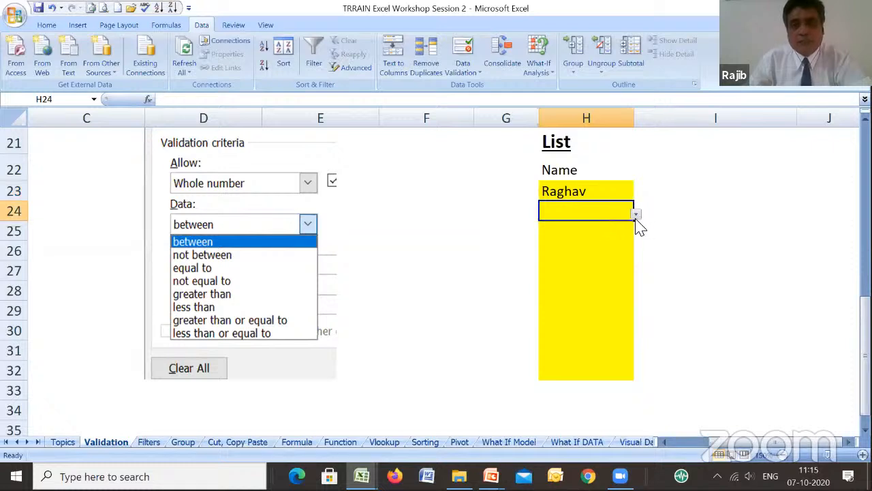
left_click(635, 214)
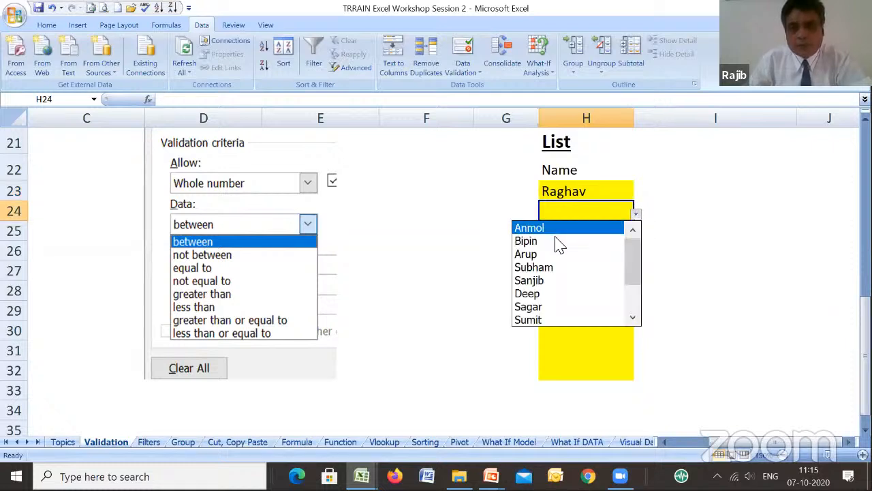
left_click(556, 255)
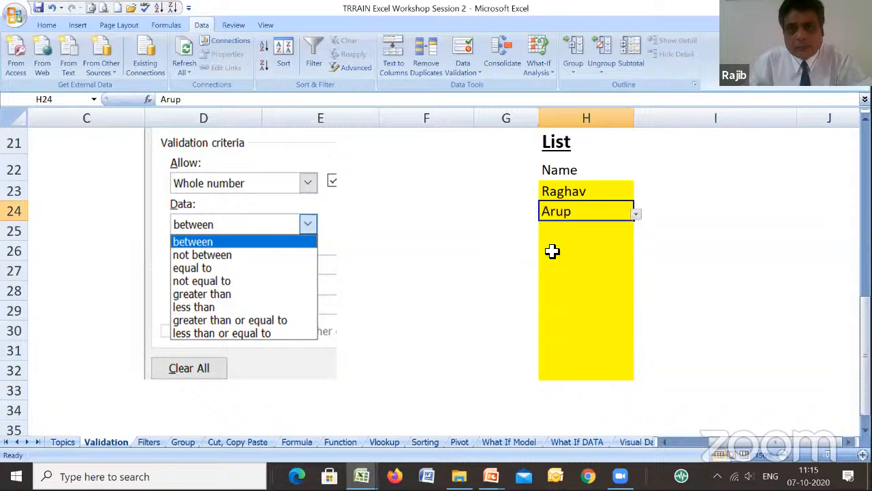
left_click(626, 233)
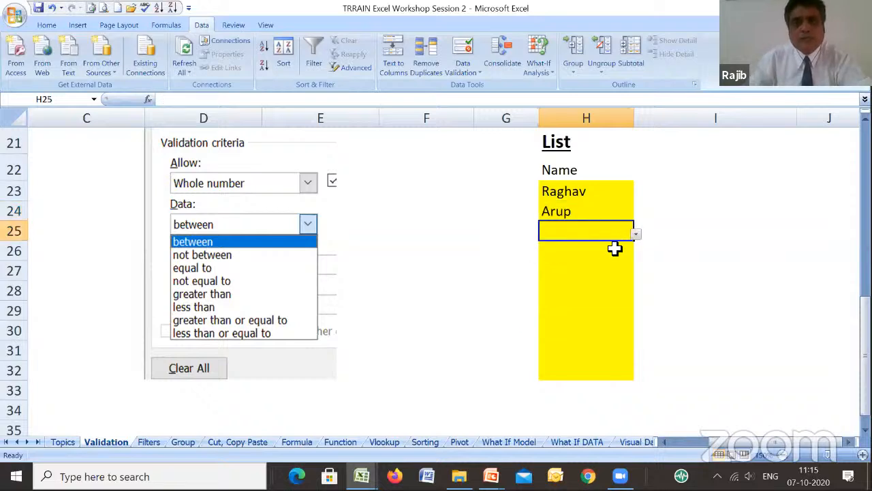
left_click(636, 235)
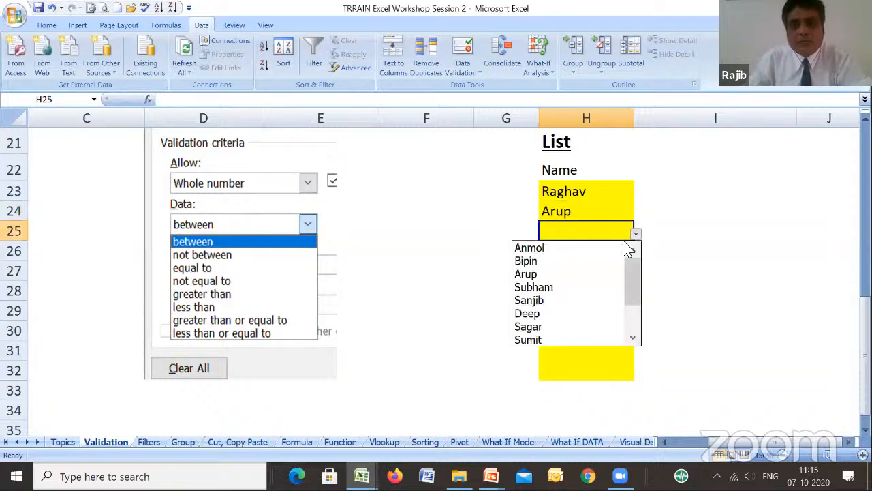
left_click(569, 290)
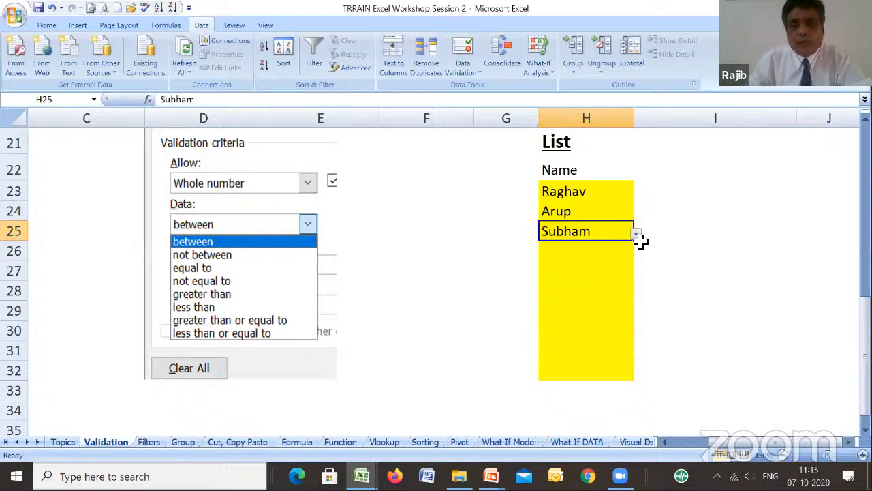
- Choose the fifth name from the drop-down list for H26 and the sixth name for H27
left_click(623, 253)
left_click(637, 266)
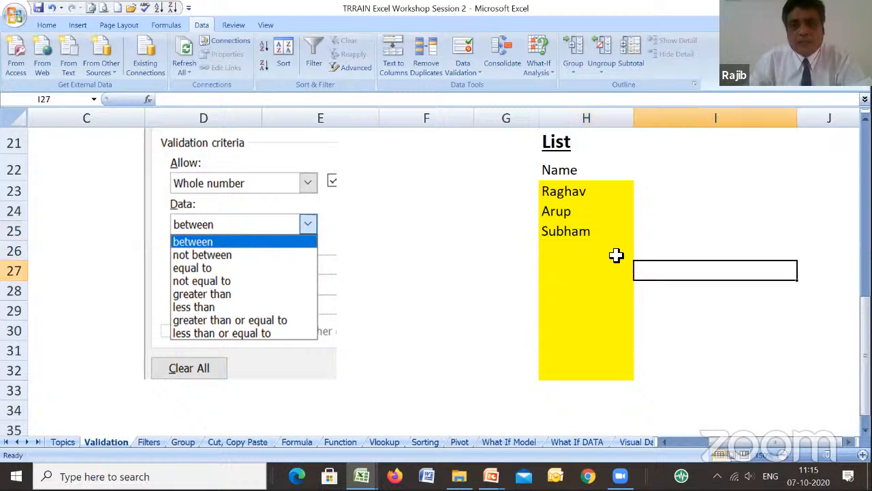
left_click(616, 255)
left_click(636, 256)
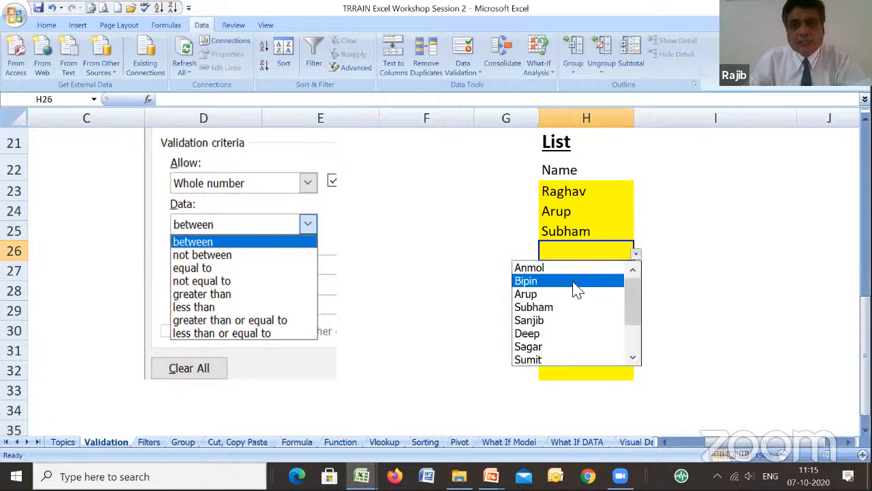
left_click(552, 320)
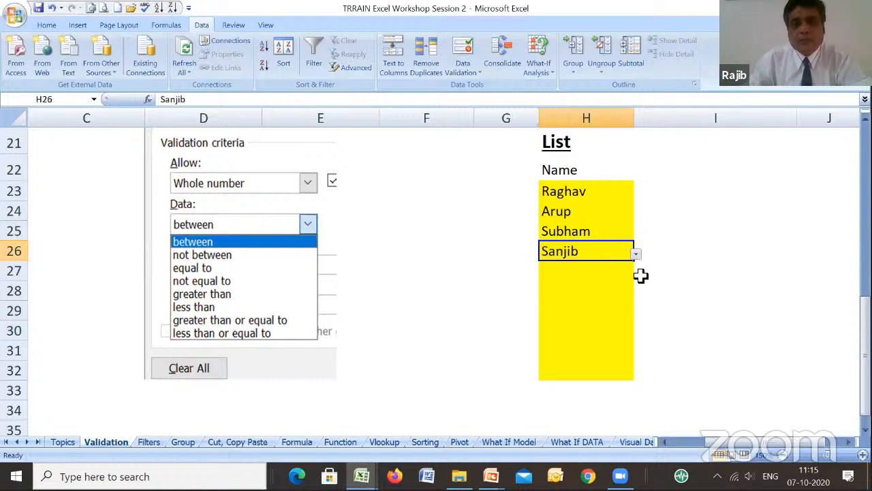
left_click(612, 277)
left_click(635, 274)
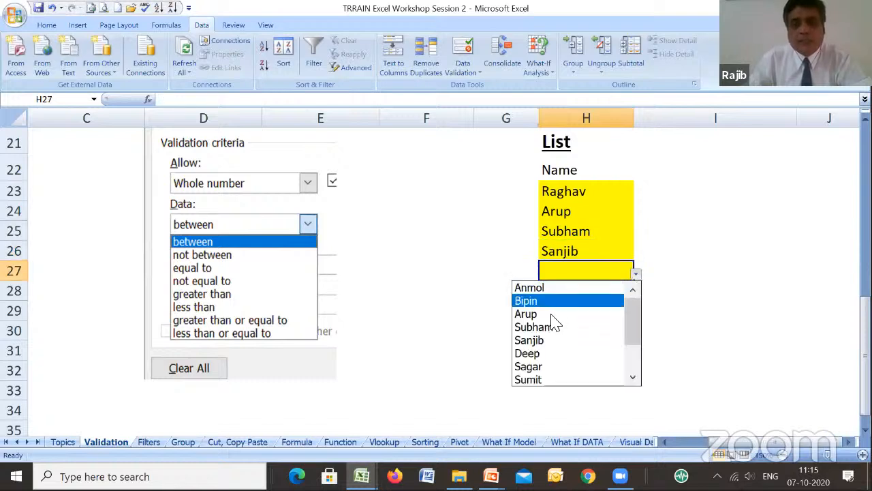
left_click(539, 352)
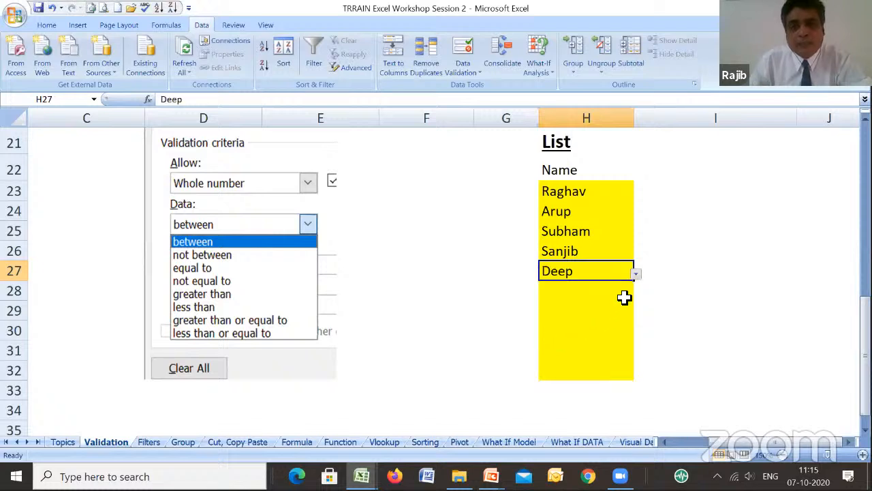
left_click(619, 288)
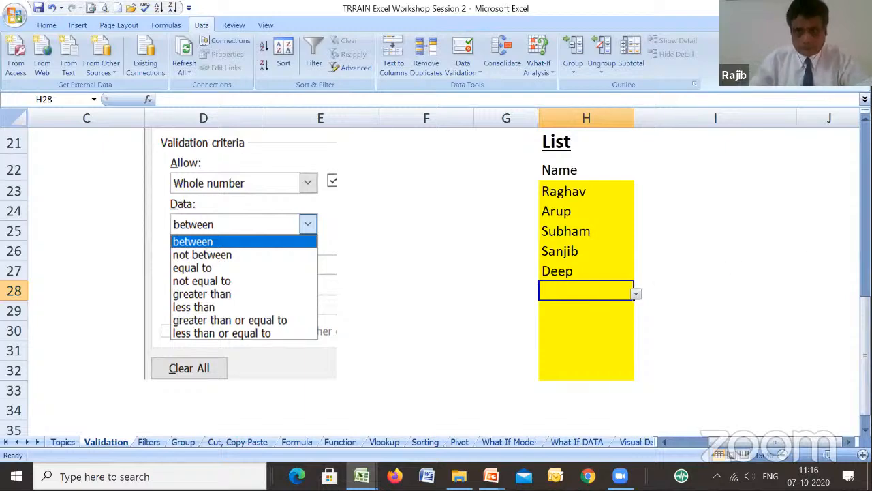
- Copy the Date heading and its date-range label from I4:I5 to I21:I22, beside the copied List headings
mouse_move(866, 322)
left_mouse_down()
mouse_move(866, 168)
mouse_move(866, 276)
mouse_move(865, 267)
left_mouse_up()
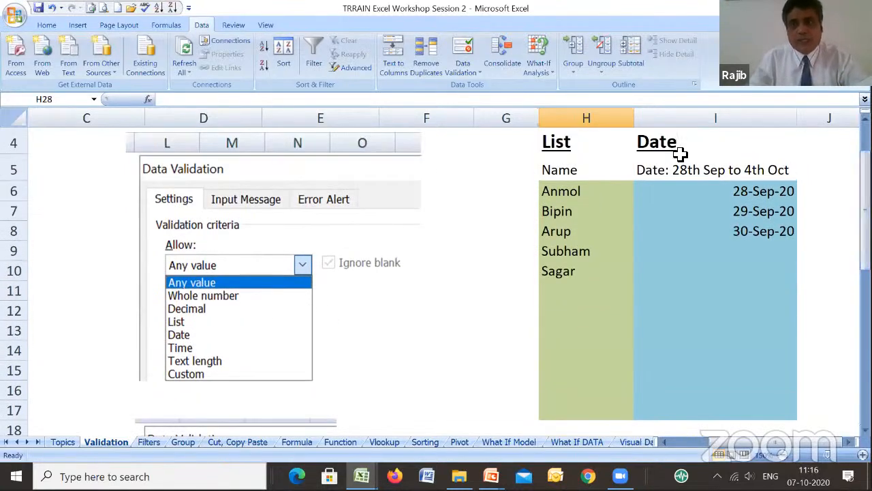
left_click(668, 146)
key("shift+Down")
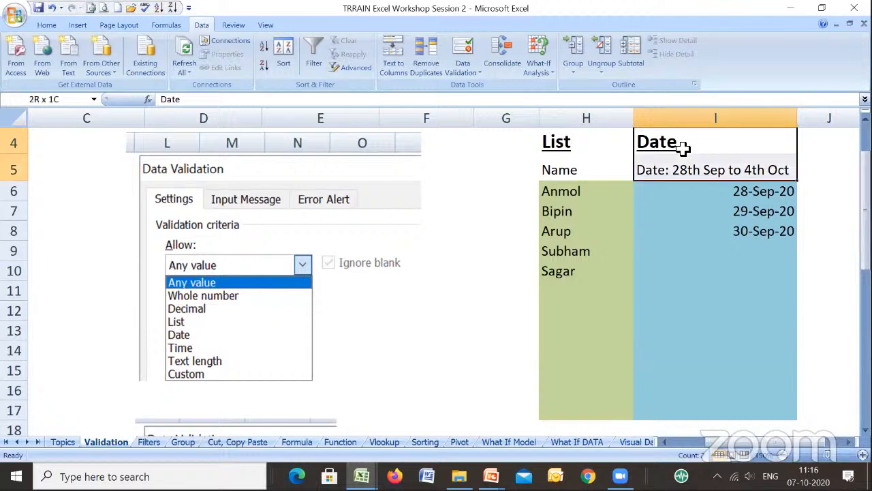
key("ctrl+c")
key("Down")
key("Down")
key("Down")
key("Down")
key("Down")
key("Down")
key("Down")
key("Down")
key("Down")
key("Down")
key("Down")
key("Down")
key("Down")
key("Down")
key("Down")
key("Down")
key("Down")
key("Down")
key("Down")
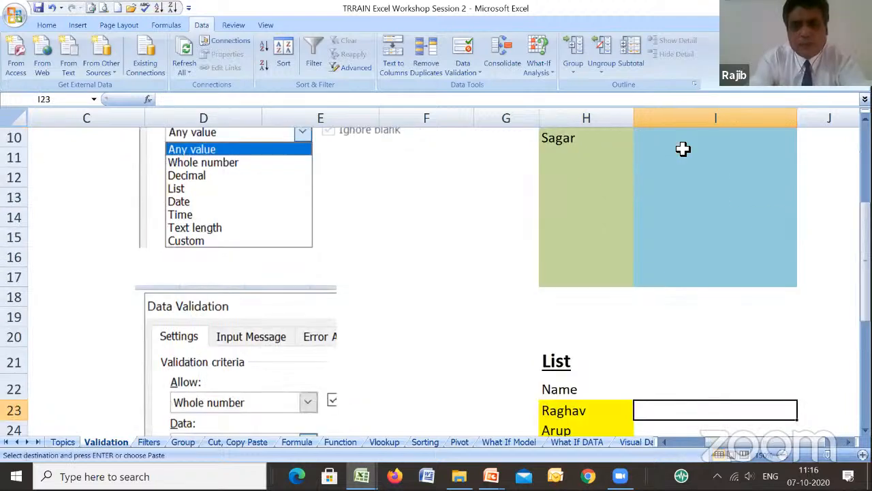
key("Up")
key("Up")
key("Return")
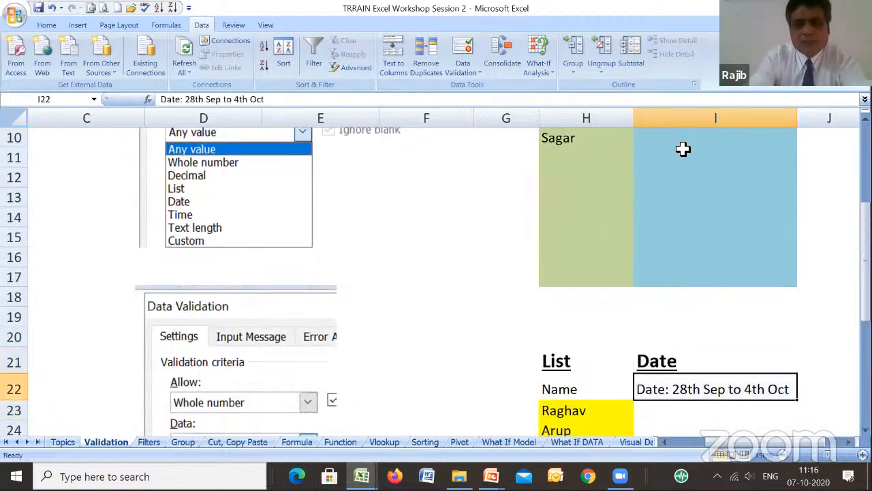
- Fill the cells I23:I32 under the copied Date heading with light green
key("Down")
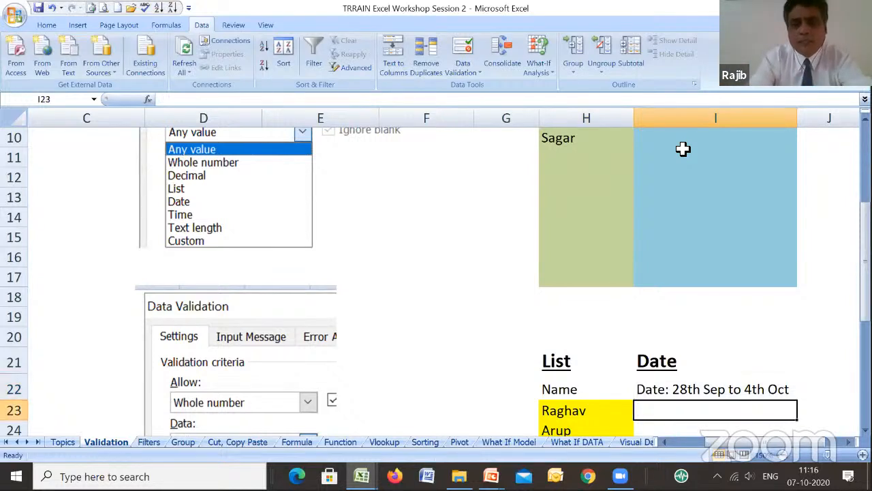
key("shift+Down")
key("shift+Down")
key("shift+Down")
key("shift+Down")
key("shift+Down")
key("shift+Down")
key("shift+Down")
key("shift+Down")
key("shift+Down")
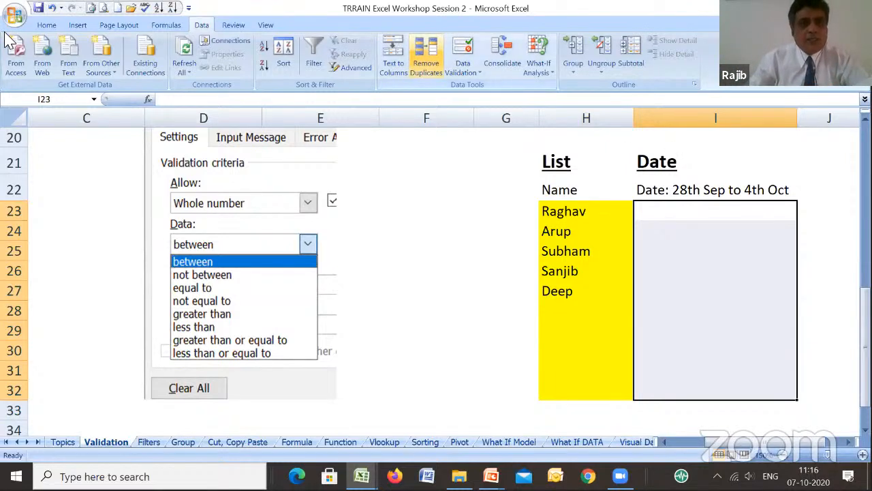
left_click(49, 26)
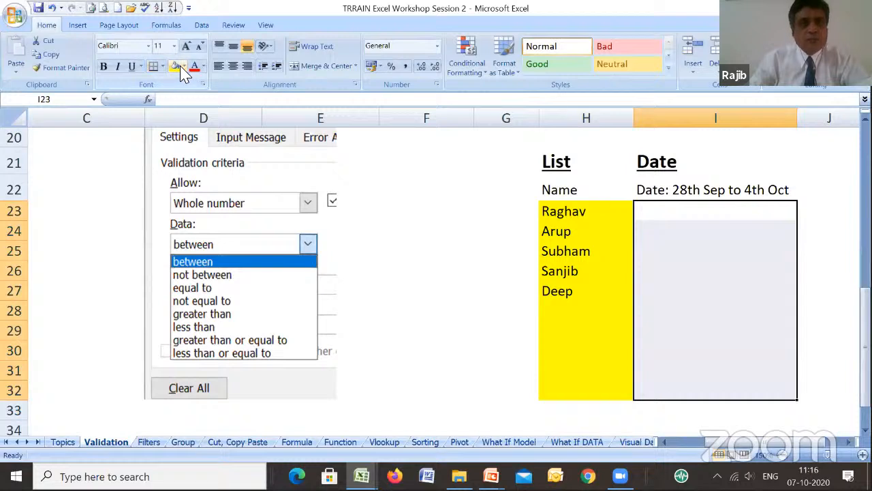
left_click(184, 67)
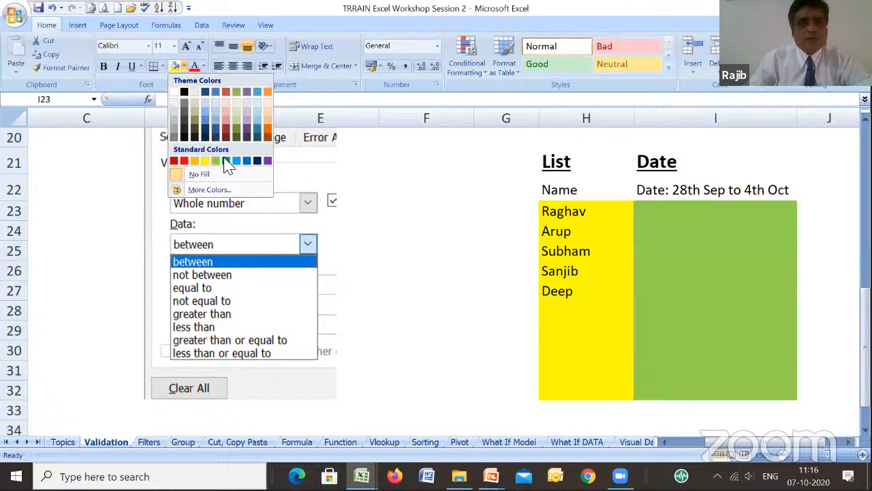
left_click(214, 161)
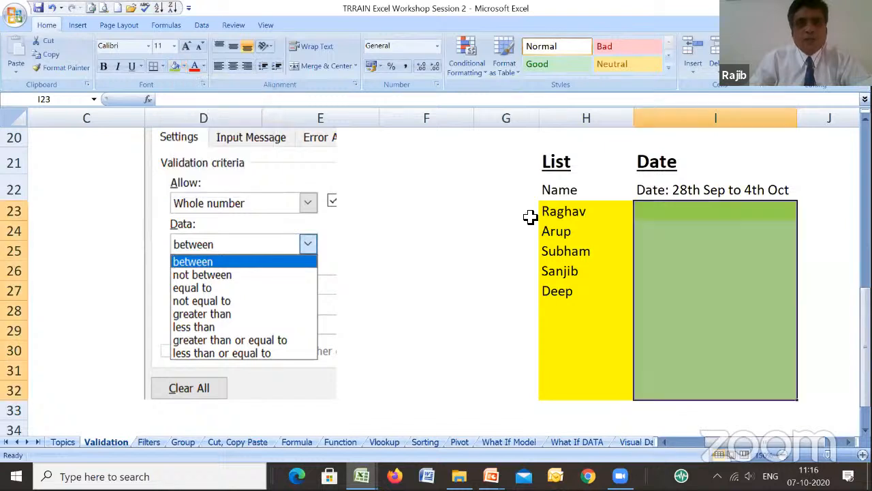
- Open data validation for the green Date cells I23:I32 and set the allowed type to Date
left_click(665, 215)
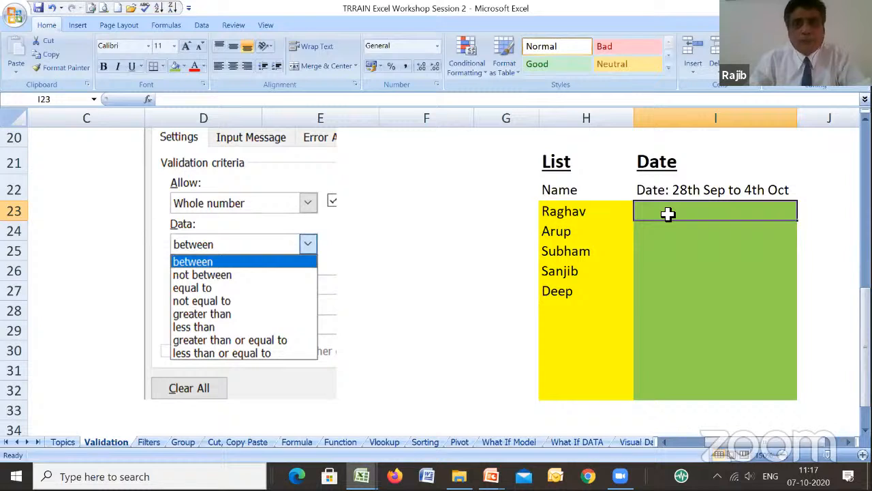
left_click_drag(670, 212, 691, 386)
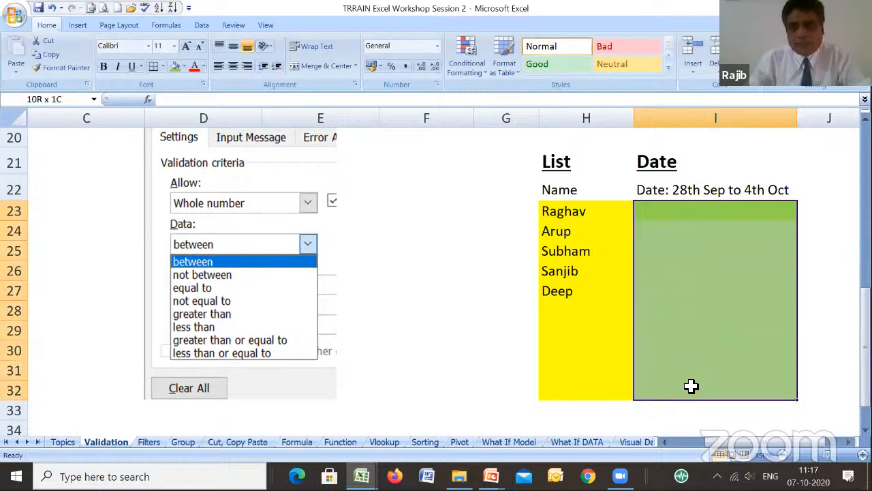
left_click(202, 25)
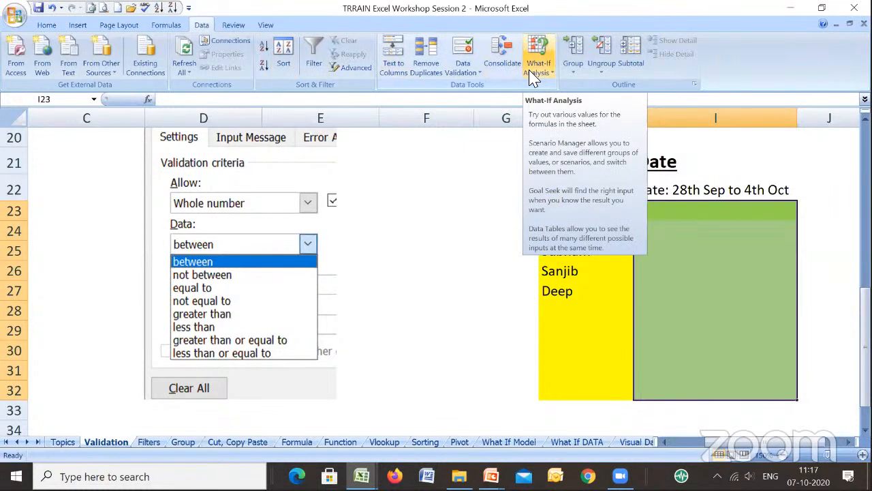
left_click(458, 74)
left_click(485, 88)
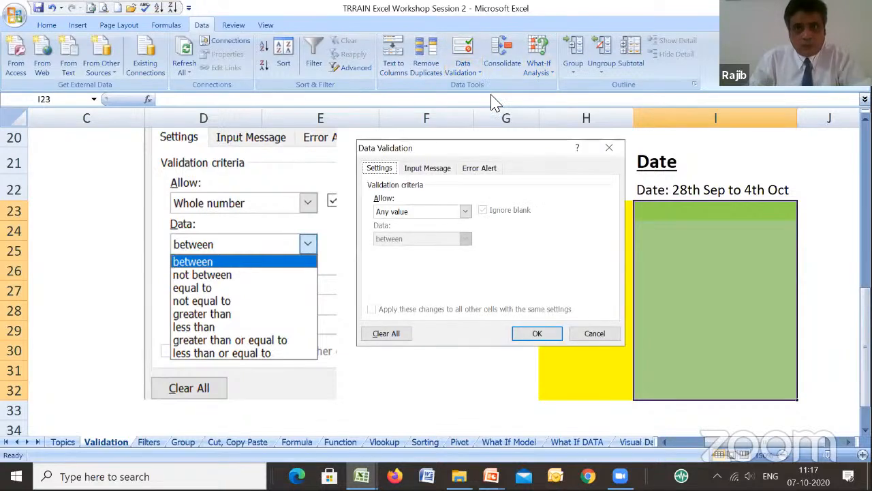
left_click(465, 212)
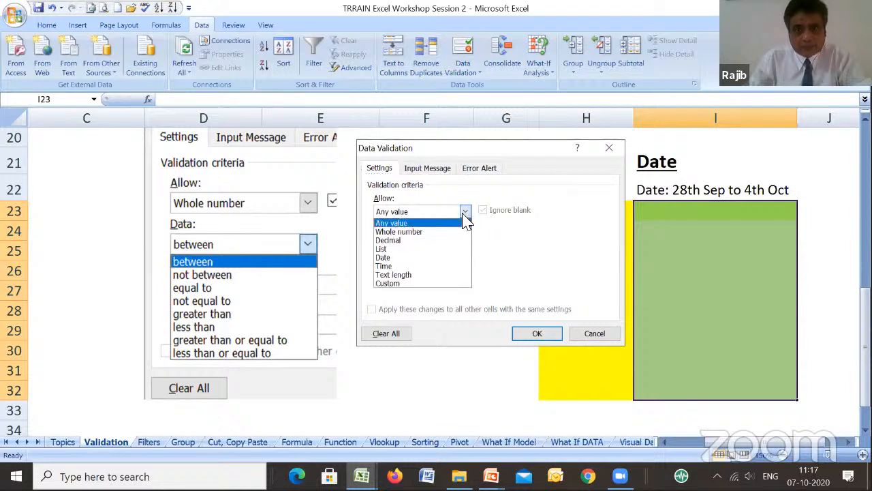
left_click(396, 259)
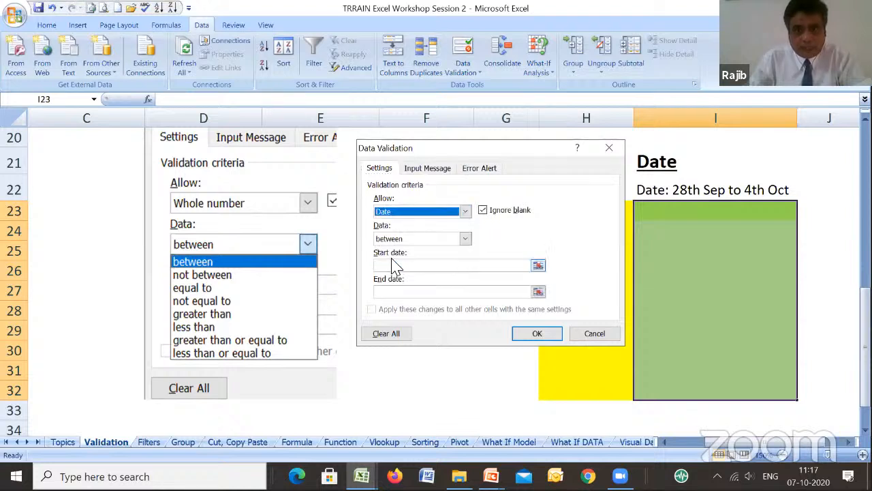
- Limit the allowed dates to between 1oct2020 and 15oct2020 and apply the validation rule
left_click(538, 265)
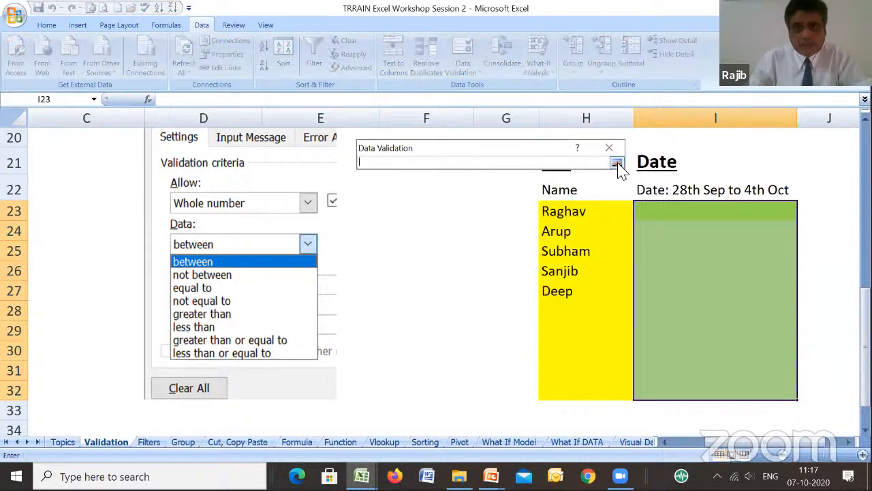
left_click(617, 164)
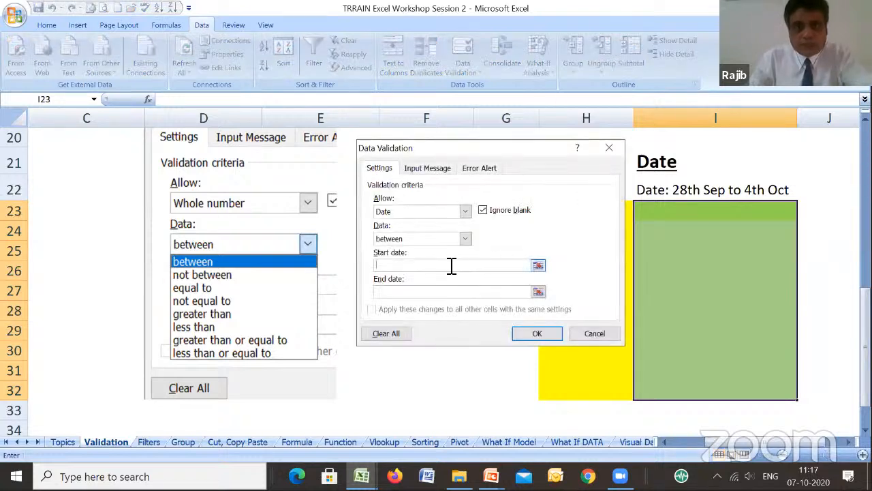
type("1")
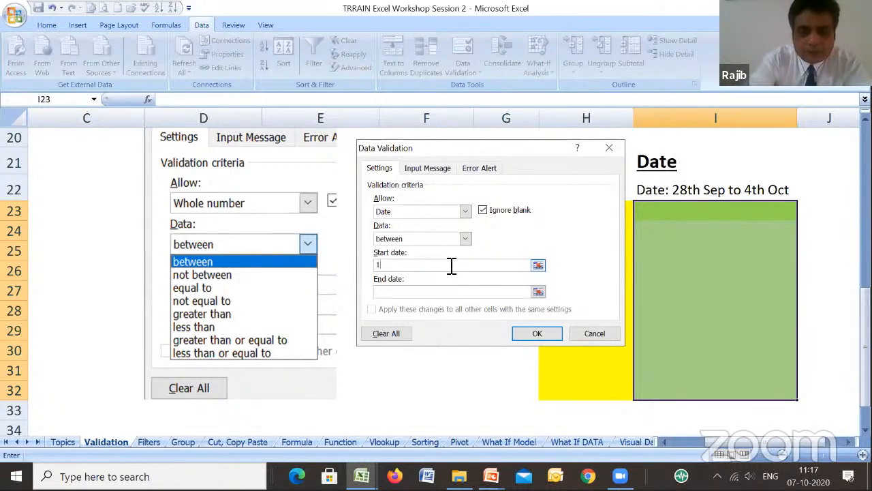
type("oct2020")
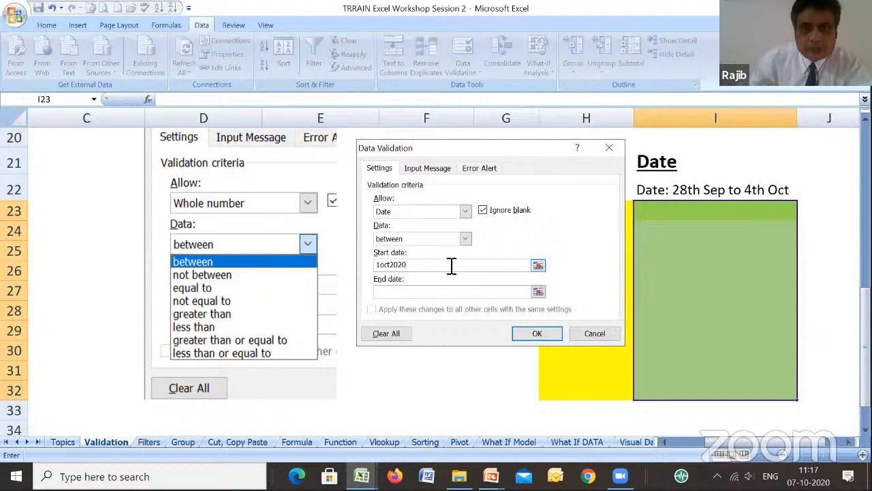
left_click(392, 291)
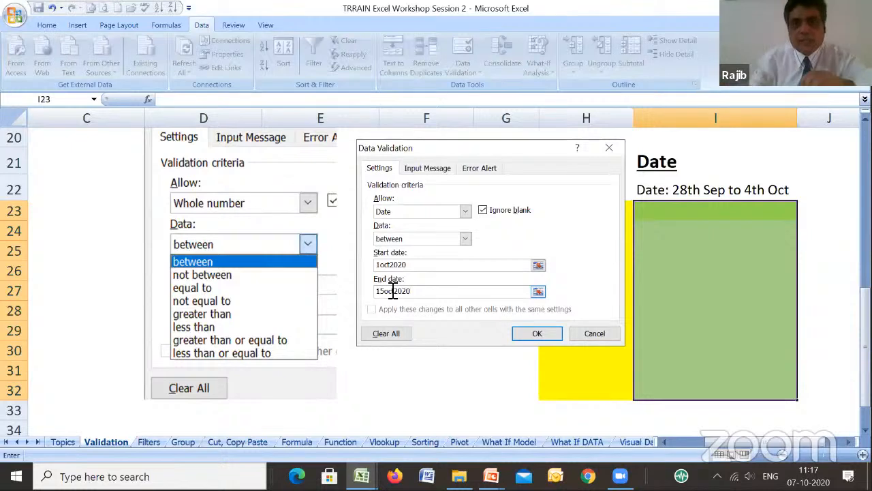
left_click(539, 332)
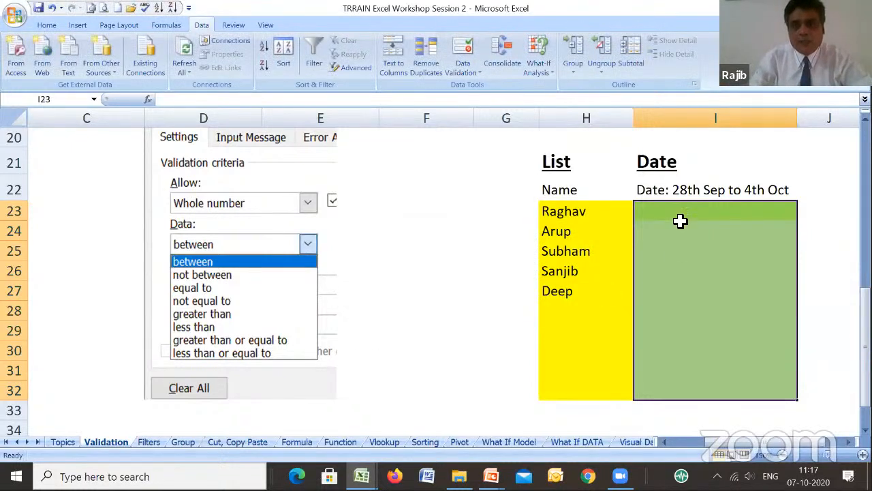
- Try to enter the out-of-range date 1sep2020 in I23, and cancel the entry
left_click(721, 217)
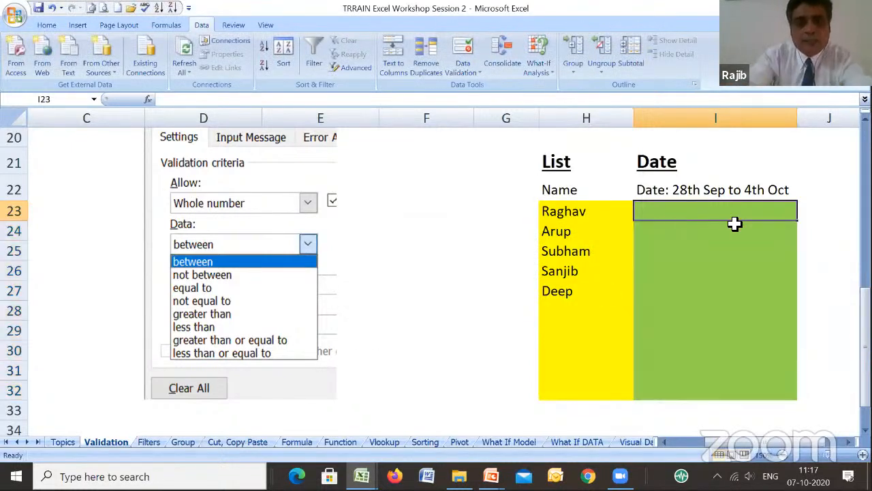
type("1sep2020")
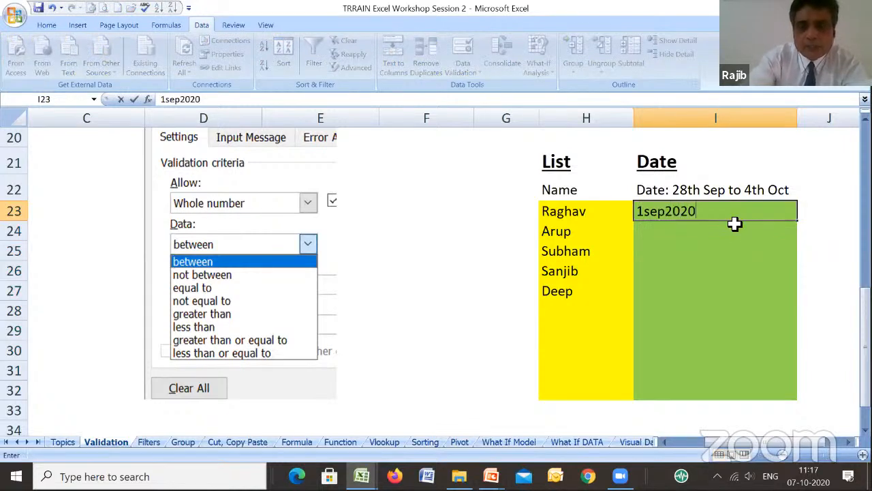
key("Return")
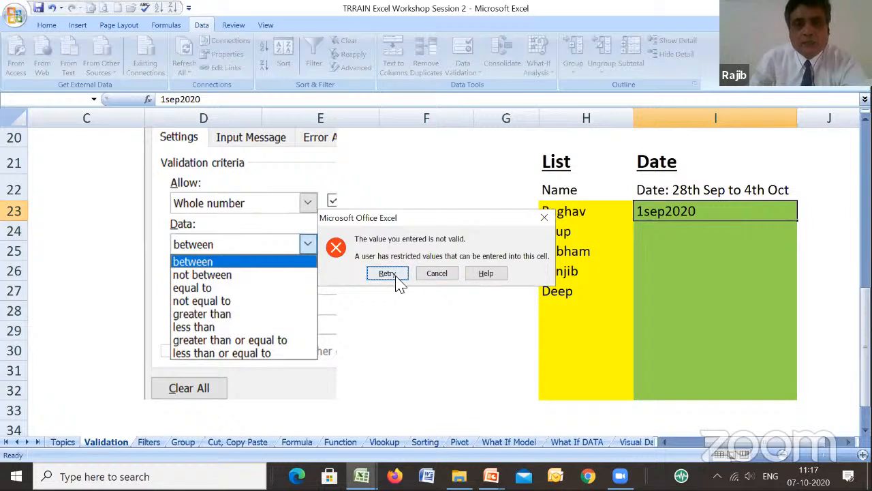
left_click(437, 273)
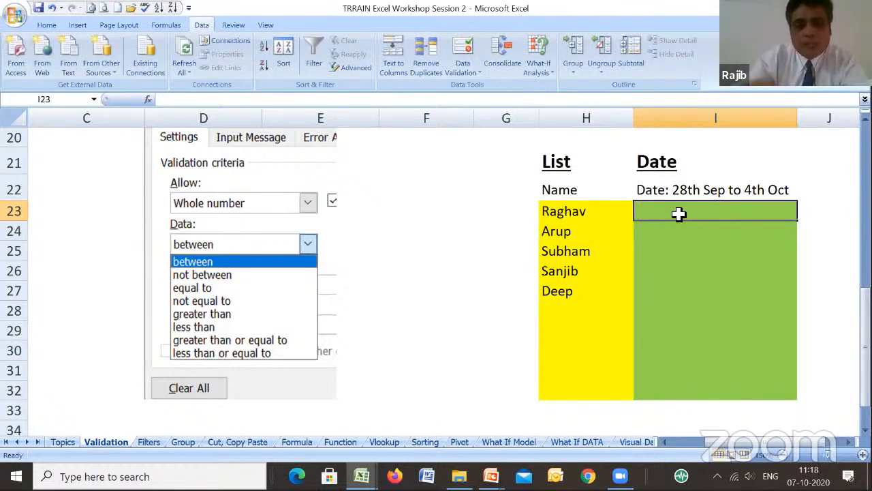
- Change the date-range label in I22 to "Date: 1 Oct to 15th Oct"
key("Up")
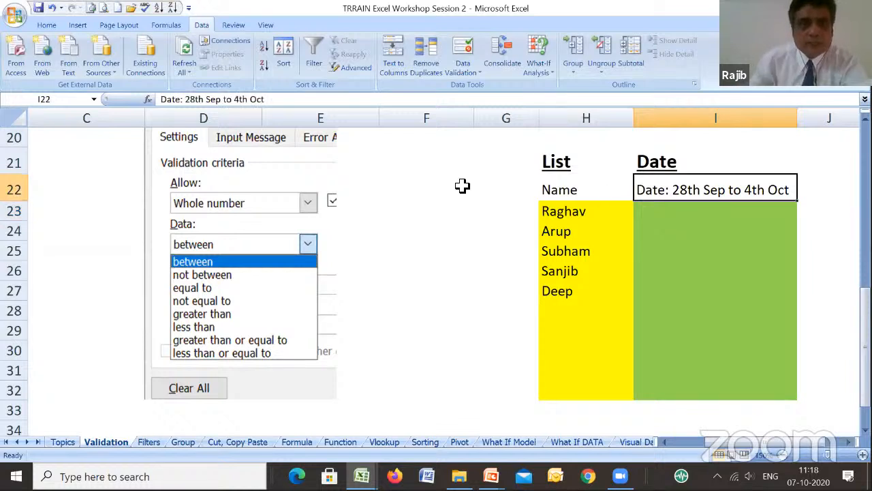
left_click(271, 99)
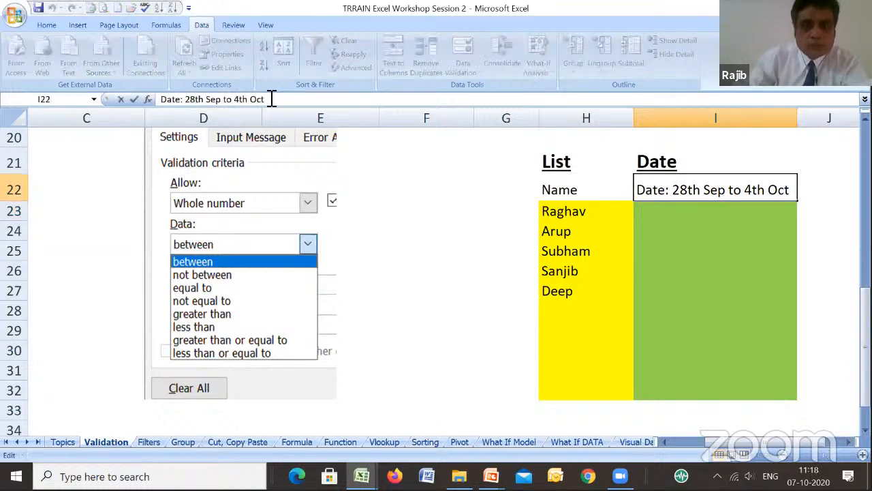
type("1 Oc")
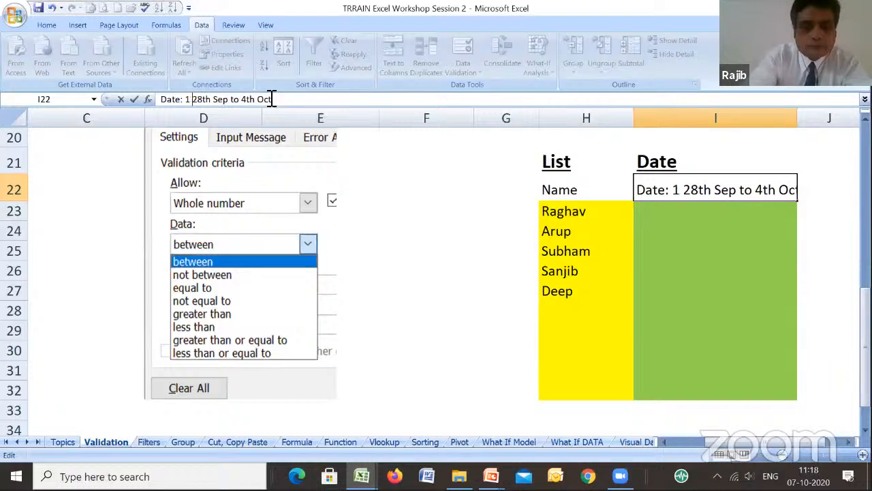
type("t")
key("Delete")
key("Delete")
key("Delete")
key("Delete")
key("Delete")
key("Delete")
key("Delete")
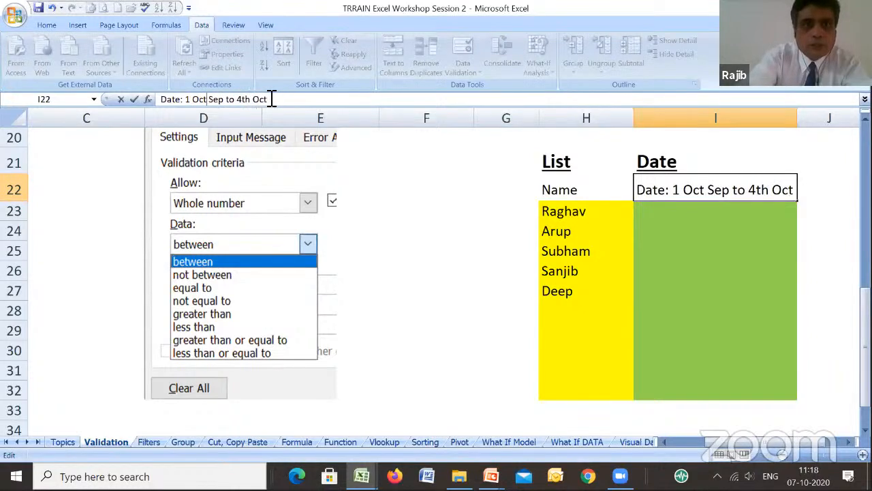
key("Delete")
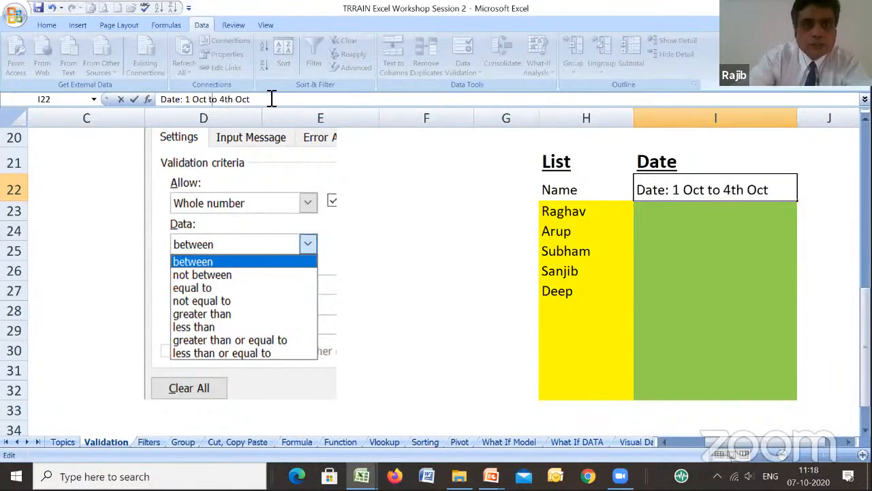
type("15")
key("Delete")
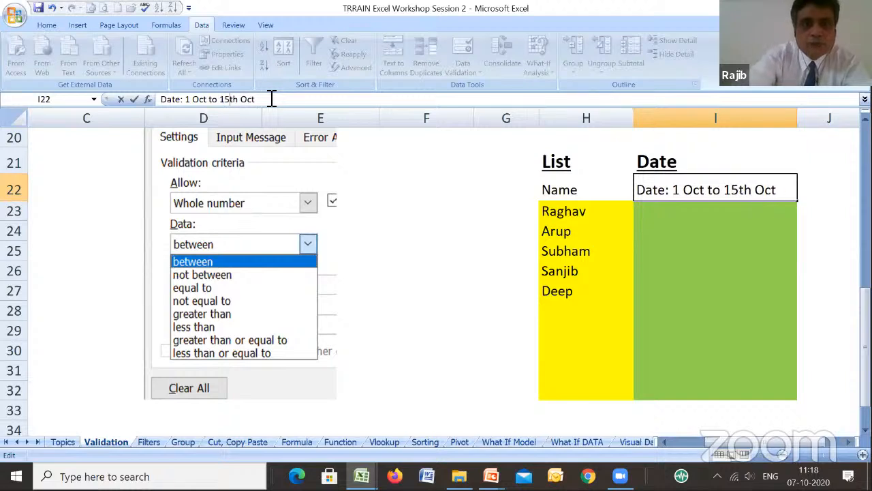
key("Return")
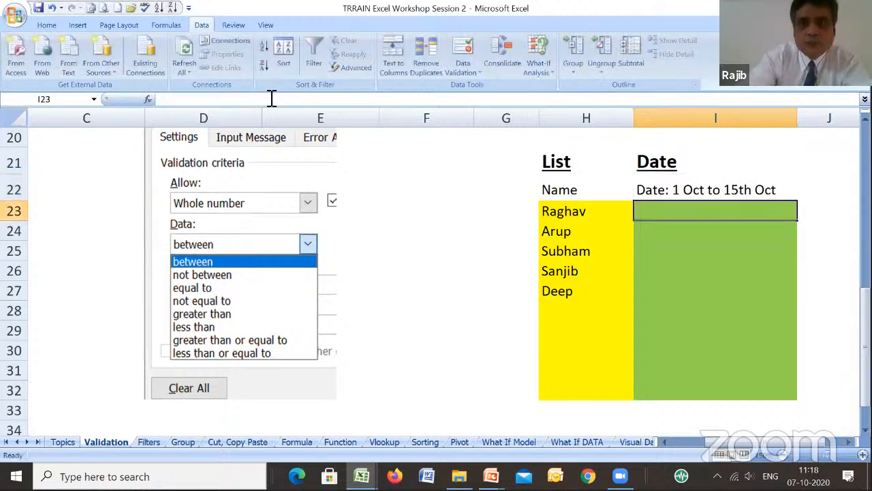
- Enter the date 2oct2020 in I23
type("2")
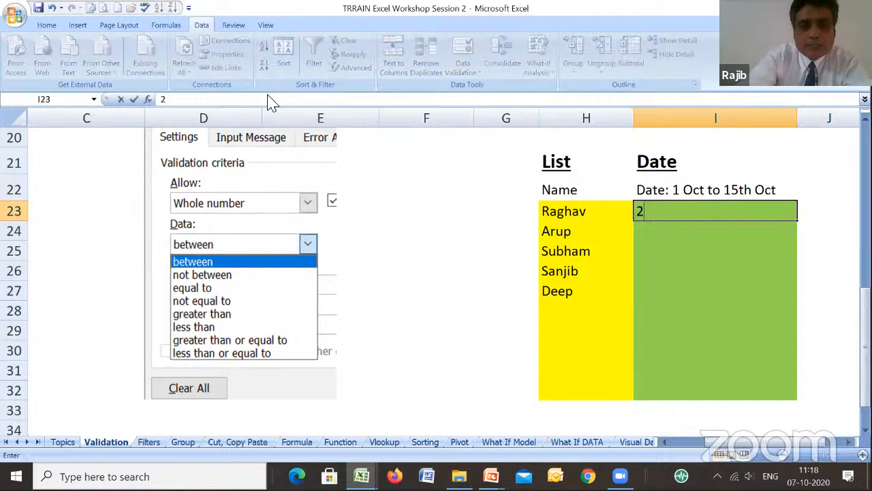
type("oct2020")
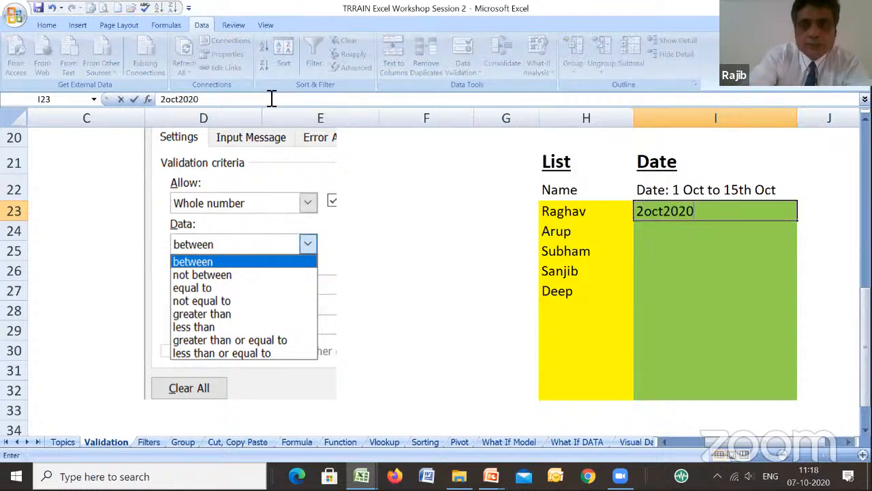
key("Return")
key("Up")
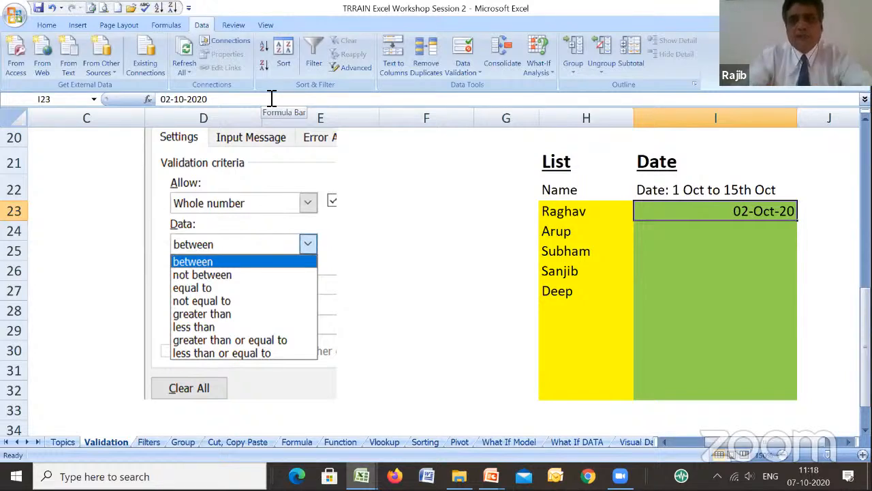
- Try to enter the out-of-range date 20oct2020 in I24
key("Down")
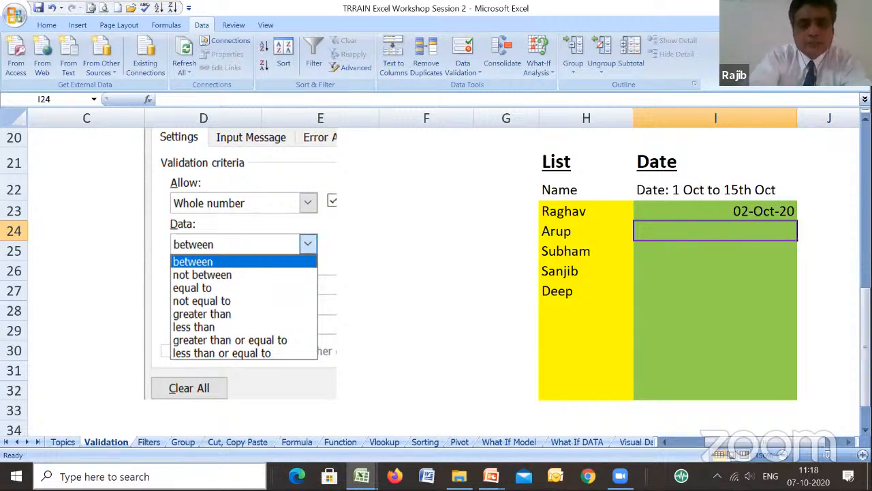
type("20")
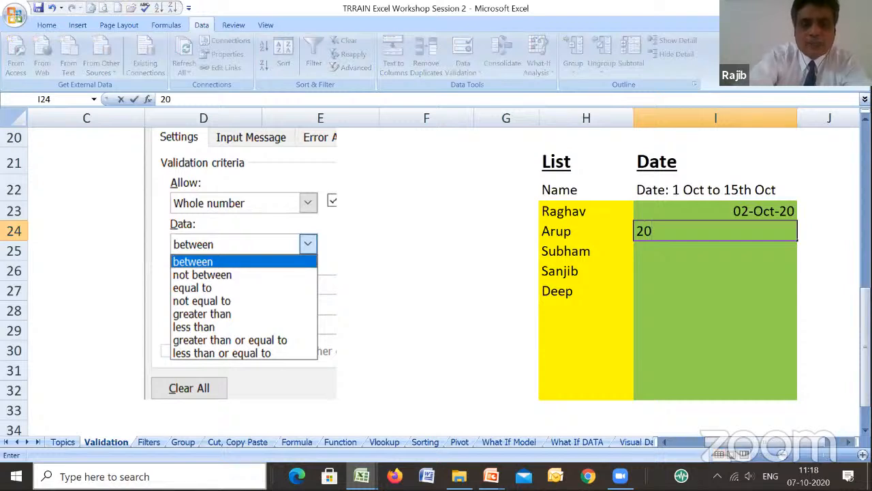
type("oct1")
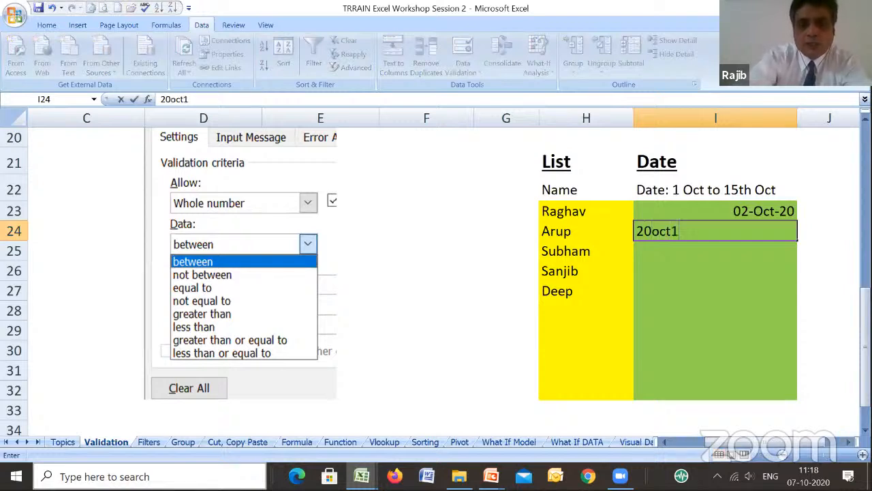
key("BackSpace")
type("2020")
key("Return")
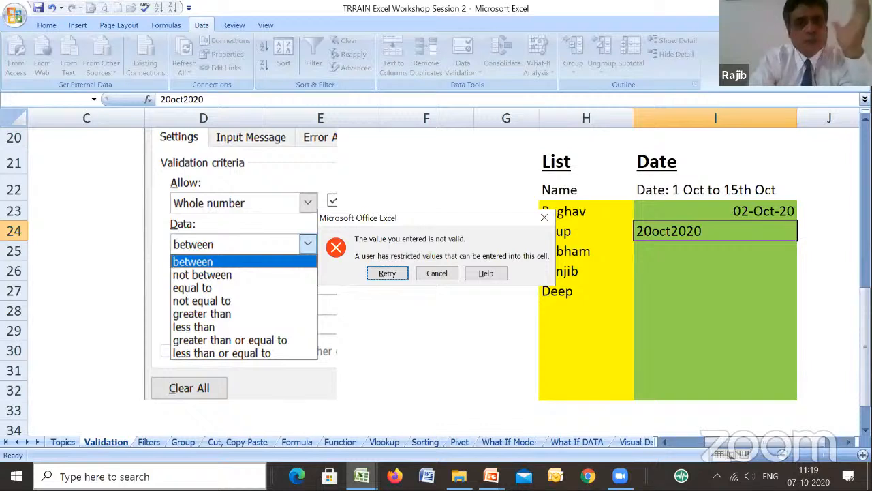
- Retry the entry in I24 and correct the day so the date is 10oct2020
key("Return")
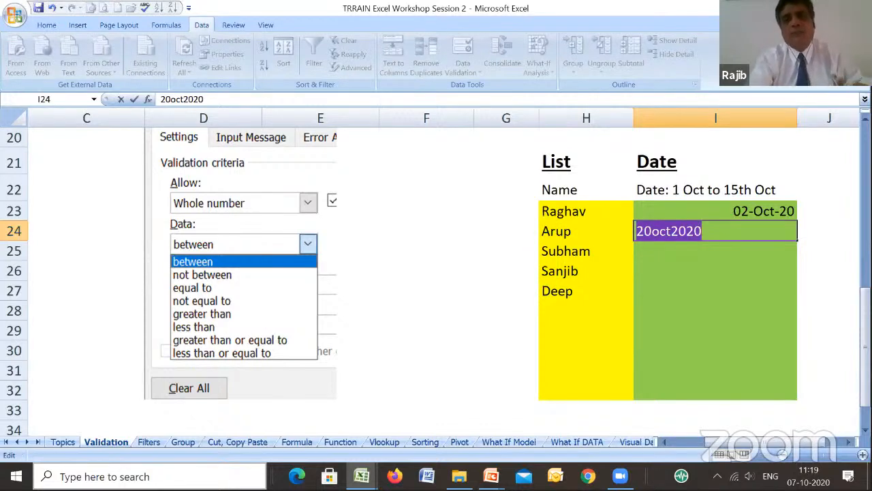
key("Left")
key("Left")
key("Left")
key("Left")
key("Left")
key("Left")
key("Left")
key("Left")
key("Left")
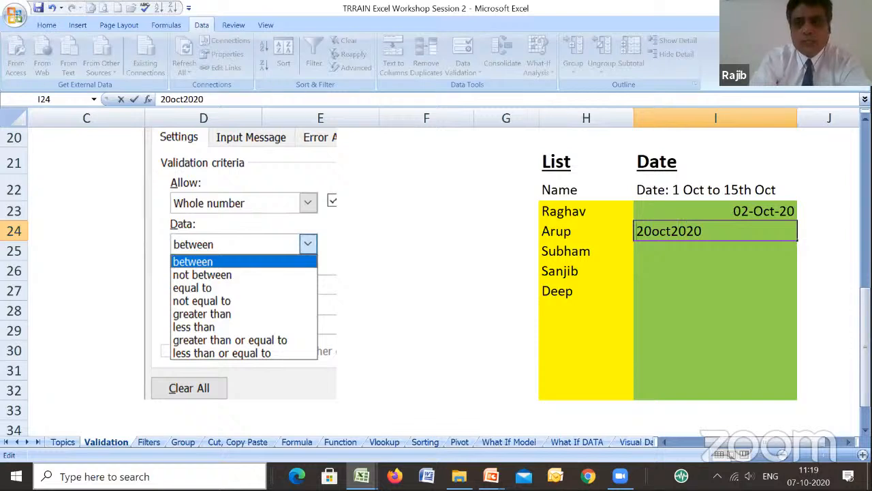
key("Delete")
type("1")
key("Return")
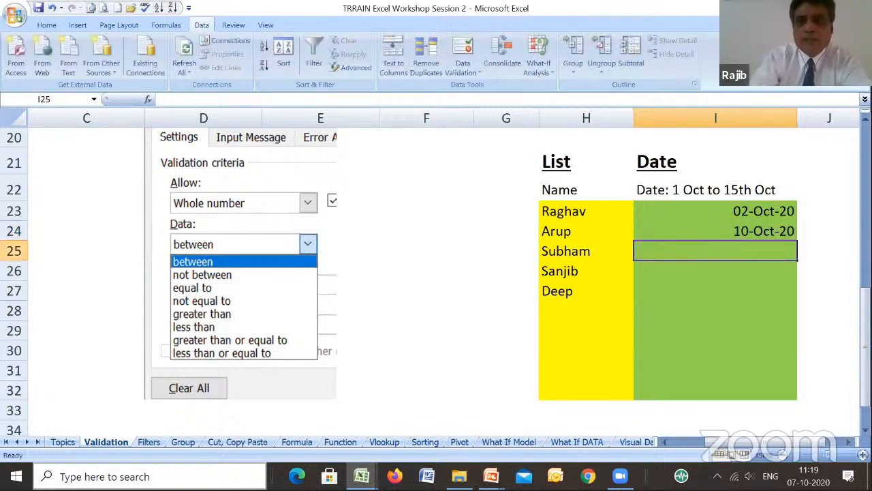
key("Up")
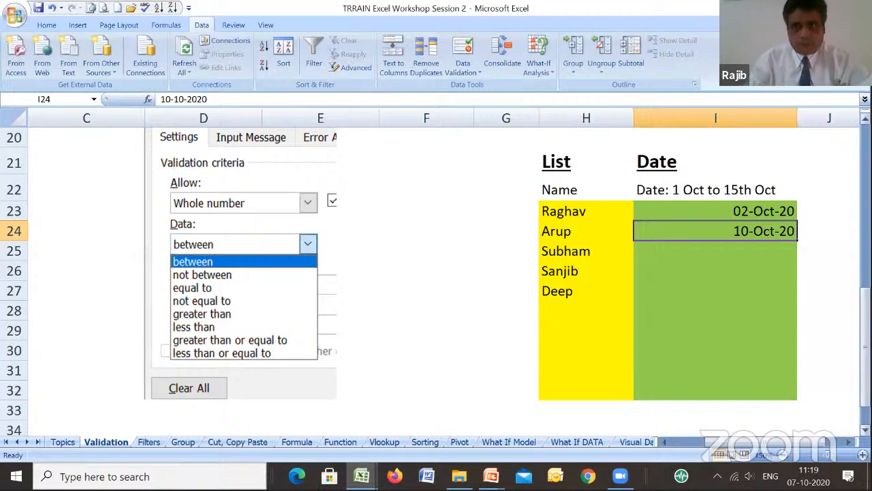
left_click_drag(866, 304, 811, 314)
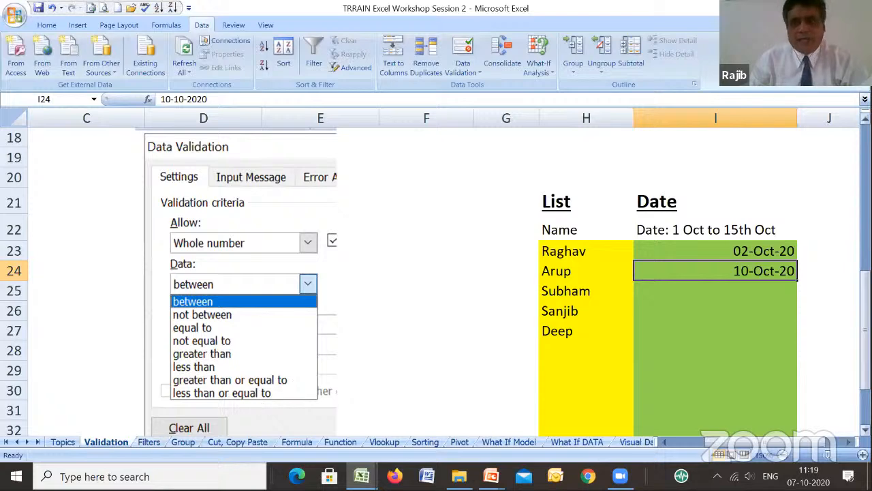
left_click_drag(866, 320, 865, 311)
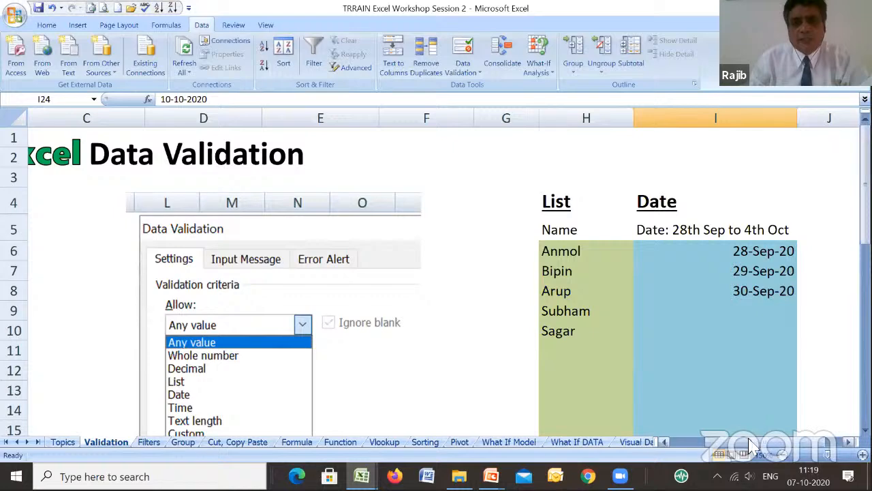
left_click_drag(749, 443, 668, 466)
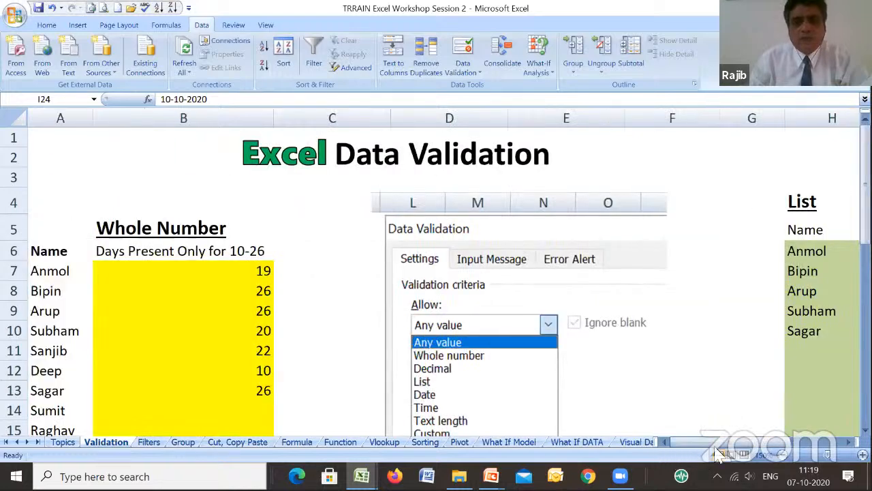
left_click_drag(716, 450, 724, 450)
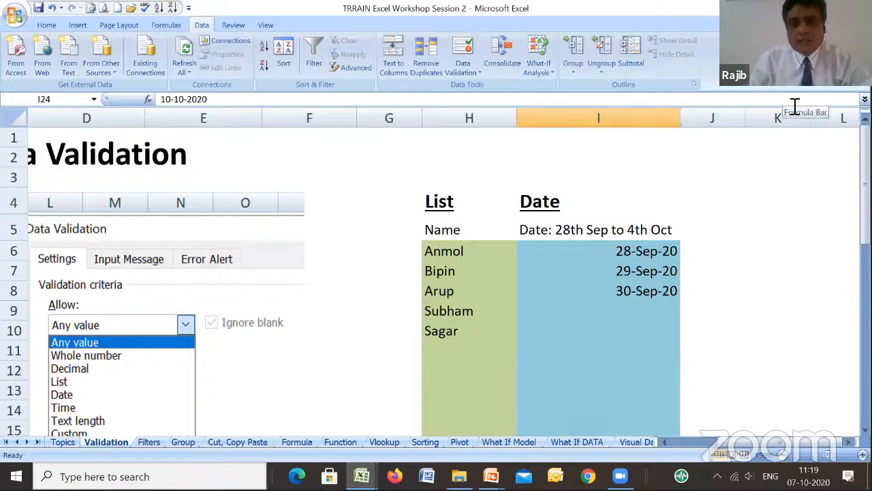
left_click(642, 156)
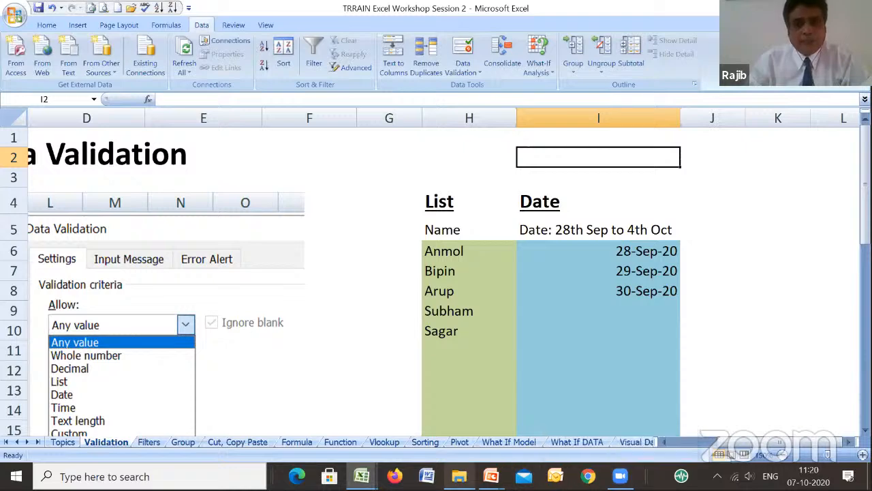
- Open the Filters sheet and examine the employee table's columns, from employee type and days present to shift, shop and per-day sales
left_click(149, 442)
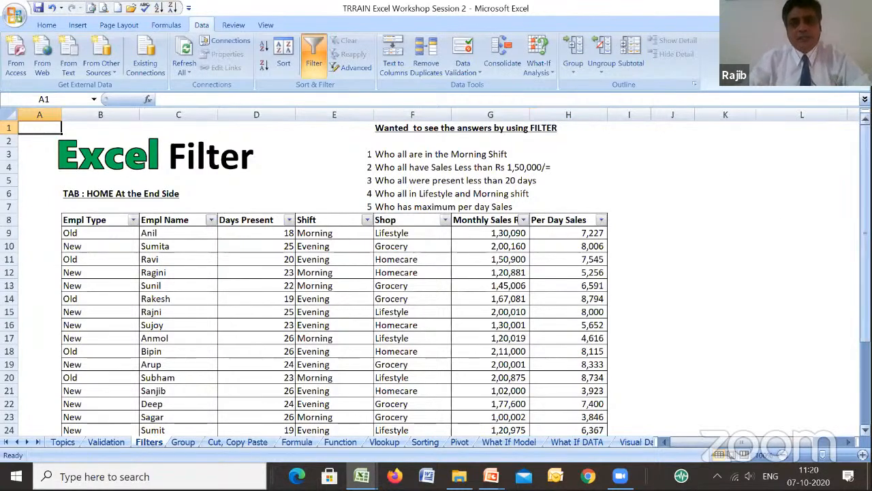
left_click_drag(865, 233, 866, 239)
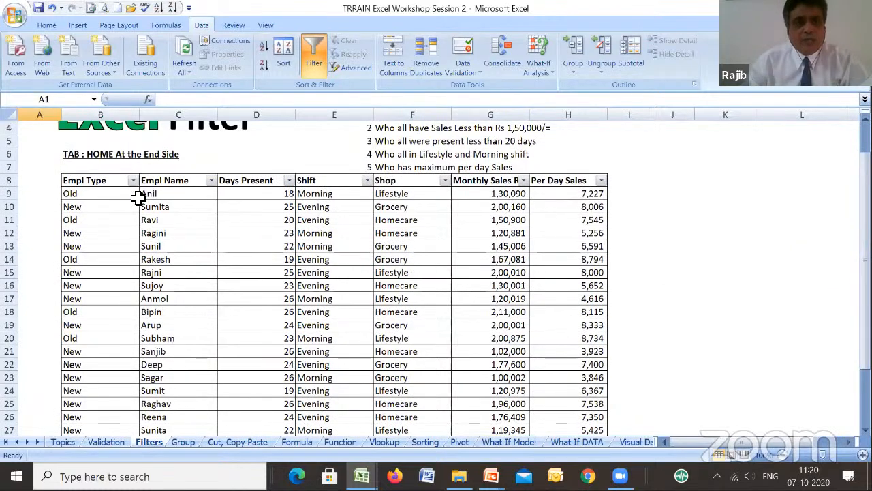
left_click(94, 181)
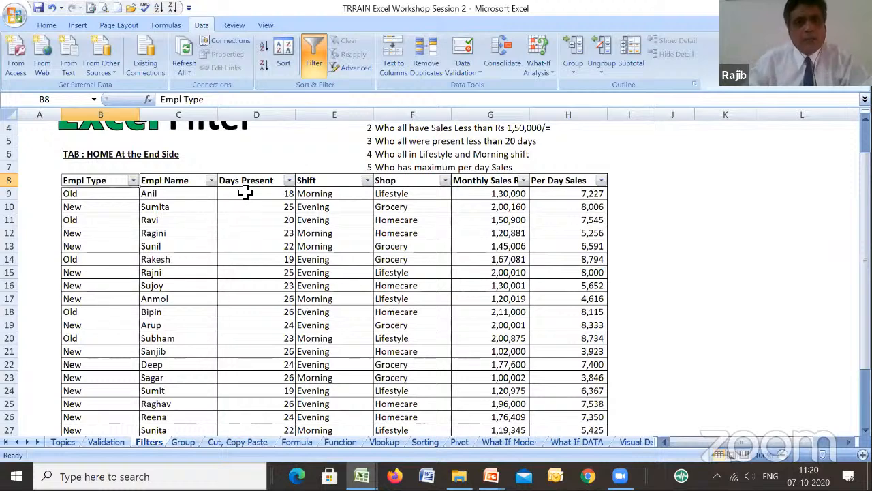
left_click(269, 269)
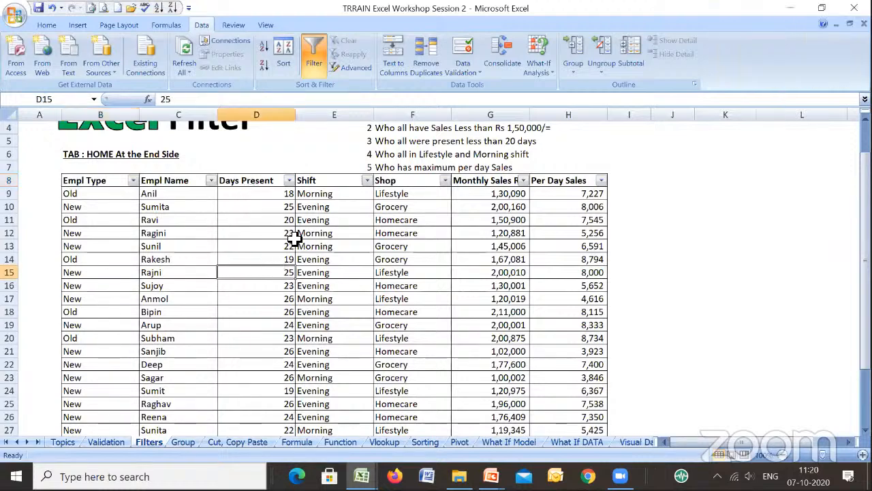
left_click(319, 197)
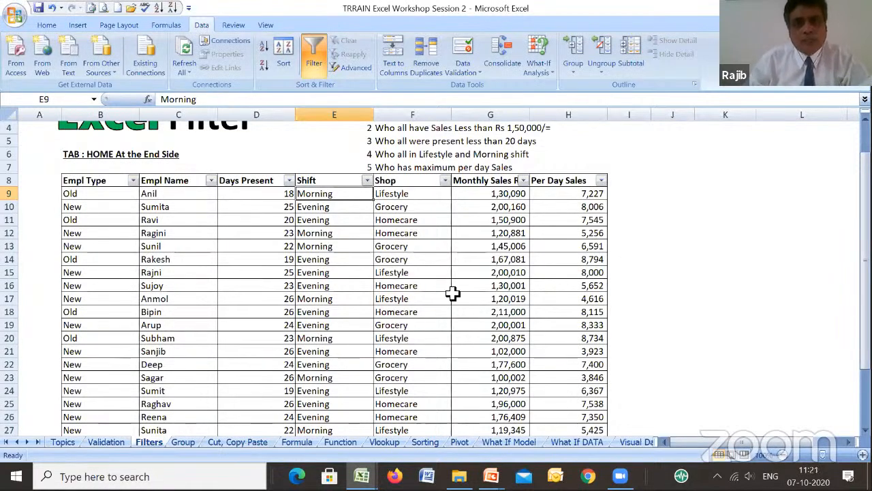
left_click(571, 193)
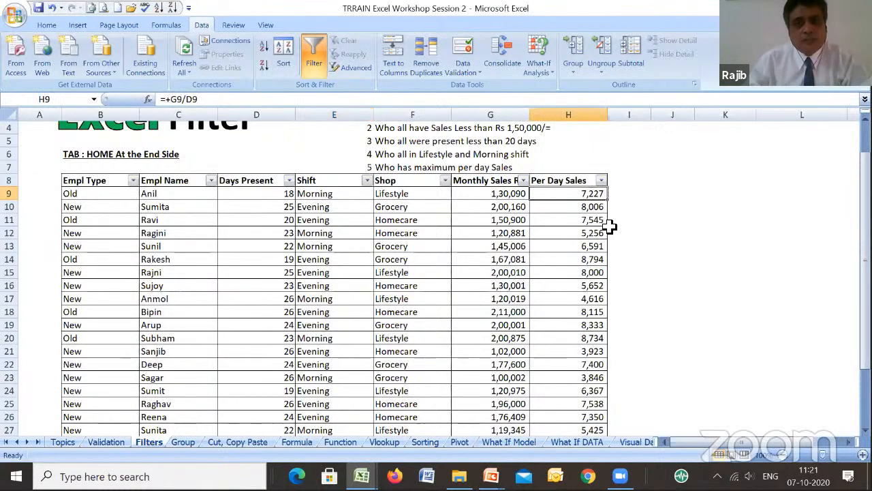
- Trace the precedents of the Per Day Sales formula in H9, and remove the tracer arrows
left_click(274, 195)
left_click(590, 197)
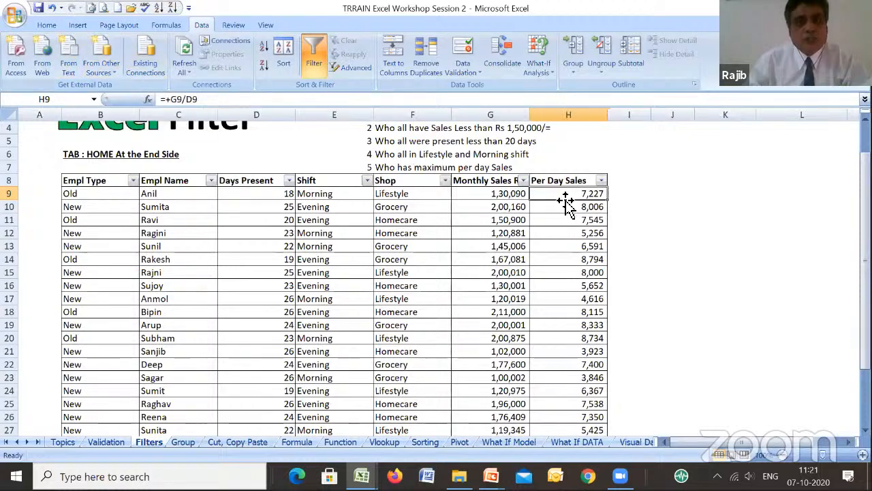
left_click(167, 28)
left_click(469, 42)
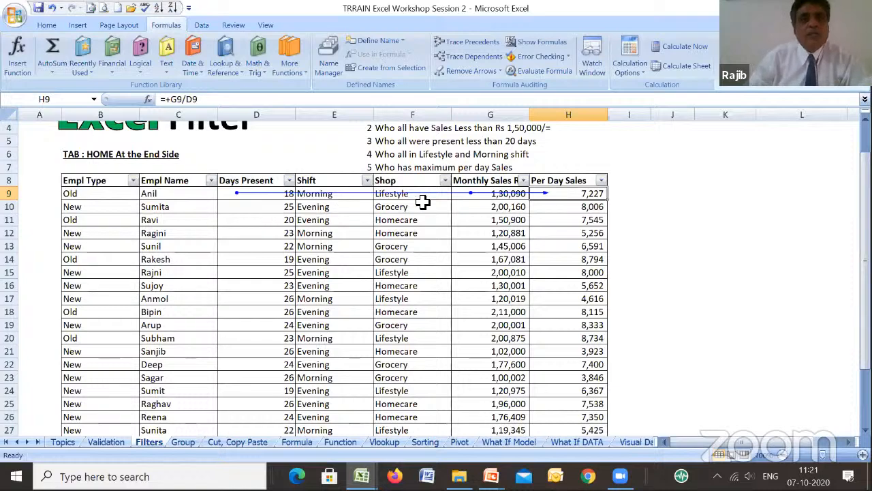
left_click(468, 71)
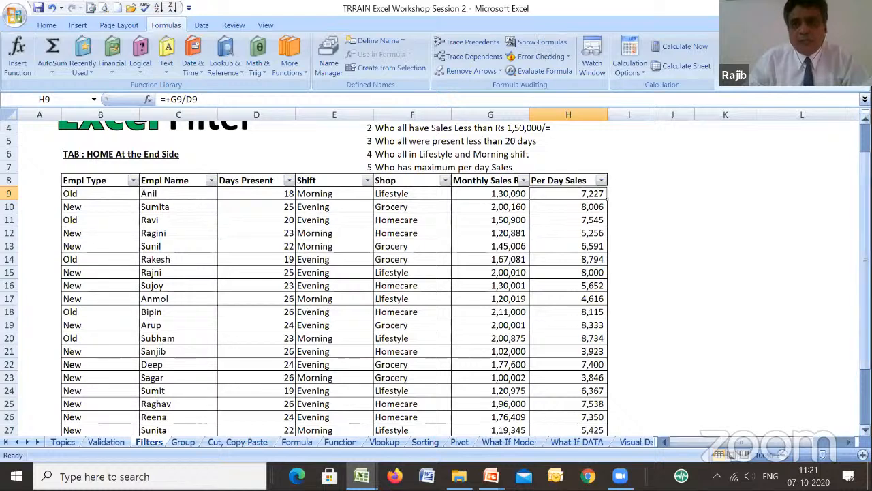
scroll(436, 273, "up", 1)
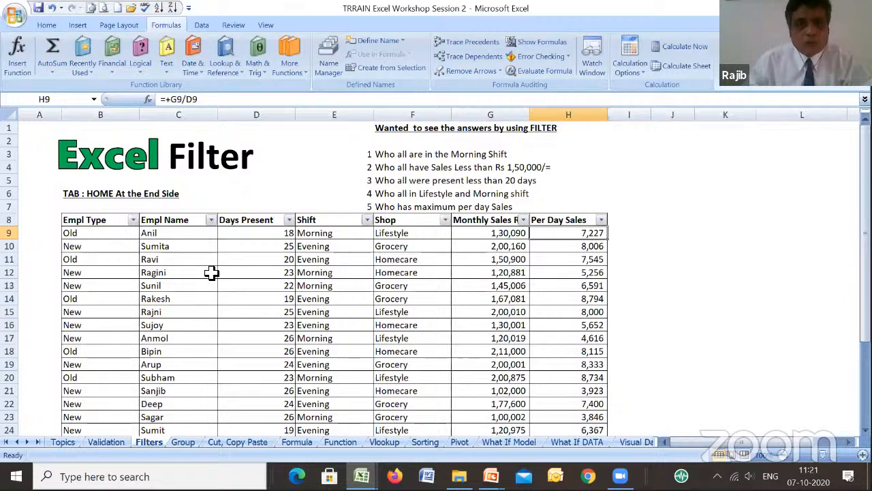
left_click_drag(10, 199, 13, 248)
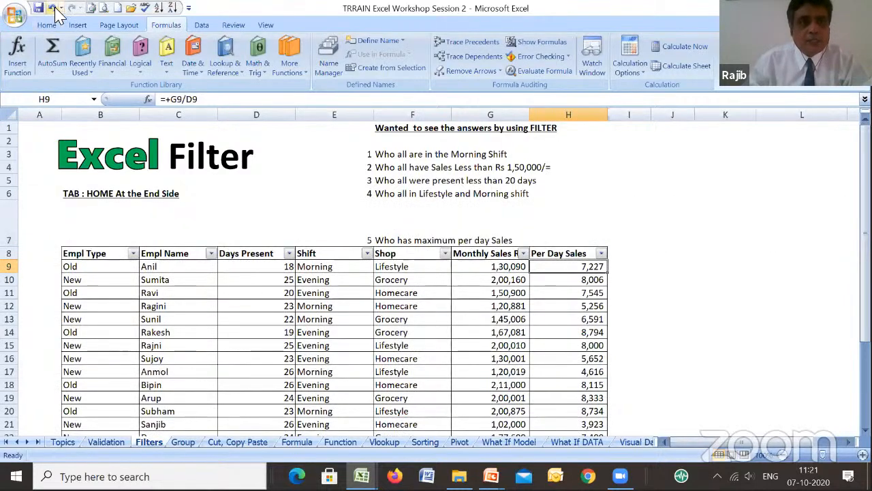
key("ctrl+z")
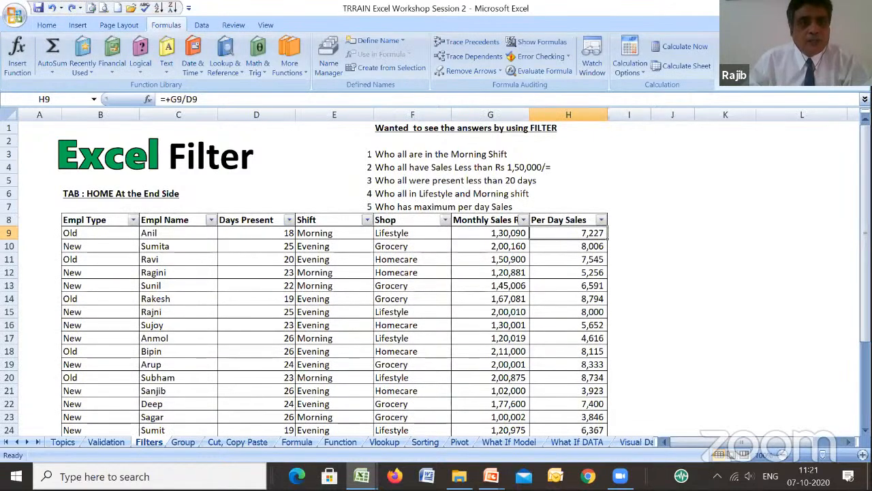
- Turn off the existing filter on the employee table
left_click_drag(10, 206, 10, 246)
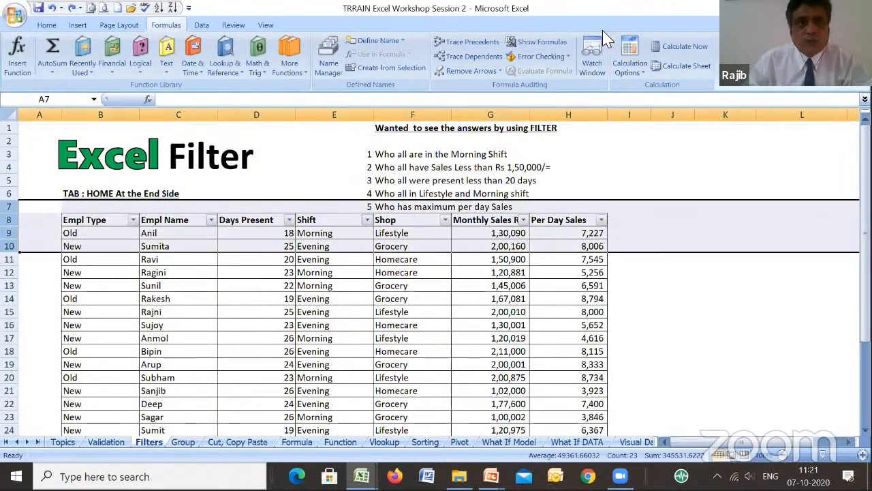
scroll(606, 39, "up", 3)
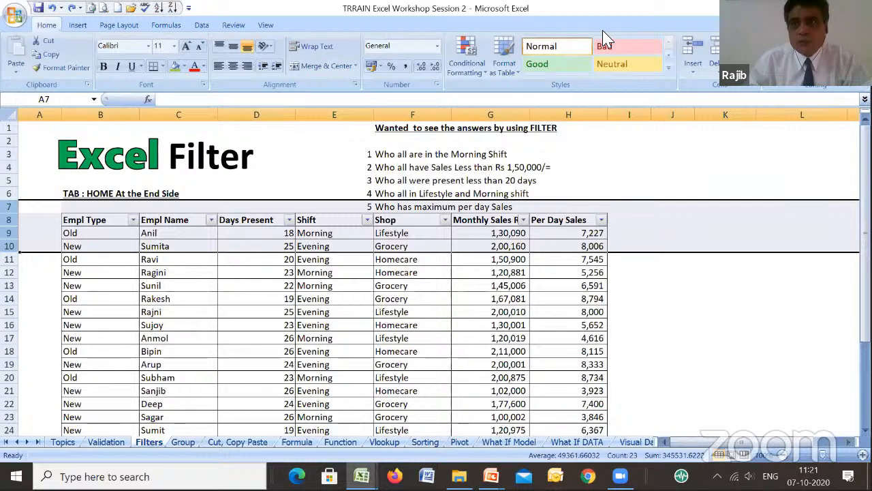
left_click(833, 65)
left_click(814, 137)
left_click(641, 285)
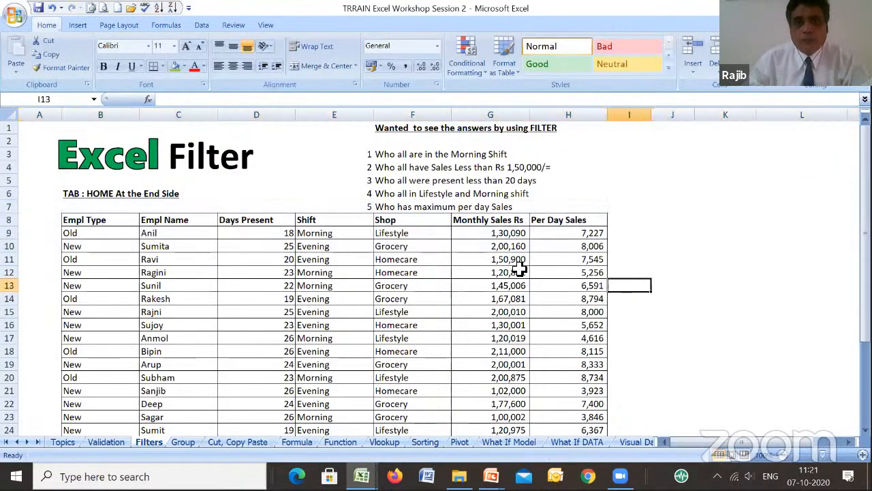
- Try to apply a filter with only the Shift header cell E8 selected, and undo it
left_click(477, 225)
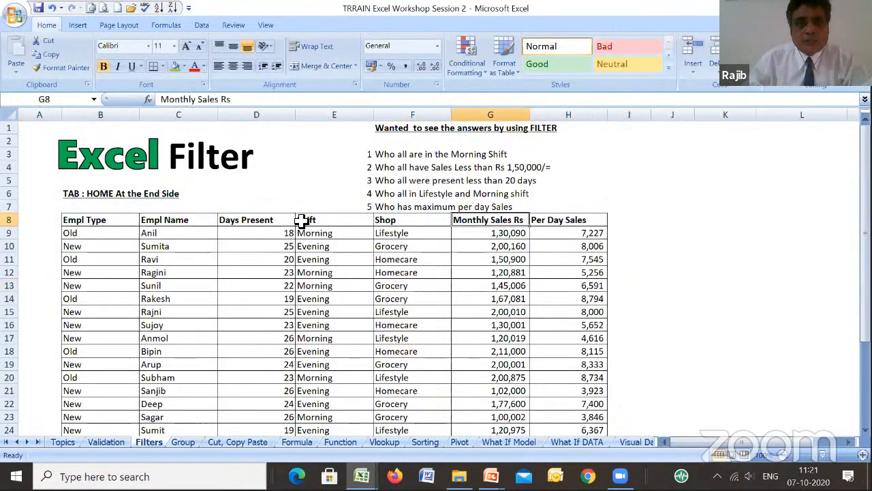
left_click(300, 221)
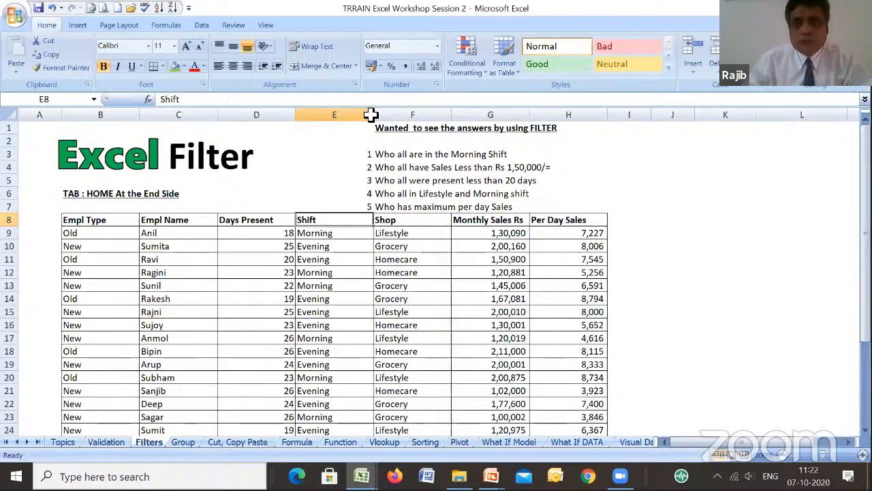
left_click(822, 86)
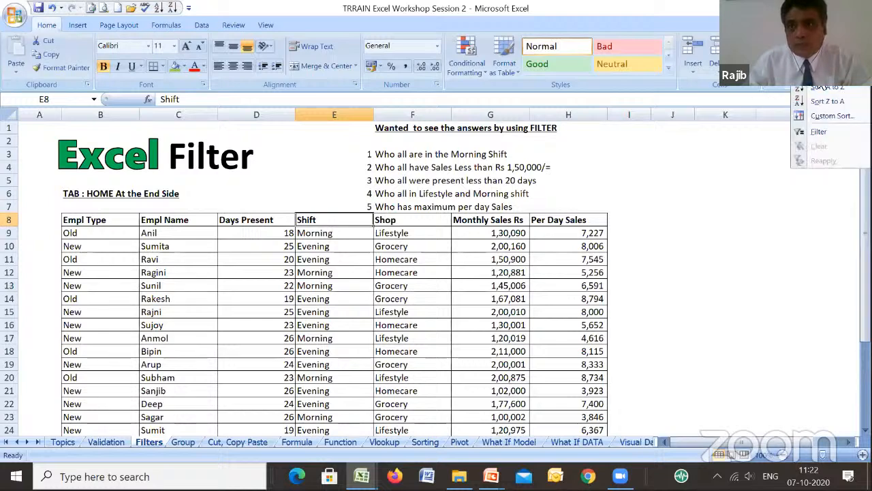
left_click(817, 133)
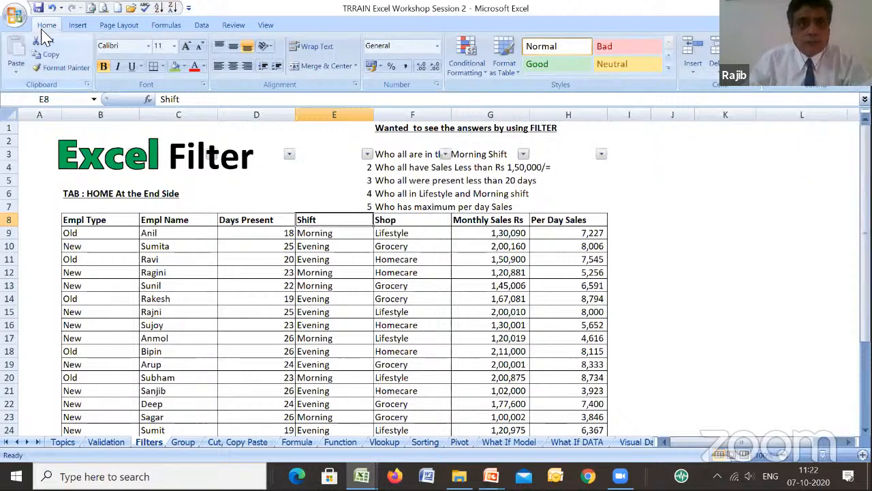
left_click(51, 8)
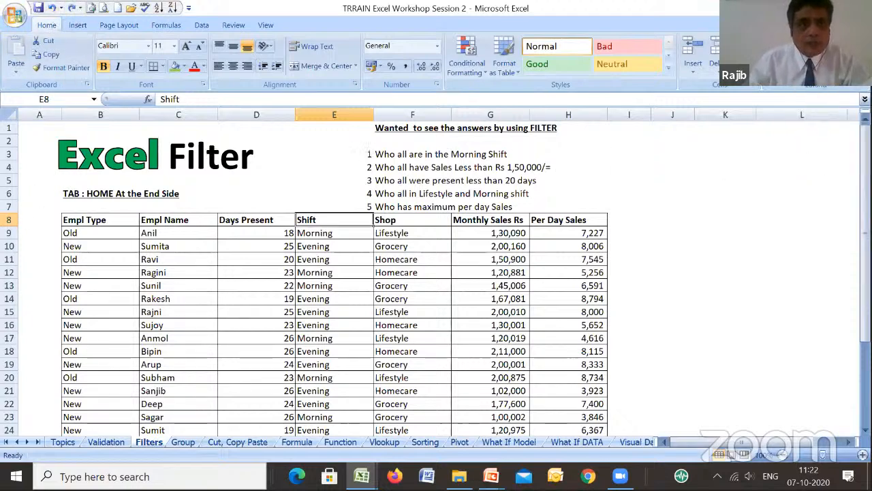
- Apply a filter to the whole header row 8 of the employee table
left_click(9, 219)
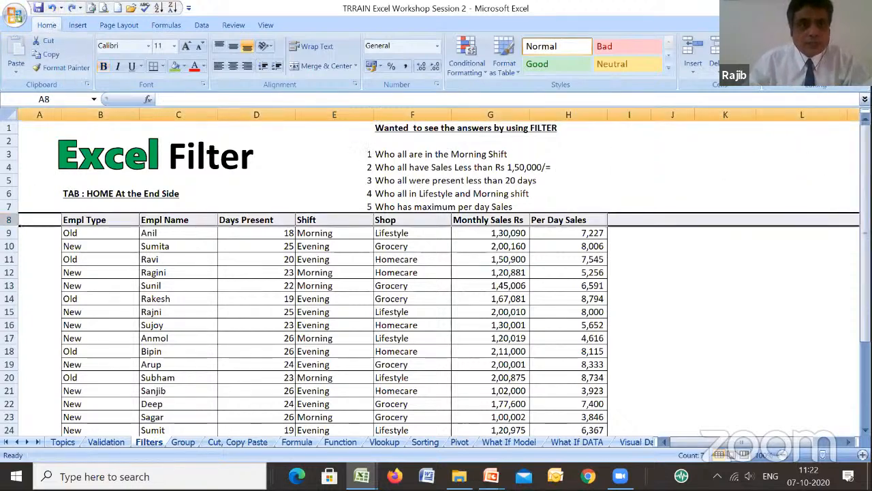
left_click(825, 86)
left_click(817, 133)
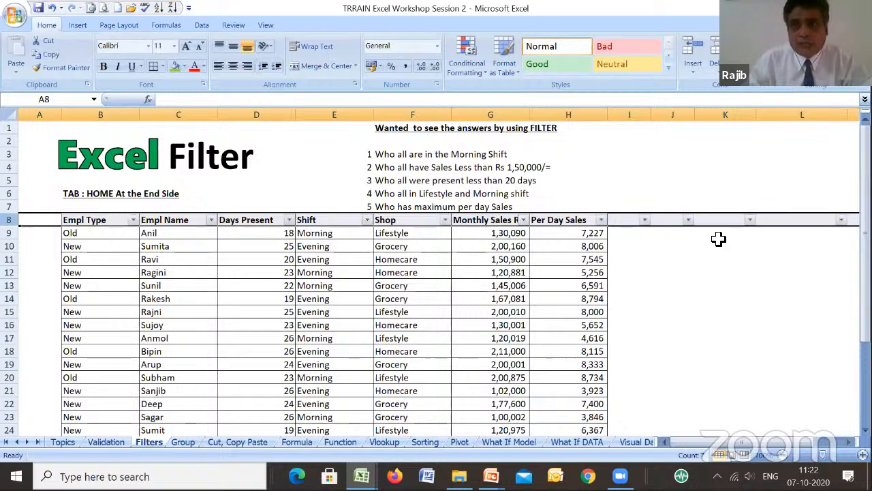
left_click(493, 269)
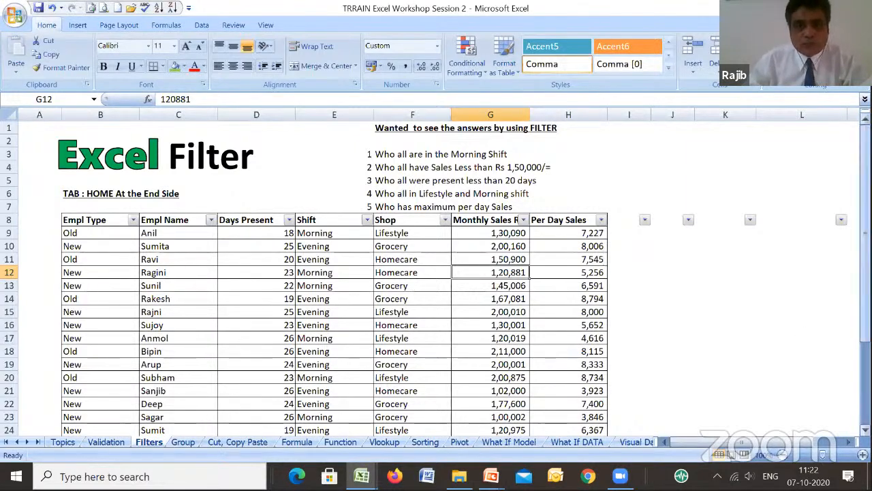
- Filter the Shift column to show only the Morning employees
left_click_drag(865, 326, 866, 398)
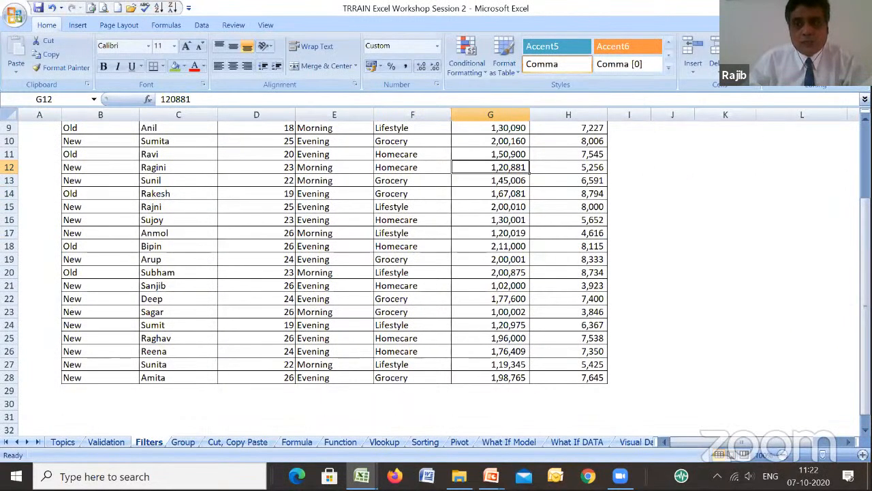
scroll(327, 295, "up", 3)
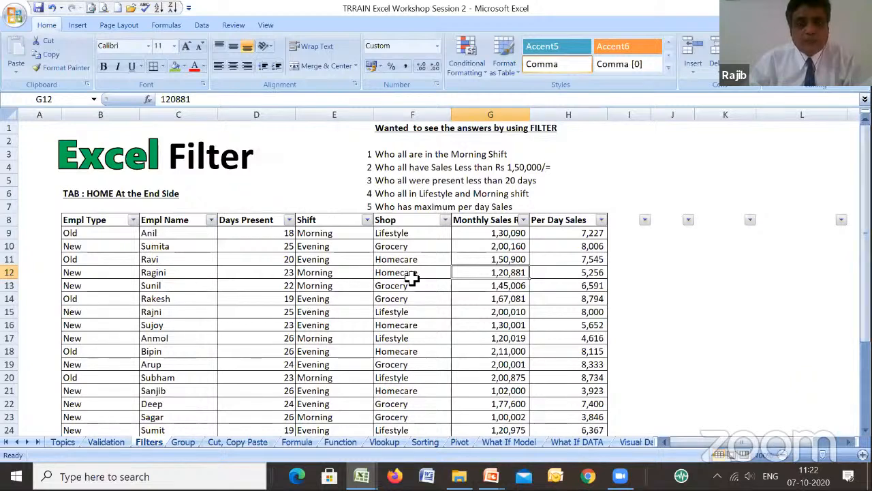
left_click(367, 221)
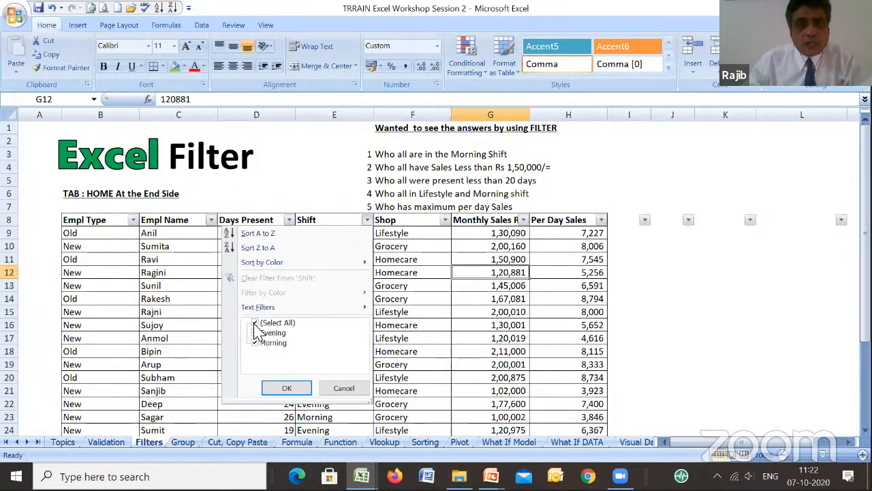
left_click(374, 243)
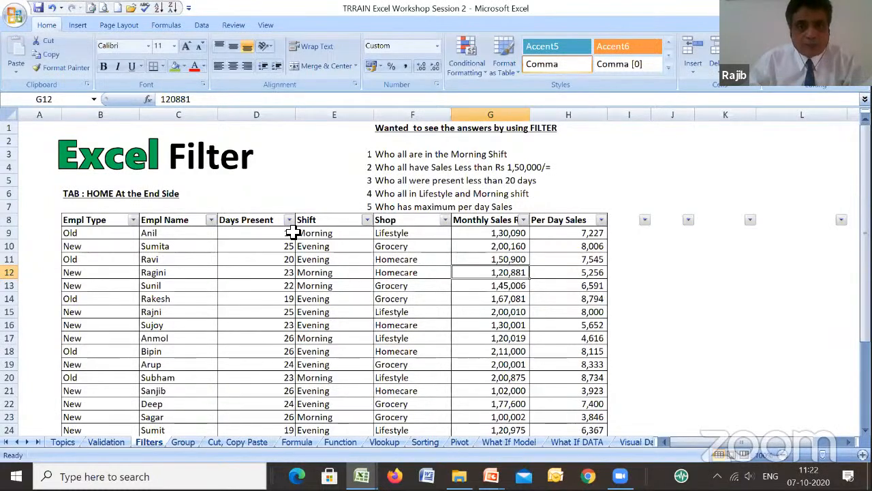
left_click(368, 222)
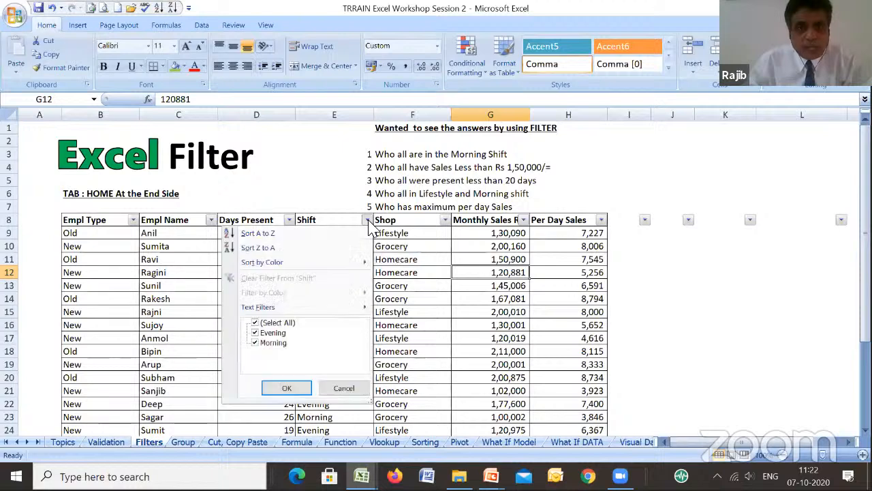
left_click(254, 323)
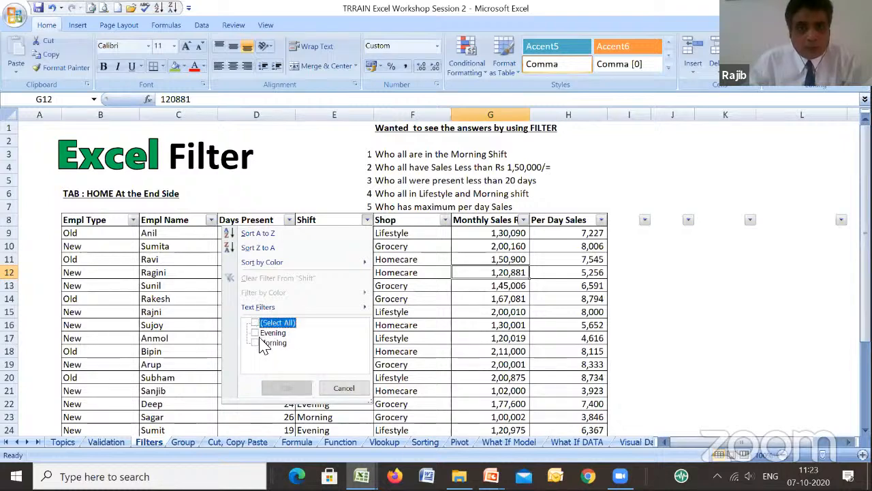
left_click(256, 342)
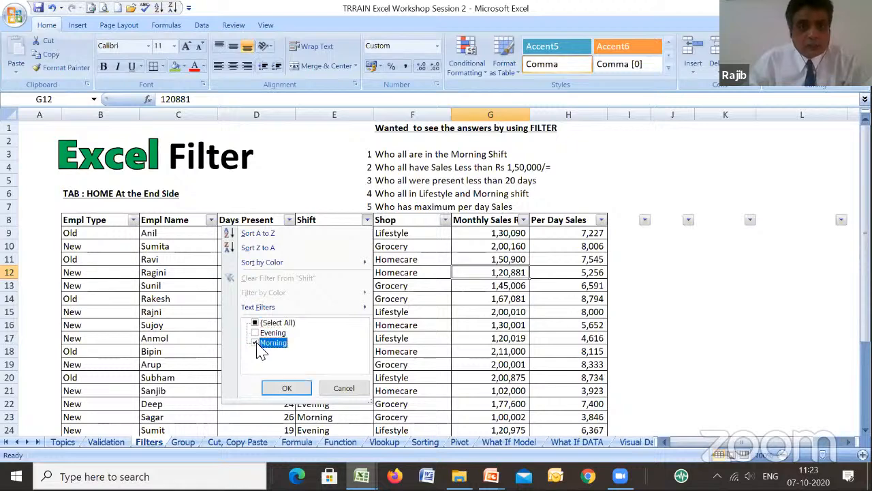
left_click(286, 388)
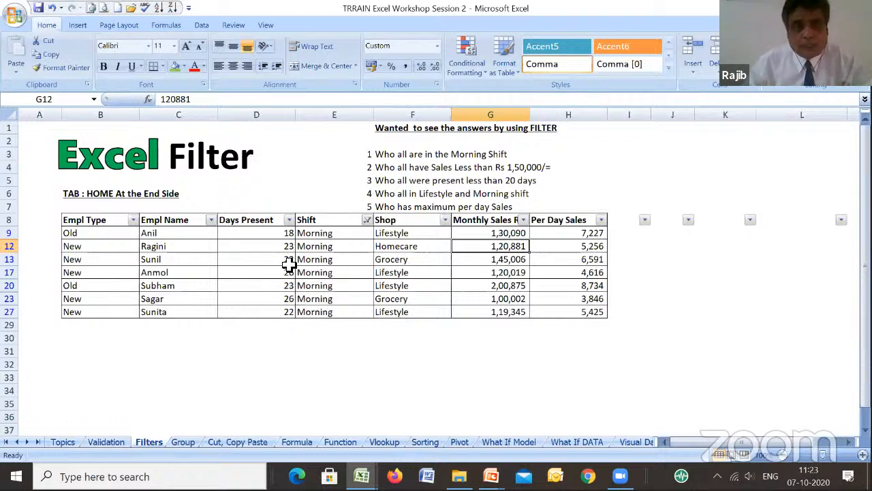
- Narrow the Morning shift list to Old employees only by filtering the Empl Type column
left_click(133, 220)
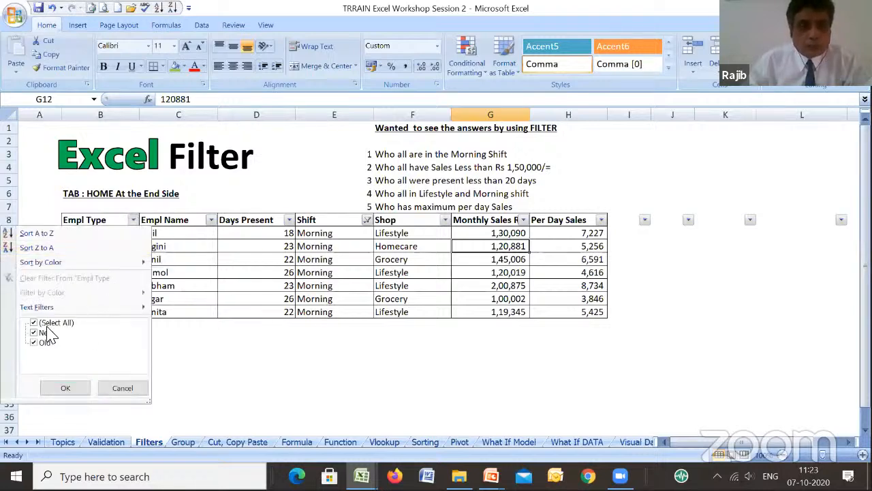
left_click(46, 326)
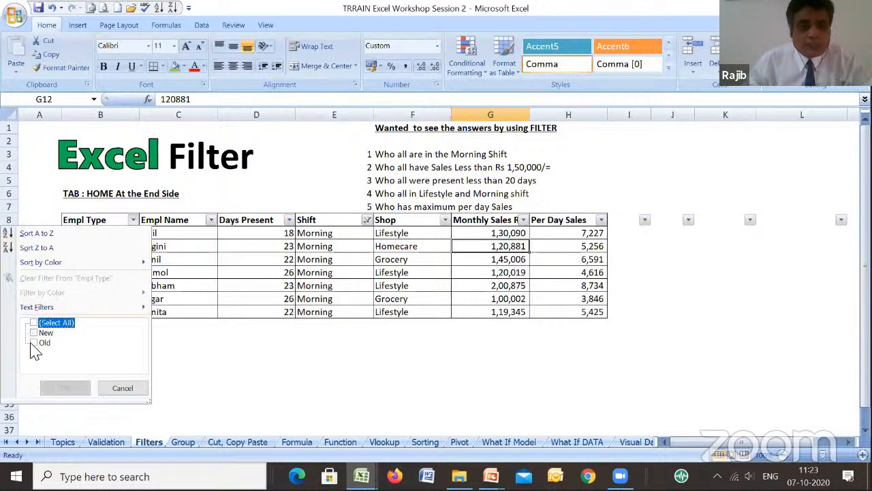
left_click(40, 342)
left_click(65, 388)
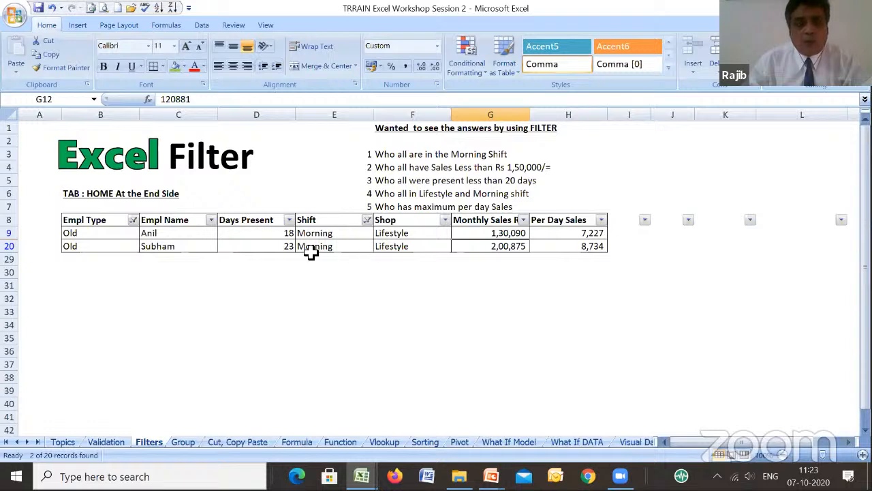
- Clear all active filters from the employee table and widen column G to fit the Monthly Sales Rs header
left_click(833, 85)
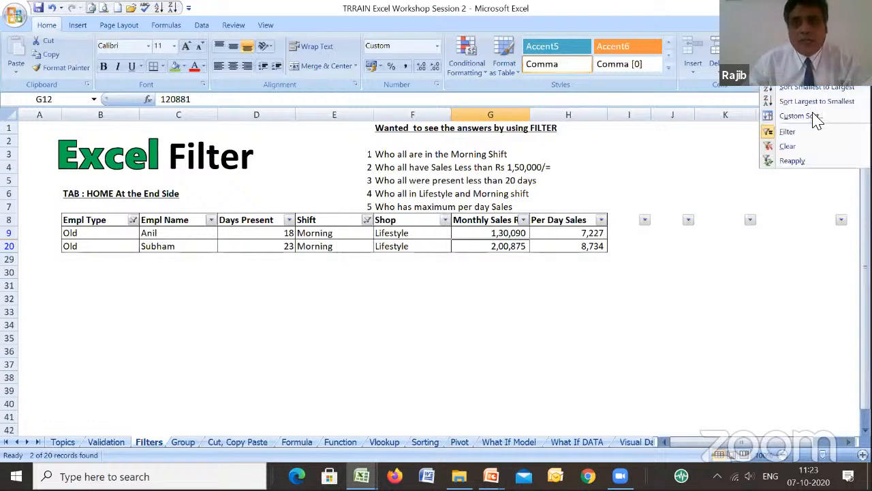
left_click(791, 148)
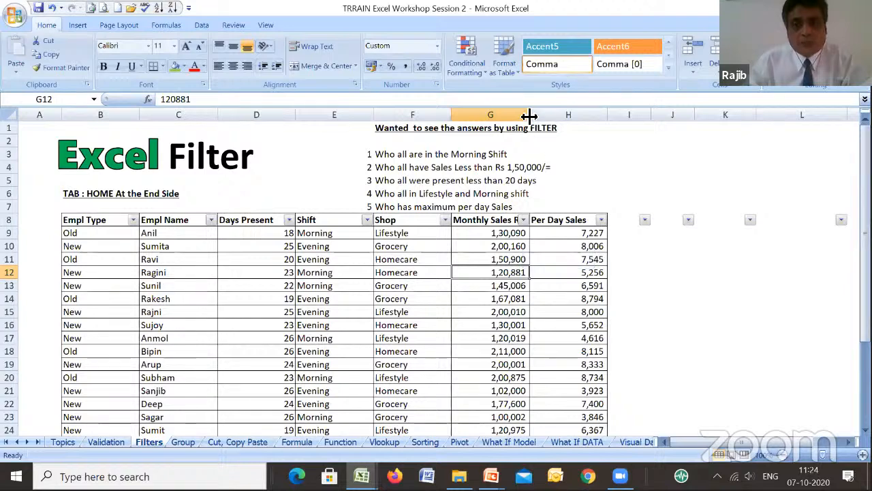
left_click_drag(530, 114, 553, 115)
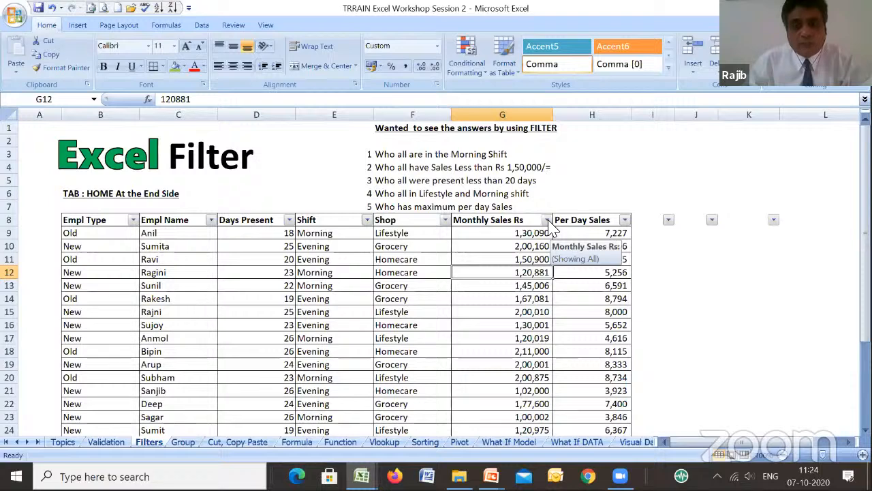
- Filter the Monthly Sales Rs column with a number filter for values less than 150000
left_click(547, 220)
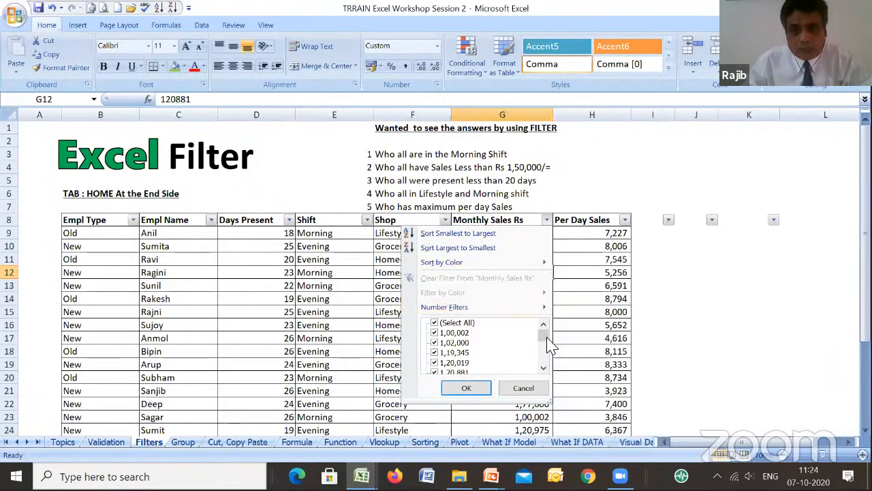
mouse_move(549, 339)
left_mouse_down()
mouse_move(551, 352)
mouse_move(546, 333)
left_mouse_up()
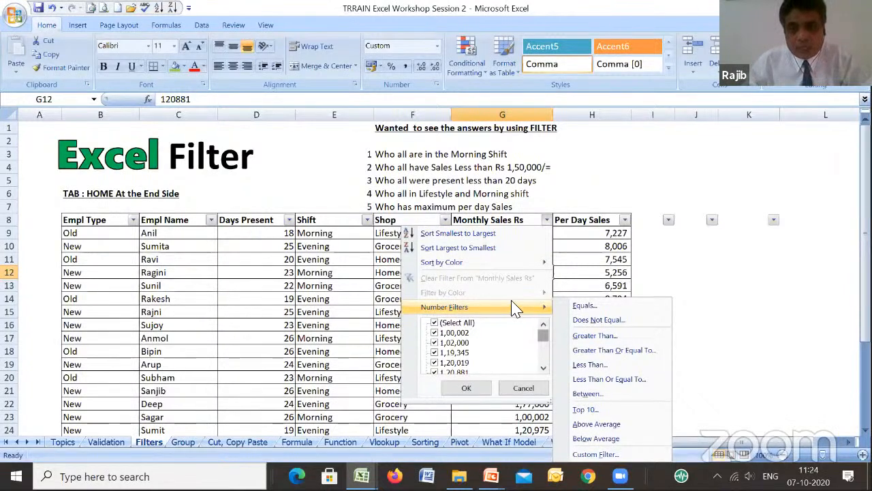
left_click(587, 366)
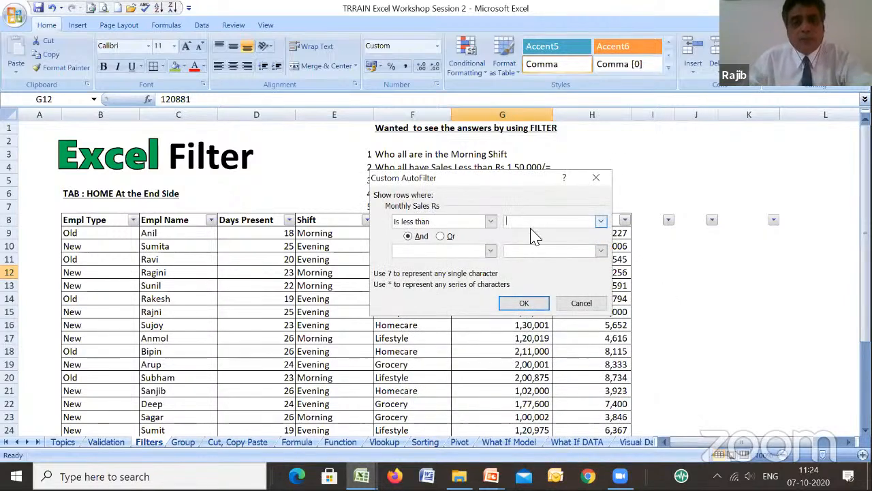
type("15")
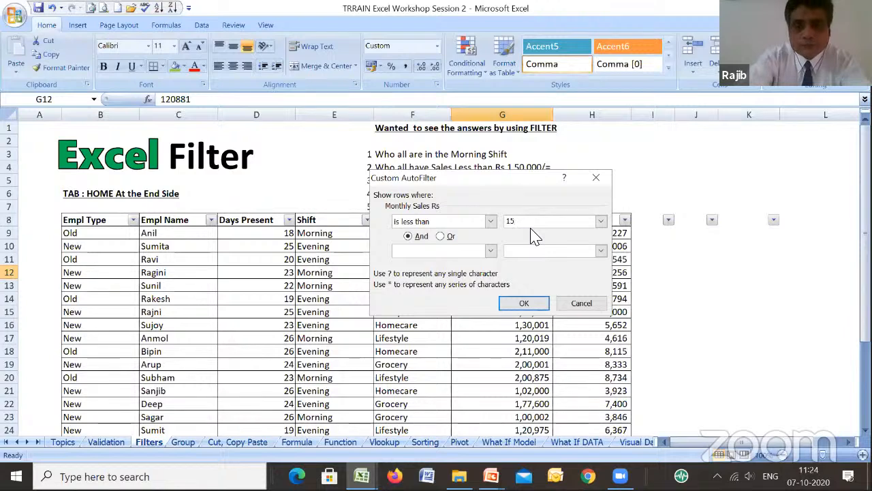
type("0000")
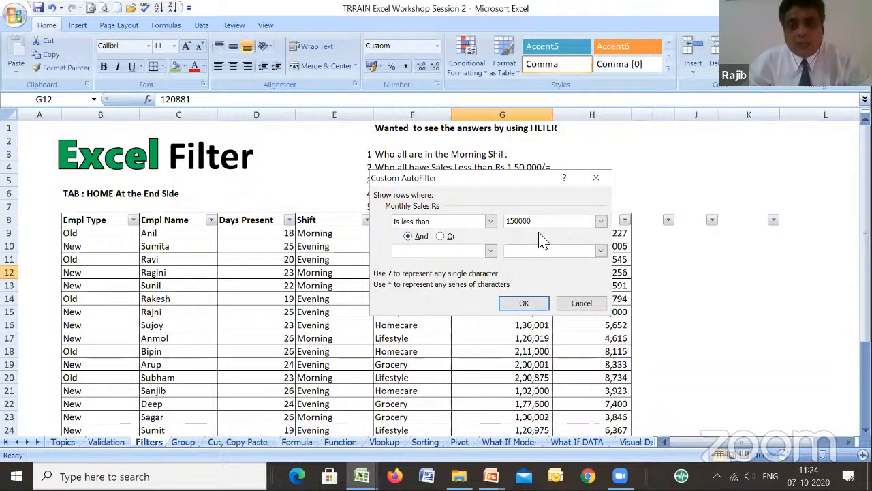
left_click(524, 304)
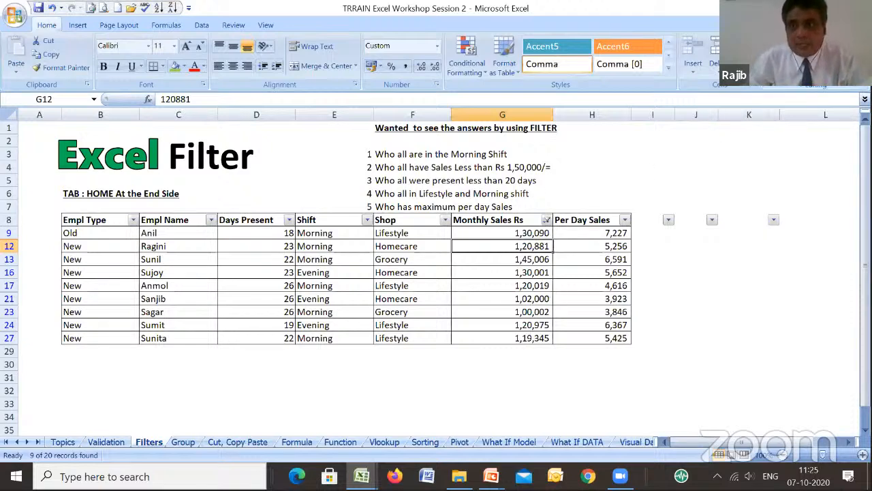
- Clear the monthly sales filter and filter the Days Present column for values less than 20
left_click(823, 86)
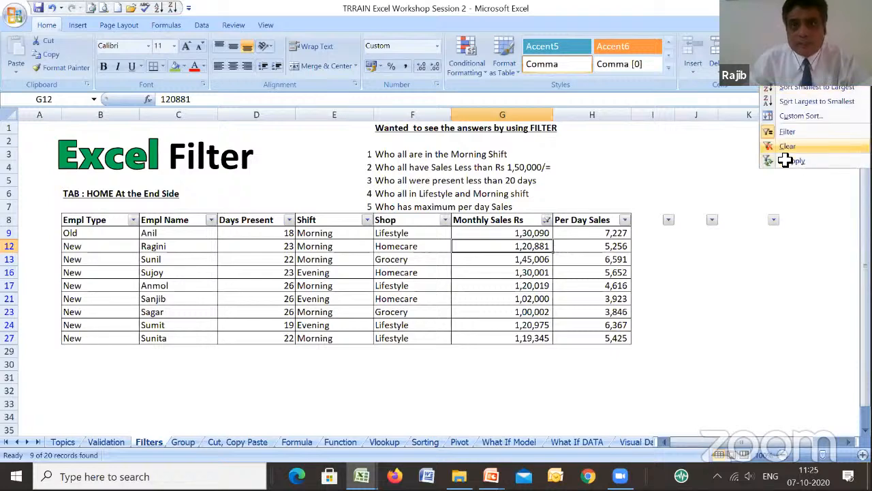
left_click(787, 146)
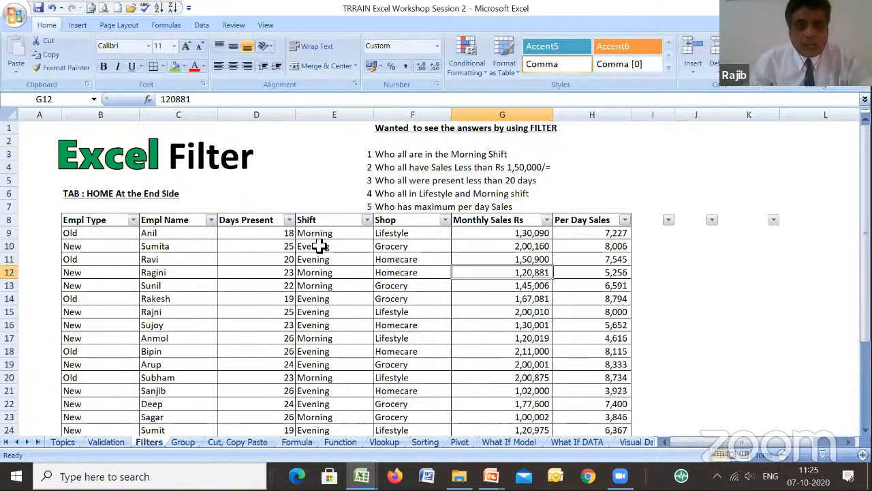
left_click(289, 219)
mouse_move(273, 310)
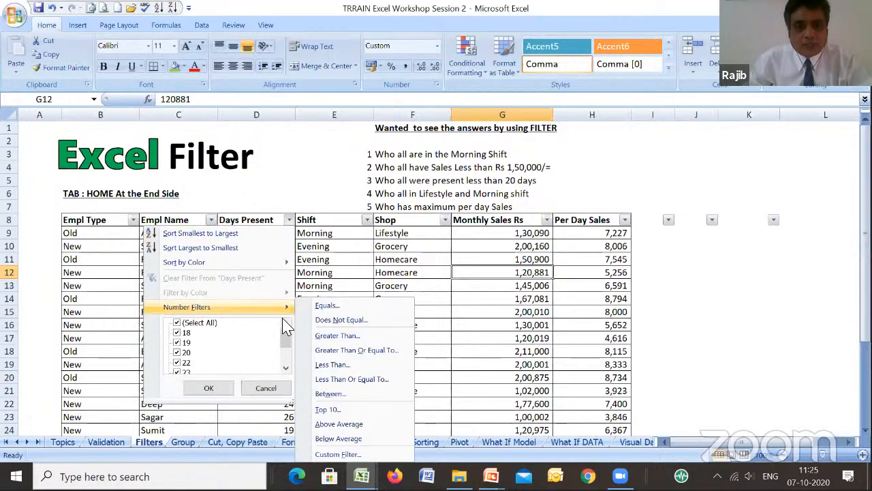
left_click(344, 367)
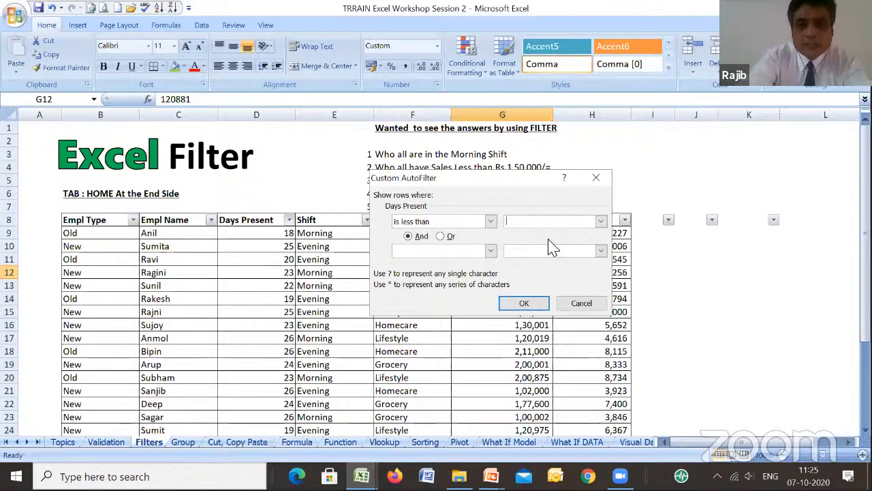
type("20")
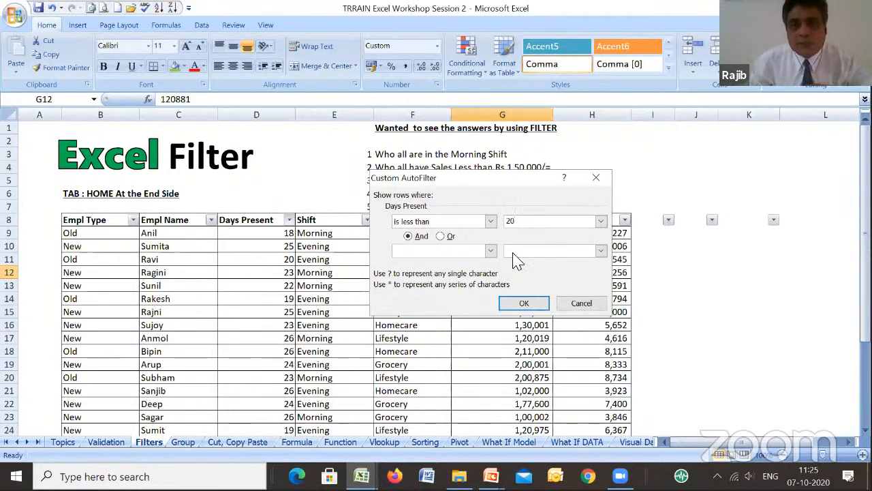
left_click(529, 302)
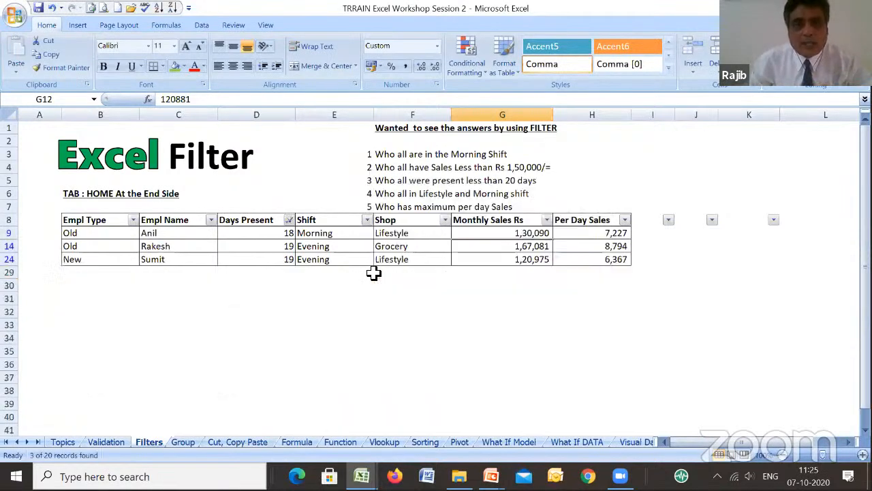
- Check the Days Present values of the filtered employees and clear the filter to show the whole table
left_click(262, 233)
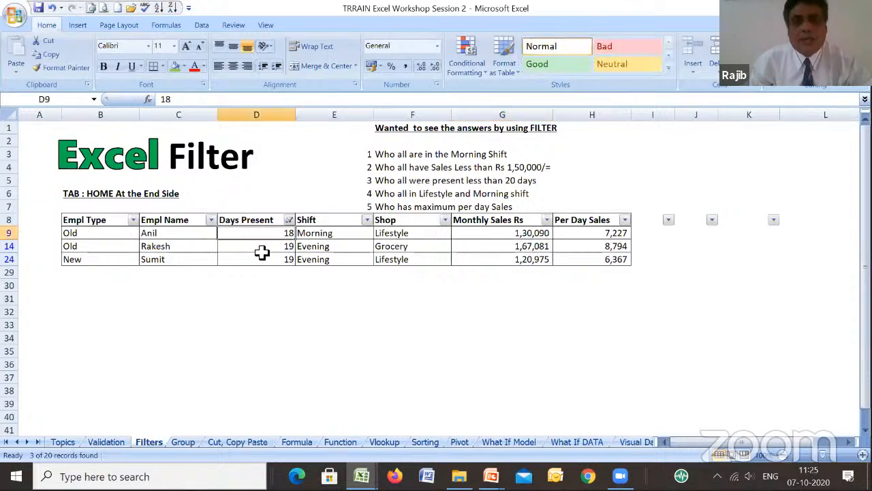
left_click(264, 249)
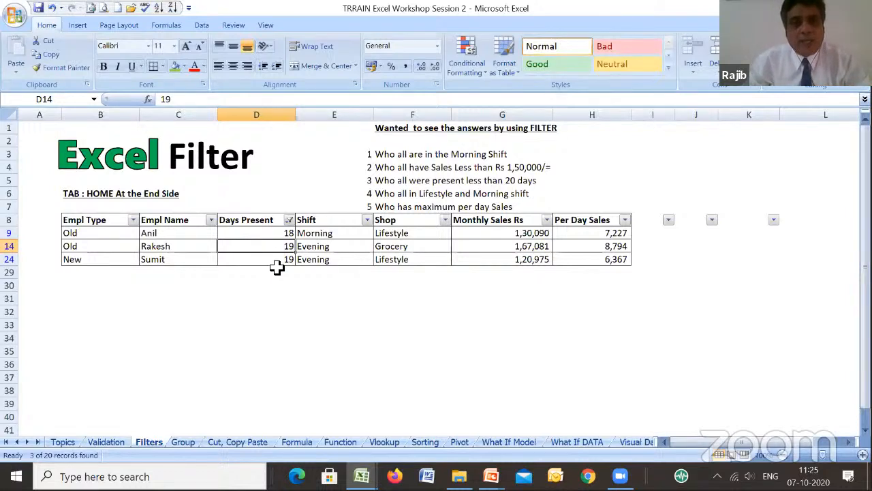
left_click(274, 275)
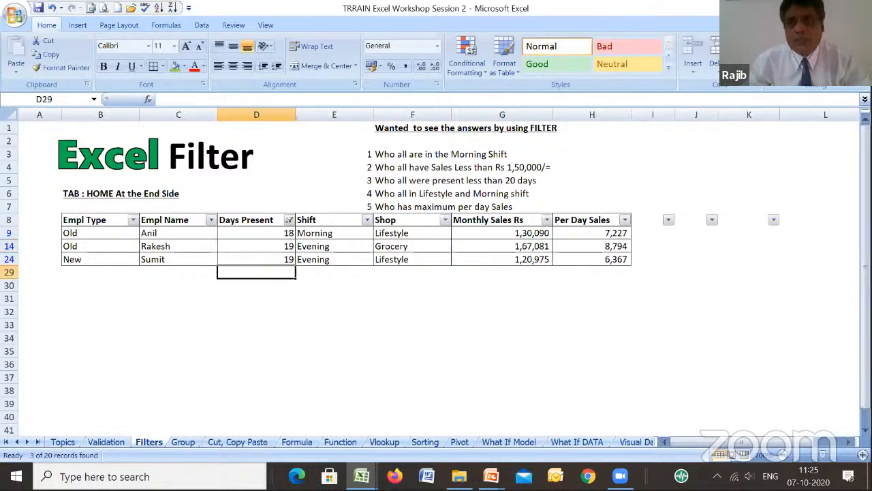
left_click(829, 85)
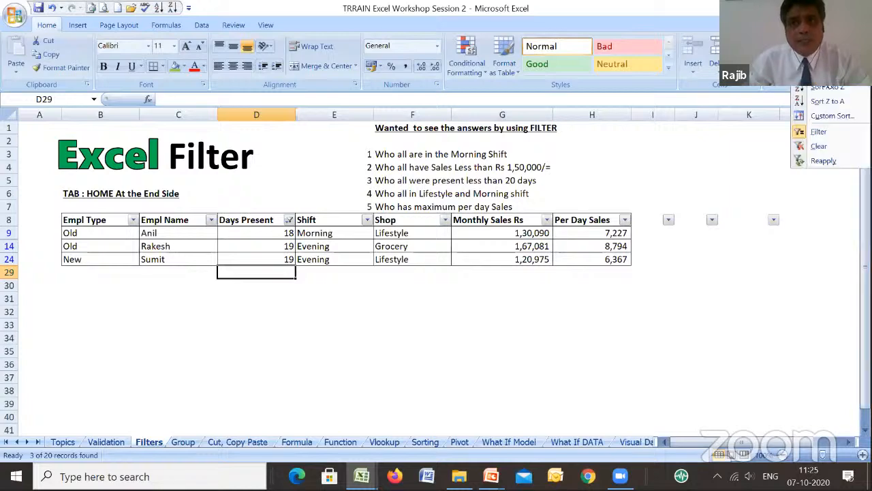
left_click(820, 148)
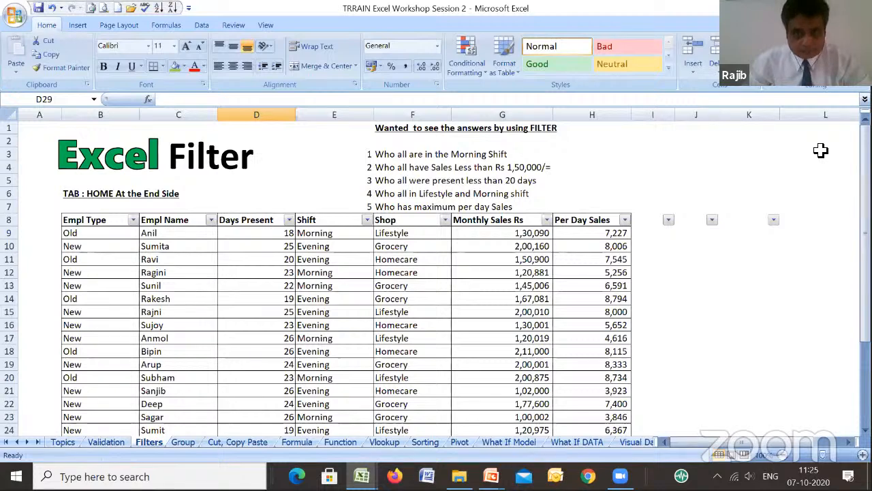
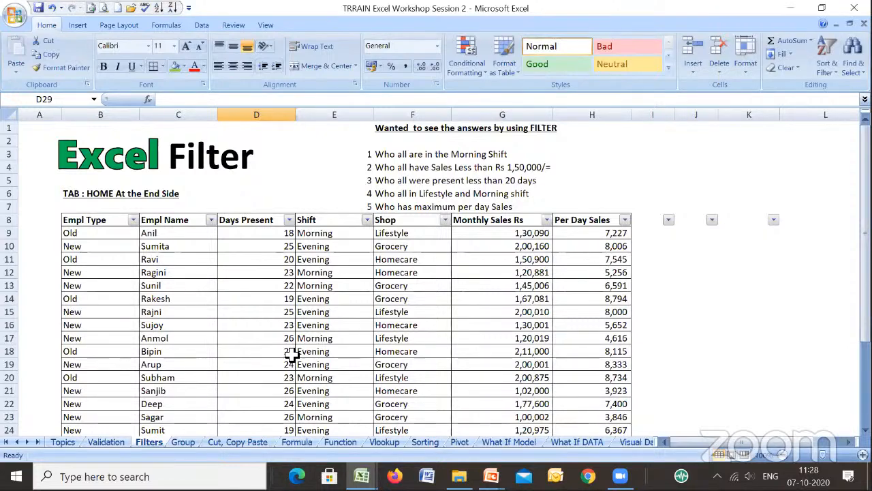
- Switch to the Group sheet and collapse the grouped Shift and Shop columns to hide them
left_click(191, 444)
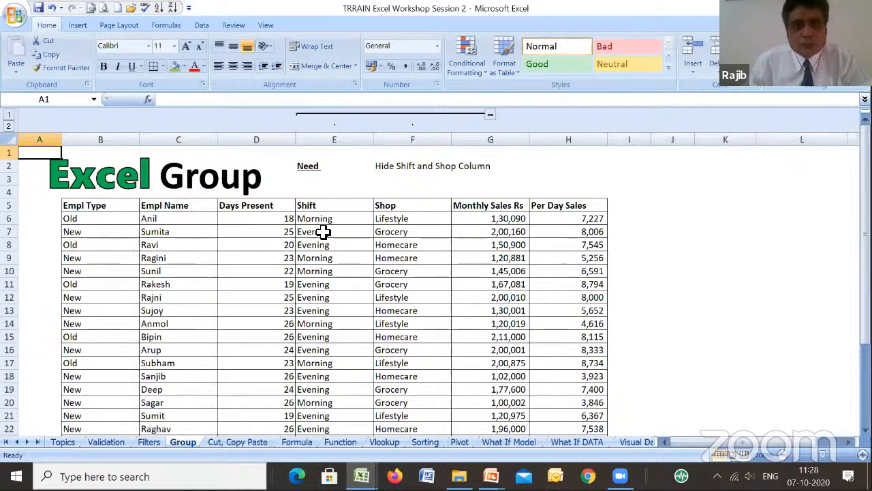
left_click(322, 232)
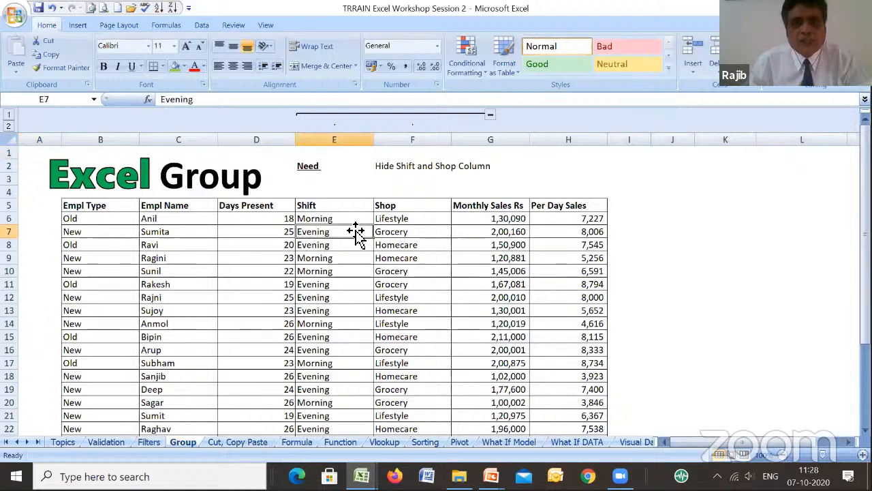
left_click(397, 232)
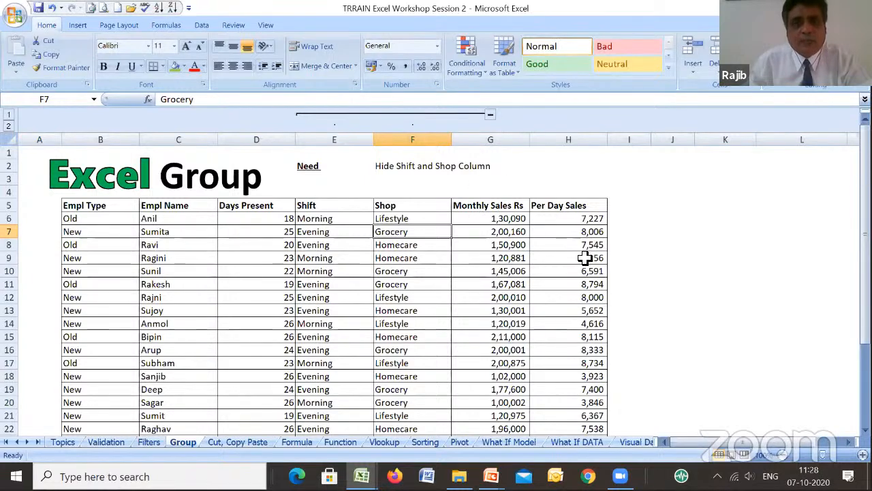
left_click(491, 117)
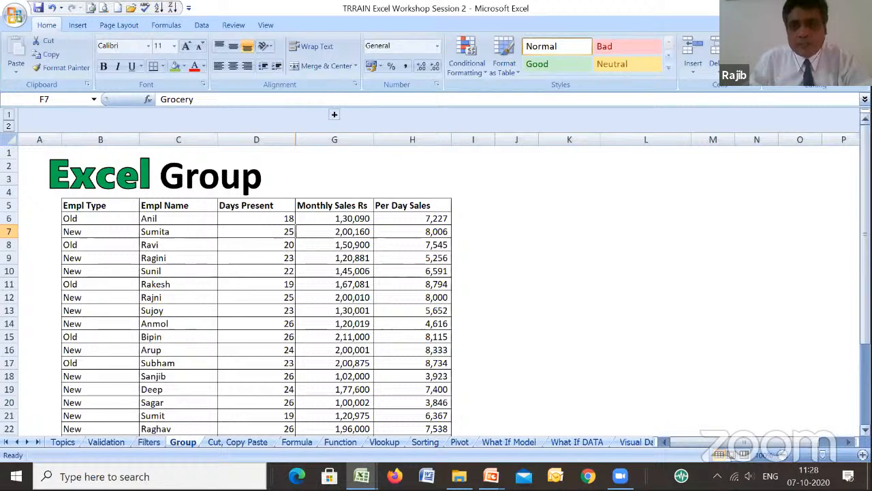
- Go through the columns still shown in the collapsed table, from Empl Type to Per Day Sales, at a larger zoom
left_click(863, 455)
left_click(863, 455)
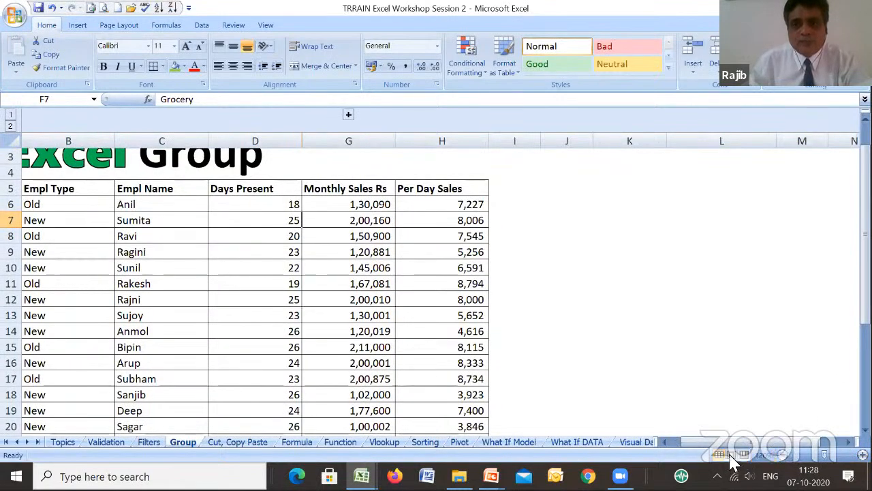
left_click_drag(726, 442, 696, 449)
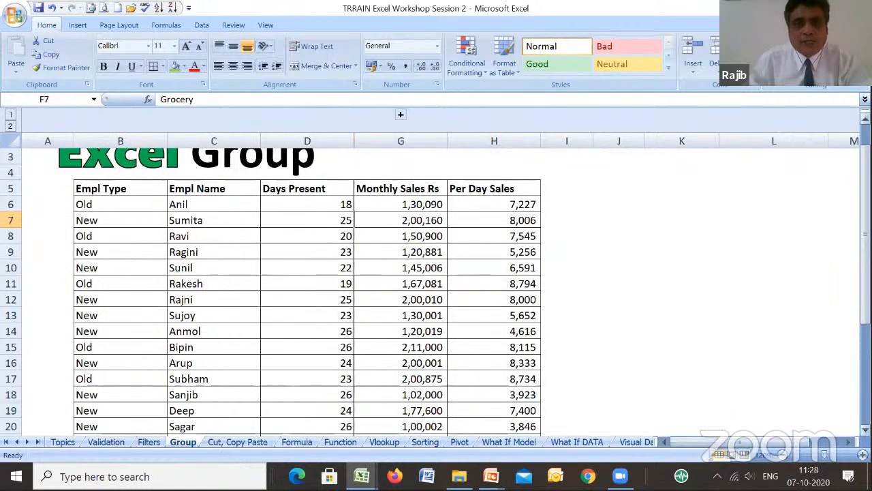
left_click_drag(865, 273, 866, 263)
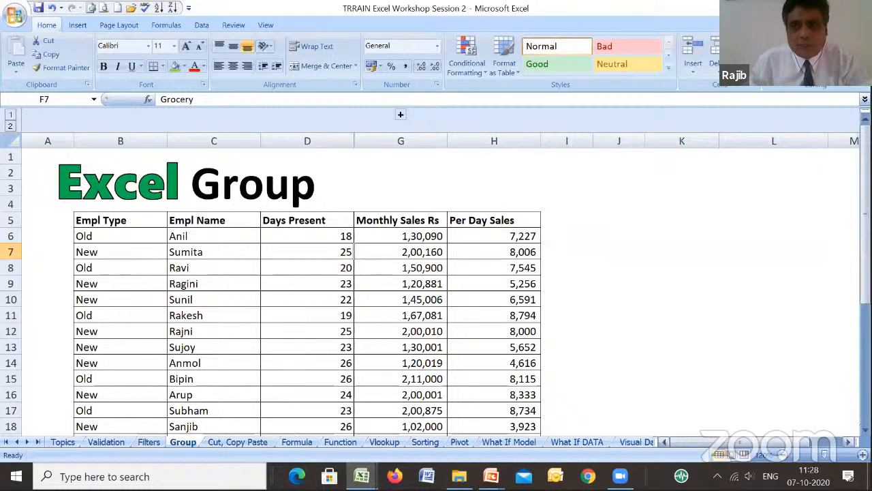
left_click(848, 443)
left_click_drag(754, 443, 736, 447)
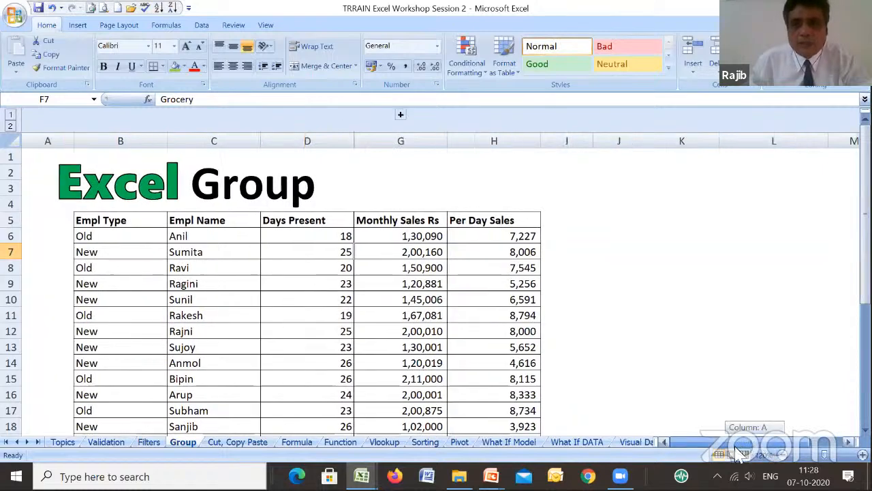
left_click(863, 454)
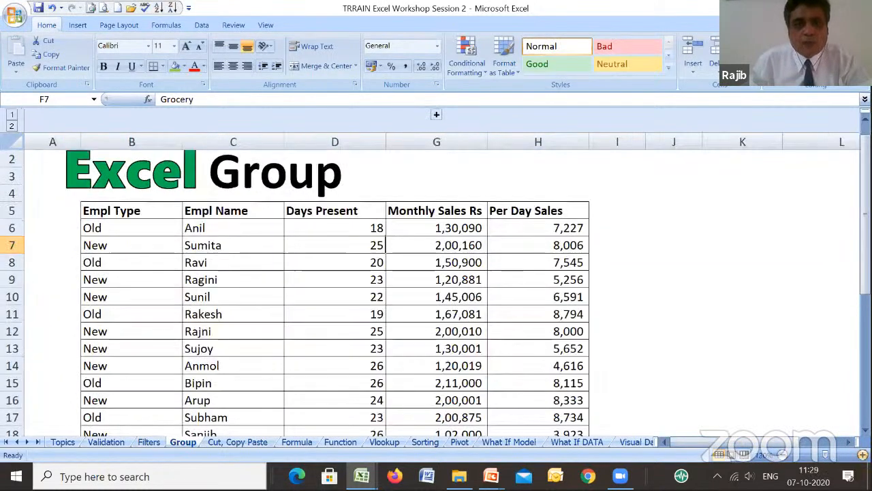
left_click(863, 455)
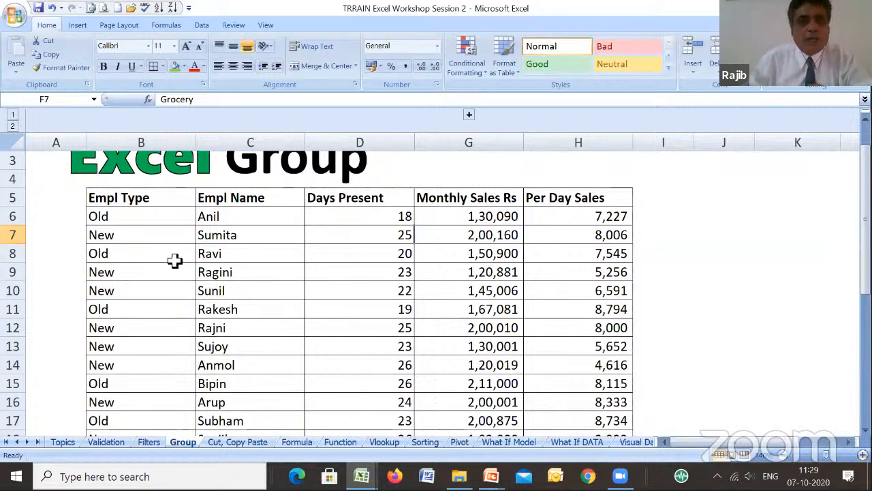
left_click(159, 216)
left_click(229, 219)
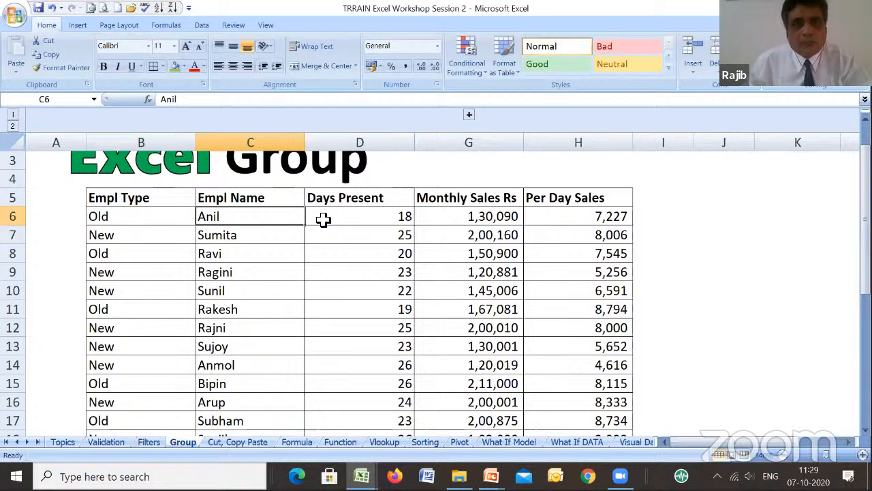
left_click(323, 219)
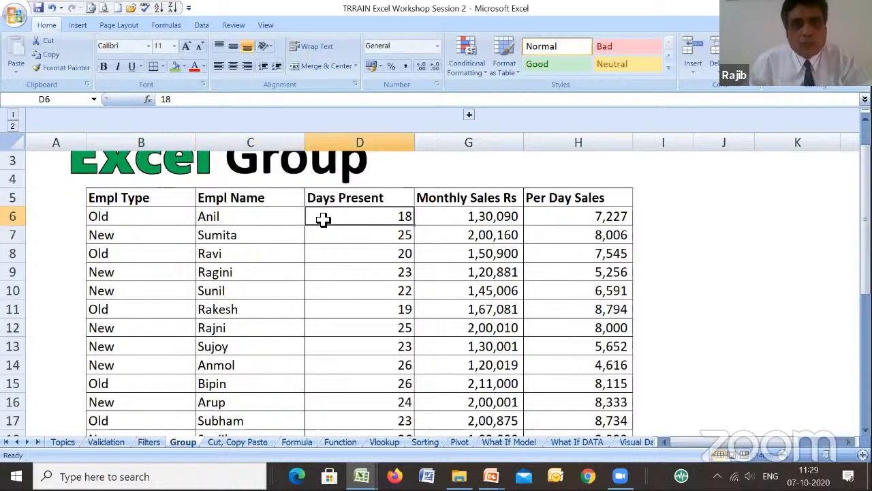
left_click(448, 219)
left_click(585, 217)
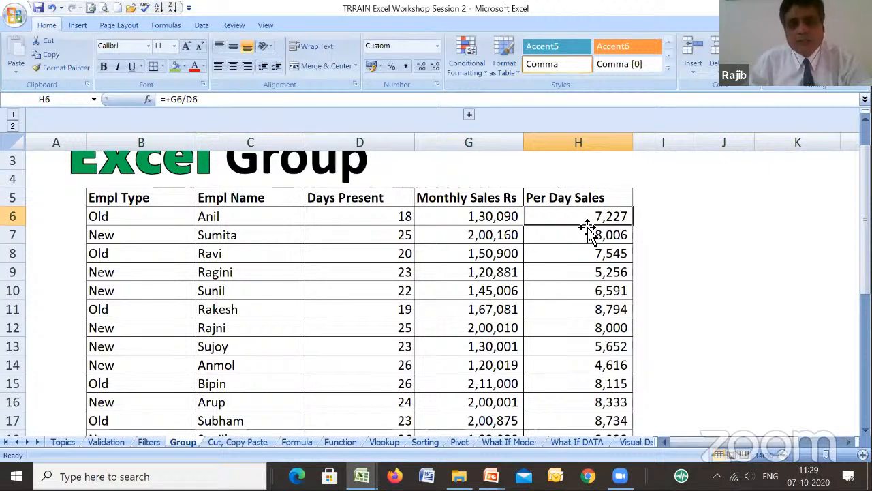
- Expand the grouped Shift and Shop columns, collapse them once more, and expand them again
left_click(469, 116)
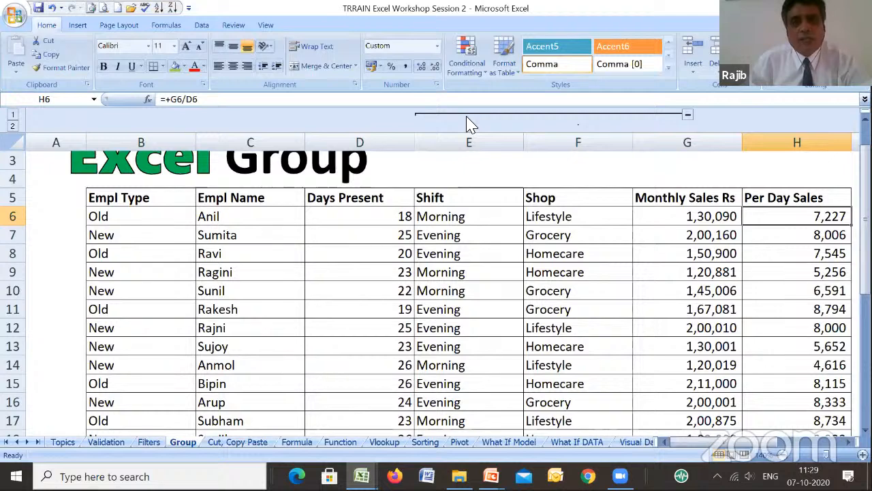
left_click(688, 117)
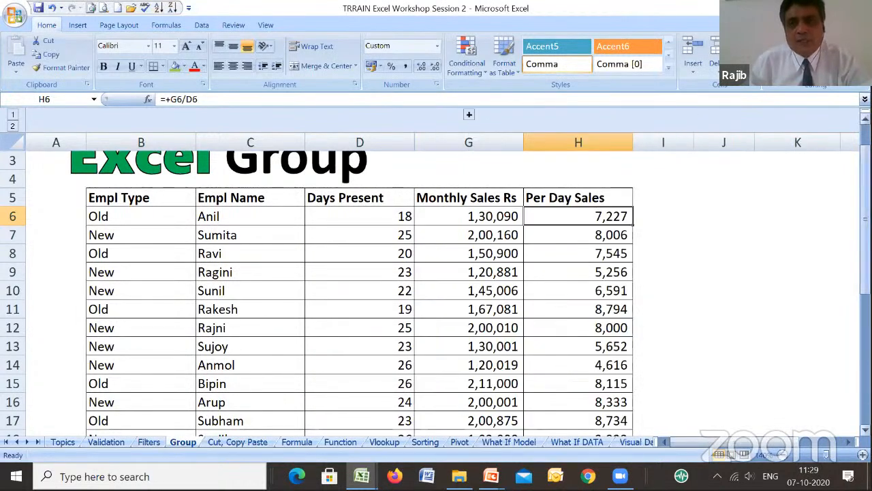
left_click_drag(866, 242, 865, 221)
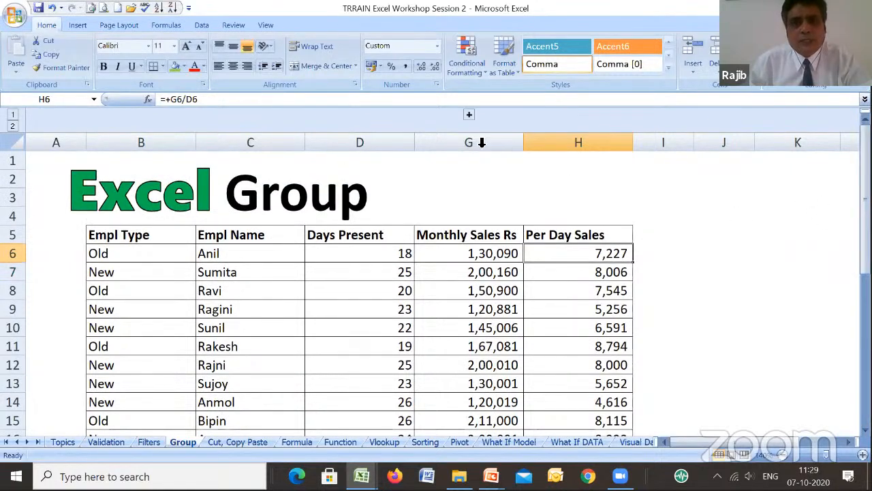
left_click(469, 116)
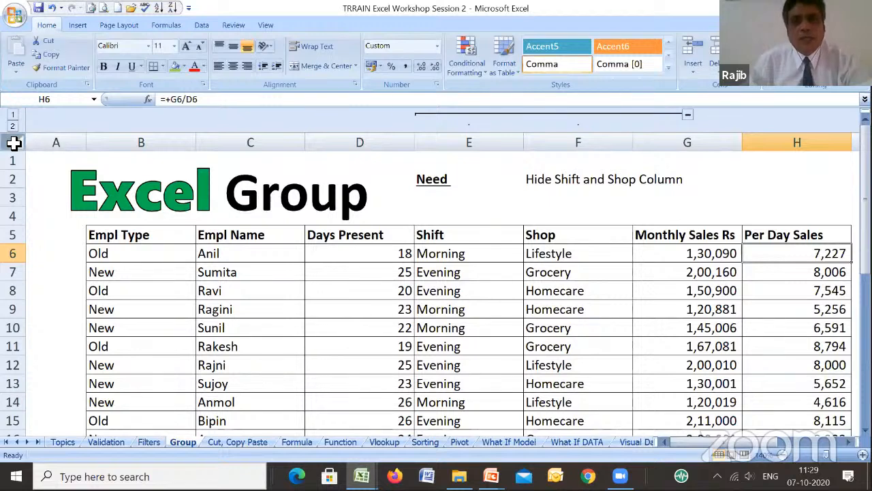
- Select the whole sheet and ungroup its columns to remove the existing Shift and Shop grouping
left_click(14, 143)
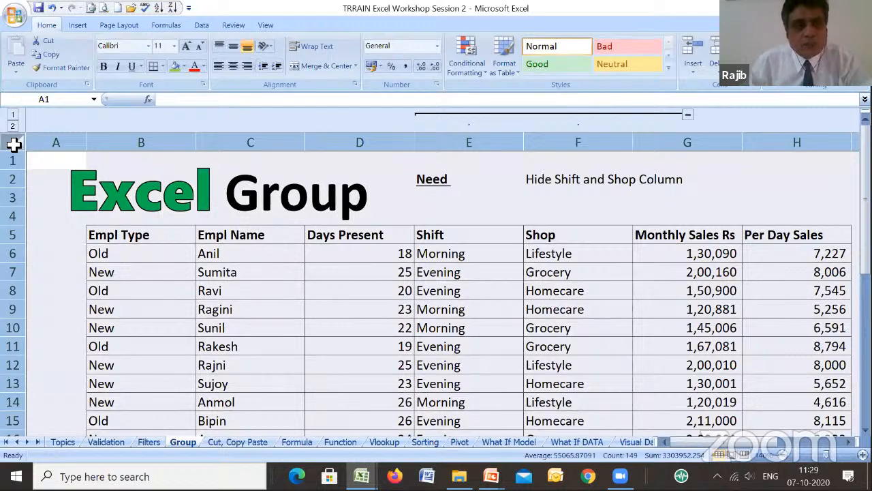
left_click(60, 174)
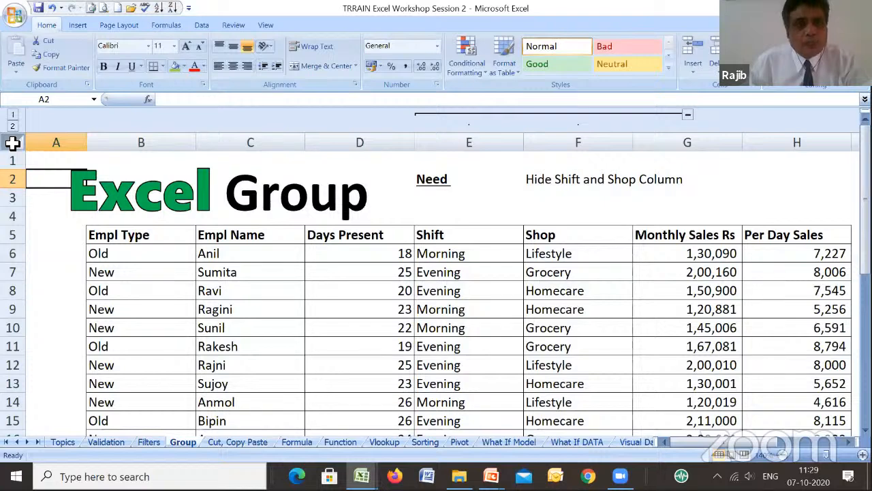
left_click(12, 143)
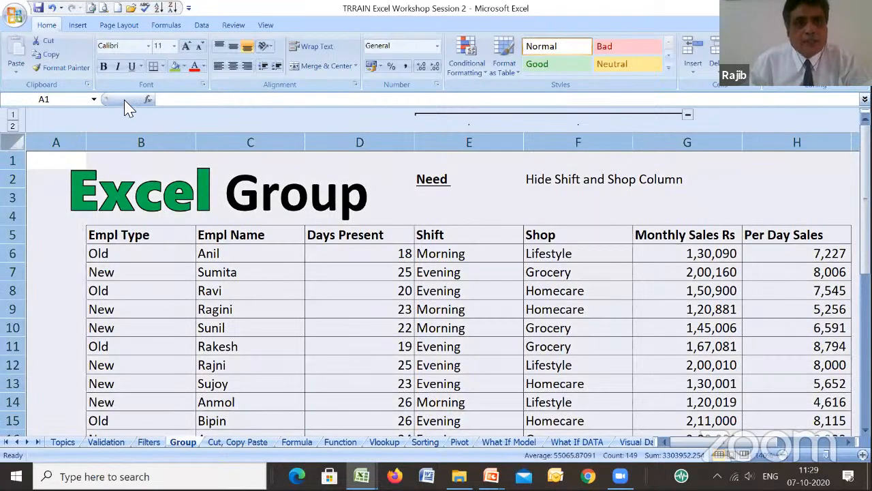
left_click(203, 26)
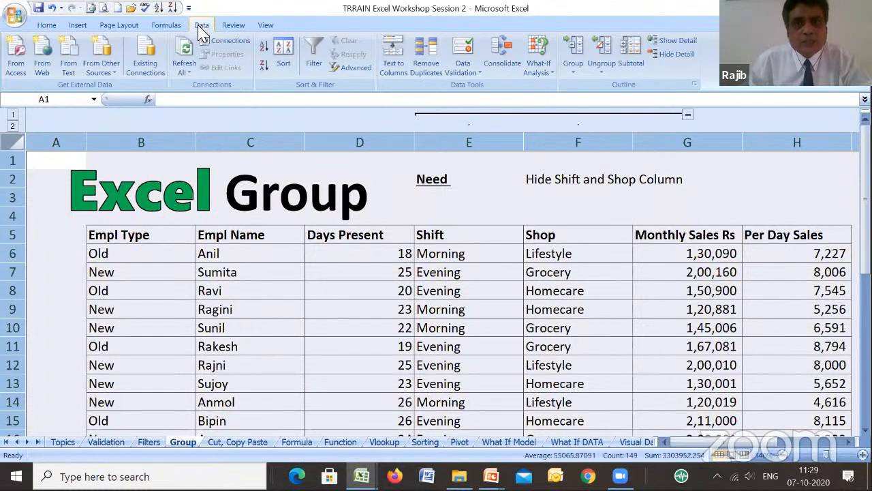
left_click(603, 72)
left_click(617, 88)
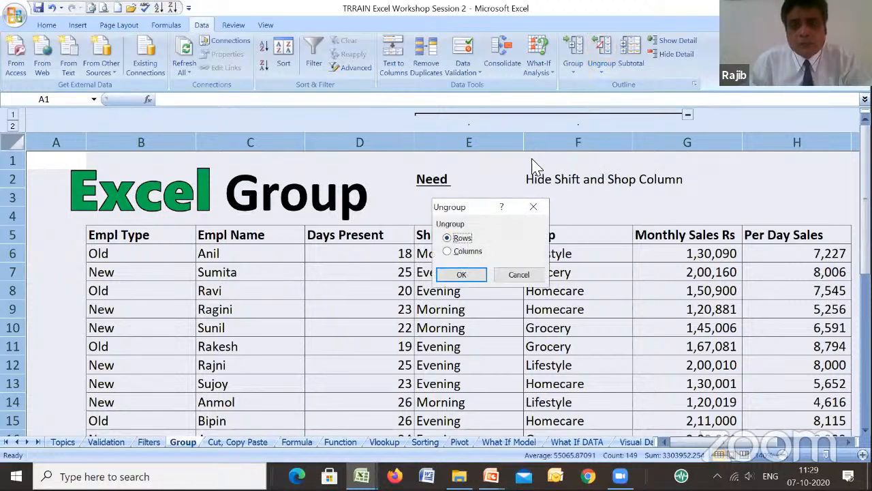
left_click(458, 251)
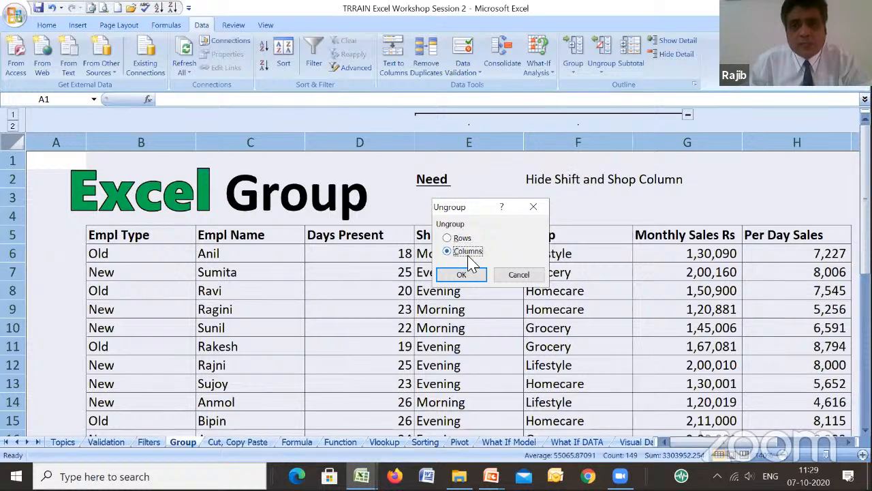
left_click(461, 275)
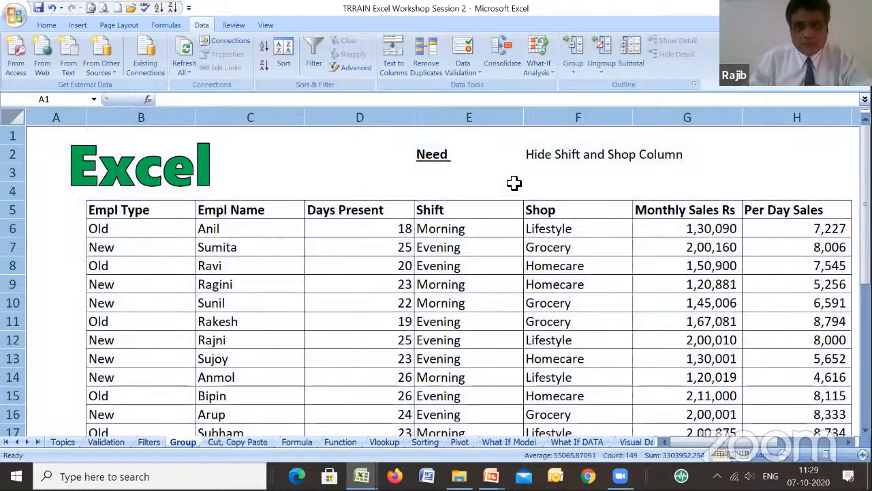
- Group columns E and F (Shift and Shop) using the Columns option
left_click(508, 193)
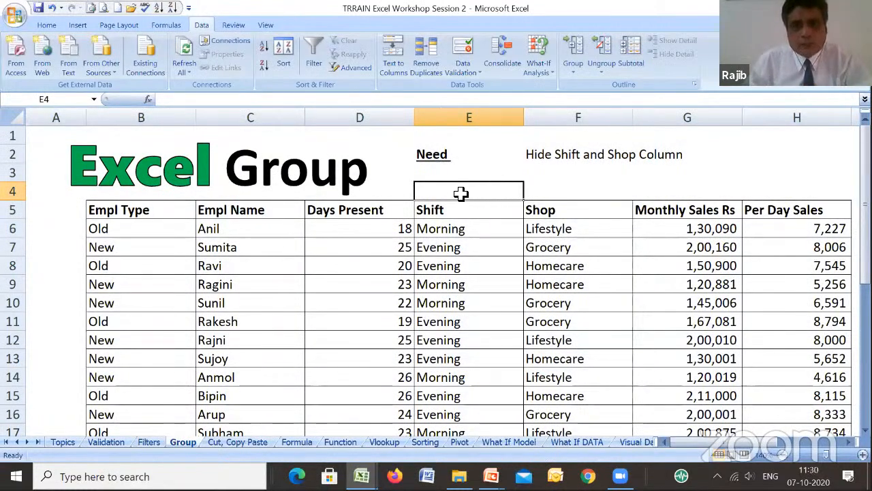
left_click_drag(462, 194, 526, 198)
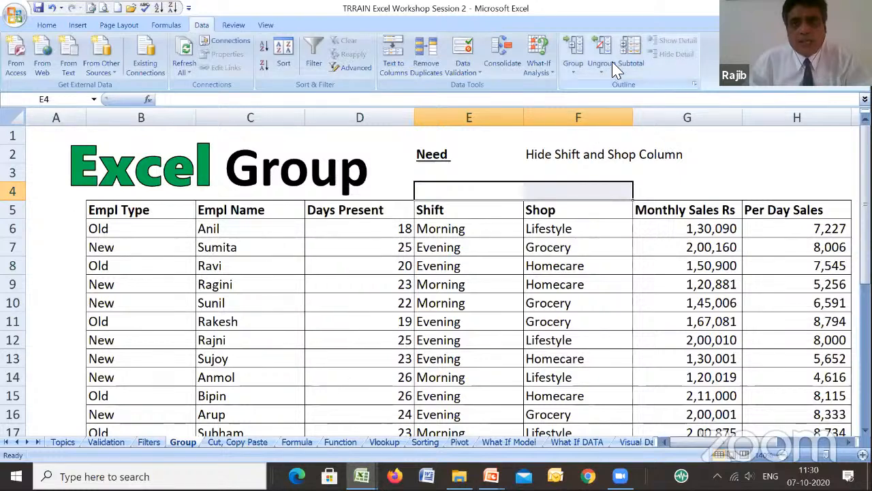
left_click(573, 68)
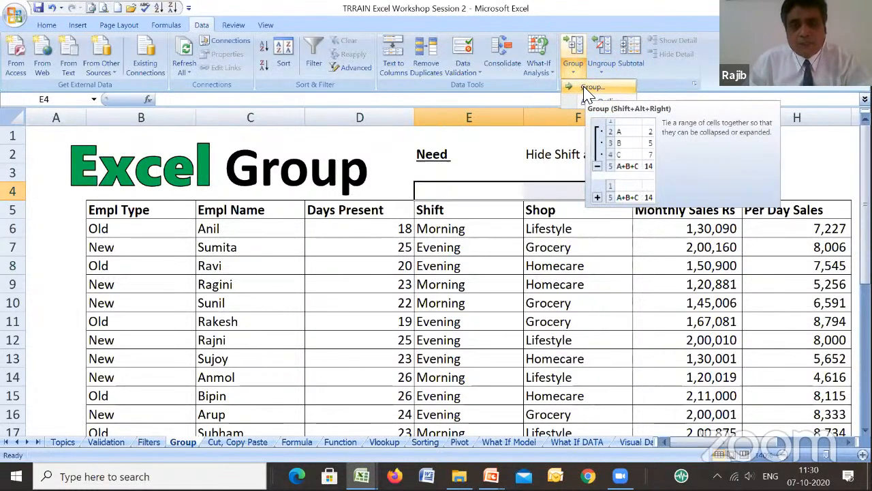
left_click(590, 87)
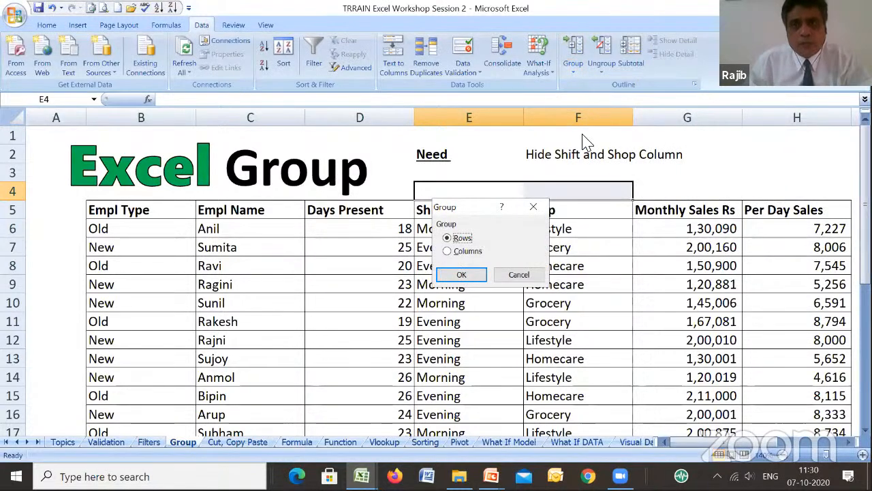
left_click(467, 251)
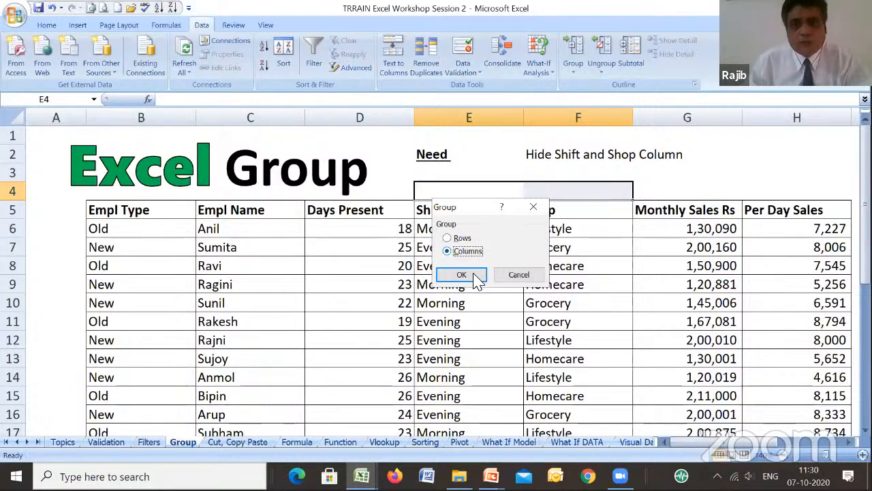
left_click(475, 276)
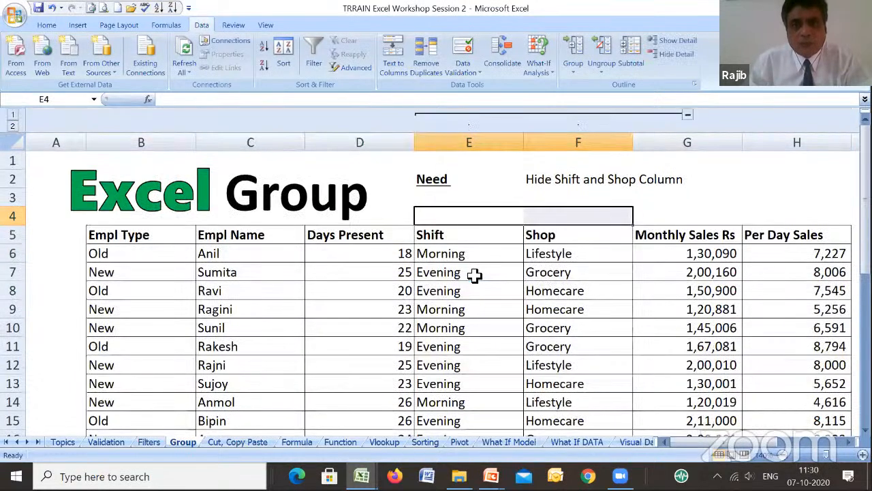
- Collapse and expand the newly made Shift and Shop column group twice, leaving the columns shown
left_click(687, 116)
left_click(489, 195)
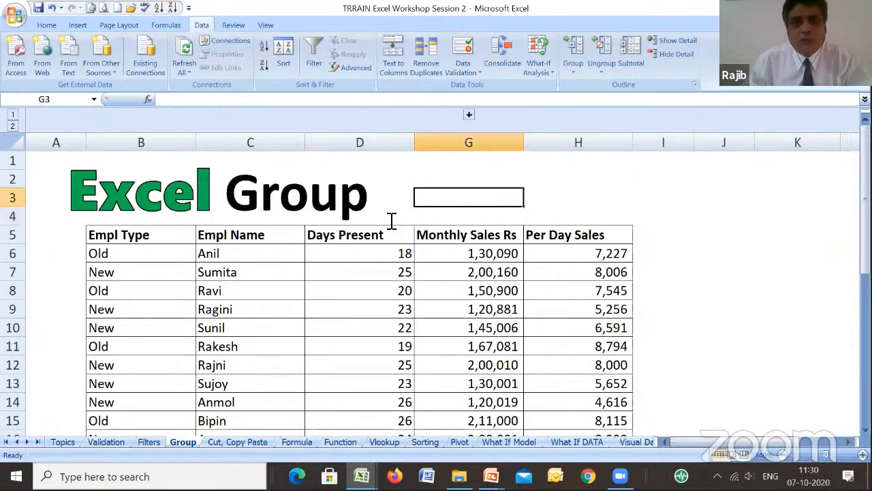
left_click(469, 116)
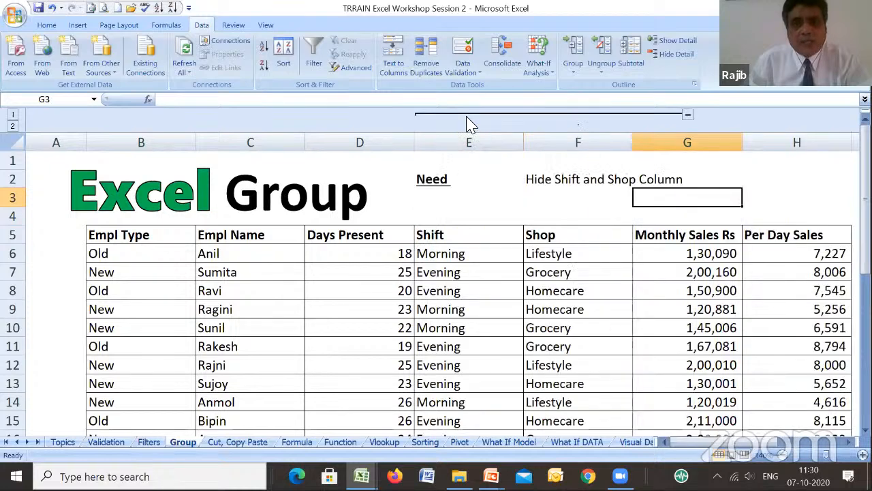
left_click(688, 116)
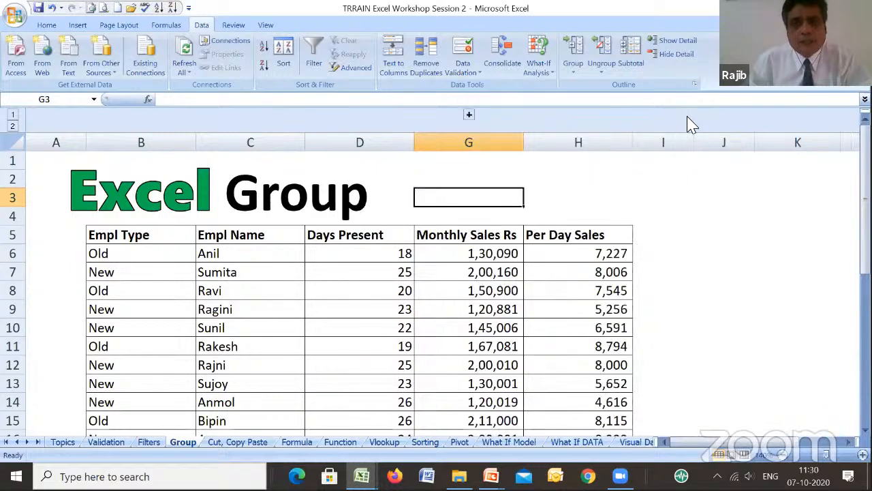
left_click(469, 116)
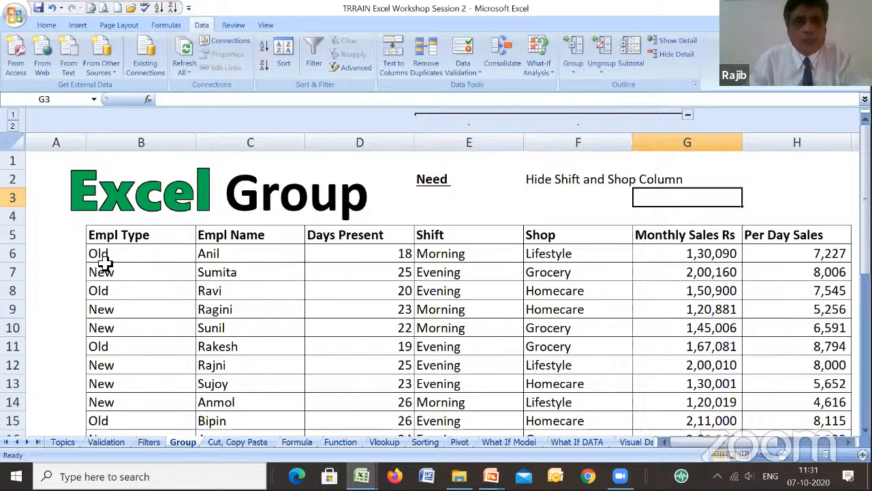
- Group rows 6 to 8 of the employee table, and collapse and expand the new row group
left_click(16, 261)
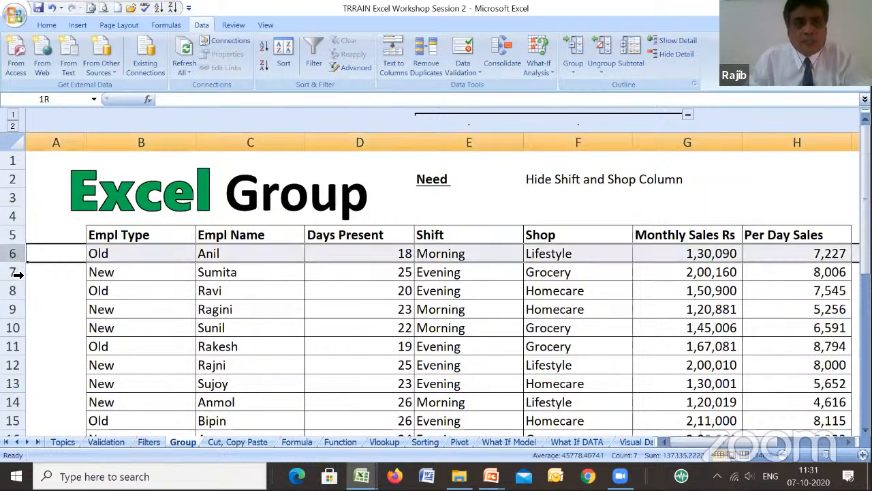
left_click_drag(16, 274, 16, 292)
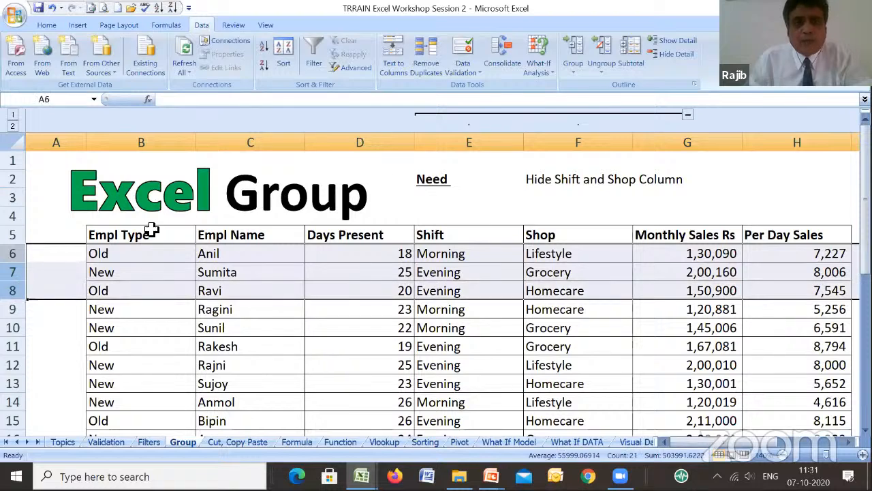
left_click(574, 77)
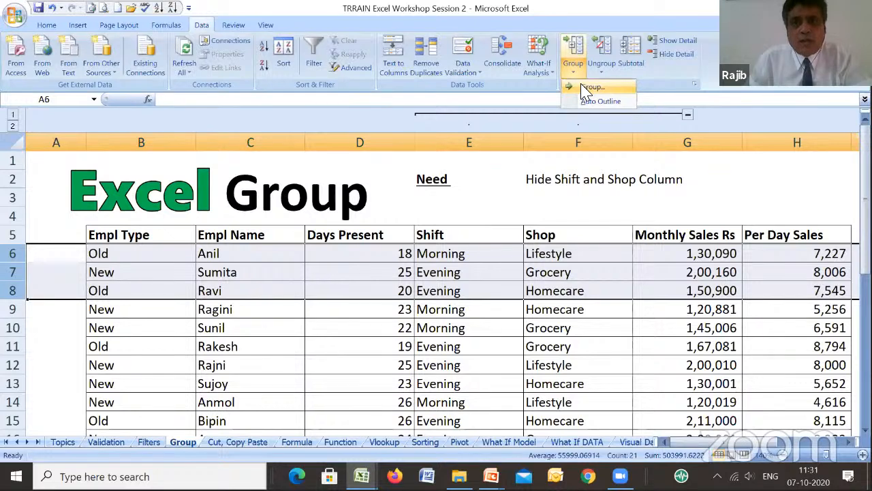
left_click(585, 88)
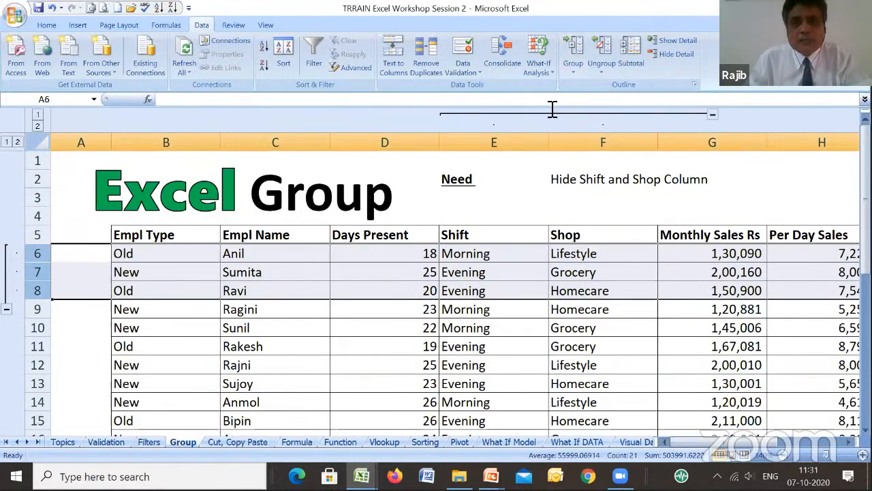
left_click(8, 311)
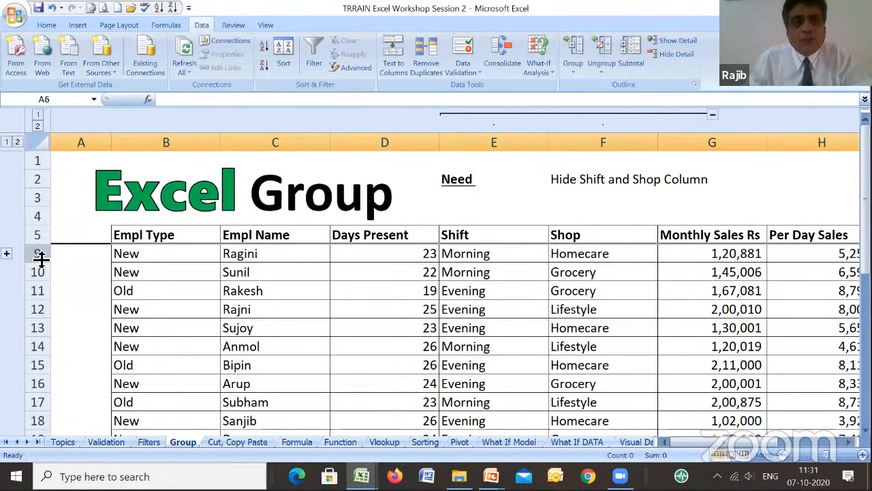
left_click(7, 254)
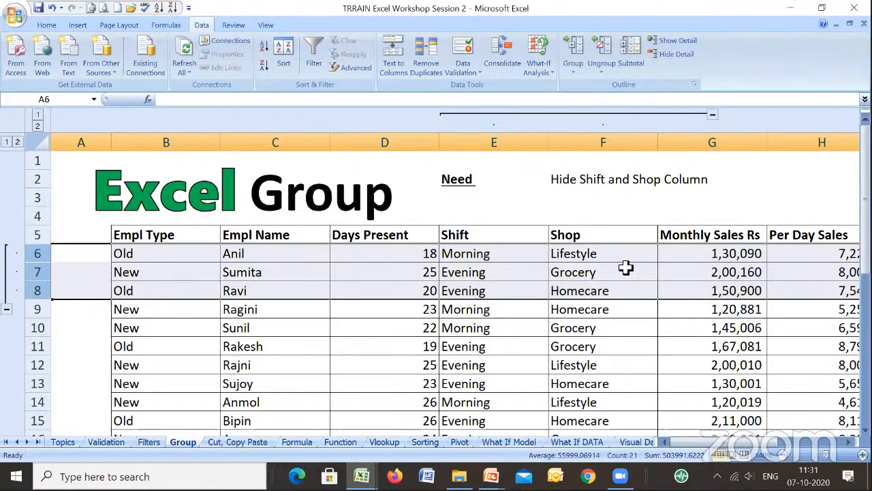
- On the Cut, Copy Paste sheet, inspect the salary formula in E5, its source cells C5 and D5, and the Days Present total
left_click(217, 443)
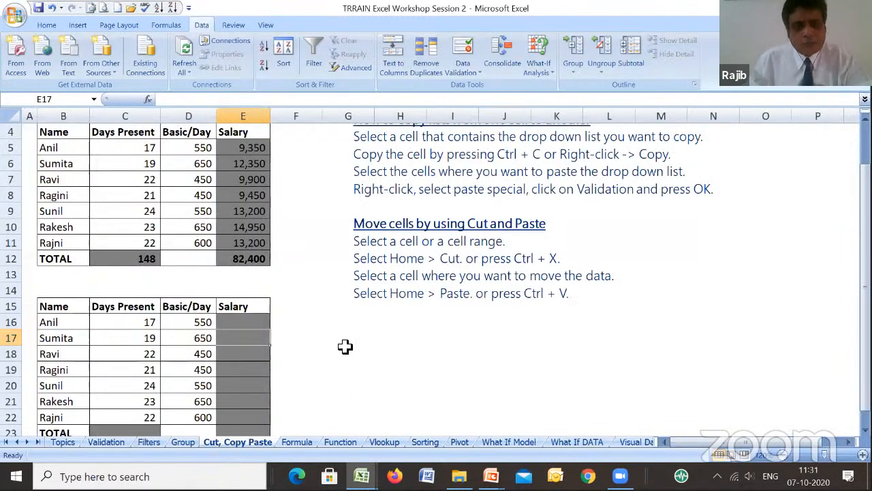
scroll(345, 347, "up", 1)
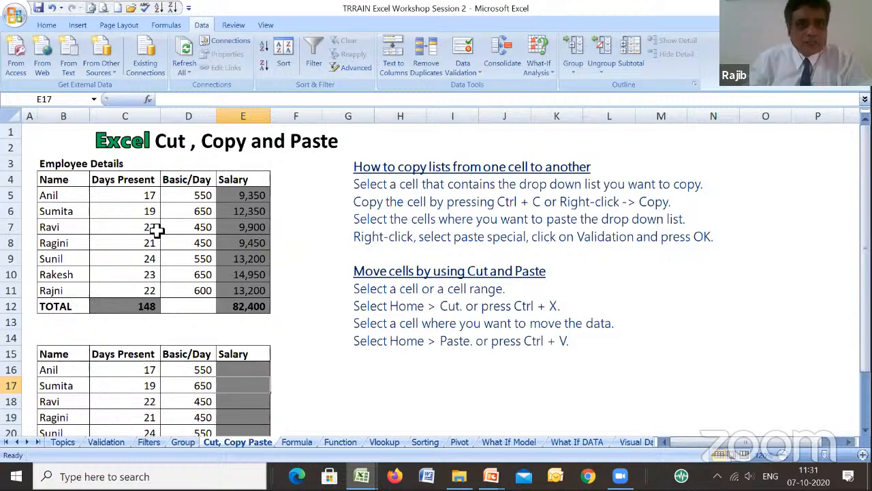
left_click(242, 195)
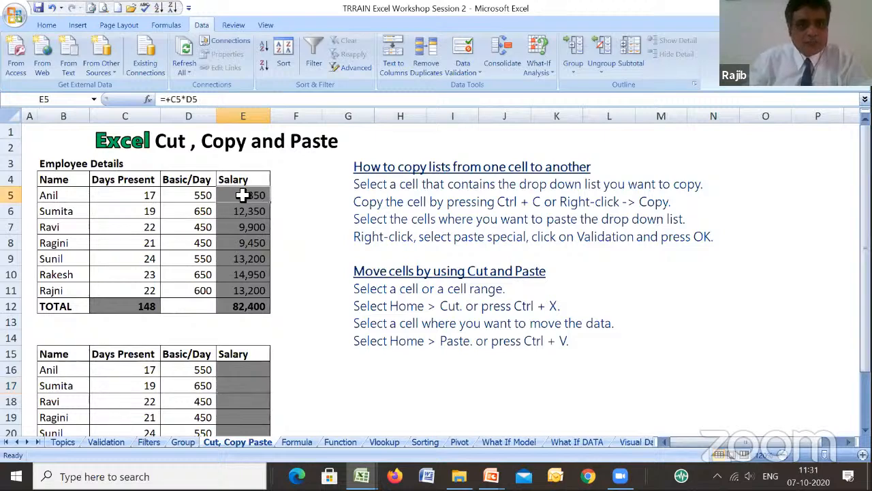
left_click(150, 197)
left_click(191, 197)
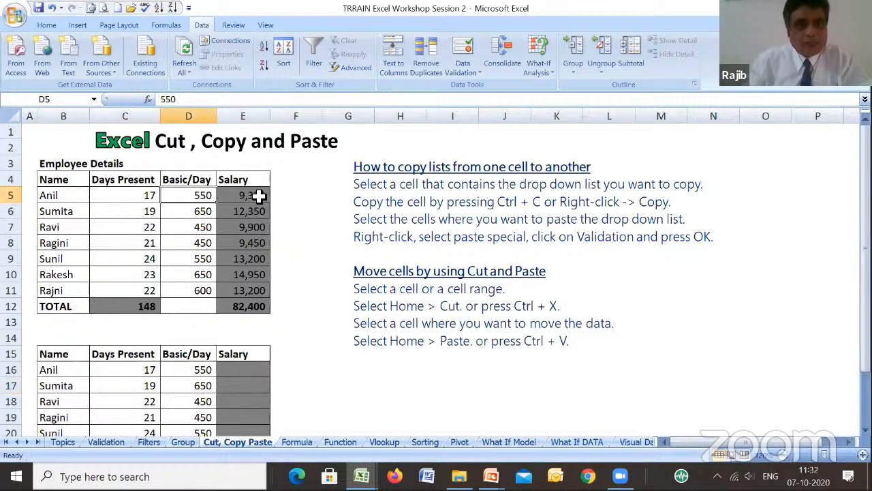
left_click(259, 196)
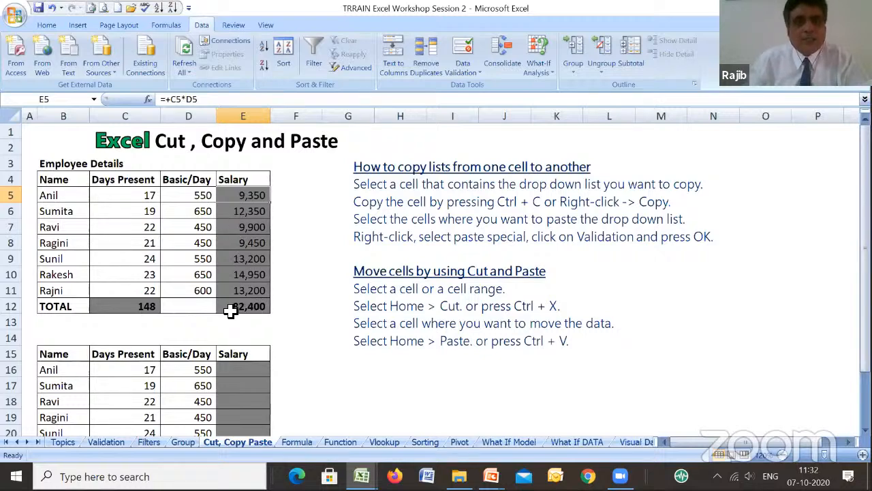
left_click(141, 309)
- Cut the TOTAL row B12:E12 and paste it one row lower, starting at cell B13
left_click(63, 308)
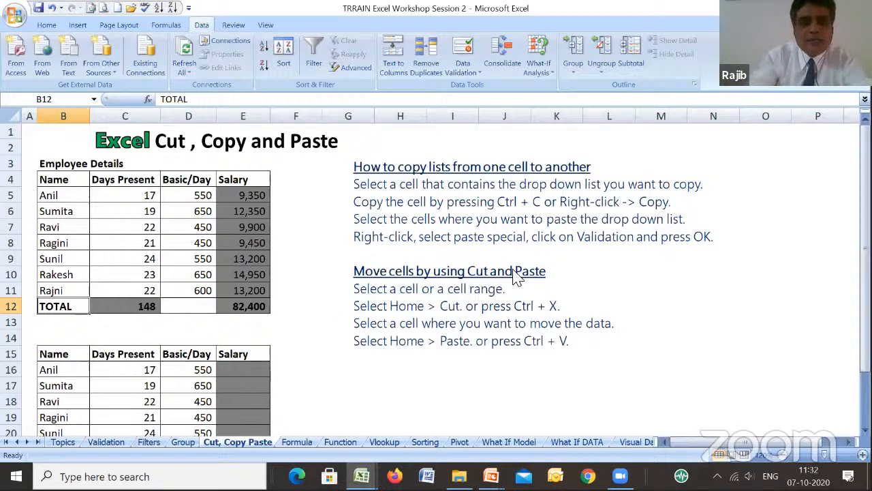
key("shift+Right")
key("shift+Right")
key("shift+Right")
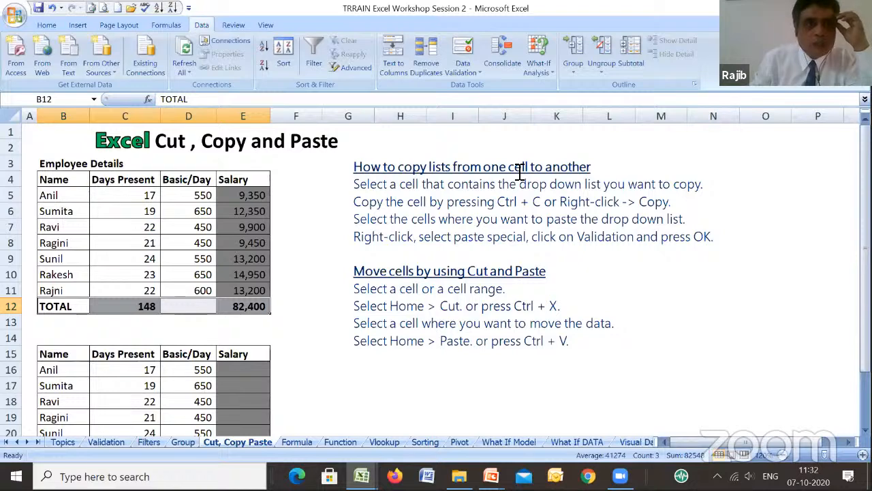
left_click(46, 25)
left_click(48, 42)
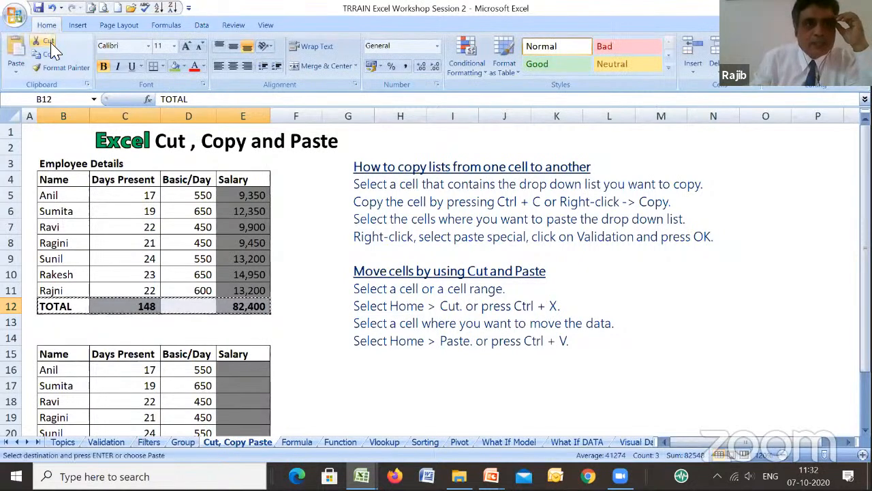
left_click(58, 324)
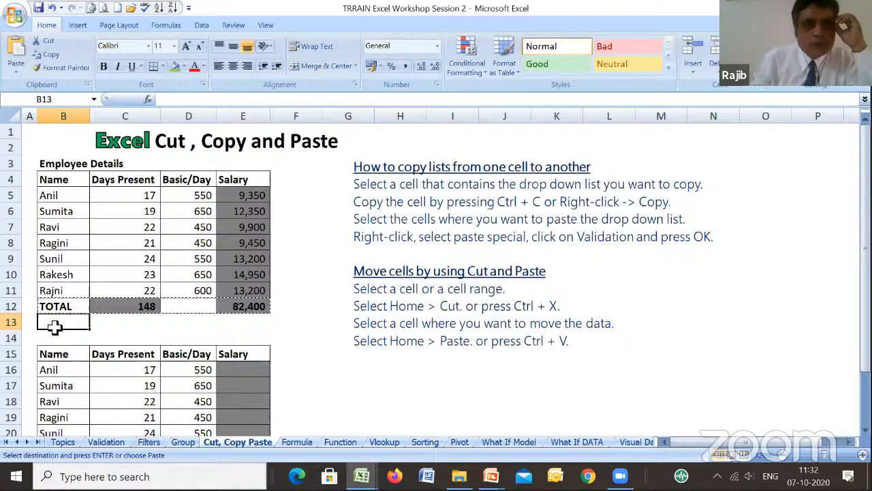
left_click(16, 67)
left_click(23, 86)
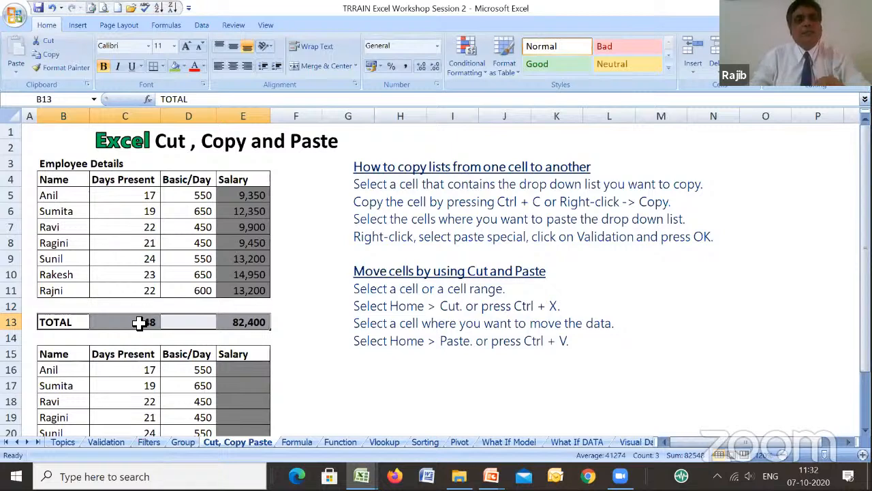
- Trace the precedents of the moved Days Present and Salary totals in C13 and E13
left_click(144, 322)
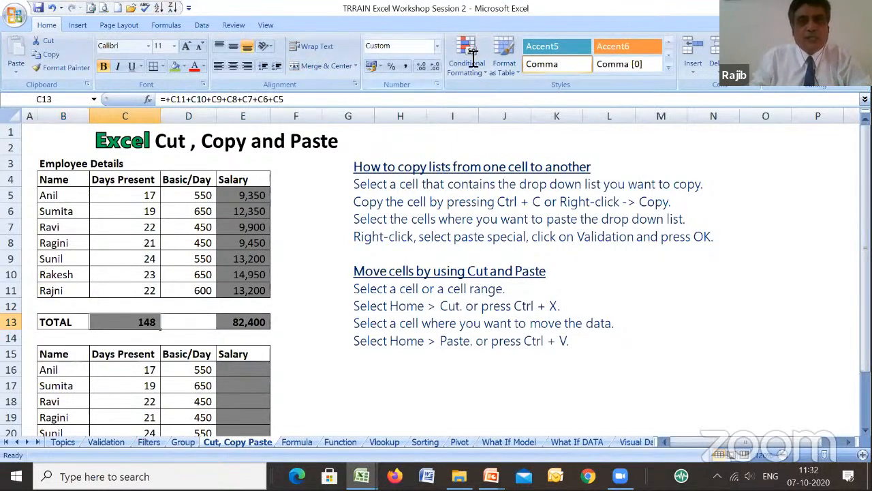
left_click(172, 27)
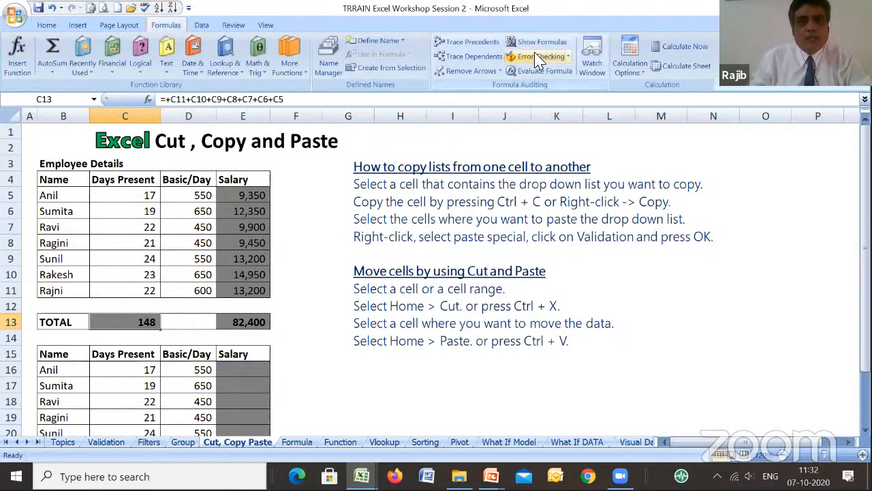
left_click(472, 42)
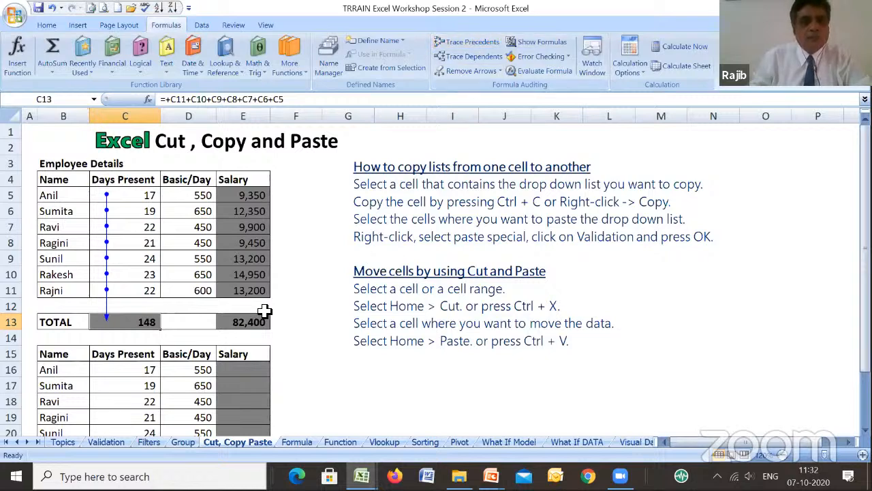
left_click(253, 319)
left_click(478, 42)
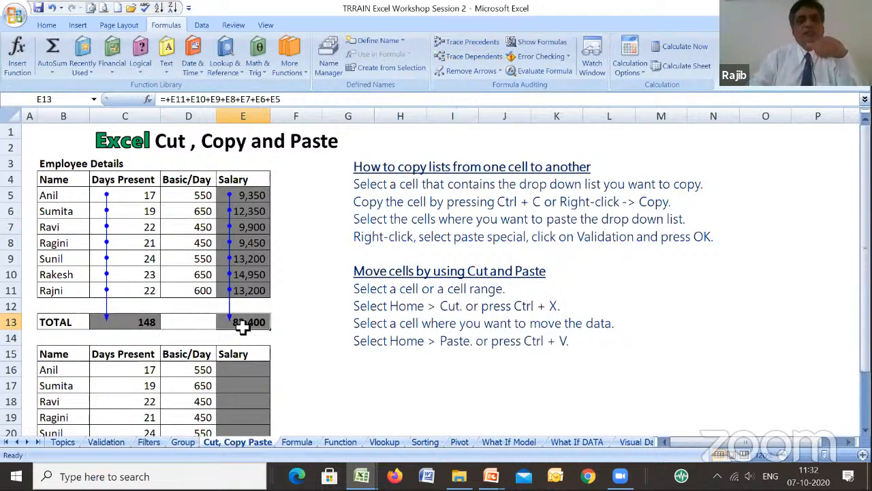
- Cut the TOTAL row B13:E13 and paste it beside the second table, starting at cell G17
left_click(65, 331)
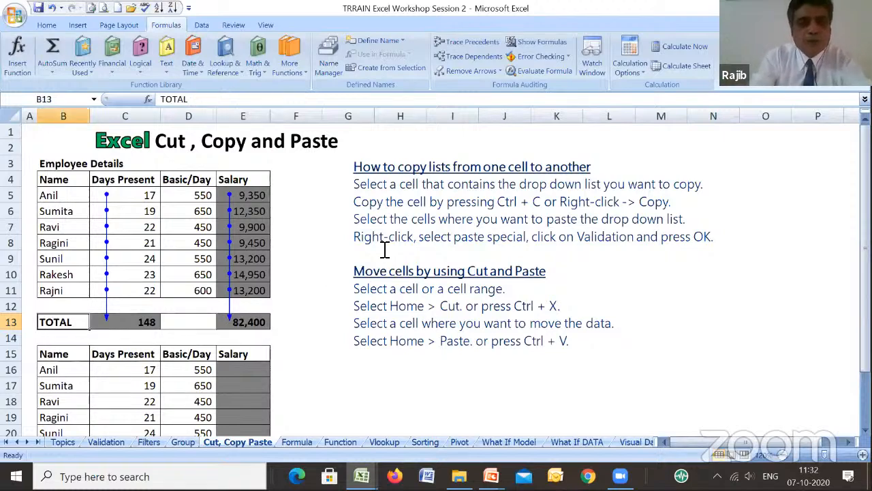
key("shift+Right")
key("shift+Right")
key("shift+Right")
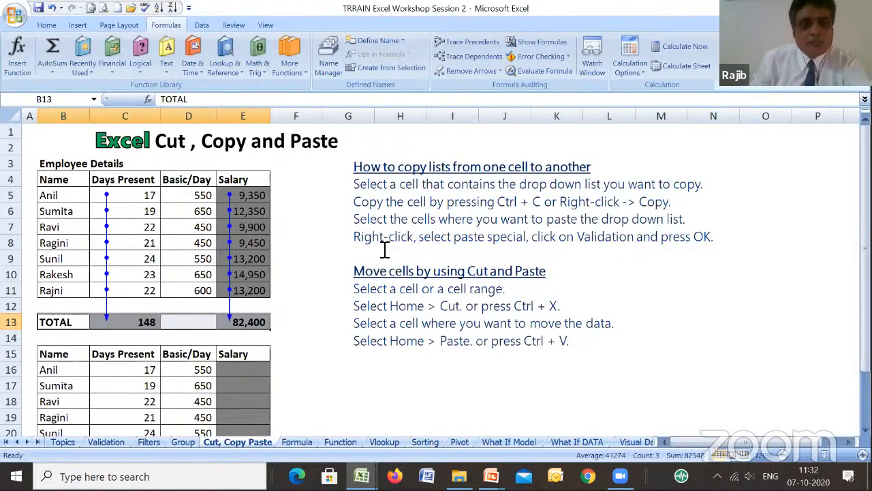
key("ctrl+x")
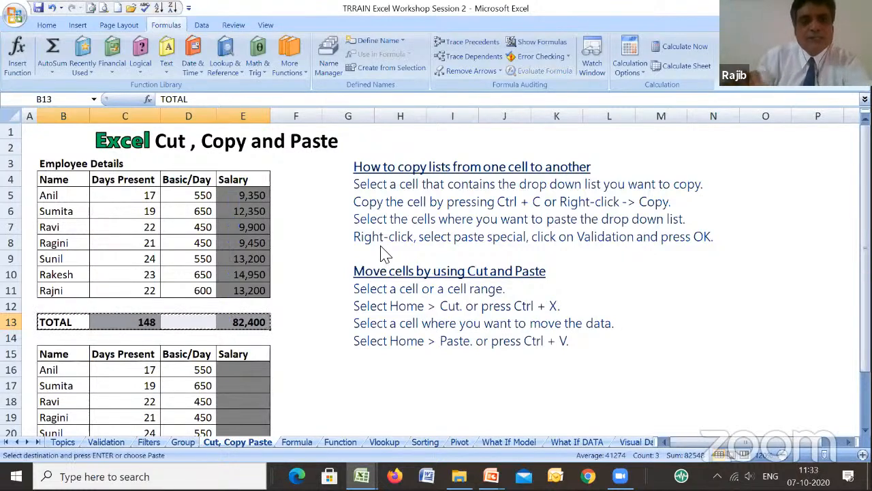
key("Right")
key("Right")
key("Right")
key("Right")
key("Right")
key("Right")
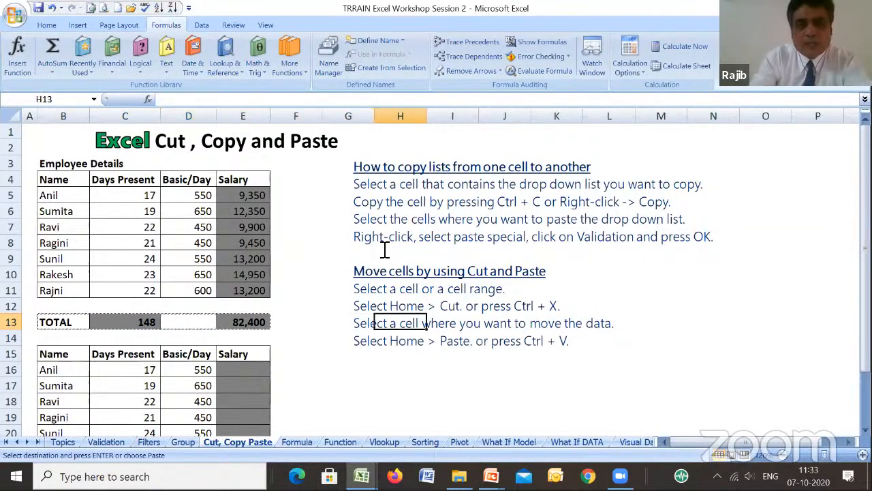
key("Down")
key("Down")
key("Down")
key("Down")
key("Left")
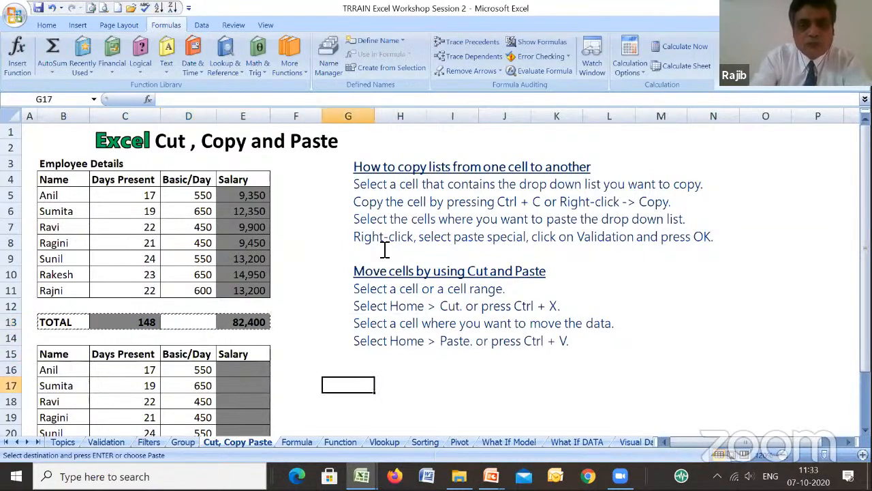
key("ctrl+v")
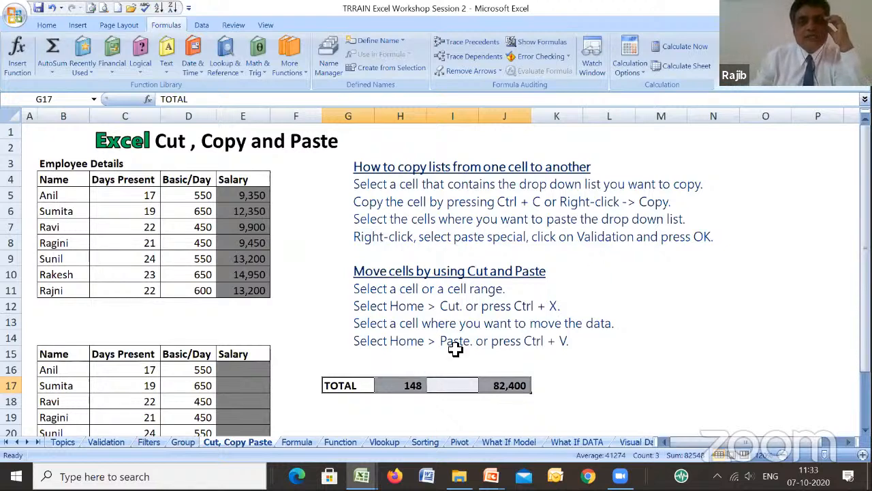
- Trace the precedents of the relocated totals in H17 and J17
left_click(416, 383)
left_click(474, 46)
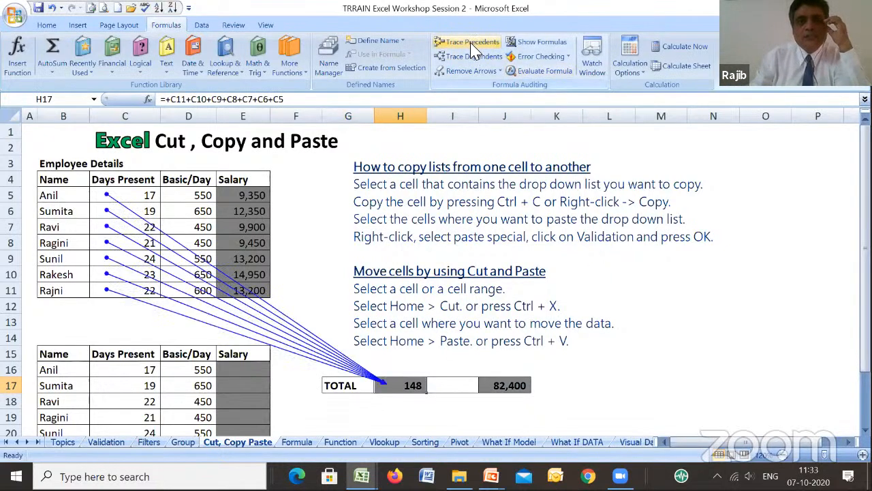
left_click(524, 388)
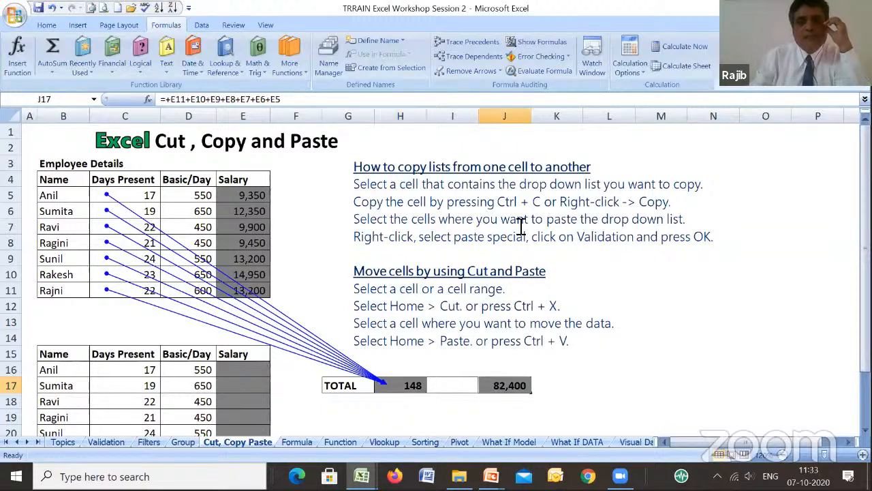
left_click(477, 43)
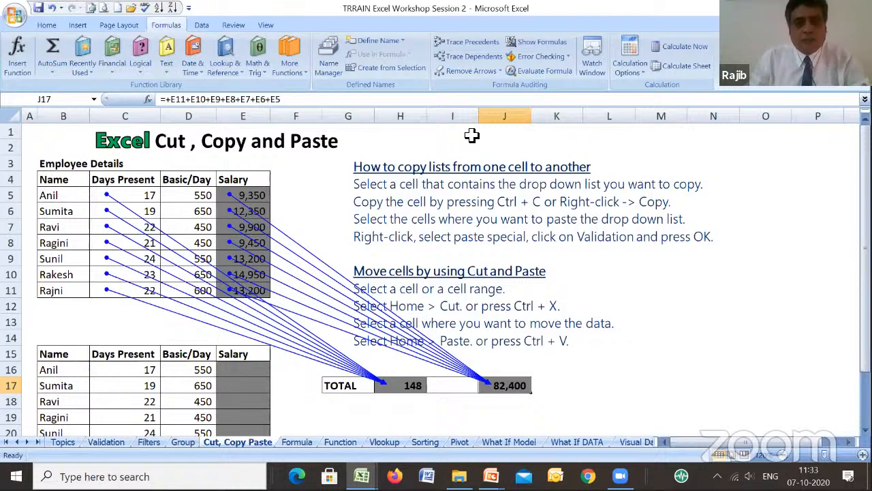
- Remove the precedent arrows, undo the last action and return to the Cut, Copy Paste sheet
left_click(469, 72)
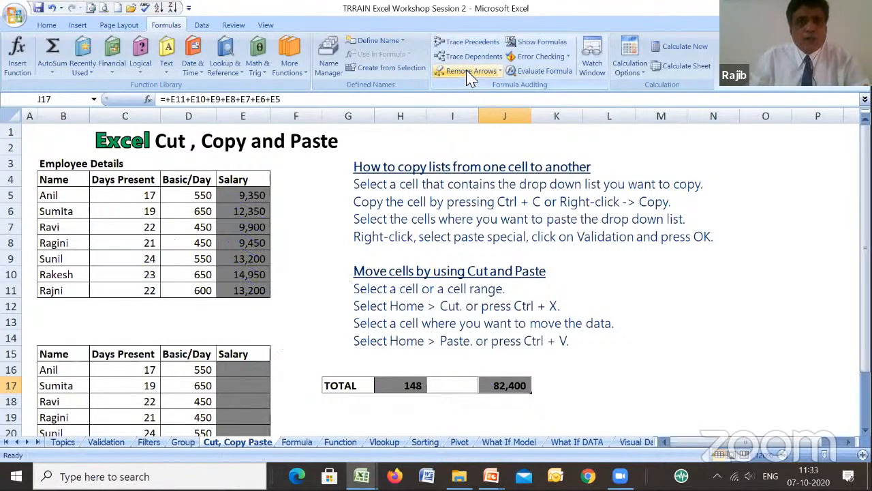
left_click(51, 8)
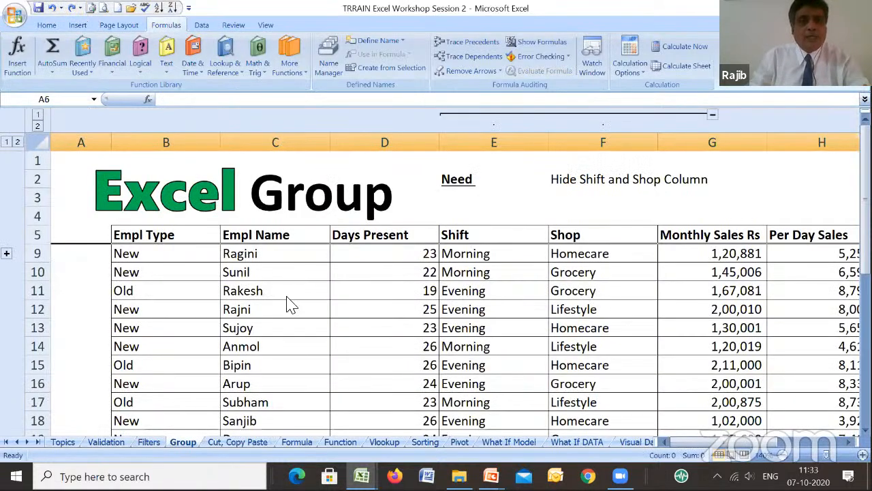
left_click(224, 442)
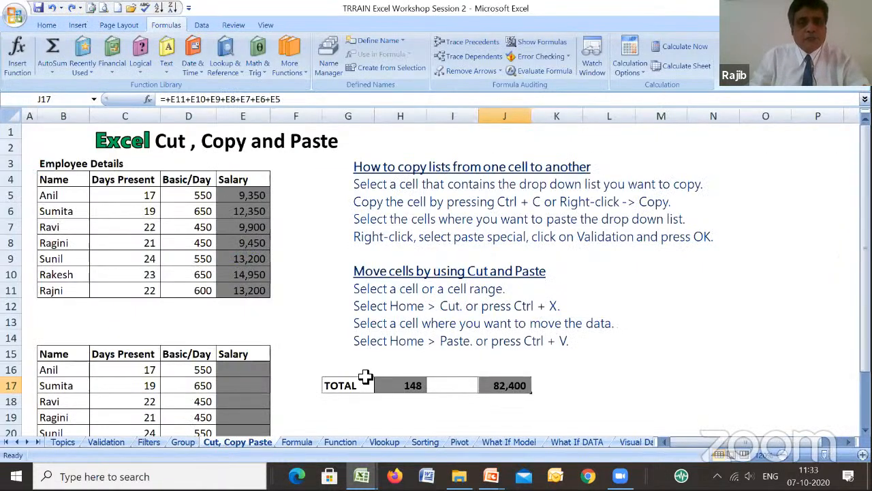
- Cut the TOTAL row G17:J17 and paste it back directly under the employee table, starting at cell B12
left_click(345, 385)
key("shift+Right")
key("shift+Right")
key("shift+Right")
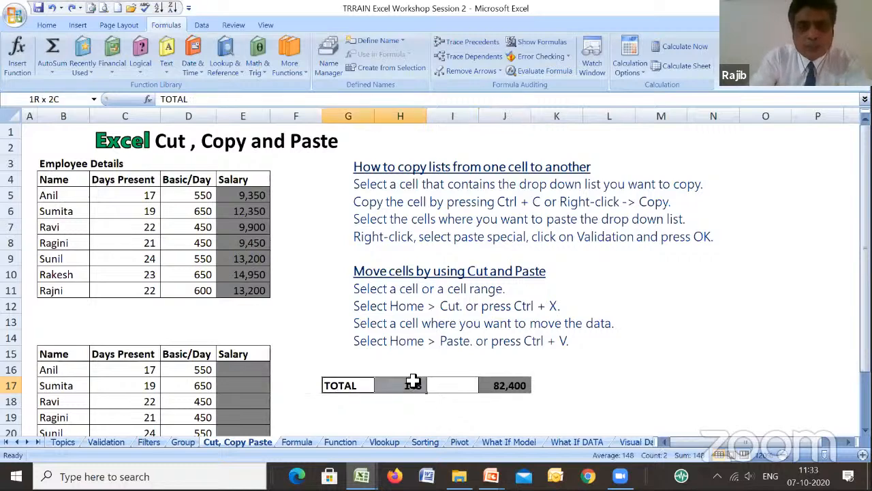
key("ctrl+x")
key("Left")
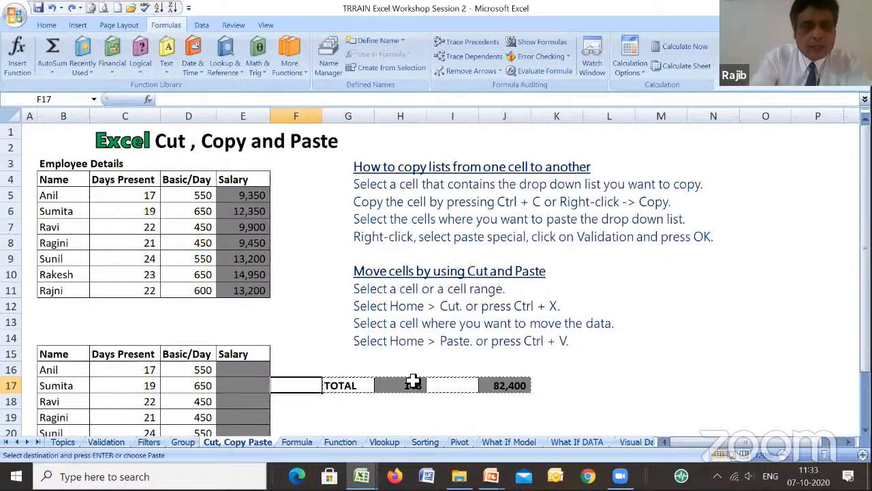
key("Up")
key("Up")
key("Up")
key("Up")
key("Up")
key("Left")
key("Left")
key("Left")
key("Left")
key("Return")
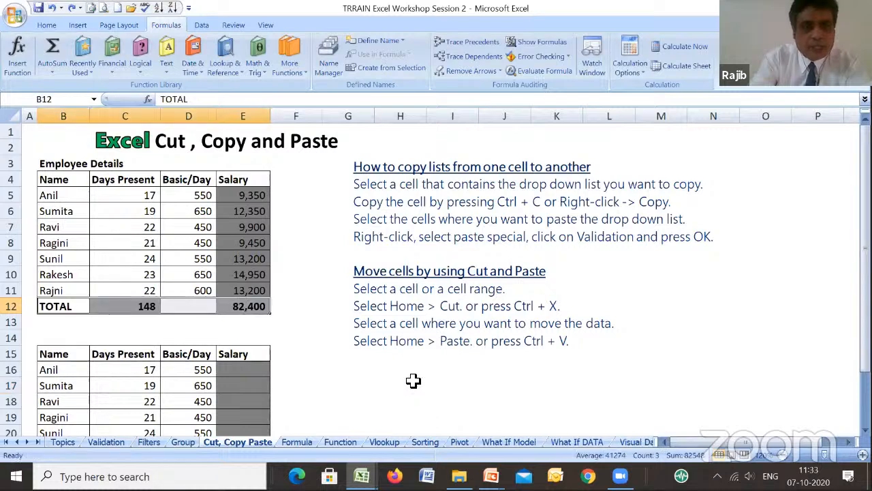
- Copy the TOTAL row B12:E12 and paste it above the second table, starting at cell B14
key("Down")
key("Up")
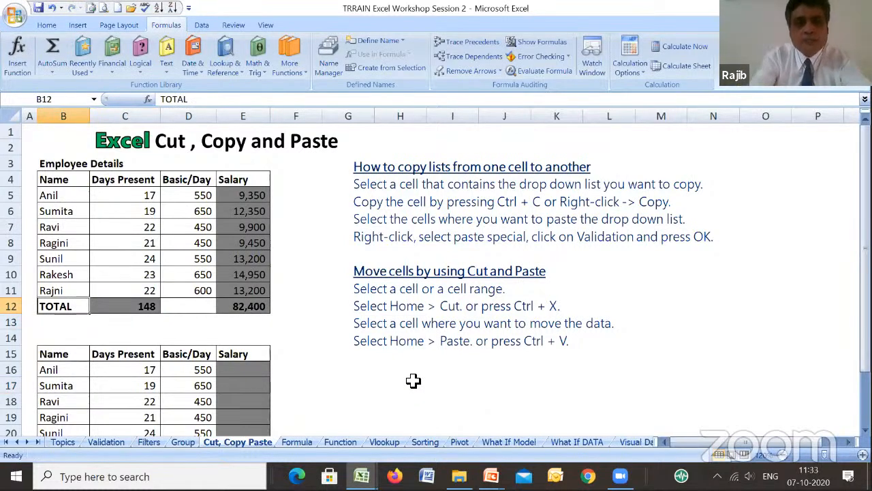
key("shift+Right")
key("shift+Right")
key("shift+Right")
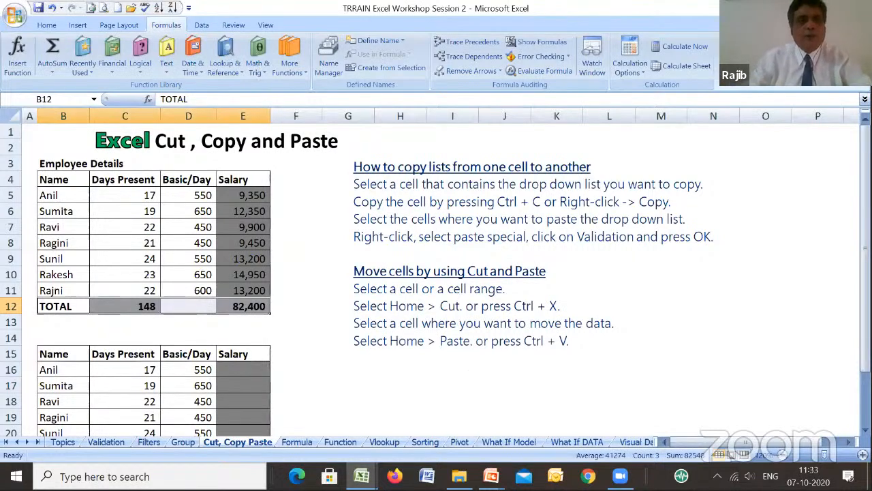
left_click(47, 25)
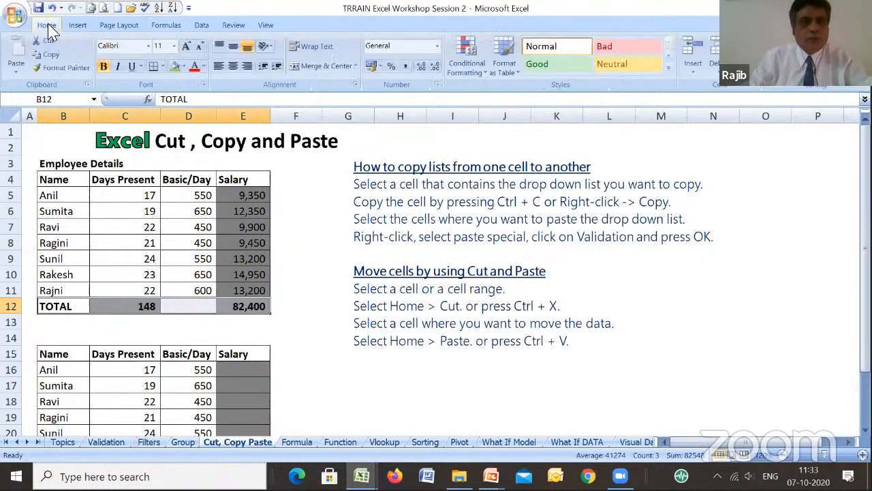
left_click(58, 56)
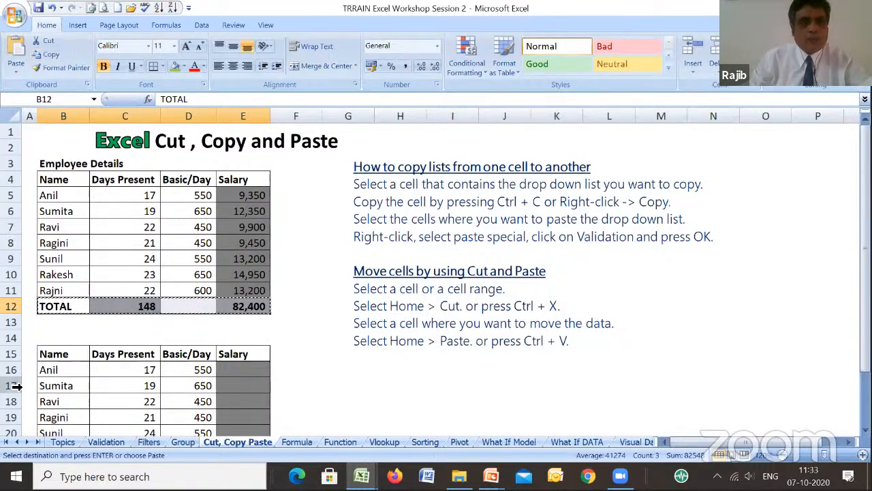
left_click(72, 337)
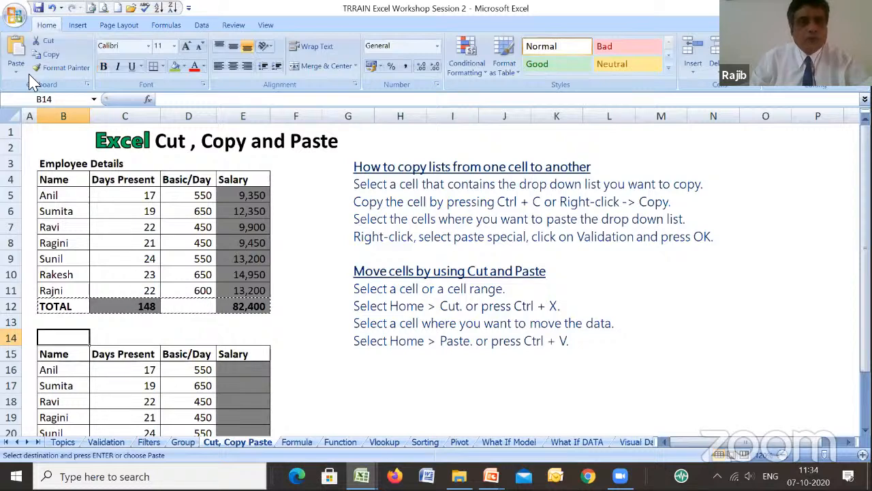
left_click(16, 64)
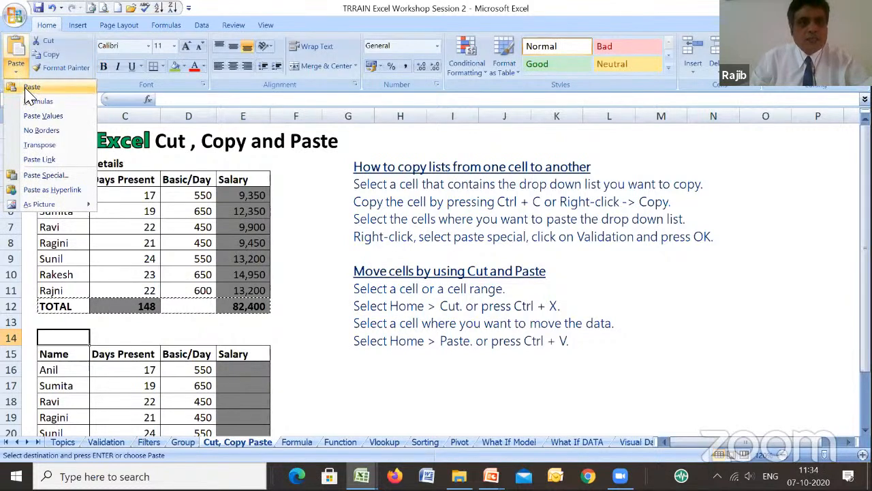
left_click(30, 87)
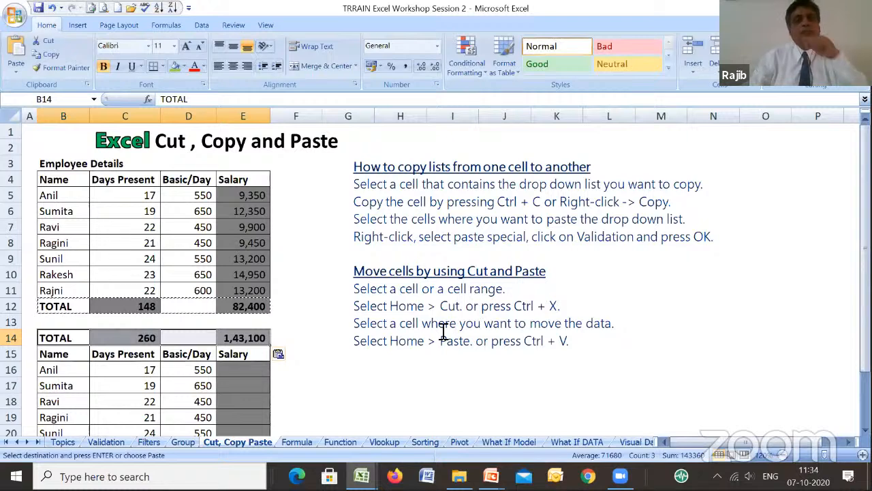
- Trace the precedents of the copied Days Present total in C14
left_click(146, 338)
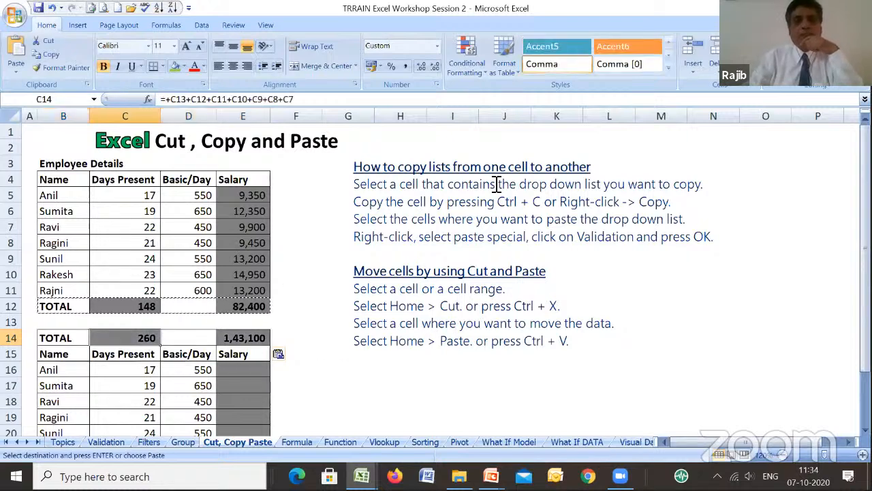
left_click(166, 25)
left_click(467, 42)
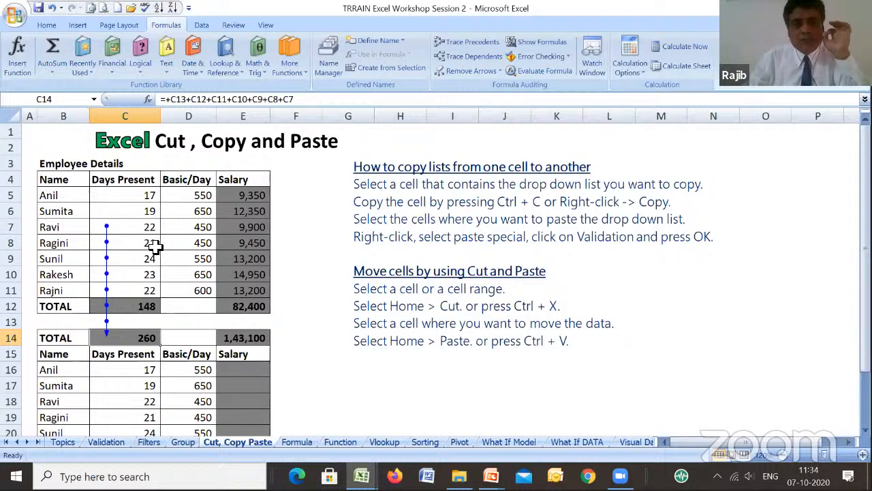
- Undo the last action and return to the Cut, Copy Paste sheet
left_click(52, 8)
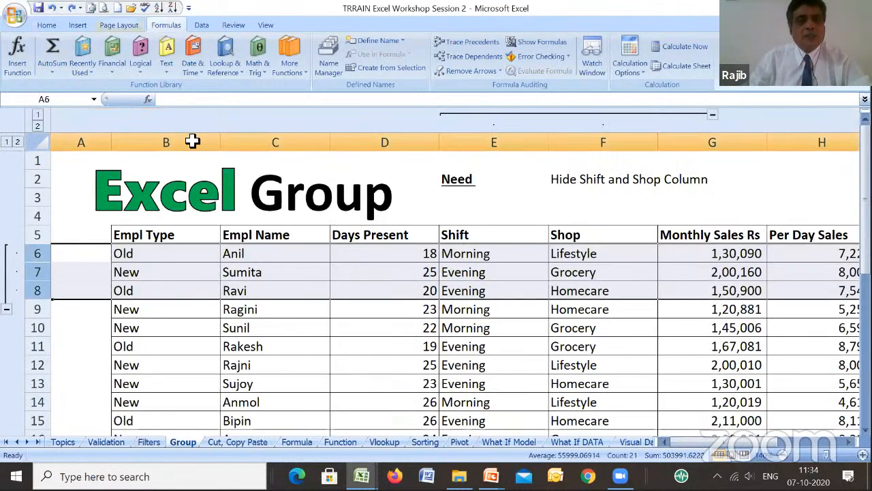
left_click(245, 443)
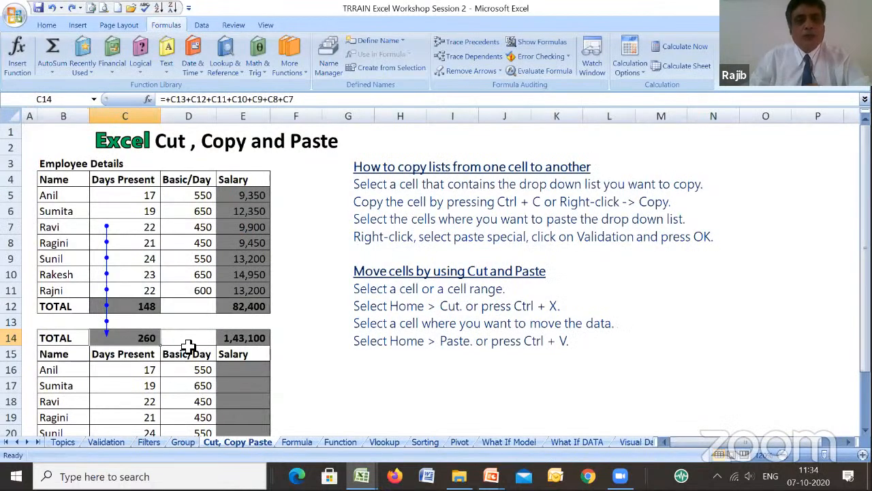
- Clear the copied TOTAL row directly above the second table by emptying rows 13 and 14 from column B to F
left_click(165, 338)
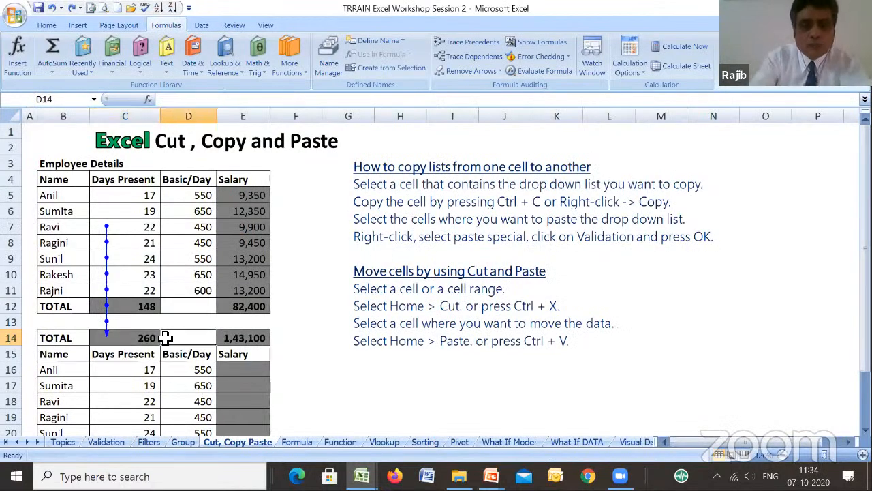
key("Up")
key("Up")
key("Left")
key("Left")
key("Down")
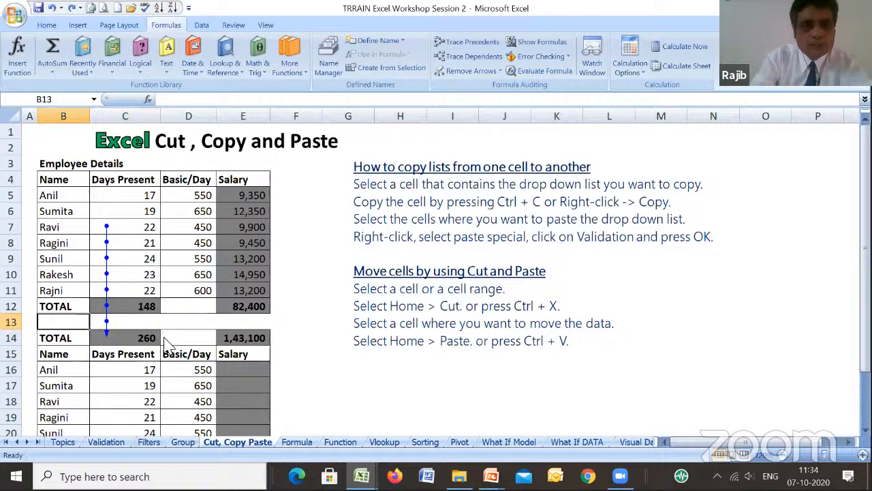
key("ctrl+x")
key("shift+Down")
key("shift+Right")
key("shift+Right")
key("shift+Right")
key("shift+Right")
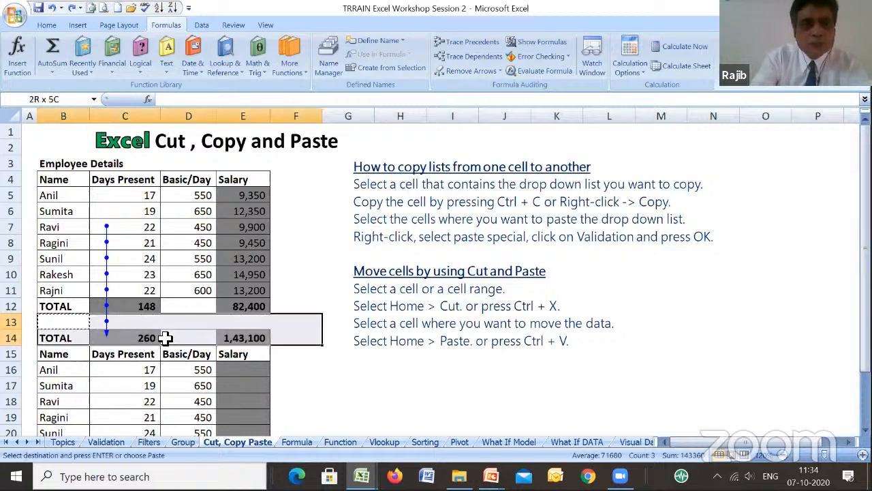
key("Delete")
- Look over the second employee table, including its Days Present values, its empty Salary column and its TOTAL row
key("Down")
key("Right")
key("Right")
key("Right")
key("Down")
key("Down")
key("Down")
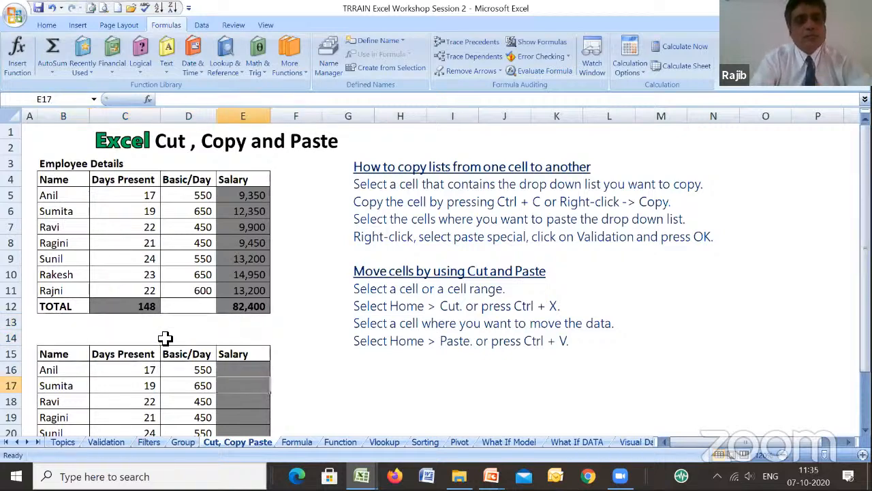
key("Down")
key("Down")
key("Down")
key("Down")
key("Down")
key("Down")
key("Down")
key("Down")
key("Down")
key("Down")
key("Down")
key("Up")
key("Up")
key("Up")
key("Up")
key("Up")
key("Up")
key("Up")
key("Up")
key("Up")
key("Up")
key("Up")
key("Up")
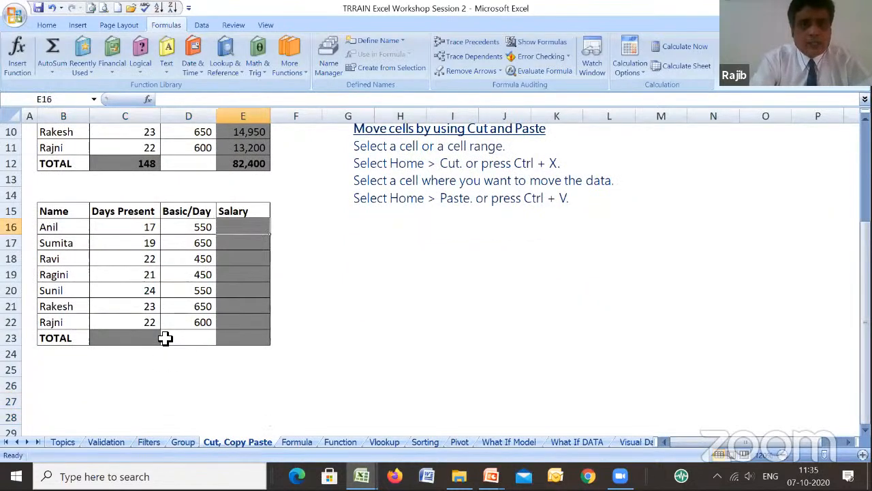
key("Left")
key("Up")
key("Left")
key("Down")
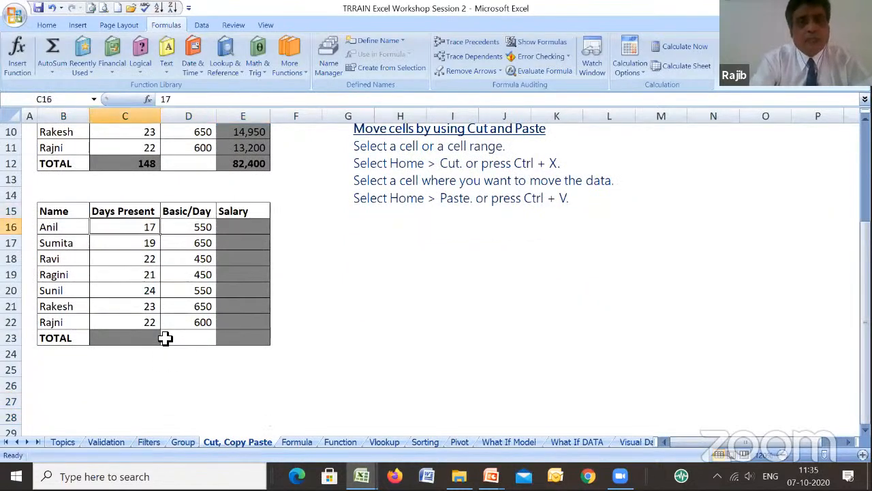
key("Right")
key("Right")
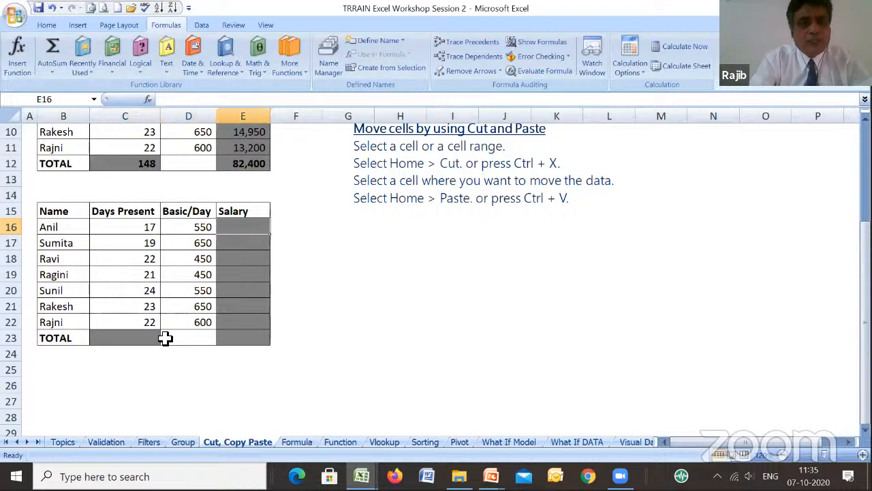
- Copy the salary formula from E11 in the first table and paste it into the second table's first Salary cell, E16
key("Up")
key("Up")
key("Up")
key("Up")
key("Up")
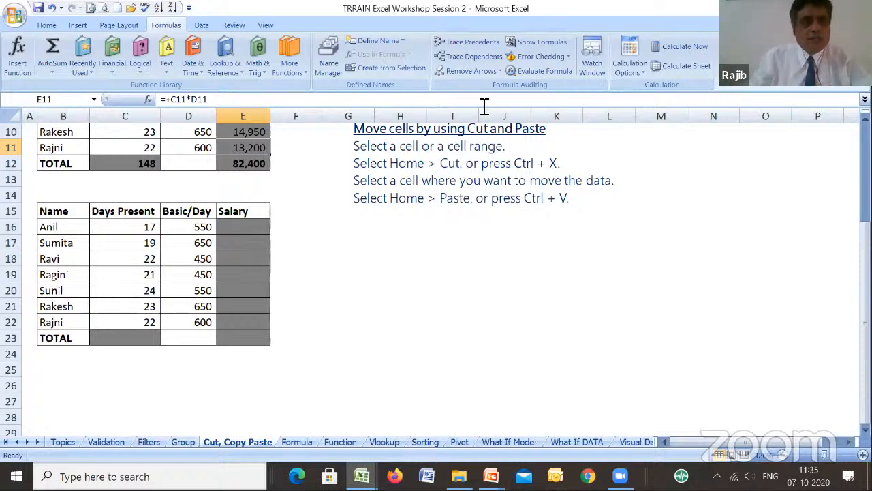
left_click(46, 25)
left_click(44, 41)
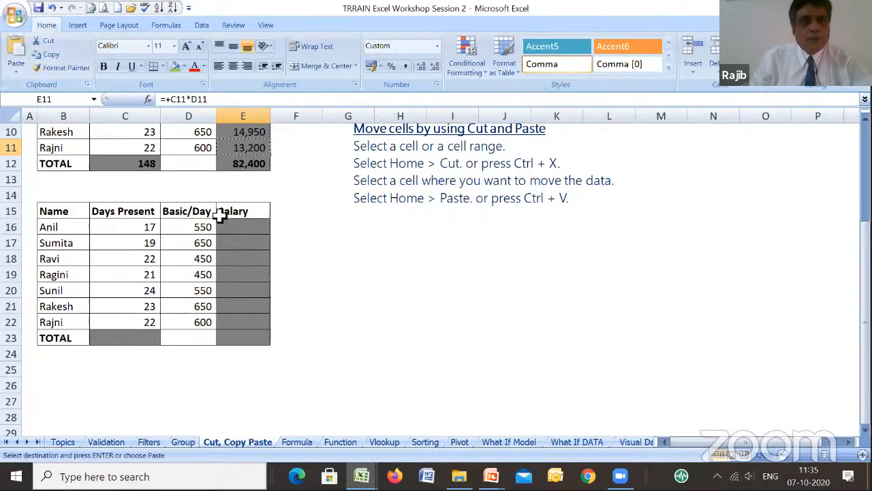
left_click(239, 229)
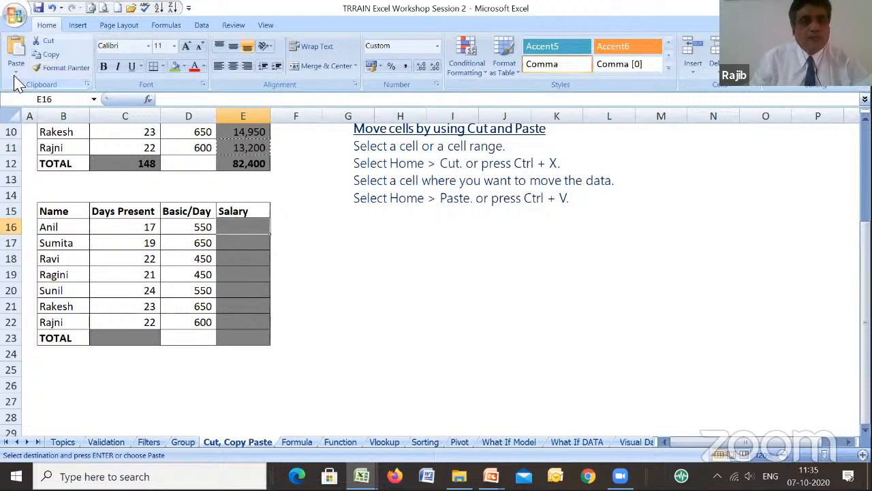
left_click(16, 72)
left_click(28, 87)
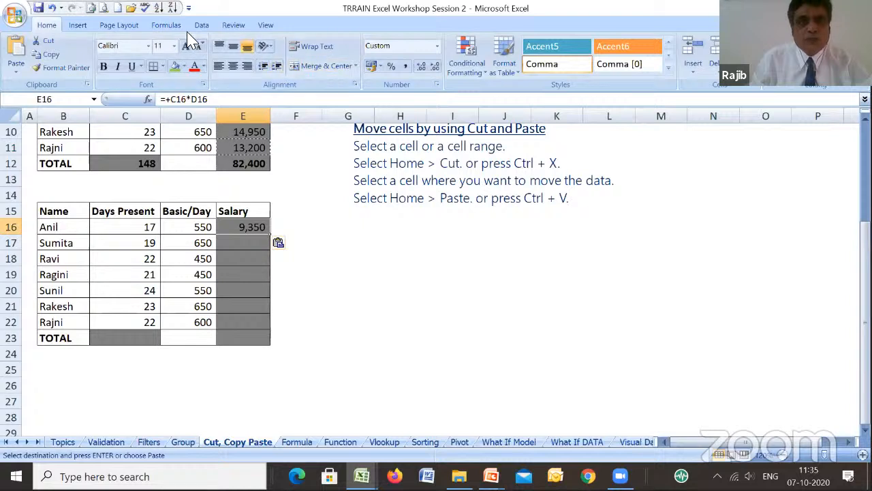
- Trace the precedents of the pasted salary formula in E16 and remove the arrows
left_click(167, 25)
left_click(452, 43)
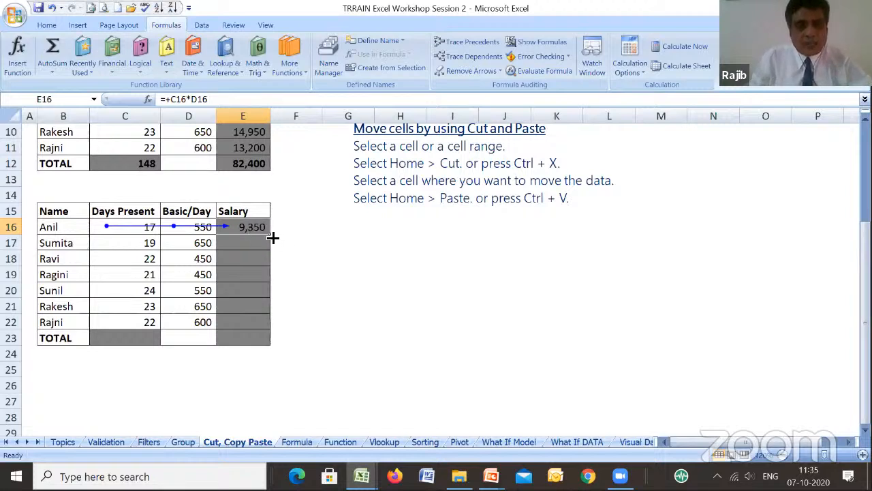
left_click(469, 70)
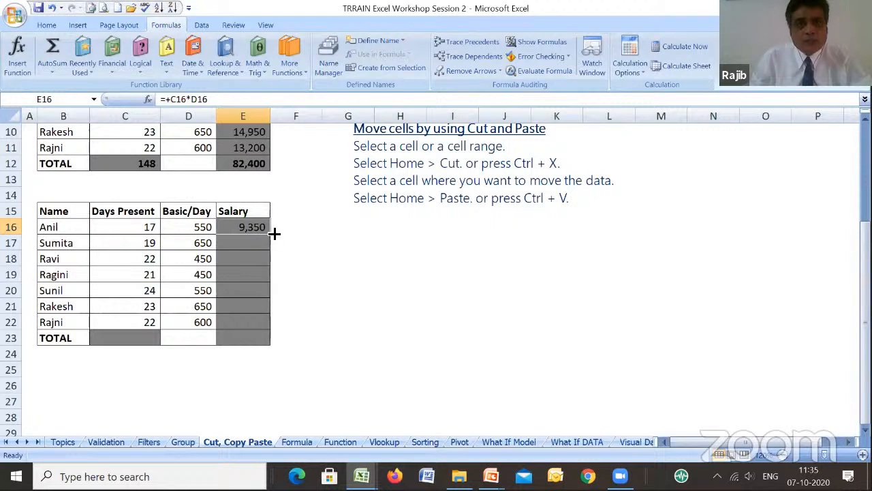
- Fill the salary formula from E16 down through E22, undo the fill and repeat it over the same range
left_click_drag(274, 234, 264, 326)
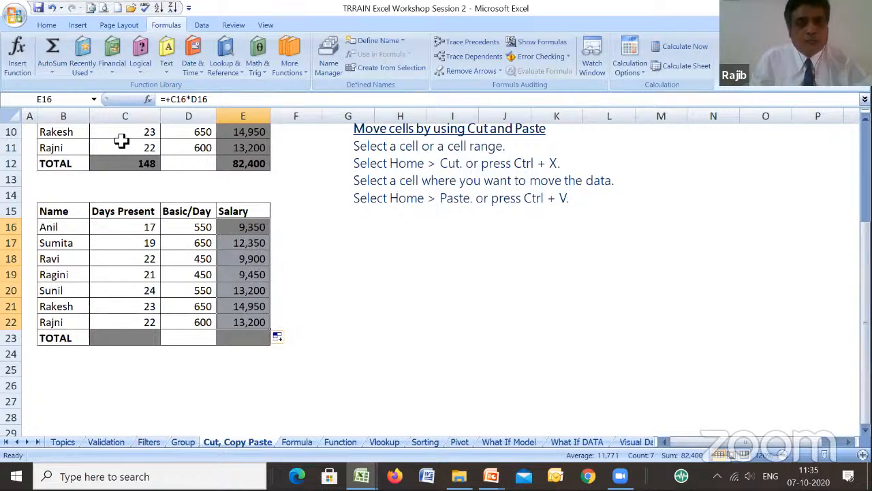
left_click(52, 8)
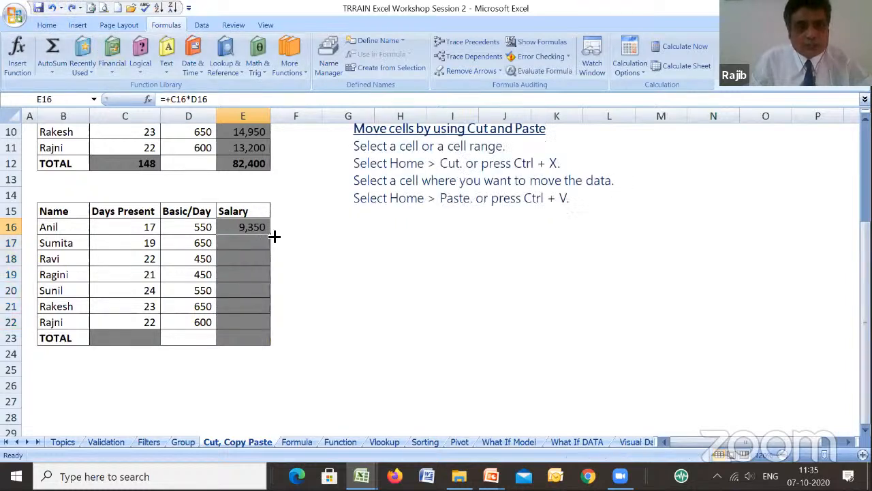
left_click_drag(274, 236, 262, 326)
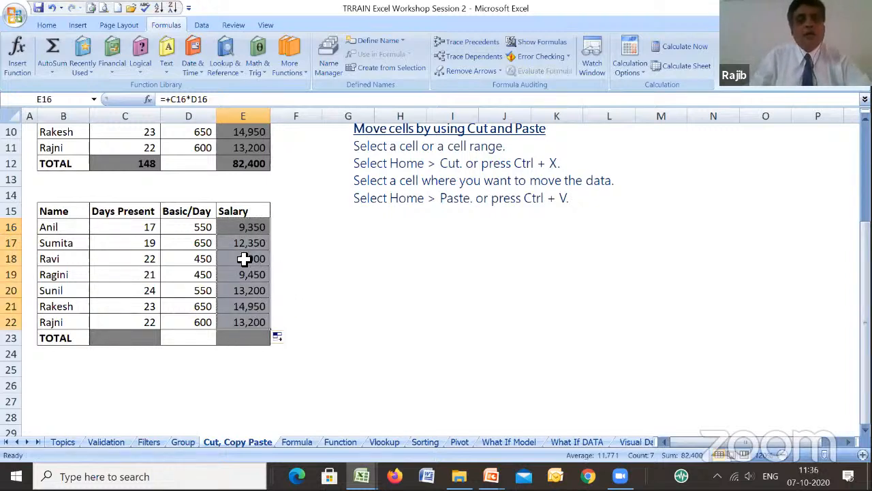
left_click_drag(865, 238, 865, 142)
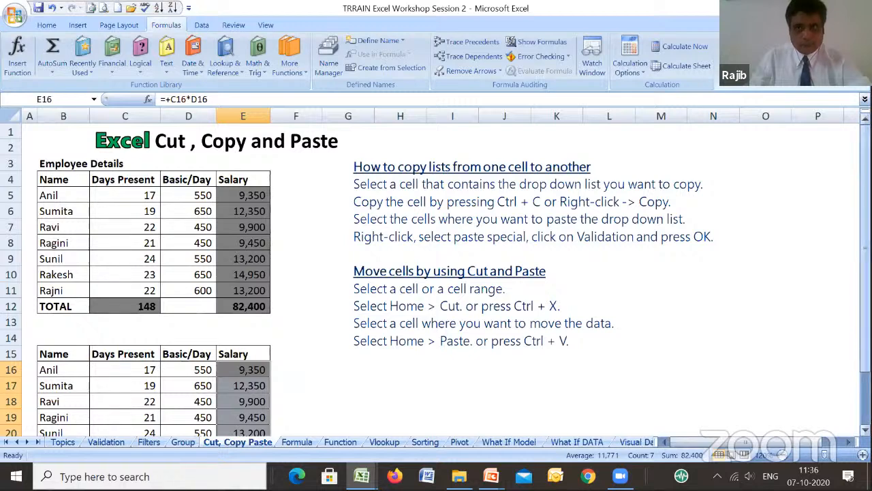
left_click_drag(866, 158, 866, 159)
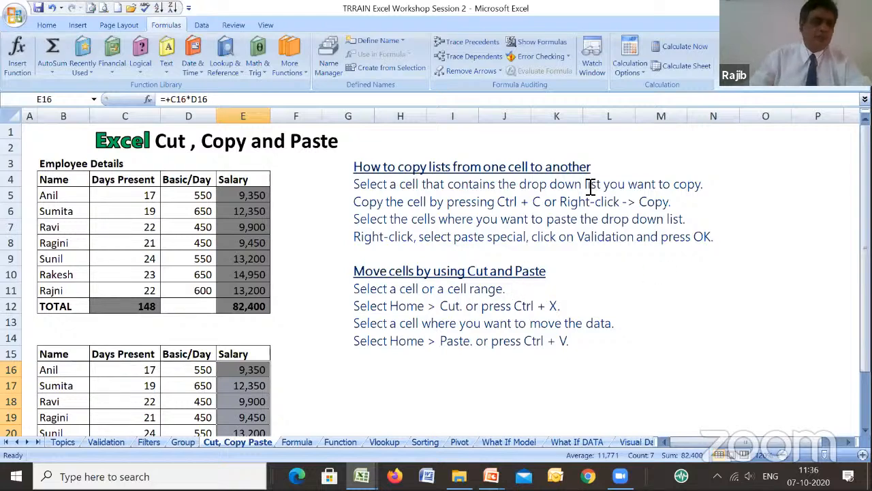
- Open the Formula sheet and examine the Days Present column and the formula of its total in D27
left_click(294, 444)
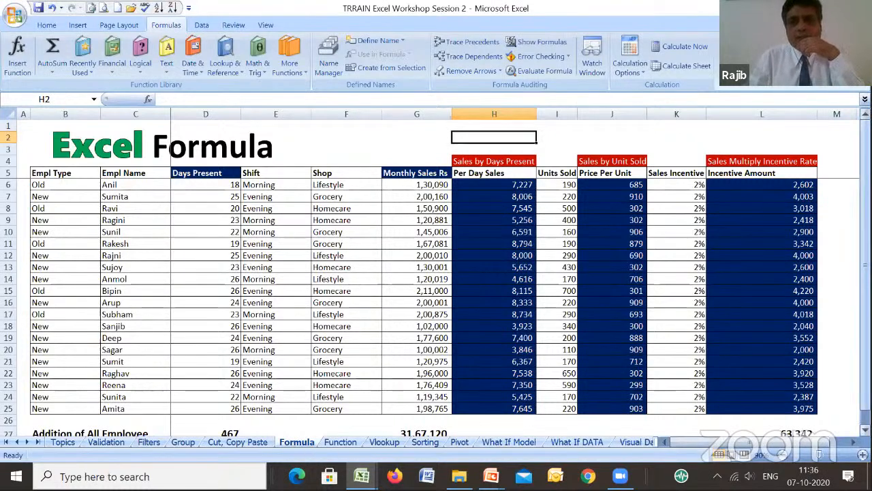
mouse_move(866, 187)
left_mouse_down()
mouse_move(866, 200)
mouse_move(866, 188)
left_mouse_up()
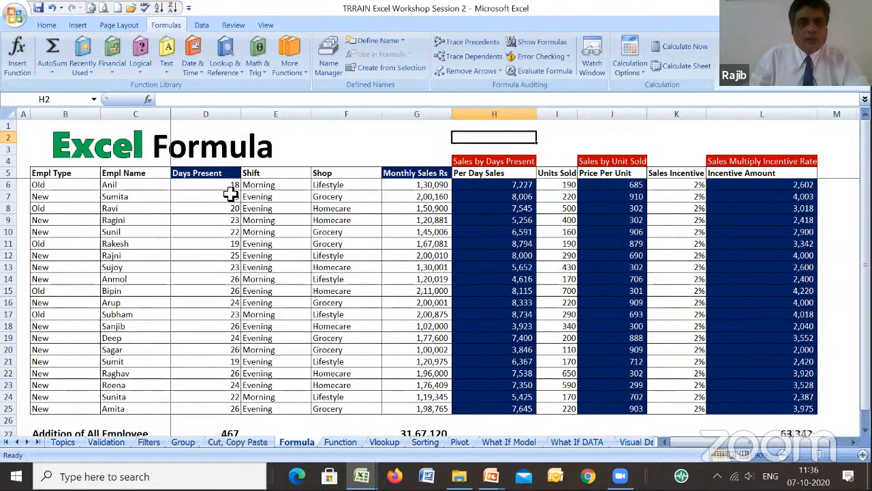
left_click_drag(231, 187, 224, 221)
left_click_drag(212, 306, 218, 351)
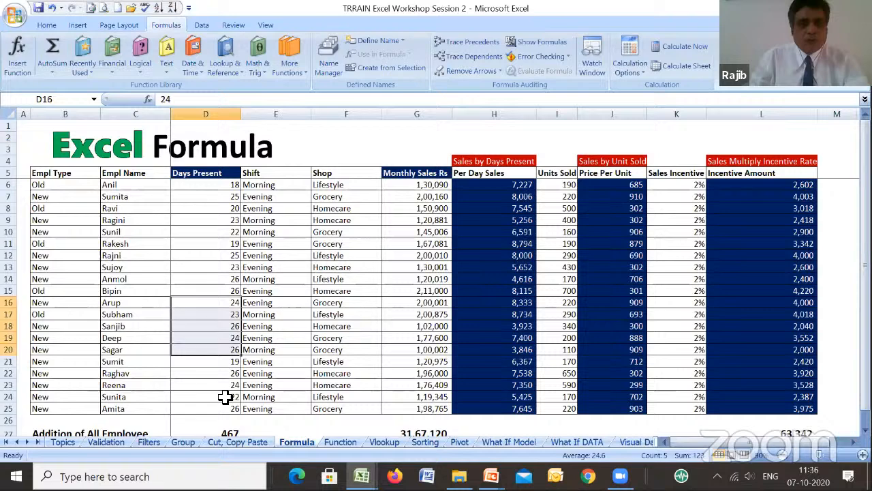
left_click(229, 432)
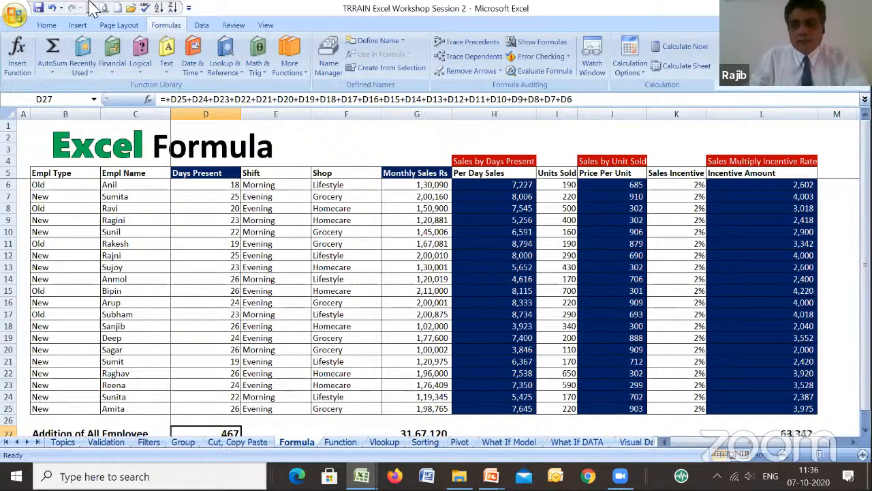
scroll(436, 277, "down", 3)
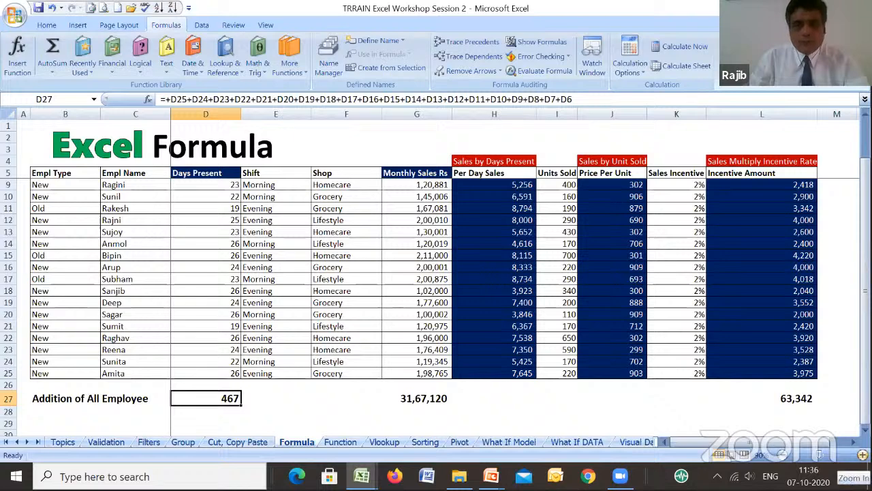
scroll(490, 219, "up", 1, "ctrl")
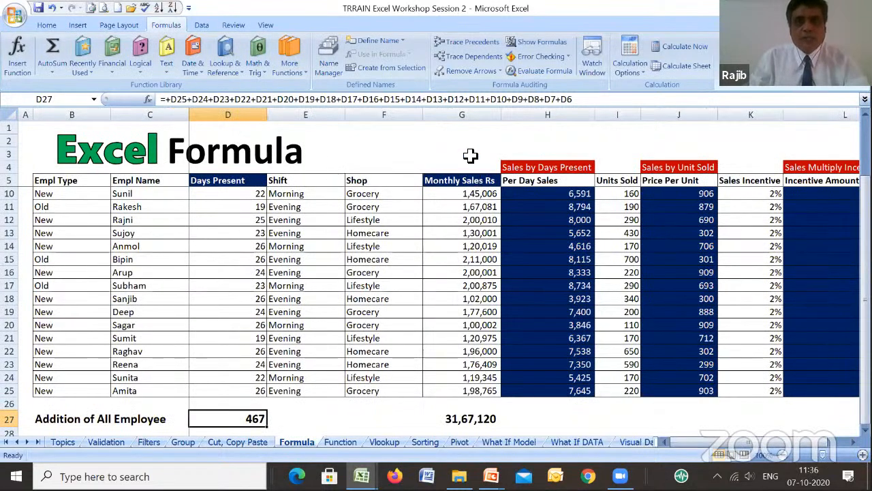
- Trace the precedents of the addition totals for Days Present (D27), Monthly Sales (G27) and Incentive Amount (L27)
left_click(470, 42)
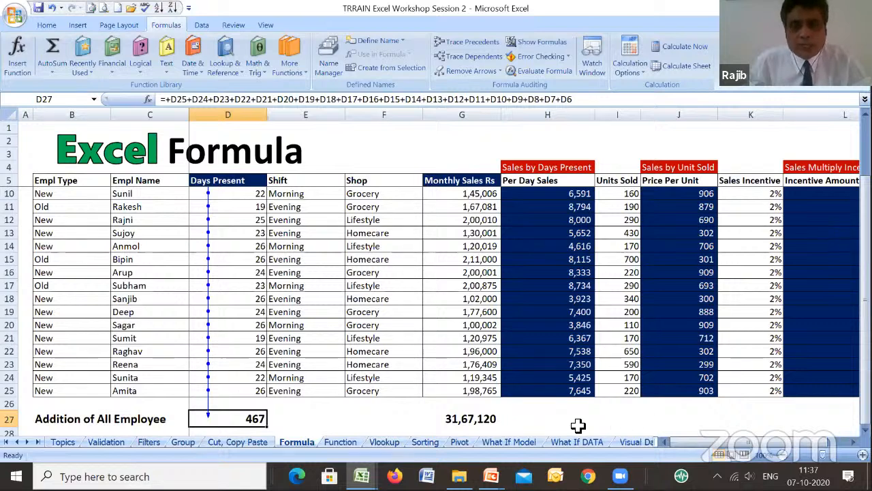
left_click(471, 418)
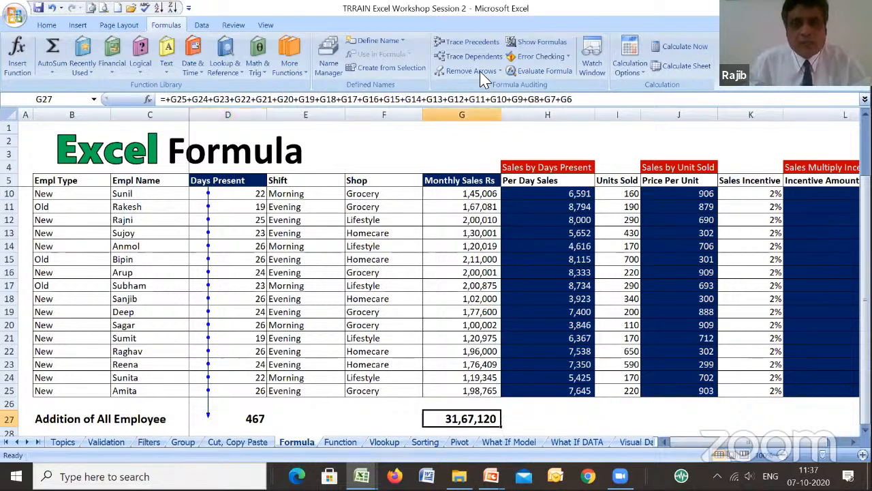
left_click(480, 44)
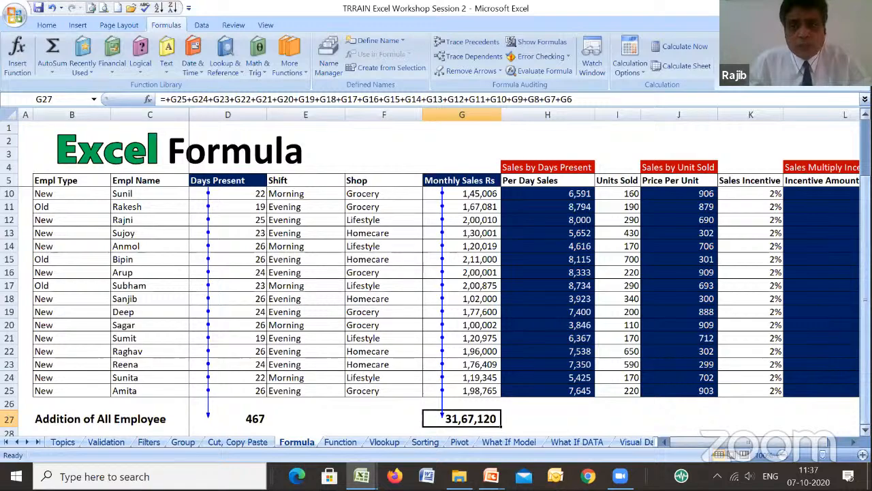
left_click_drag(865, 279, 830, 334)
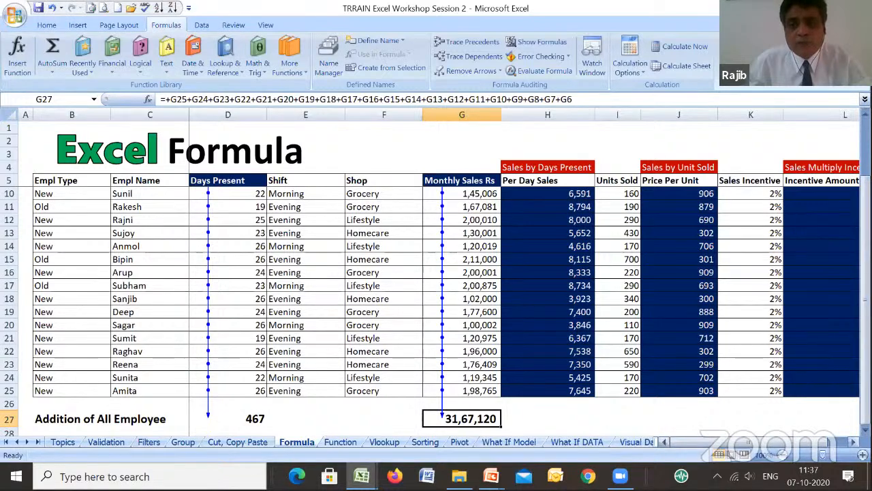
left_click(854, 443)
left_click(806, 420)
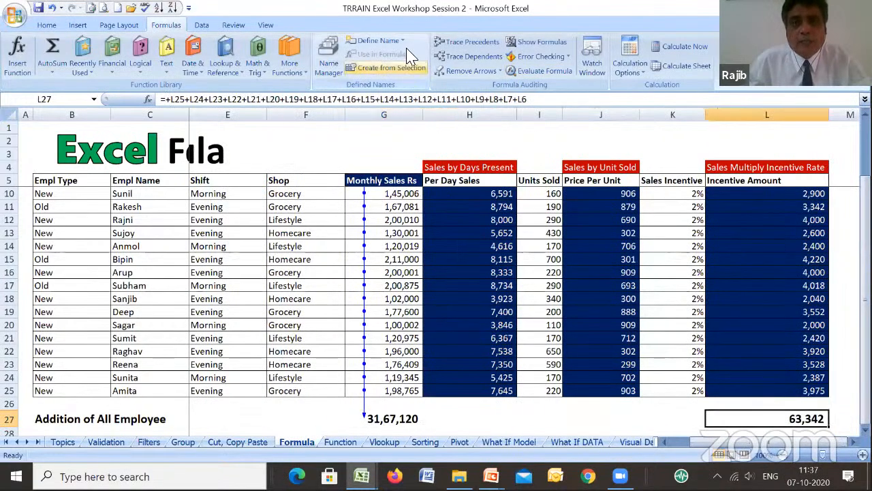
left_click(467, 42)
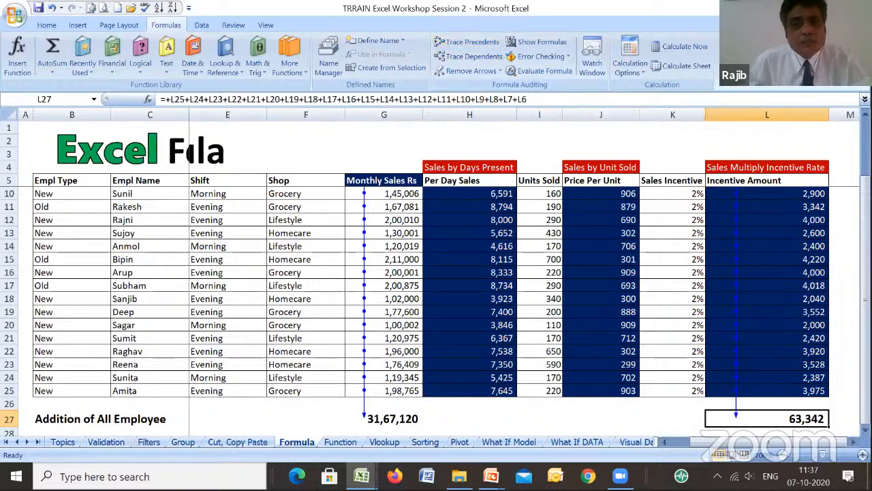
scroll(678, 406, "down", 2)
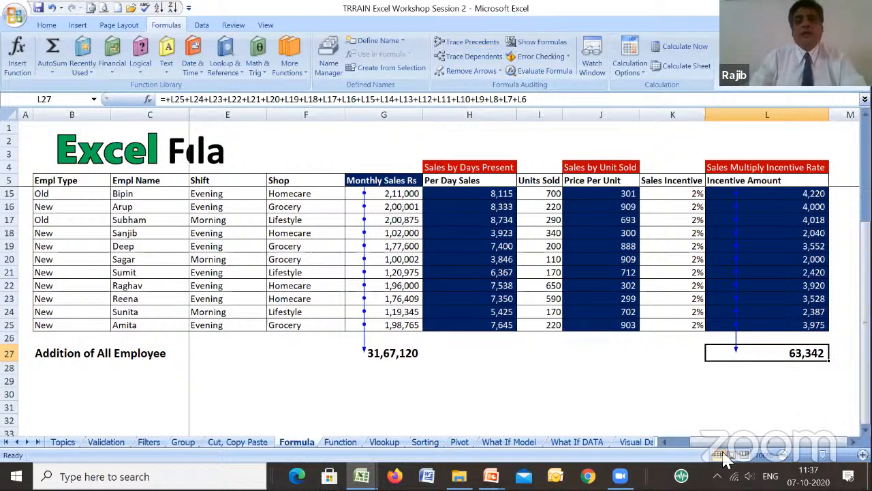
left_click_drag(741, 443, 721, 445)
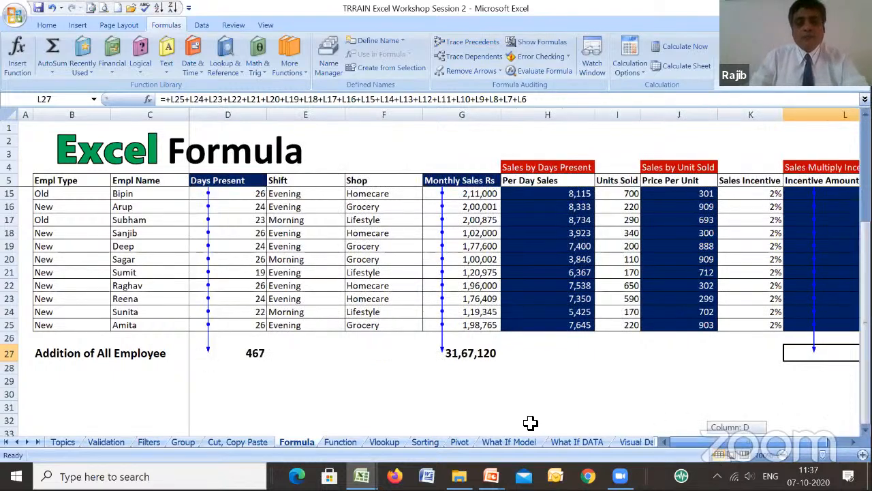
- Open the Function sheet and view the arguments of the SUM function in the Days Present total, D27
left_click(341, 442)
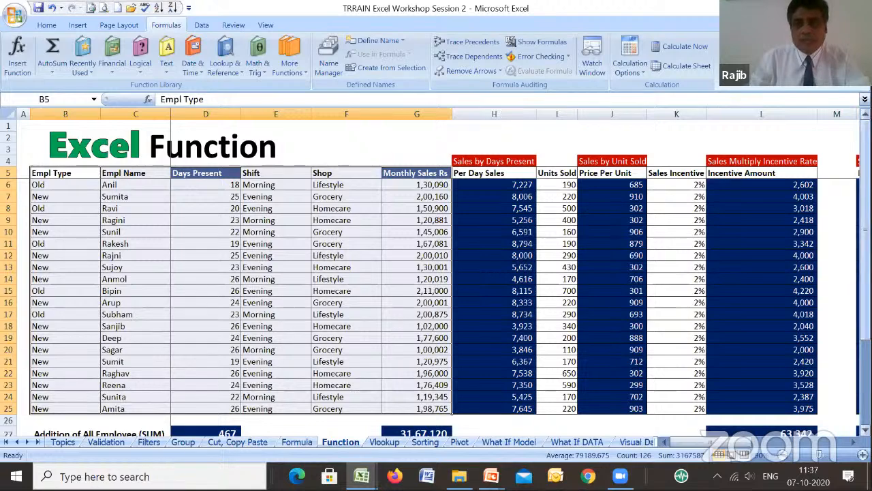
scroll(409, 382, "down", 1)
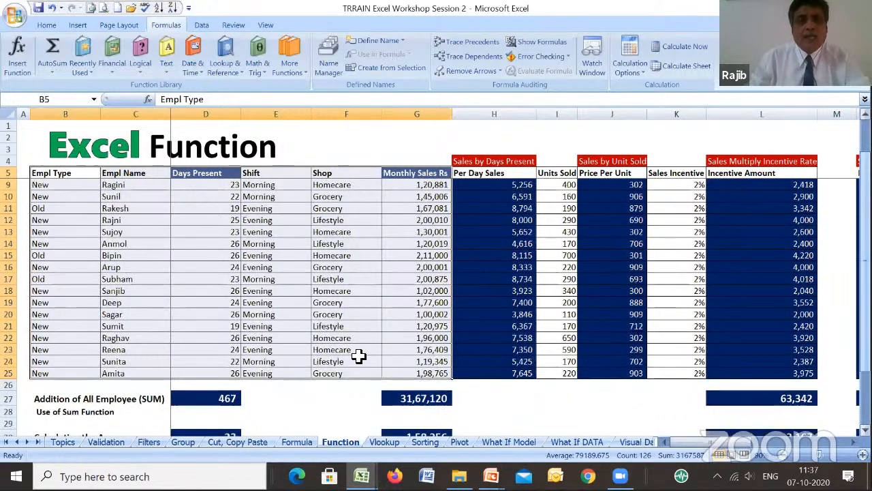
left_click(227, 399)
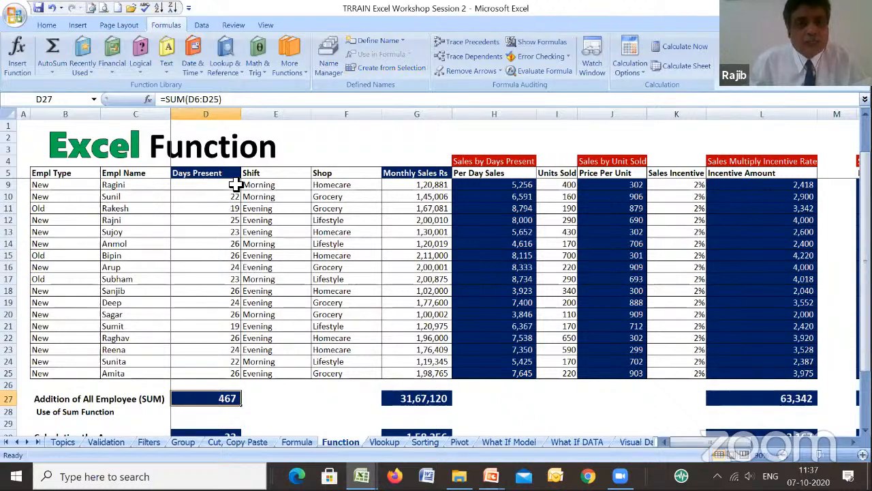
left_click(148, 99)
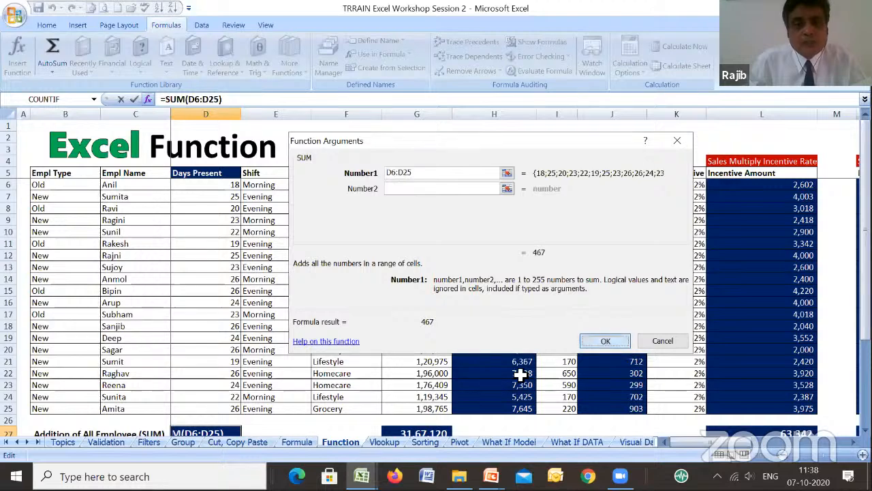
left_click(606, 341)
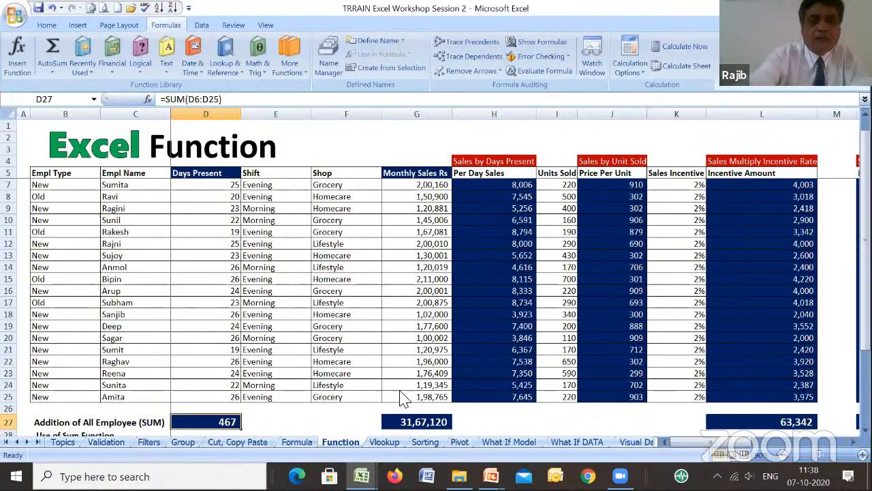
- Clear the Days Present total in D27 and try to find SUM in the list of all functions
key("Delete")
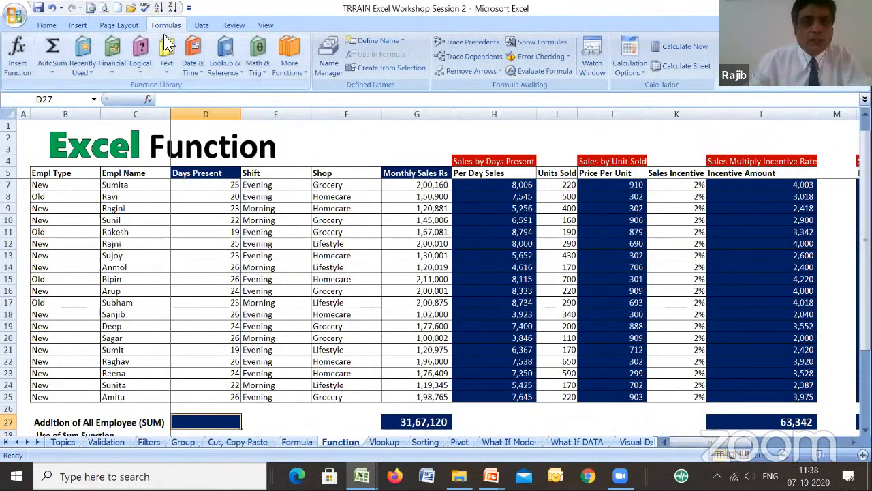
left_click(148, 99)
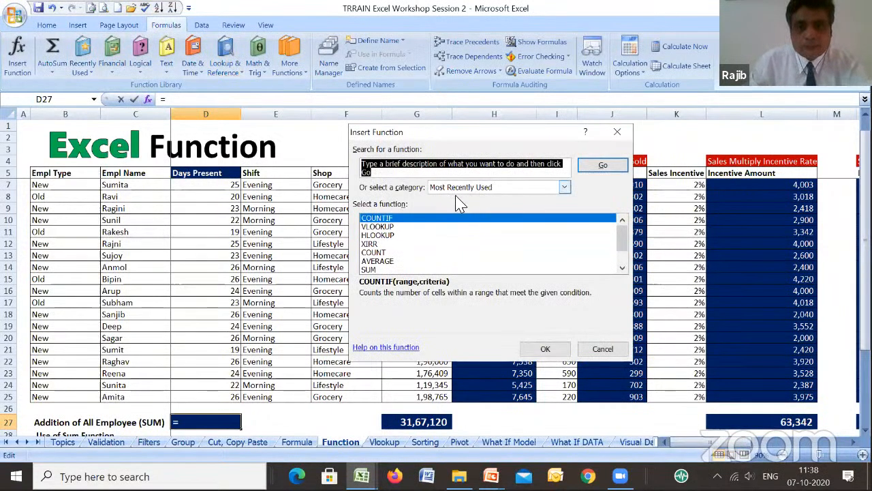
left_click(470, 188)
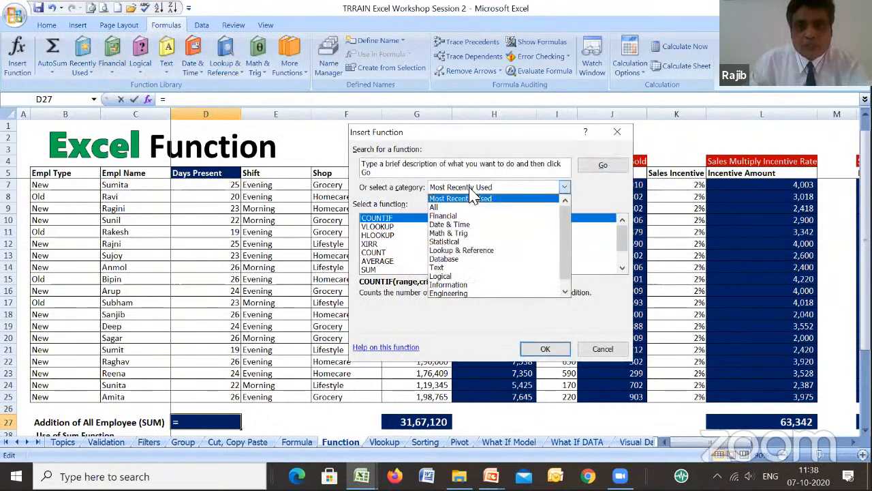
left_click(437, 208)
key("s")
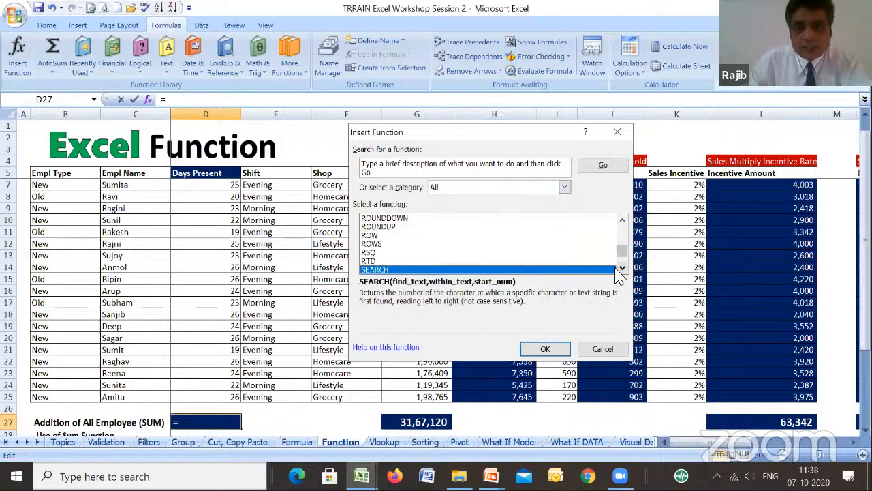
scroll(622, 270, "down", 4)
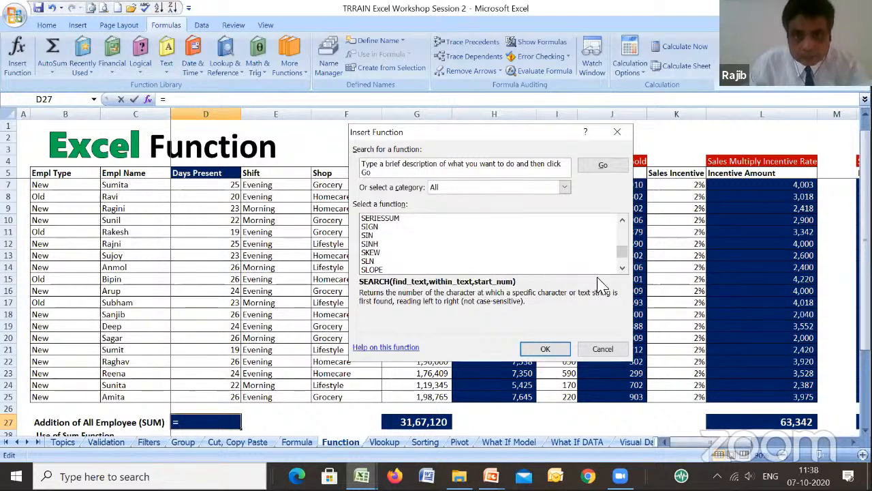
key("Escape")
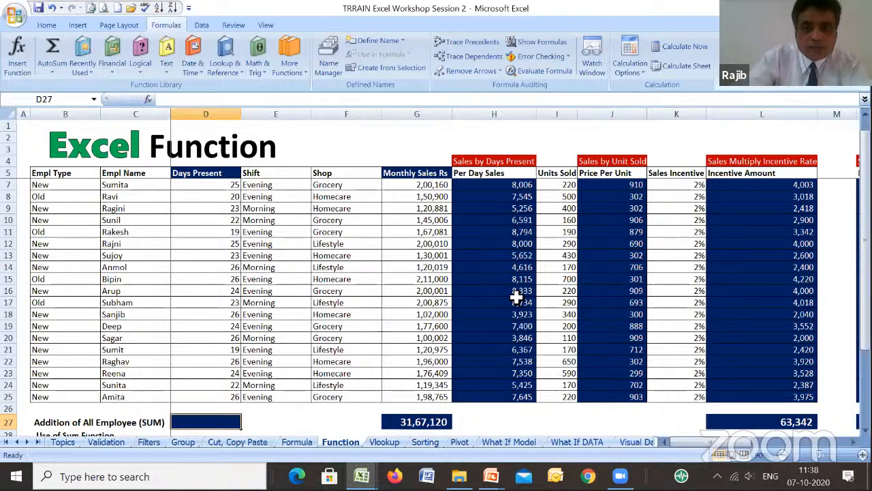
- Enter the formula =SUM(D6:D25) in D27 to total the Days Present column
type("=sum")
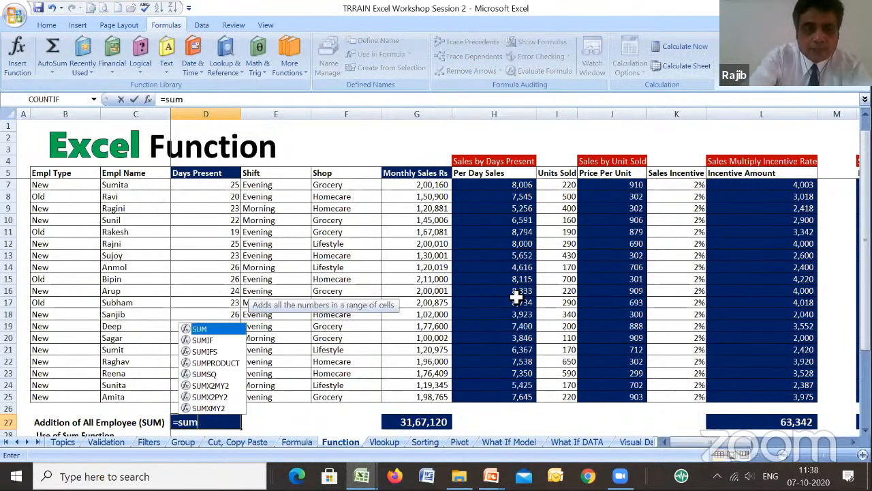
type("(")
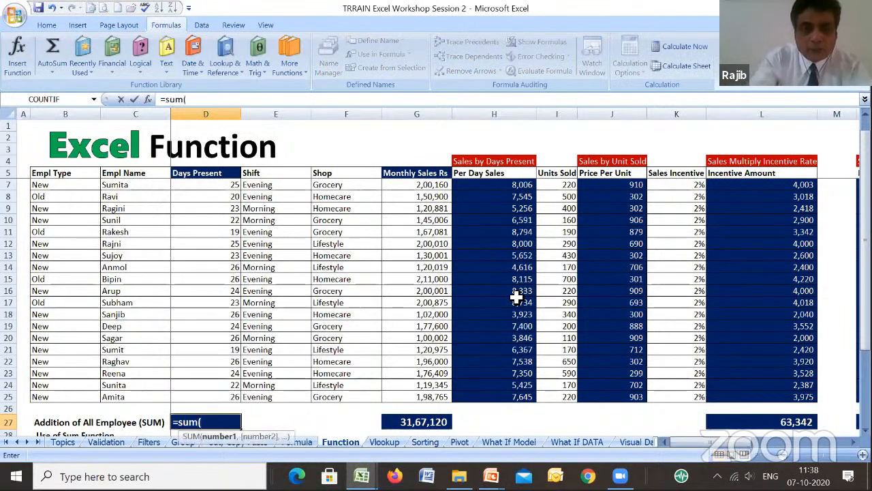
key("Up")
key("Up")
key("shift+Up")
key("shift+Up")
key("shift+Up")
key("shift+Up")
key("shift+Up")
key("shift+Up")
key("shift+Up")
key("shift+Up")
key("shift+Up")
key("shift+Up")
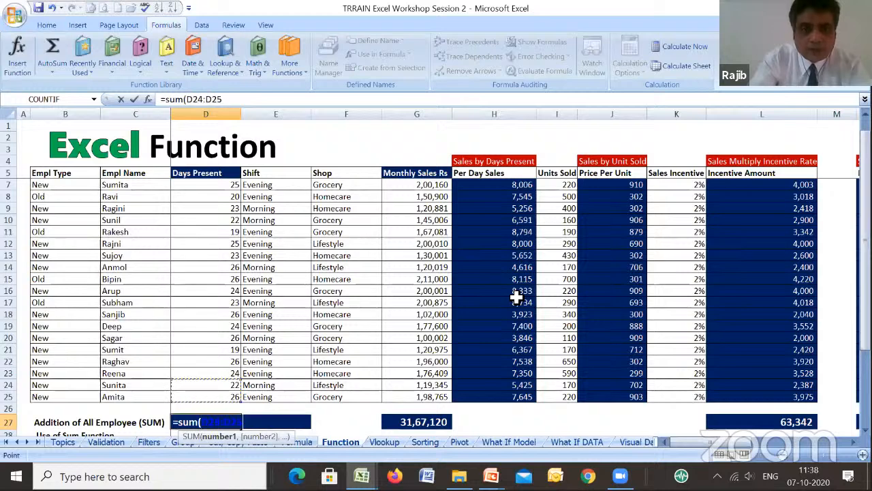
key("shift+Up")
key("shift+Up")
key("shift+Up")
key("shift+Up")
key("shift+Up")
key("shift+Up")
key("shift+Up")
key("shift+Up")
key("shift+Up")
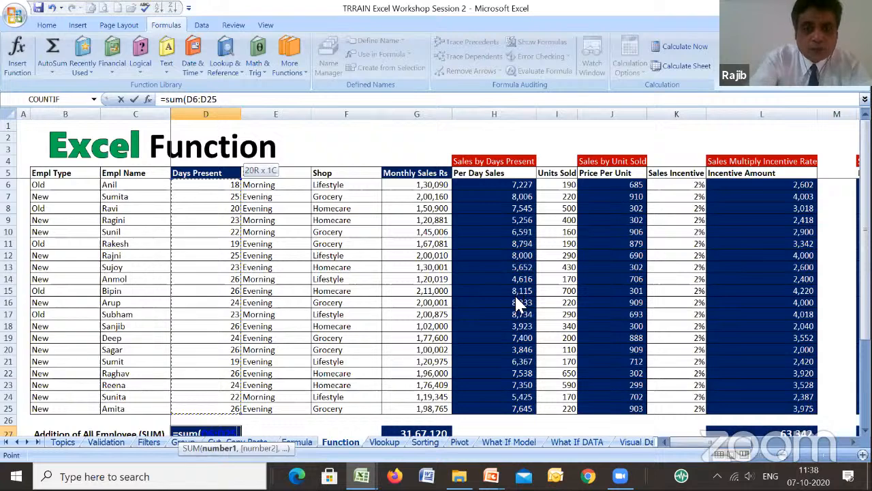
type(")")
key("Return")
key("Up")
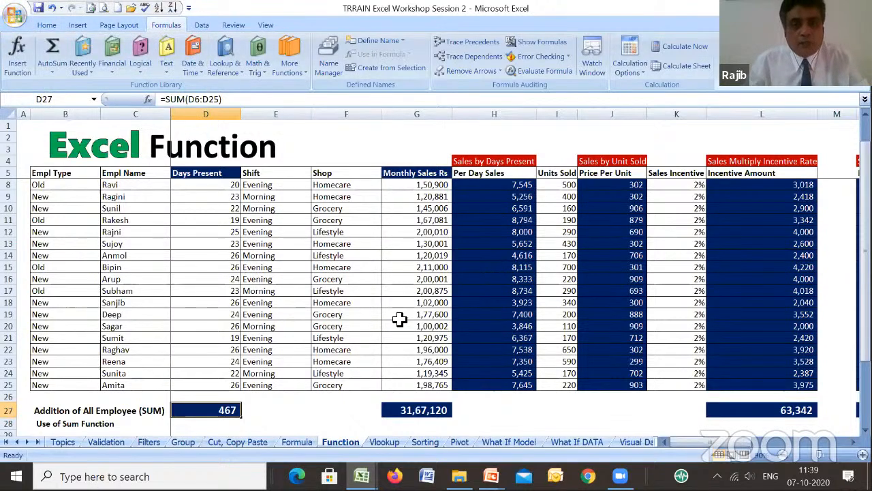
- Examine the SUM formulas of the Monthly Sales total in G27 and the Incentive Amount total in L27
left_click(413, 411)
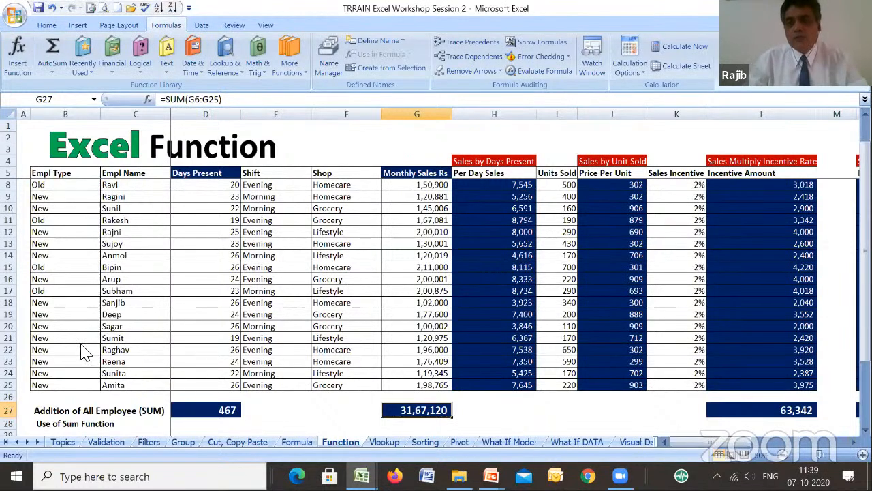
left_click(758, 410)
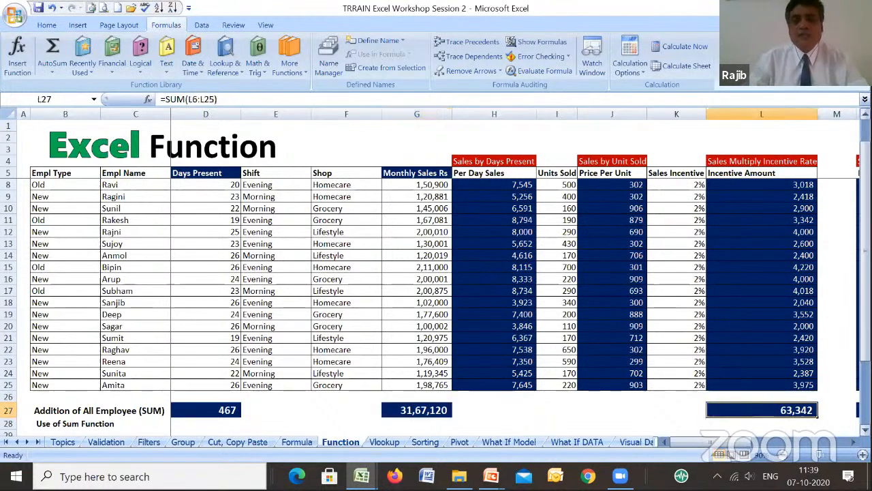
- View the arguments of the AVERAGE function in the Days Present average, D30, leaving the formula as is
scroll(436, 306, "down", 3)
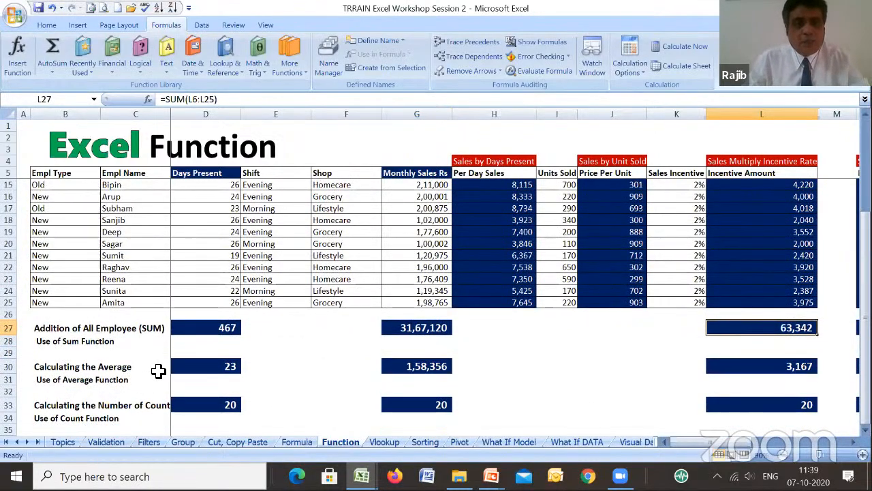
left_click(225, 368)
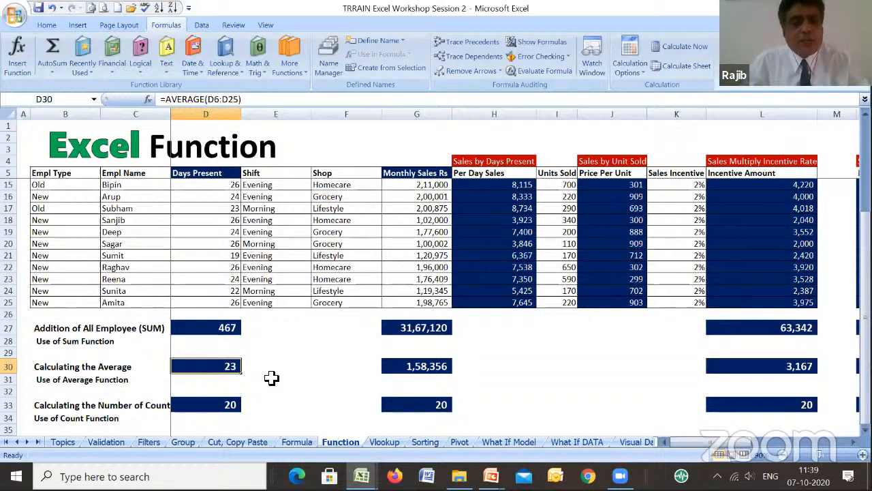
left_click(148, 99)
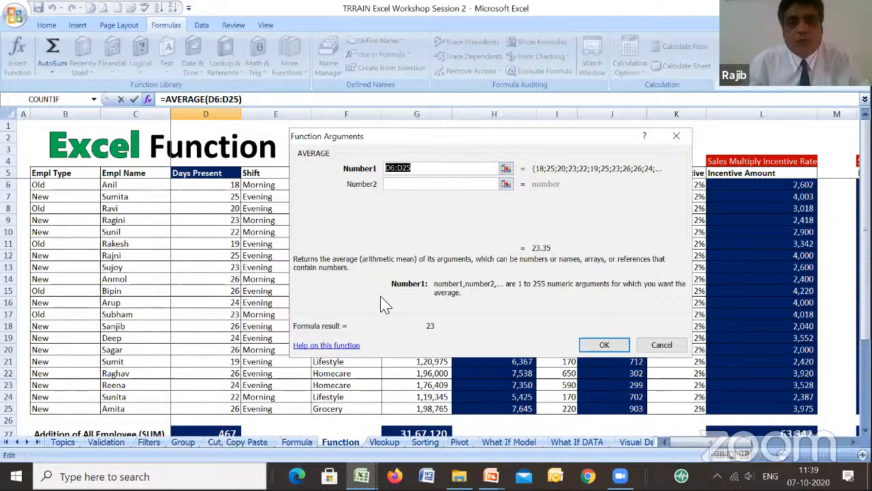
left_click(659, 348)
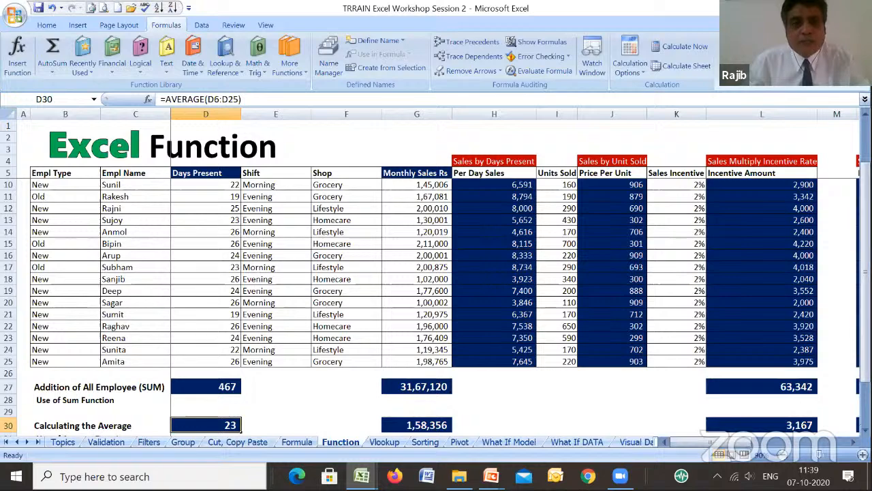
- View the arguments of the COUNT function in the Days Present count, D33, leaving the formula as is
scroll(436, 298, "down", 2)
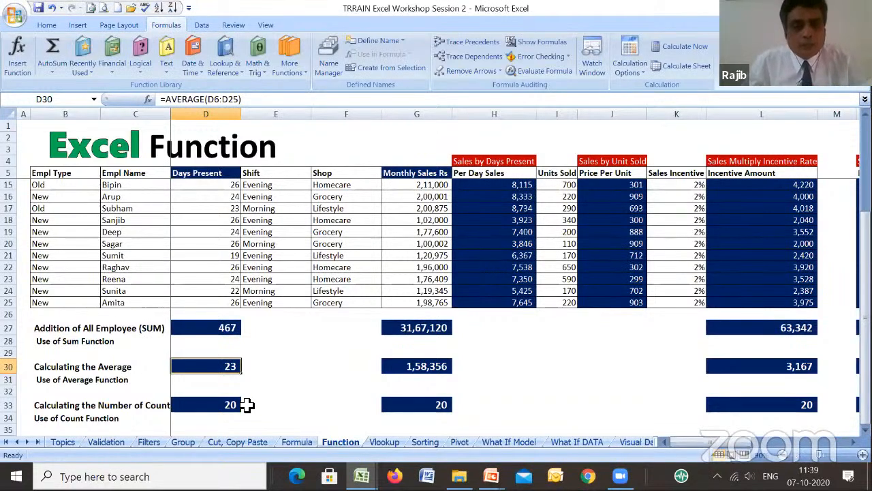
left_click(220, 407)
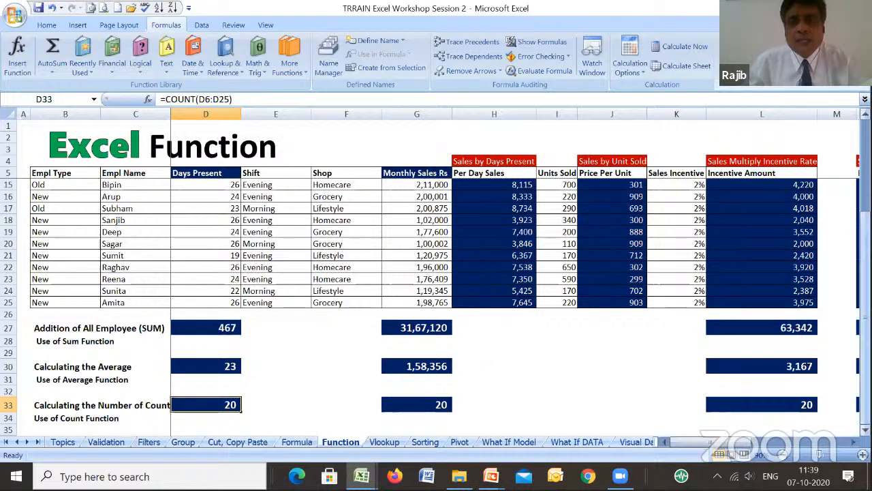
mouse_move(866, 268)
left_mouse_down()
mouse_move(865, 176)
mouse_move(866, 280)
left_mouse_up()
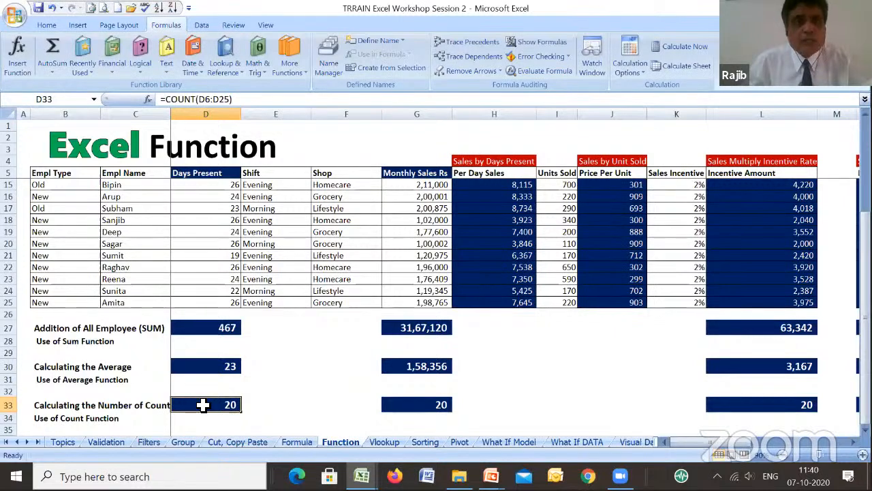
left_click(148, 100)
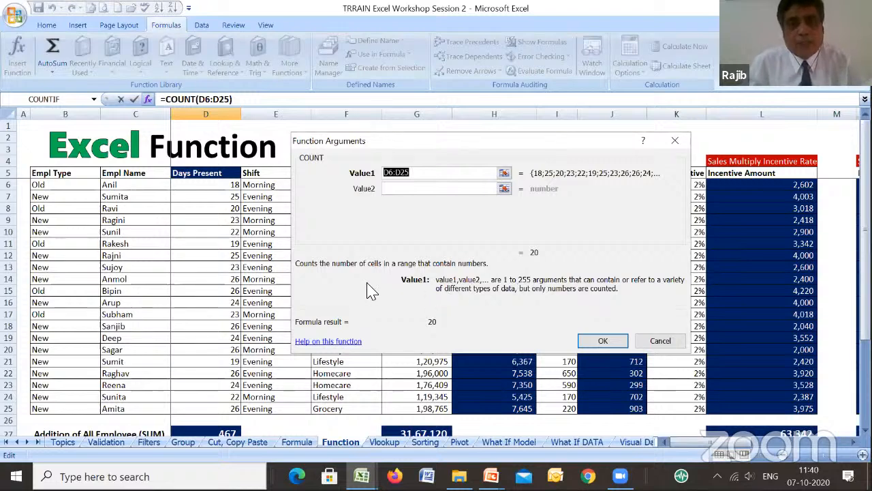
left_click(660, 341)
- View the arguments of the SUM function in D27 and the COUNT function in D33, leaving both formulas as they are
left_click(229, 350)
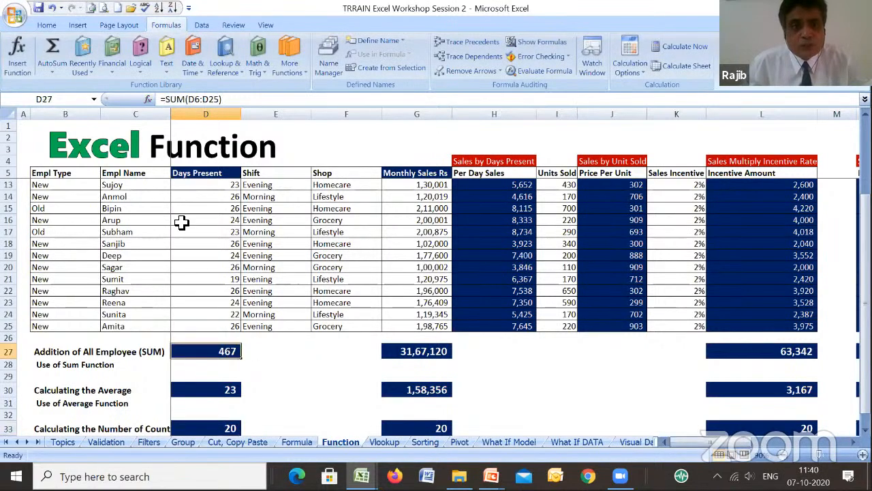
left_click(147, 99)
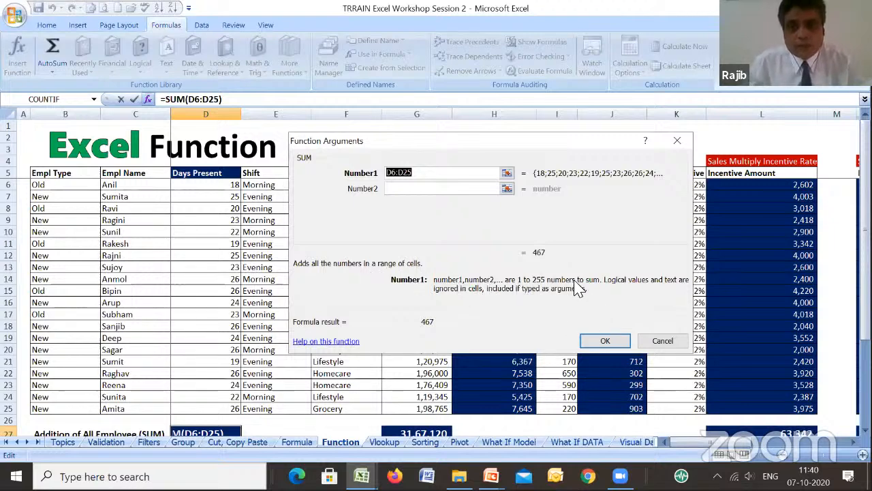
left_click(664, 342)
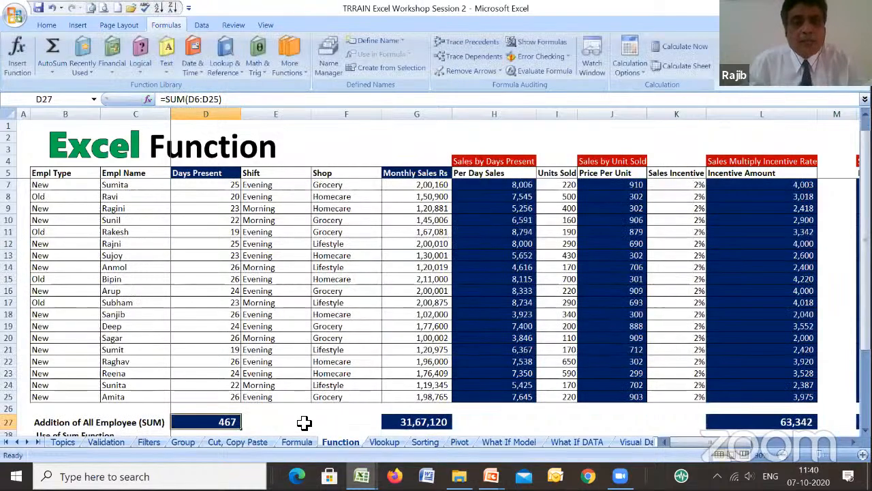
scroll(304, 423, "down", 2)
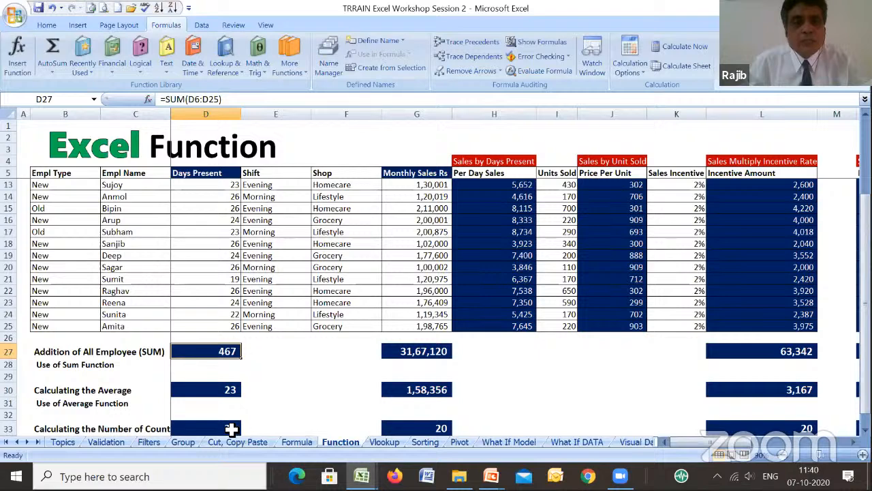
left_click(232, 428)
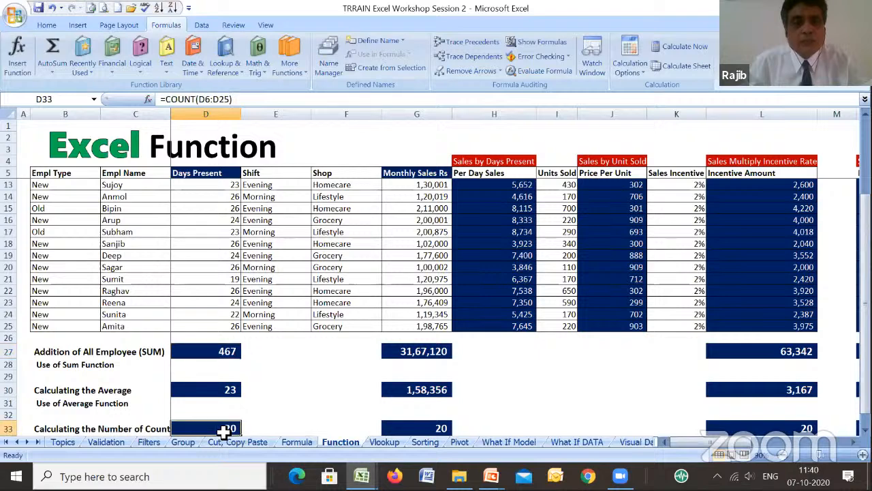
left_click(148, 100)
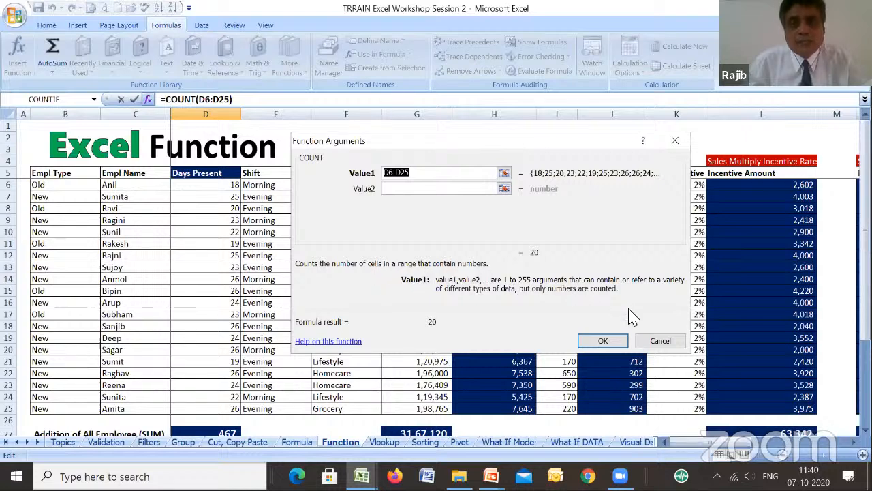
left_click(660, 343)
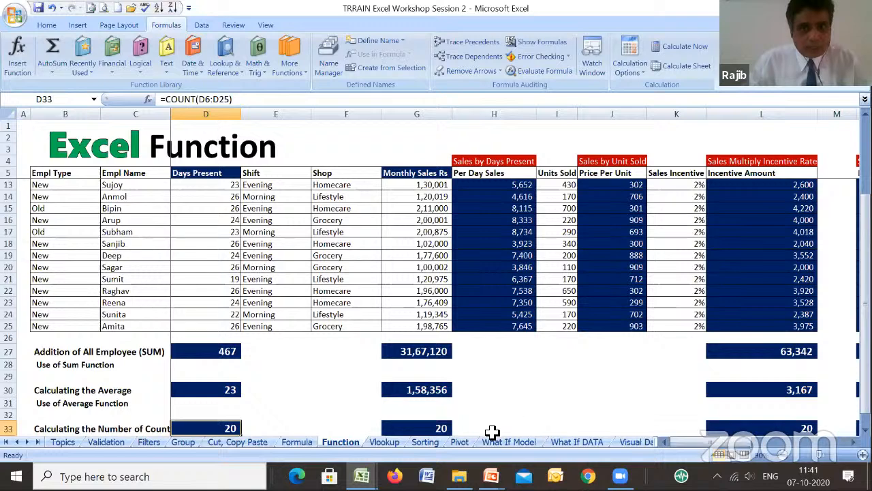
- Open the Vlookup sheet and examine the salary table, the horizontal employee table and the VLOOKUP formula in F8
left_click(390, 444)
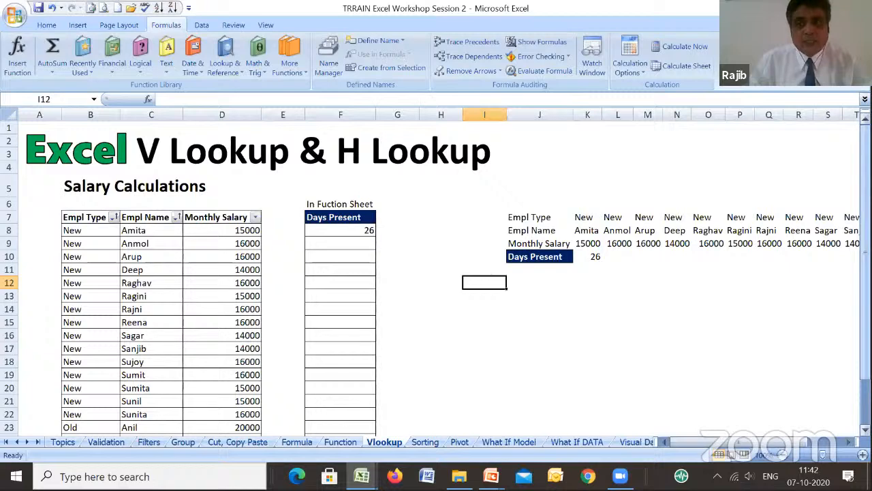
left_click_drag(866, 266, 866, 313)
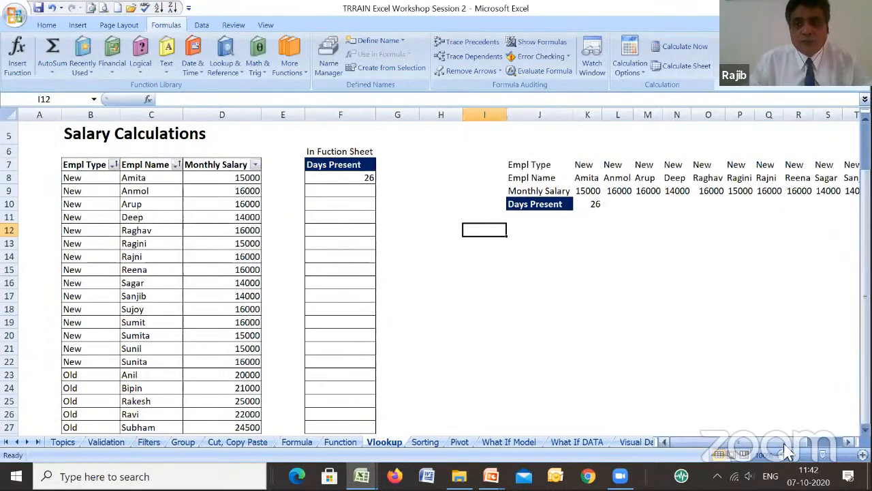
left_click_drag(784, 443, 837, 444)
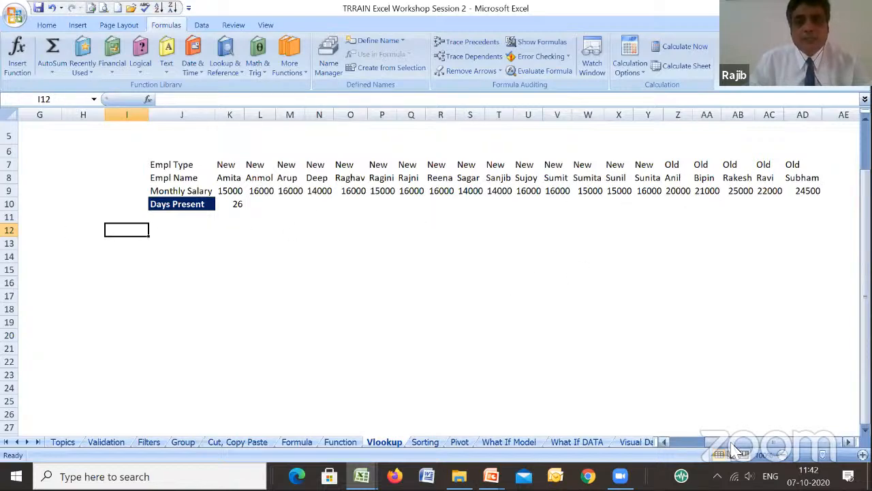
left_click_drag(739, 443, 697, 451)
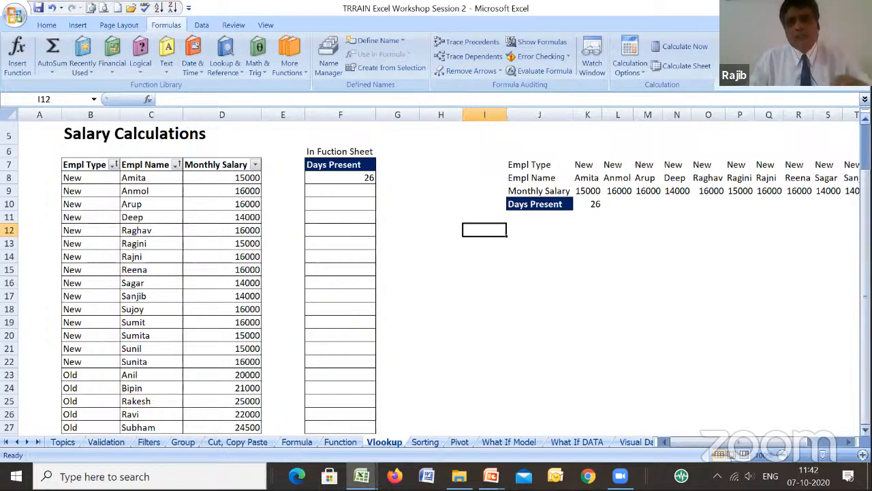
left_click_drag(866, 181, 865, 142)
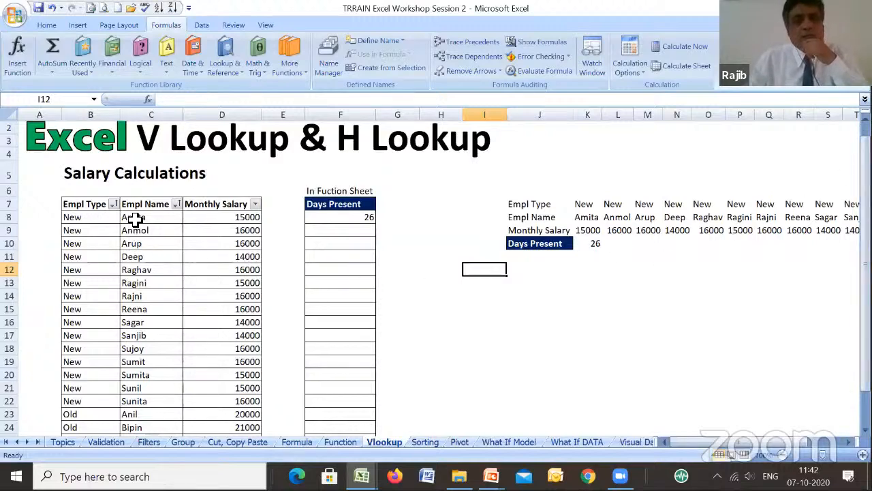
left_click(219, 217)
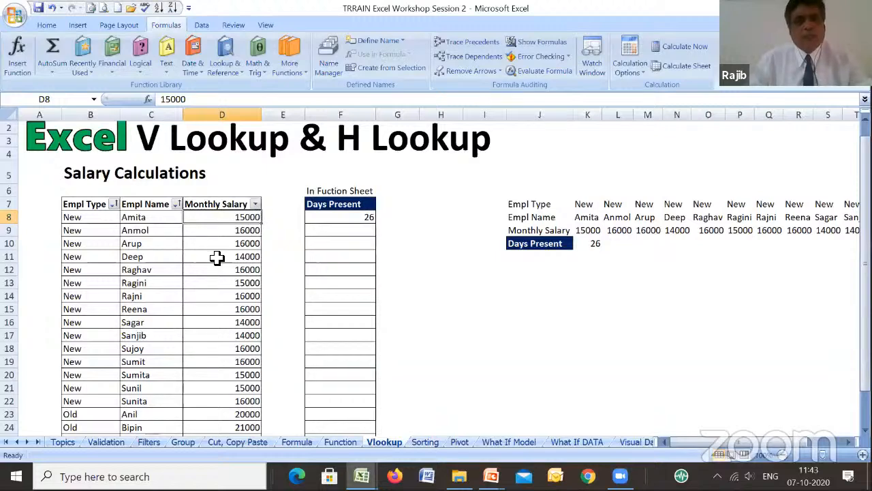
left_click(345, 217)
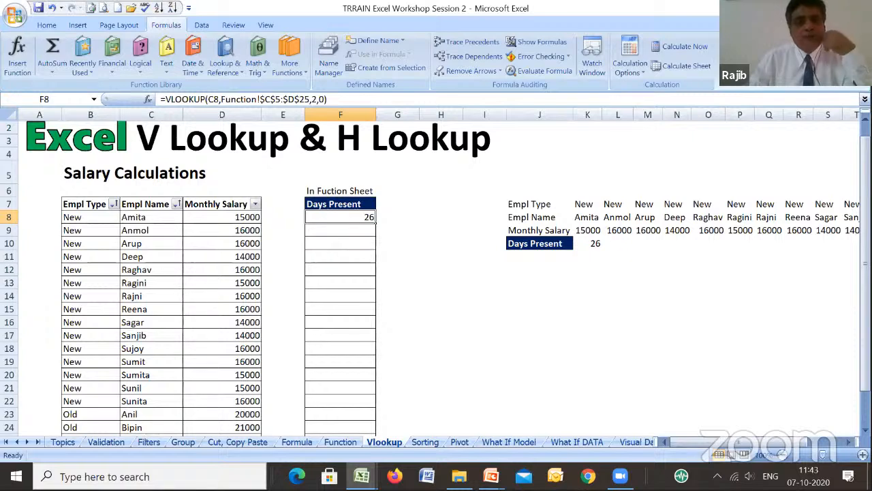
- Look up the first employee's Days Present on the Function sheet and enter 18 in F23 of the Vlookup sheet
left_click(345, 445)
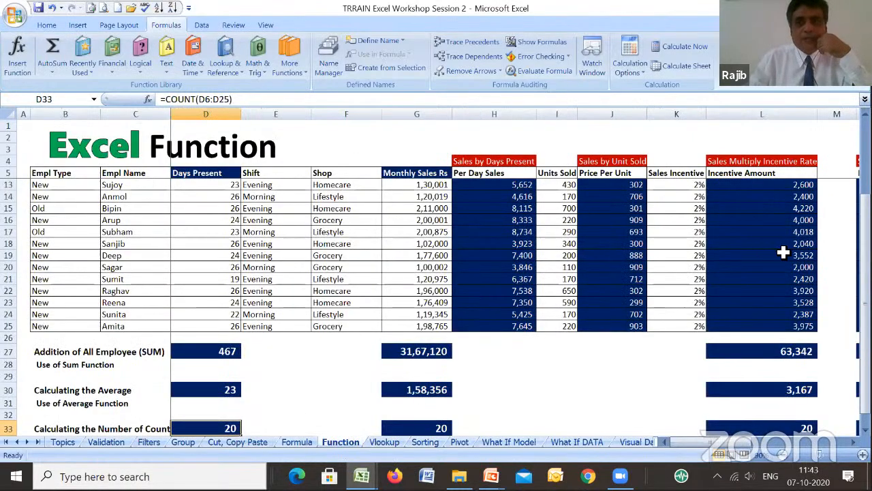
scroll(787, 191, "up", 3)
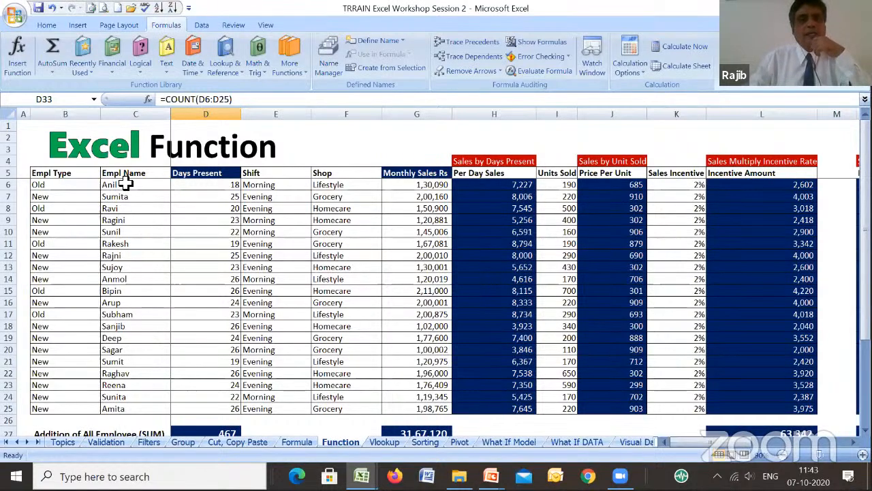
left_click(200, 184)
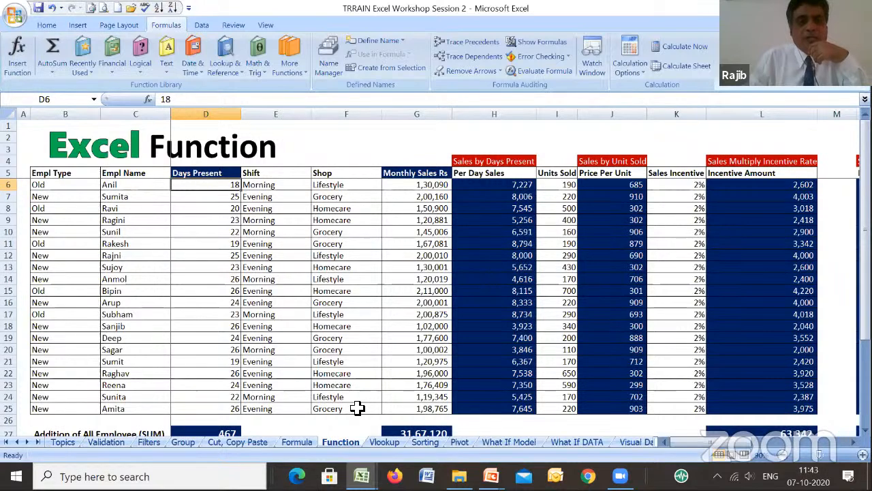
left_click(383, 443)
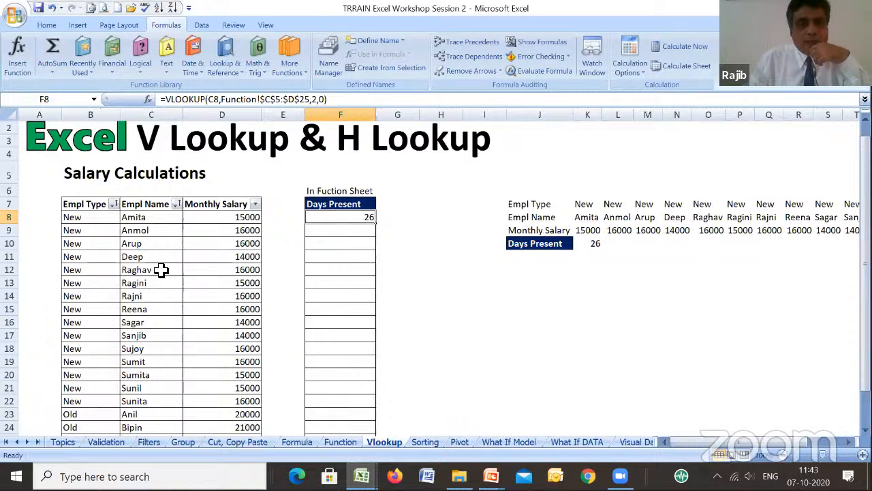
left_click(349, 420)
type("18")
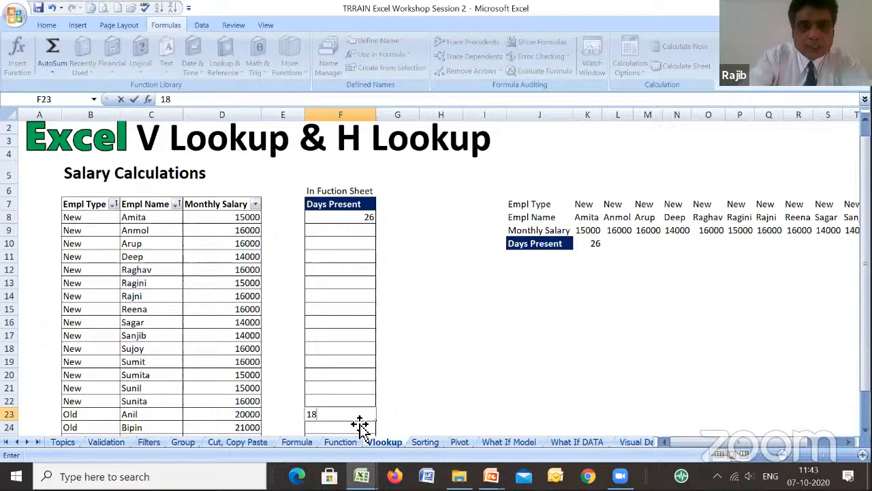
key("Return")
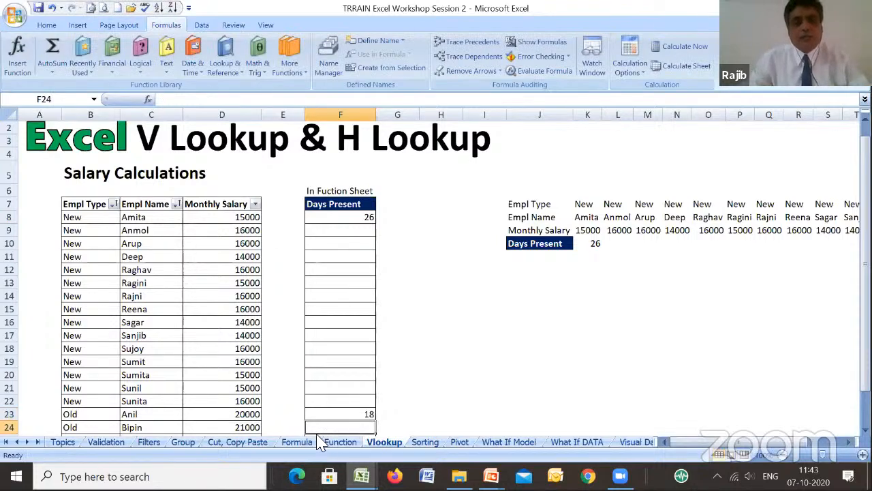
- View the Days Present column on the Formula sheet, and clear the manual entry in F23 of the Vlookup sheet
left_click(298, 442)
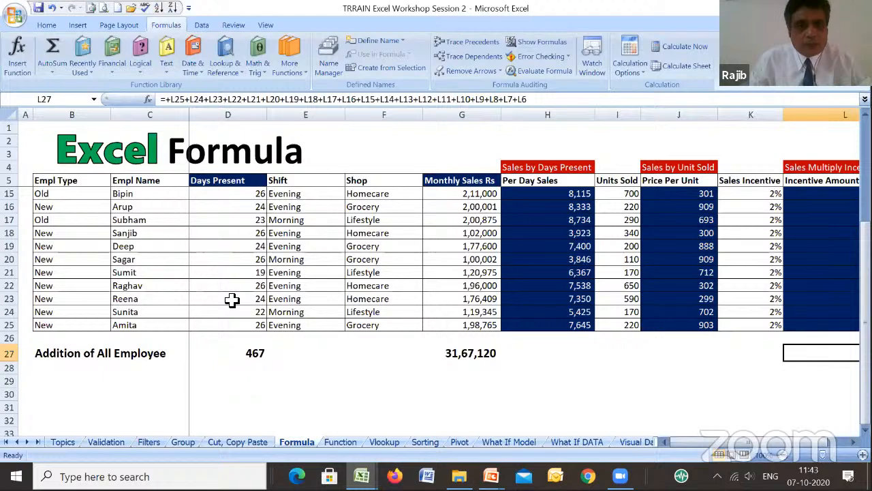
scroll(232, 300, "up", 3)
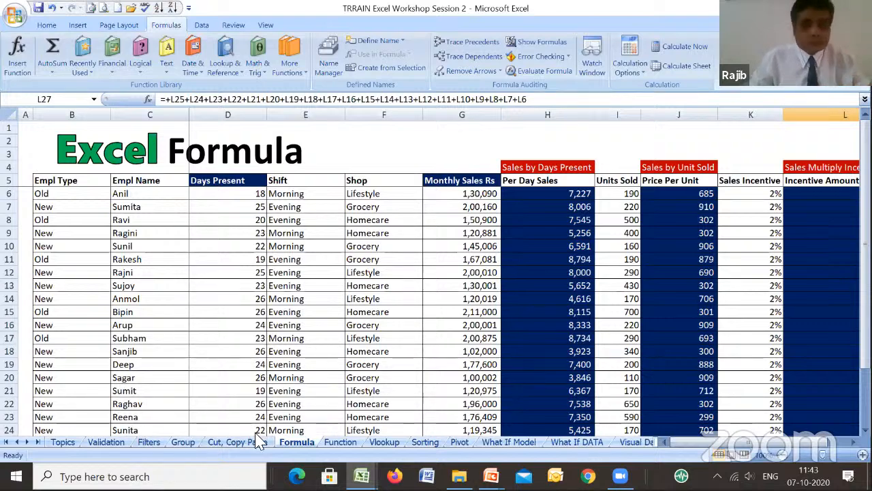
left_click(386, 443)
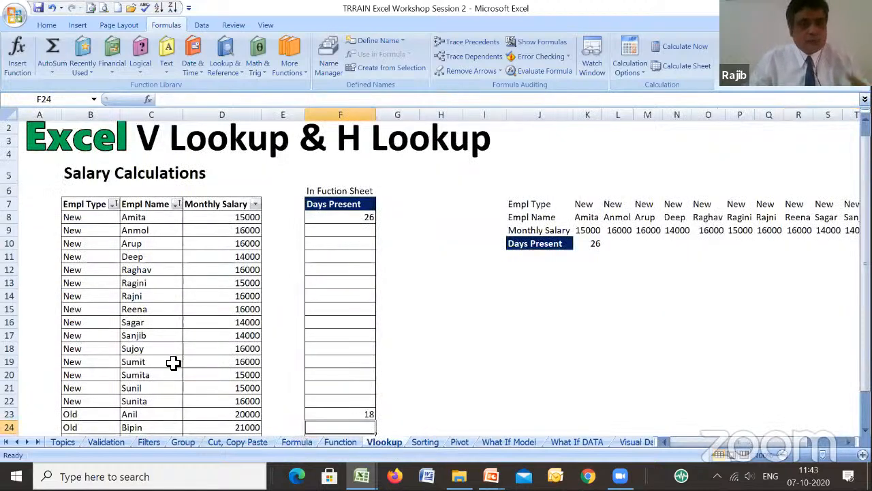
left_click(359, 416)
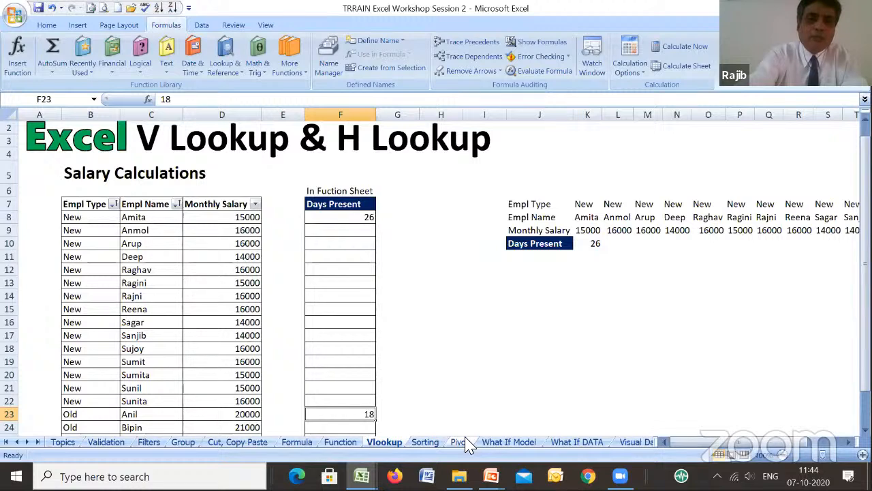
key("Delete")
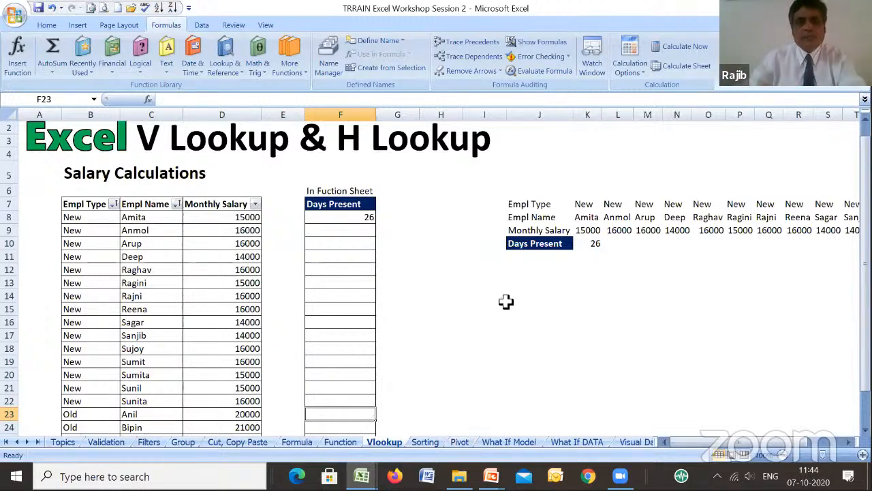
- Review the VLOOKUP arguments of F8 against the Function sheet's table, and accept them with Function! as the lookup value
key("ctrl+Up")
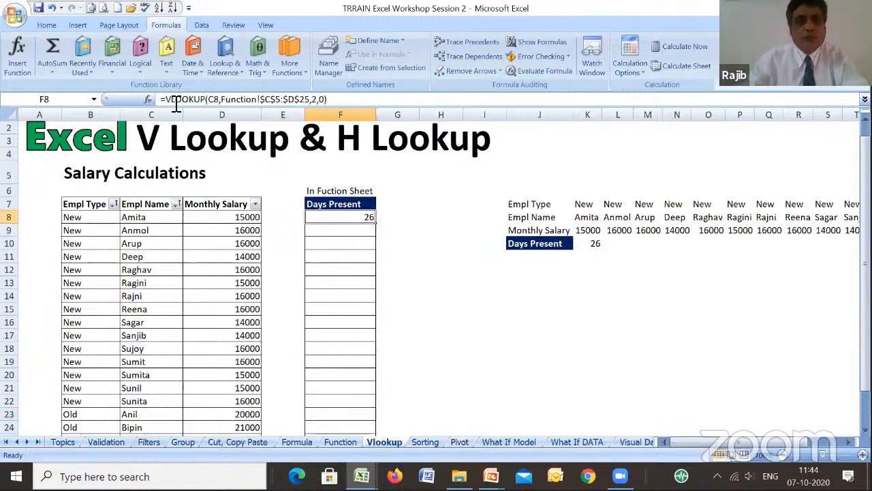
left_click(147, 99)
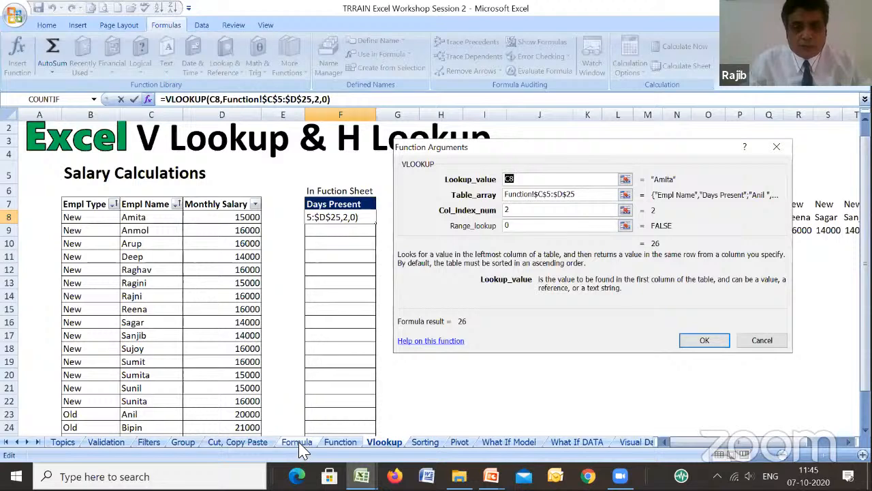
left_click(343, 443)
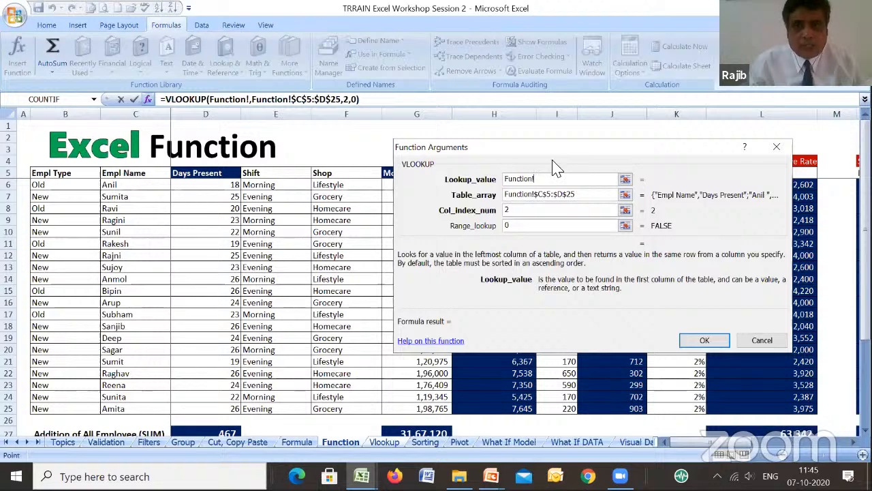
left_click_drag(640, 154, 709, 137)
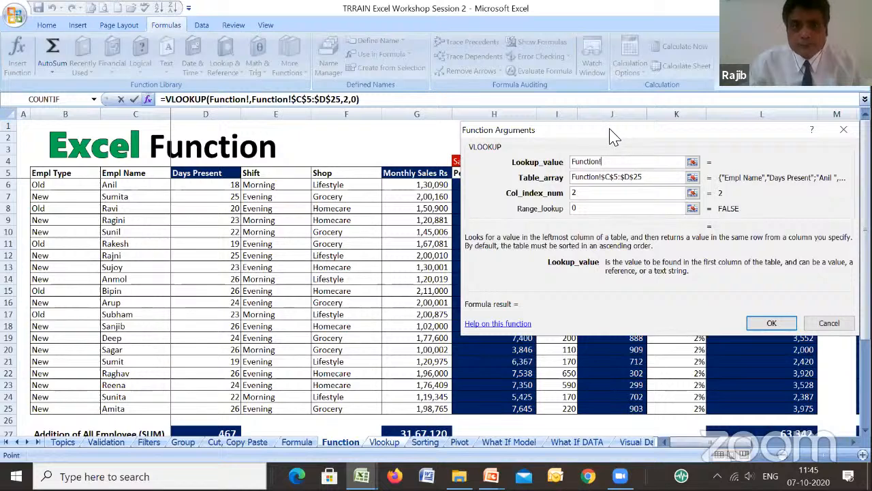
left_click_drag(611, 134, 203, 195)
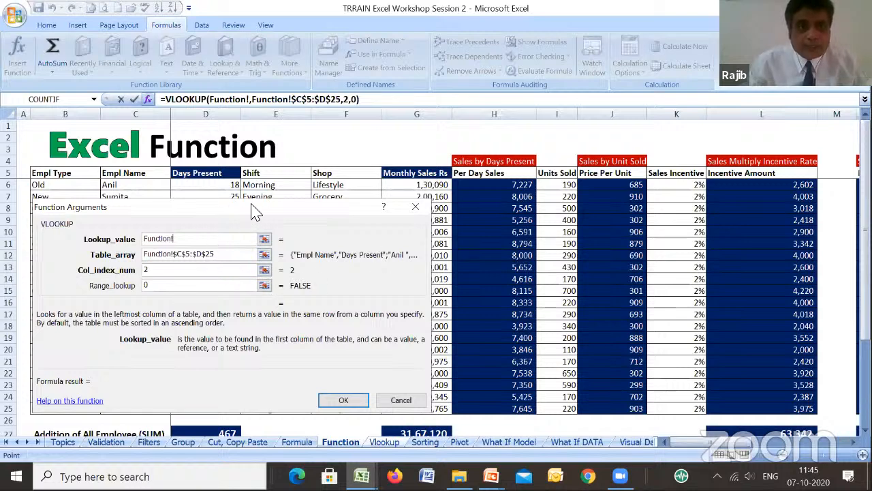
left_click_drag(252, 204, 557, 151)
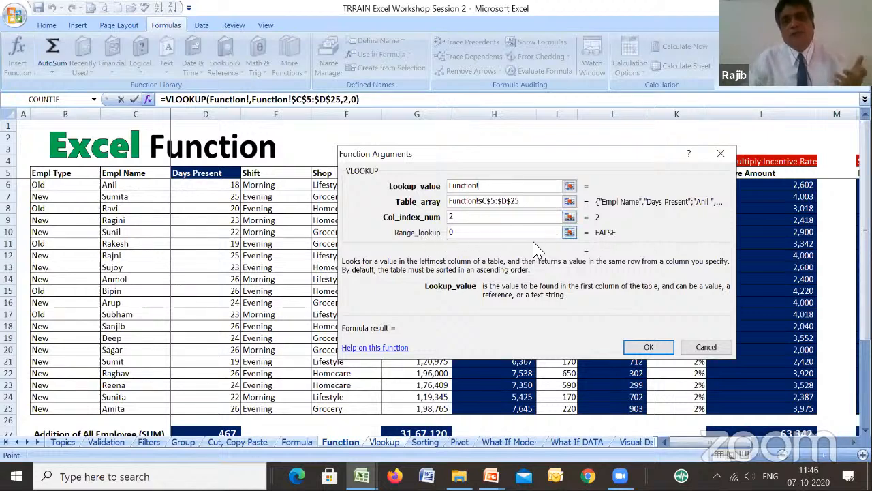
left_click(649, 347)
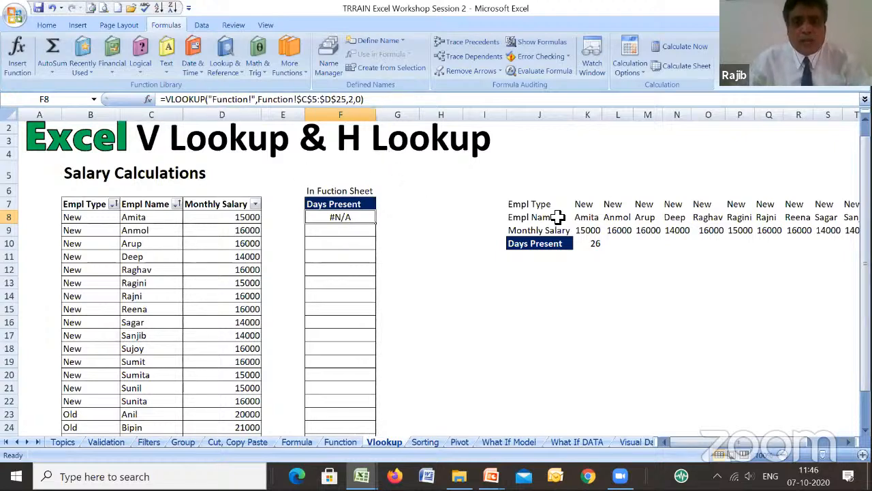
- Clear F8 on the Vlookup sheet and insert the VLOOKUP function there from the most recently used functions
key("Delete")
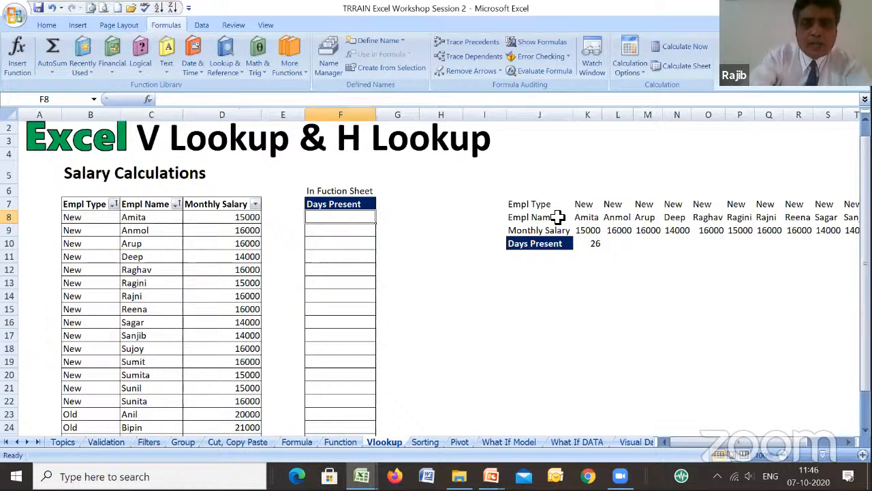
left_click(148, 99)
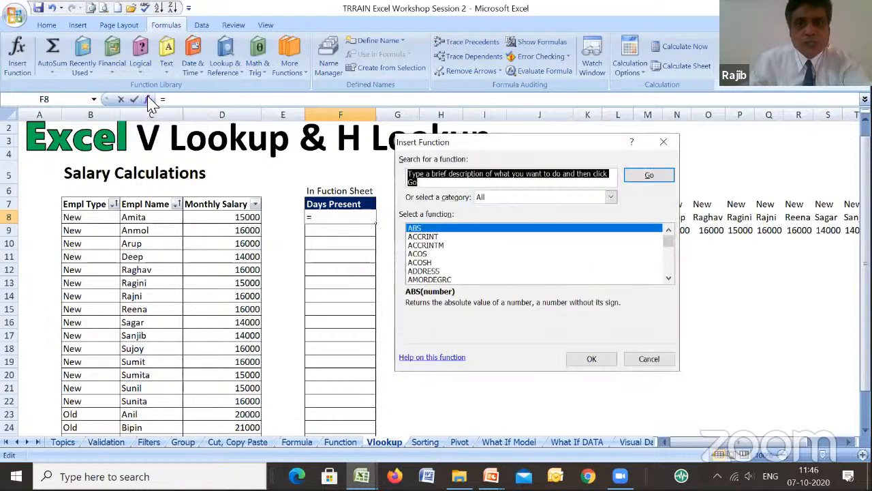
left_click(611, 197)
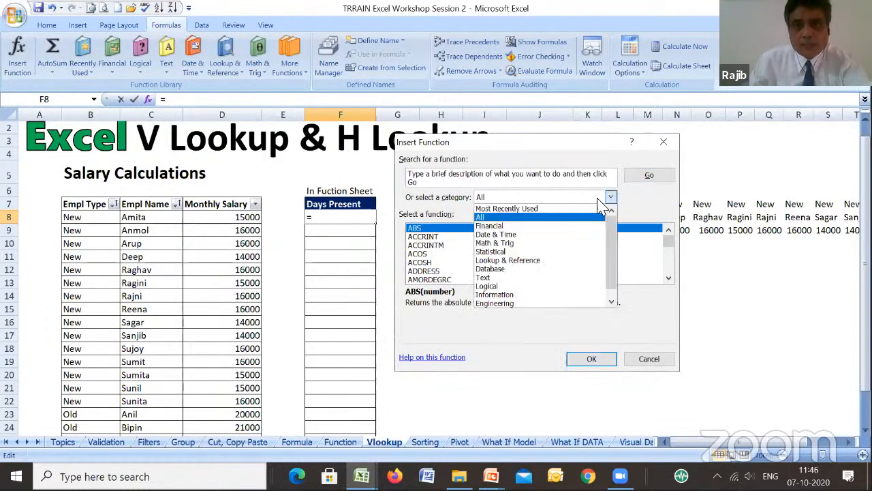
left_click(535, 209)
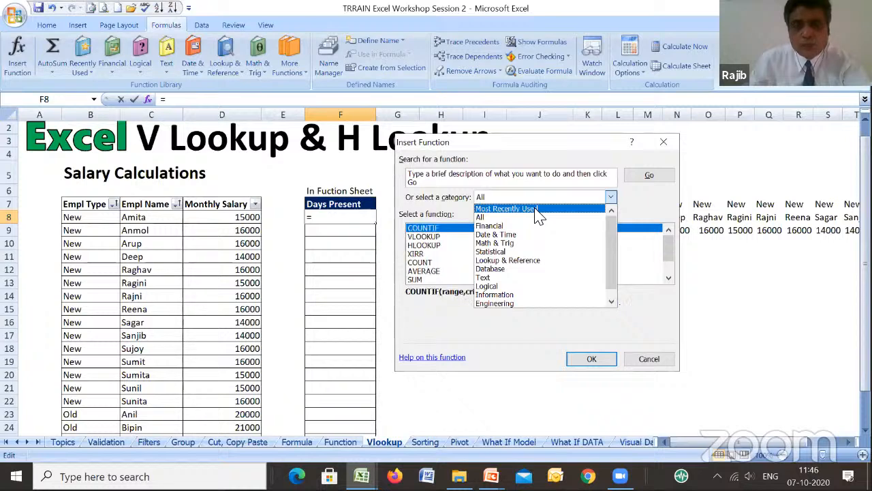
left_click(435, 237)
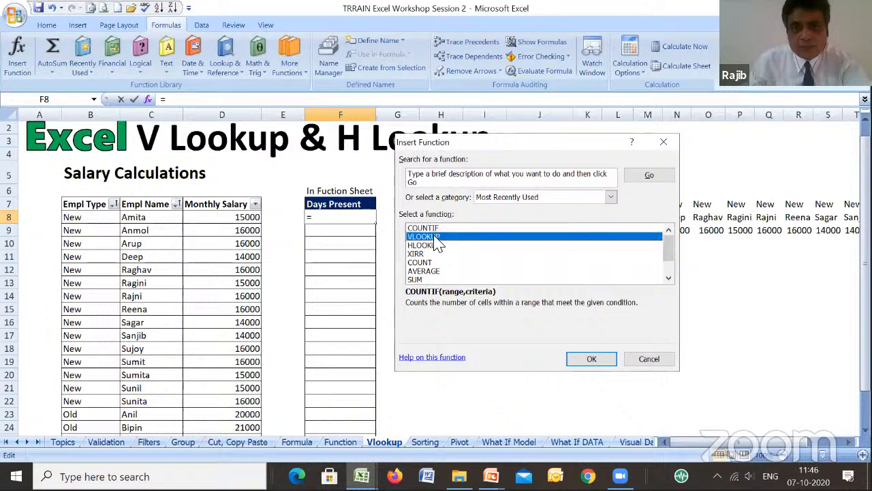
left_click(604, 358)
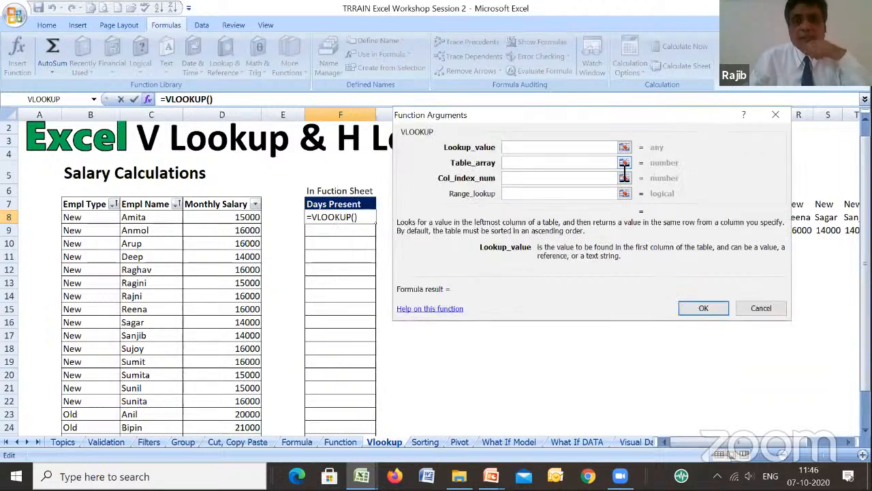
- Set the VLOOKUP lookup value to C8 and the table array to C5:D25 on the Function sheet
left_click(146, 218)
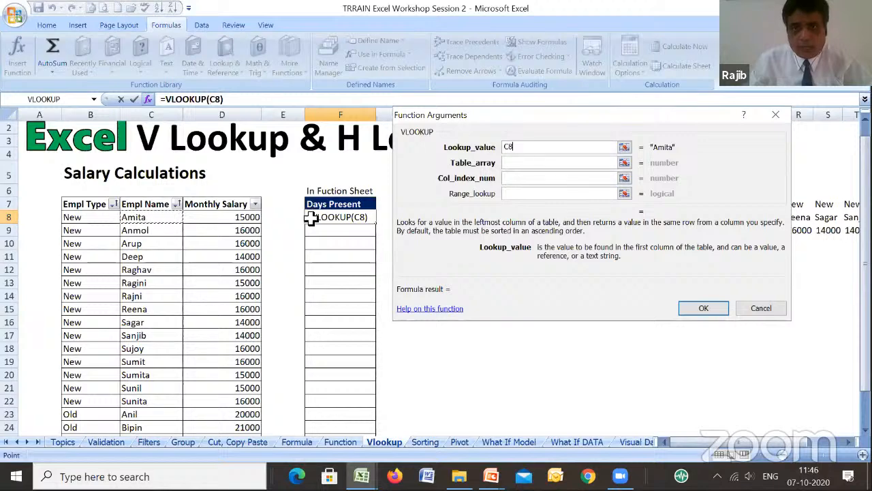
left_click(544, 167)
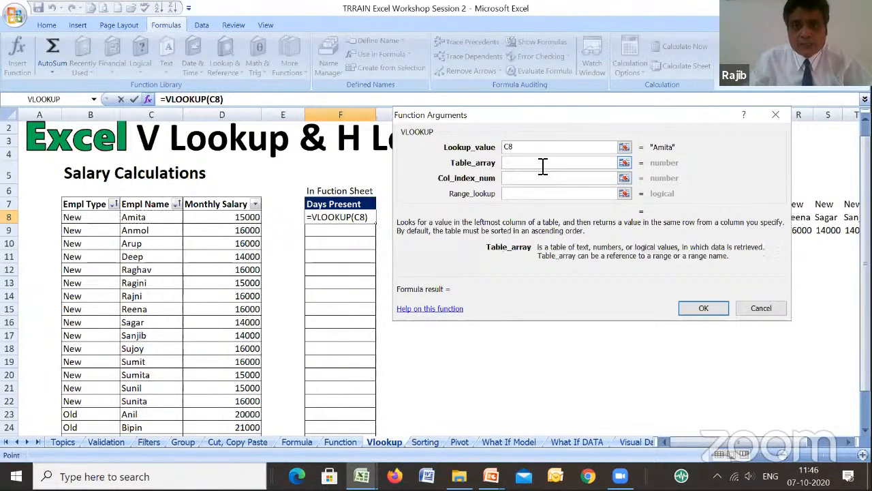
left_click(339, 442)
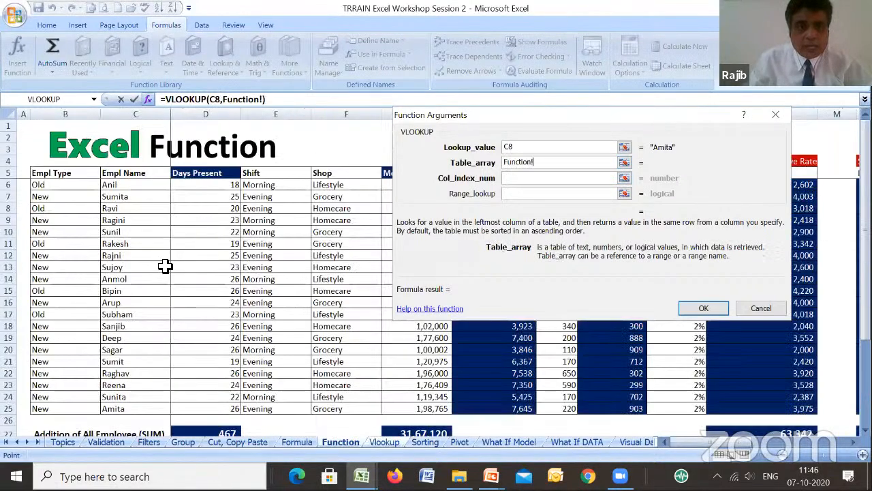
left_click(125, 176)
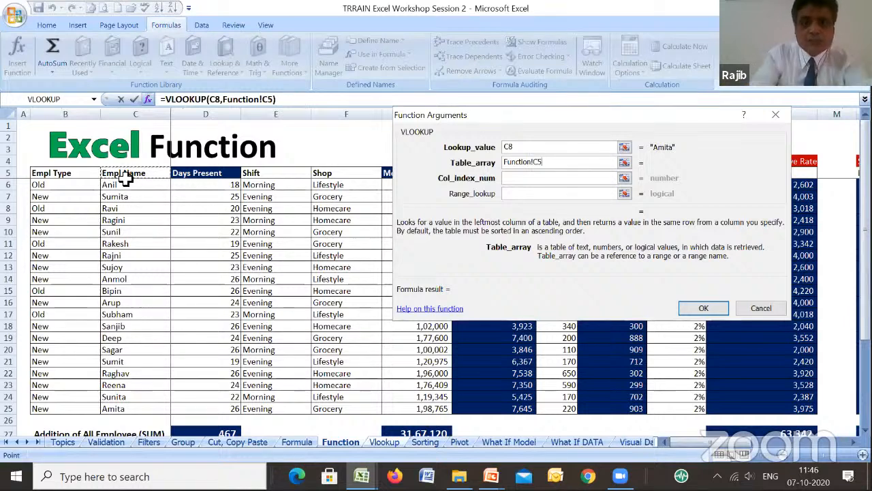
key("shift+Right")
key("shift+Down")
key("shift+Down")
key("shift+Down")
key("shift+Down")
key("shift+Down")
key("shift+Down")
key("shift+Down")
key("shift+Down")
key("shift+Down")
key("shift+Down")
key("shift+Down")
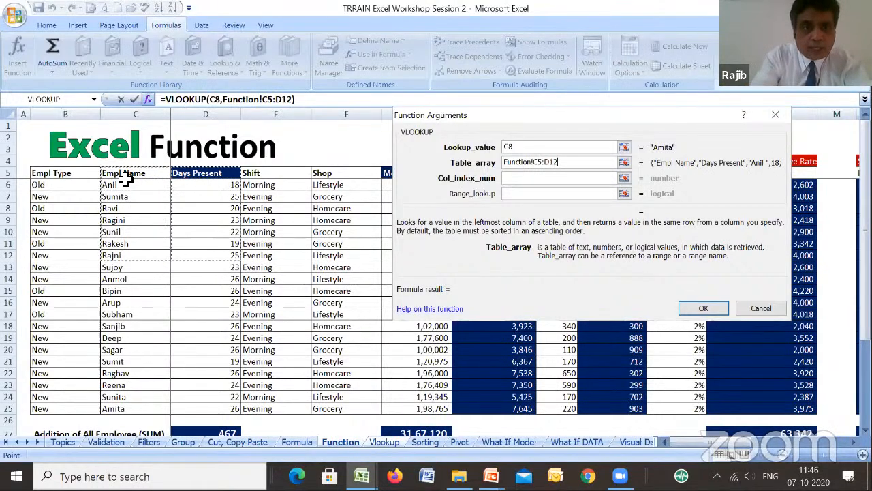
key("shift+Down")
key("shift+Down")
key("shift+Down")
key("shift+Down")
key("shift+Down")
key("shift+Down")
key("shift+Down")
key("shift+Down")
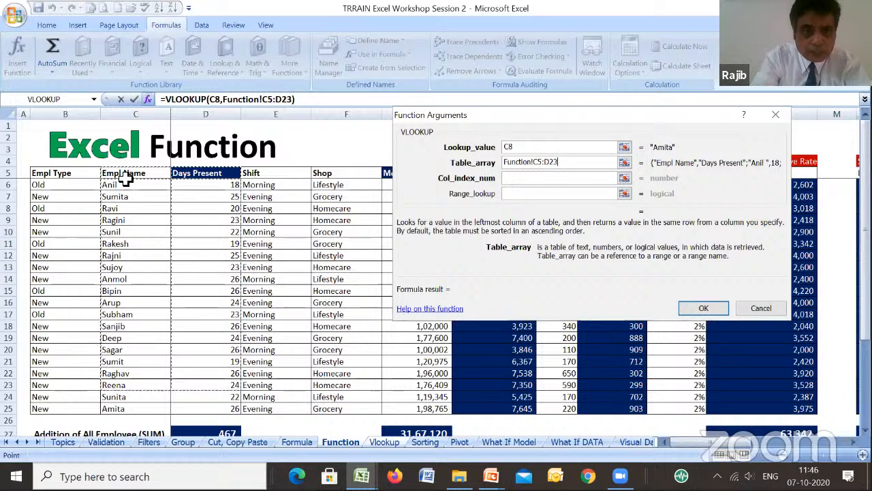
key("shift+Down")
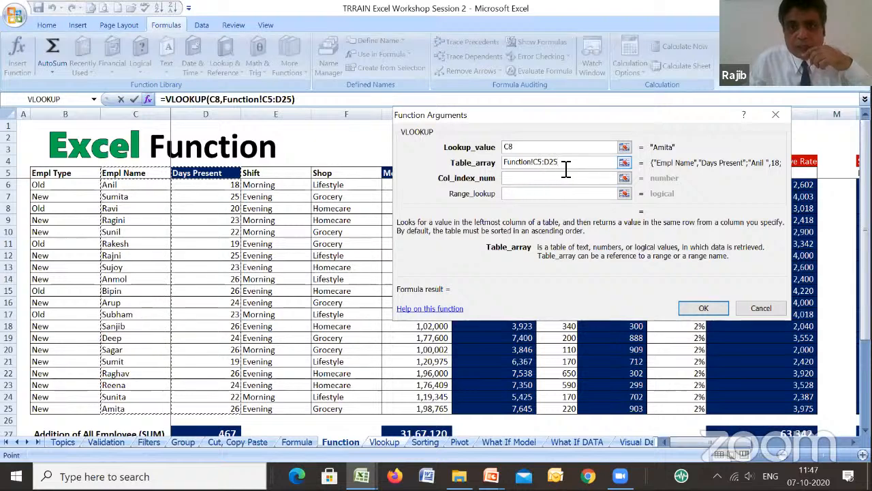
- Set the VLOOKUP column index number to 2 and the range lookup to 0, and accept the formula in F8
left_click(523, 180)
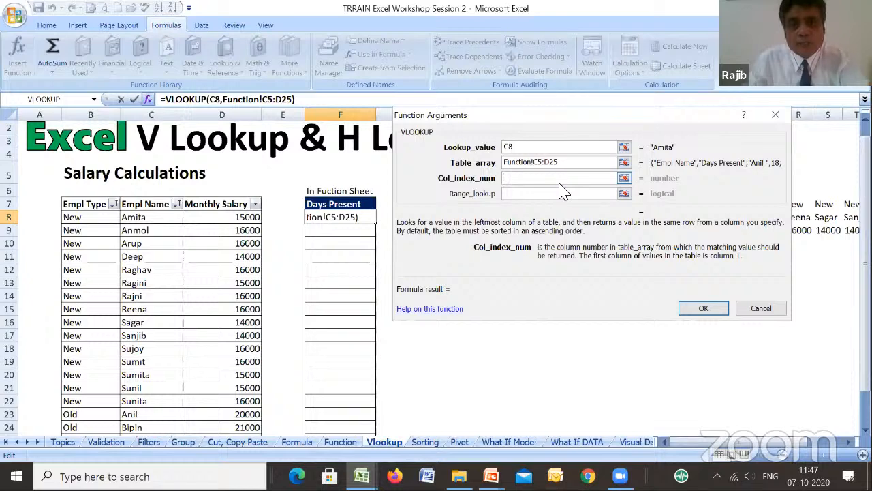
type("2")
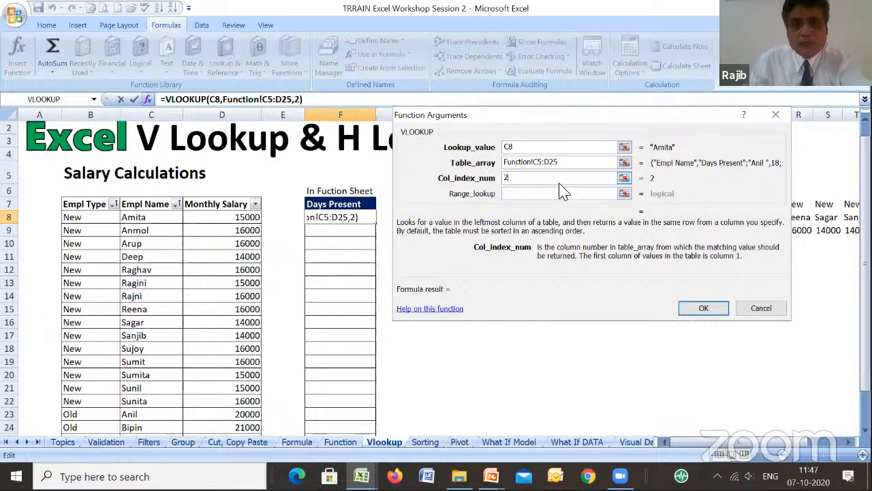
left_click(526, 195)
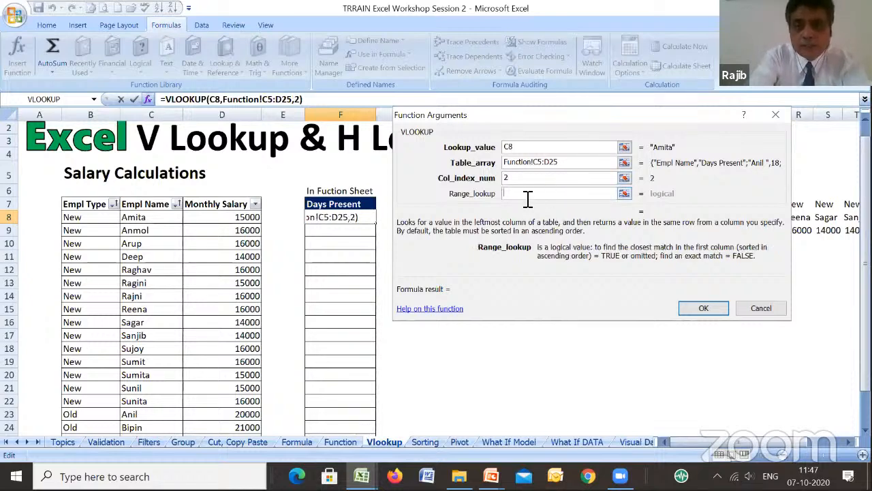
type("0")
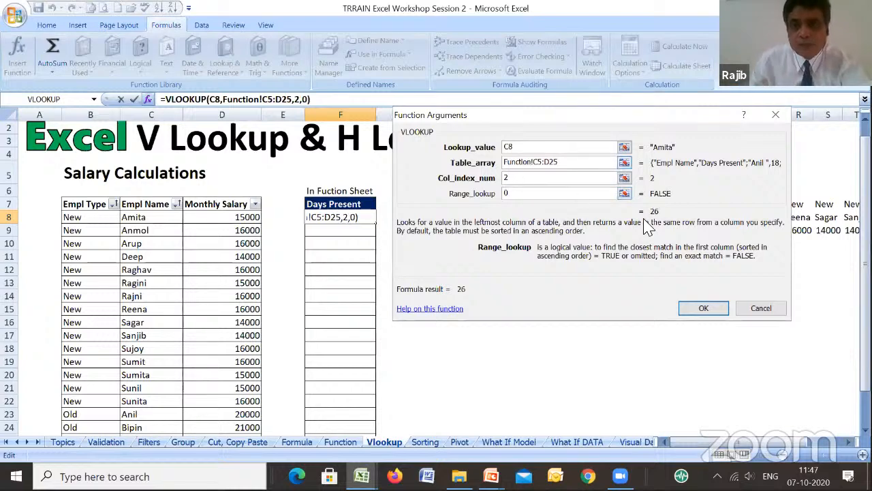
left_click(704, 309)
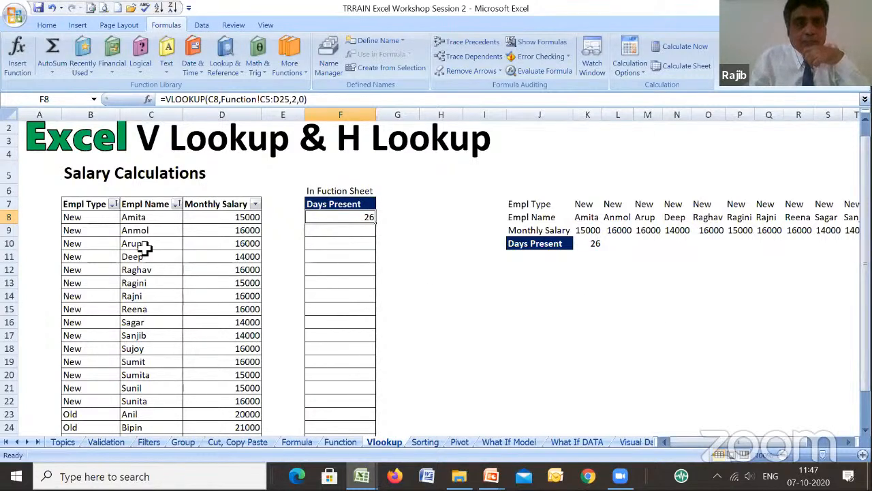
- Add filters to the employee table's header row 5 on the Function sheet
left_click(341, 442)
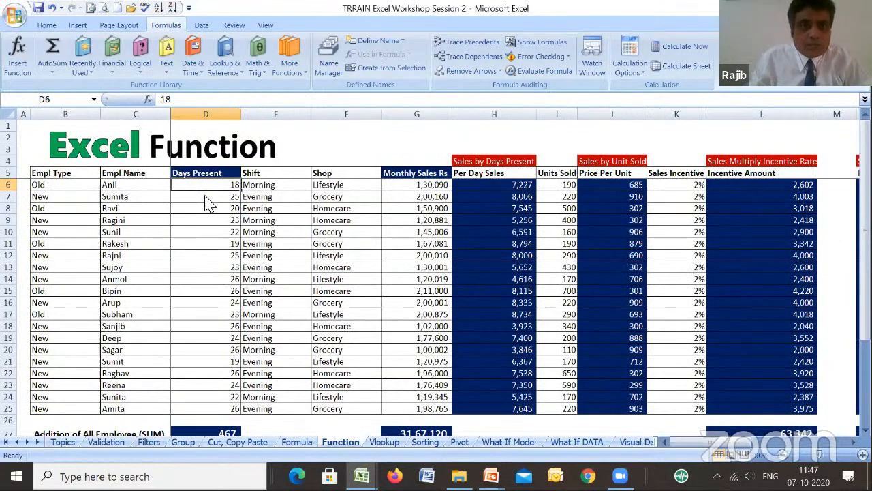
left_click(45, 172)
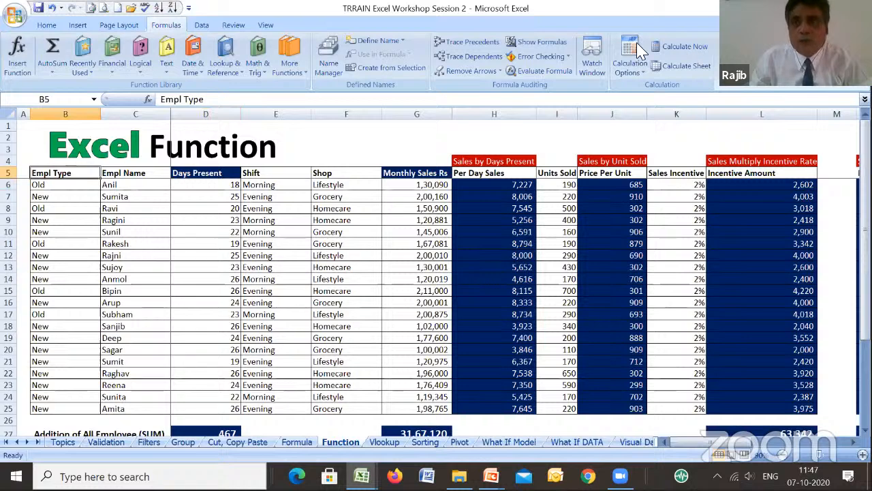
left_click(46, 25)
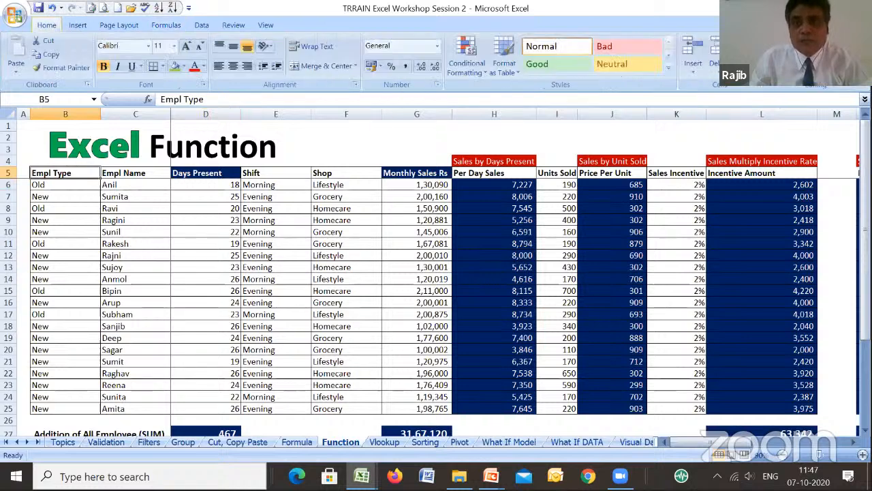
left_click(838, 65)
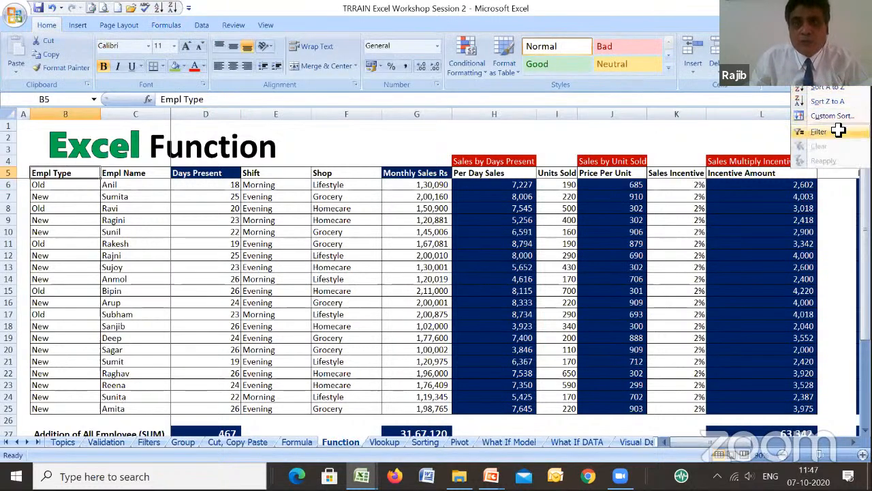
left_click(838, 131)
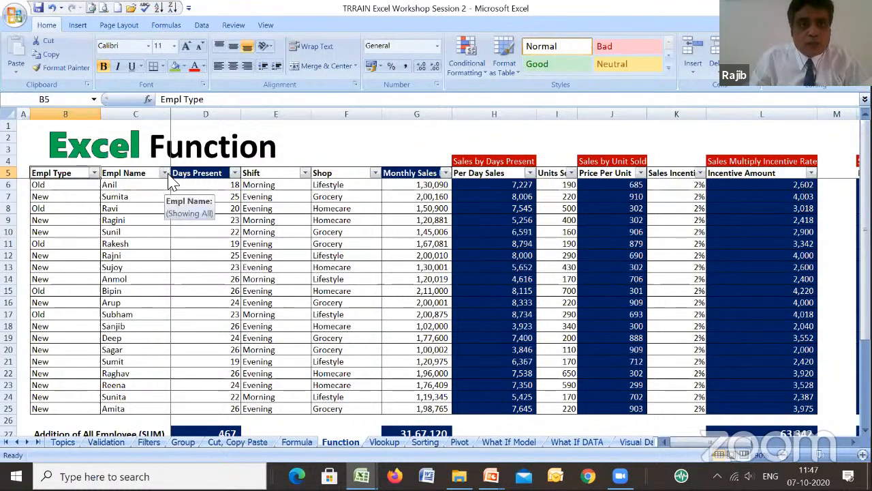
- Filter the Empl Name column to only the employee looked up in F8, and check that employee's Days Present
left_click(167, 174)
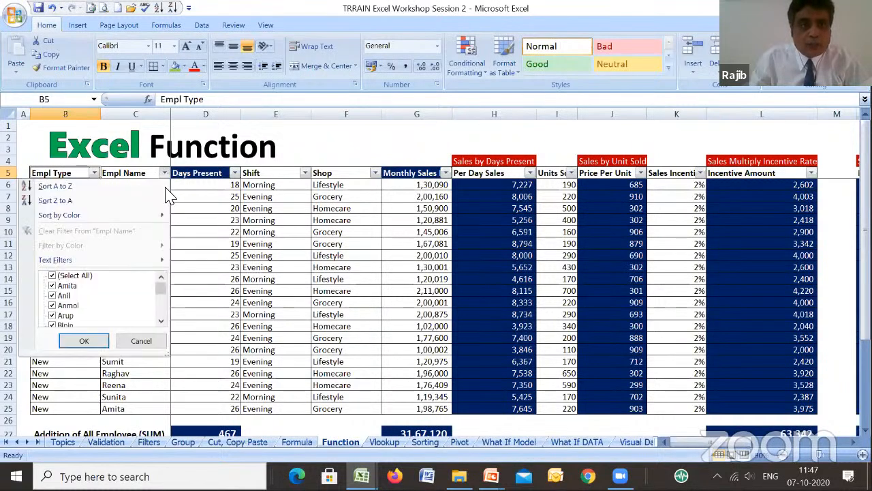
left_click(53, 275)
left_click(52, 285)
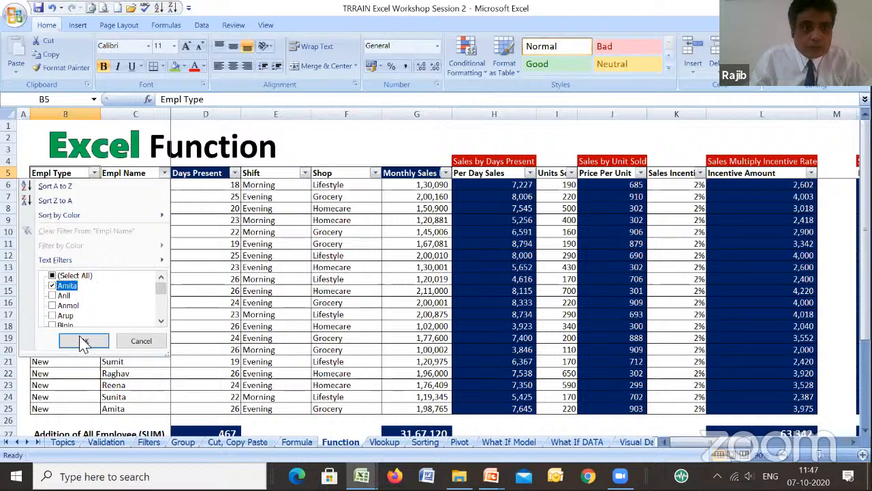
left_click(84, 341)
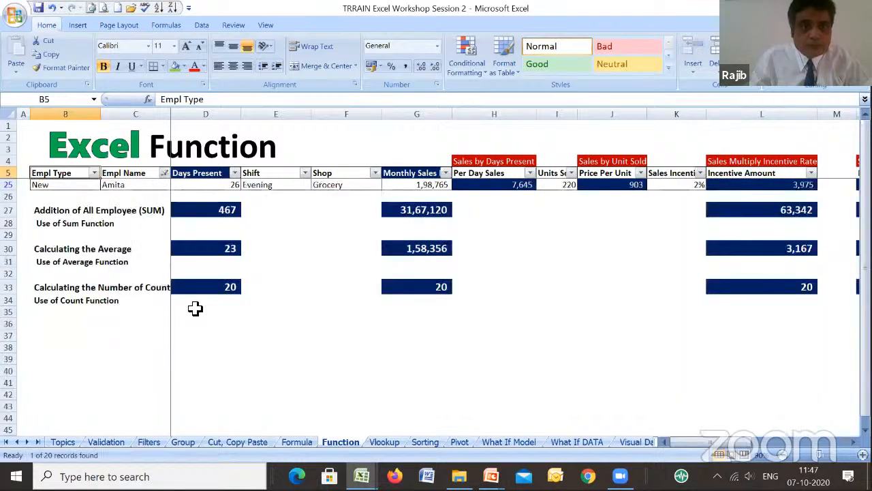
left_click(213, 185)
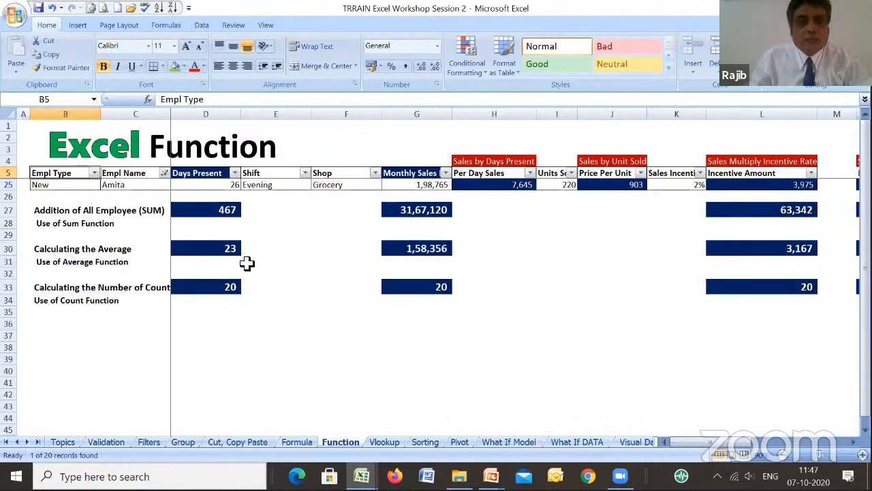
- Copy the VLOOKUP formula from F8 to F9 on the Vlookup sheet
left_click(382, 444)
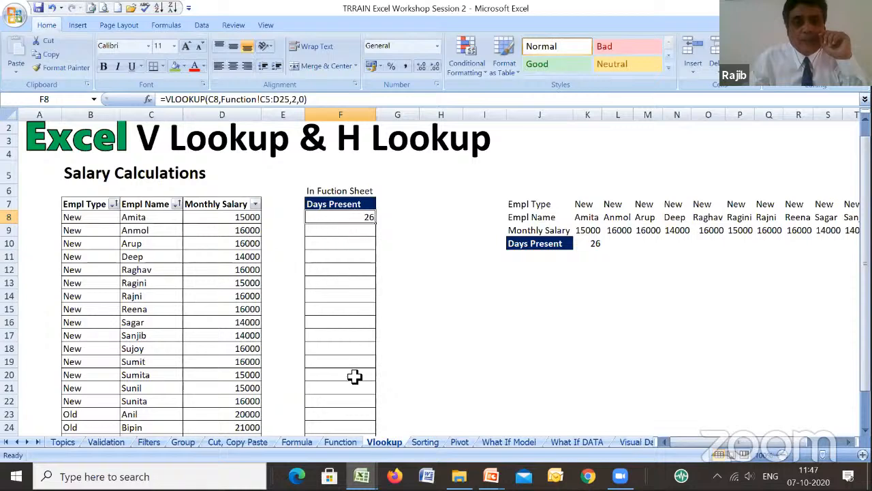
left_click_drag(865, 296, 865, 318)
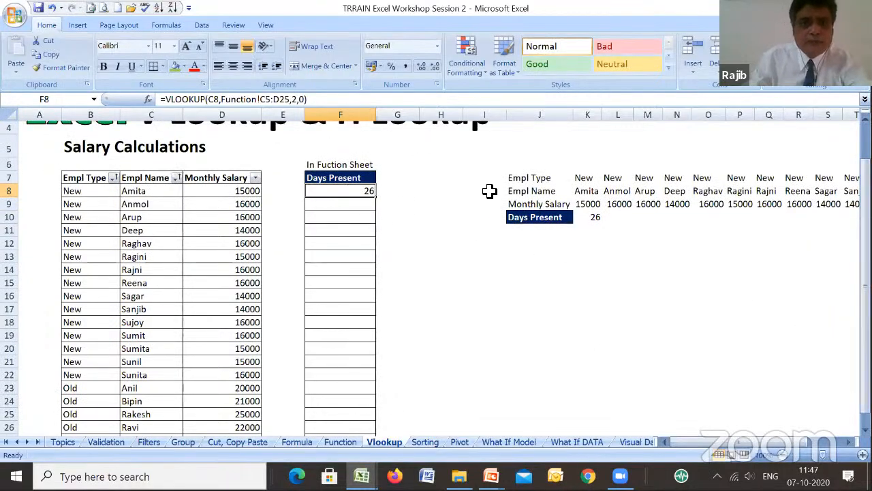
key("ctrl+c")
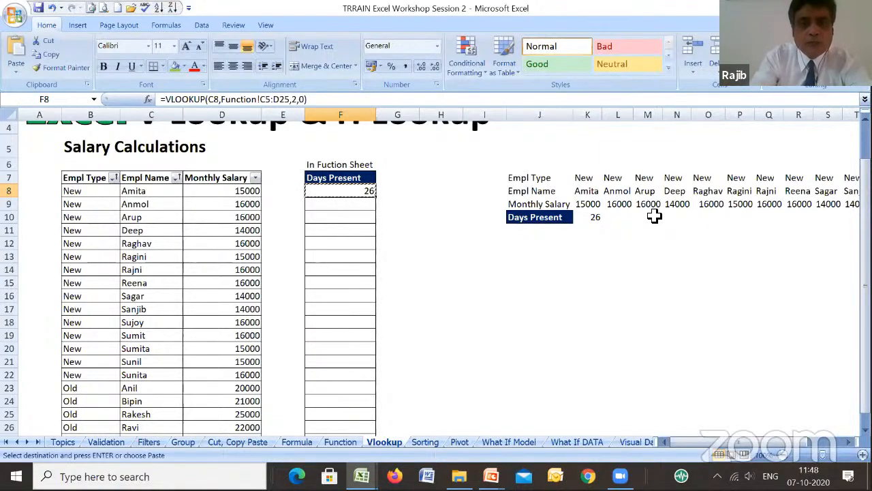
key("Down")
key("Return")
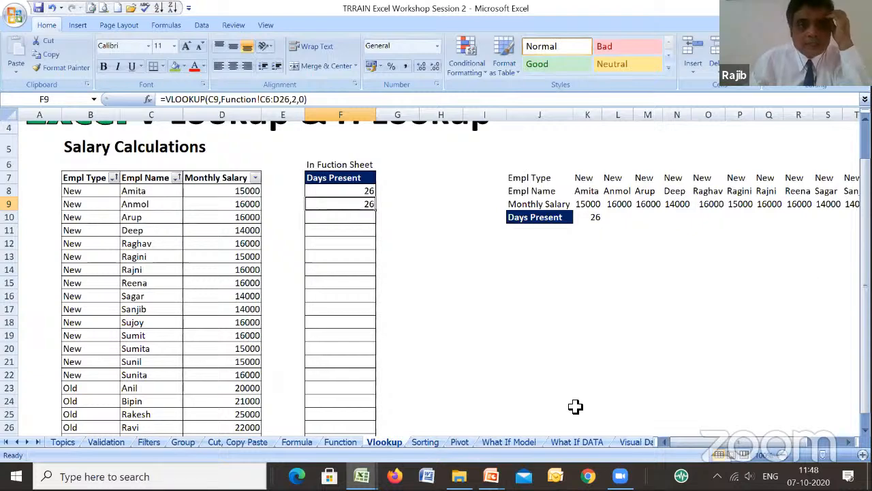
- Change the Empl Name filter on the Function sheet to show only the employee listed in row 9 of the Vlookup sheet
left_click(341, 443)
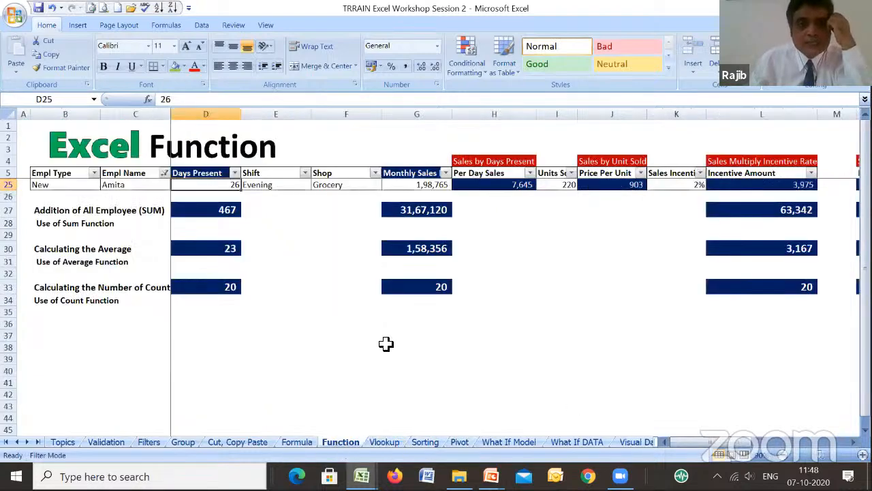
left_click(164, 173)
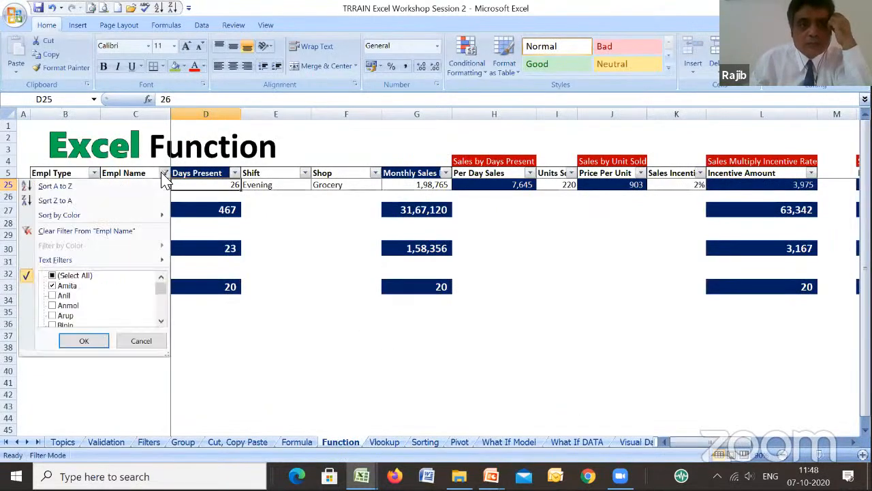
left_click(68, 285)
left_click(68, 305)
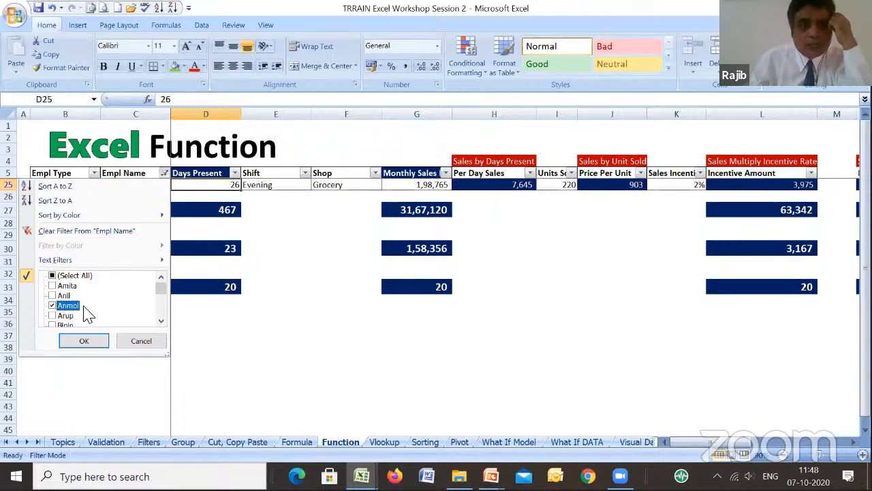
left_click(99, 342)
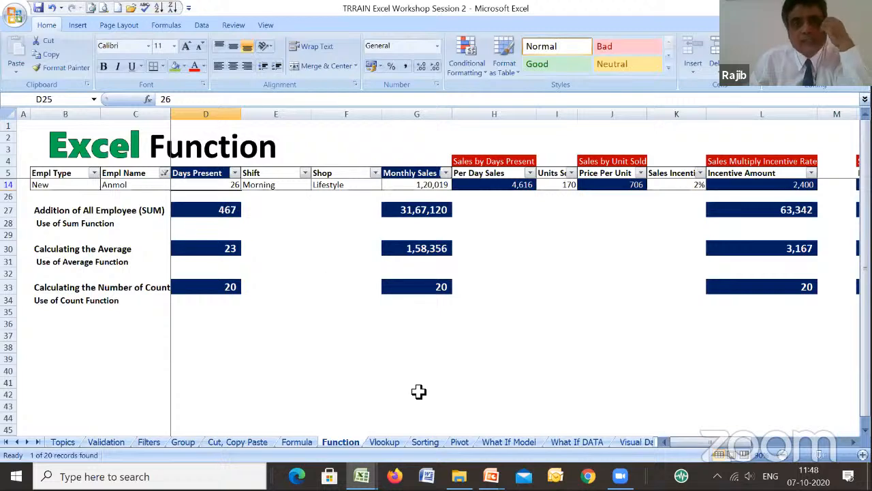
- Trace the precedents of the VLOOKUP formula in F9 on the Vlookup sheet
left_click(383, 442)
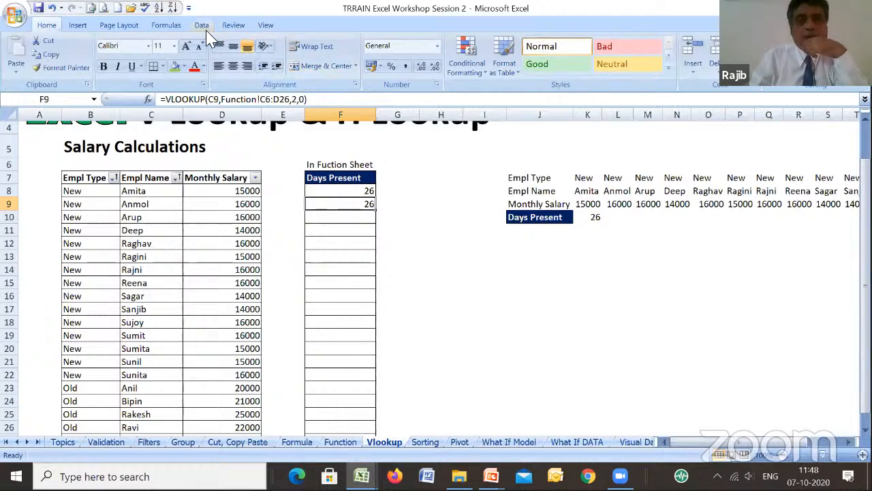
left_click(167, 25)
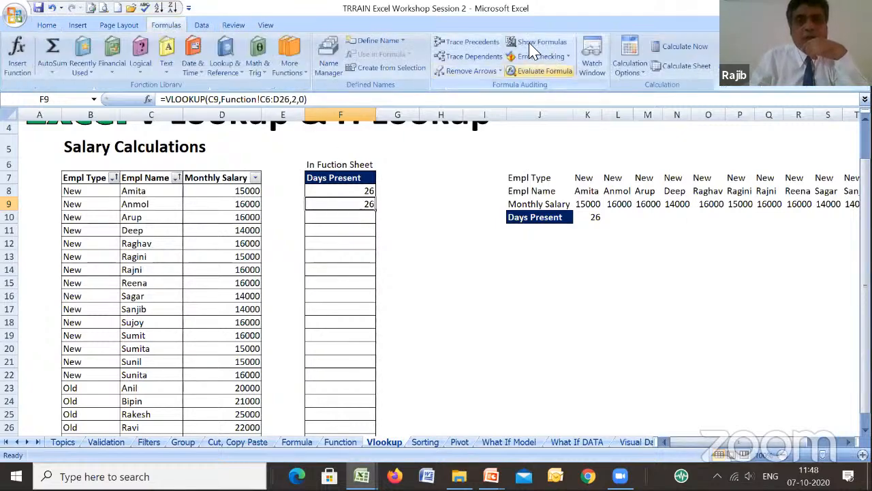
left_click(475, 46)
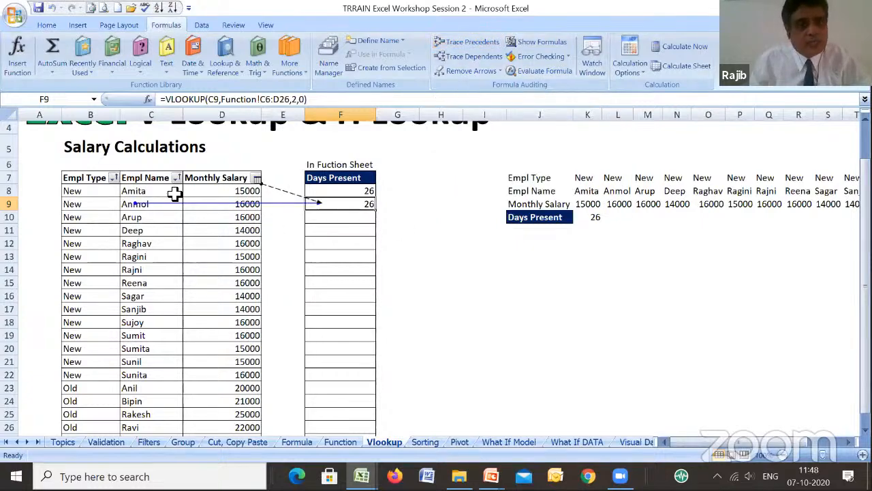
left_click(257, 179)
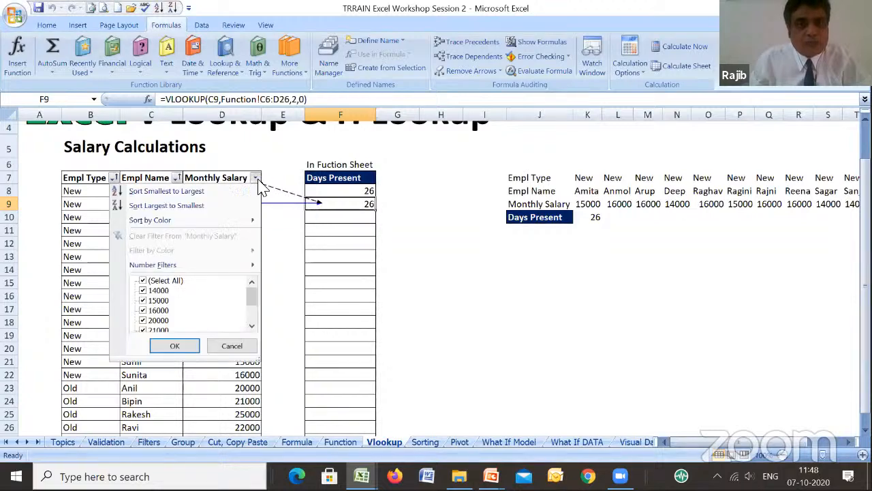
left_click(343, 193)
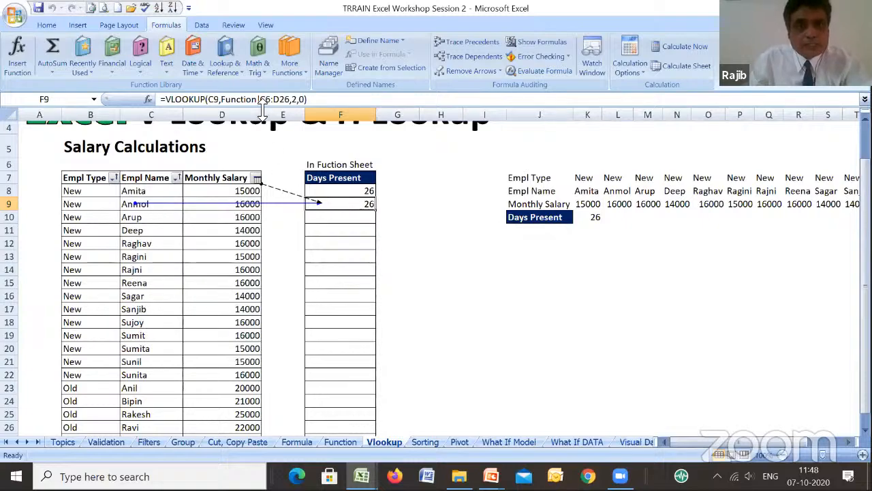
- Clear the Empl Name filter on the Function sheet to show all employees
left_click(344, 442)
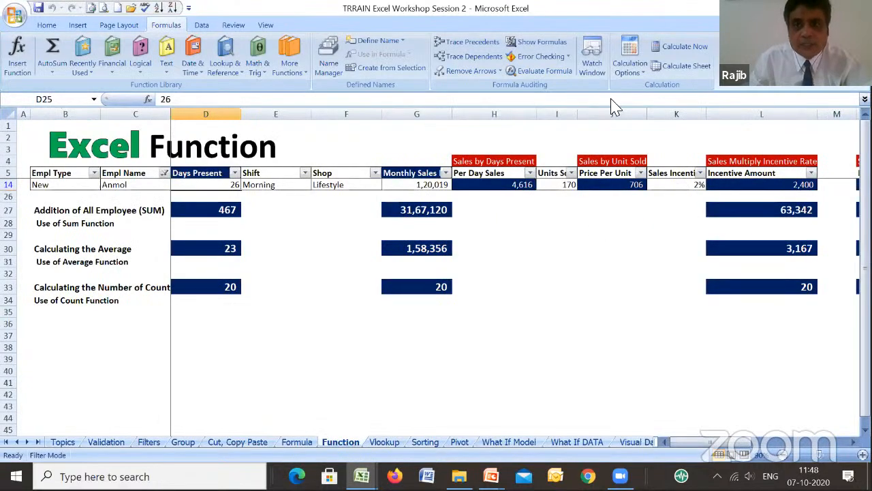
left_click(47, 25)
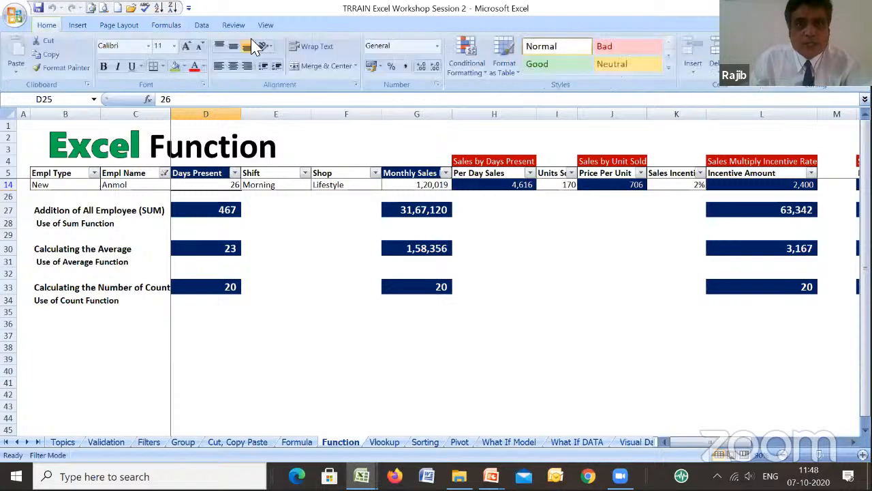
left_click(812, 62)
left_click(813, 141)
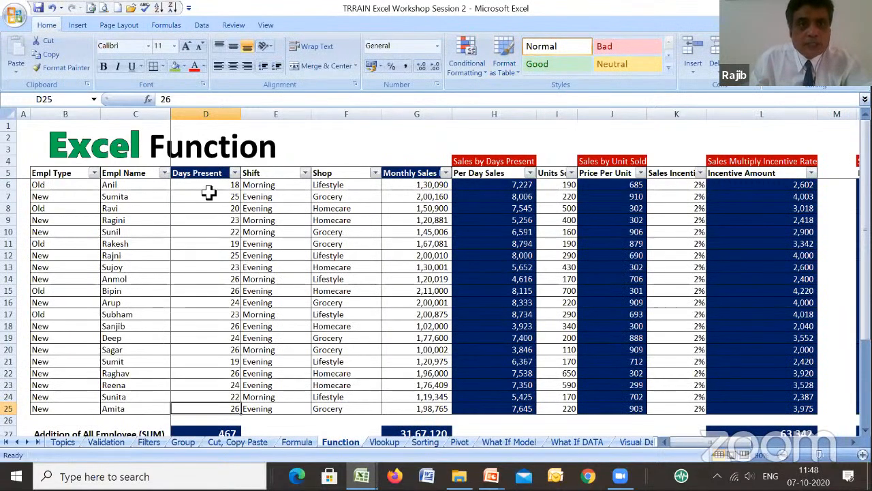
- Compare the lookup range in the F9 formula with the employee table's actual range on the Function sheet
left_click(208, 195)
left_click(384, 442)
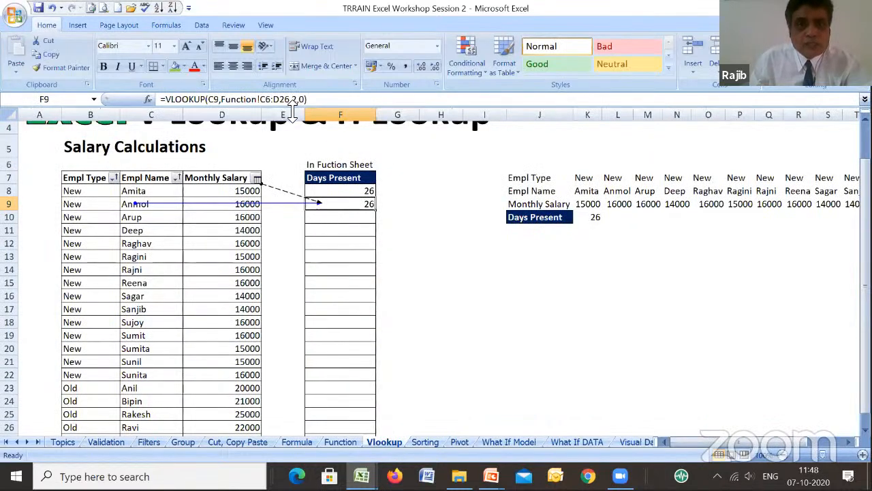
left_click(344, 447)
left_click(148, 176)
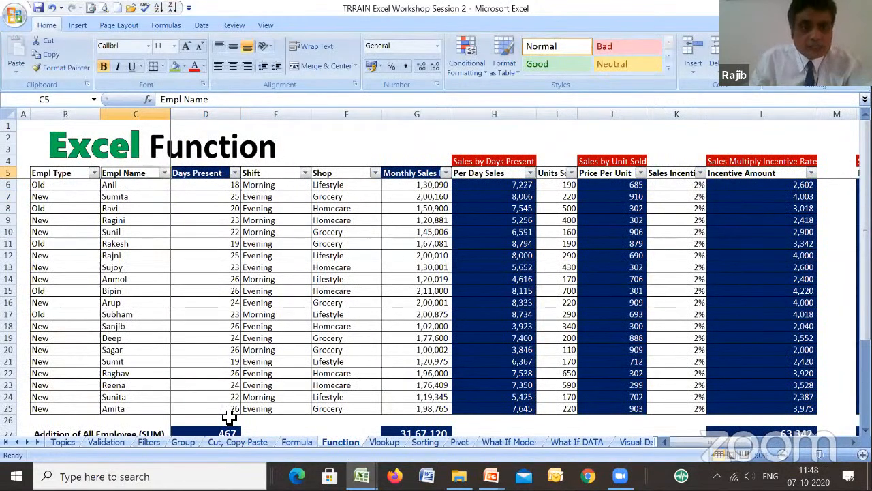
left_click(388, 442)
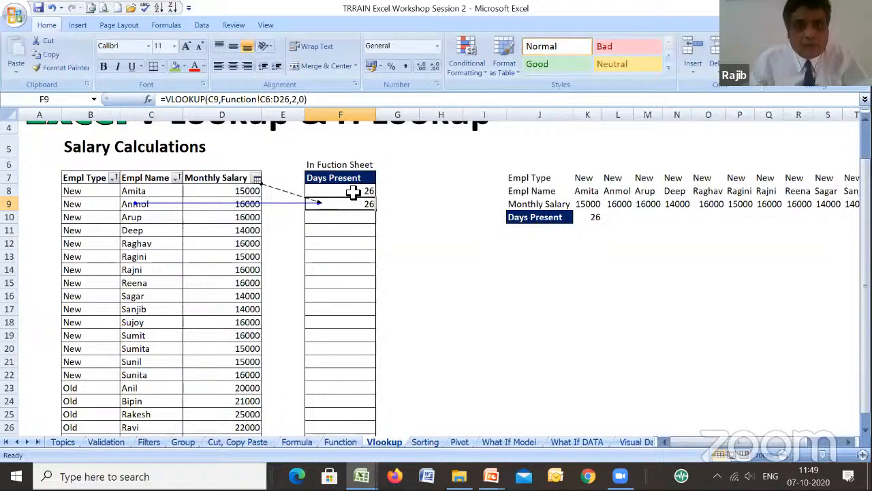
- Compare the VLOOKUP formulas in F8 and F9 on the Vlookup sheet and delete the one in F9
left_click(355, 193)
left_click(358, 205)
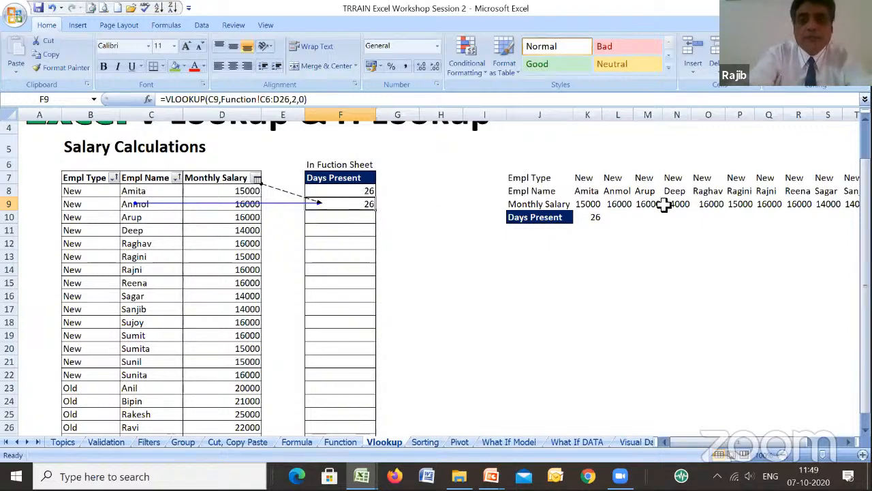
key("Delete")
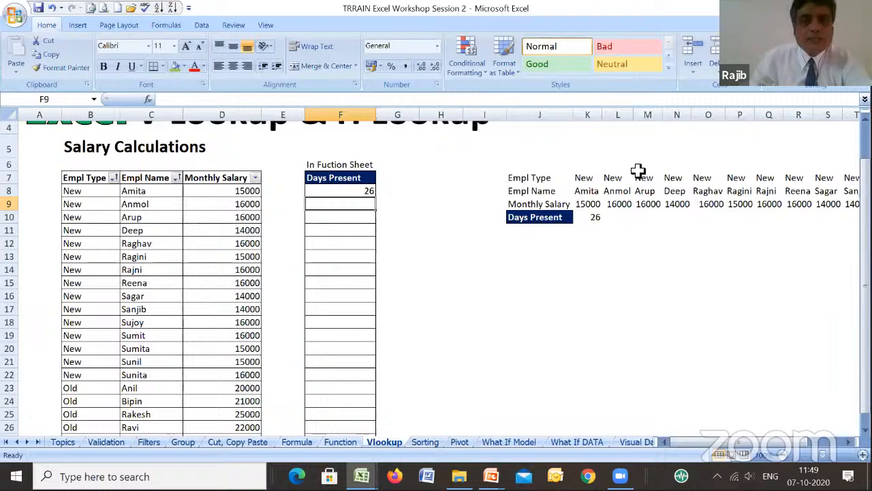
- Make the lookup range in F8's VLOOKUP formula absolute, as Function!$C$5:$D$25
left_click(348, 190)
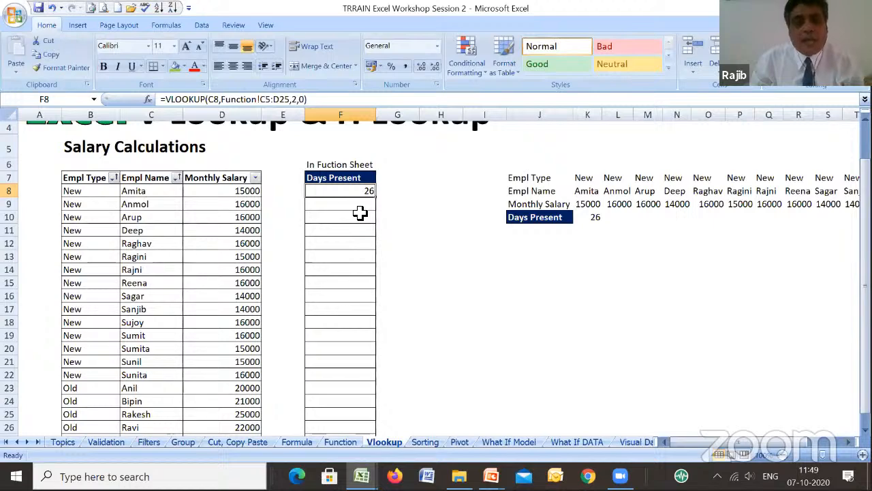
left_click(266, 101)
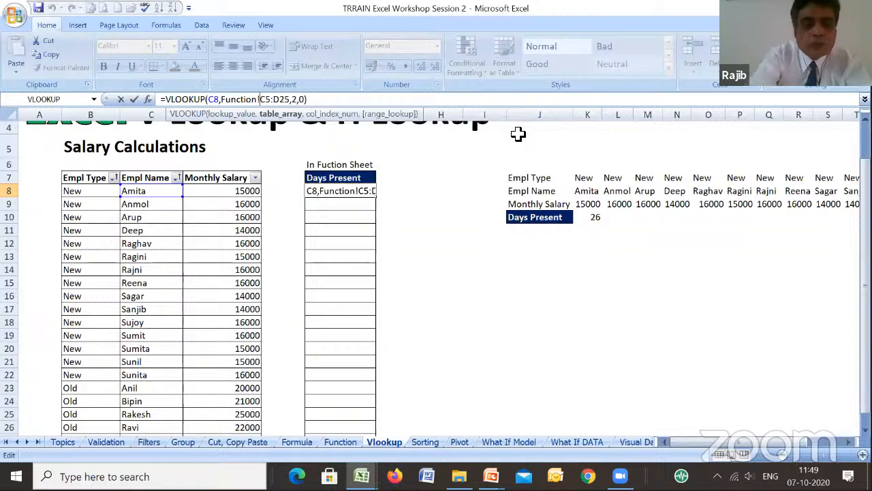
type("$C")
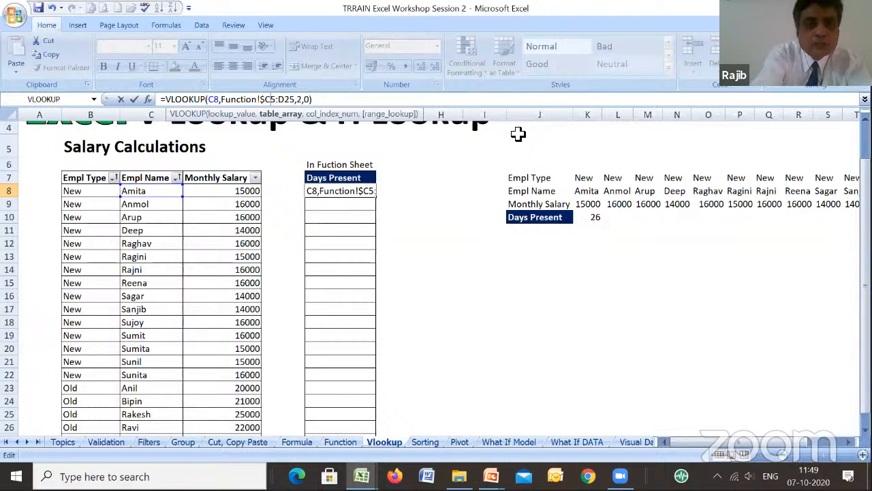
type("$")
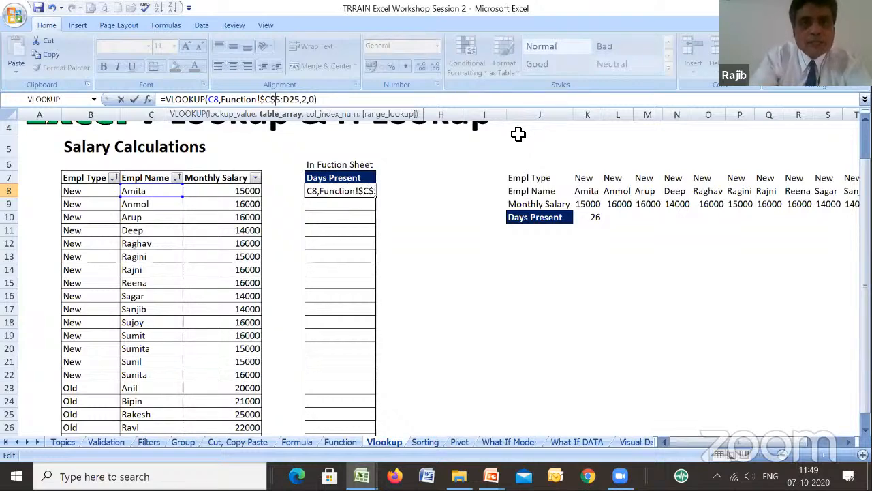
key("Right")
key("Right")
type("$")
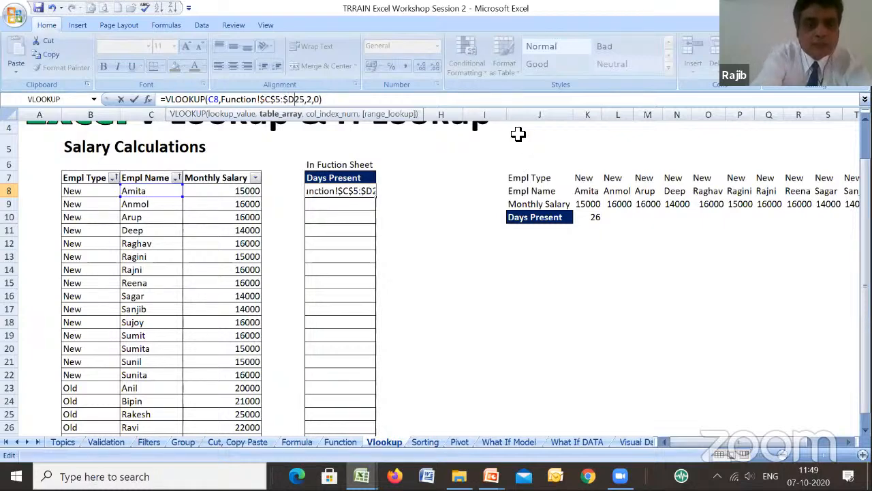
key("Right")
type("$")
key("Return")
key("Up")
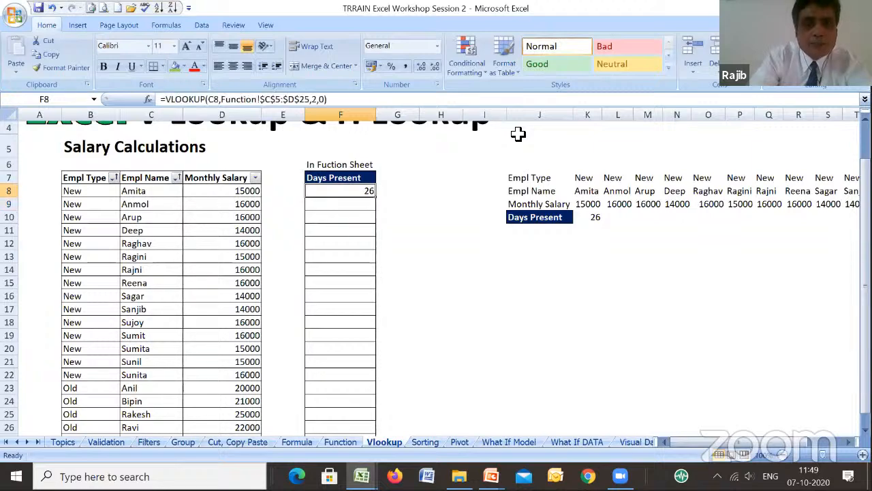
- Copy the VLOOKUP formula from F8 down the Days Present column to F27
key("ctrl+c")
key("Down")
key("Return")
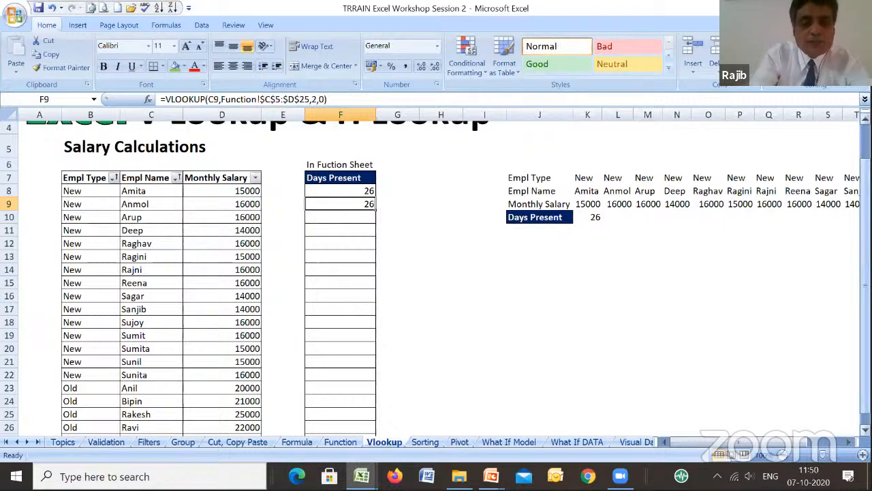
key("ctrl+c")
left_click_drag(341, 204, 340, 428)
key("Return")
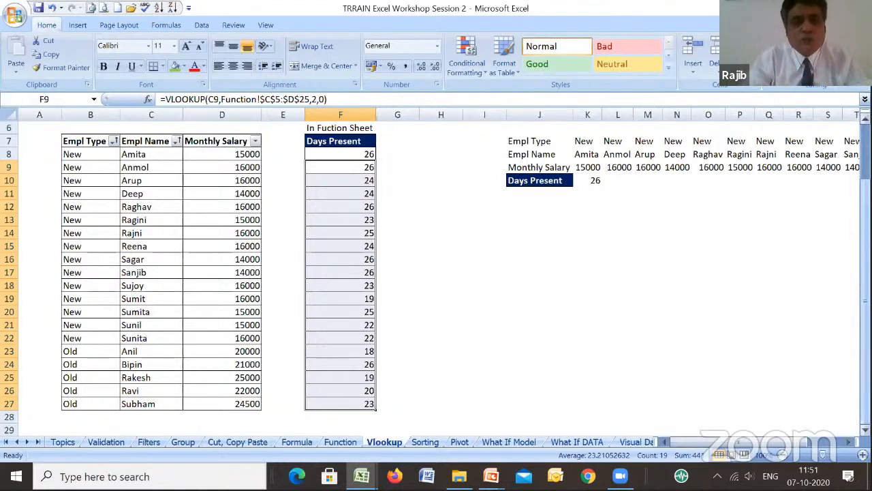
- Enter the column header Salary in H7, in line with the Days Present header
key("Up")
key("Up")
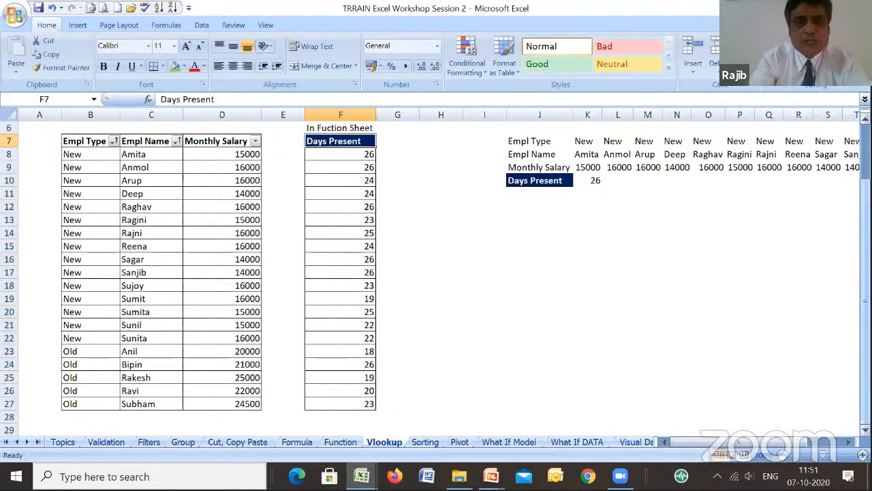
key("Right")
key("Right")
type("Sal")
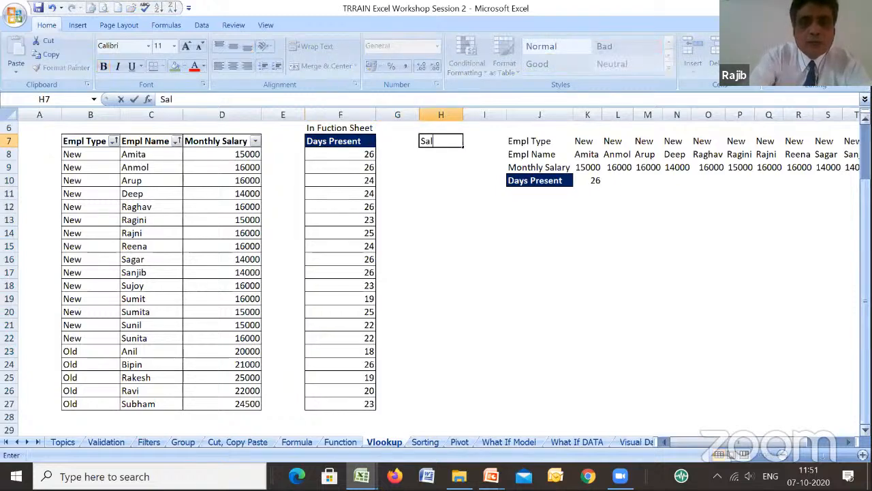
key("Return")
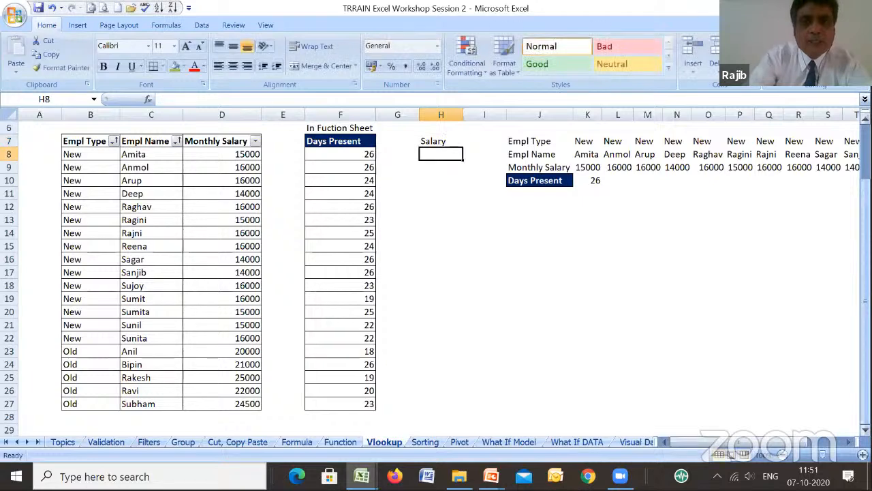
- Calculate the first employee's salary in H8 with the formula =D8*F8/26
type("=")
key("Left")
key("Left")
key("Left")
key("Left")
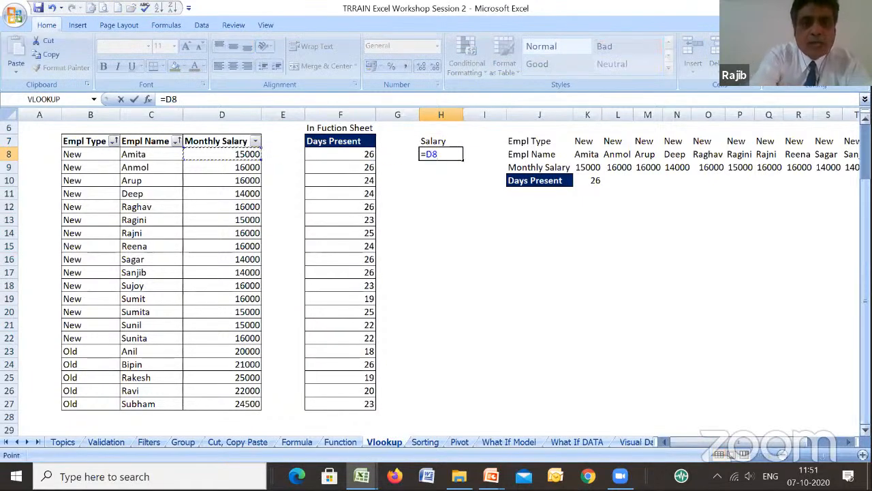
type("*")
key("Left")
key("Left")
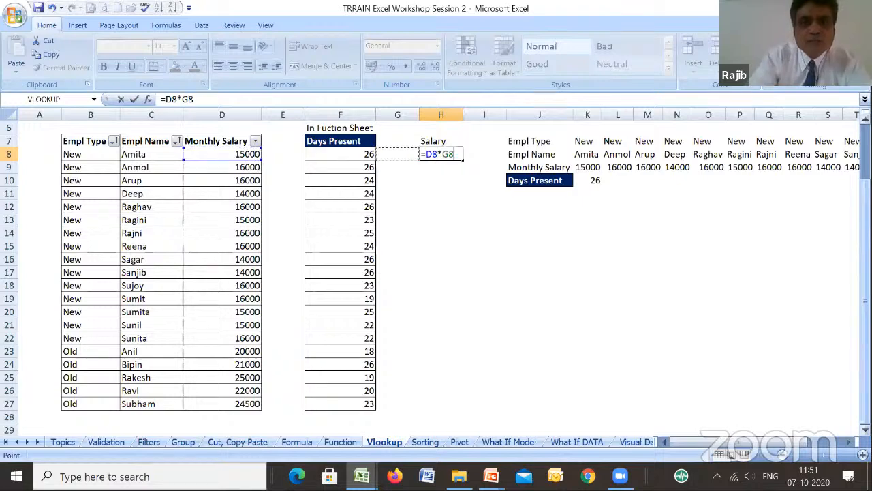
type("/26")
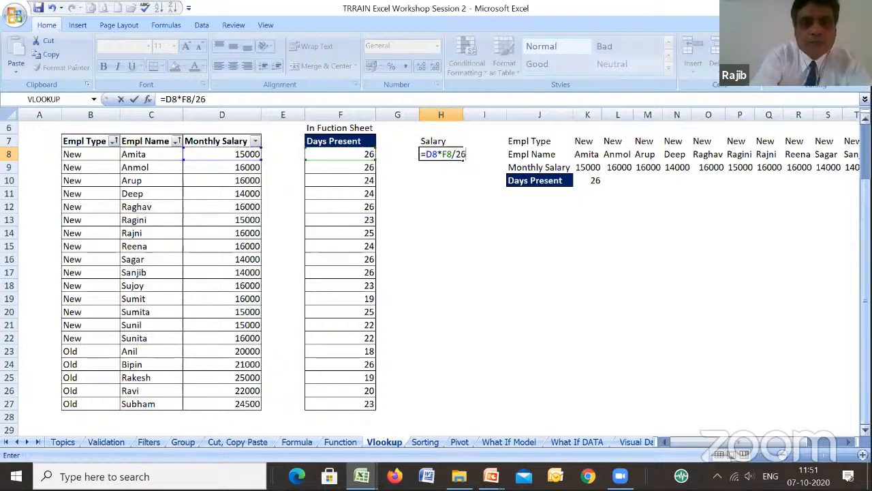
key("ctrl+Return")
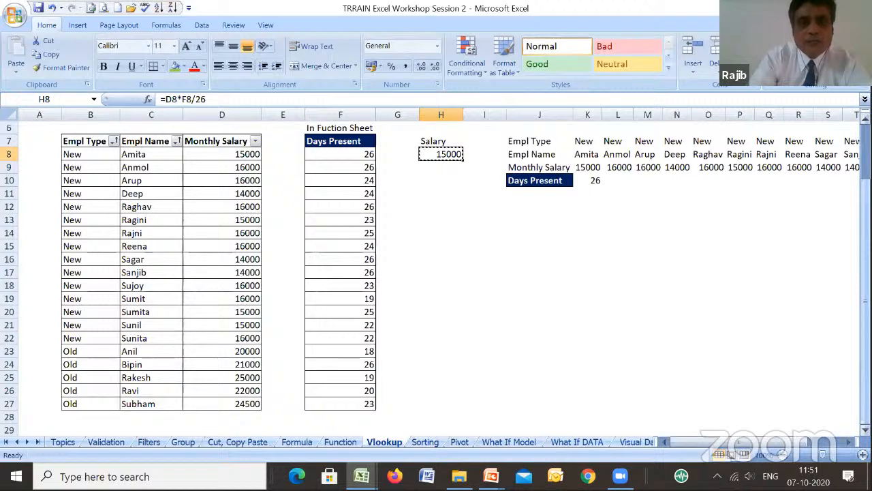
- Copy the salary formula from H8 down to H27 for the remaining employees
key("ctrl+c")
key("shift+Down")
key("shift+Down")
key("shift+Down")
key("shift+Down")
key("shift+Down")
key("shift+Down")
key("shift+Down")
key("shift+Down")
key("shift+Down")
- Format the salaries in H8:H27 with comma separators and no decimal places
key("shift+Down")
key("shift+Down")
key("shift+Down")
key("shift+Down")
key("shift+Down")
key("shift+Down")
key("shift+Down")
key("shift+Down")
key("shift+Down")
key("shift+Down")
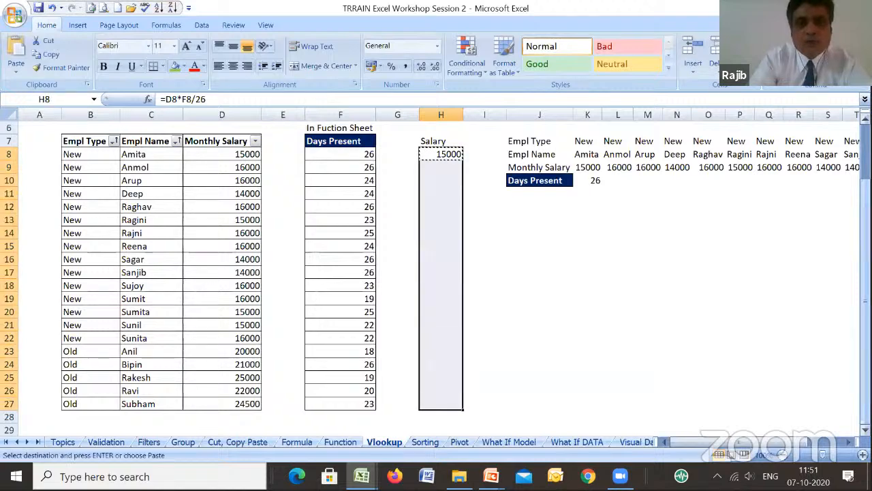
key("Return")
key("shift+Down")
key("shift+Down")
key("shift+Down")
key("shift+Down")
key("shift+Down")
key("shift+Down")
key("shift+Down")
key("shift+Down")
key("shift+Down")
key("shift+Down")
key("shift+Down")
key("shift+Down")
key("shift+Down")
key("shift+Down")
key("shift+Down")
key("shift+Down")
key("shift+Down")
key("shift+Down")
key("shift+Down")
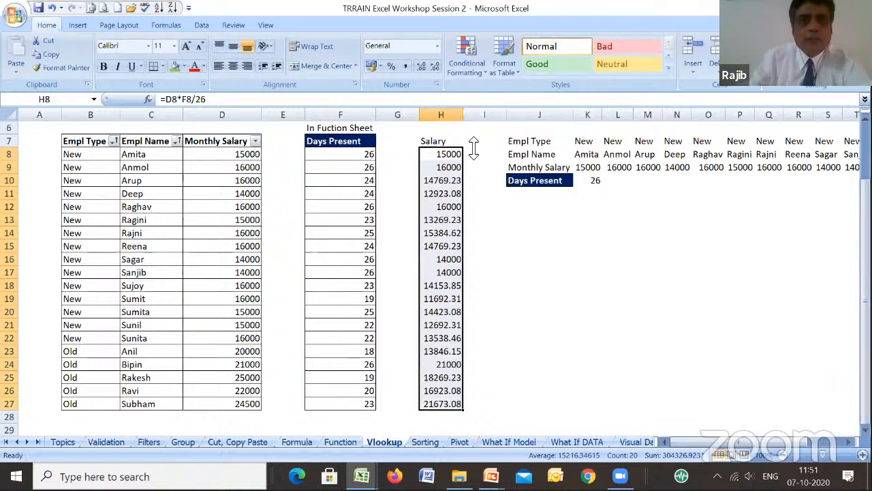
left_click(406, 66)
left_click(435, 67)
left_click(436, 67)
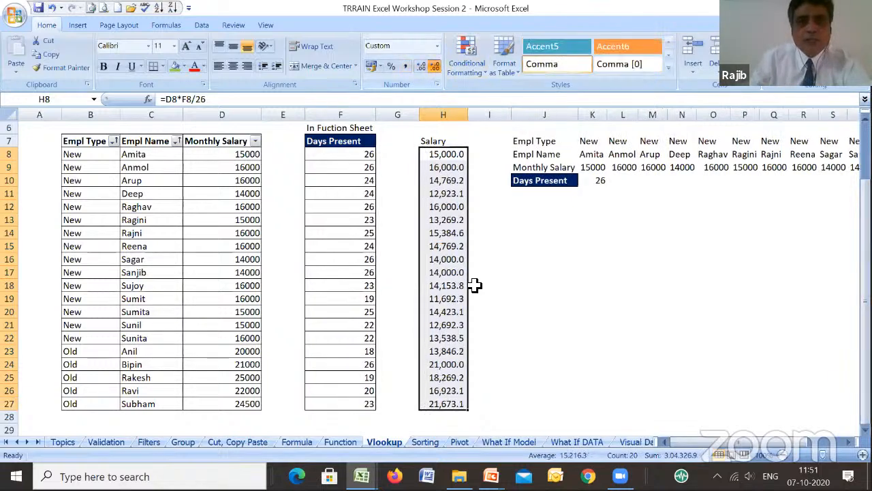
- Total the Salary column in H28 with =SUM(H8:H27) and make the total bold
left_click(450, 417)
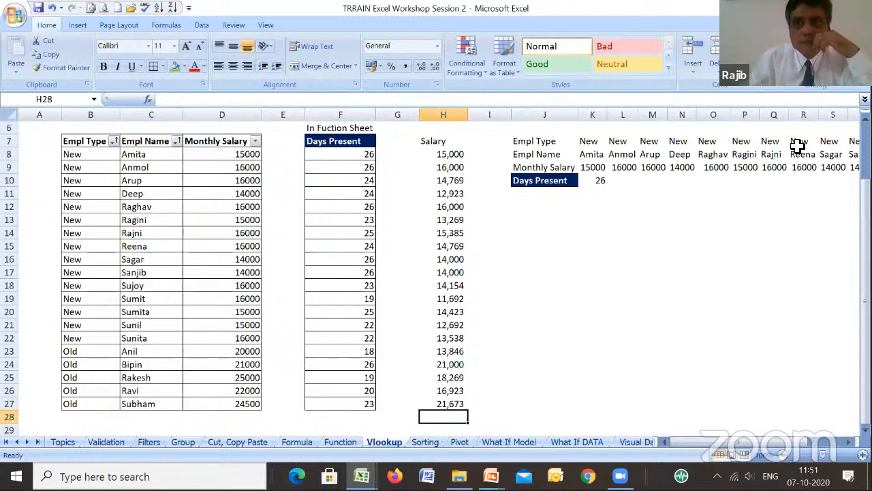
key("alt+equal")
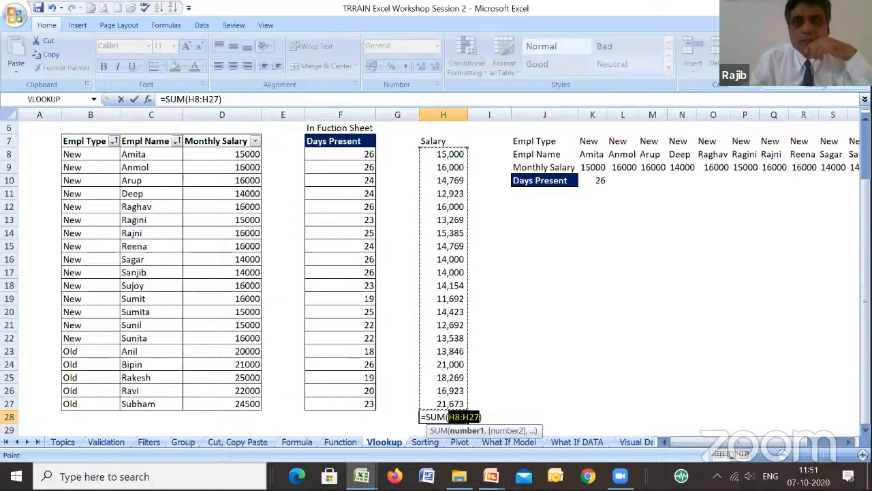
key("ctrl+Return")
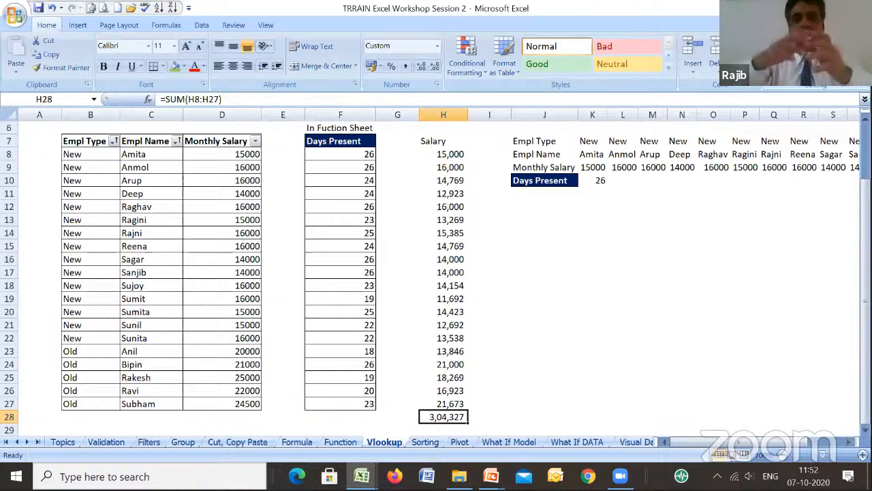
key("ctrl+b")
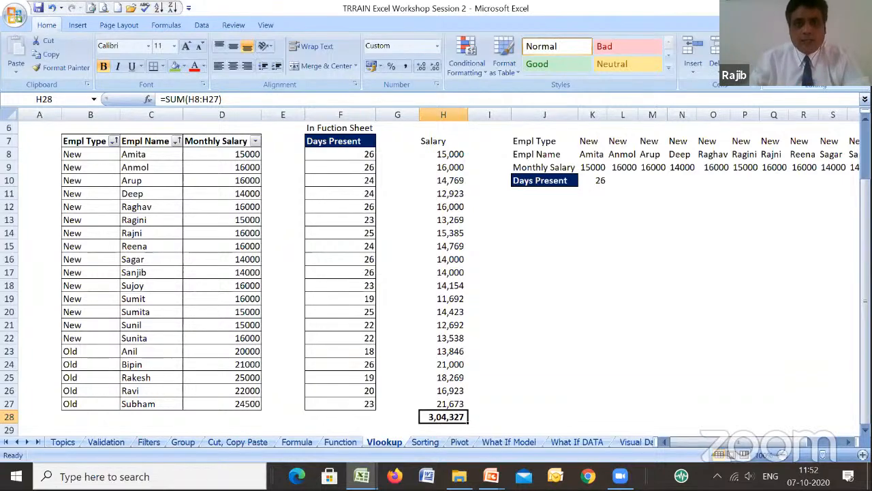
- Review the VLOOKUP formula in F8 and the salary formula in H8
left_click(366, 158)
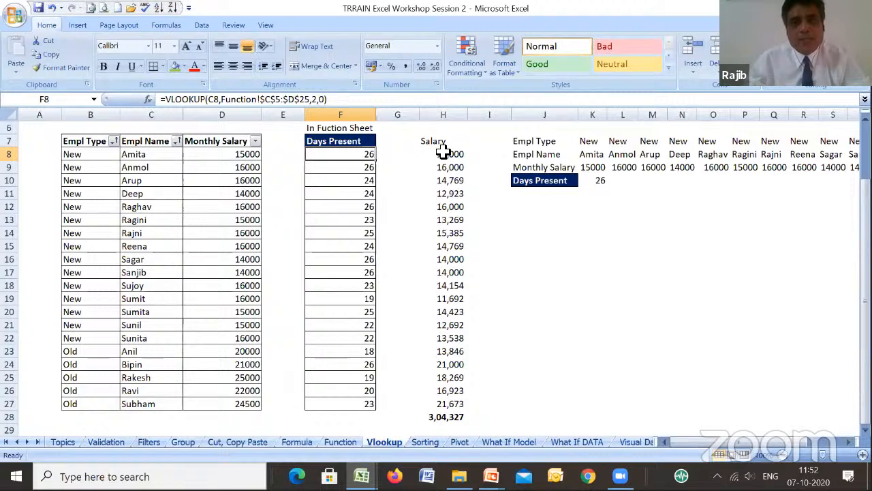
left_click(443, 151)
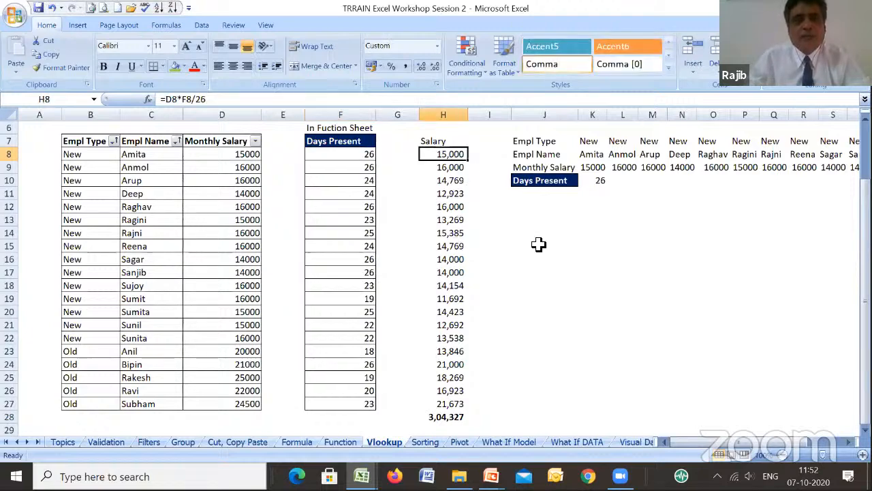
- Trace the precedents of the HLOOKUP formula in K10, in the Days Present row of the horizontal table
left_click_drag(866, 205, 865, 196)
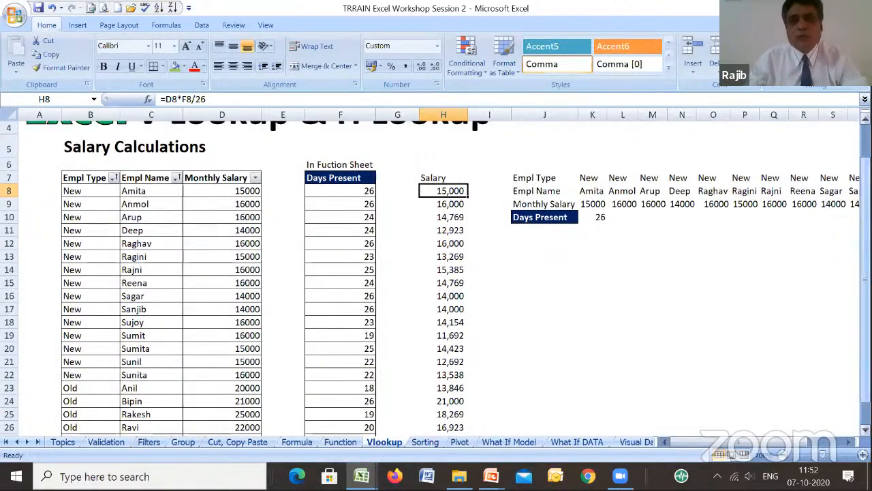
left_click(603, 217)
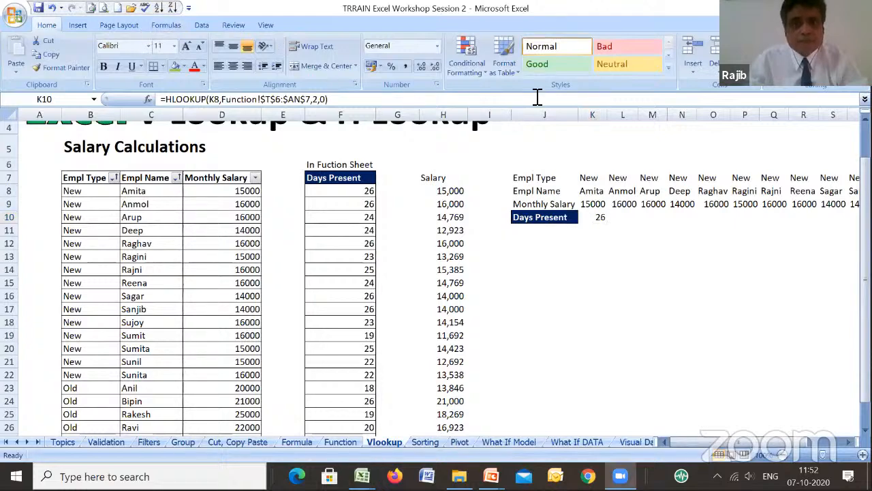
left_click(182, 25)
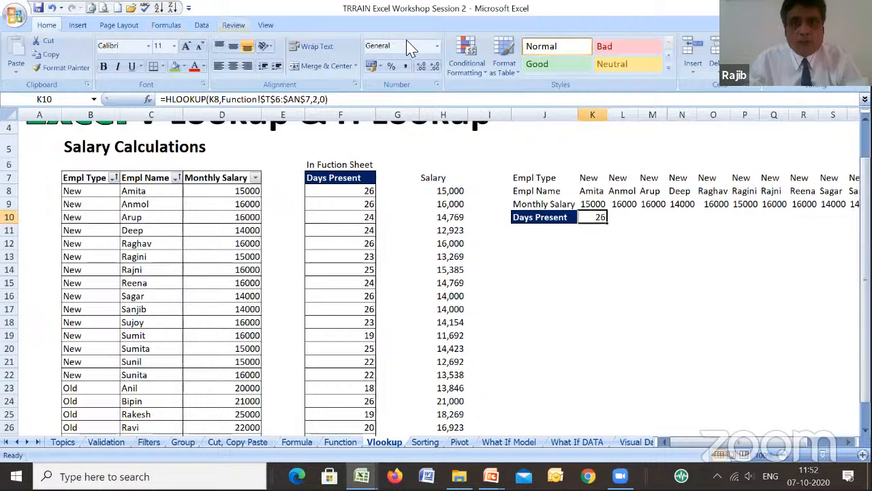
left_click(172, 26)
left_click(466, 42)
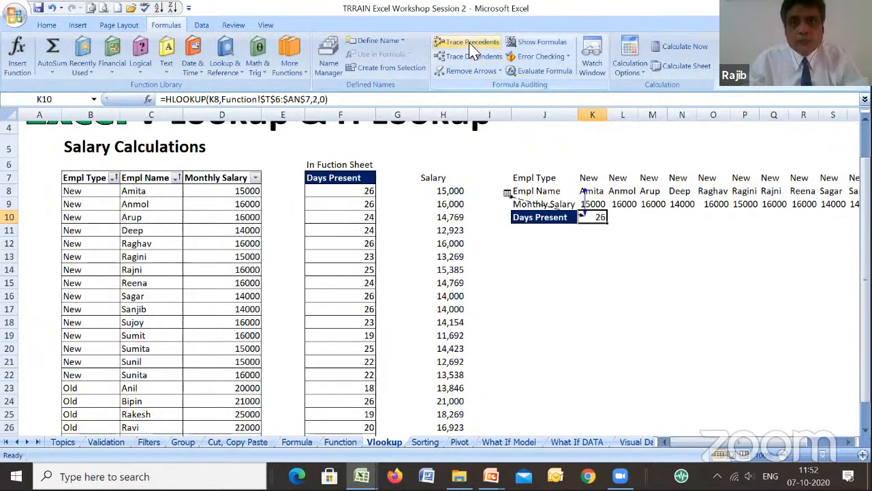
- Examine the HLOOKUP's lookup value in K8 and its source rows 6 and 7, starting at column T, on the Function sheet
left_click(590, 191)
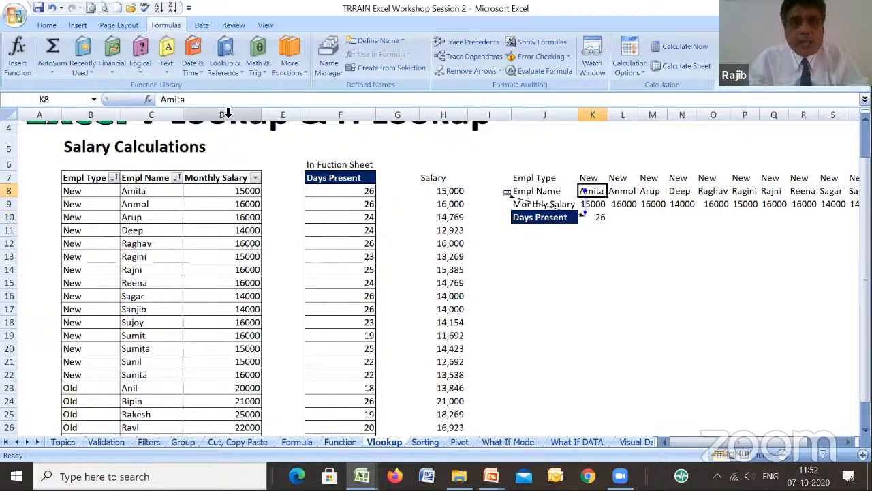
left_click(601, 219)
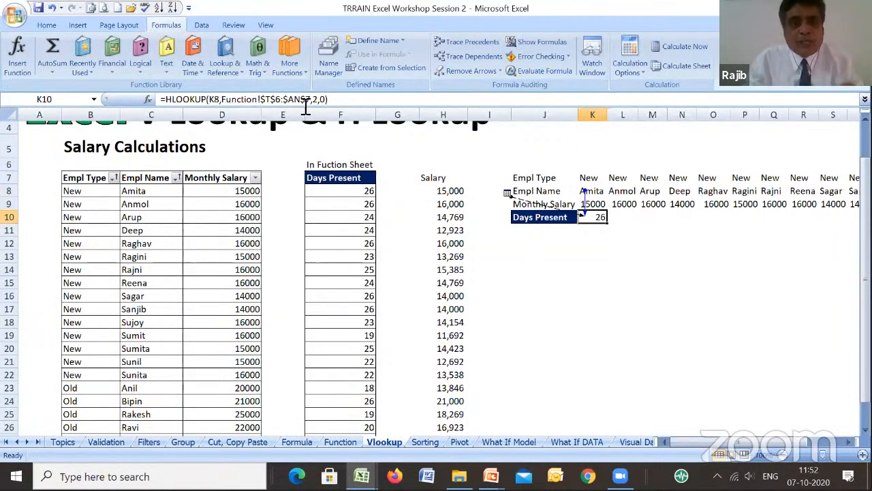
left_click(340, 442)
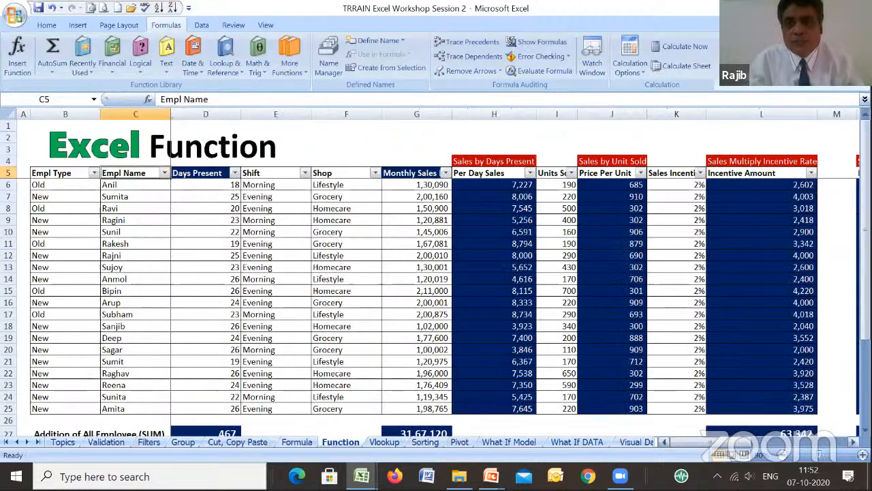
left_click(854, 441)
scroll(288, 185, "right", 10)
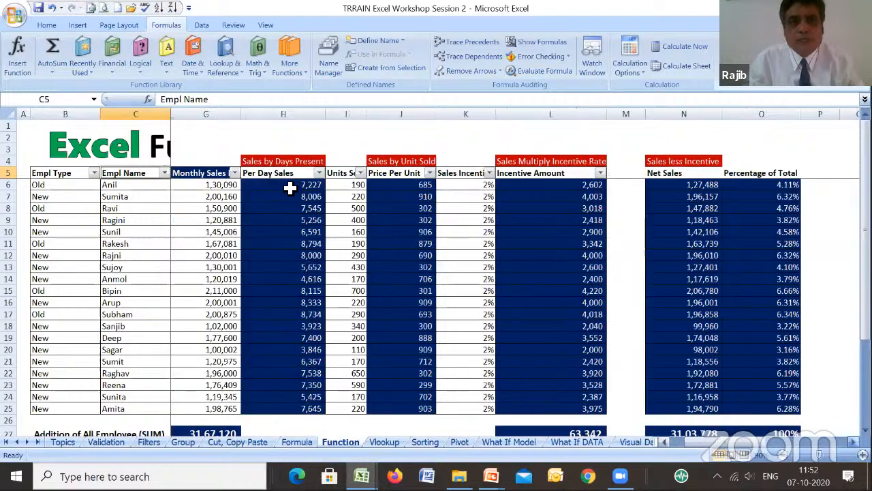
left_click(268, 184)
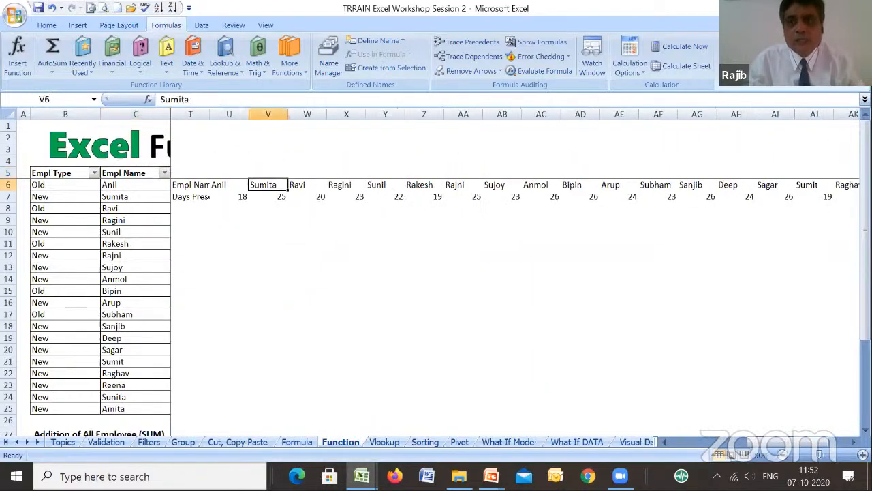
- Return to the Vlookup sheet and save the workbook
left_click(385, 443)
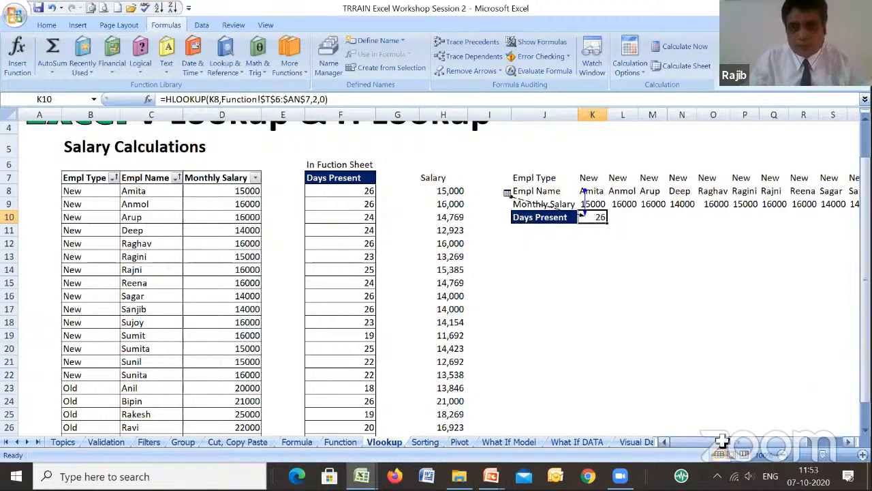
left_click_drag(865, 285, 866, 245)
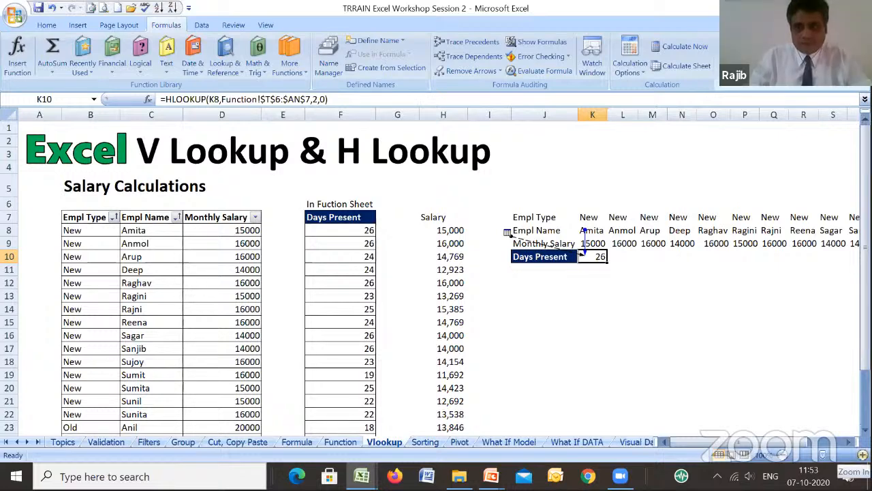
left_click(863, 454)
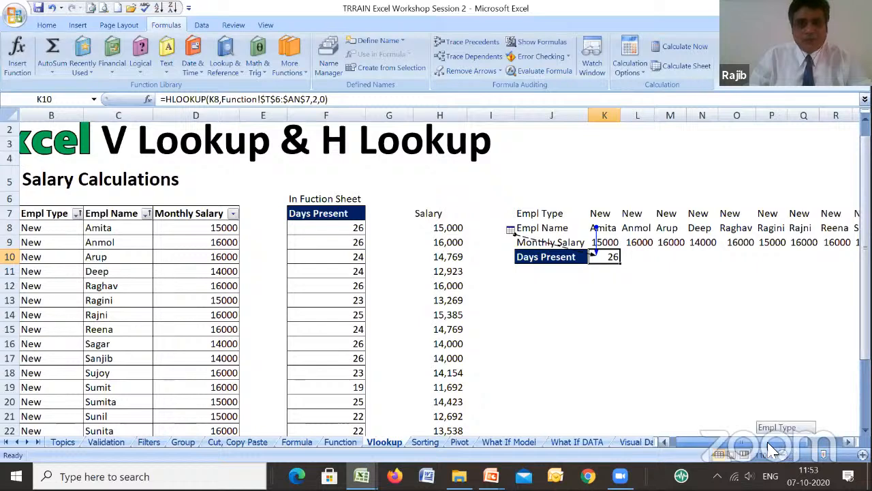
scroll(807, 428, "left", 1)
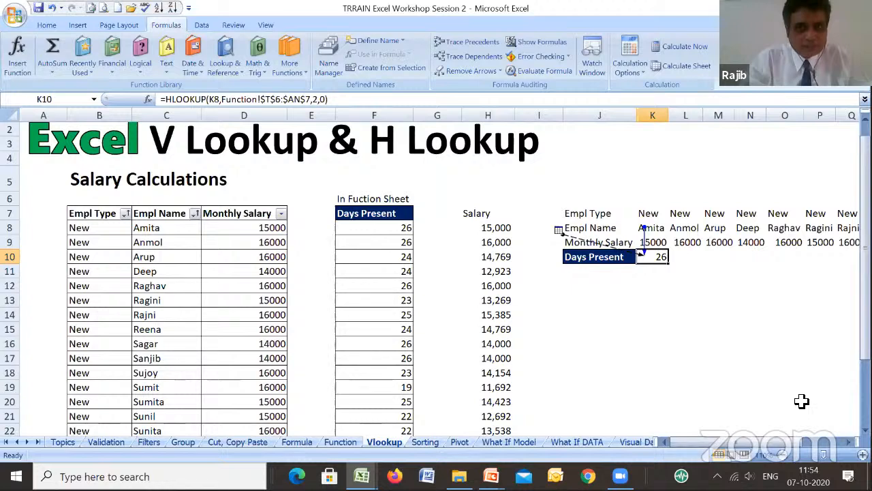
key("ctrl+s")
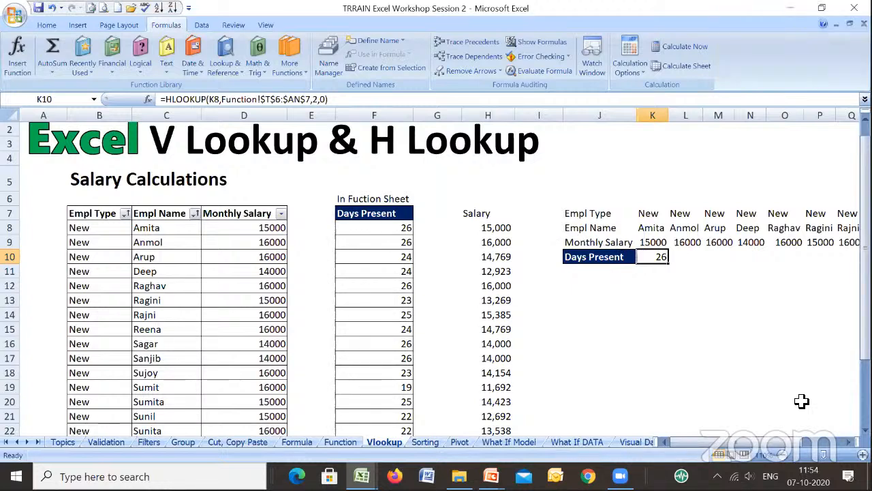
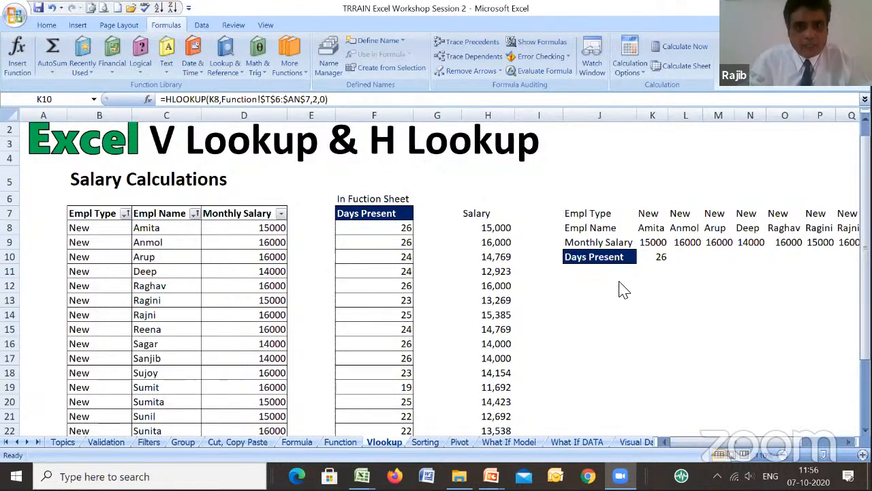
- Insert a VLOOKUP function in cell A8 of the Vlookup sheet with C8 as its lookup value
left_click(390, 228)
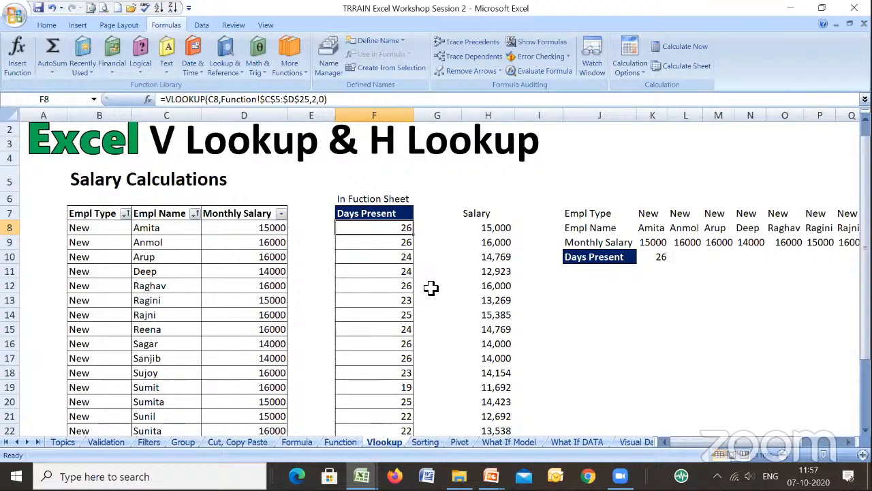
key("Left")
key("Left")
key("Left")
key("Left")
key("Left")
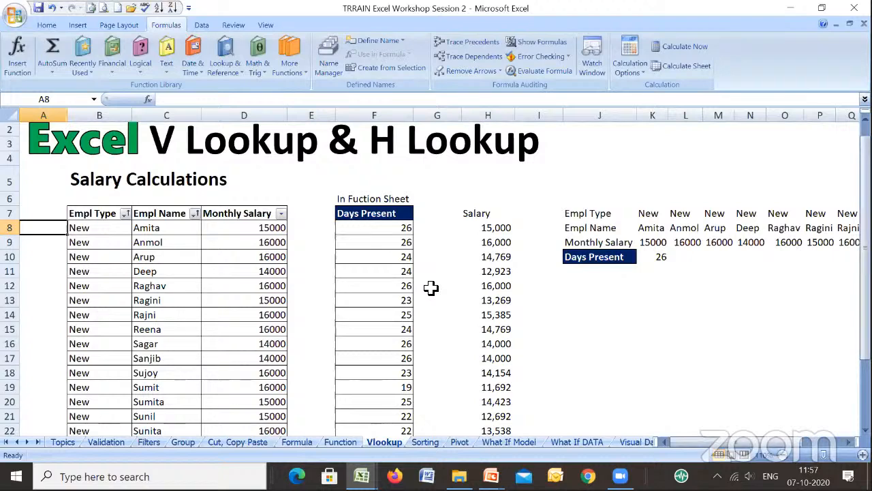
type("=")
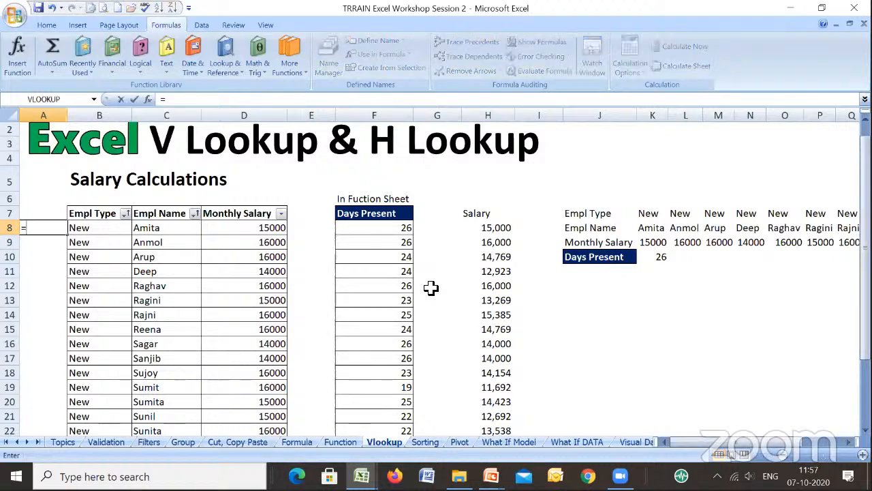
key("Escape")
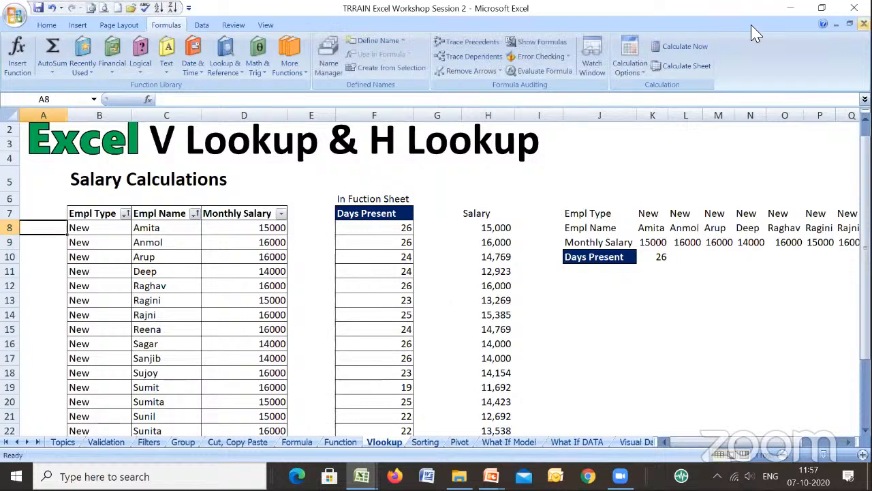
left_click(148, 99)
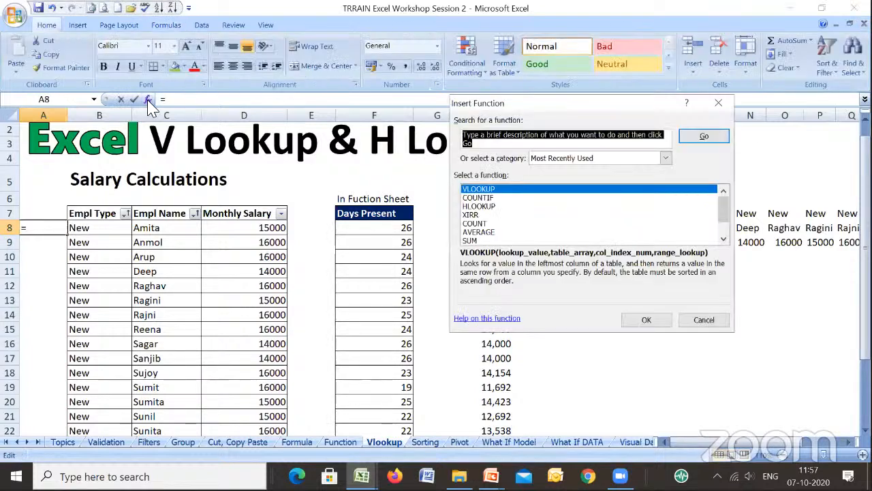
left_click(649, 320)
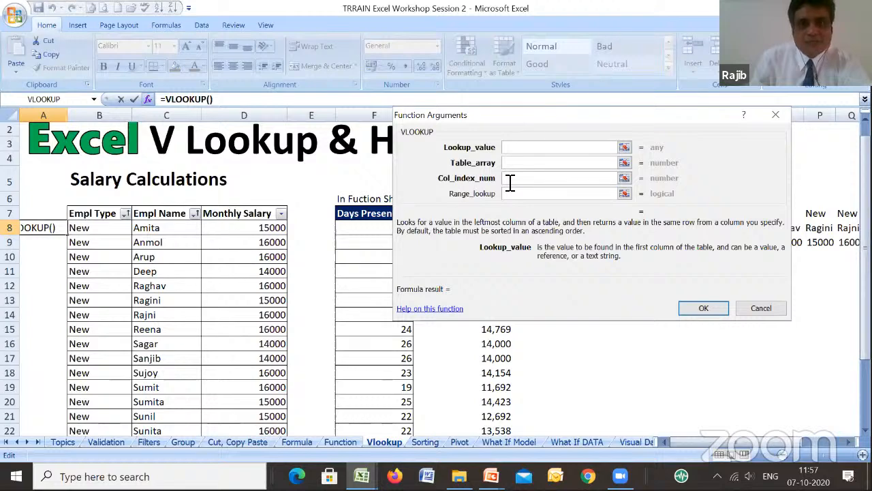
left_click(157, 230)
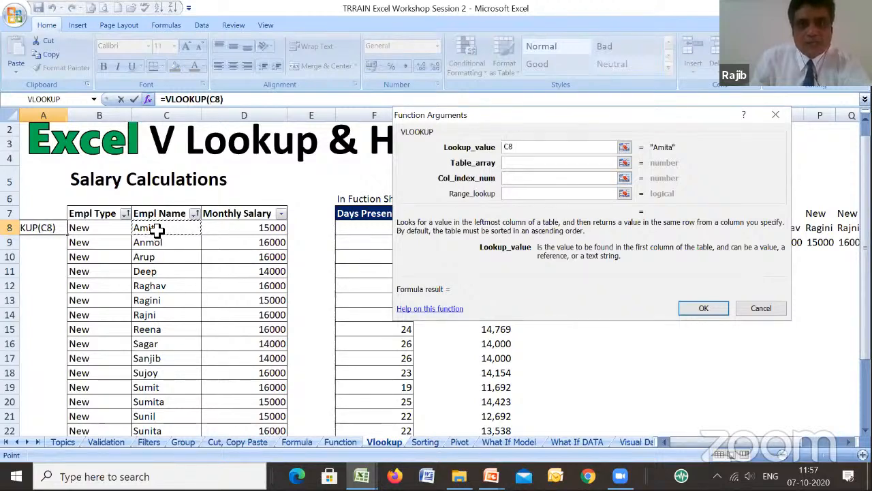
- Set the VLOOKUP's table array to the Empl Name and Days Present range C5:D25 on the Function sheet
left_click(511, 164)
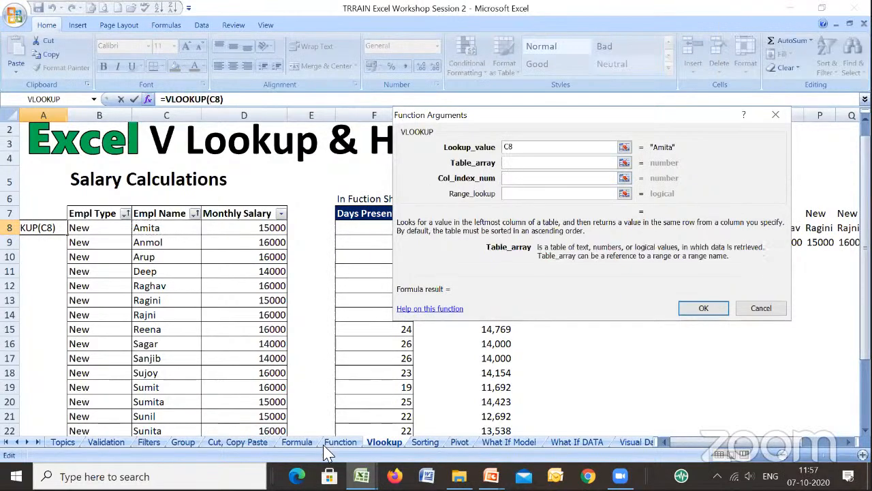
left_click(340, 442)
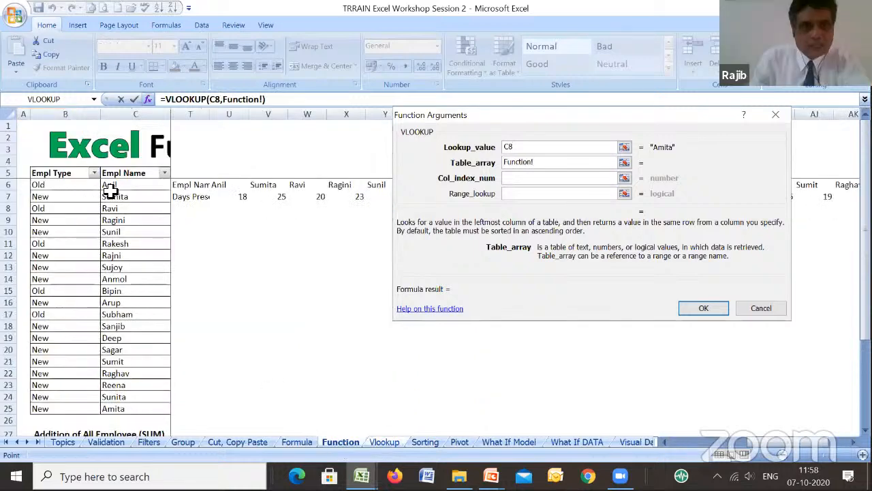
left_click(117, 176)
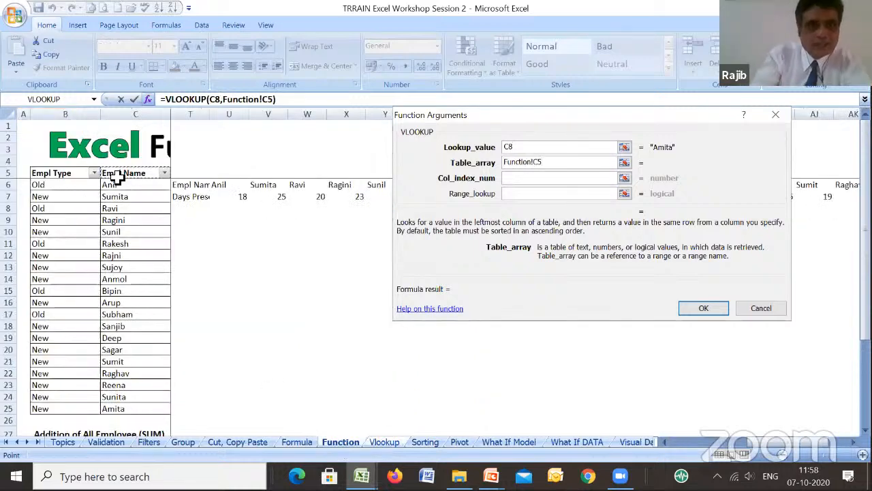
key("shift+Right")
key("shift+Down")
key("shift+Down")
key("shift+Down")
key("shift+Down")
key("shift+Down")
key("shift+Down")
key("shift+Down")
key("shift+Down")
key("shift+Down")
key("shift+Down")
key("shift+Down")
key("shift+Down")
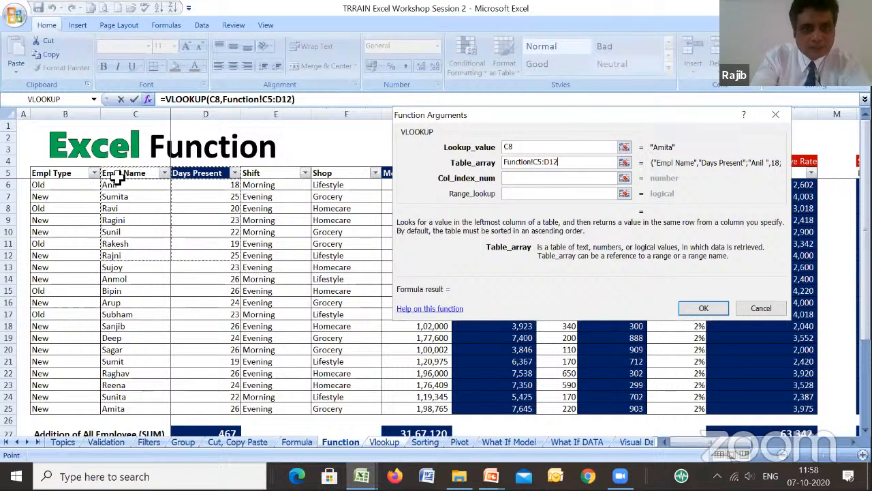
key("shift+Down")
key("shift+Down")
key("shift+Down")
key("shift+Down")
key("shift+Down")
key("shift+Down")
key("shift+Down")
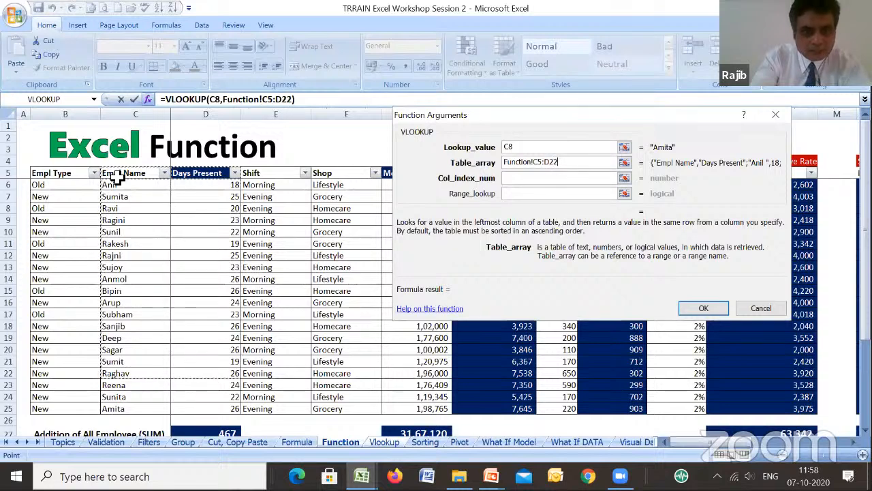
key("shift+Down")
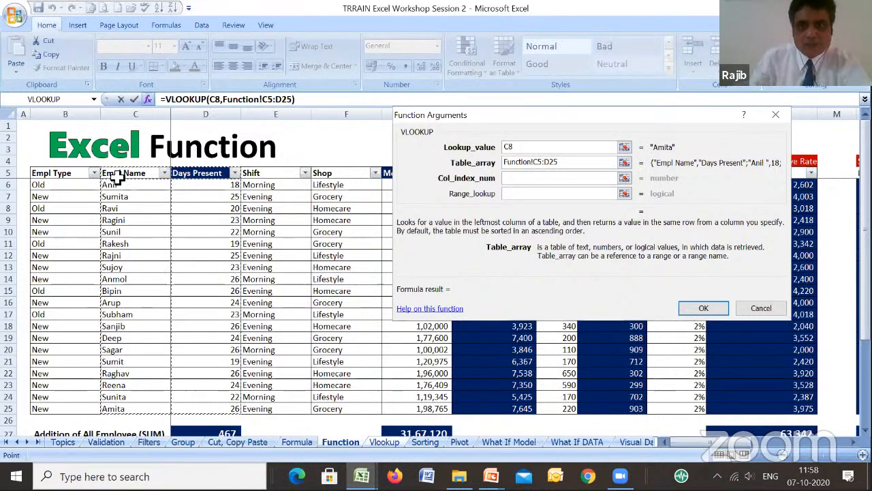
- Complete the VLOOKUP in A8 with column index number 2 and range lookup 0
left_click(538, 178)
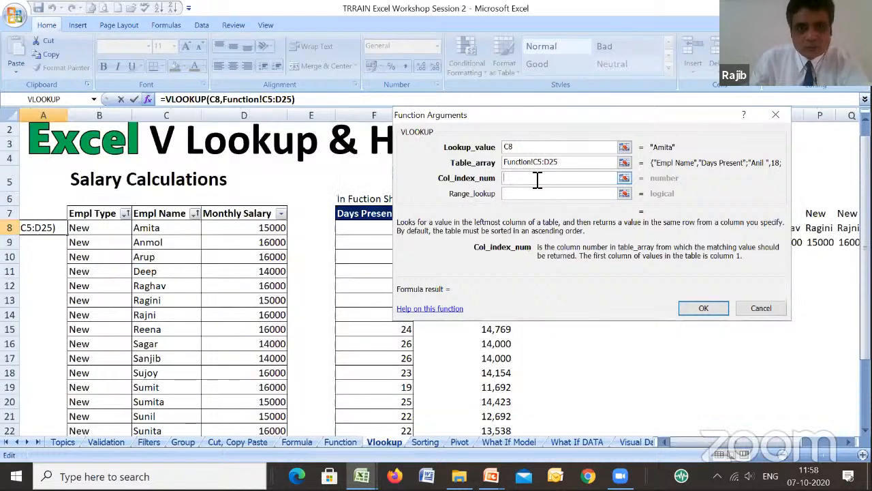
type("2")
left_click(531, 193)
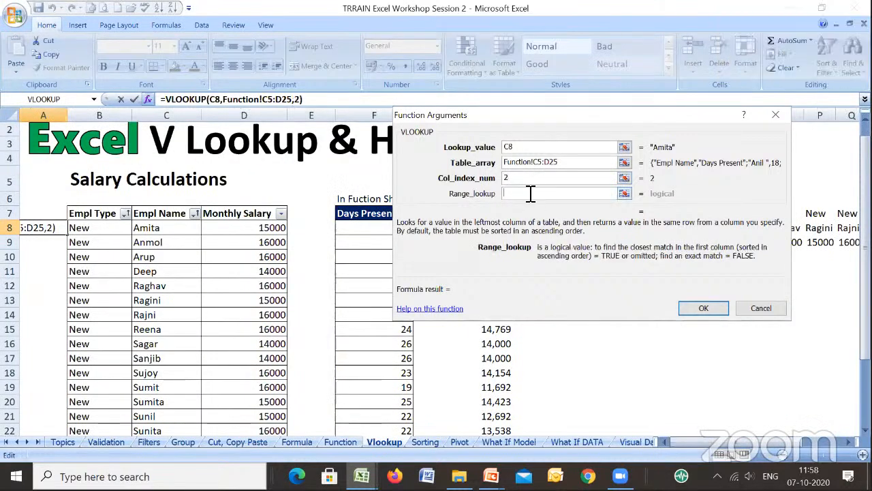
type("0")
key("Return")
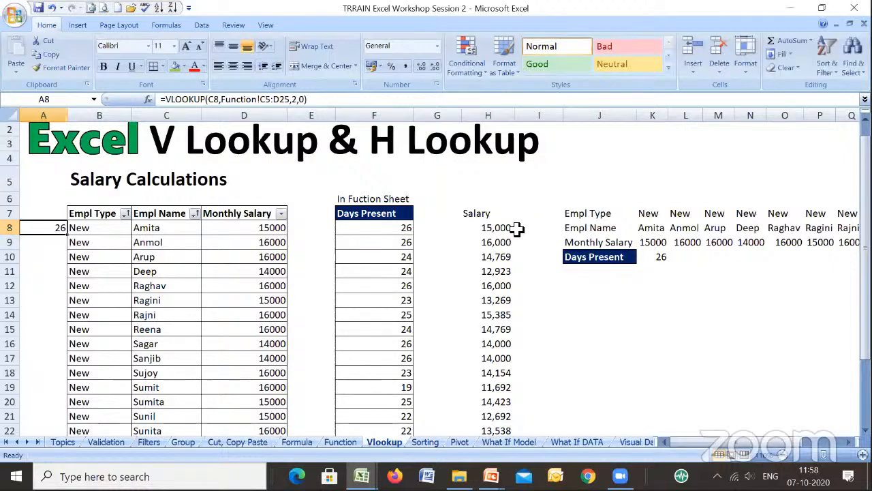
- On the Sorting sheet, sort the employee table B5:M25 by Empl Type from A to Z, and again from Z to A
left_click(339, 443)
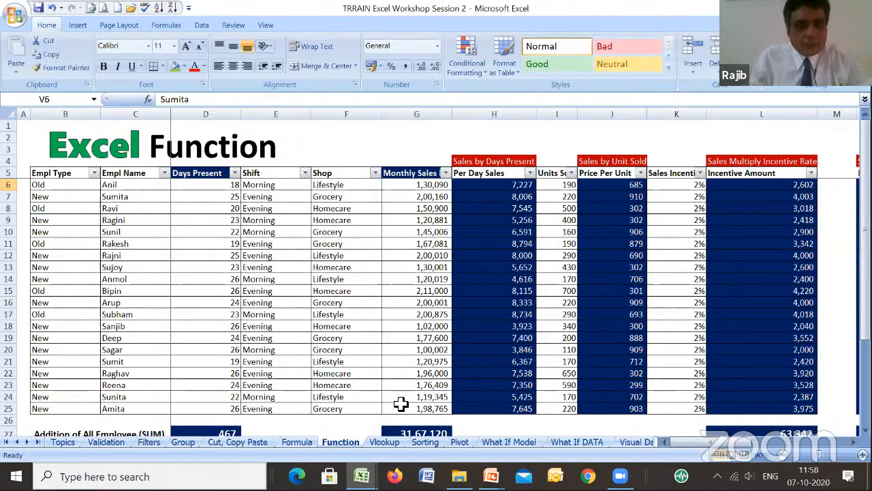
left_click(379, 444)
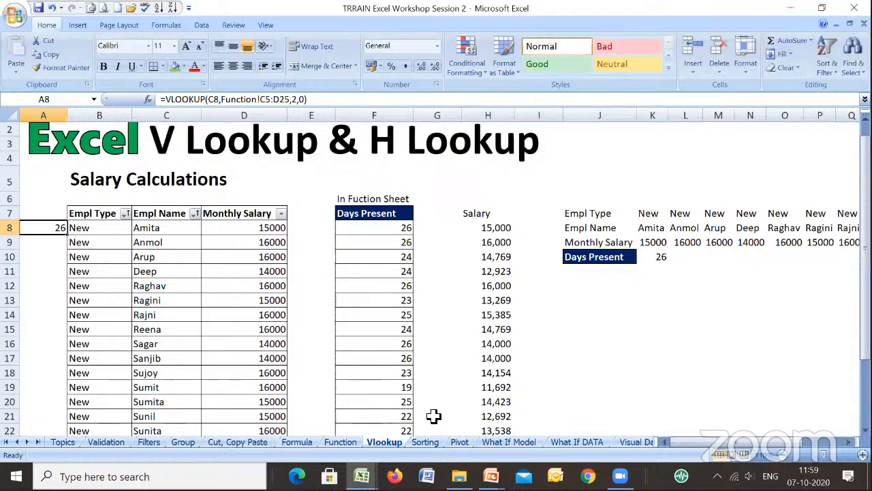
left_click(425, 441)
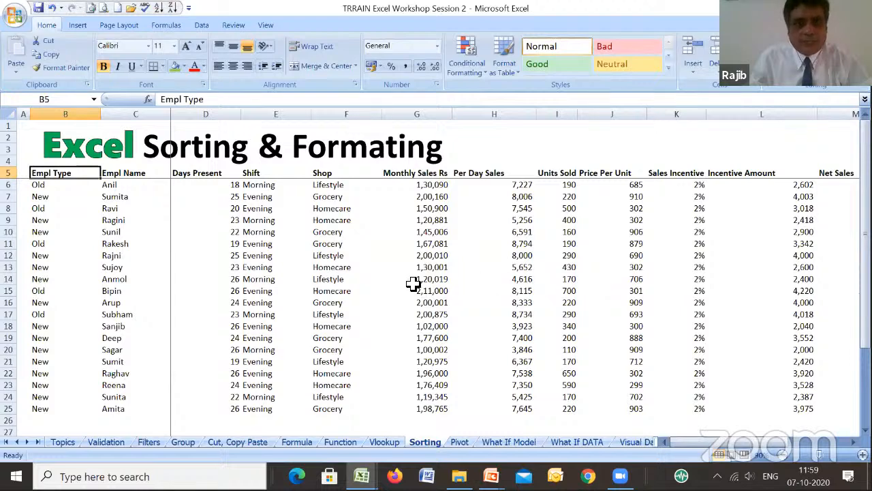
left_click(782, 456)
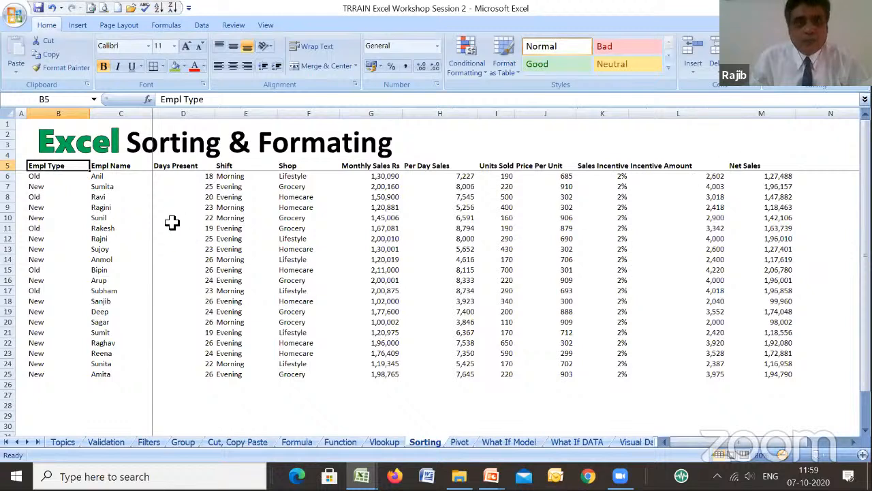
left_click_drag(68, 167, 775, 371)
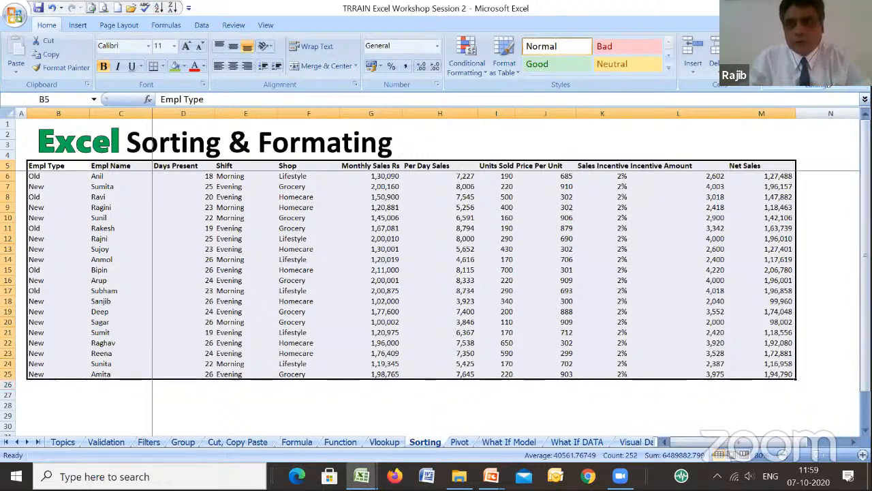
left_click(826, 68)
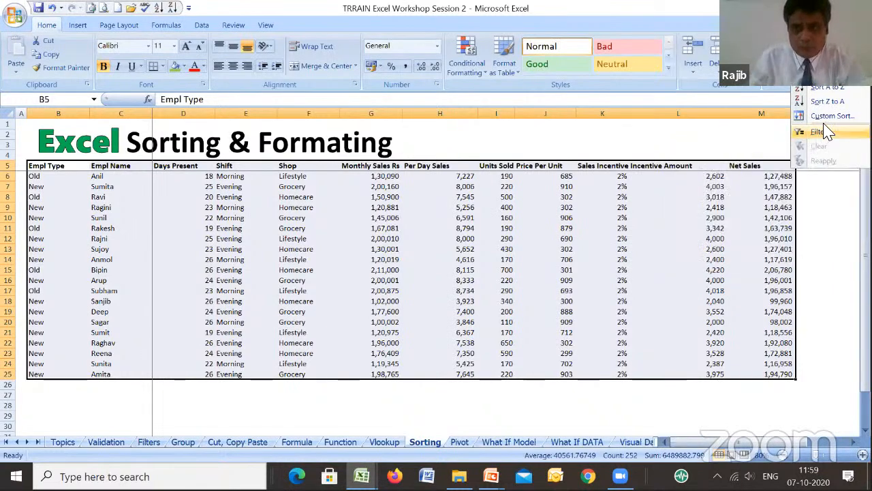
left_click(822, 88)
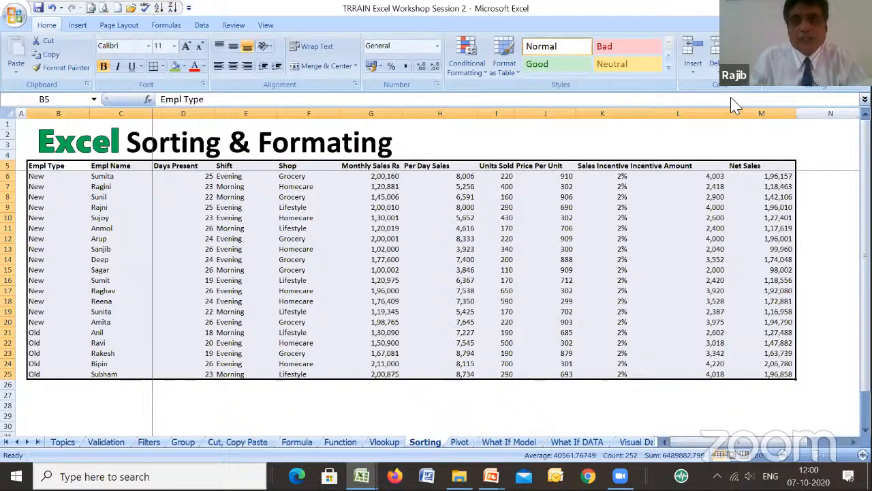
left_click(826, 63)
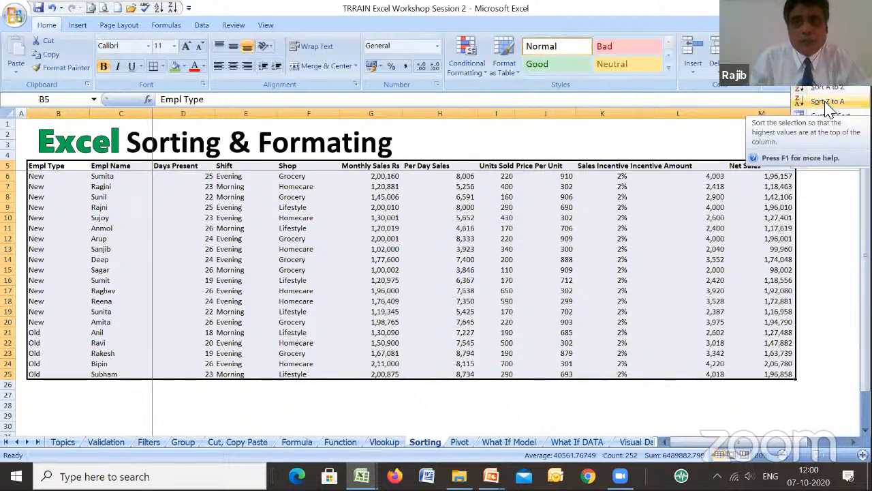
left_click(828, 103)
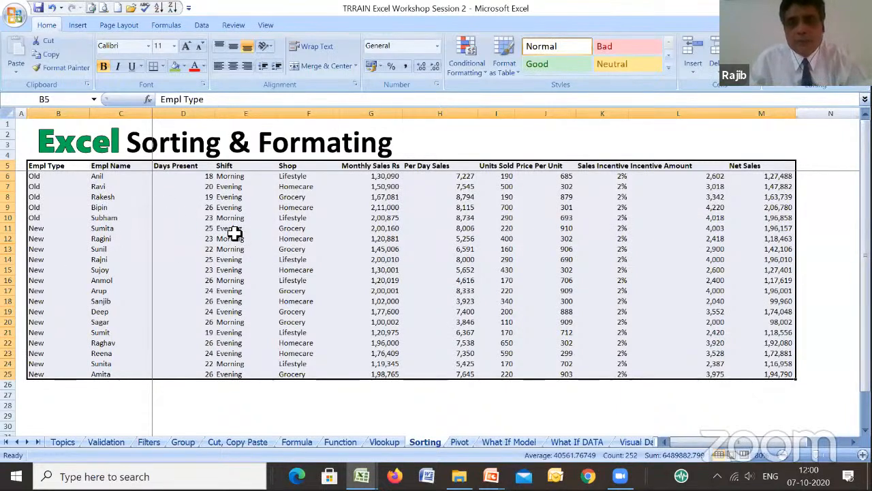
- Set up a custom sort of the employee table by Monthly Sales Rs values, largest to smallest
left_click(836, 81)
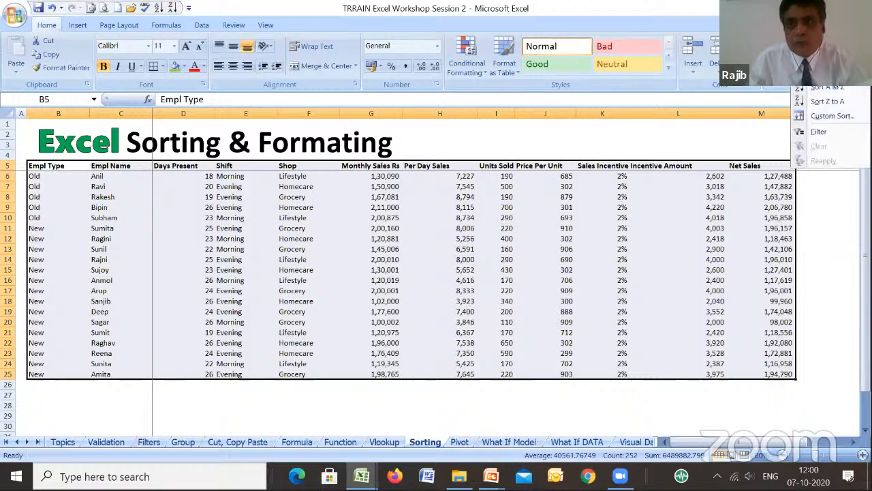
left_click(831, 117)
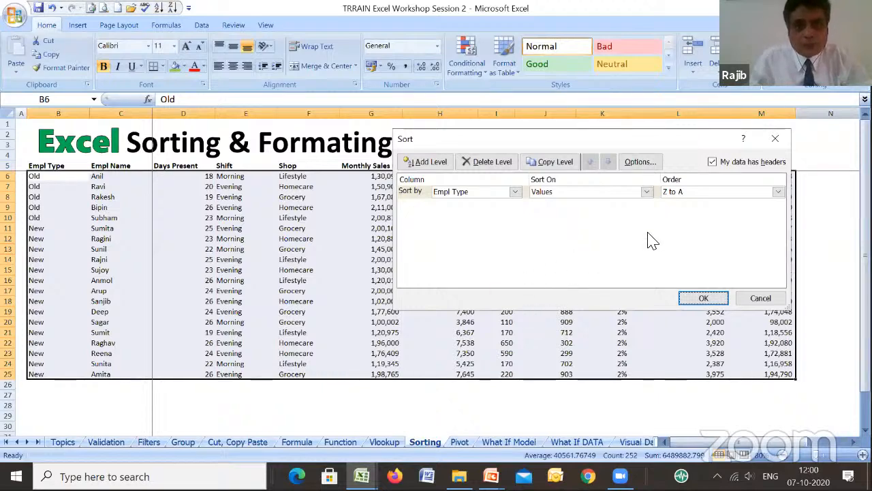
left_click(516, 192)
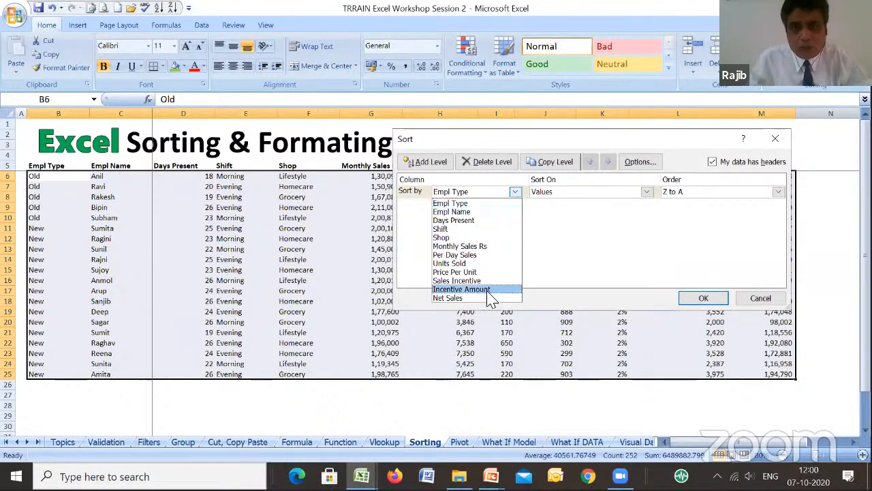
left_click(488, 246)
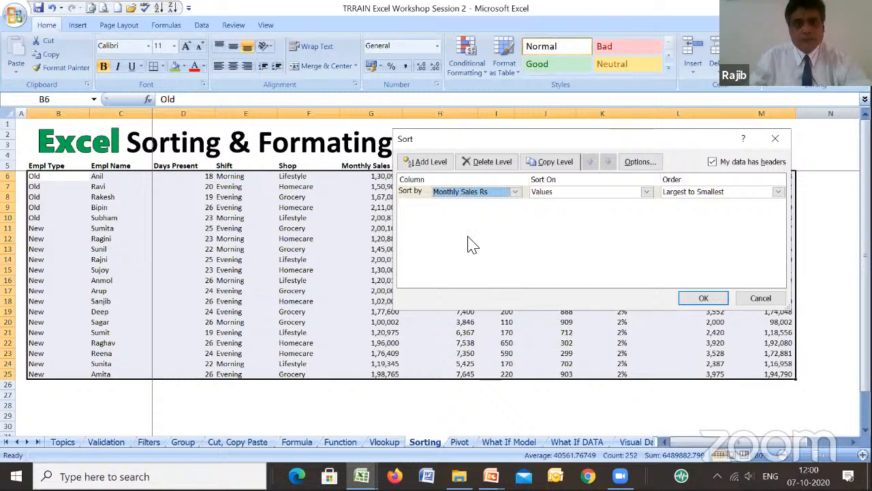
- Add two further sort levels to the custom sort, Empl Type and Shift, both on values from A to Z
left_click(427, 165)
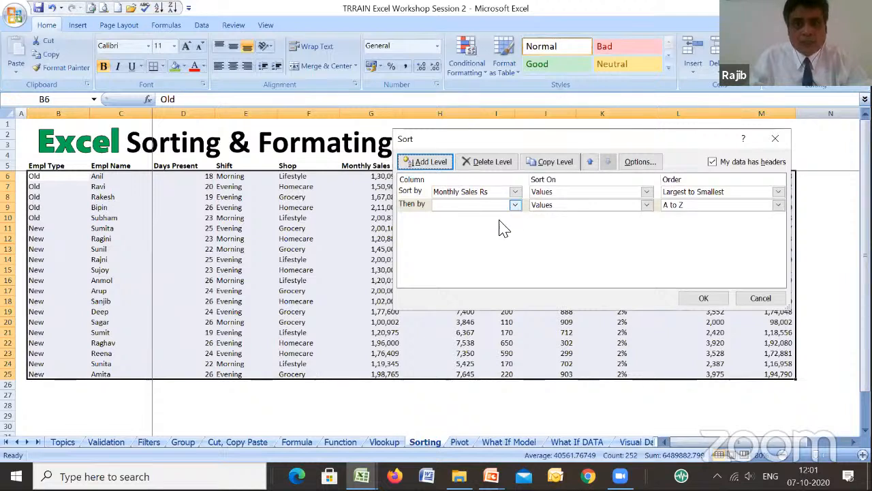
left_click(477, 204)
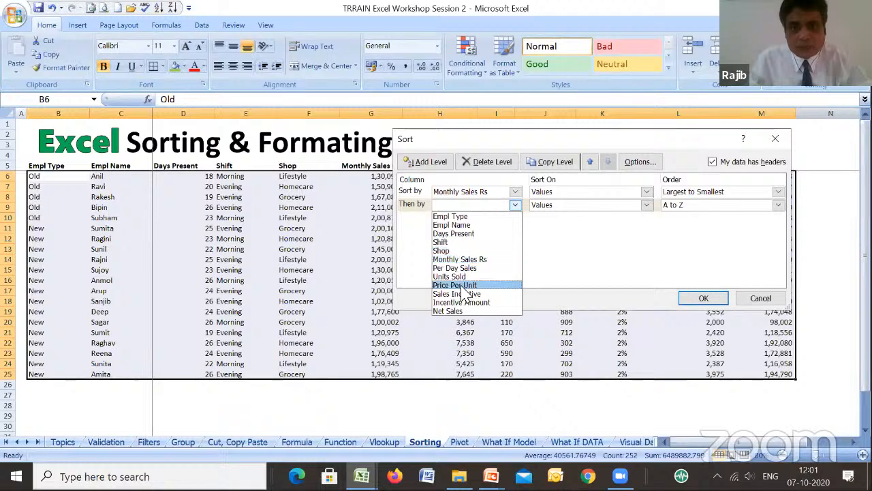
left_click(452, 217)
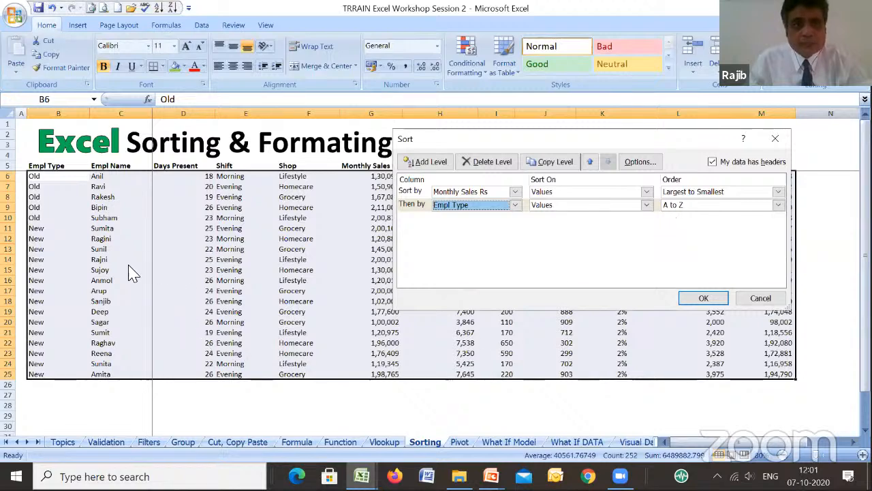
left_click(422, 165)
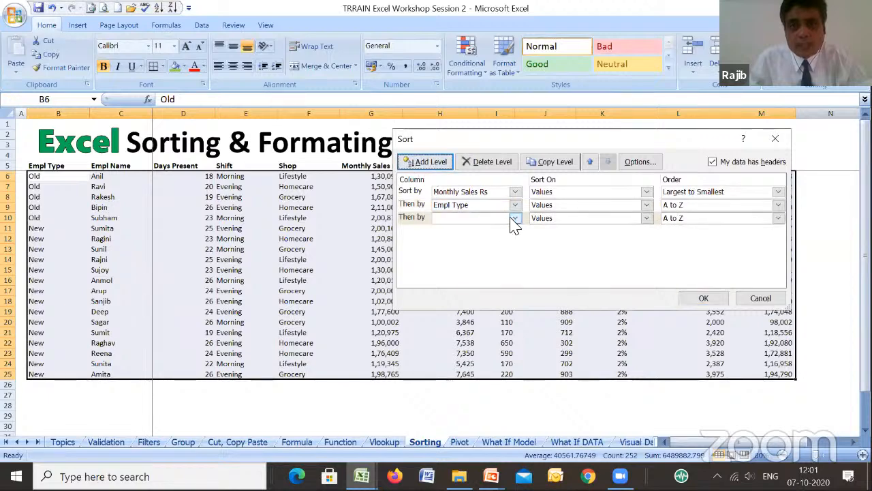
left_click(515, 218)
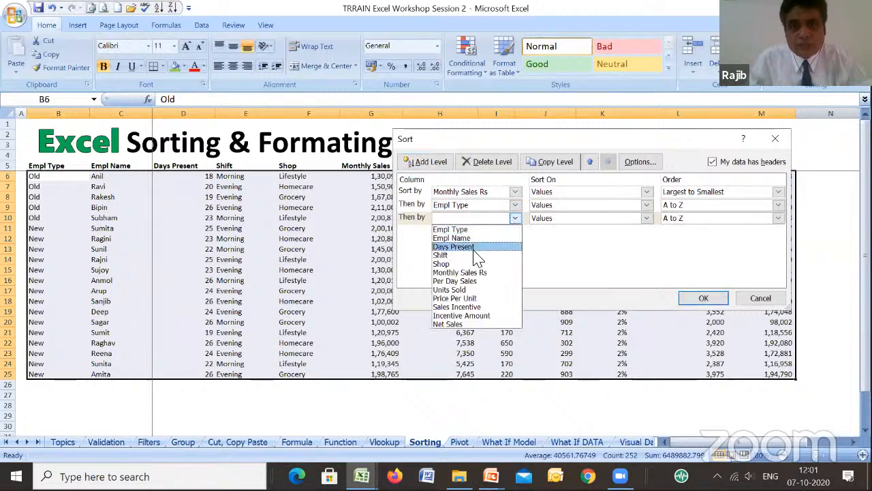
left_click(477, 256)
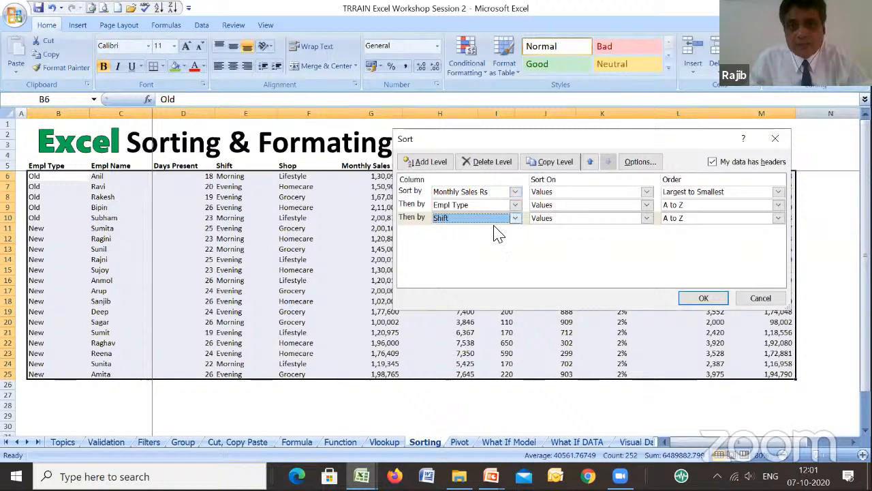
- Apply the three-level custom sort to the employee table
left_click(704, 298)
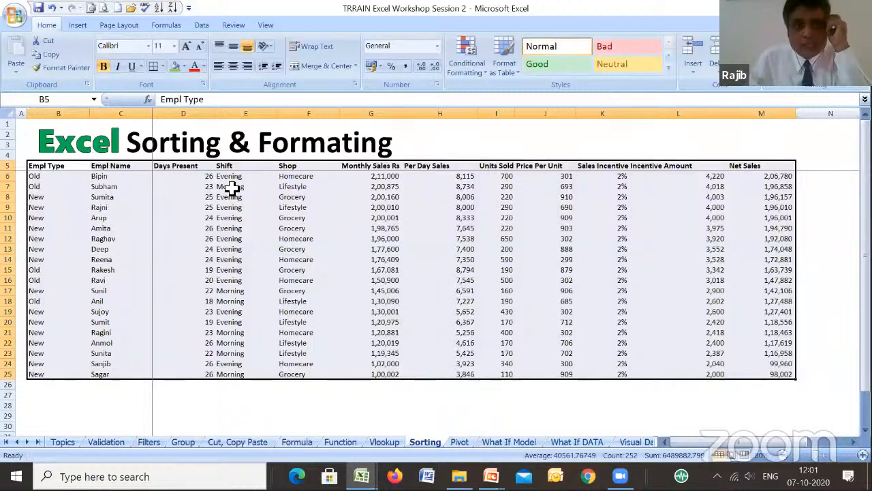
- Copy the Monthly Sales Rs value 2,11,000 from G6 into G7 and G15 to create tied sales figures
left_click(390, 177)
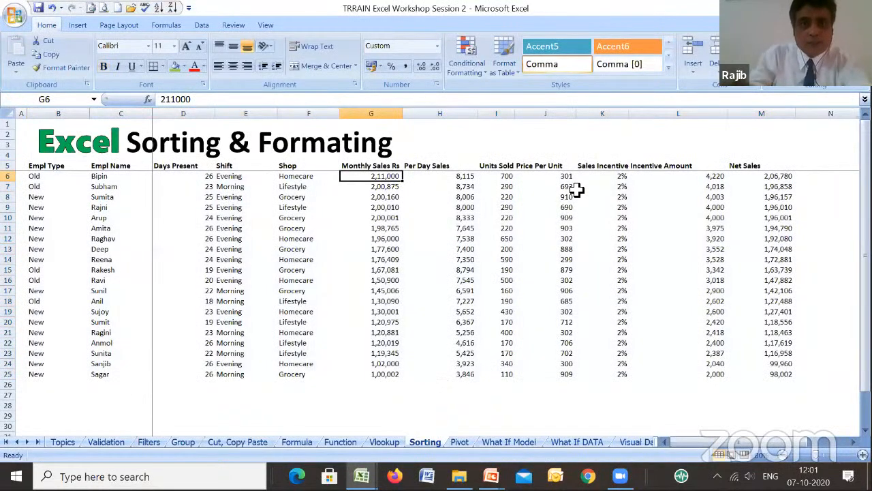
key("ctrl+c")
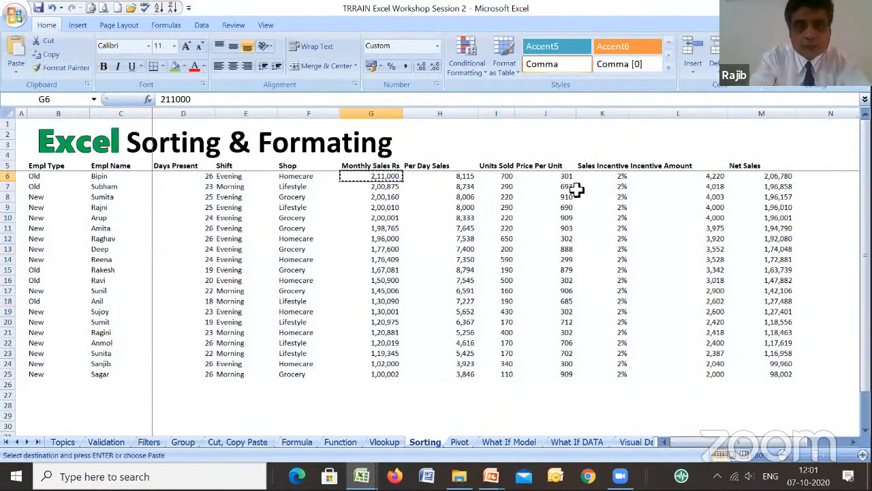
key("Down")
key("Down")
key("Down")
key("Down")
key("Down")
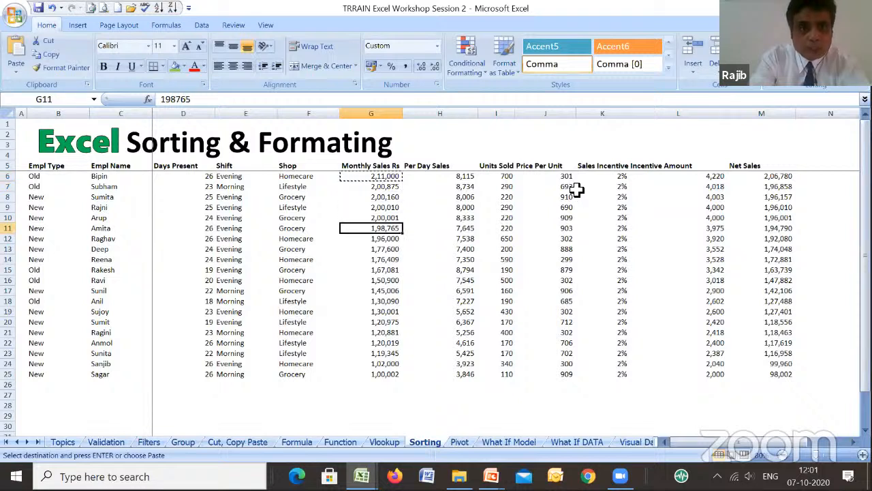
key("Down")
key("Down")
key("Down")
key("Down")
key("Down")
key("Down")
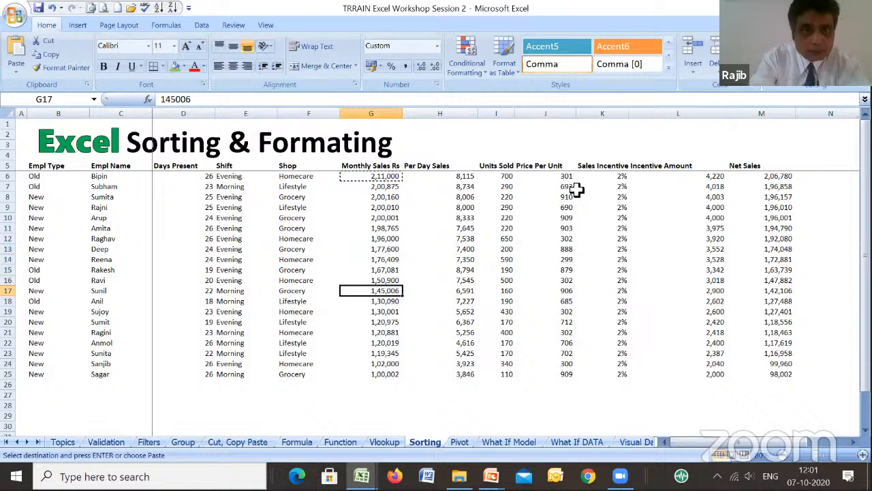
key("Up")
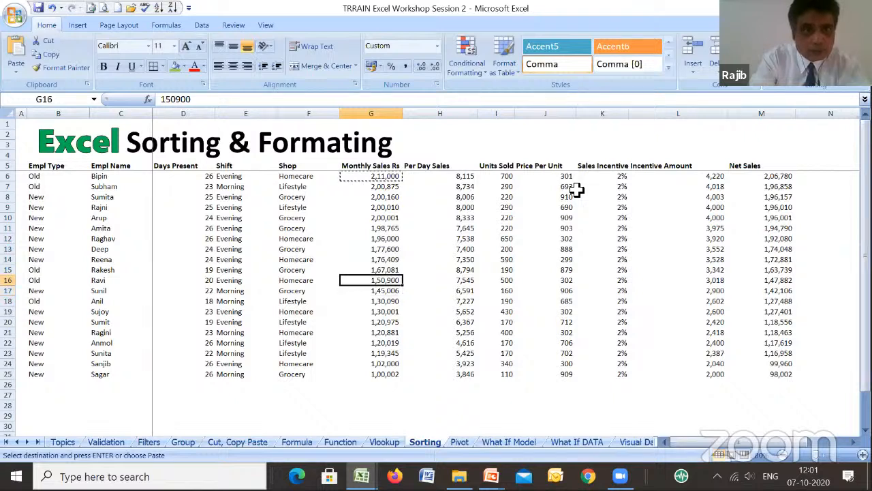
key("Up")
key("Up")
key("Up")
key("Up")
key("Up")
key("Up")
key("Up")
key("Up")
key("Up")
key("Up")
key("Down")
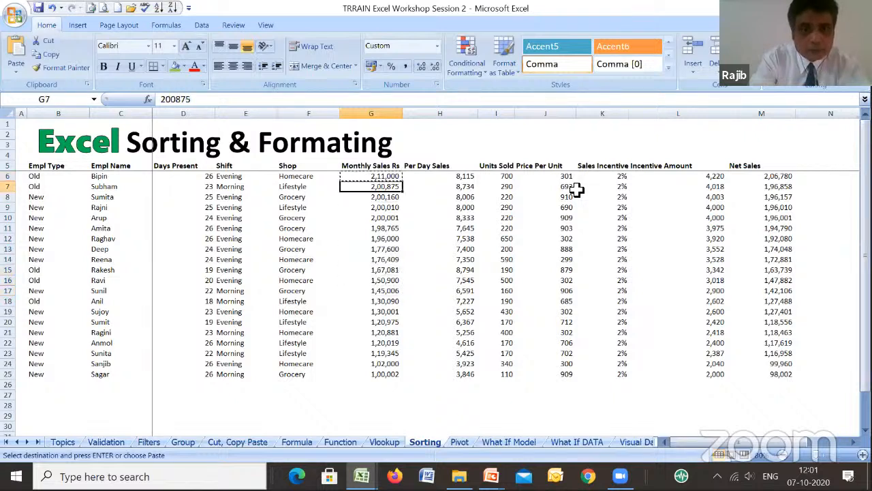
key("ctrl+v")
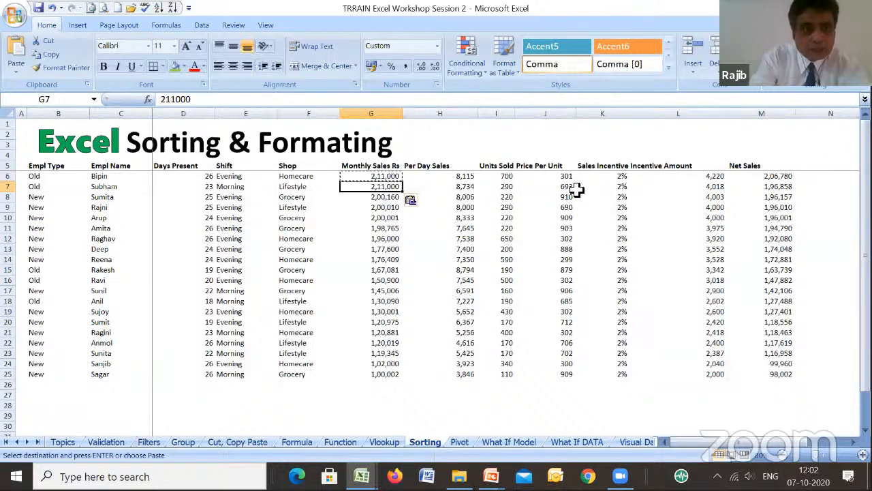
key("Down")
key("Down")
key("Down")
key("Down")
key("Down")
key("Down")
key("Down")
key("Down")
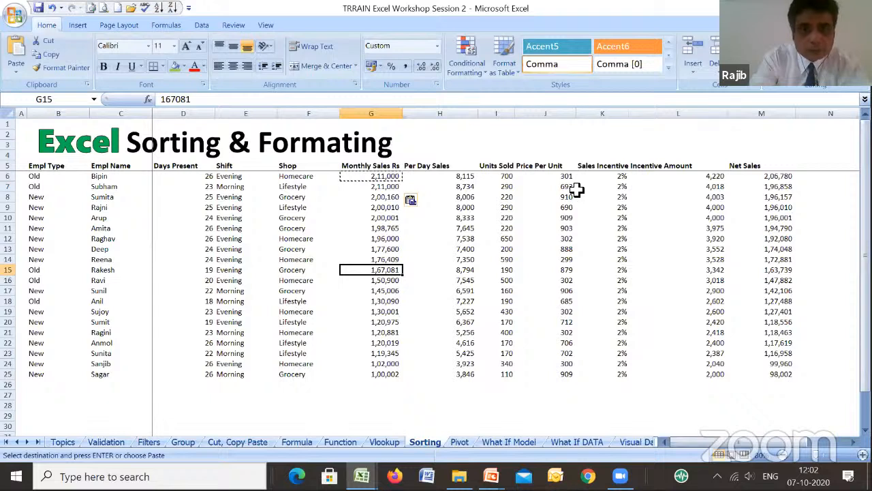
key("ctrl+v")
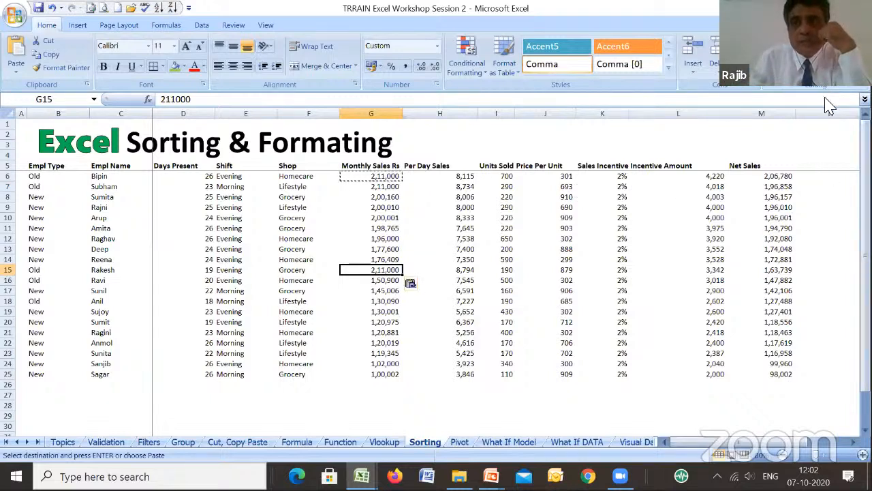
- Re-sort the employee table by Monthly Sales Rs from largest to smallest, with Empl Type and Shift from A to Z
left_click(815, 67)
left_click(821, 115)
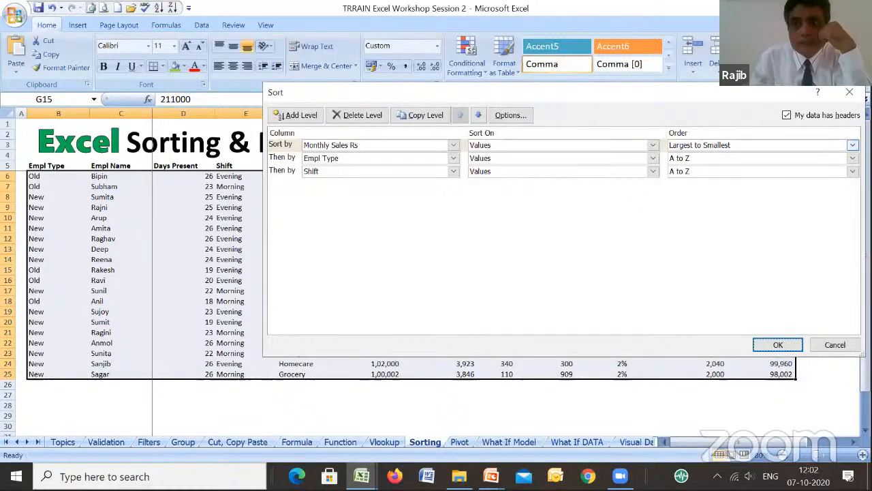
left_click(853, 145)
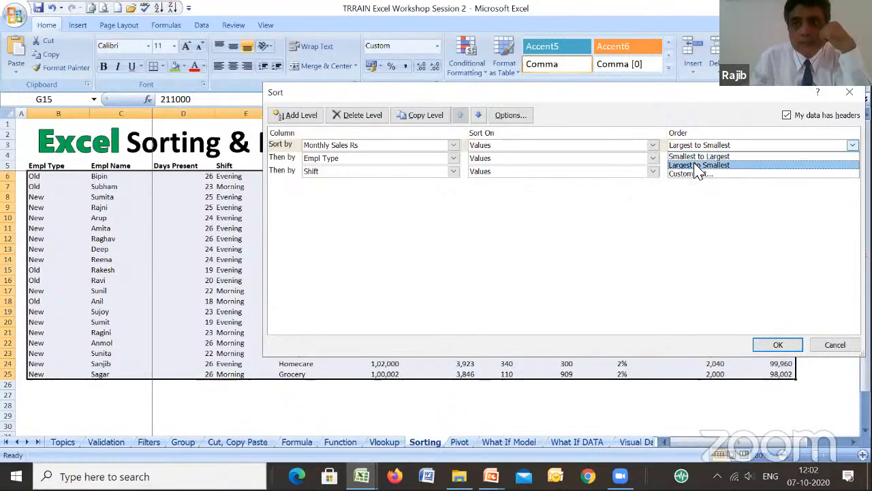
left_click(696, 166)
left_click(778, 345)
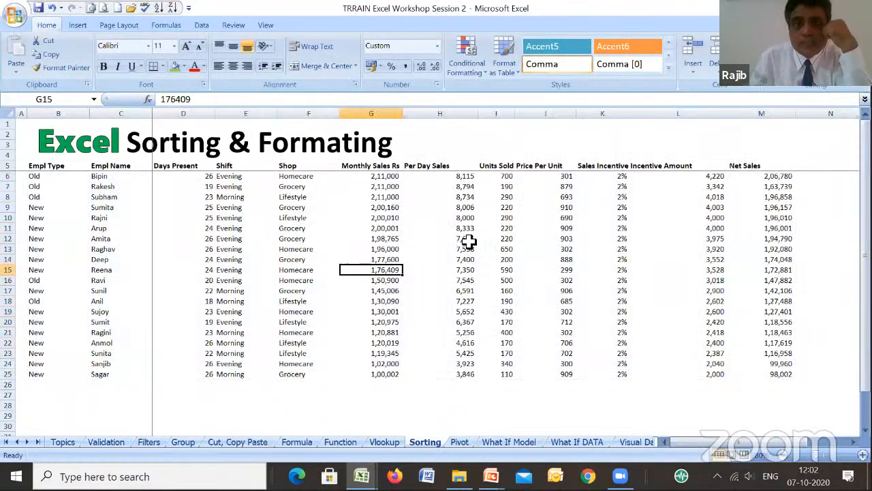
- Undo the latest sort and both pasted Monthly Sales Rs values in G15 and G7
left_click(375, 186)
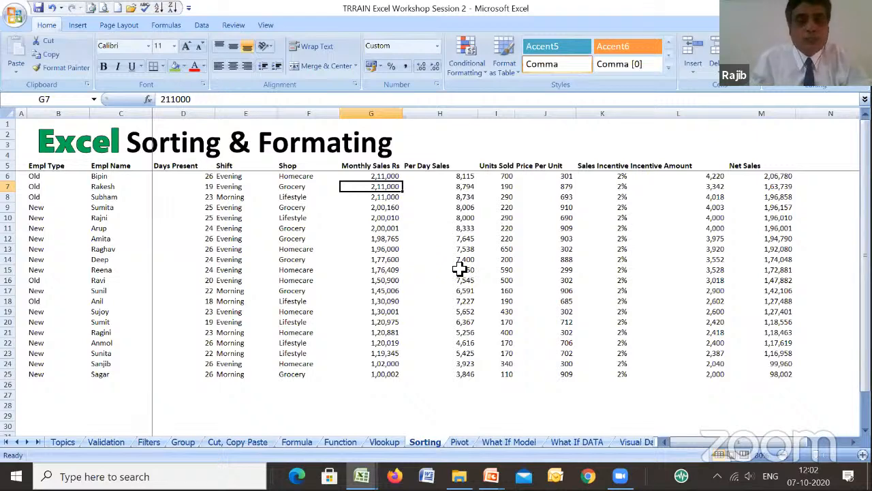
left_click(52, 9)
left_click(51, 9)
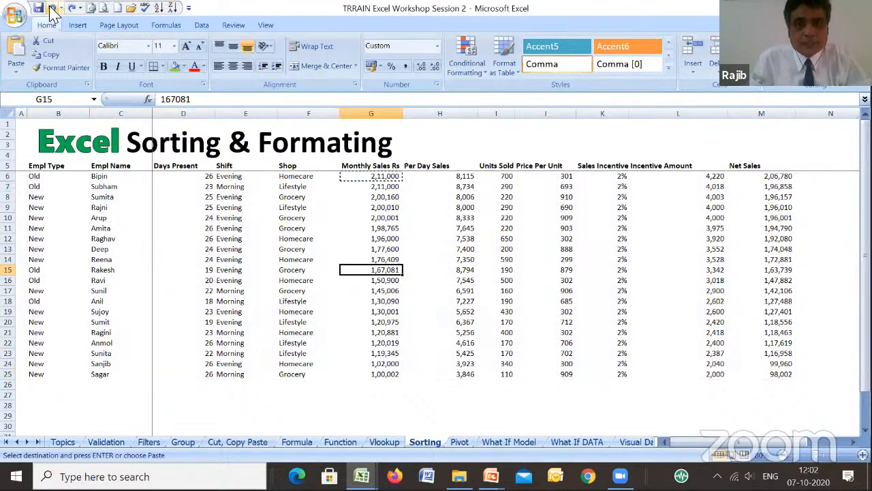
left_click(51, 9)
left_click(52, 9)
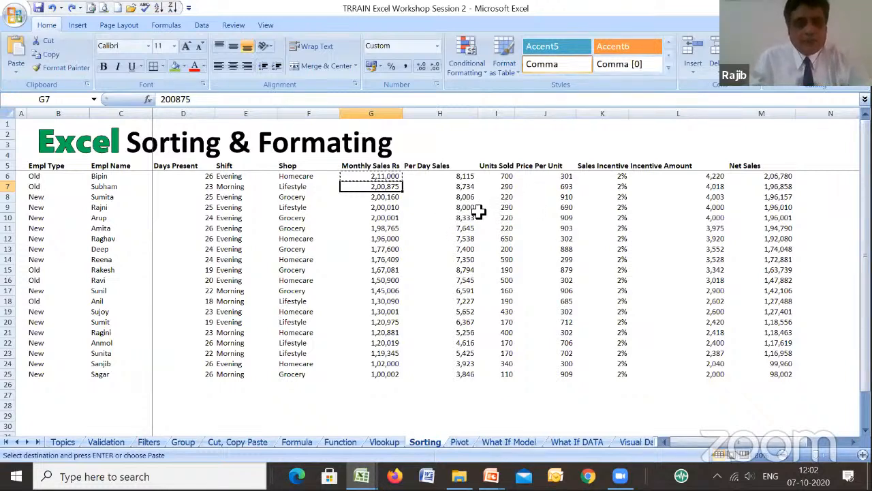
- Apply all borders to the employee table B5:M25
left_click(511, 197)
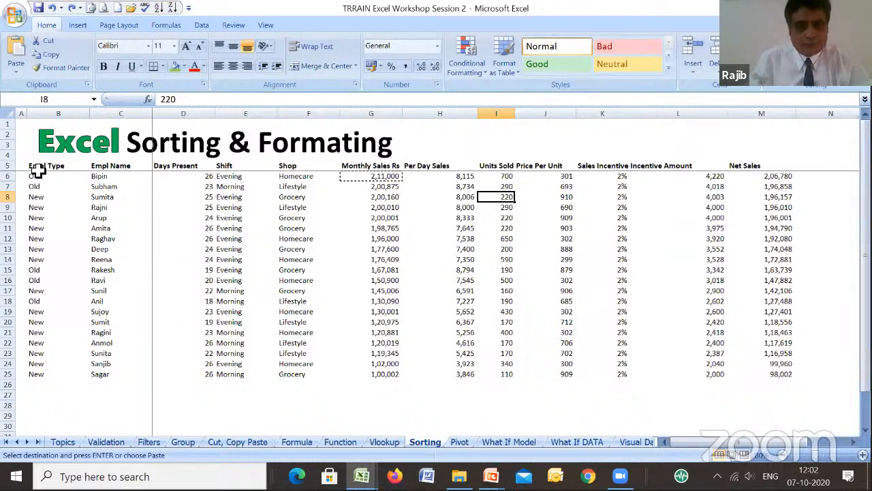
left_click_drag(37, 171, 769, 372)
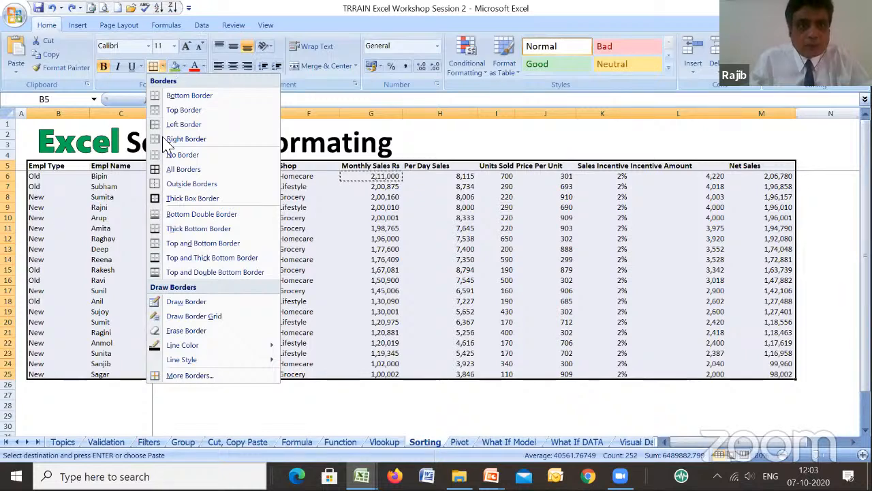
left_click(169, 170)
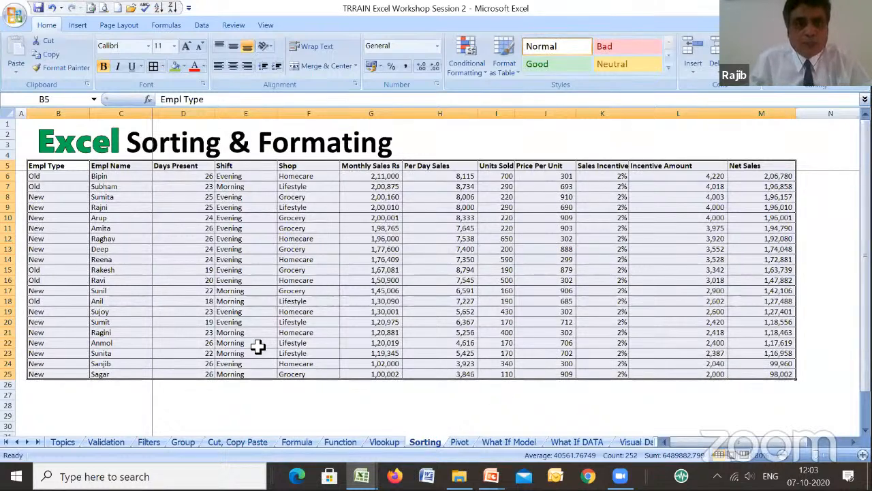
- Fill the table's header row B5:M5 with a dark shade of orange from the theme colors
left_click(59, 166)
left_click_drag(120, 165, 765, 170)
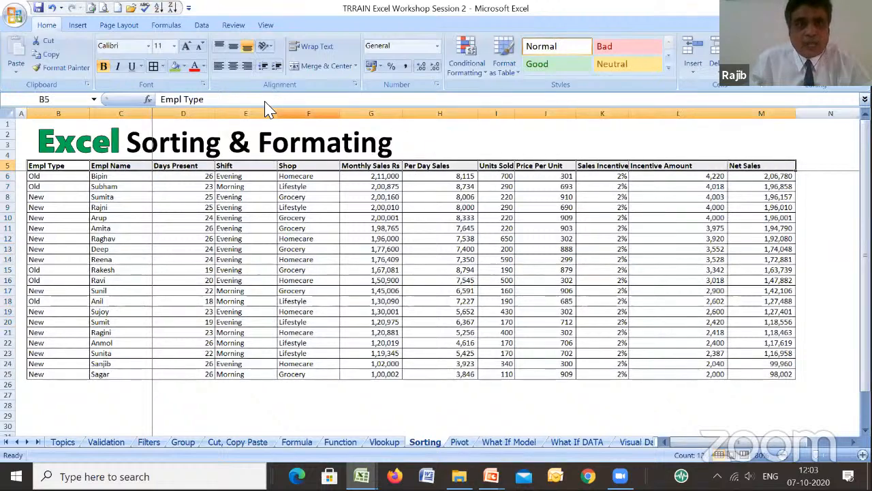
left_click(184, 67)
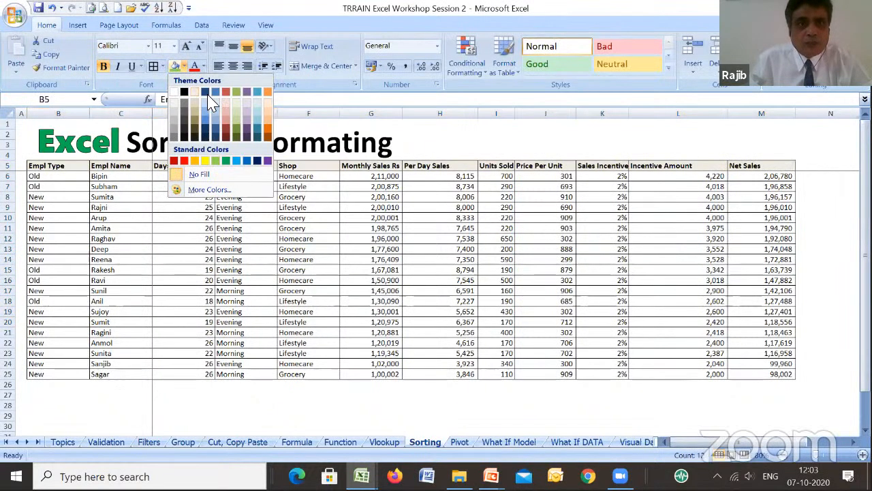
left_click(266, 135)
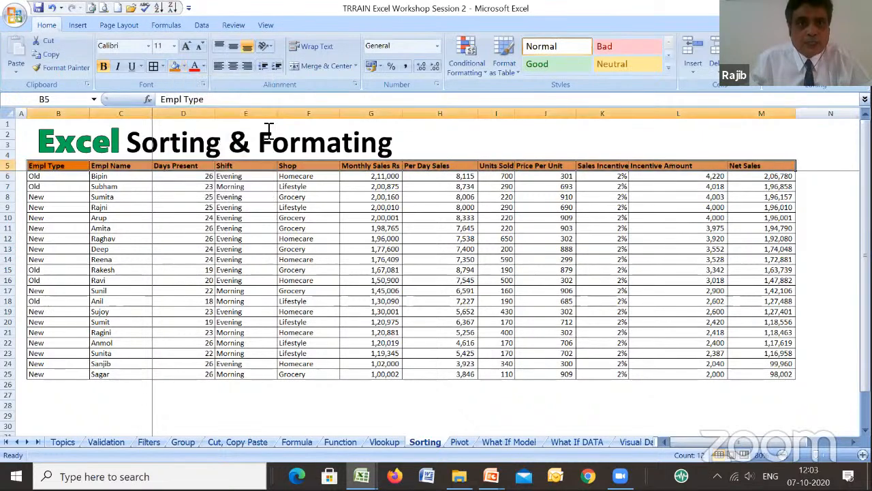
- Set the header row's font to standard dark blue and size 14
left_click(203, 66)
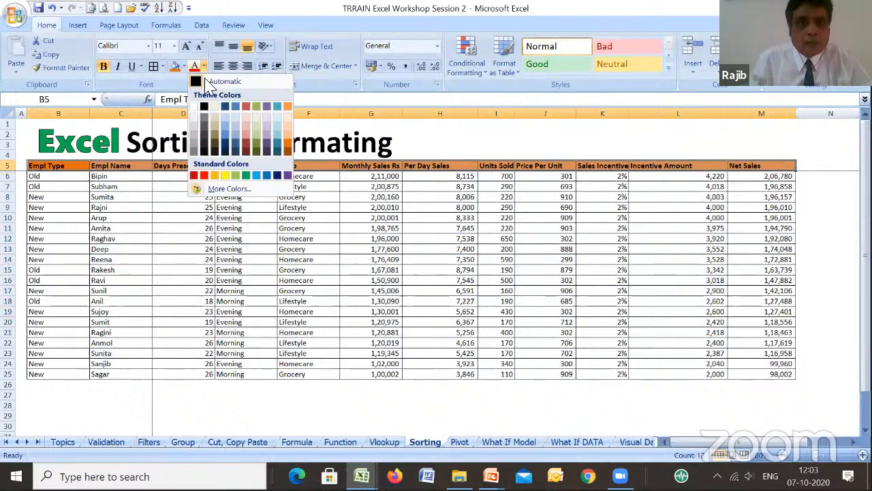
left_click(276, 176)
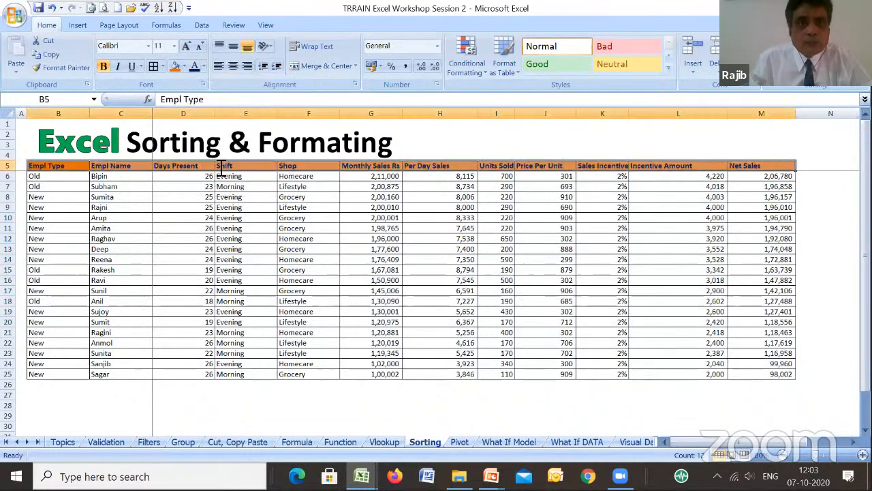
left_click(164, 45)
type("14")
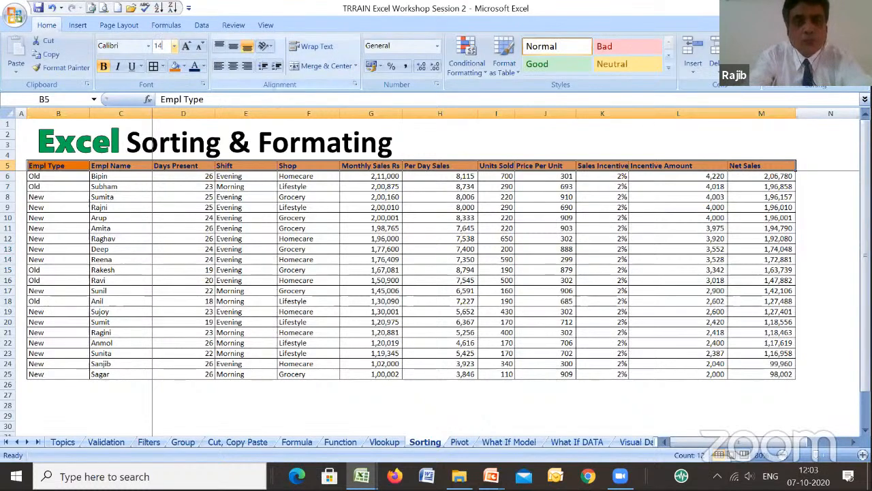
key("Return")
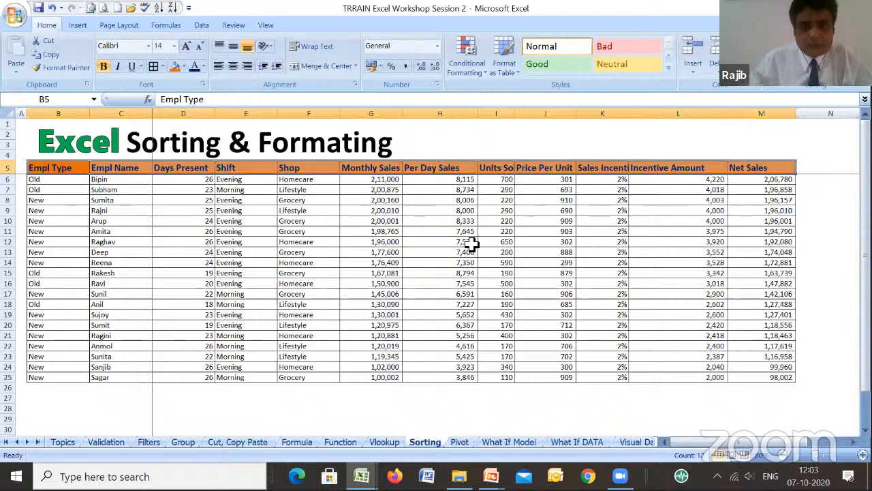
- Custom sort the table B5:M25 by Empl Name values from Z to A, keeping Empl Type and Shift as further levels
left_click(393, 182)
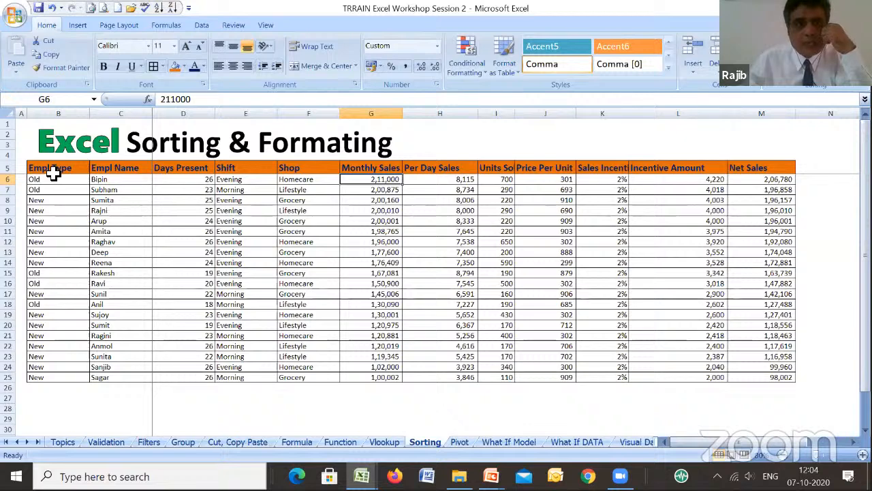
left_click_drag(53, 172, 752, 377)
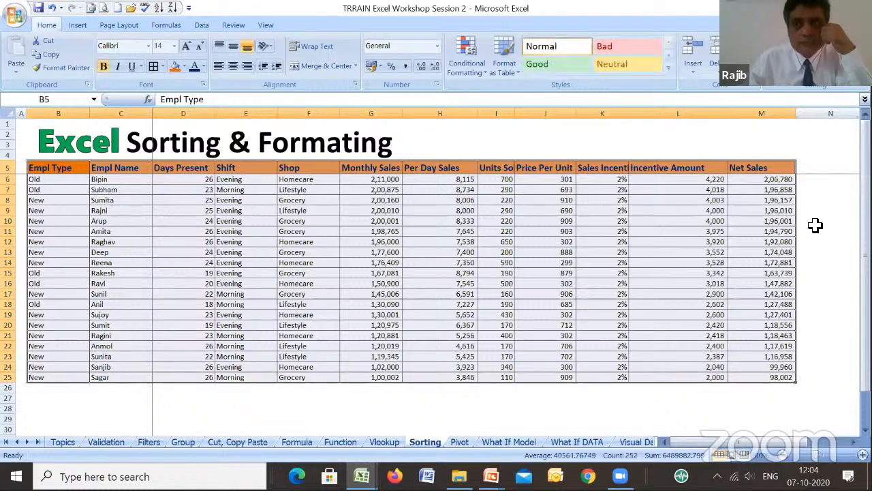
left_click(811, 62)
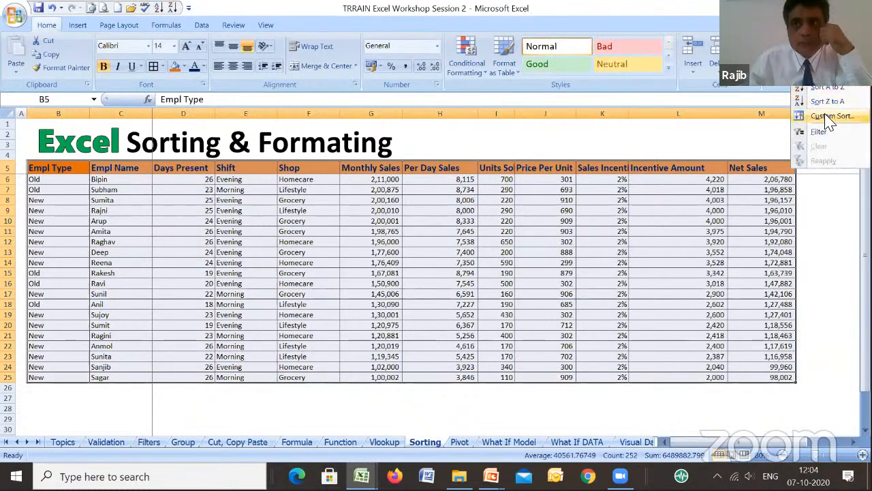
left_click(832, 117)
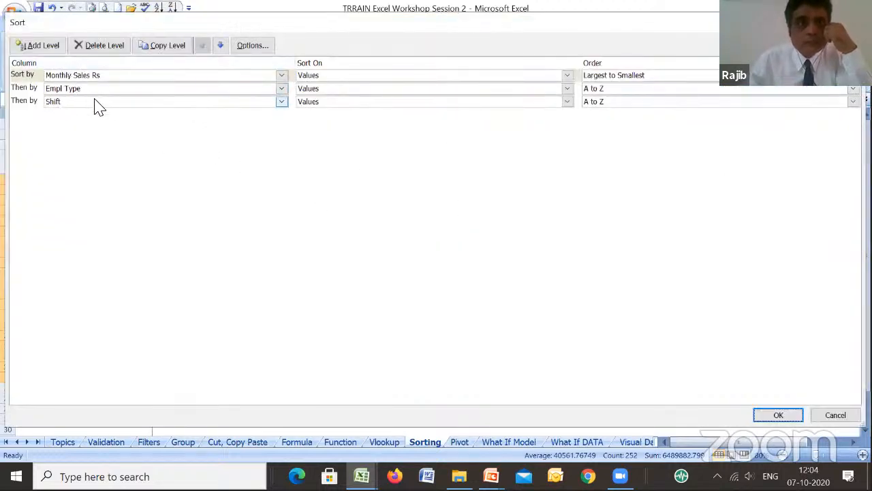
left_click(281, 80)
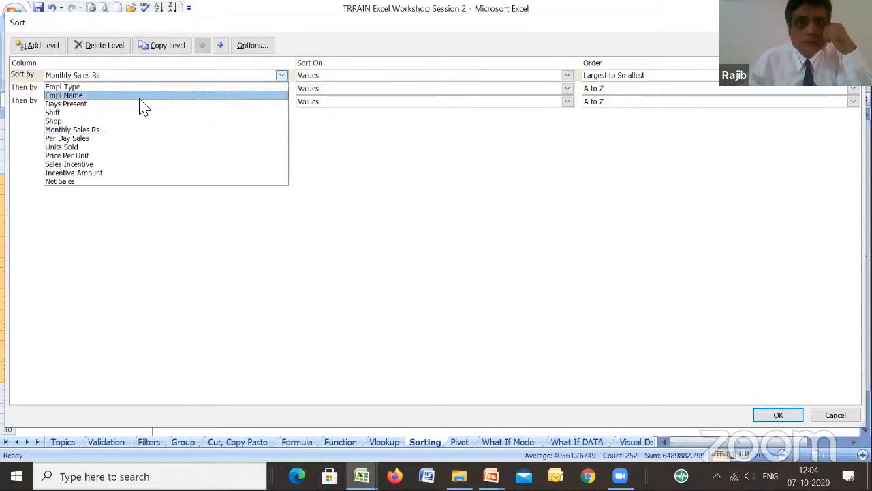
left_click(83, 92)
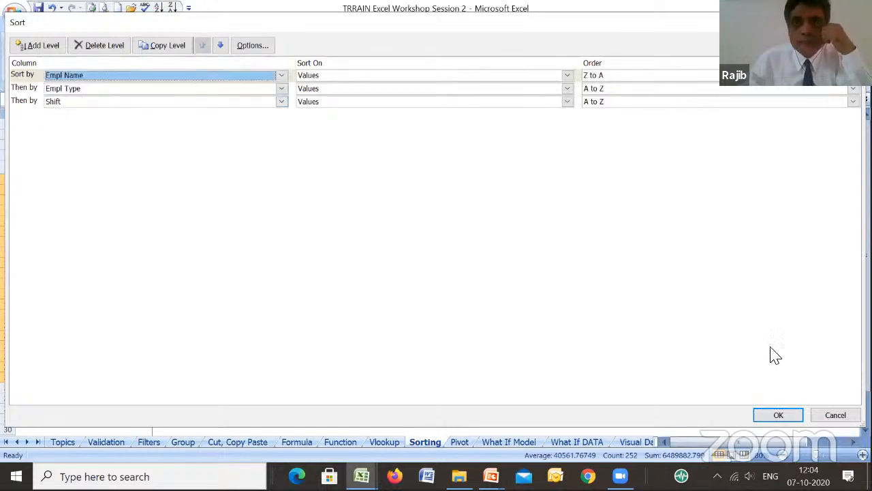
left_click(777, 415)
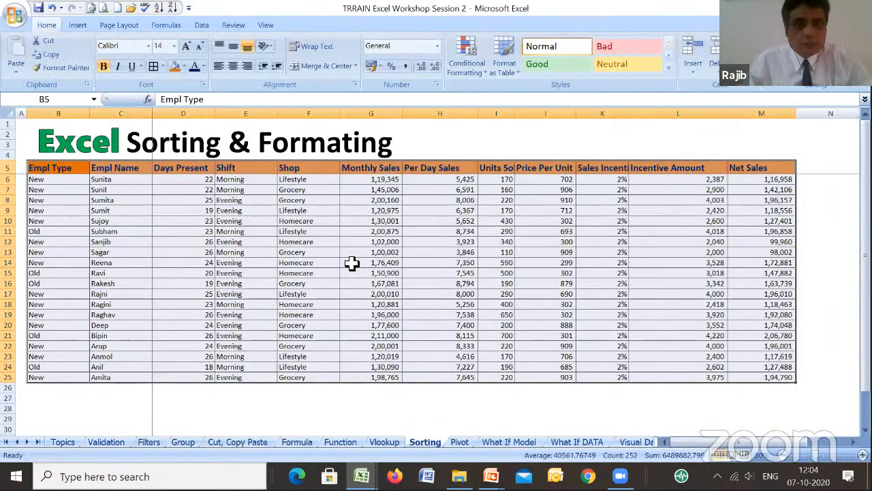
- Highlight Monthly Sales values in G6:G25 greater than 1,50,000 with Light Red Fill with Dark Red Text
left_click(426, 276)
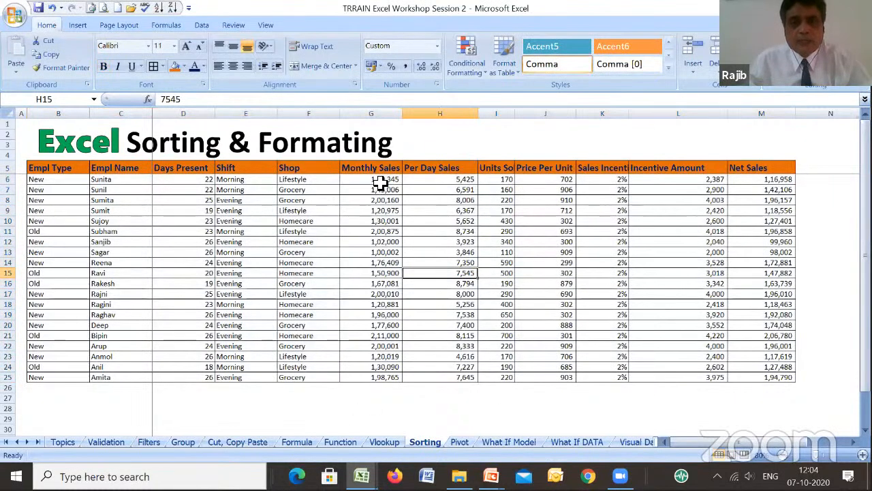
left_click_drag(380, 182, 399, 378)
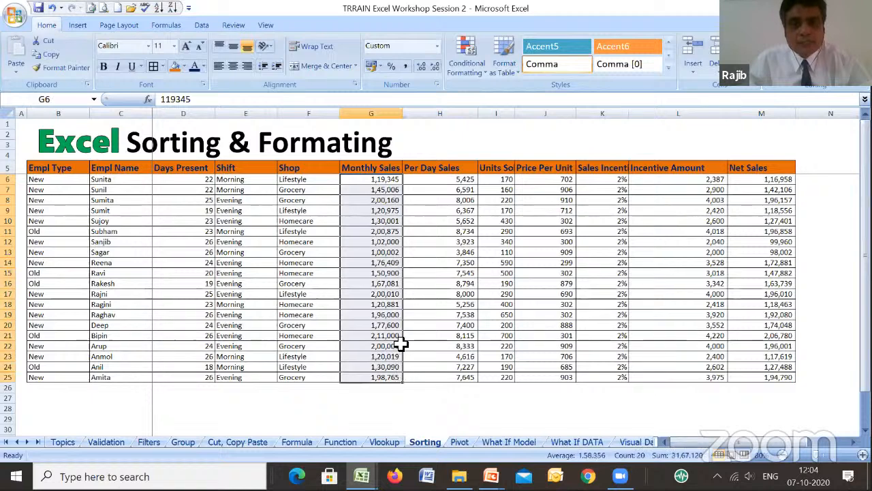
left_click(477, 79)
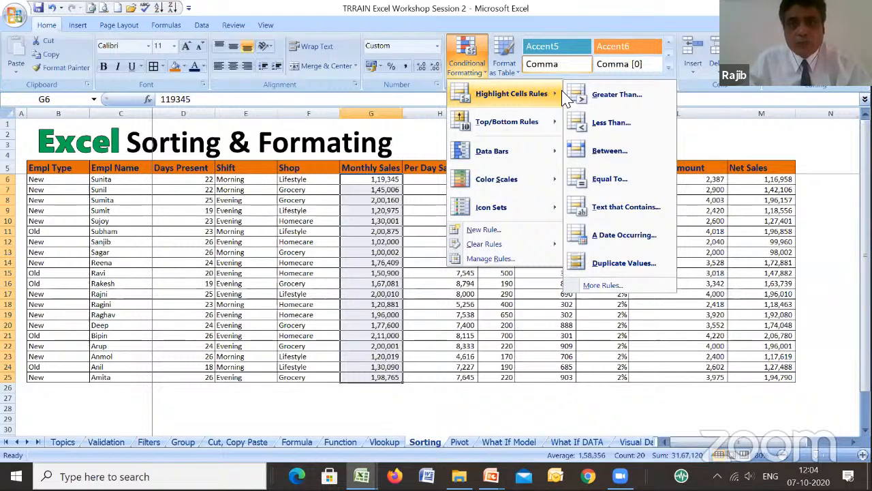
left_click(615, 96)
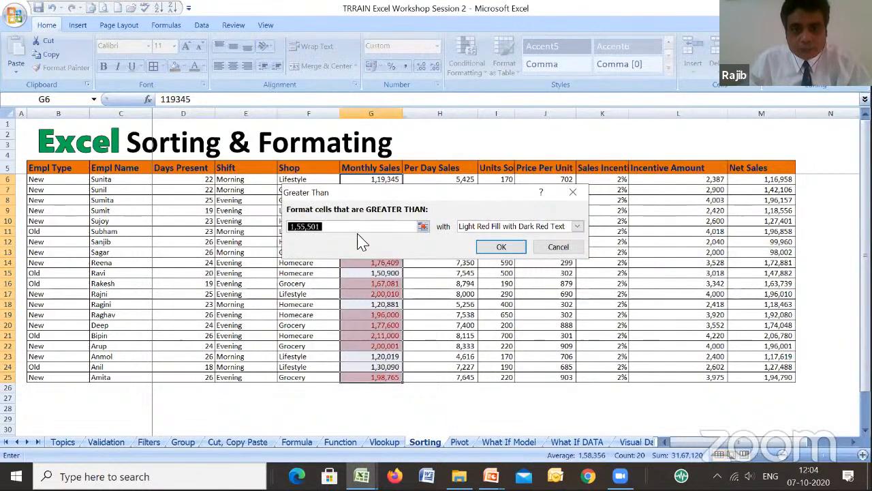
left_click(356, 230)
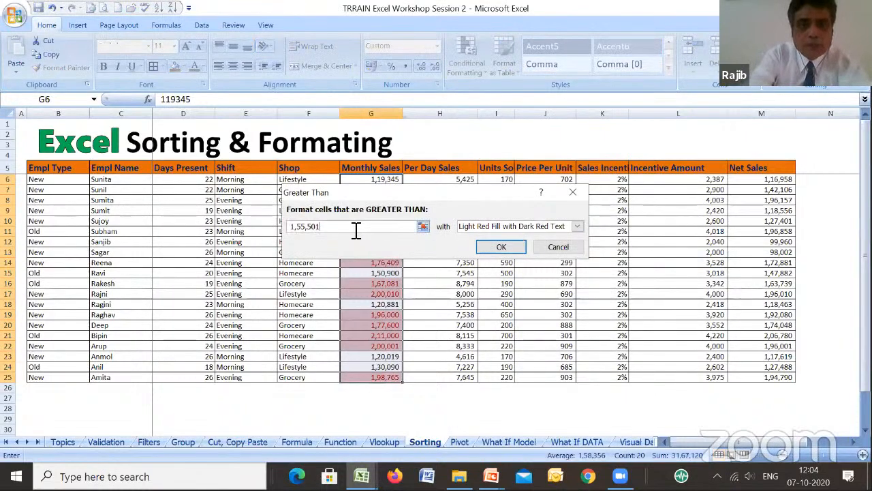
key("BackSpace")
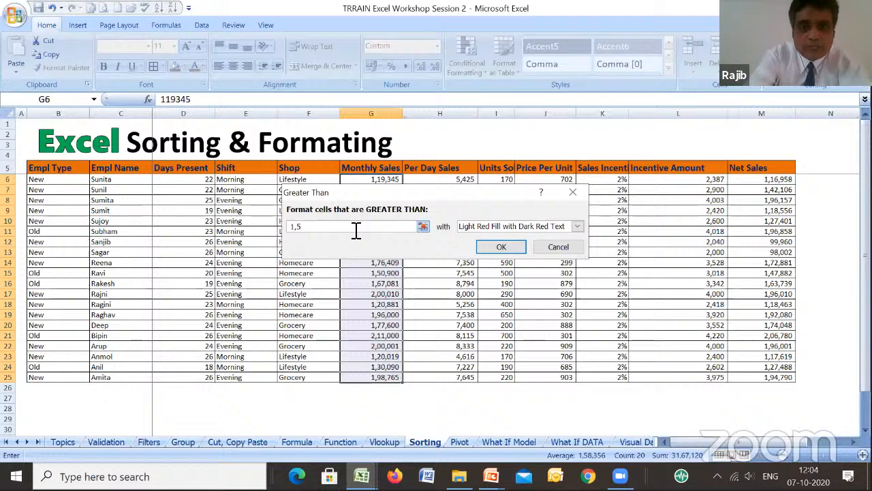
type("0000")
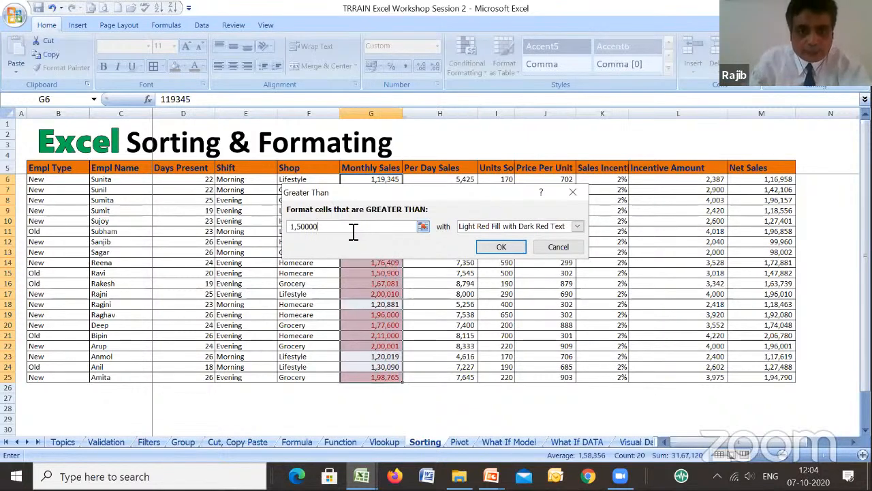
left_click(498, 248)
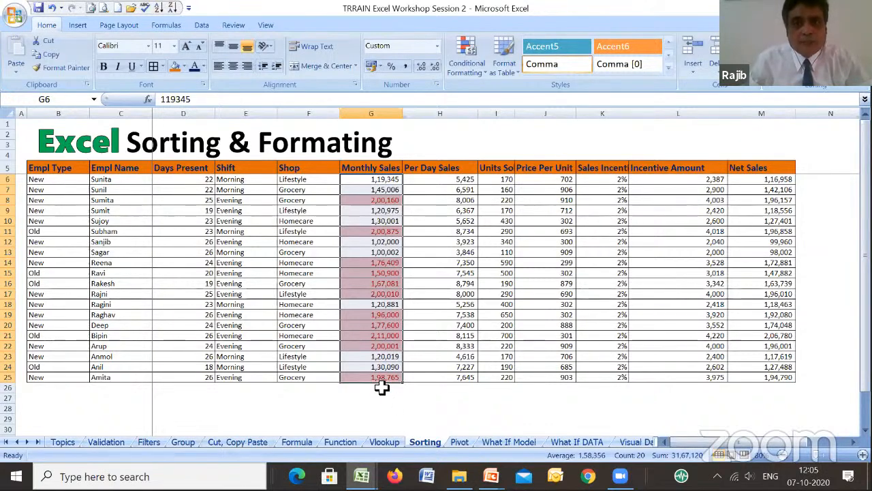
- Add a second highlight rule to G6:G25 formatting values greater than 1,55,501 with Green Fill with Dark Green Text
left_click(475, 77)
mouse_move(501, 92)
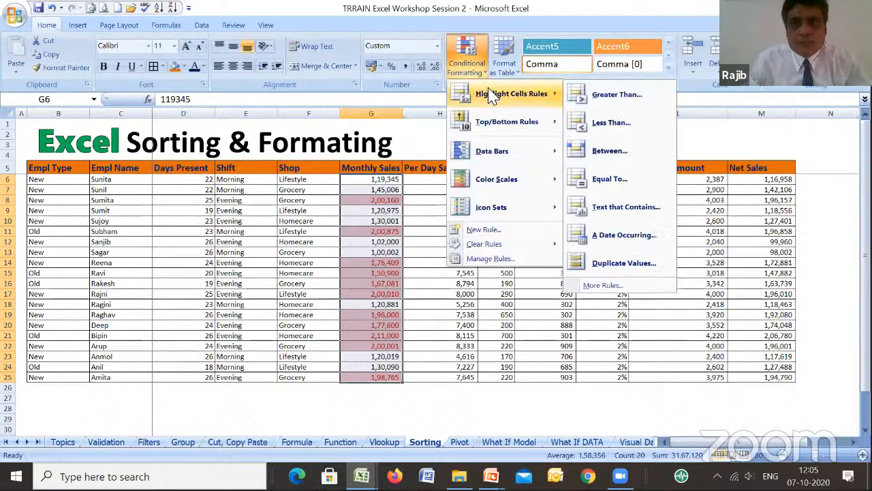
left_click(617, 95)
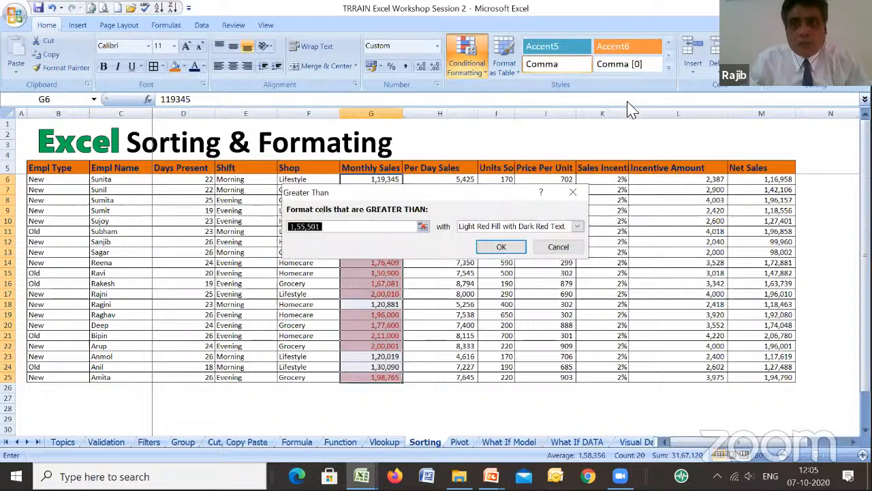
left_click(579, 227)
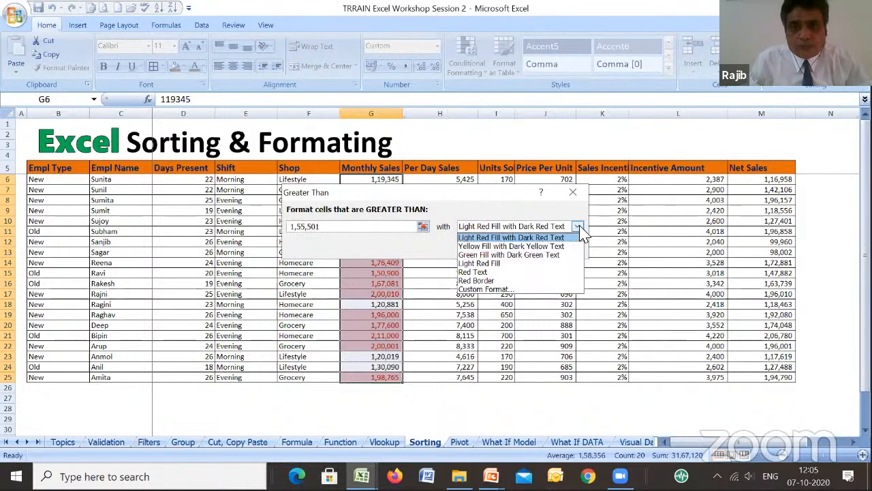
left_click(504, 254)
left_click(502, 300)
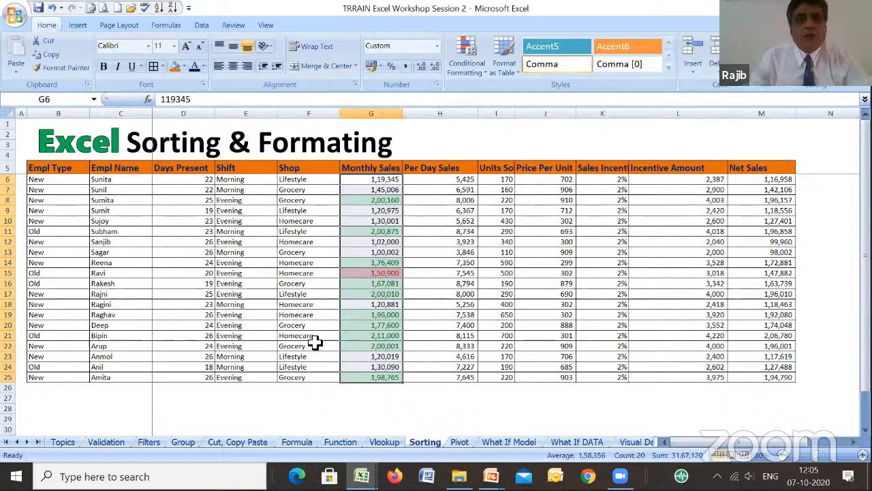
- Highlight Shift cells in E6:E25 equal to "Morning" with Light Red Fill with Dark Red Text
left_click_drag(231, 182, 261, 377)
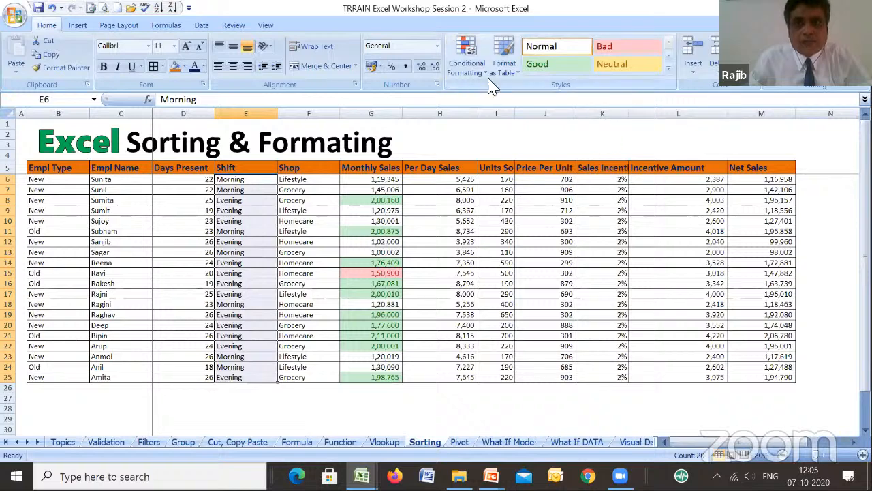
left_click(468, 71)
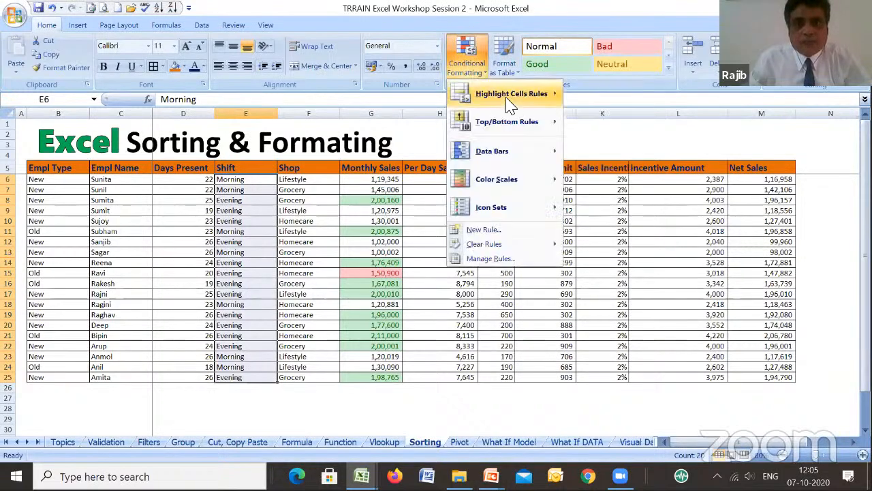
mouse_move(510, 105)
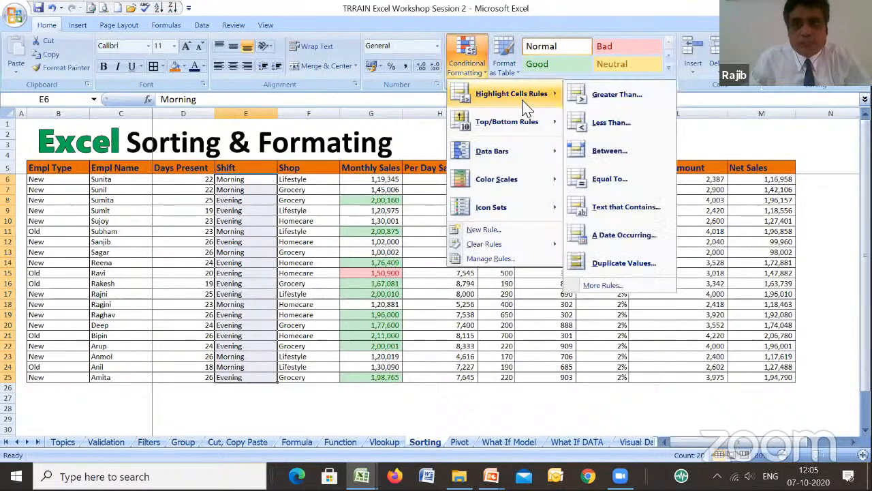
mouse_move(520, 130)
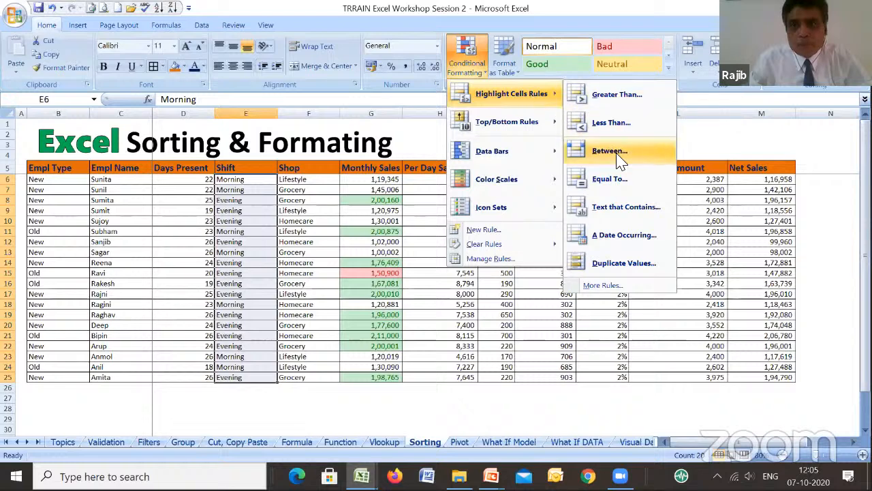
left_click(618, 180)
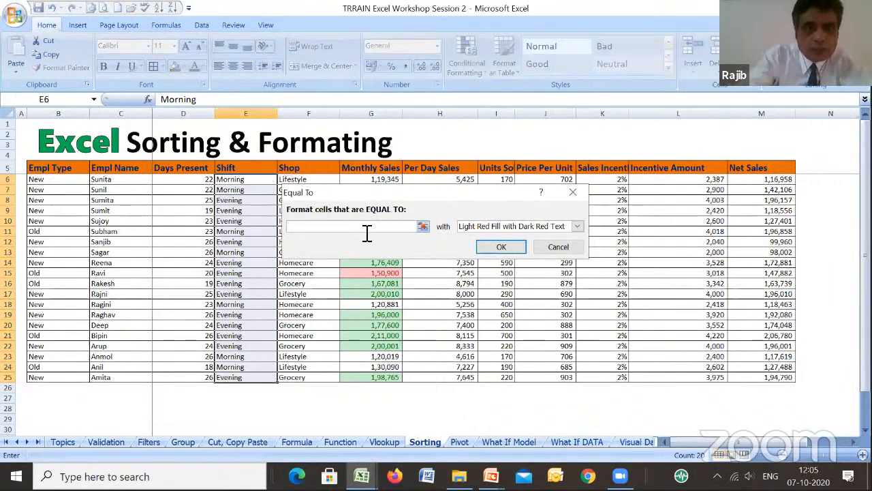
type("Morni")
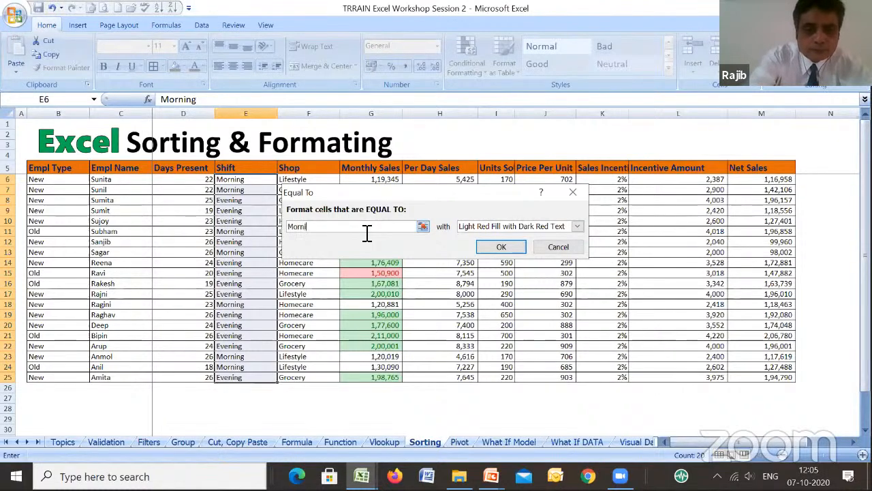
type("ng")
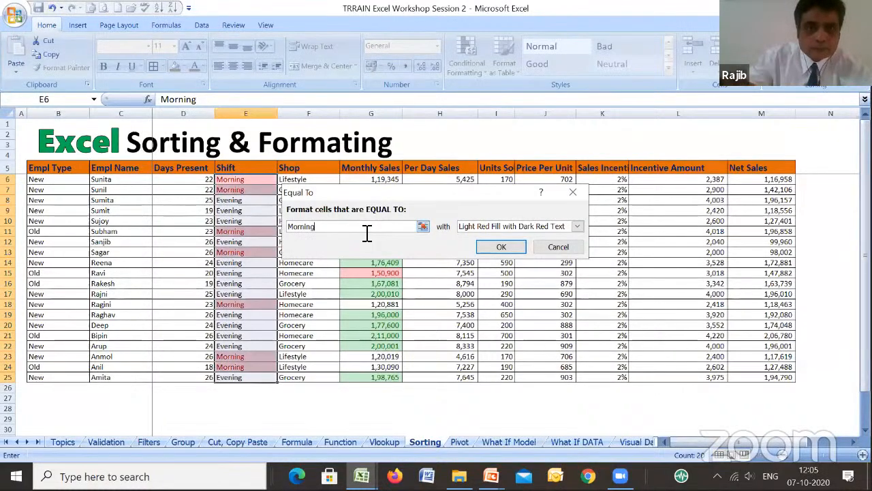
left_click(519, 246)
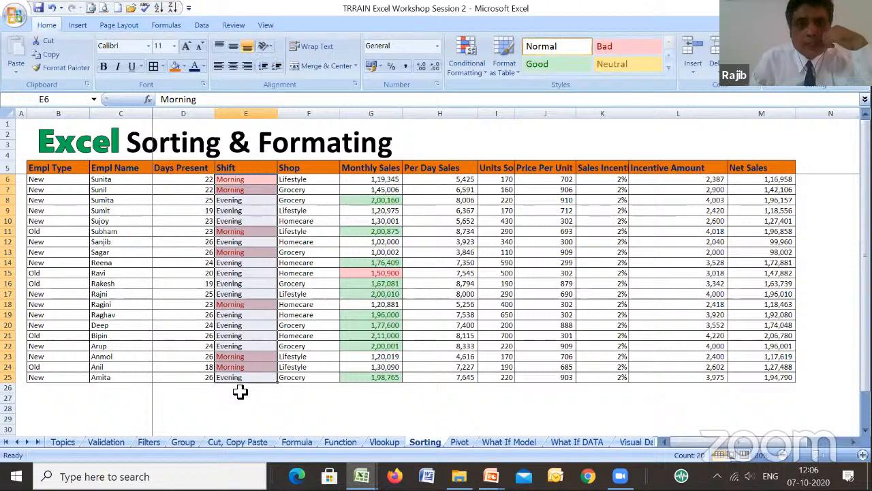
- Change the shift in cell E6 to Evening
left_click(245, 178)
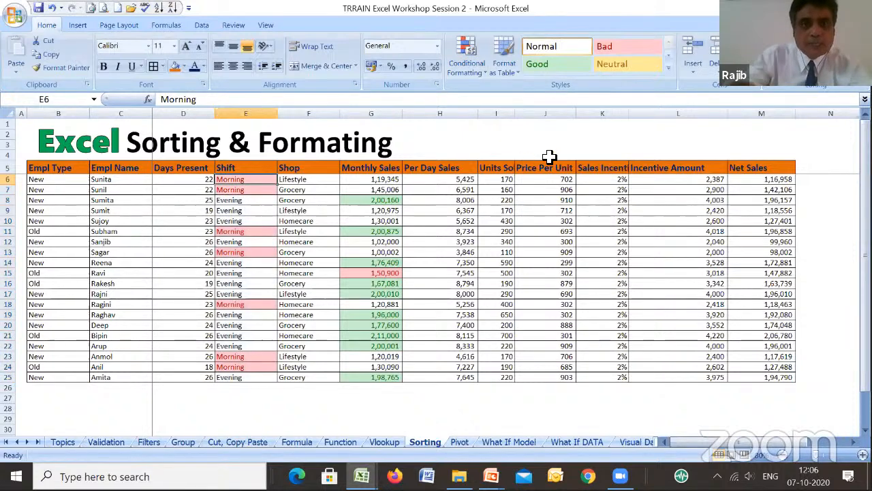
type("E")
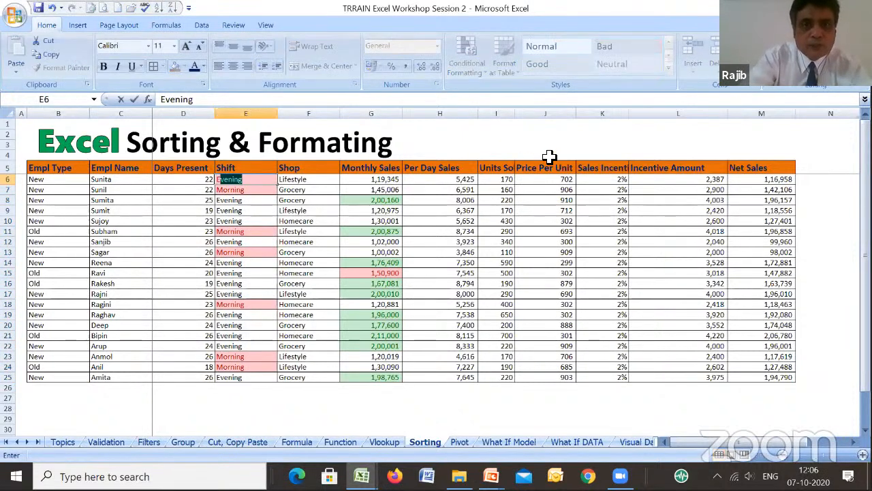
key("Return")
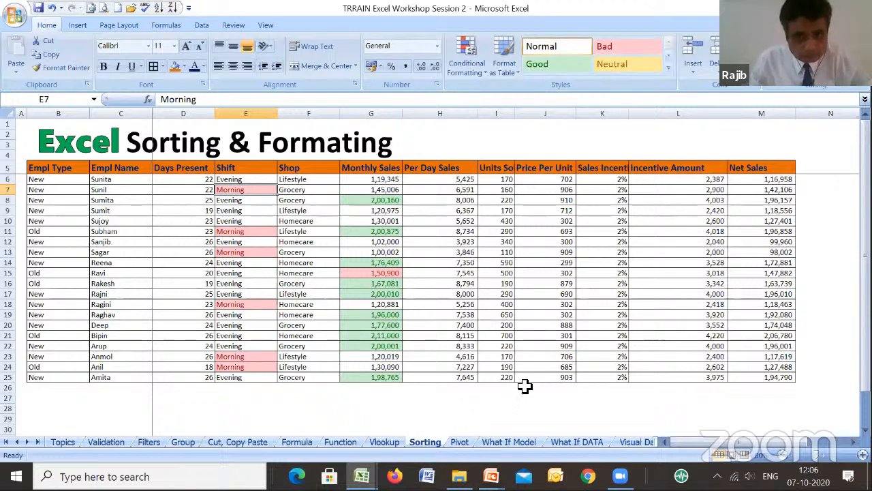
- Open the Pivot sheet and select the whole employee table B5:M25 including its header row
left_click(461, 443)
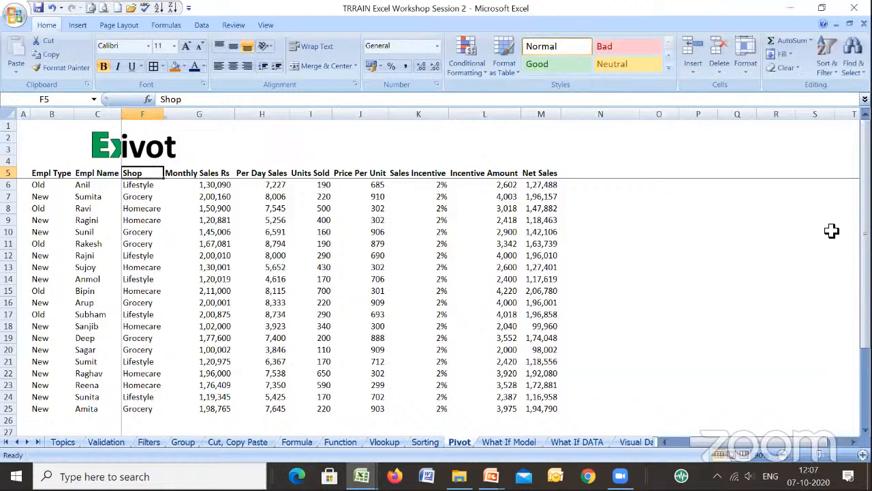
key("Left")
key("Left")
key("Left")
key("Left")
key("Left")
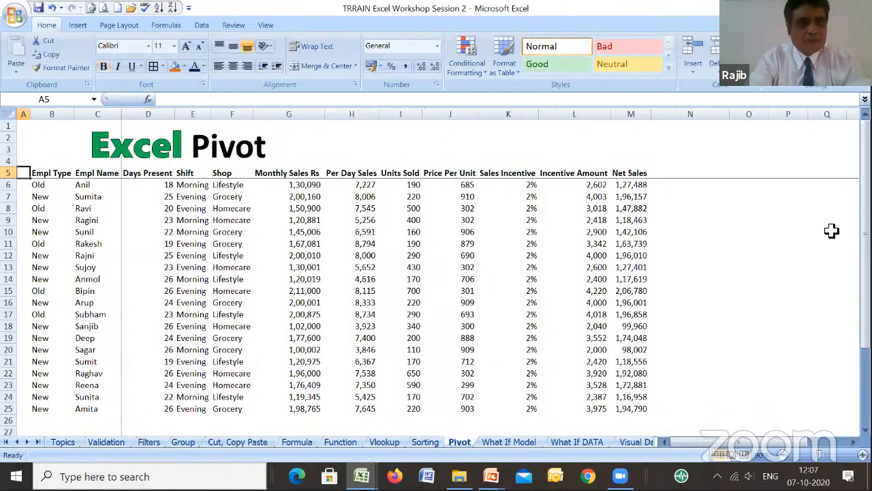
key("Right")
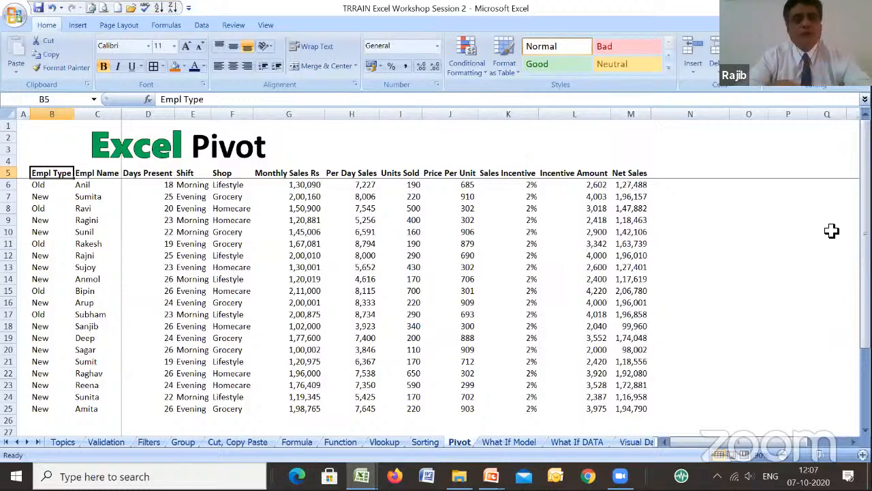
key("shift+Right")
key("shift+Right")
key("shift+Right")
key("shift+Right")
key("shift+Right")
key("shift+Right")
key("shift+Right")
key("shift+Right")
key("shift+Right")
key("shift+Right")
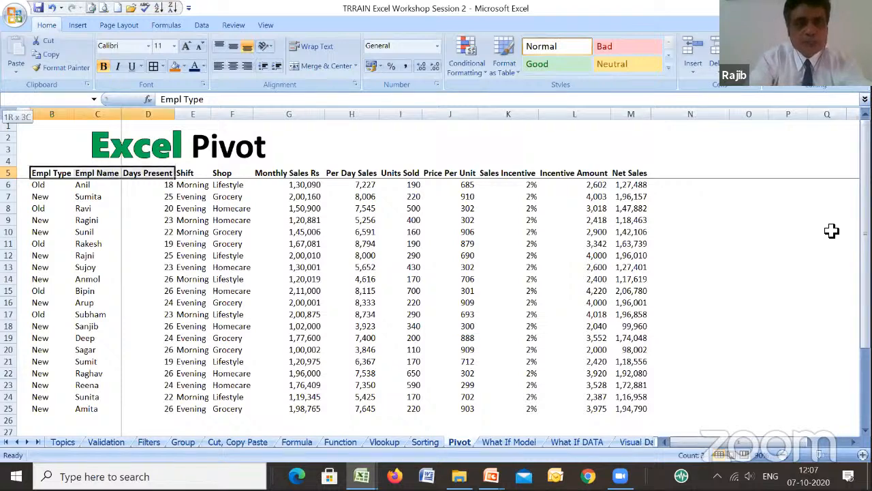
key("shift+Right")
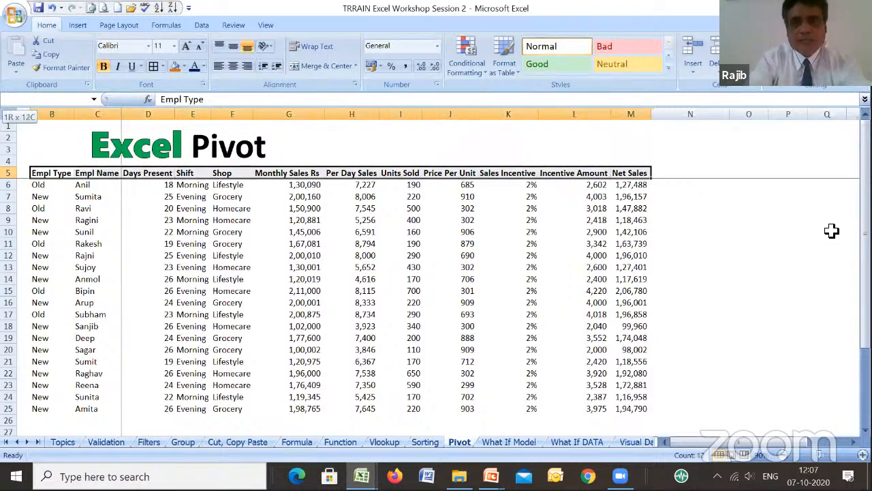
key("shift+Down")
key("shift+Down")
key("shift+Down")
key("shift+Down")
key("shift+Down")
key("shift+Down")
key("shift+Down")
key("shift+Down")
key("shift+Down")
key("shift+Down")
key("shift+Down")
key("shift+Down")
key("shift+Down")
key("shift+Down")
key("shift+Down")
key("shift+Down")
key("shift+Down")
key("shift+Down")
key("shift+Down")
key("shift+Down")
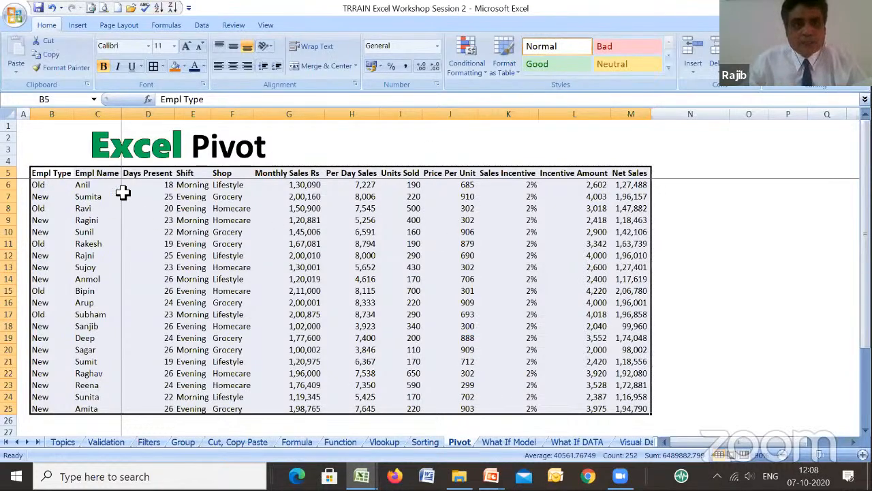
- Insert a blank column K between Price Per Unit and Sales Incentive
left_click(510, 152)
key("alt+i")
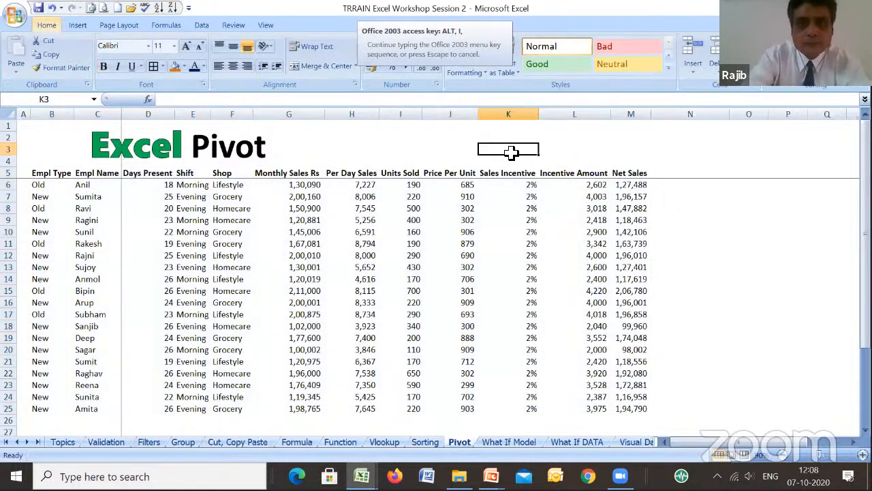
key("Escape")
key("alt+i")
key("c")
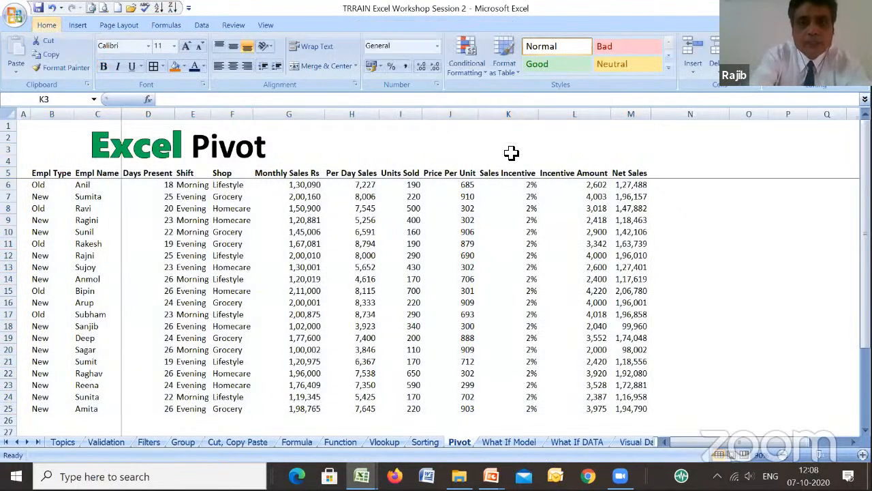
key("Down")
key("Down")
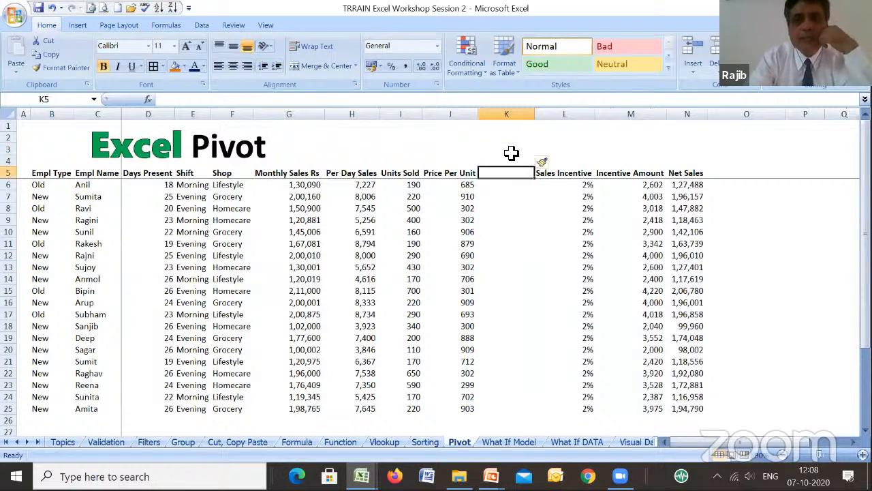
- Select the table block before the blank column, B5:J25, starting from the Empl Type header
key("Left")
key("ctrl+Left")
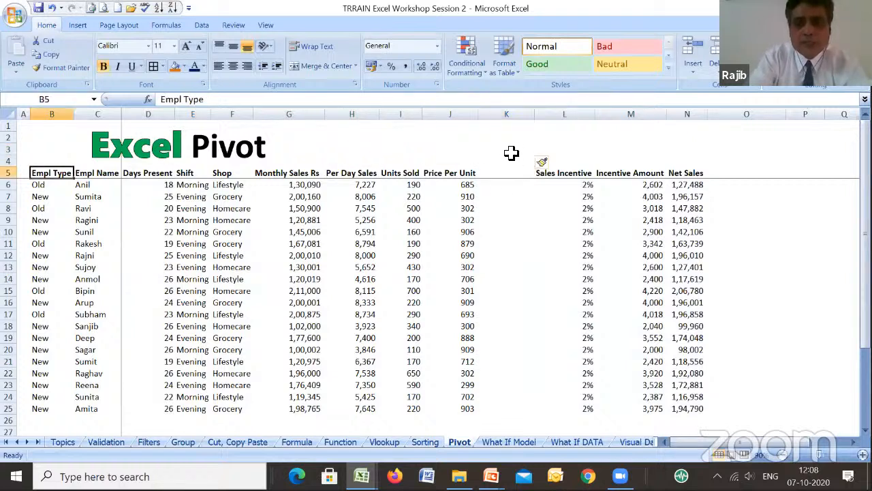
key("ctrl+shift+Right")
key("shift+Down")
key("shift+Down")
key("shift+Down")
key("shift+Down")
key("shift+Down")
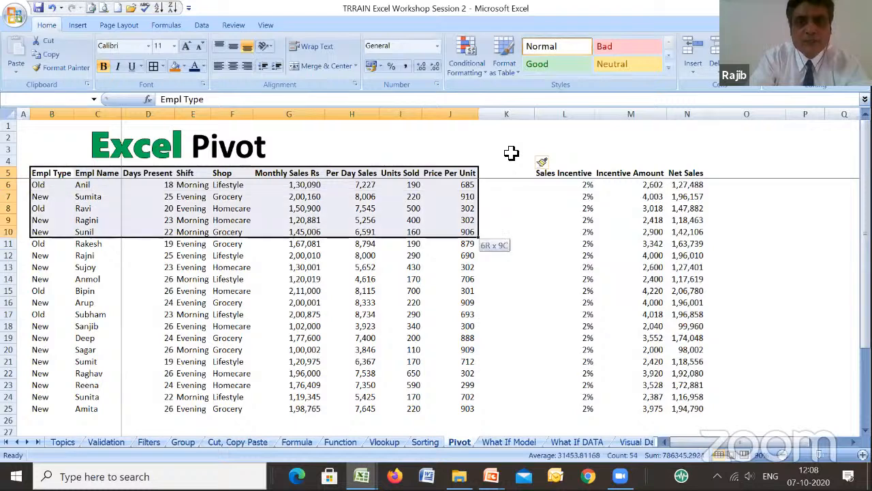
key("shift+Down")
key("shift+Down")
key("shift+Down")
key("shift+Down")
key("shift+Down")
key("shift+Down")
key("shift+Down")
key("shift+Down")
key("shift+Down")
key("shift+Down")
key("shift+Down")
key("shift+Down")
key("shift+Down")
key("shift+Down")
key("shift+Down")
key("shift+Down")
key("shift+Up")
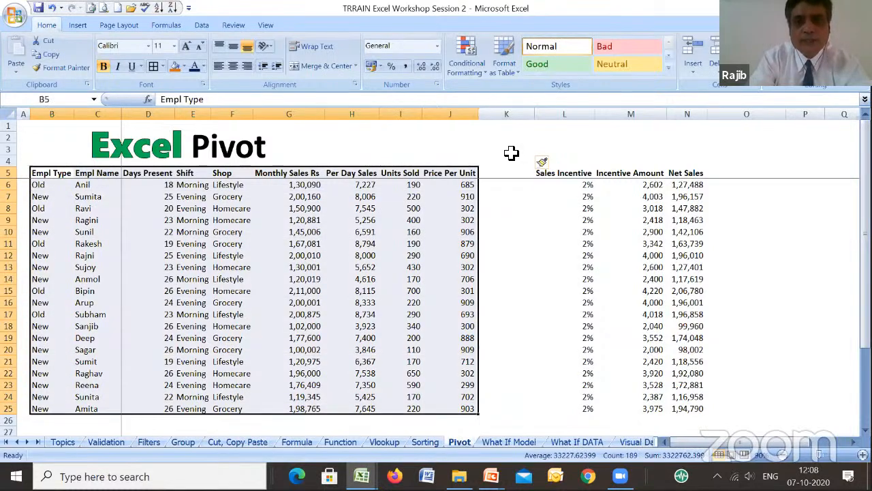
- Delete the blank column K between Price Per Unit and Sales Incentive
key("Right")
key("Right")
key("Right")
key("Right")
key("Right")
key("Right")
key("Right")
key("Right")
key("Right")
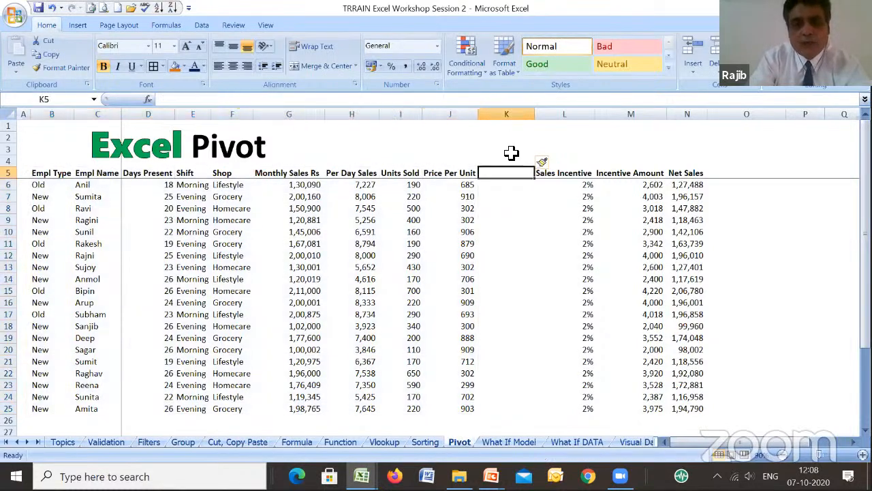
key("alt+e")
key("d")
key("c")
key("Return")
key("Down")
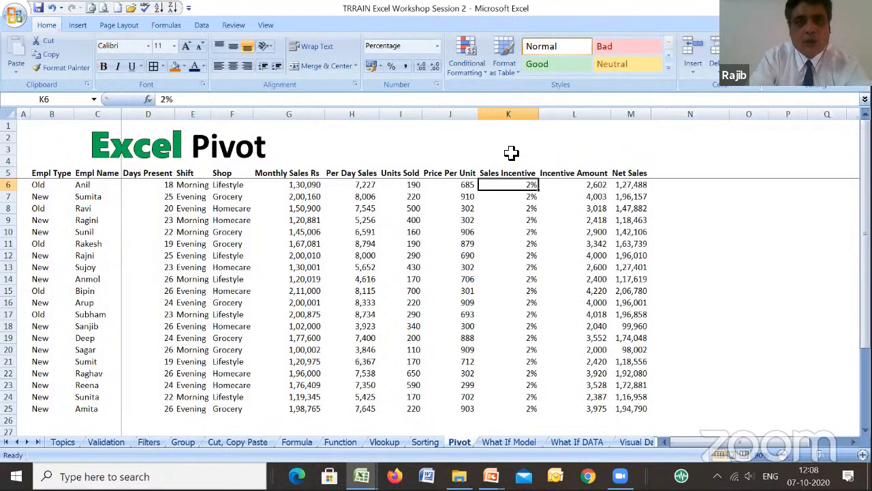
- Select the whole employee table B5:M25 including its header row
key("Down")
key("Down")
key("Left")
key("Left")
key("Left")
key("Left")
key("Left")
key("Left")
key("Left")
key("Left")
key("Left")
key("Left")
key("Down")
key("Down")
key("Right")
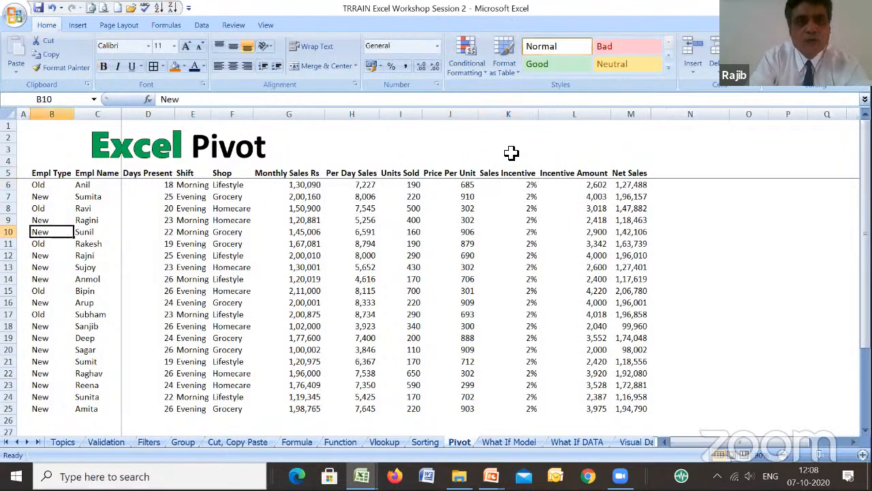
key("Up")
key("Up")
key("Up")
key("Up")
key("Up")
key("shift+Right")
key("shift+Right")
key("shift+Right")
key("shift+Right")
key("shift+Right")
key("shift+Right")
key("shift+Right")
key("shift+Right")
key("shift+Right")
key("shift+Right")
key("shift+Right")
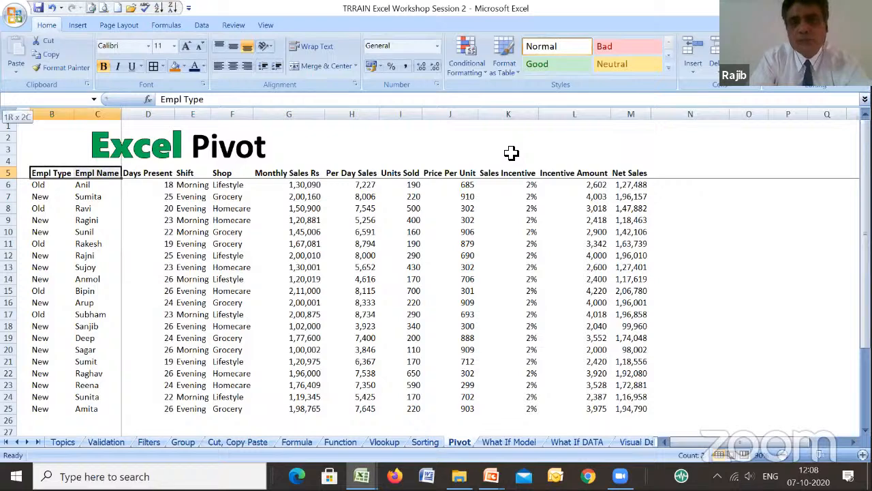
key("shift+Down")
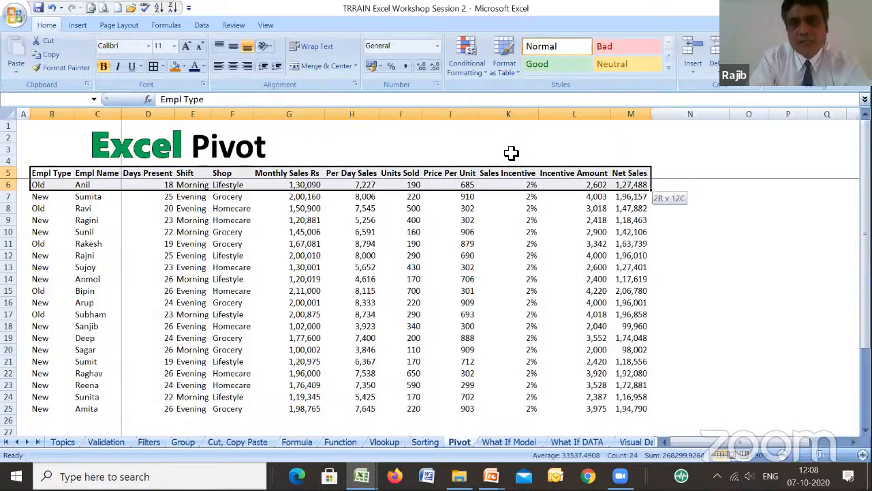
key("shift+Down")
key("shift+Down")
key("shift+Down")
key("shift+Down")
key("shift+Down")
key("shift+Down")
key("shift+Down")
key("shift+Down")
key("shift+Down")
key("shift+Down")
key("shift+Down")
key("shift+Down")
key("shift+Down")
key("shift+Down")
key("shift+Down")
key("shift+Down")
key("shift+Down")
key("shift+Down")
key("shift+Down")
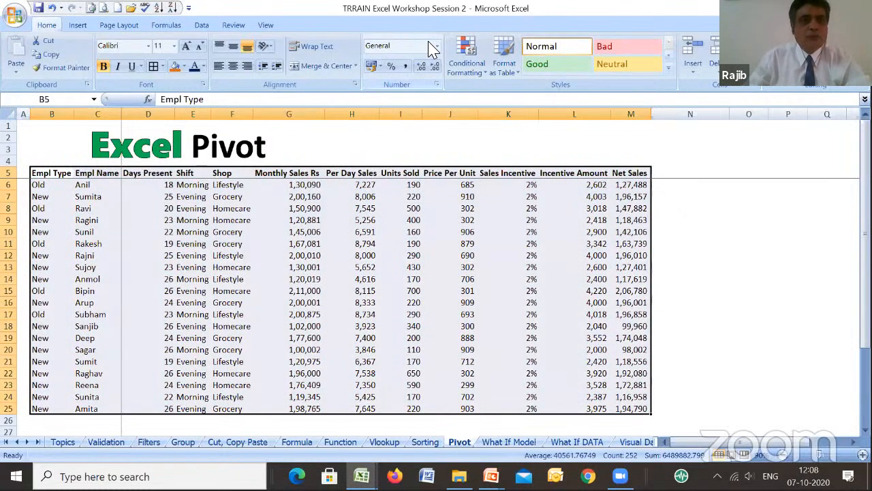
- Create a pivot table from the selected range B5:M25 on a new worksheet
left_click(79, 26)
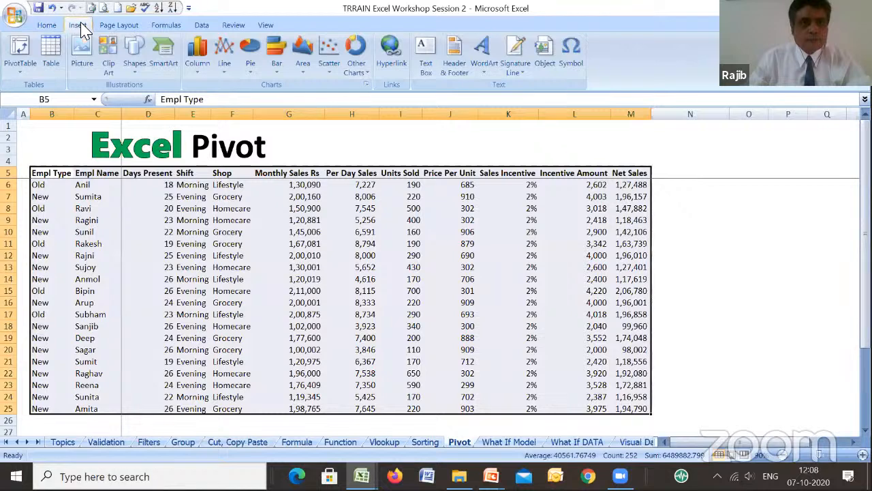
left_click(20, 71)
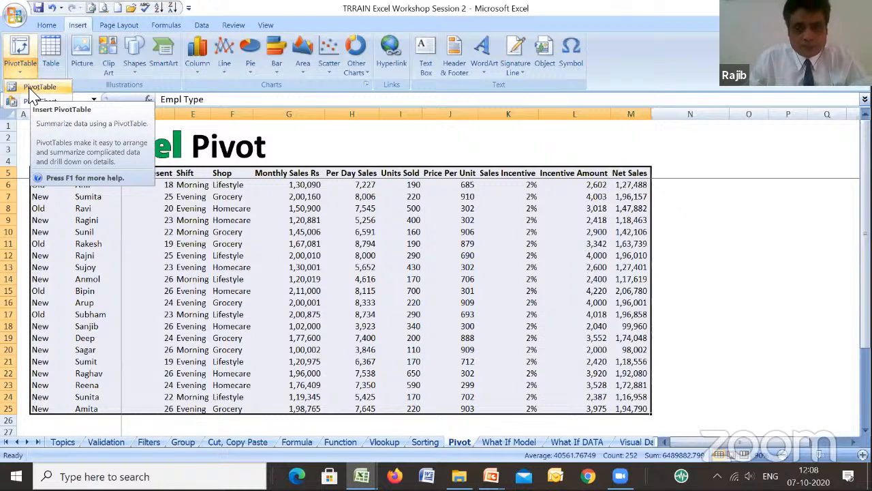
left_click(34, 88)
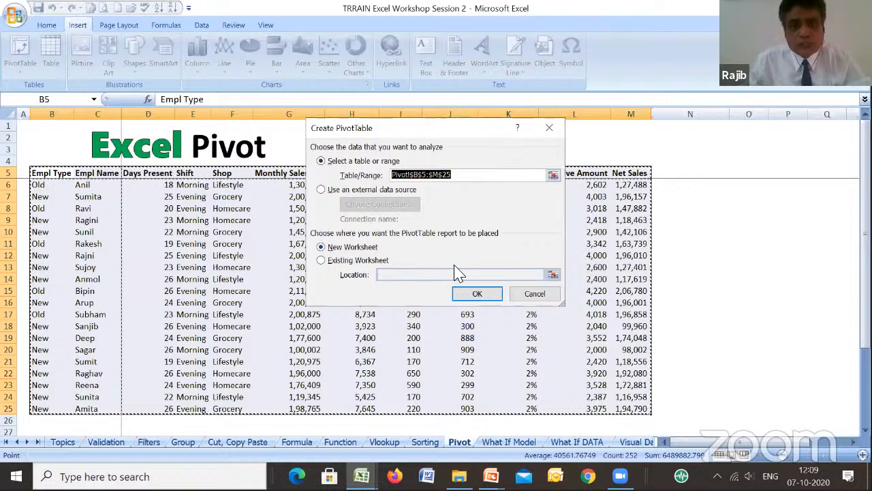
left_click(477, 295)
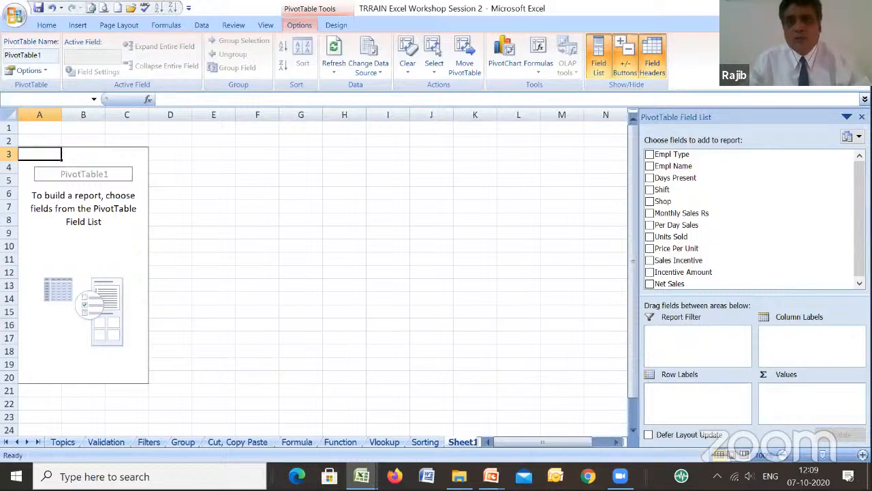
left_click(861, 8)
left_click(501, 274)
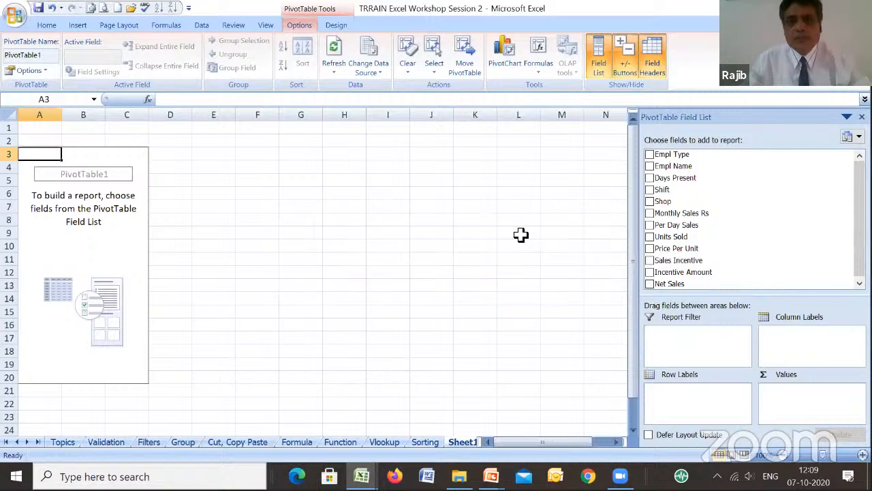
left_click(521, 233)
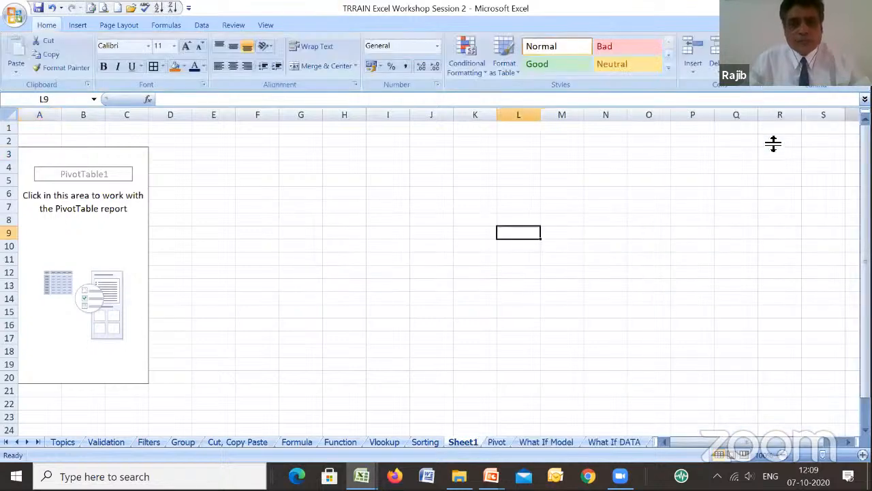
- Return to the Pivot sheet and create another pivot table from B5:M25 on the existing worksheet at O5
left_click(497, 442)
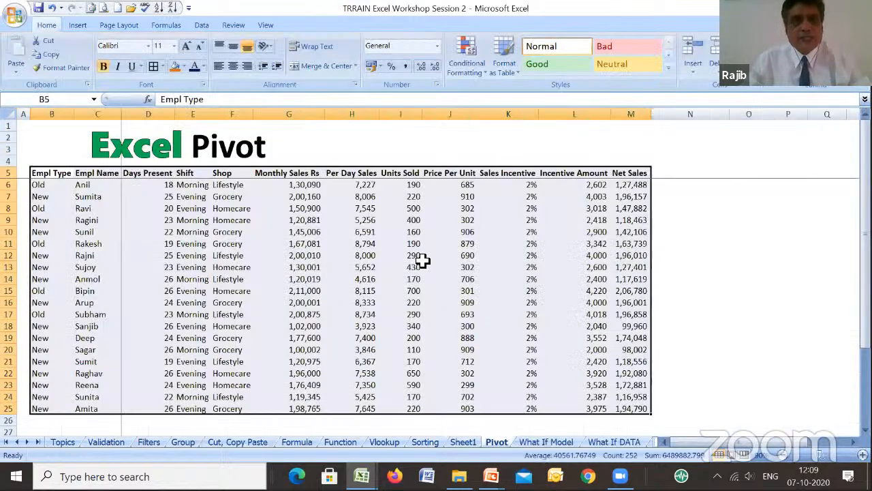
left_click(77, 25)
left_click(19, 67)
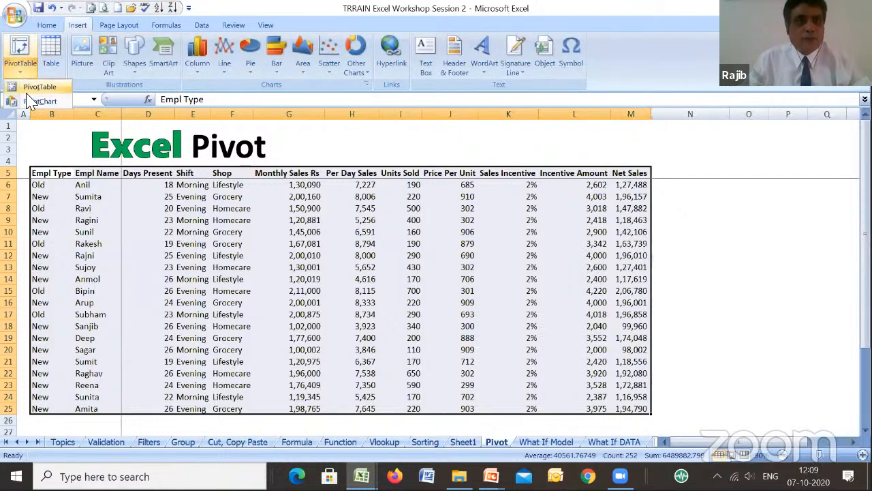
left_click(31, 87)
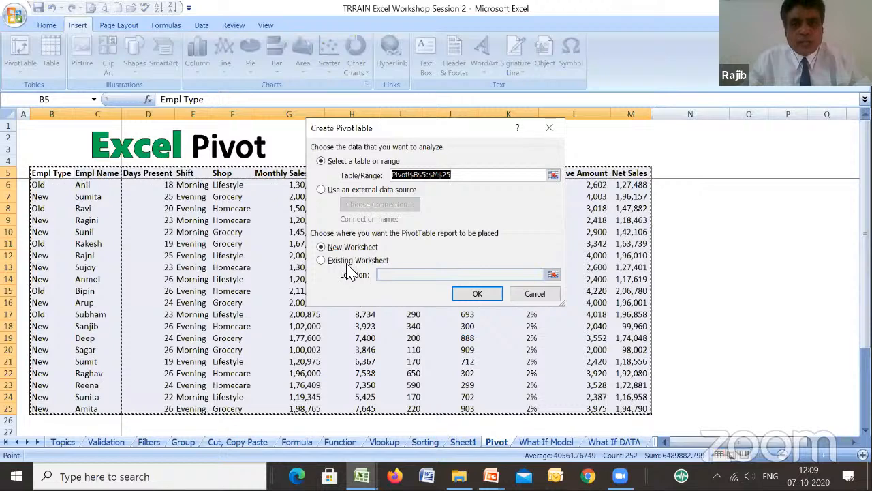
left_click(353, 261)
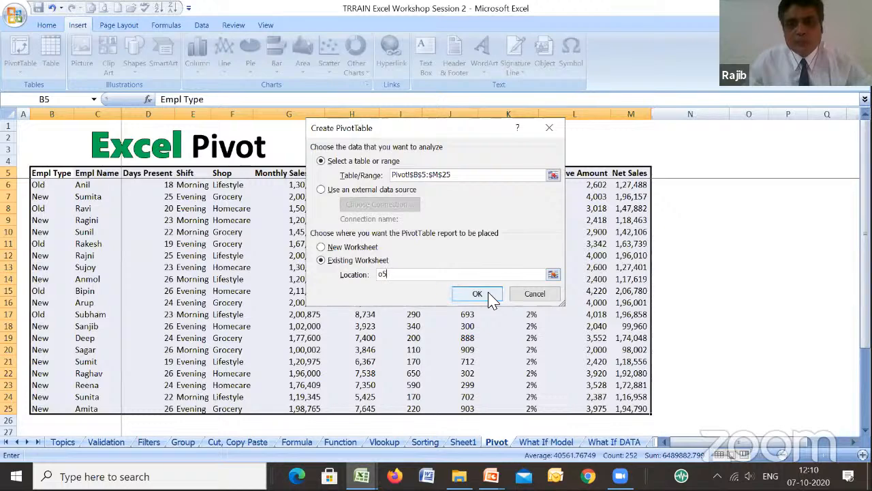
left_click(490, 293)
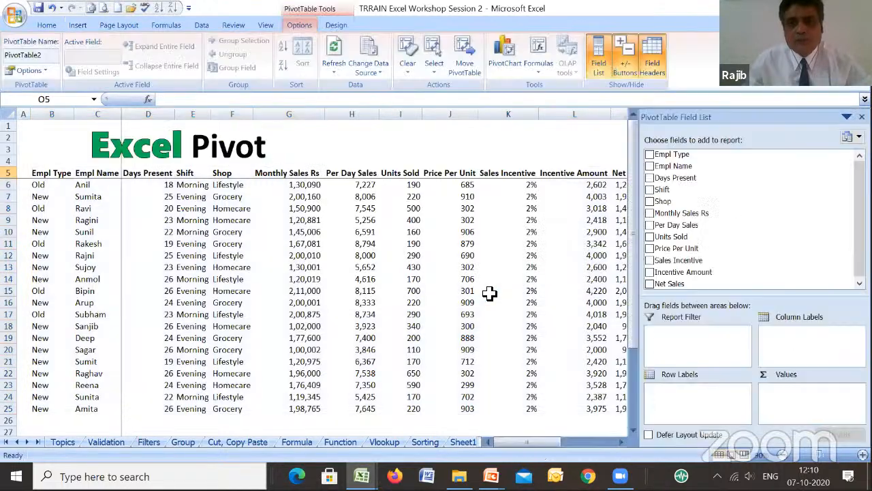
left_click(543, 152)
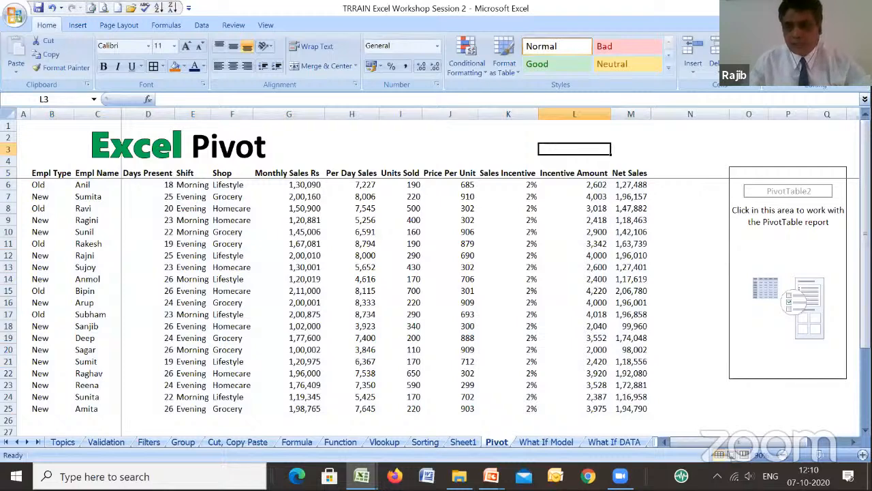
- Add the Monthly Sales Rs field to the Values area of the pivot table at O5
left_click(854, 441)
left_click(854, 442)
left_click(854, 442)
left_click(854, 441)
left_click(854, 442)
left_click(525, 306)
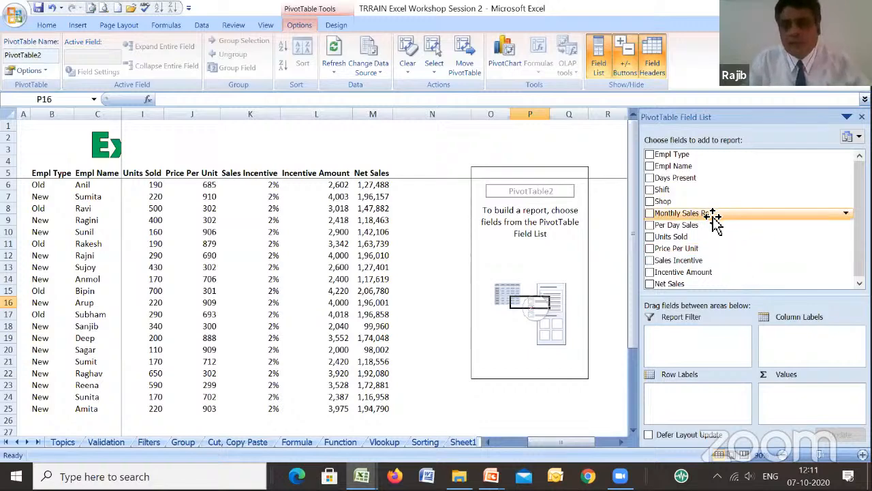
left_click_drag(714, 218, 690, 216)
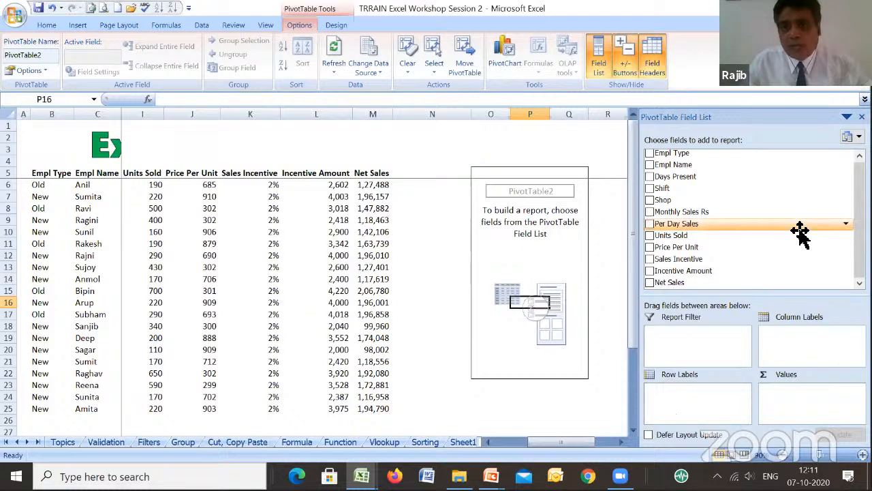
left_click_drag(698, 213, 805, 415)
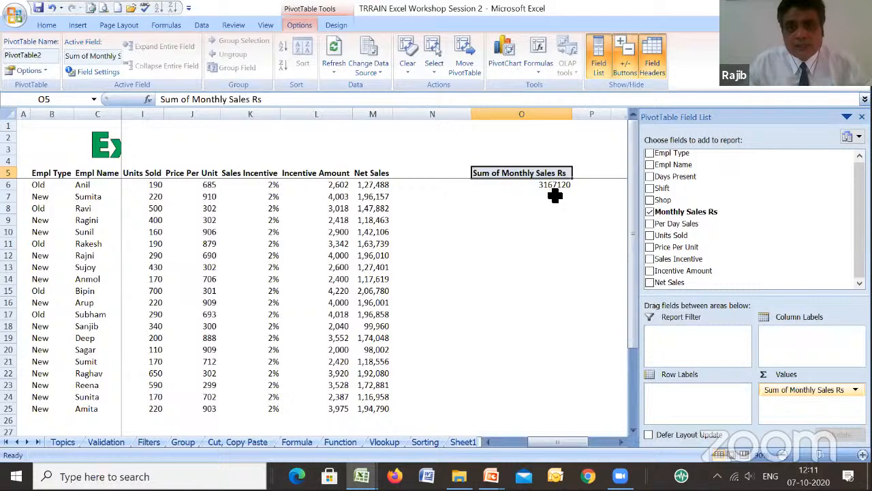
- Total the Monthly Sales Rs column in cell G27 with =SUM(G6:G26)
left_click(162, 430)
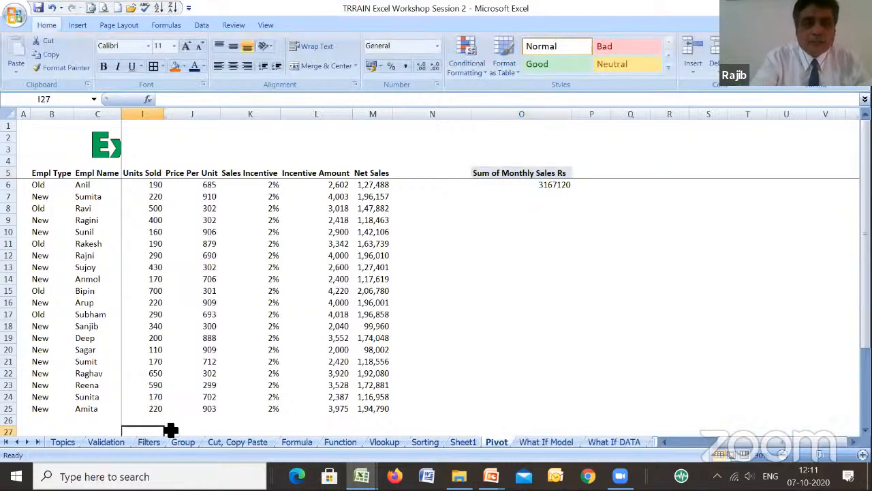
key("Left")
key("Left")
key("Left")
left_click(170, 428)
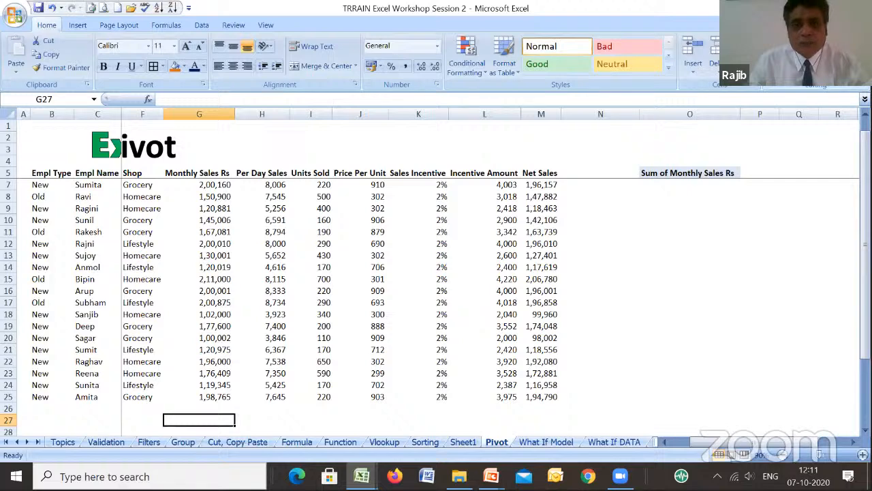
key("alt+equal")
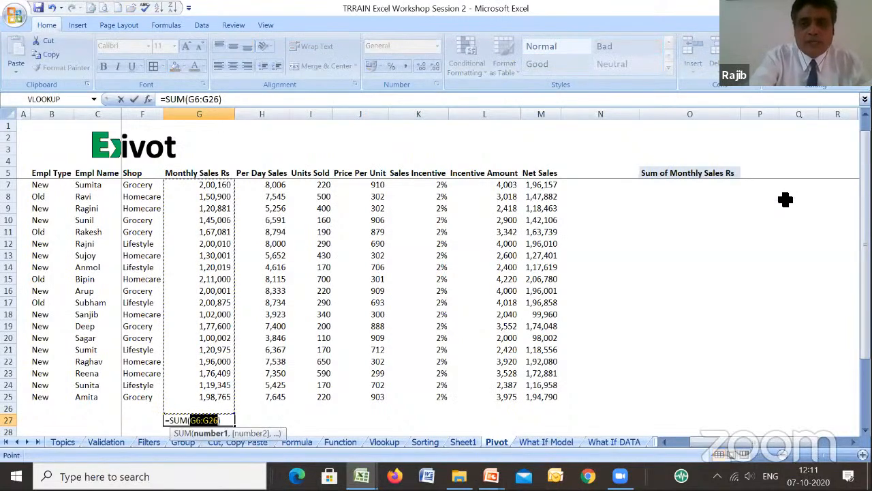
key("Return")
key("Up")
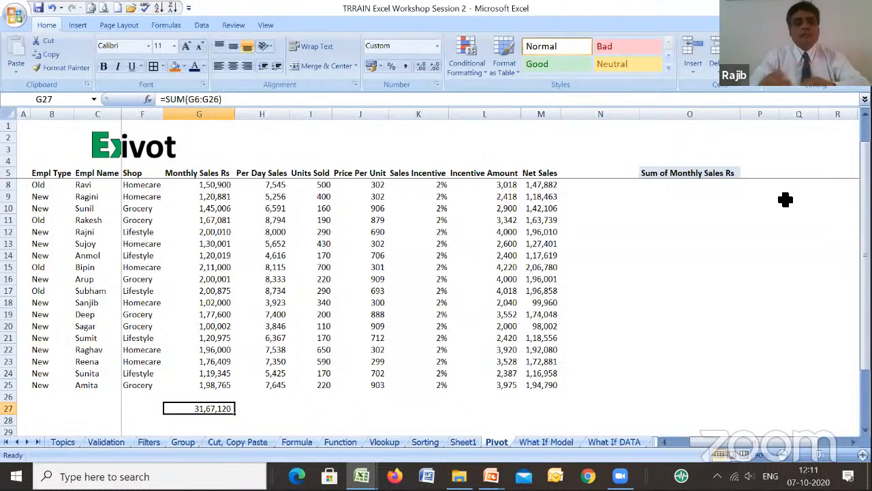
- Go back to the pivot table beside the data and add Empl Type to its Row Labels
key("Right")
key("Right")
key("Right")
key("Right")
key("Right")
key("Right")
key("Right")
key("Right")
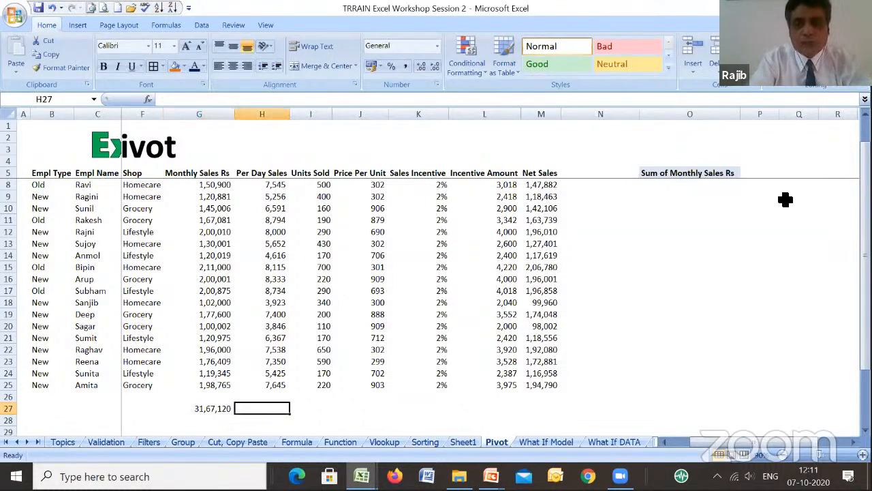
key("Up")
key("Up")
key("Up")
key("Up")
key("Up")
key("Up")
key("Up")
key("Up")
key("Up")
key("Up")
key("Up")
key("Up")
key("Up")
key("Up")
key("Up")
key("Up")
key("Up")
key("Up")
key("Up")
key("Up")
key("Up")
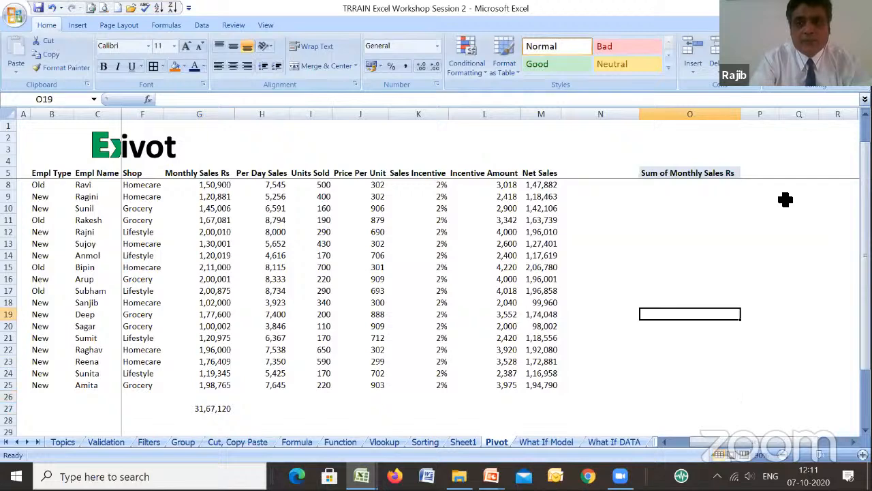
key("Down")
key("Down")
key("Down")
key("Down")
key("Down")
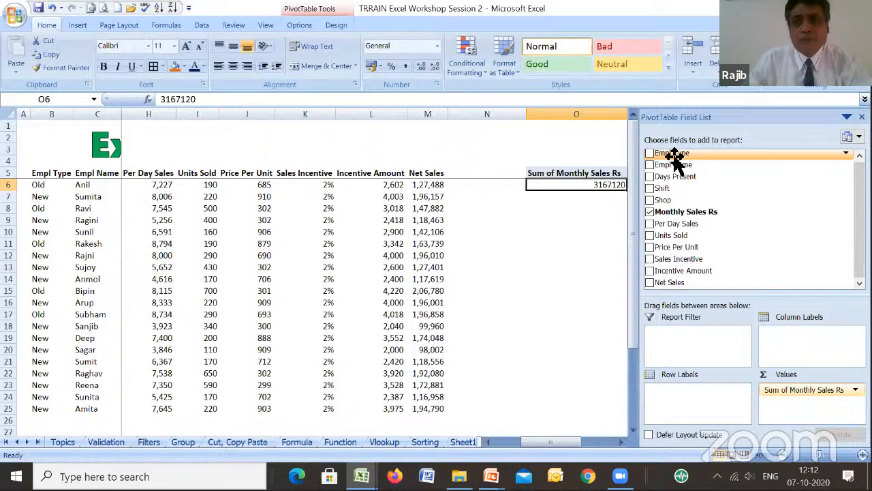
left_click_drag(674, 157, 685, 399)
left_click(540, 266)
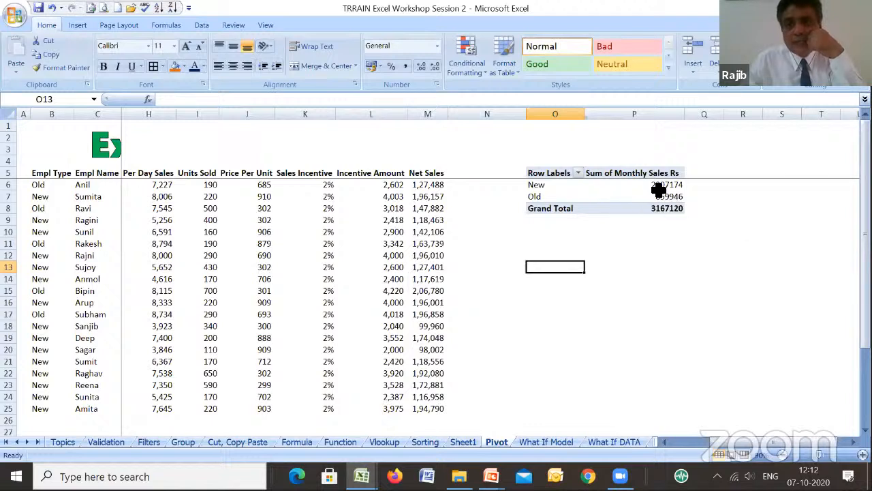
- Add the Shop field to the pivot table's Column Labels
left_click(612, 188)
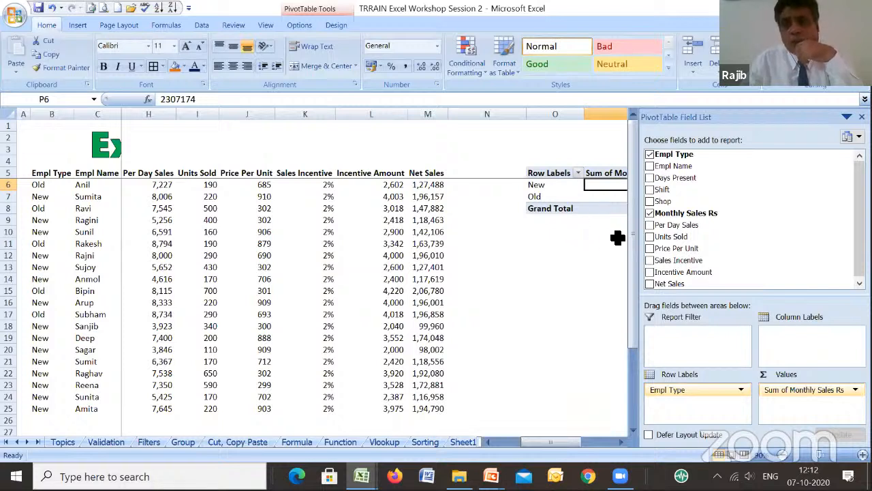
left_click_drag(663, 201, 805, 351)
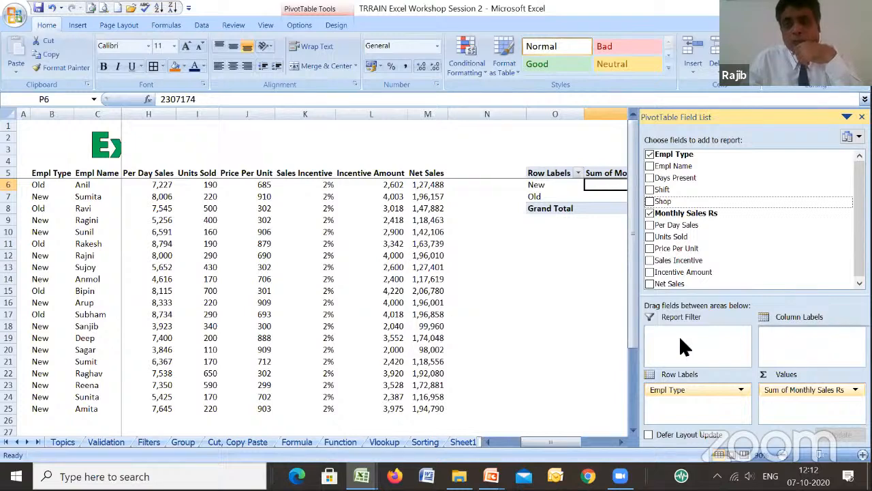
left_click(580, 312)
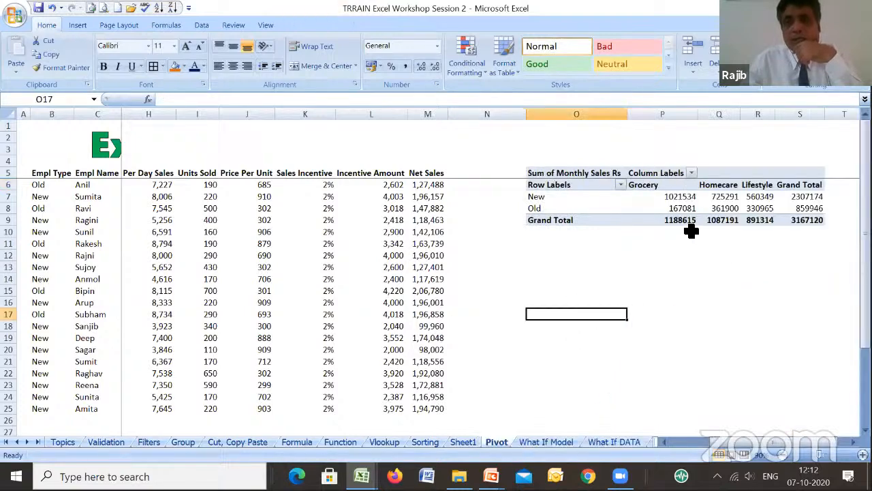
- Format the pivot table values P7:S9 in comma style without decimals
left_click_drag(674, 198, 791, 216)
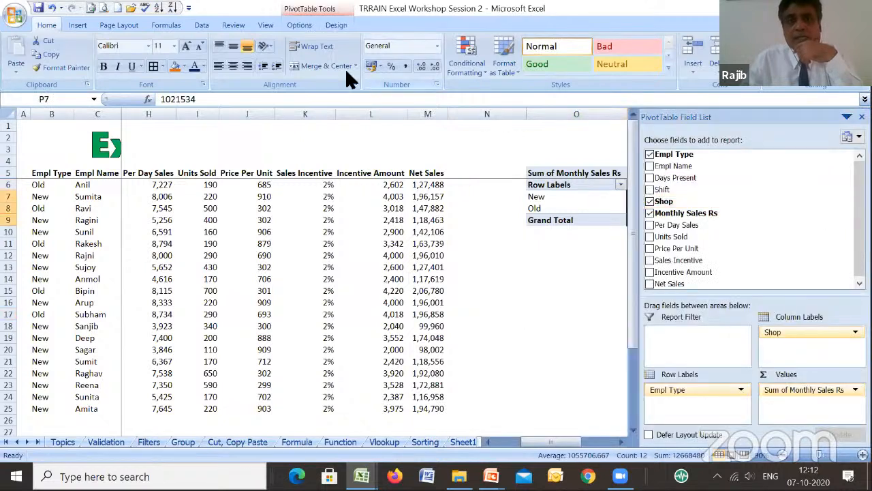
left_click(406, 63)
left_click(434, 62)
left_click(434, 61)
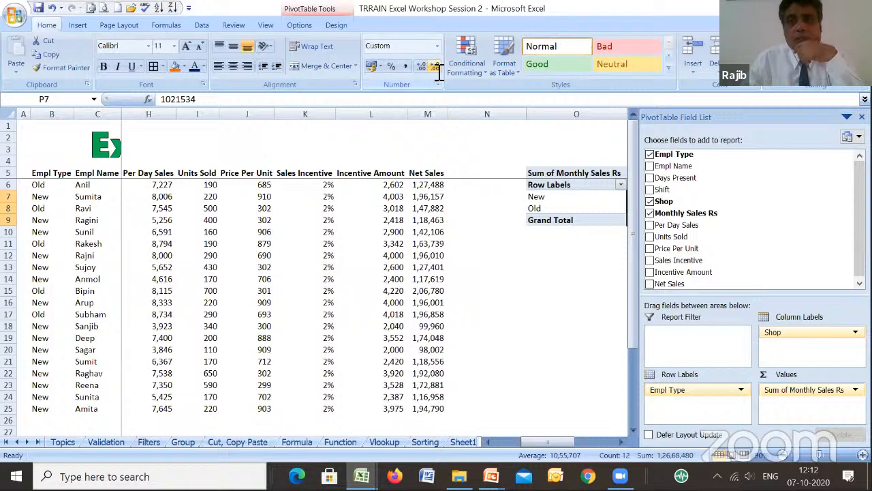
left_click(537, 259)
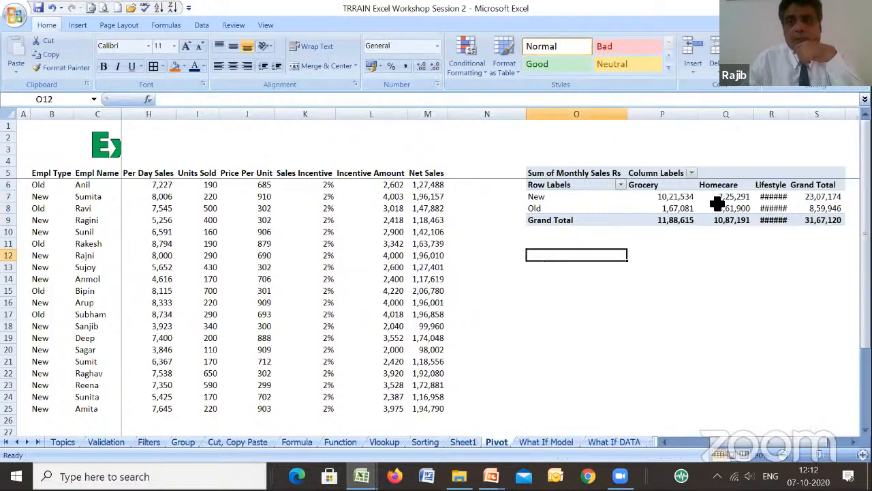
- Auto-fit the width of column R, the pivot table's Lifestyle column, and review the values by employee type and shop
double_click(791, 115)
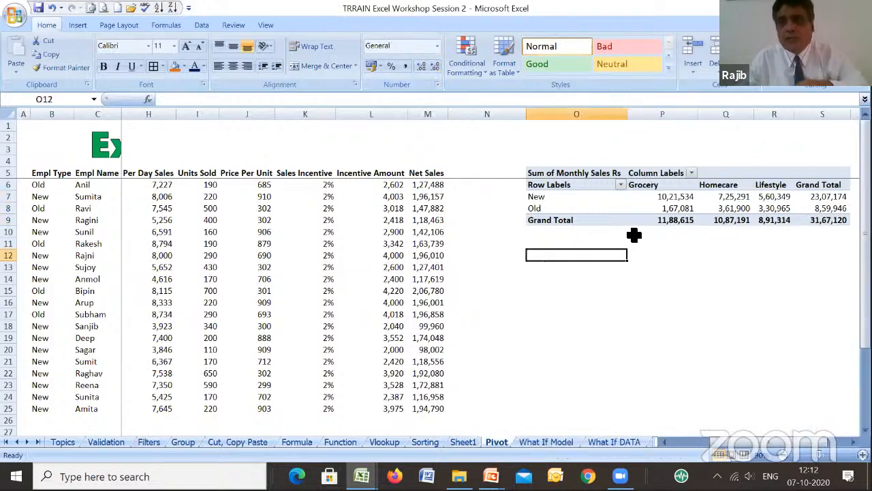
mouse_move(824, 204)
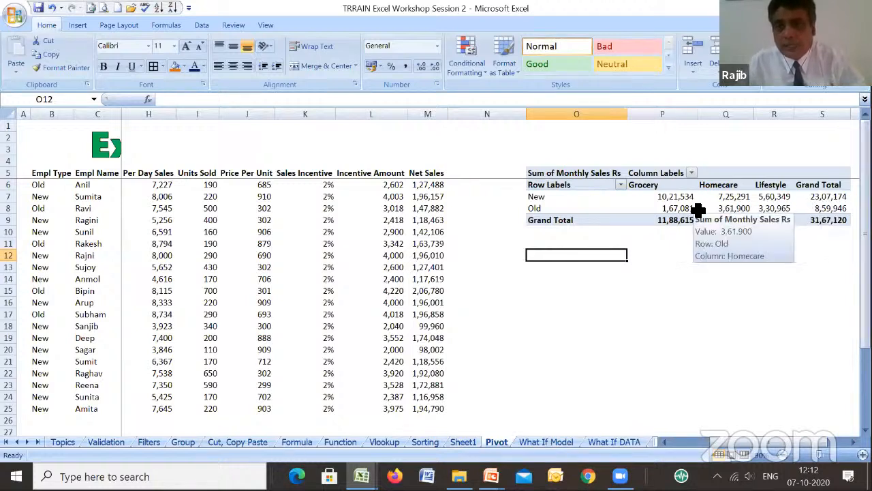
mouse_move(681, 203)
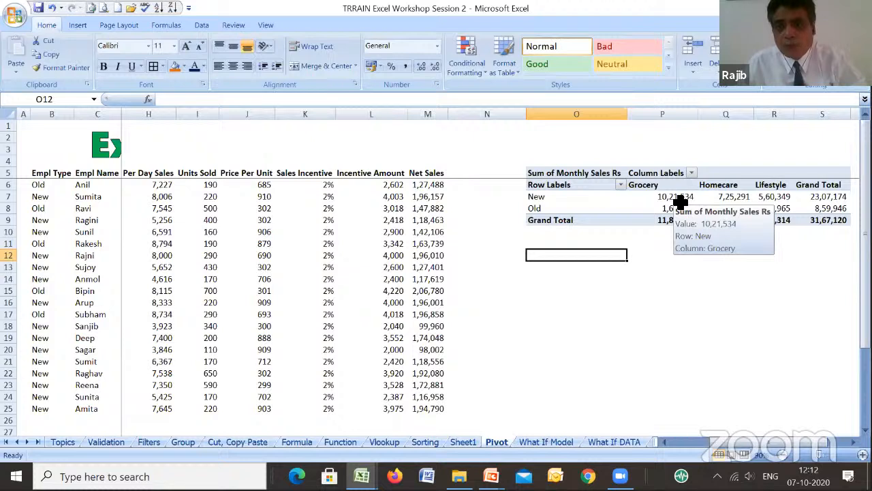
mouse_move(732, 204)
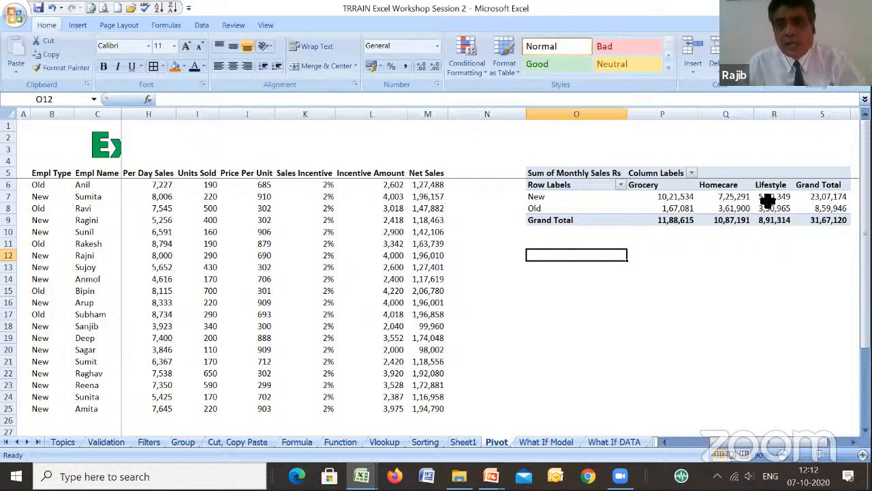
mouse_move(775, 199)
left_click(726, 208)
left_click(558, 272)
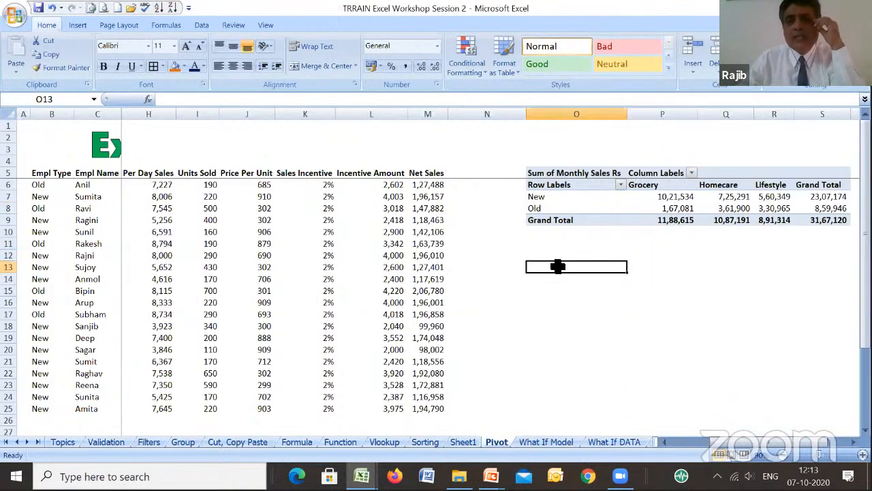
- Add the Shift field to the pivot table's Row Labels above Empl Type
left_click(589, 197)
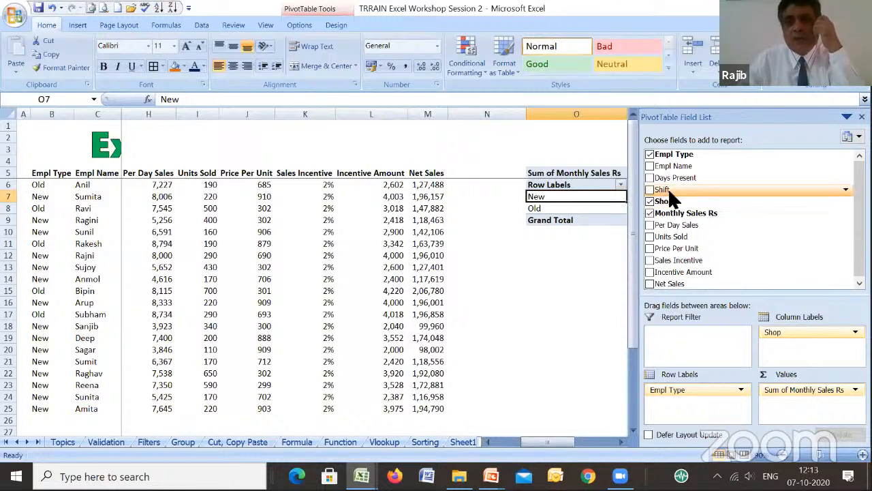
left_click_drag(668, 188, 682, 392)
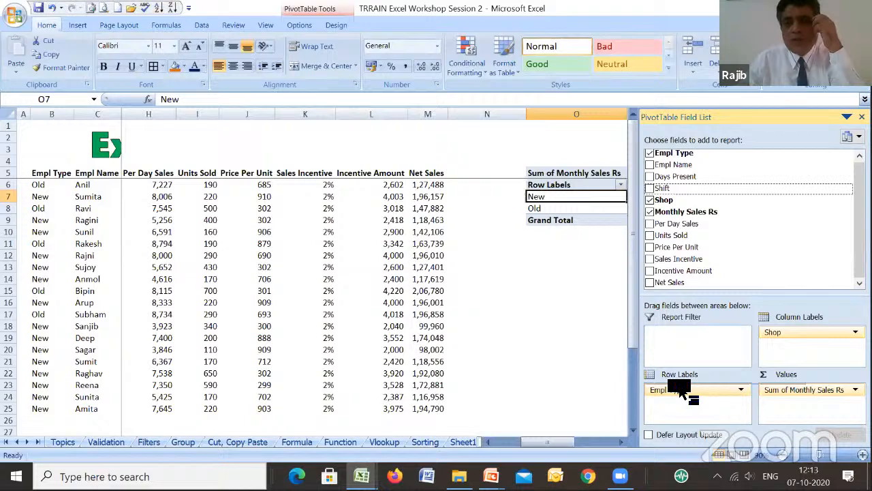
left_click_drag(681, 392, 681, 390)
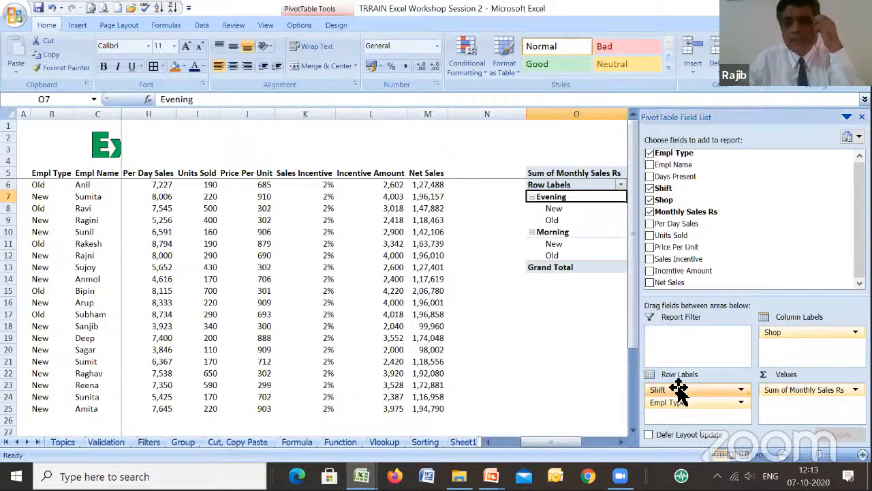
left_click(507, 330)
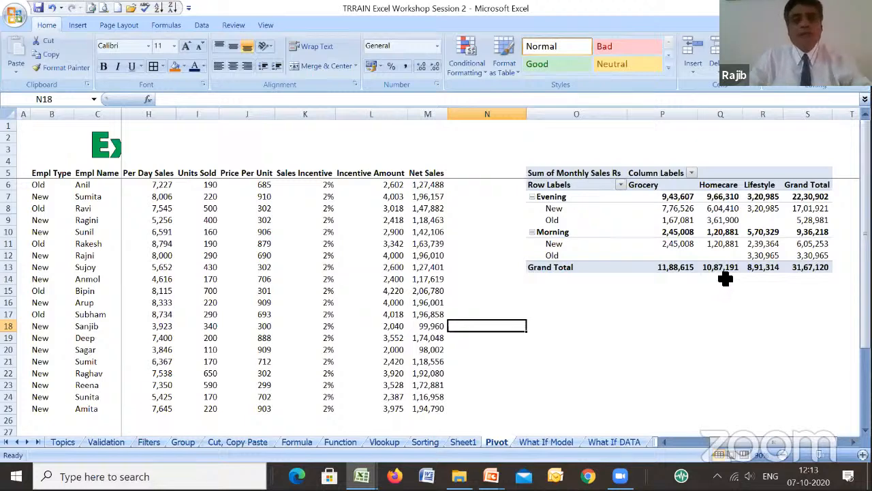
left_click(703, 232)
left_click(586, 304)
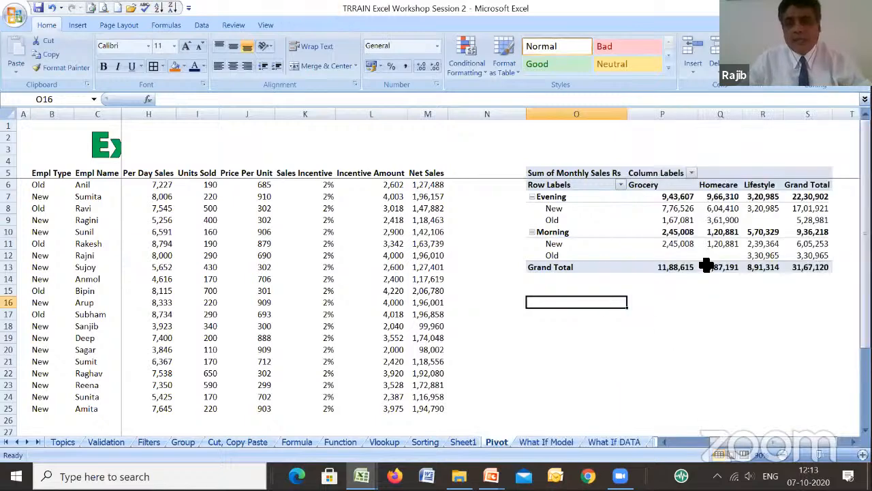
- Move the Shift field from the pivot table's Row Labels to its Report Filter
left_click(706, 266)
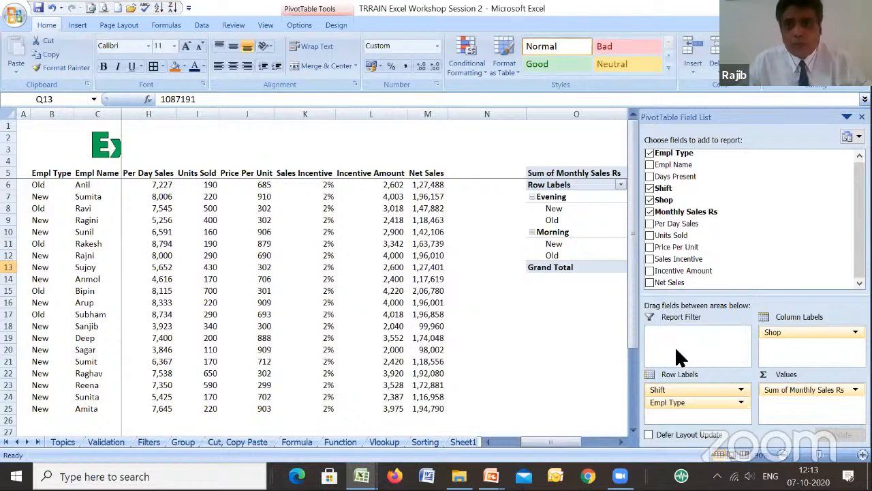
left_click_drag(673, 394, 689, 341)
left_click(559, 314)
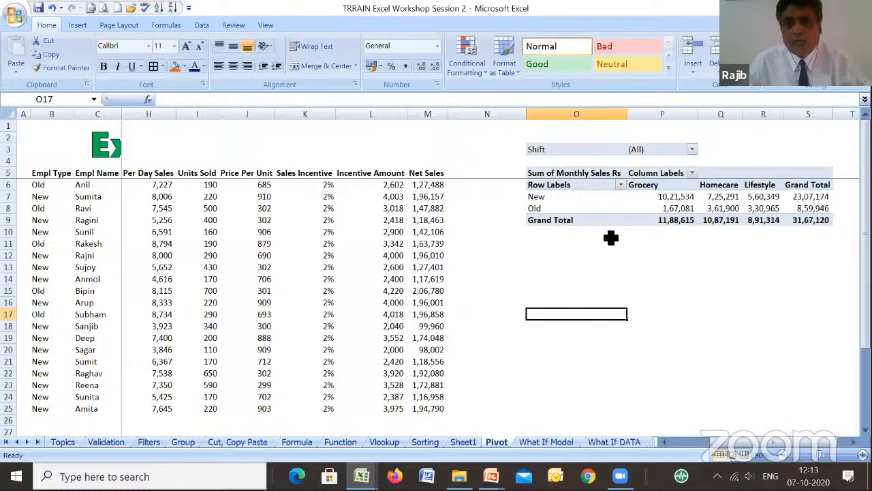
- Filter the pivot table by Shift to show only Morning
left_click(660, 208)
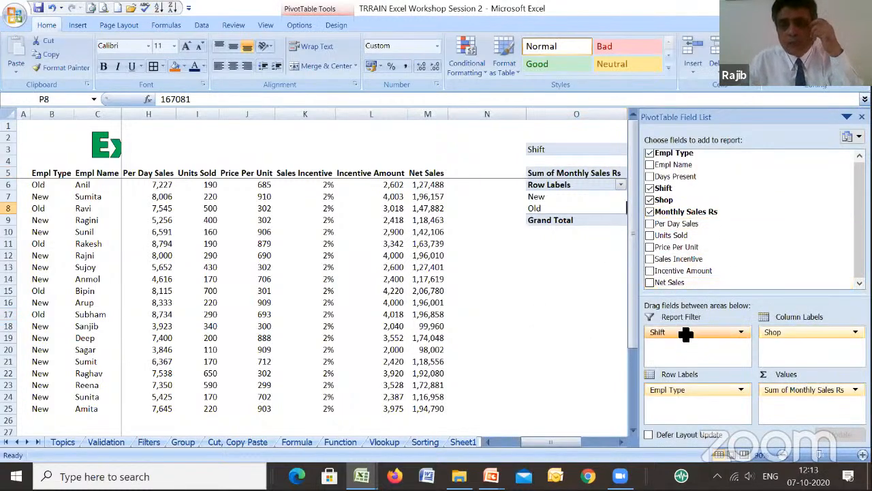
left_click(563, 308)
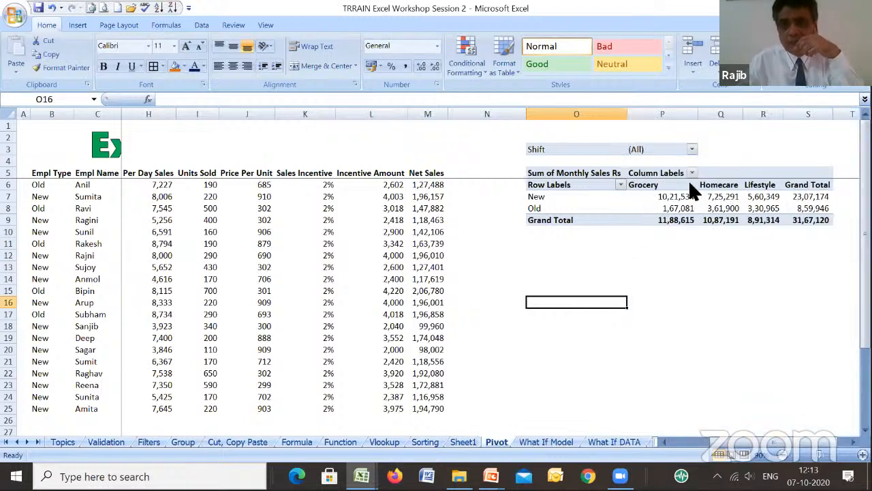
left_click(691, 151)
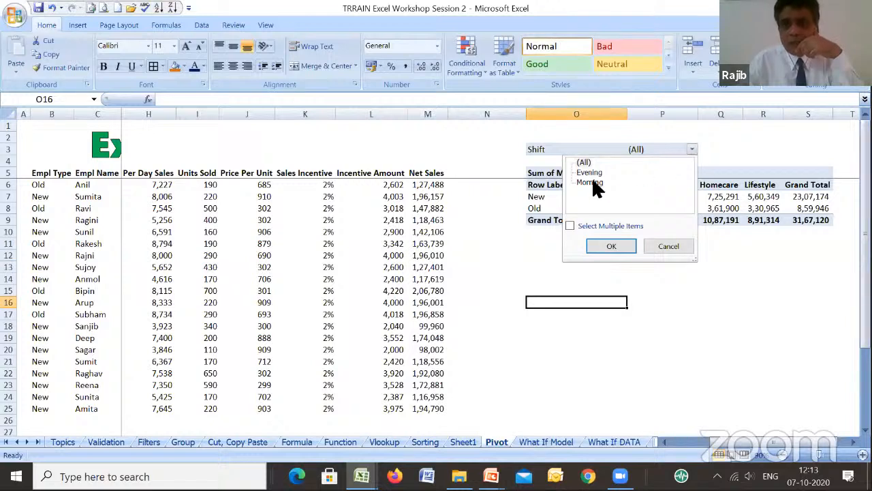
left_click(627, 241)
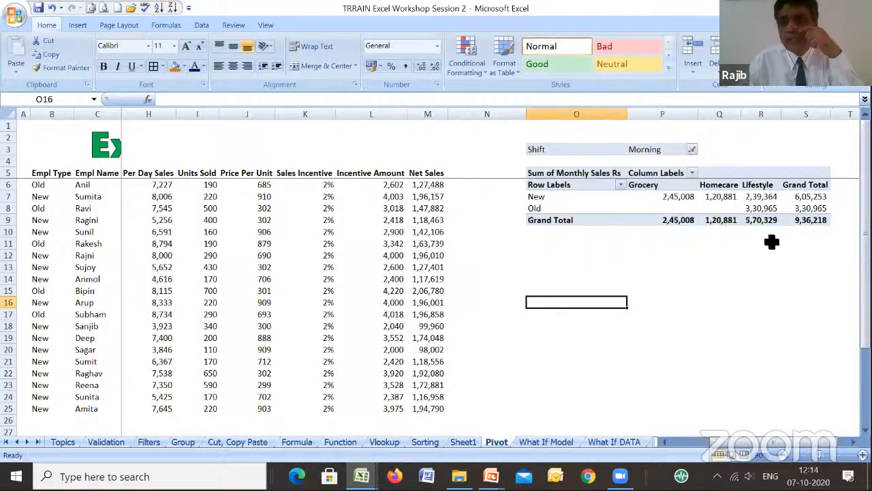
- Add the Empl Name field to the pivot table's Row Labels below Empl Type
left_click(610, 206)
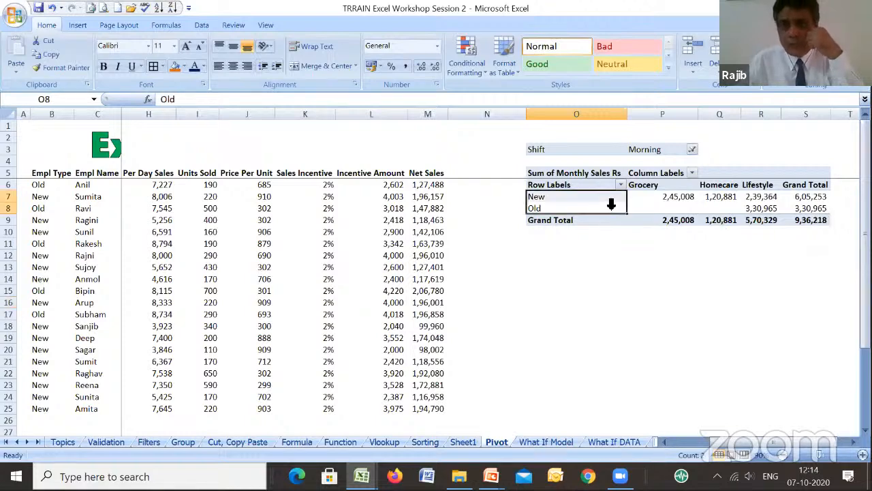
left_click_drag(682, 165, 698, 408)
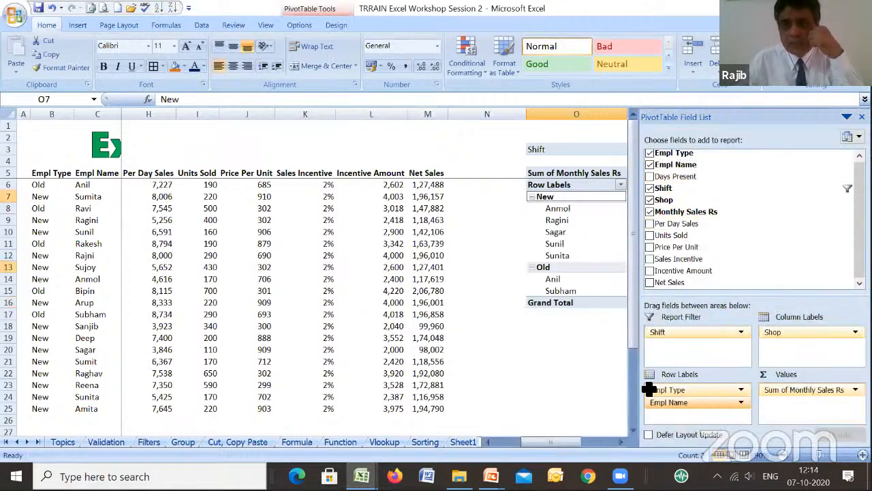
left_click(561, 347)
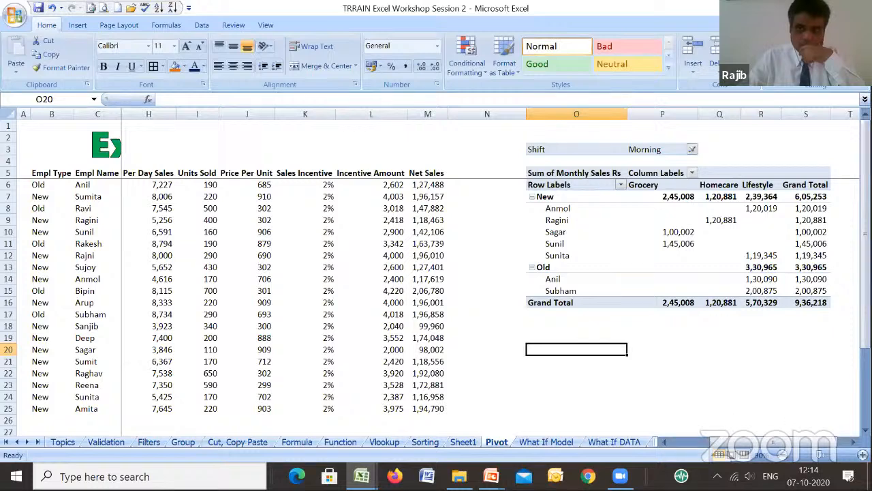
- Enlarge the sheet to 100% zoom and examine the whole Morning pivot table with its employee breakdown
left_click(863, 455)
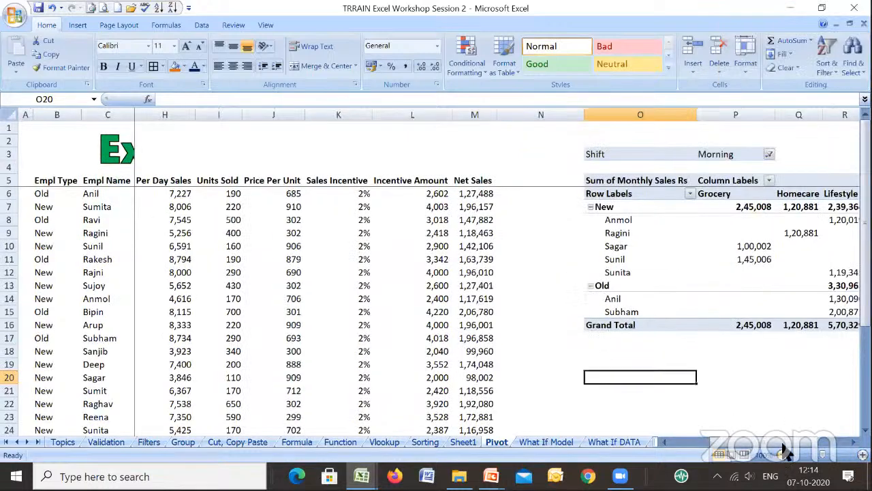
left_click_drag(818, 440, 835, 441)
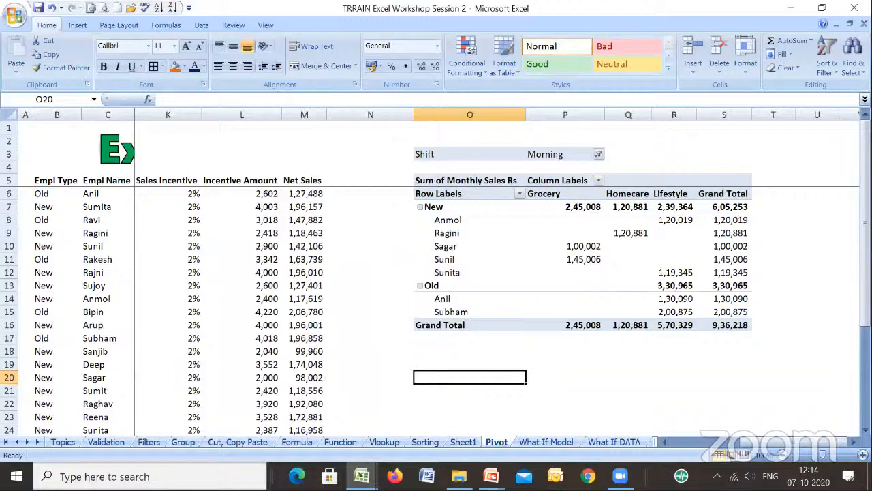
left_click(866, 430)
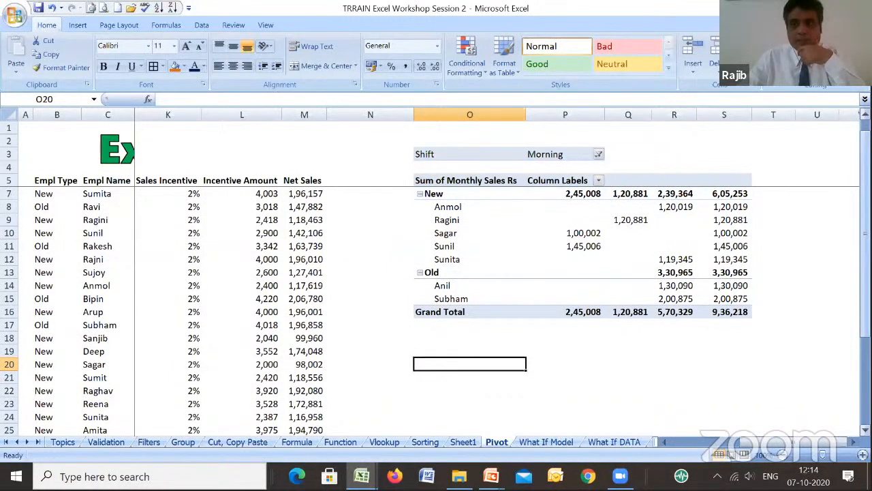
left_click_drag(866, 318, 866, 315)
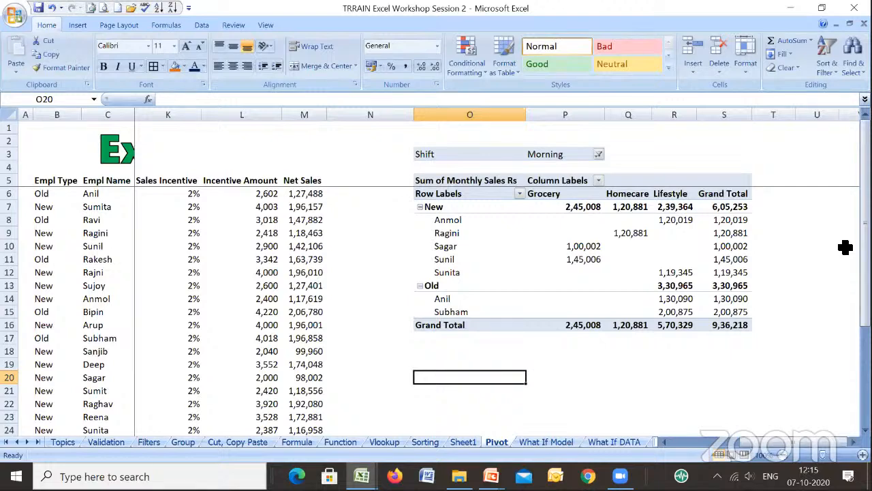
- Return to the source data and examine its header row starting from Empl Type in B5
key("Left")
key("Left")
key("Left")
key("Left")
key("Left")
key("Left")
key("Left")
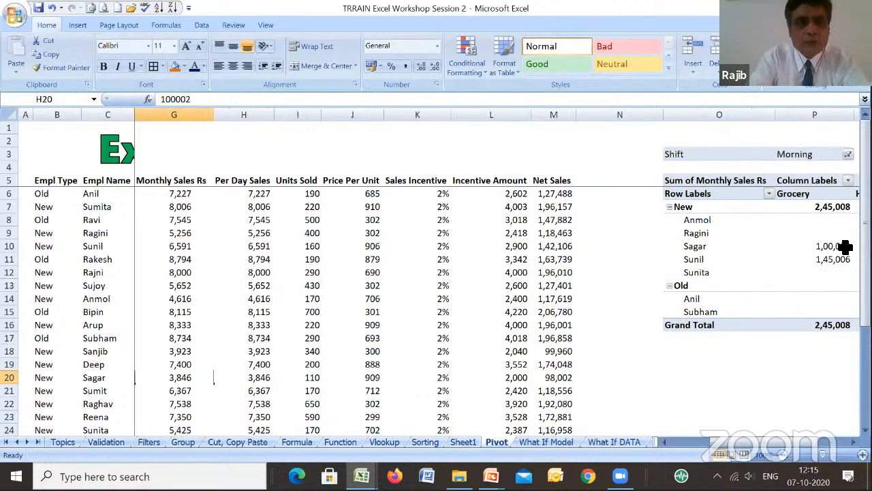
key("Left")
key("Left")
key("Left")
key("Left")
key("Left")
key("Left")
key("Left")
key("Up")
key("Up")
key("Up")
key("Up")
key("Up")
key("Up")
key("Up")
key("Up")
key("Up")
key("Up")
key("Up")
key("Up")
key("Up")
key("Up")
key("Up")
key("Up")
key("Up")
key("Up")
key("Right")
key("Down")
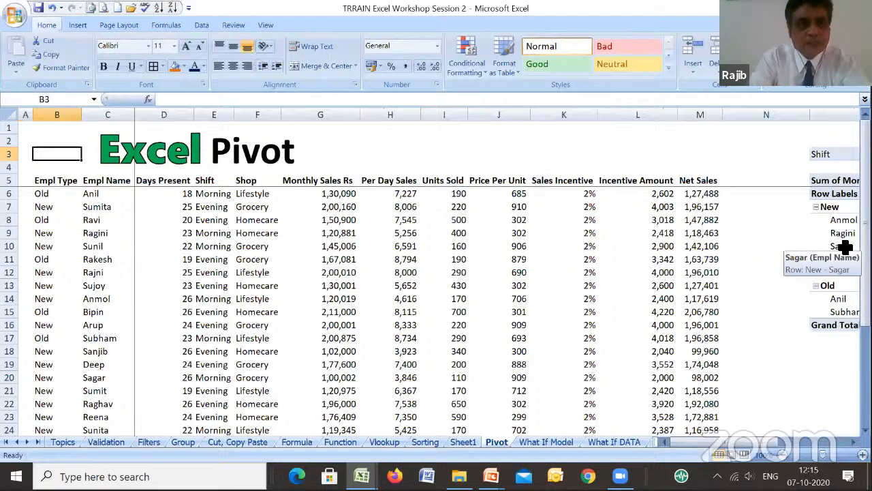
key("Down")
key("Down")
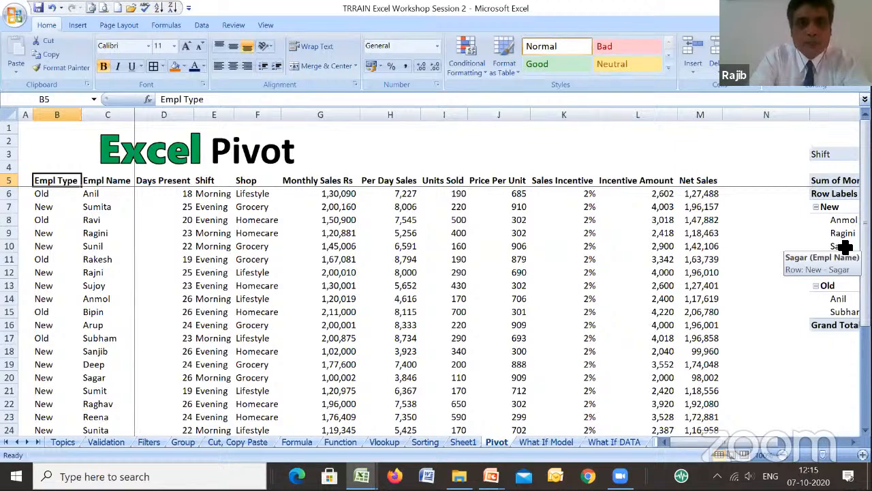
key("shift+Right")
key("shift+Right")
key("shift+Right")
key("shift+Left")
key("shift+Left")
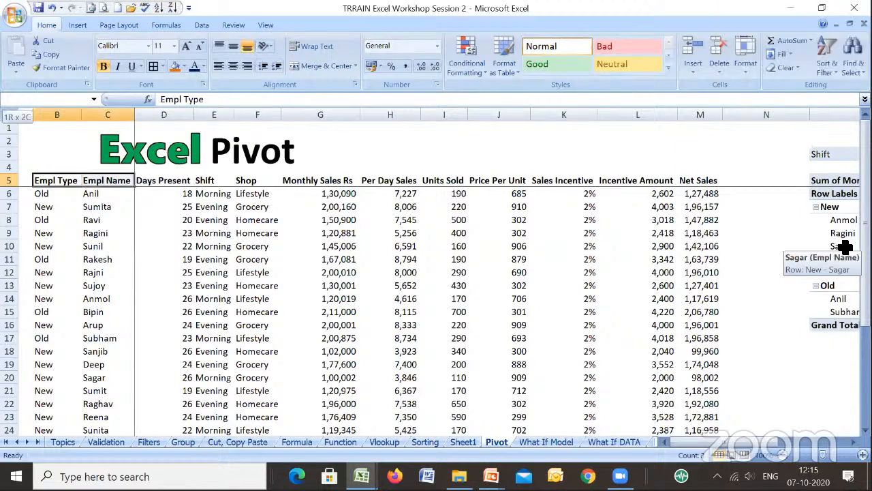
key("shift+Left")
key("shift+Right")
key("shift+Left")
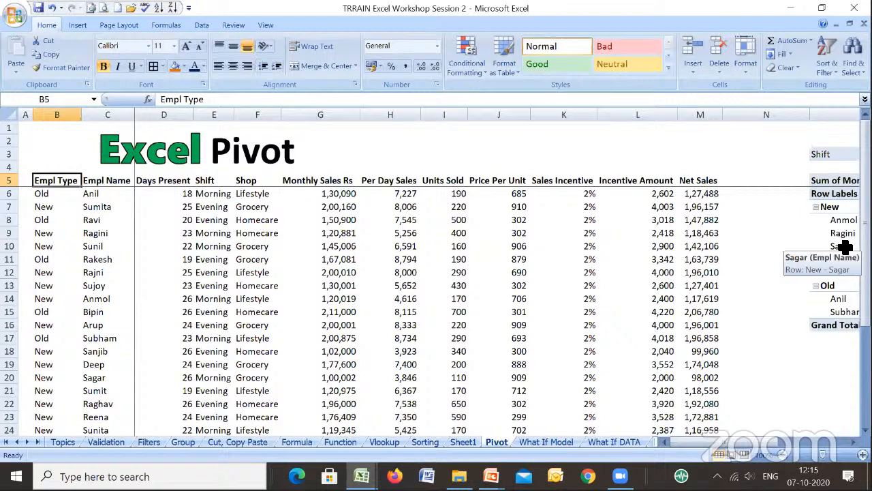
- Go across to the pivot table and review its layout and field arrangement
key("Right")
key("Right")
key("Right")
key("Right")
key("Right")
key("Right")
key("Right")
key("Right")
key("Right")
key("Right")
key("Right")
key("Right")
key("Right")
key("Right")
key("Right")
key("Right")
key("Right")
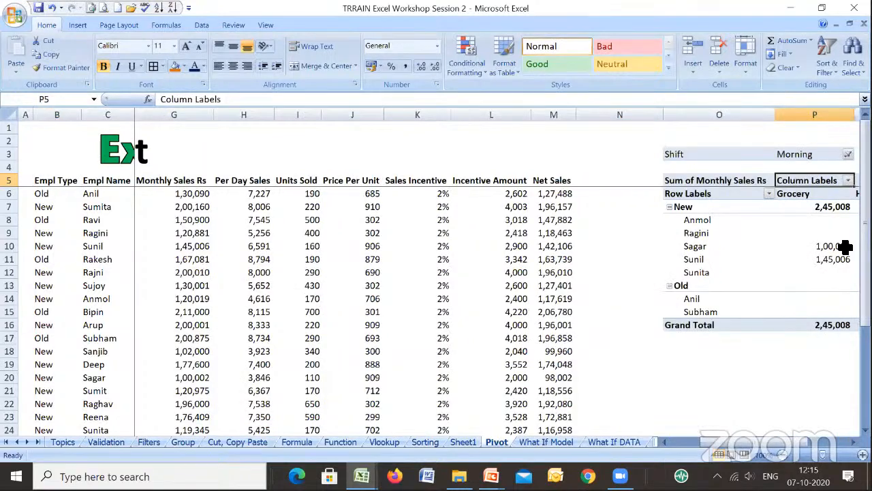
key("Right")
key("Left")
key("Left")
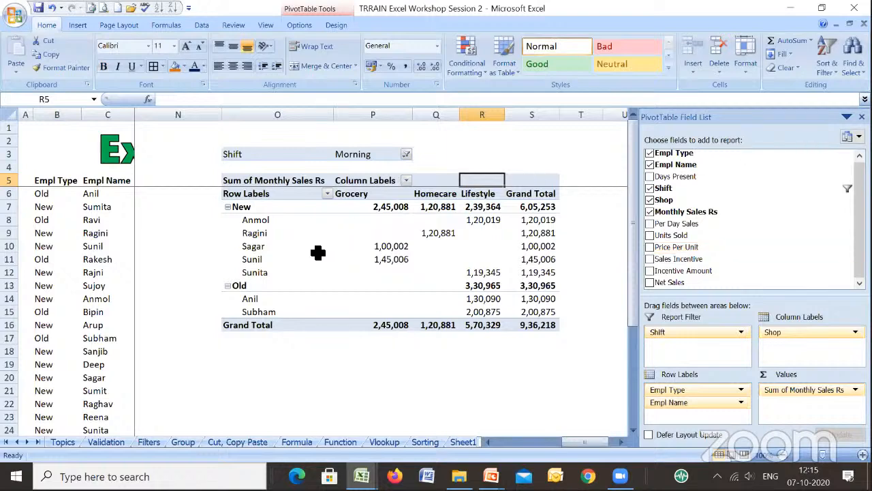
left_click(160, 247)
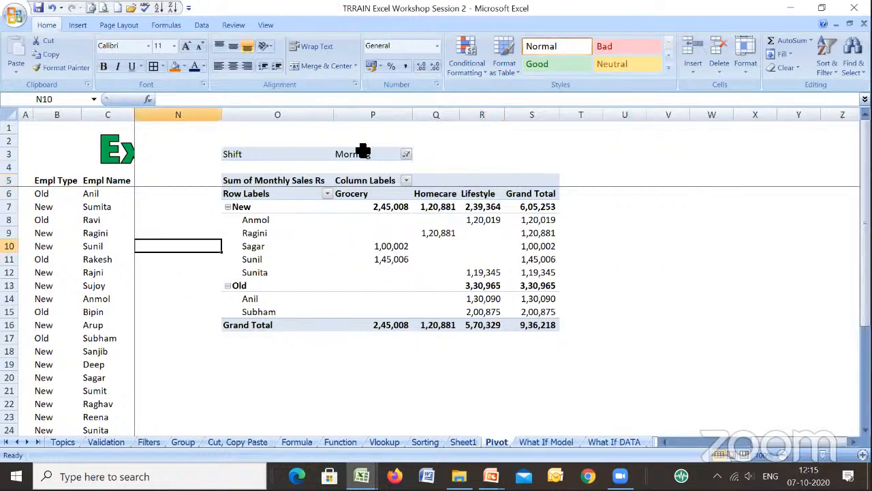
- Go back to the Empl Type header in cell B5 of the source data
key("Left")
key("Left")
key("Left")
key("Home")
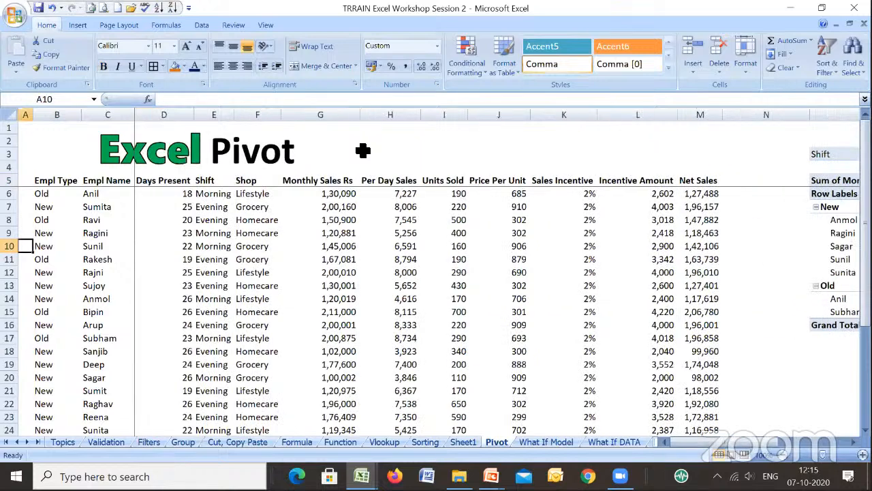
key("Up")
key("Up")
key("Up")
key("Up")
key("Up")
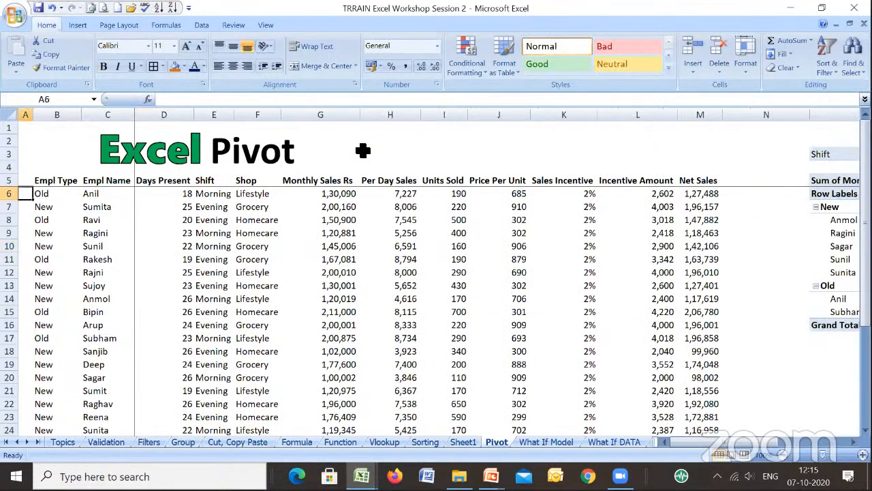
key("Right")
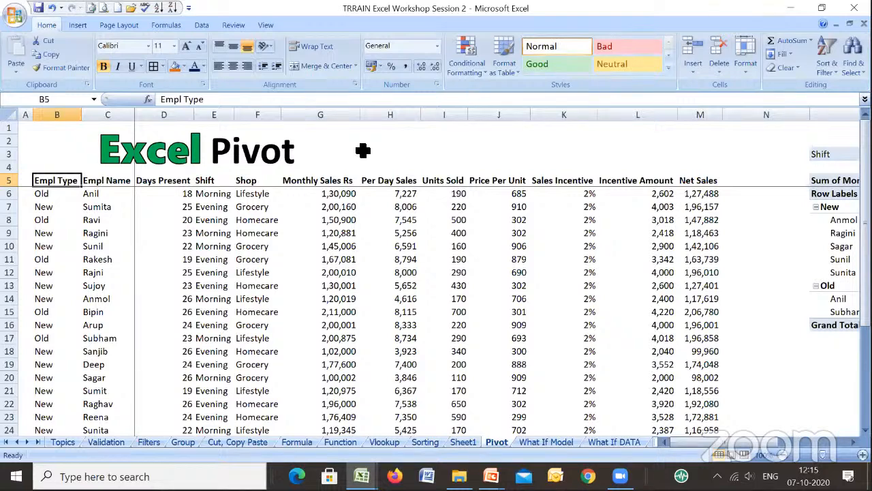
- Go across from the source headers to the pivot table and select cell R5 inside it
key("Right")
key("Right")
key("Right")
key("Right")
key("Right")
key("Right")
key("Right")
key("Right")
key("Right")
key("Right")
key("Right")
key("Right")
key("Right")
key("Right")
key("Right")
key("Right")
key("Right")
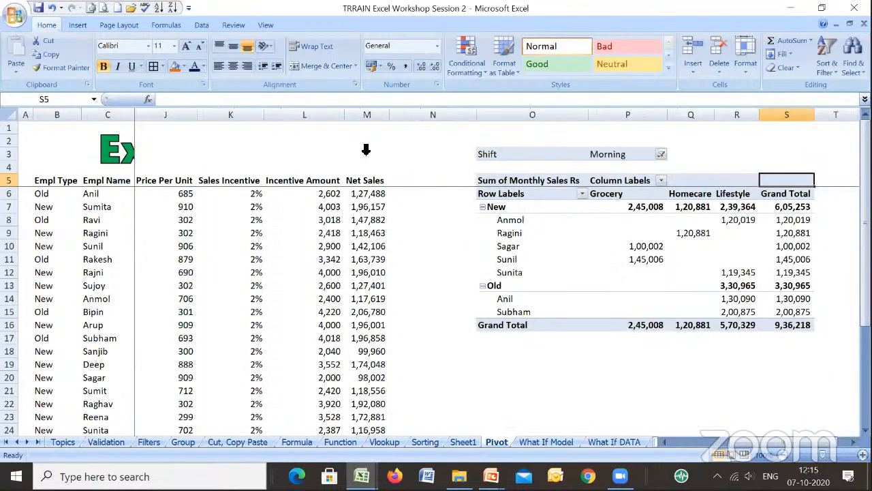
key("Left")
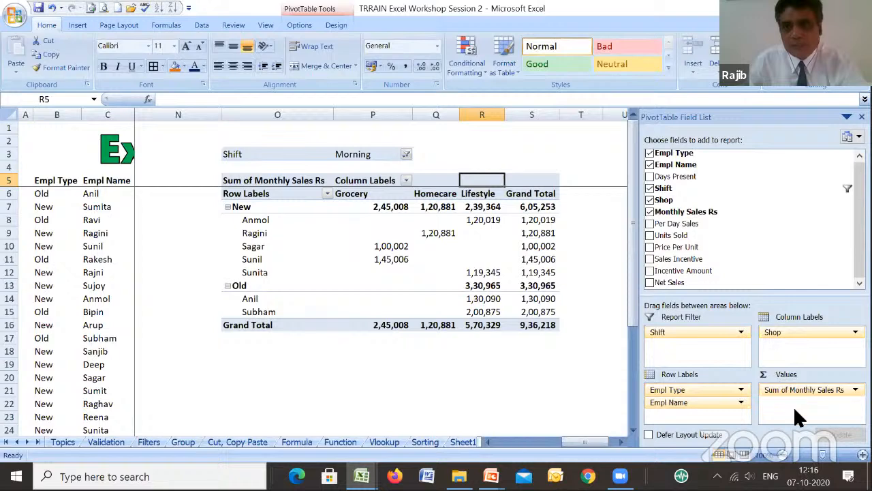
- Try Sales Incentive and Incentive Amount as additional pivot table values, and remove both fields again
left_click_drag(788, 389, 665, 252)
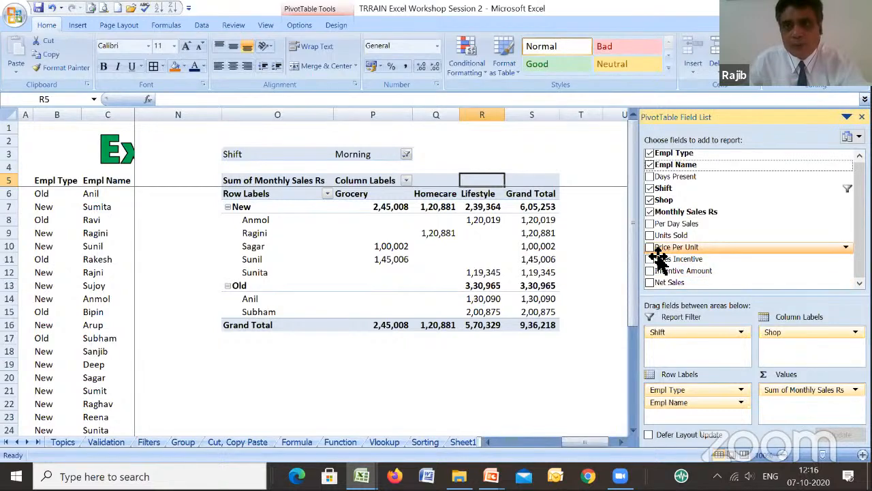
left_click(649, 259)
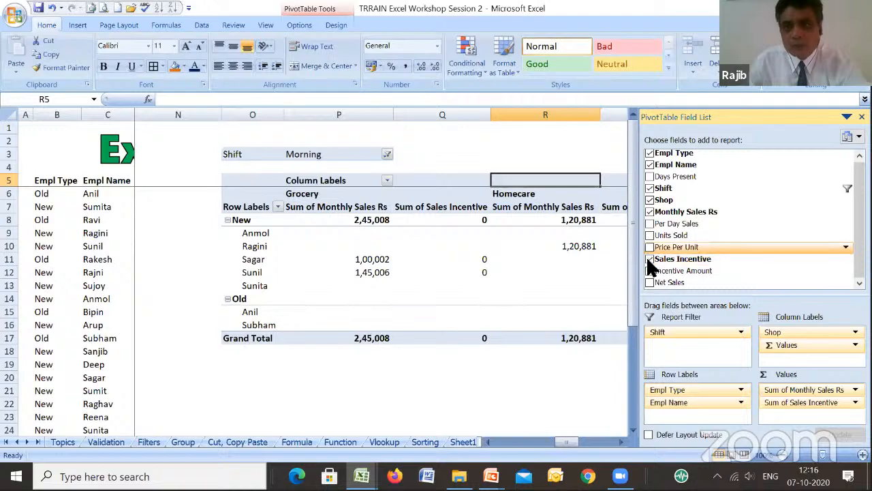
left_click(649, 270)
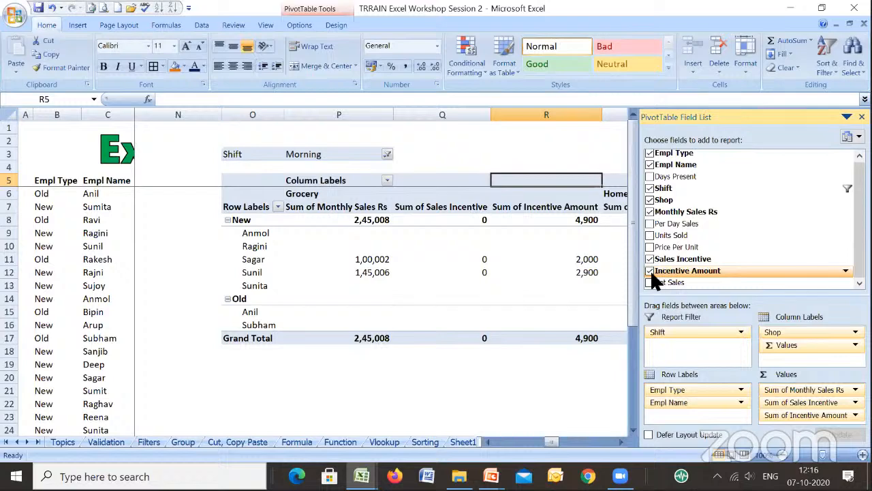
left_click(649, 271)
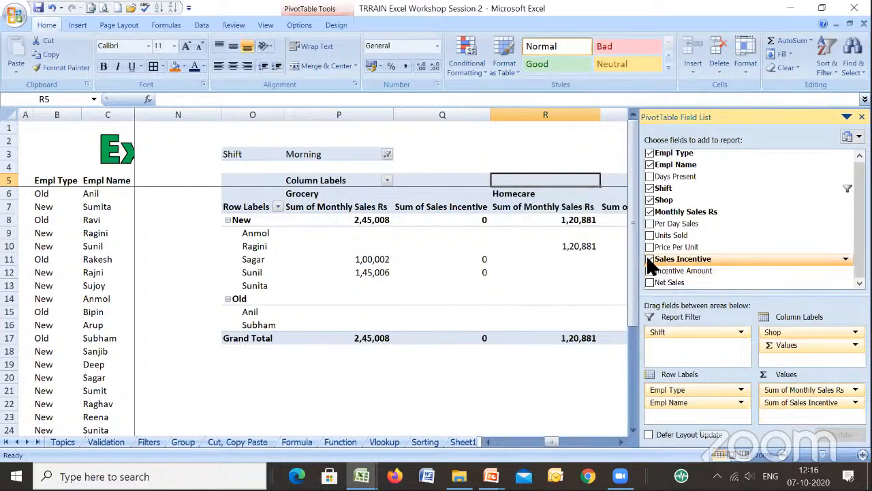
left_click(650, 259)
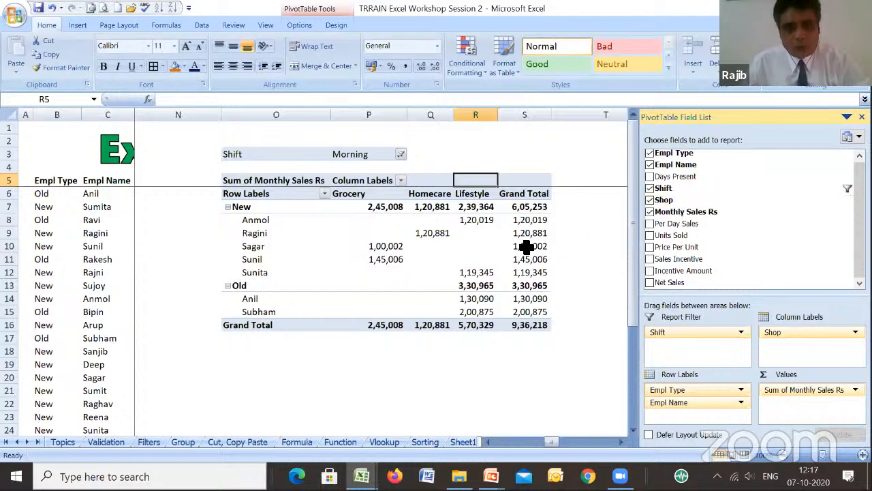
- Select blank cell R19 outside the pivot table, and go back inside it to cell S14 to show its field list
mouse_move(480, 263)
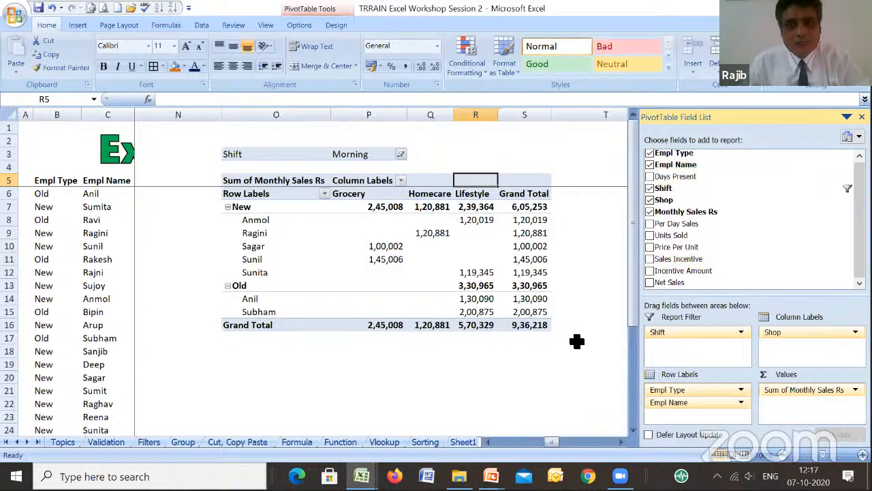
left_click(476, 365)
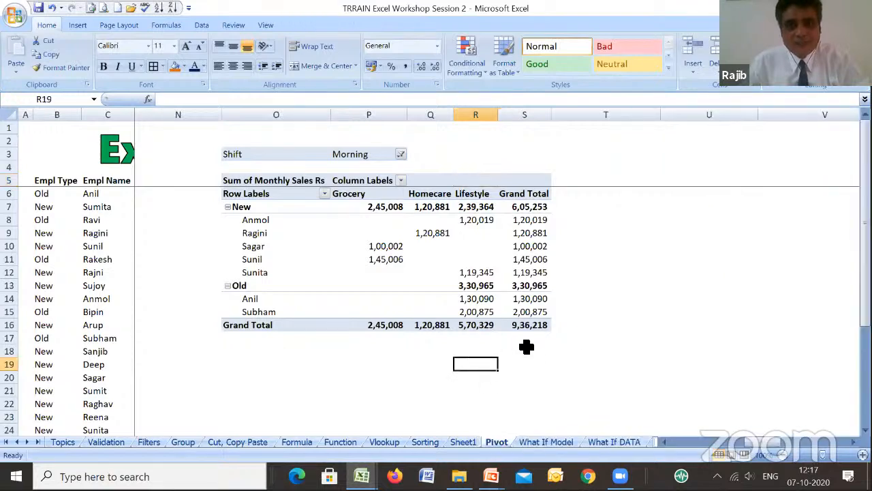
left_click(522, 299)
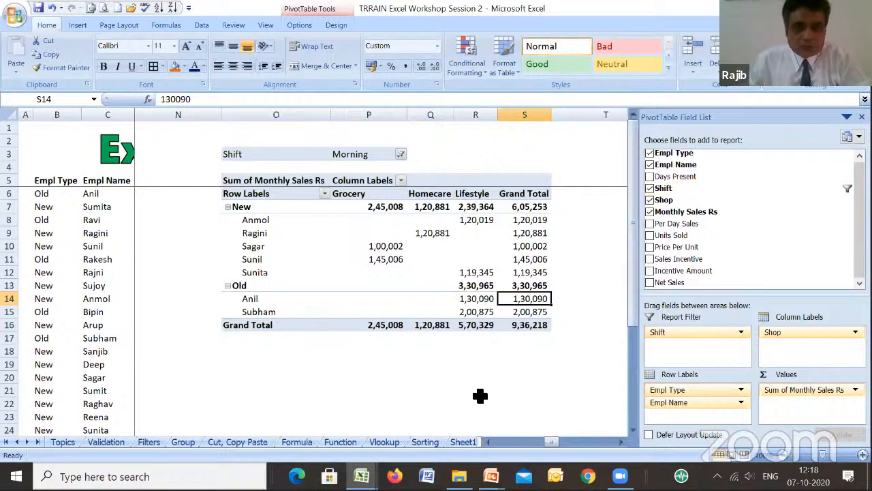
- Permanently delete Sheet1, which holds the empty pivot table placeholder
left_click_drag(483, 439, 554, 440)
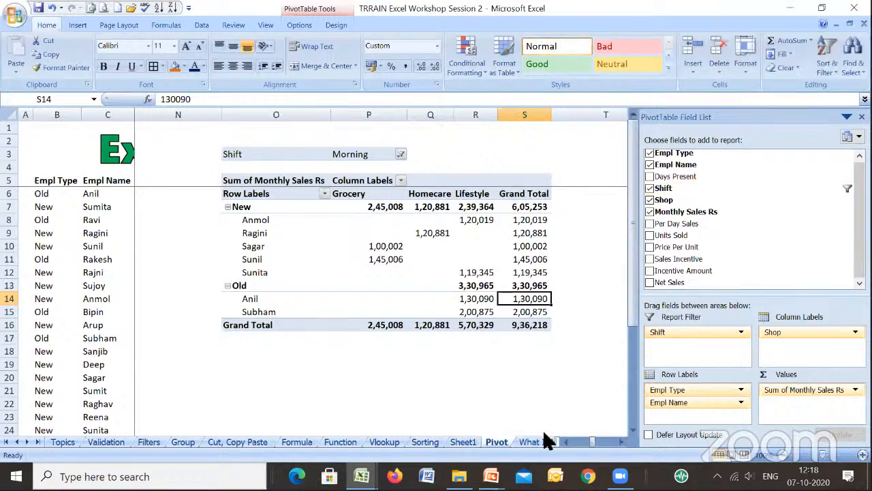
left_click(463, 440)
right_click(462, 440)
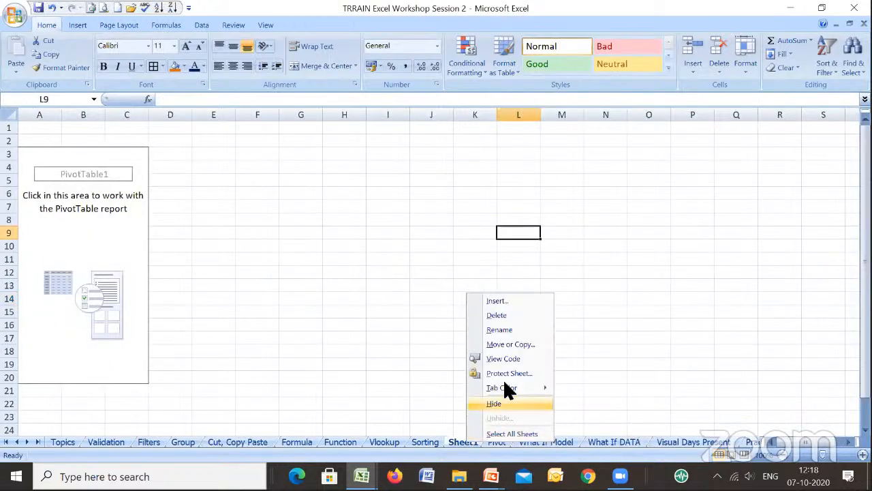
left_click(500, 314)
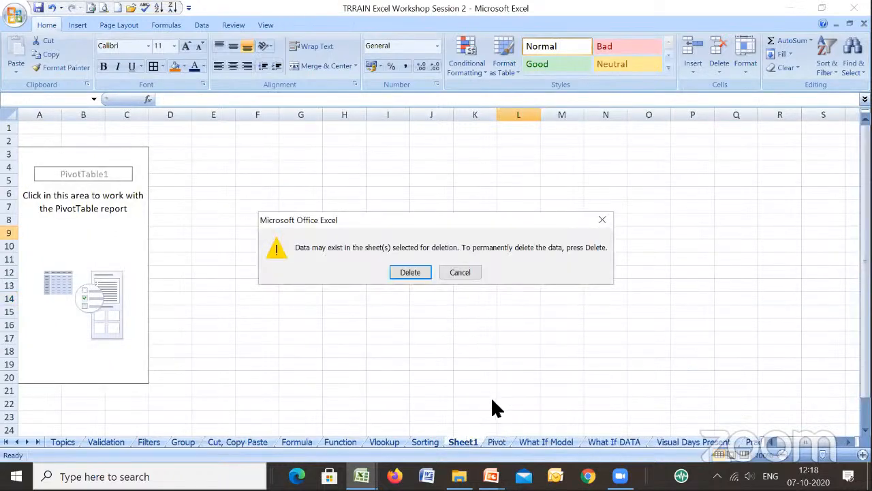
left_click(409, 274)
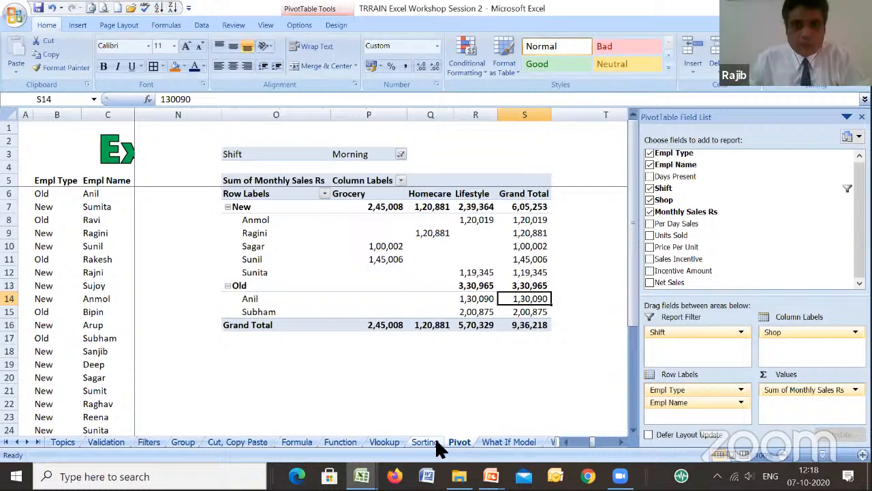
- Copy the whole pivot table together with its Shift filter, range O3:S16
left_click(389, 364)
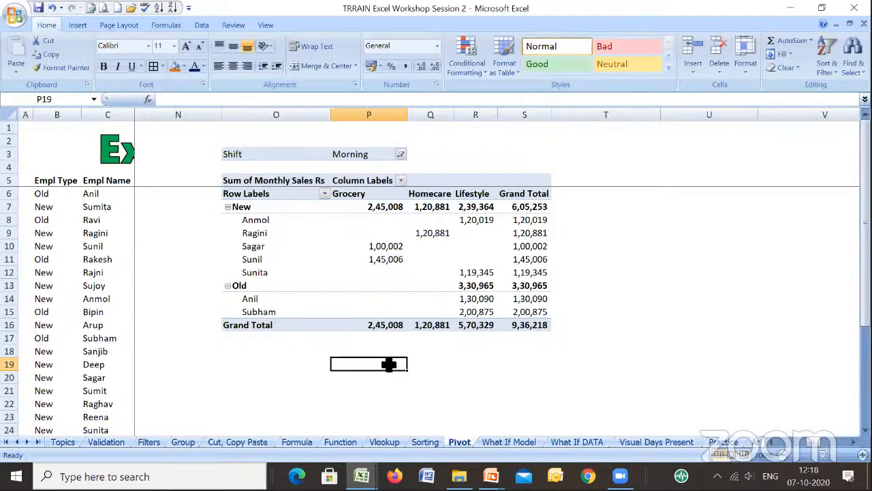
left_click(250, 155)
key("shift+Right")
key("shift+Right")
key("shift+Right")
key("shift+Right")
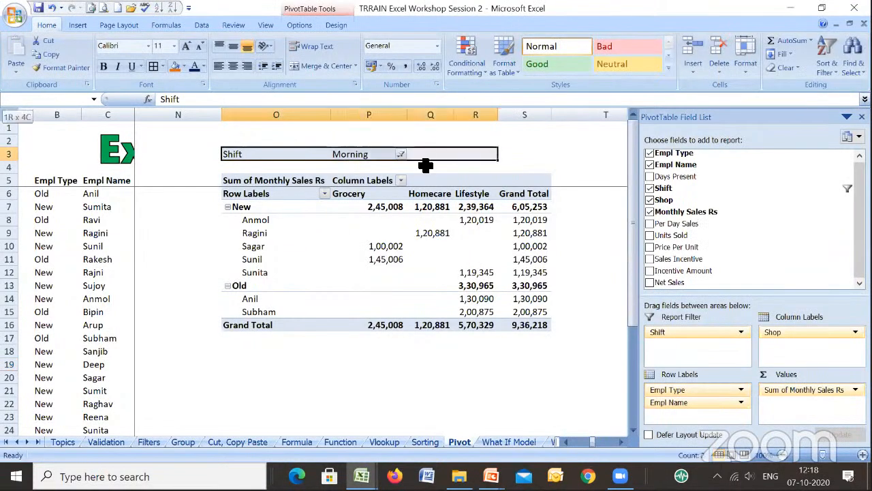
key("shift+Down")
key("shift+Down")
key("shift+Down")
key("shift+Down")
key("shift+Down")
key("shift+Down")
key("shift+Down")
key("shift+Down")
key("shift+Down")
key("shift+Down")
key("shift+Down")
key("shift+Down")
key("shift+Down")
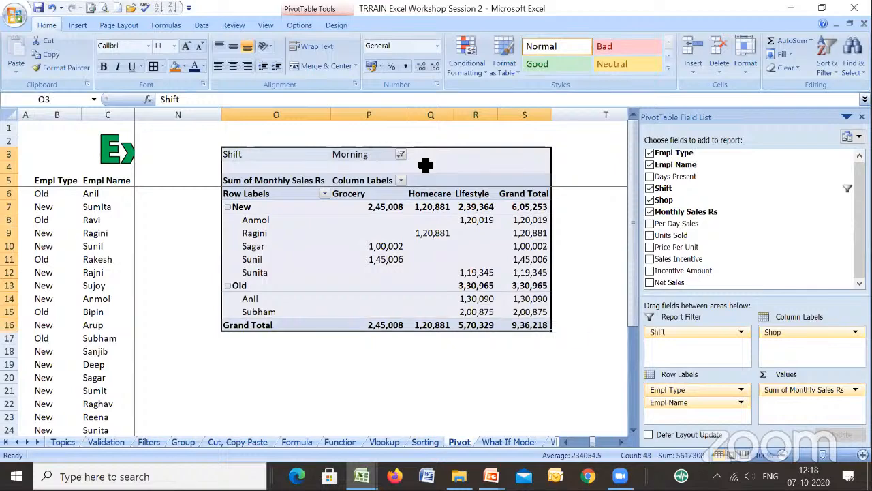
key("ctrl+c")
- Paste the copied pivot table below the original, starting at cell O18
key("Down")
key("Down")
key("Down")
key("Down")
key("Down")
key("Down")
key("Down")
key("Down")
key("Down")
key("Down")
- Rearrange the lower pivot table's row labels to use only Empl Name, taking out Empl Type
key("Down")
key("Down")
key("Down")
key("Down")
key("Down")
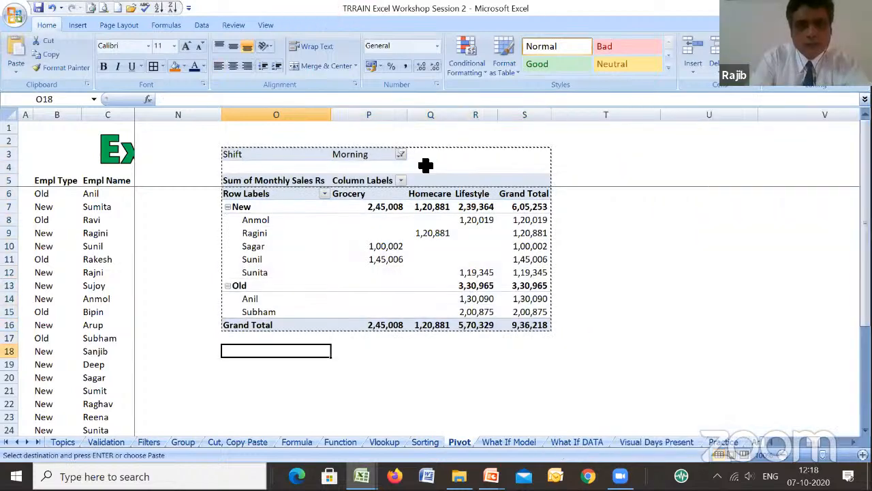
key("Return")
key("Down")
key("Down")
key("Down")
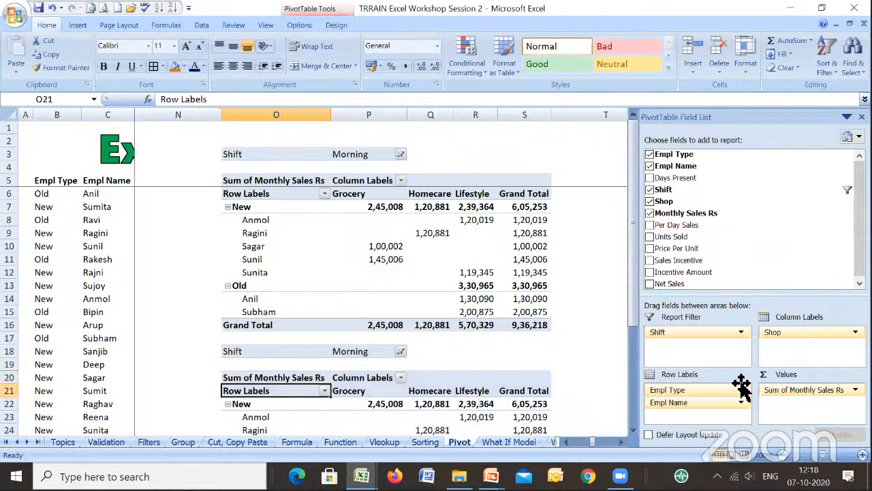
left_click_drag(735, 402, 770, 266)
left_click_drag(732, 390, 686, 401)
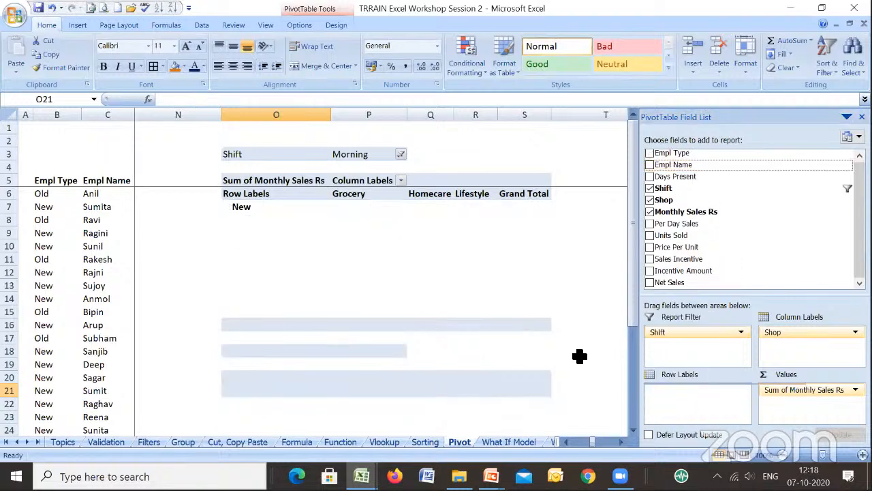
left_click_drag(634, 339, 632, 381)
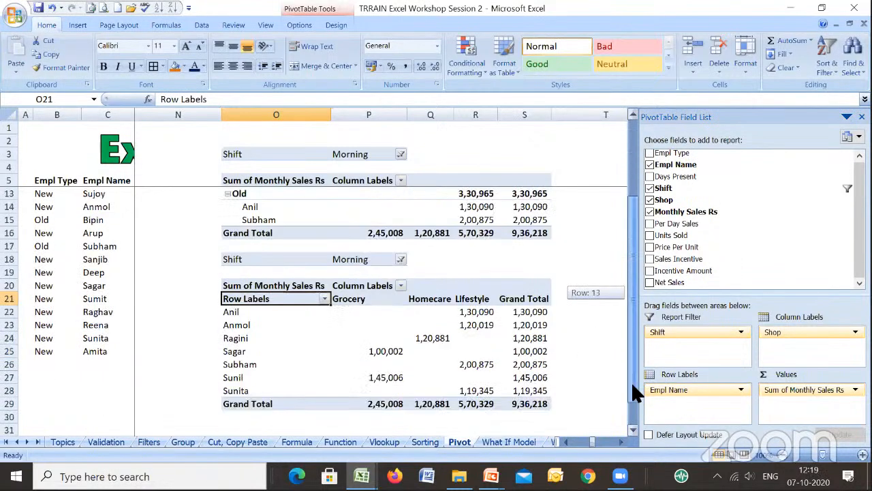
- Set the lower pivot table's Shift filter to (All) and leave the table by selecting blank cell T22
left_click(401, 232)
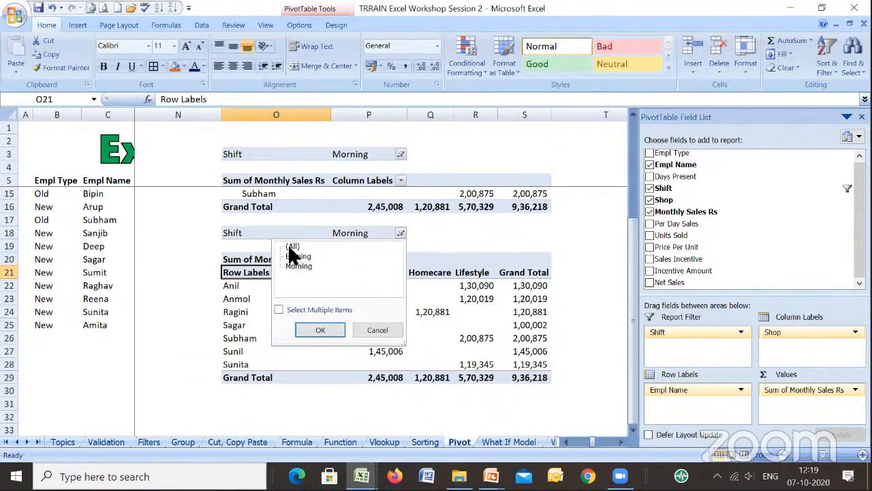
left_click(293, 246)
left_click(320, 329)
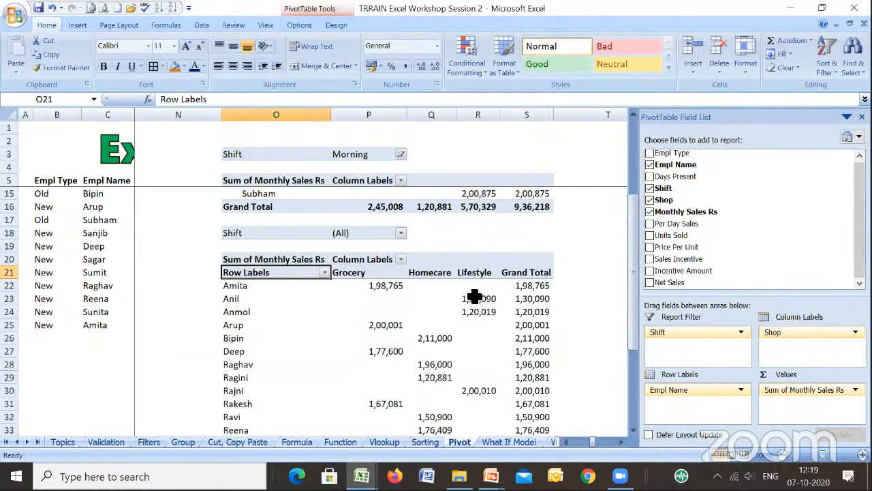
left_click(587, 282)
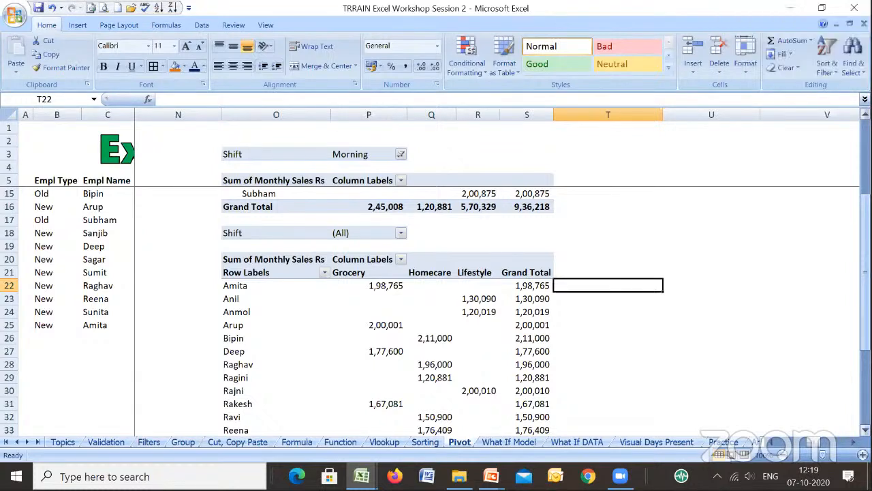
- Open the What If Model sheet and select blank cell J6 beside the Qty total
left_click_drag(865, 266, 865, 192)
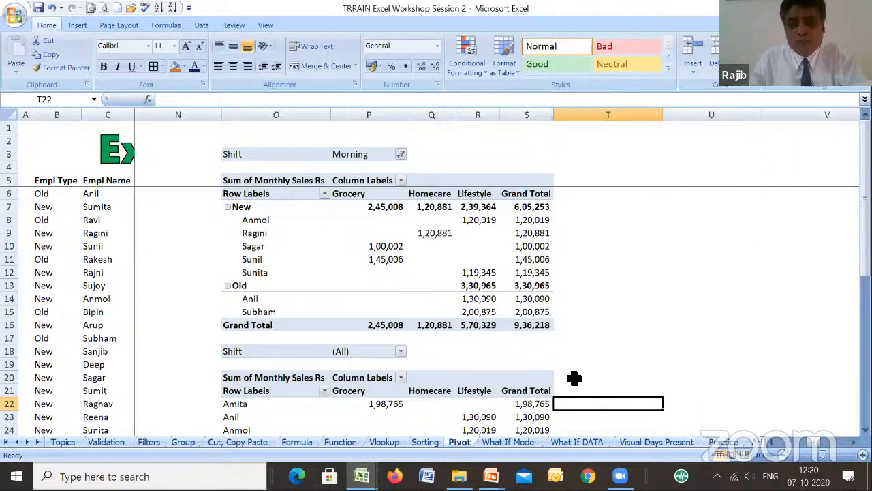
left_click(522, 442)
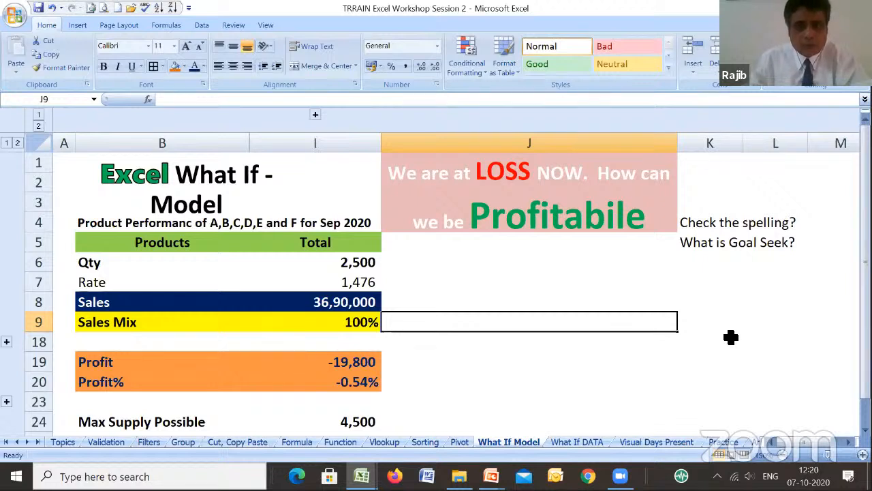
left_click(586, 267)
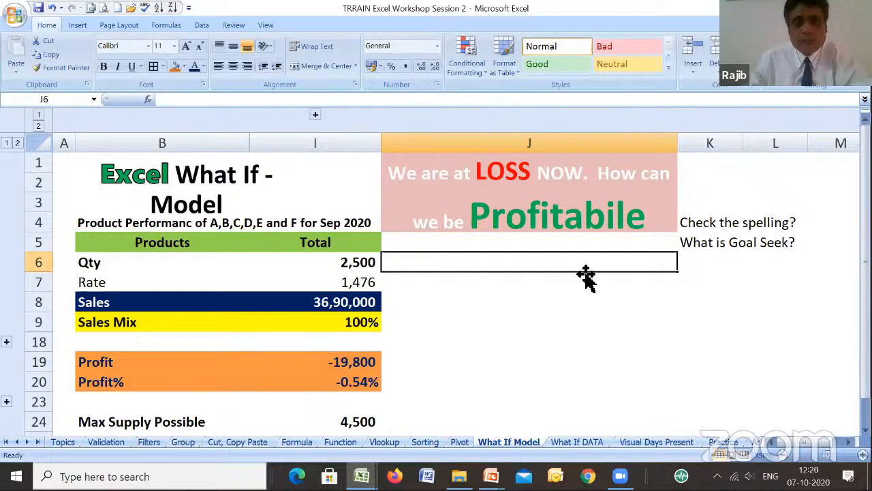
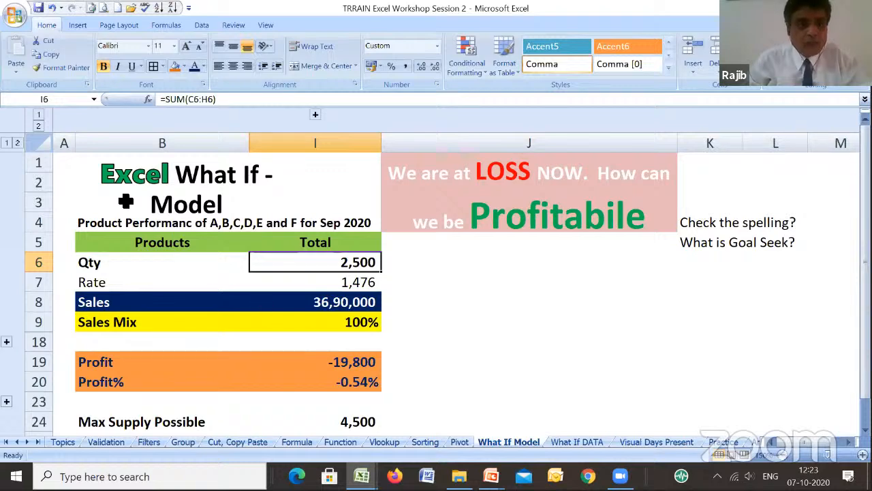
- Run a spelling check on the entire What If Model sheet and change every "Profitabile" to "Profitable"
left_click(38, 142)
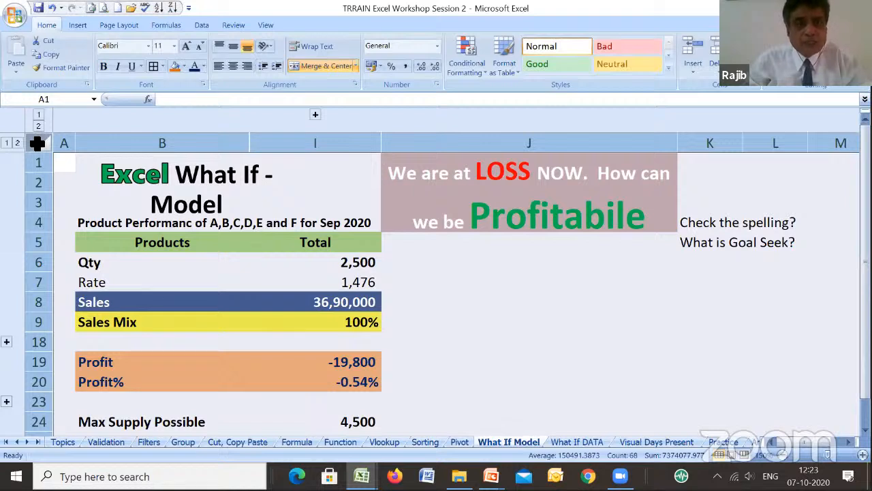
left_click(225, 28)
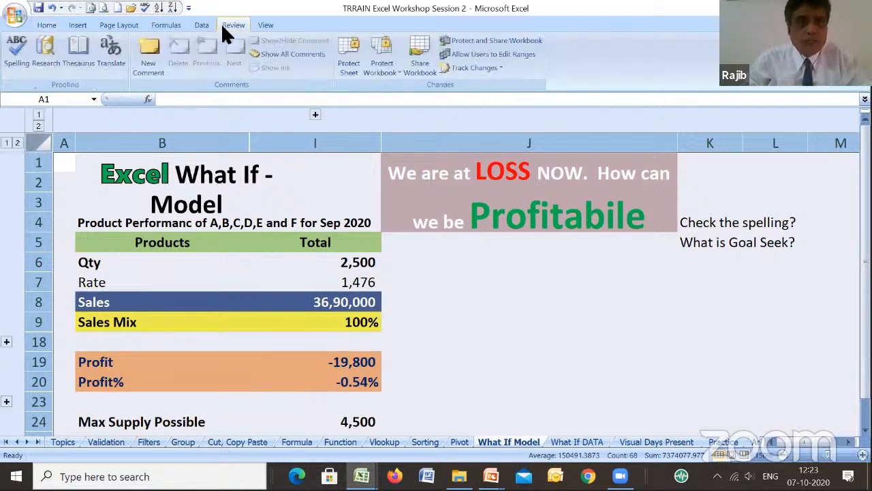
left_click(17, 60)
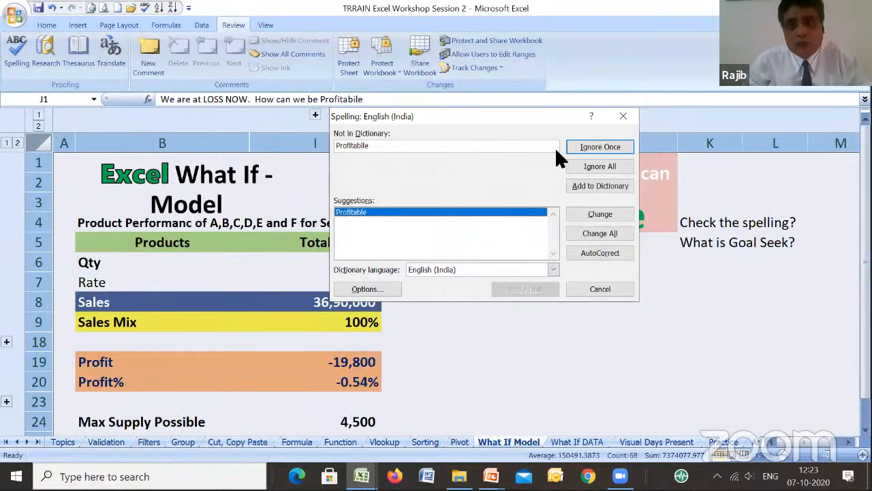
left_click(601, 232)
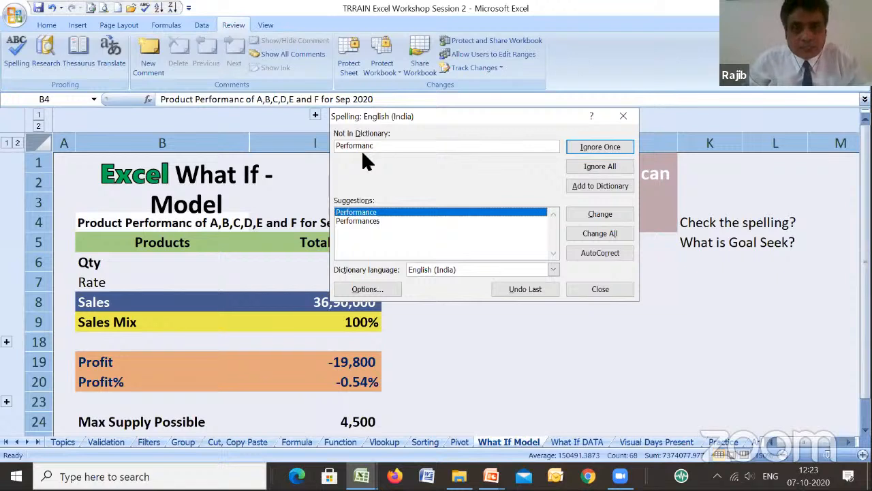
- Change every "Performanc" to "Performance", finish the spelling check and select blank cell J9
left_click(363, 222)
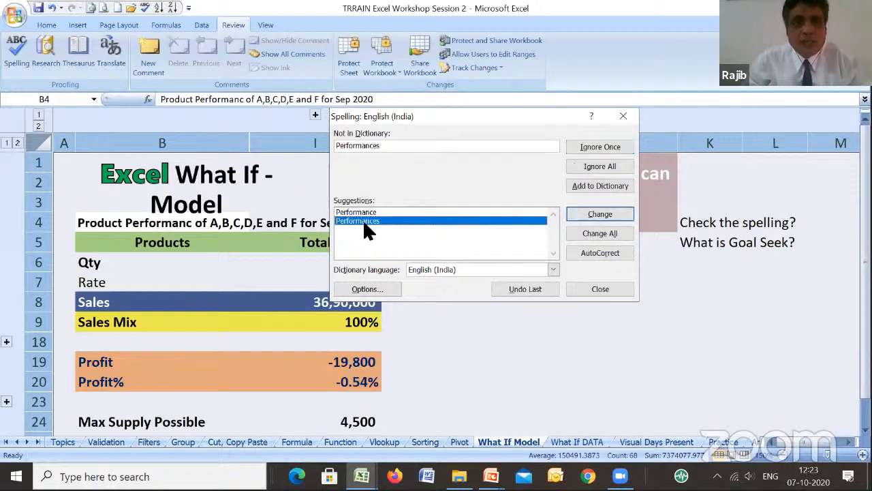
left_click(364, 212)
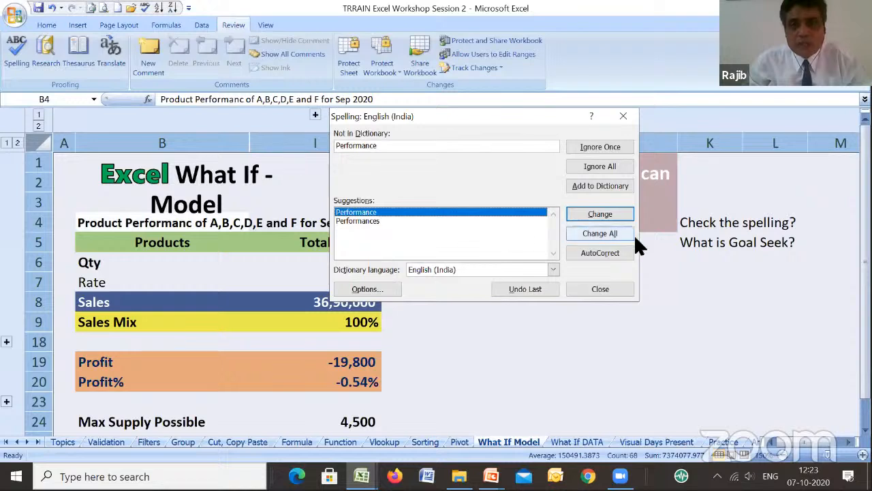
left_click(593, 232)
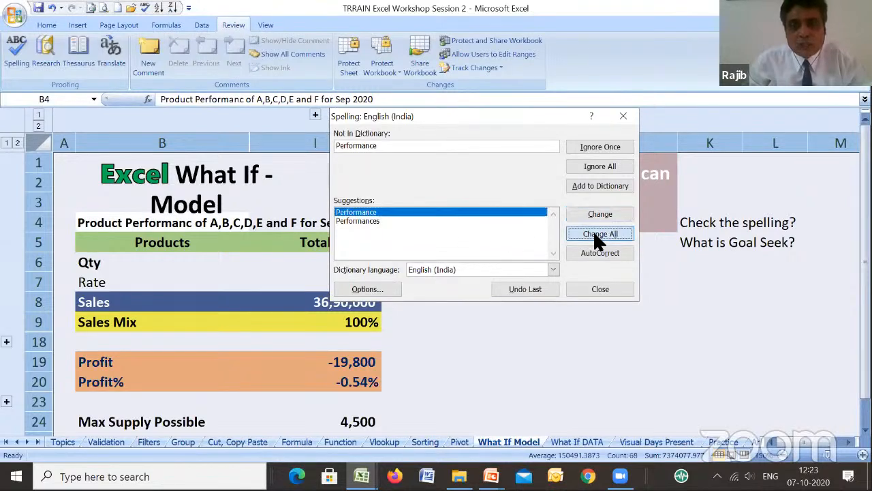
left_click(601, 133)
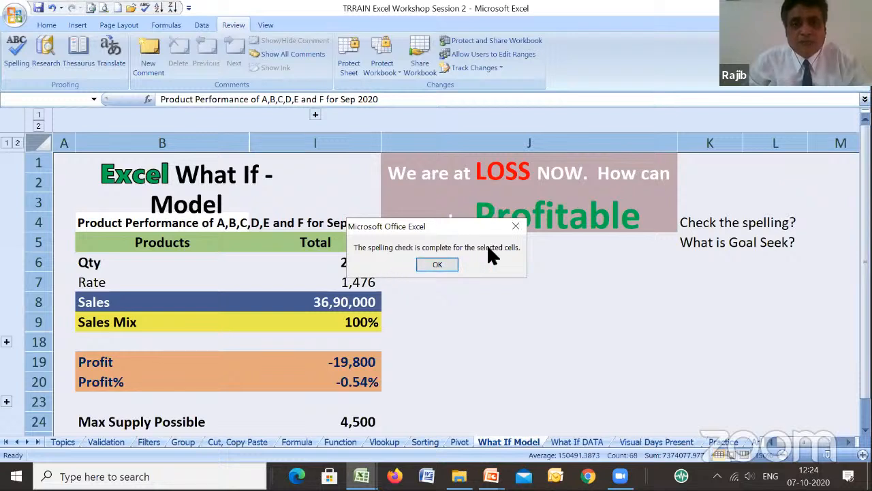
left_click(437, 267)
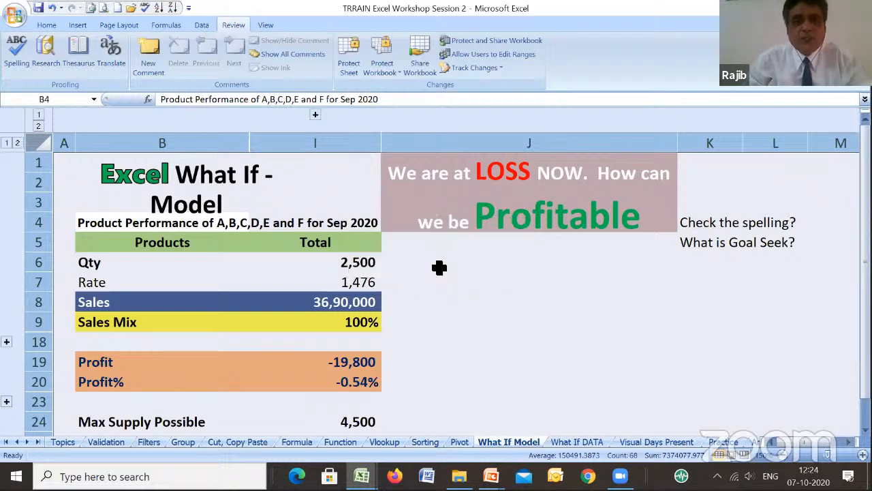
left_click(587, 319)
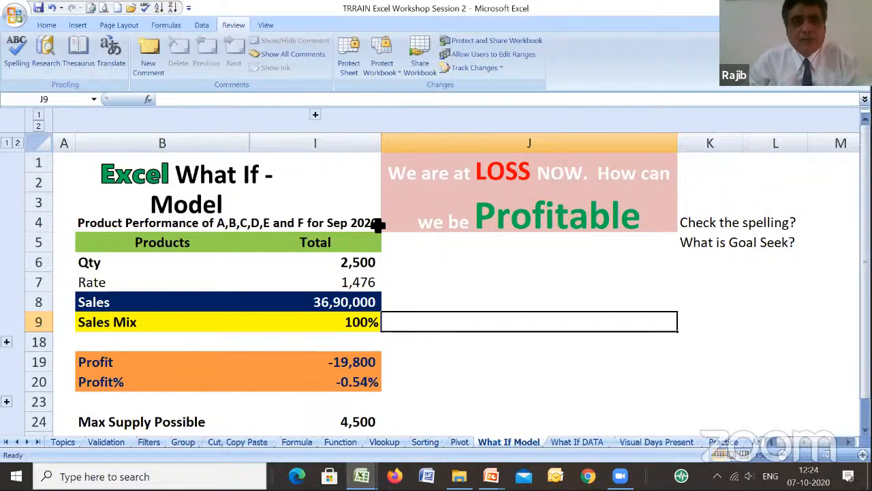
- Examine the Total column's Qty, Sales, Profit and Profit% cells, and the note in J1 asking how to become profitable
left_click(349, 265)
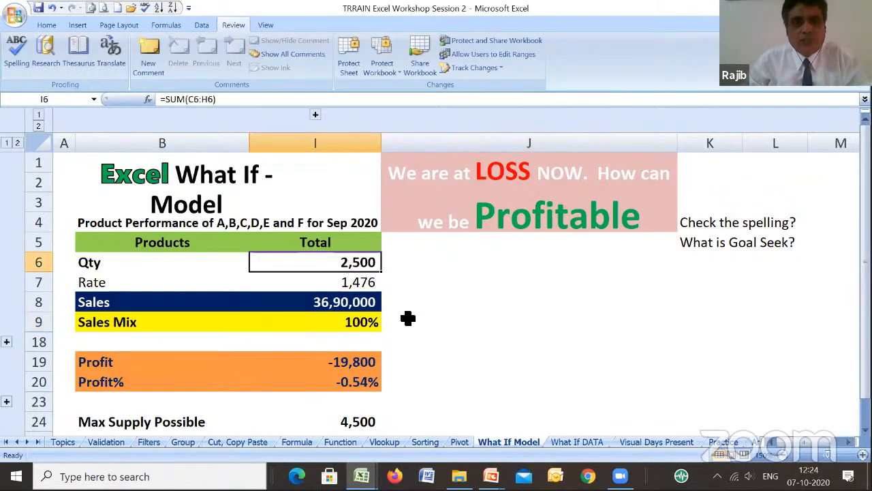
left_click(343, 307)
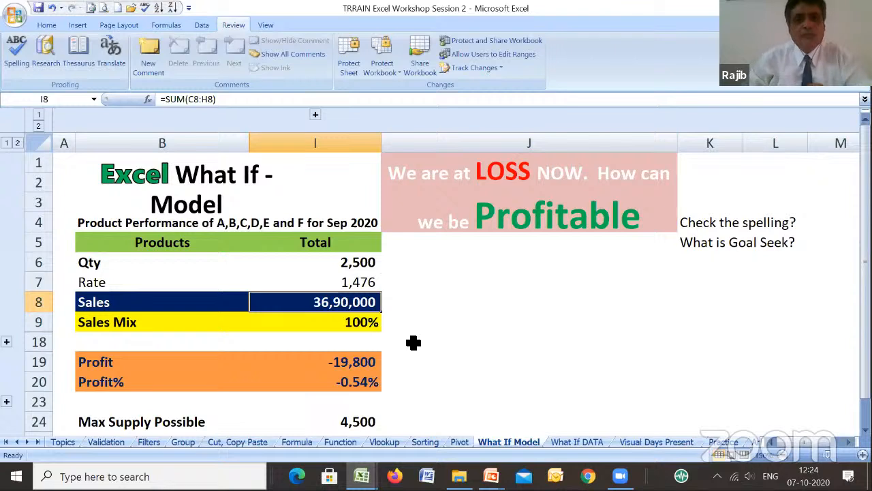
left_click(363, 366)
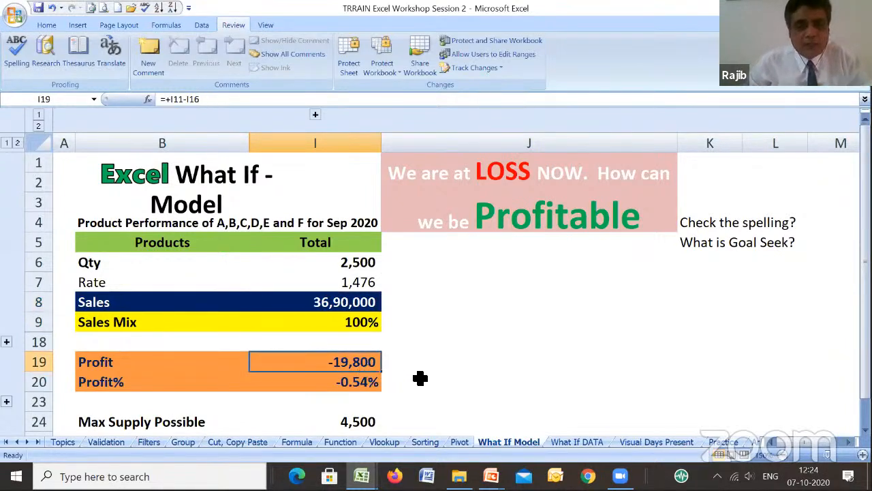
left_click(363, 384)
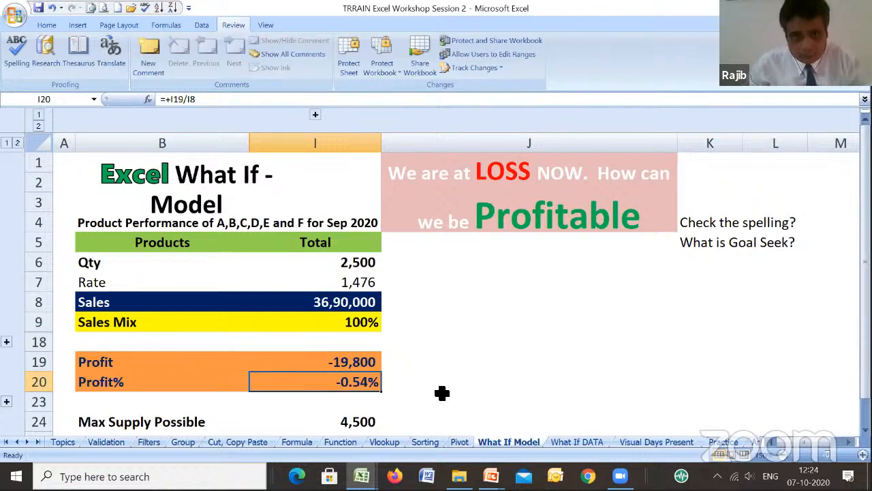
left_click(506, 182)
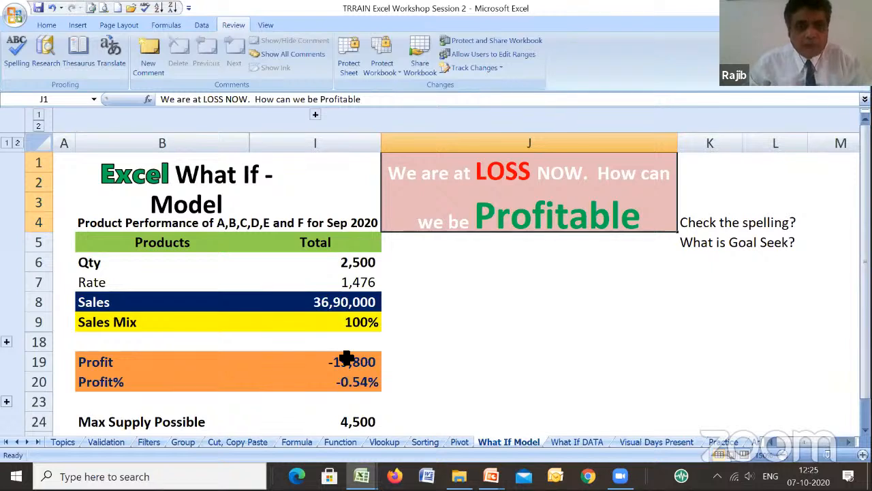
- Expand the collapsed rows 10 to 17 to show the margin and cost details
left_click(6, 344)
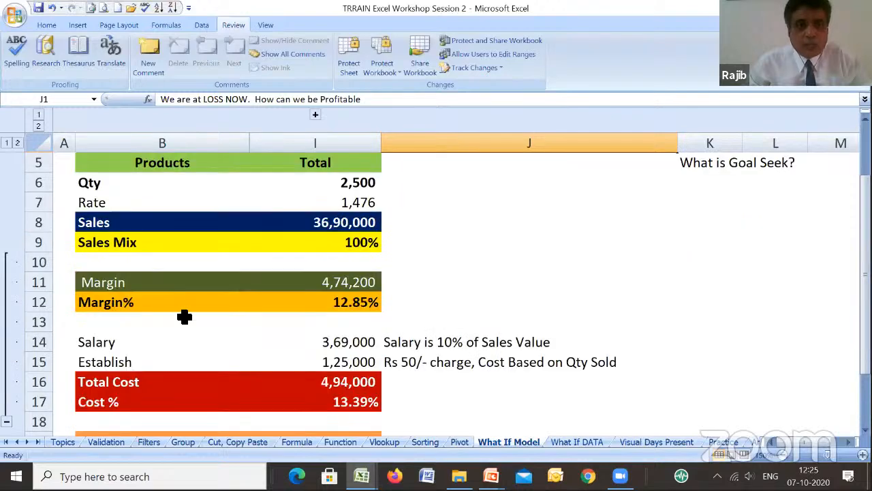
left_click(782, 459)
left_click(782, 459)
left_click(783, 459)
left_click(782, 458)
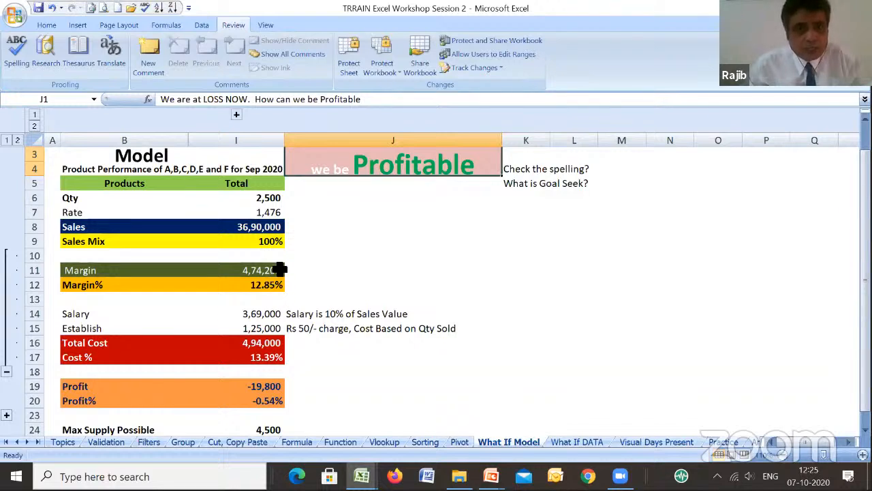
- Examine the formulas for the Salary, Establish, Cost %, Total Cost and Profit totals in column I
left_click(273, 315)
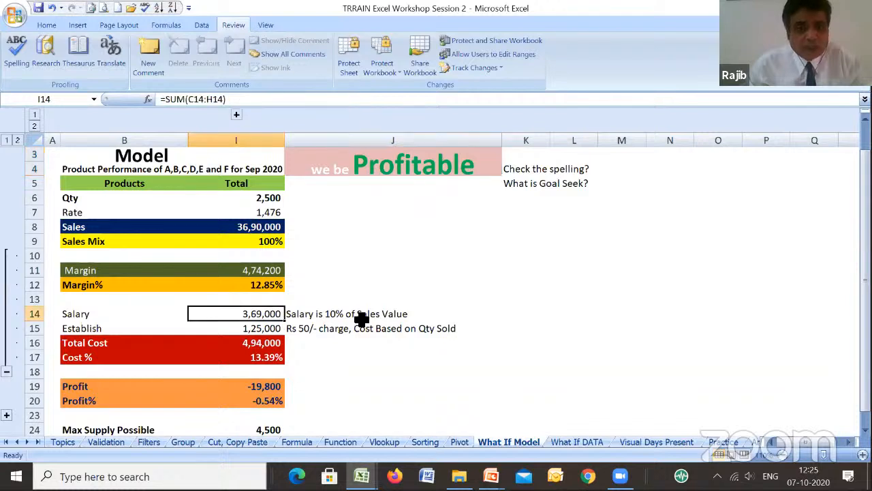
left_click(274, 328)
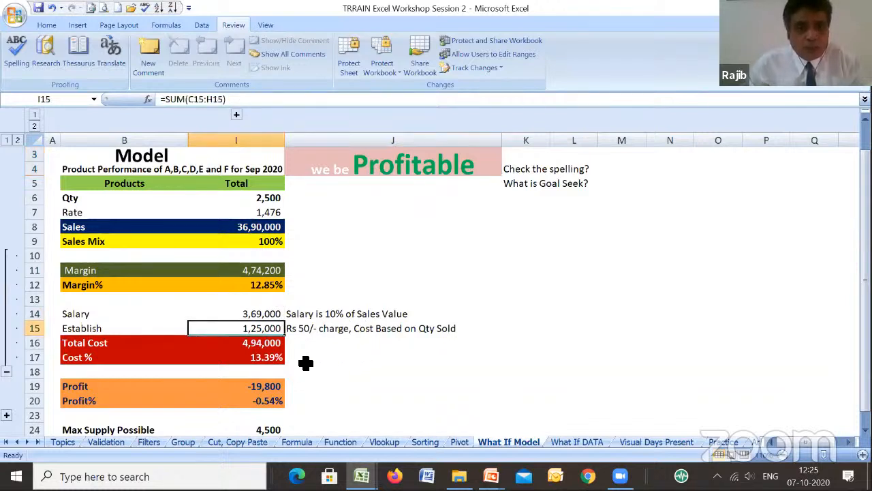
left_click(258, 355)
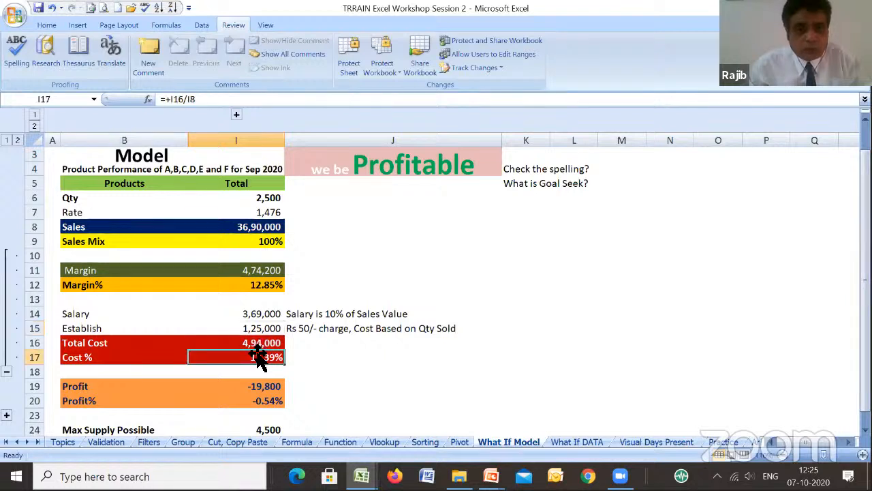
left_click(265, 344)
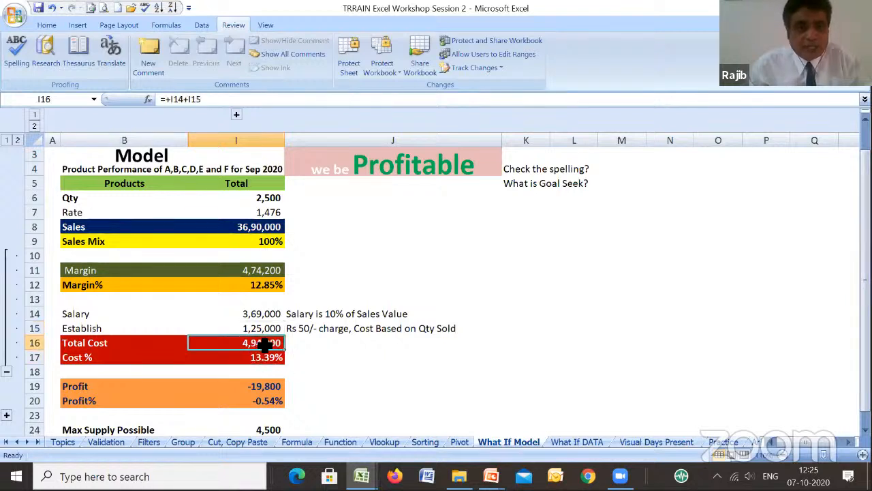
left_click(269, 387)
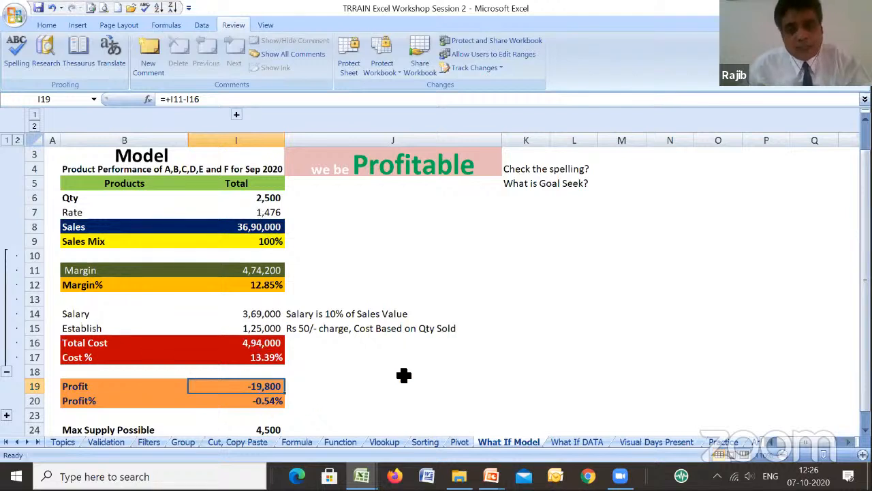
- Trace how the Profit total in I19 depends on the Total Cost, Margin, Sales, Rate and Establish totals
left_click(267, 344)
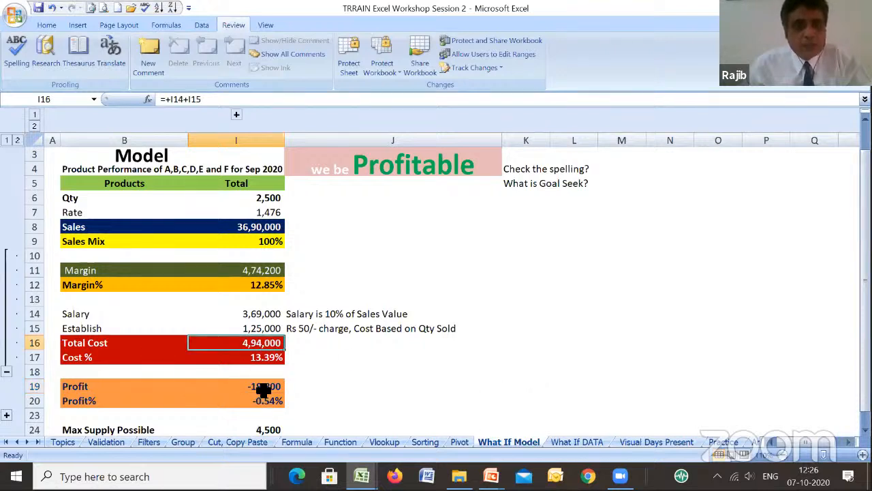
left_click(263, 268)
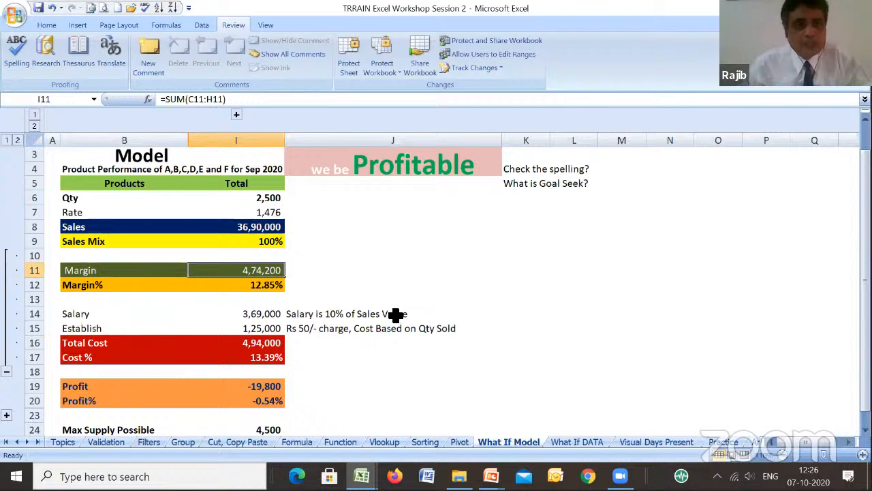
left_click(267, 230)
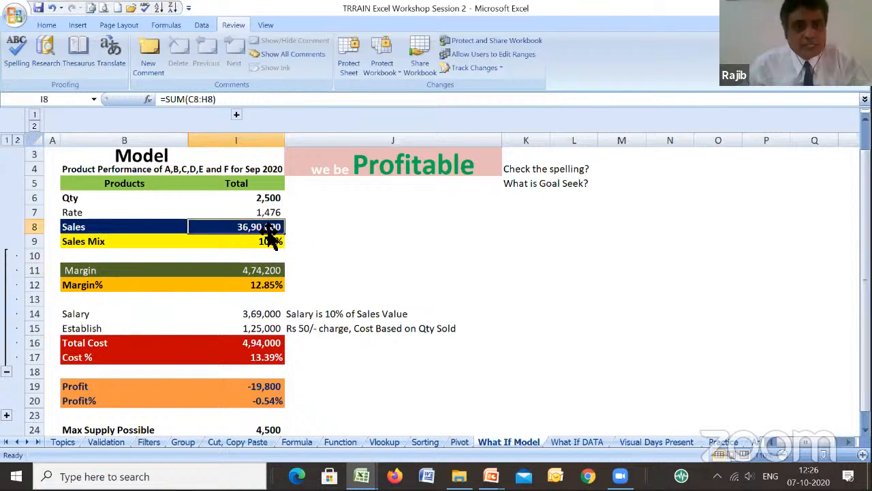
left_click(251, 346)
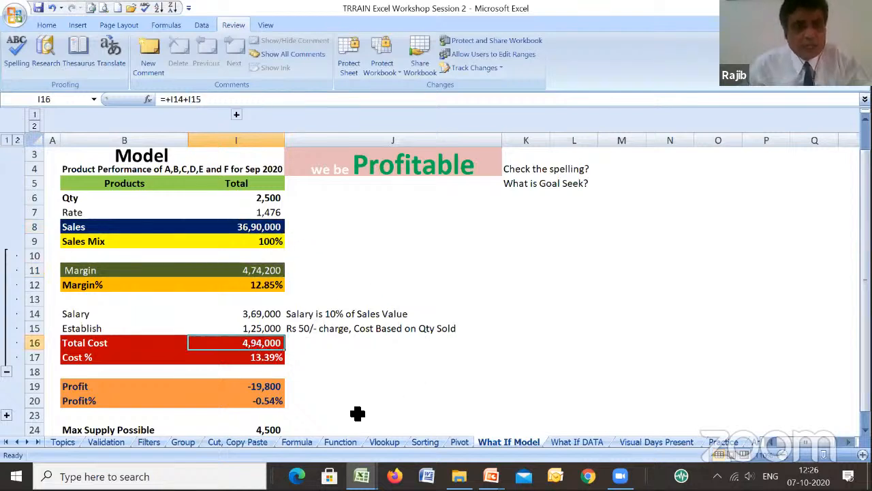
left_click(273, 393)
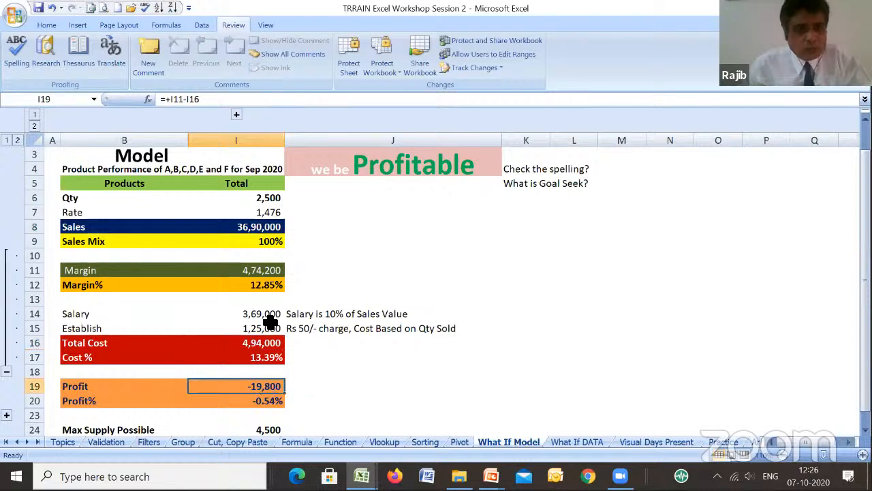
left_click(265, 218)
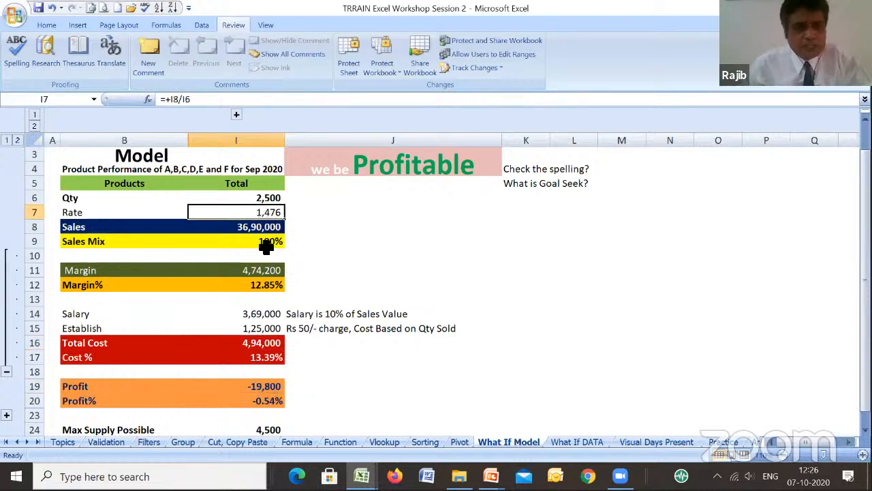
left_click(261, 272)
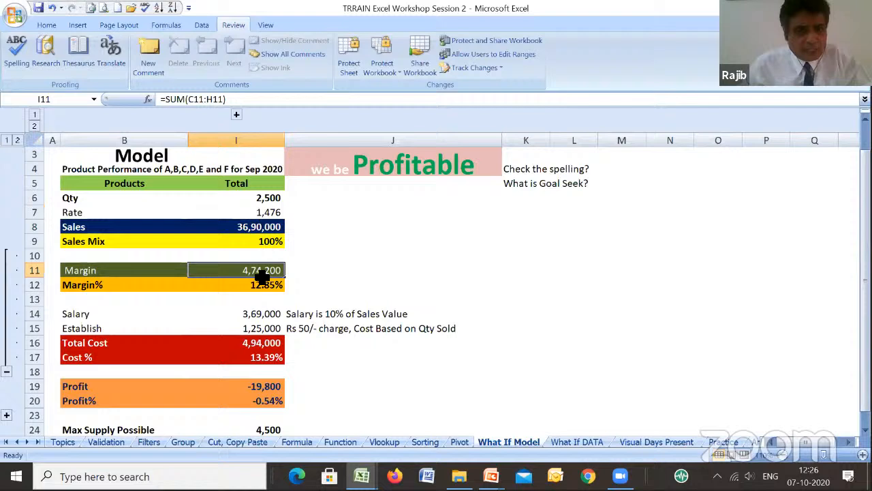
left_click(272, 328)
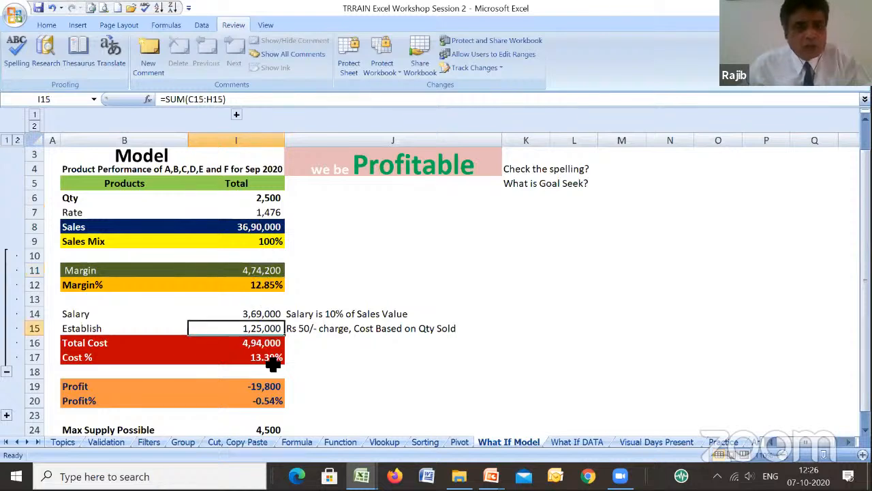
left_click(273, 388)
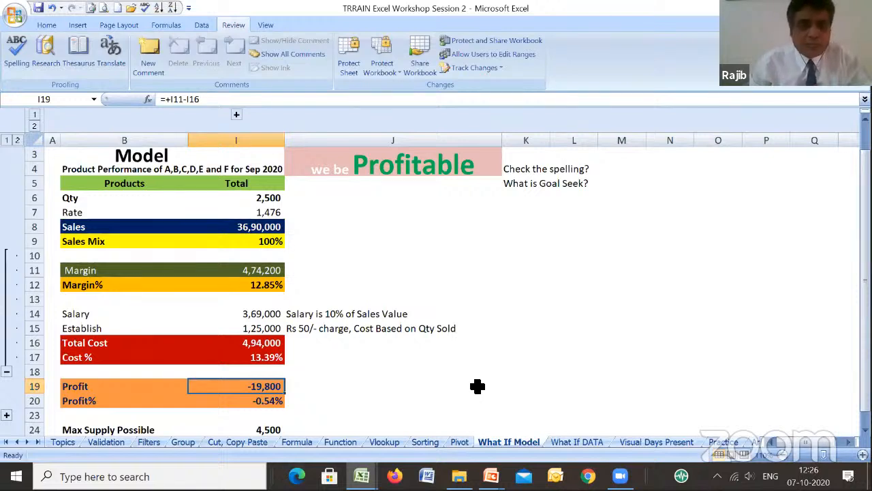
- Expand the grouped product columns C to H, and collapse and re-expand detail rows 10 to 17
left_click(235, 114)
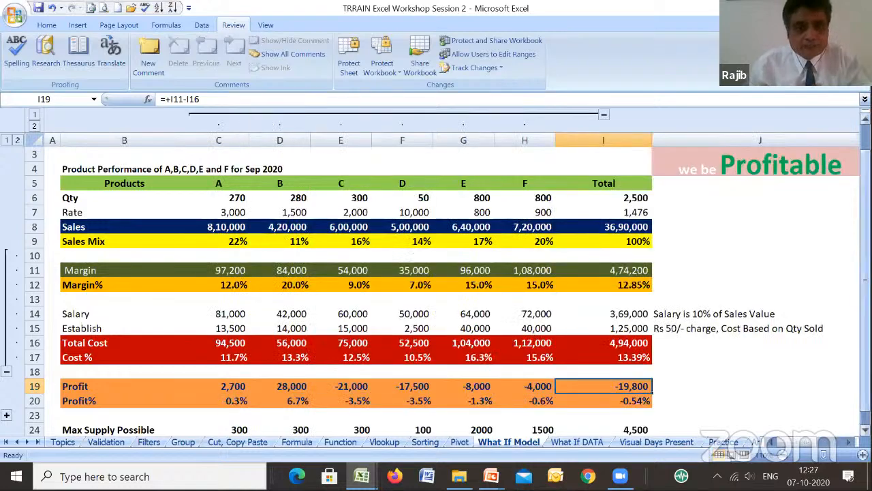
left_click(8, 372)
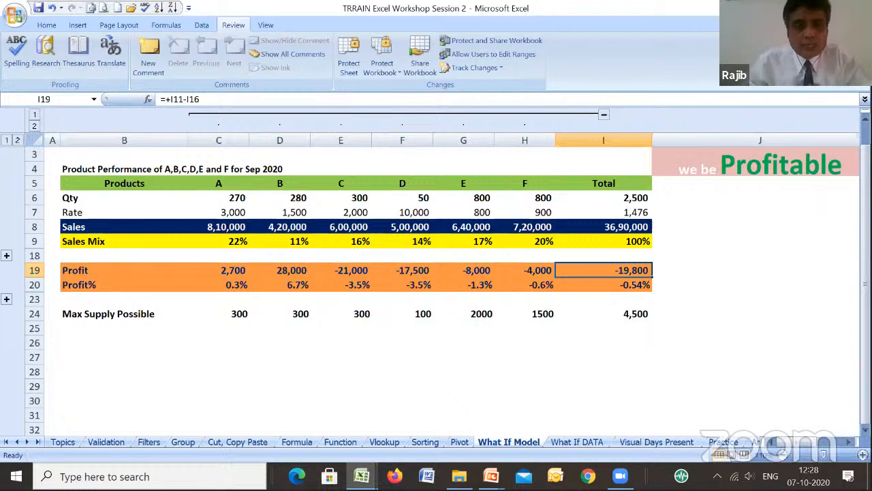
left_click(6, 257)
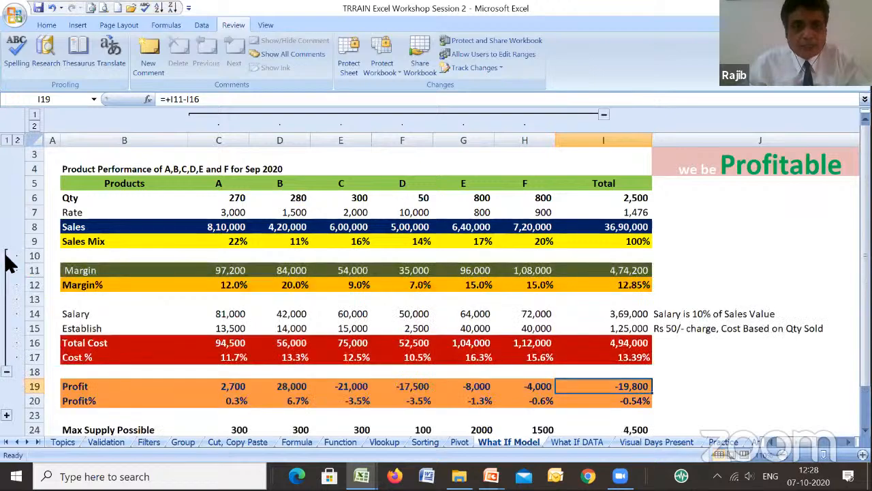
left_click(236, 299)
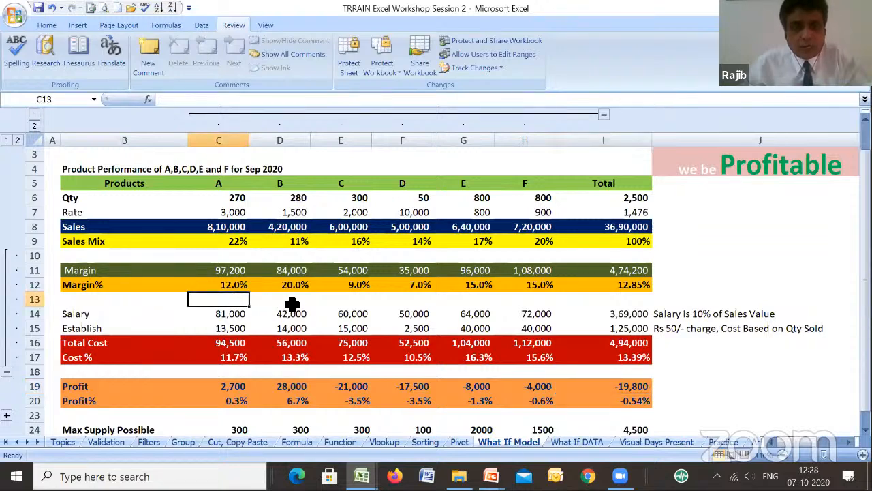
- Examine the margin percentages of products B to F, the Salary and Establish formulas for product A, and product C's Profit%
left_click(291, 302)
left_click(358, 302)
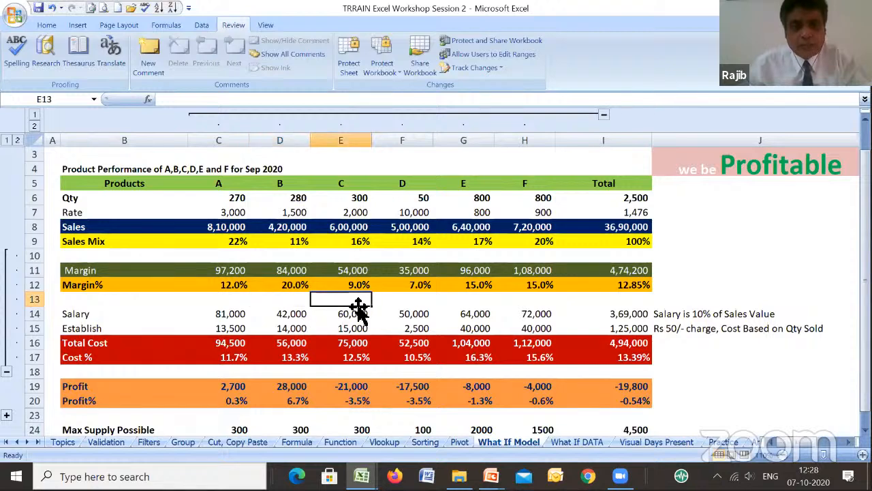
left_click(418, 302)
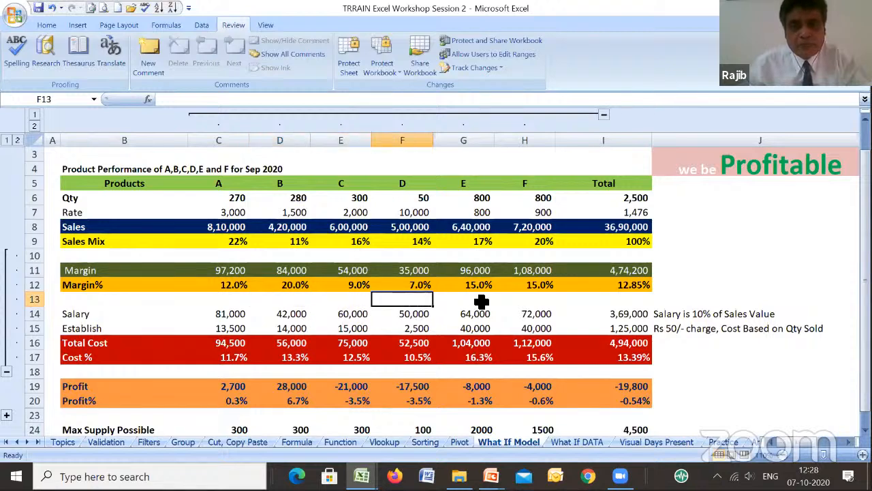
left_click(485, 301)
left_click(535, 301)
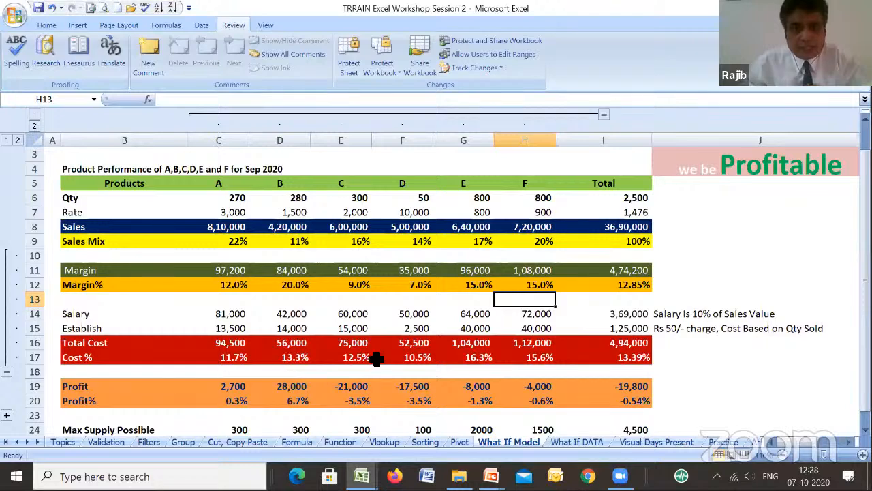
left_click(230, 313)
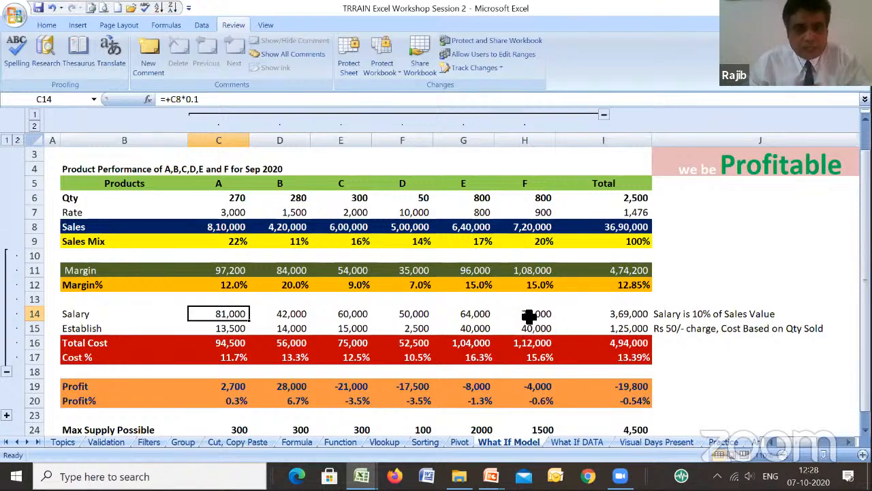
left_click(233, 329)
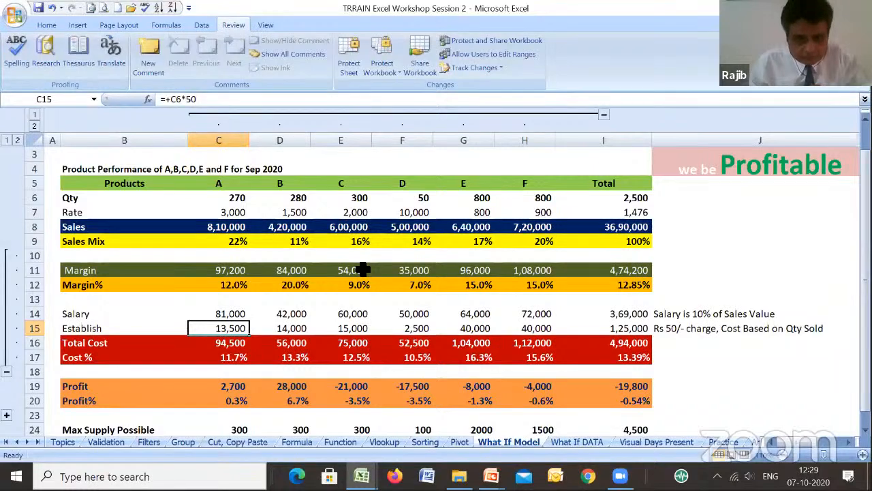
left_click(362, 400)
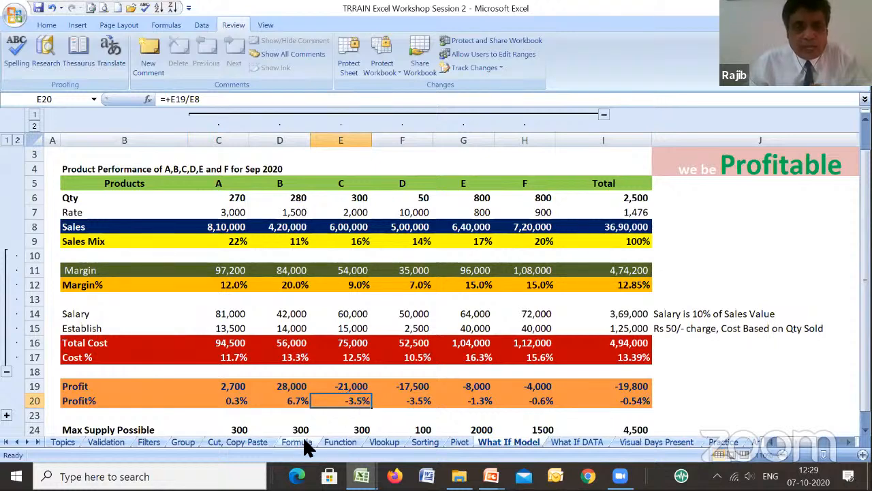
- Copy the Max Supply Possible quantities of products A to F (C24:H24) over the Qty row, starting at C6
left_click(243, 432)
left_click(627, 428)
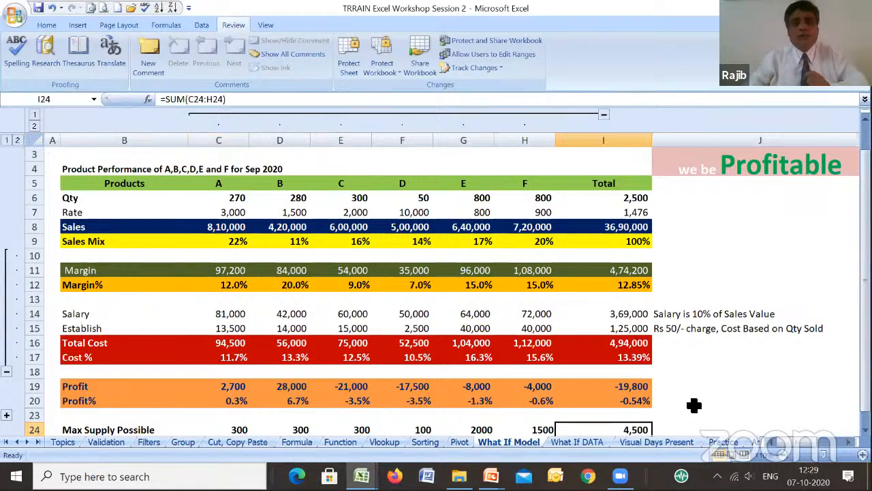
key("Left")
key("Left")
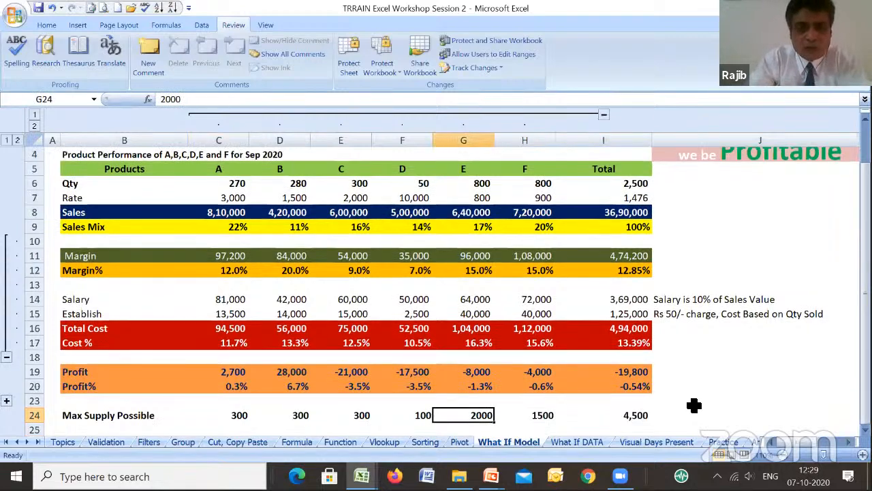
key("Left")
key("Left")
key("Left")
key("Left")
key("shift+Right")
key("shift+Right")
key("shift+Right")
key("shift+Right")
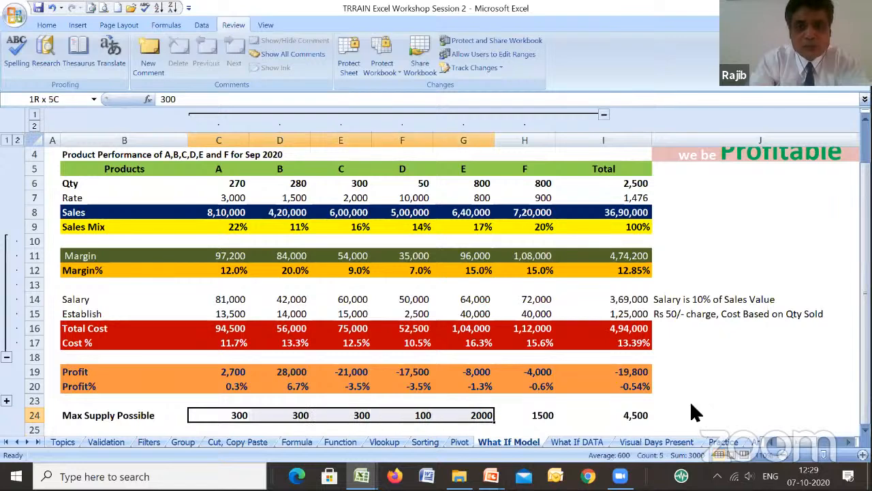
key("shift+Right")
key("ctrl+c")
key("Up")
key("Up")
key("Up")
key("Up")
key("Up")
key("Up")
key("Up")
key("Up")
key("Up")
key("Up")
key("Up")
key("Up")
key("Up")
key("Up")
key("Up")
key("Up")
key("Up")
key("Up")
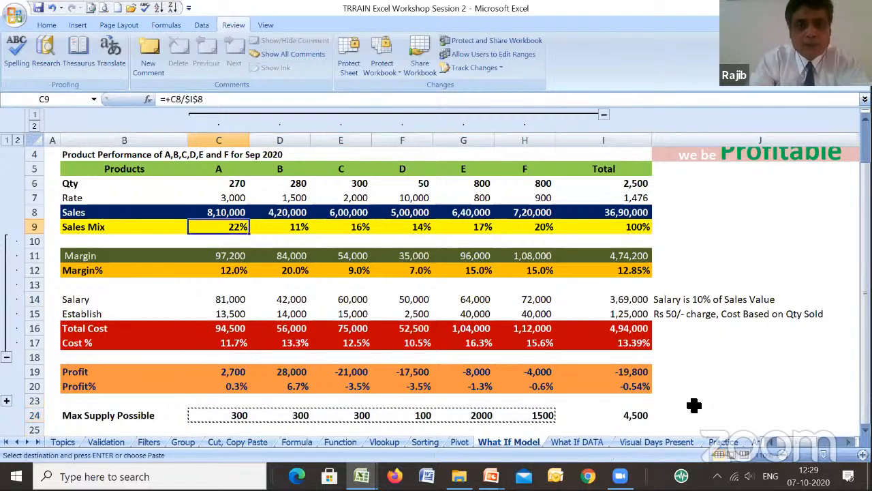
key("Return")
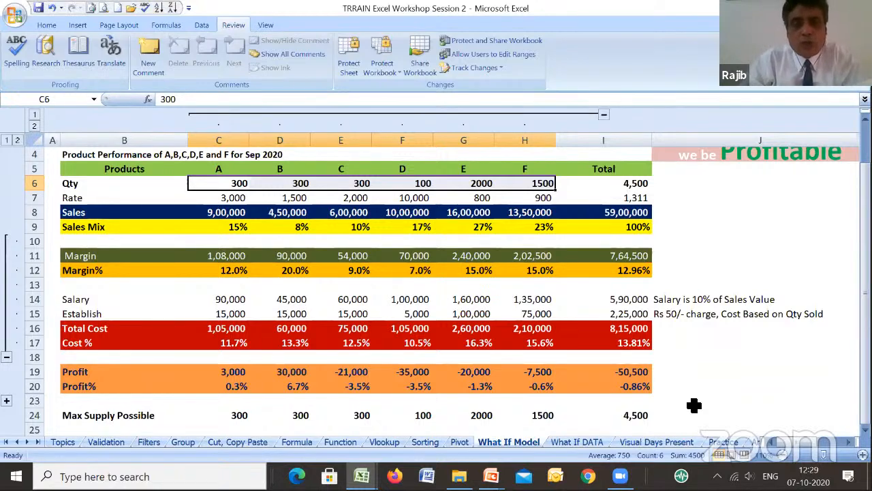
- Undo the paste of the maximum supply quantities into the Qty row
left_click(52, 8)
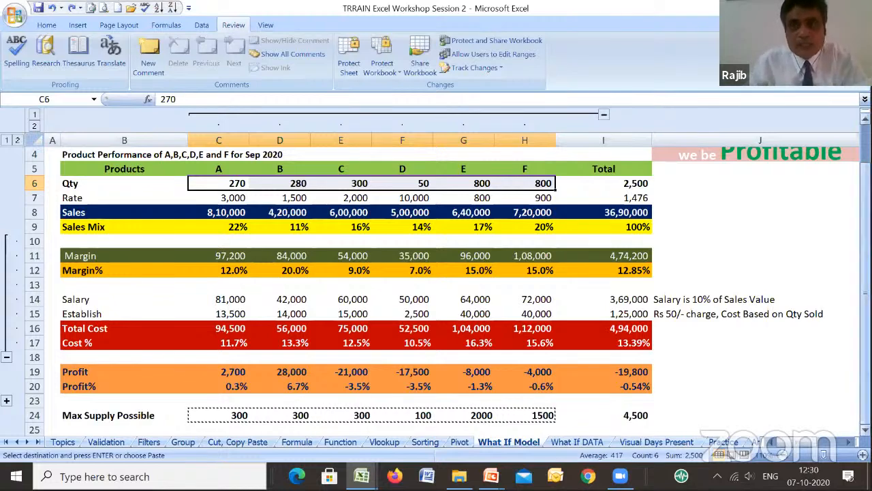
scroll(436, 287, "up", 1)
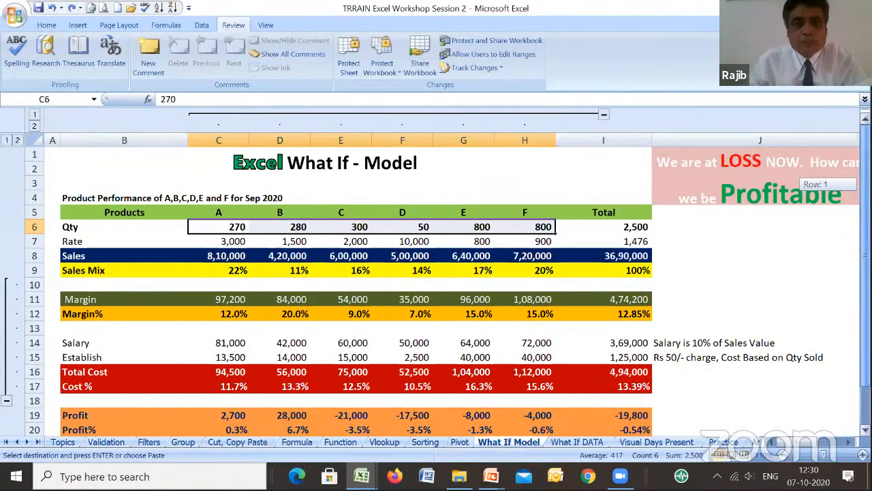
scroll(436, 287, "down", 1)
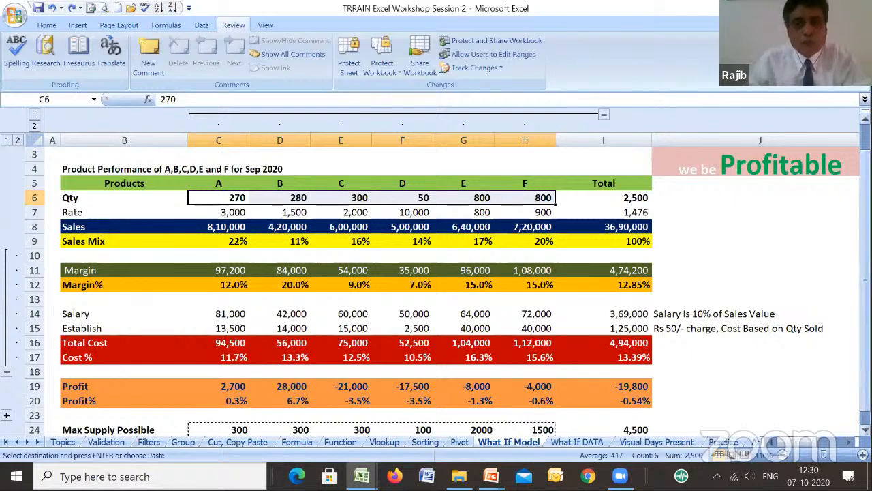
mouse_move(865, 200)
left_mouse_down()
mouse_move(866, 176)
mouse_move(866, 188)
left_mouse_up()
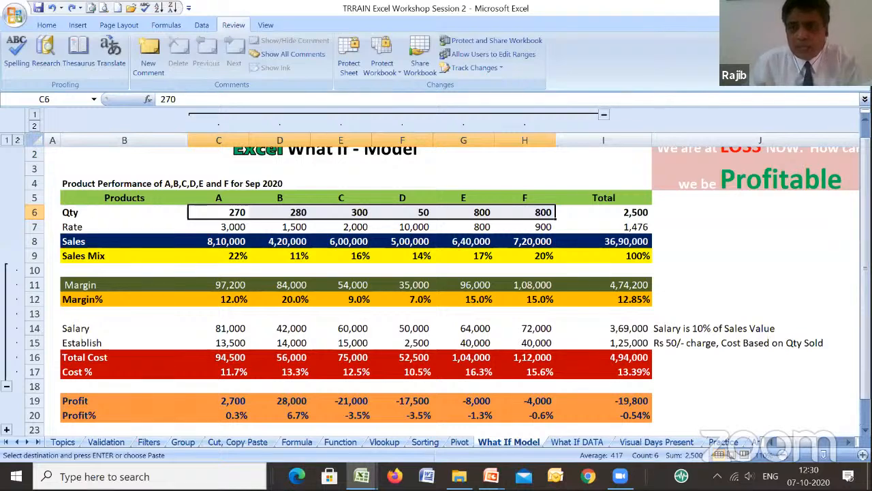
scroll(437, 287, "down", 1)
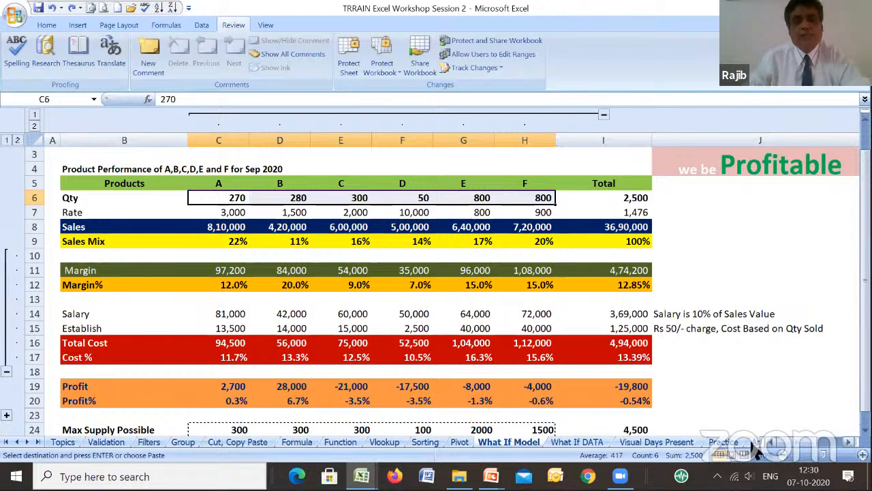
- Set product B's Qty in D6 to its maximum possible supply of 300
left_click(303, 429)
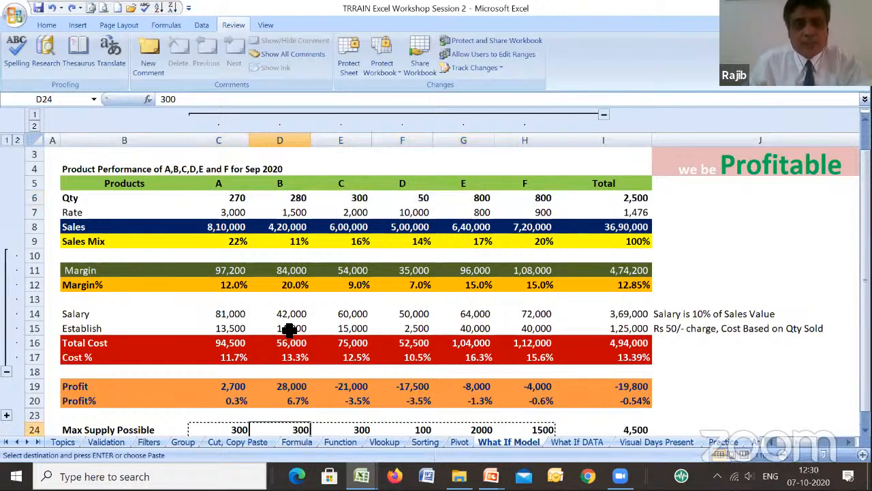
left_click(291, 197)
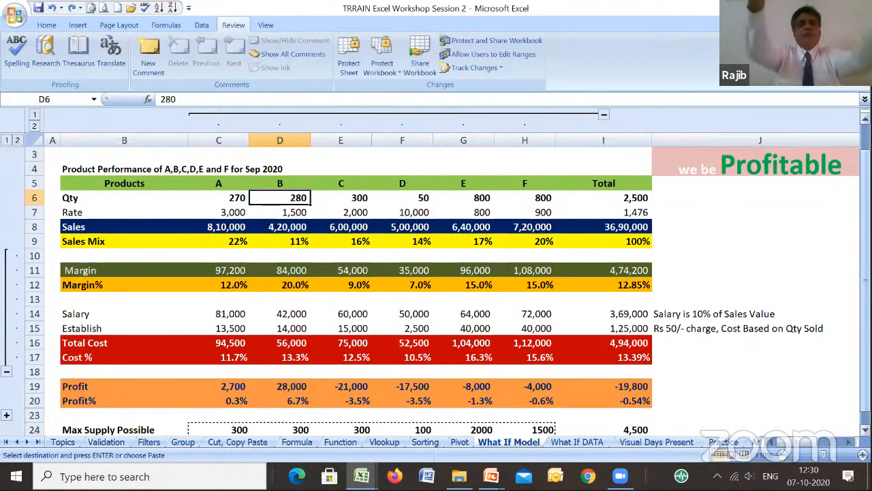
type("300")
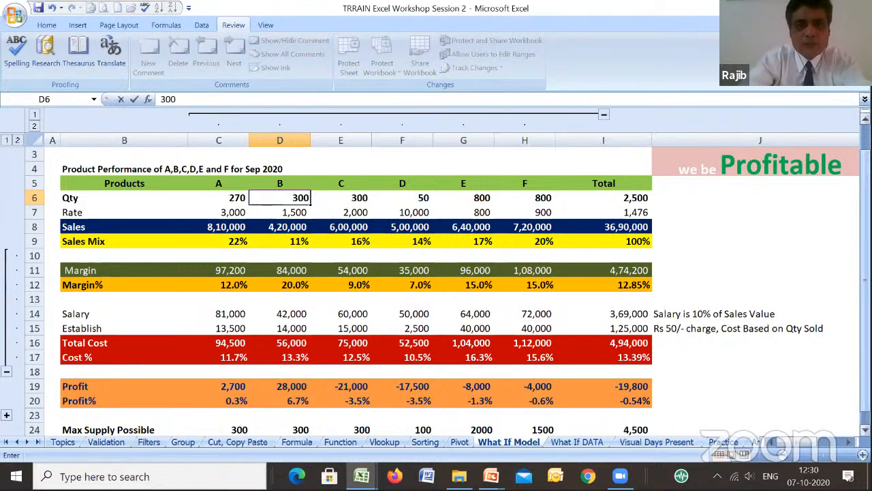
key("Return")
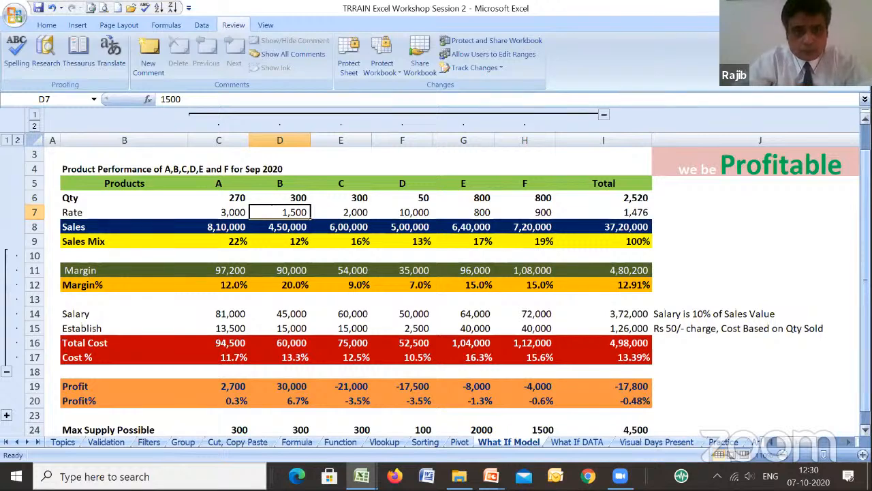
- Set product A's Qty in C6 to its maximum possible supply of 300
left_click(219, 212)
left_click(218, 197)
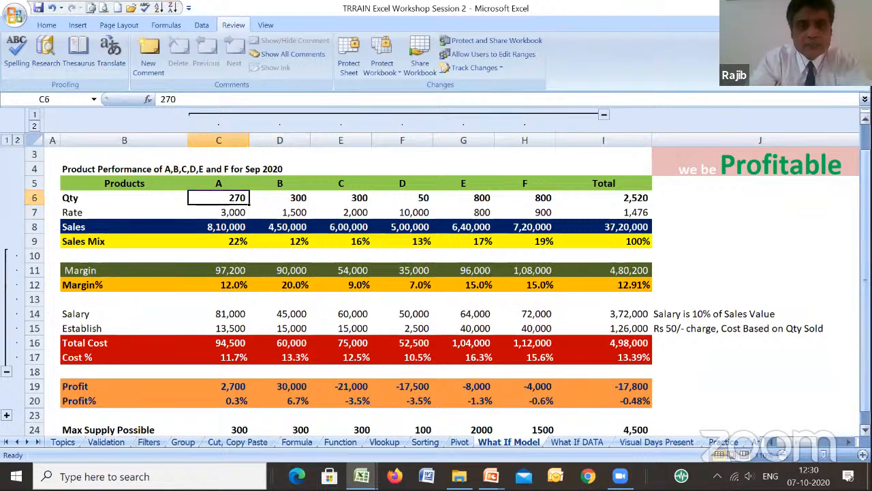
type("3")
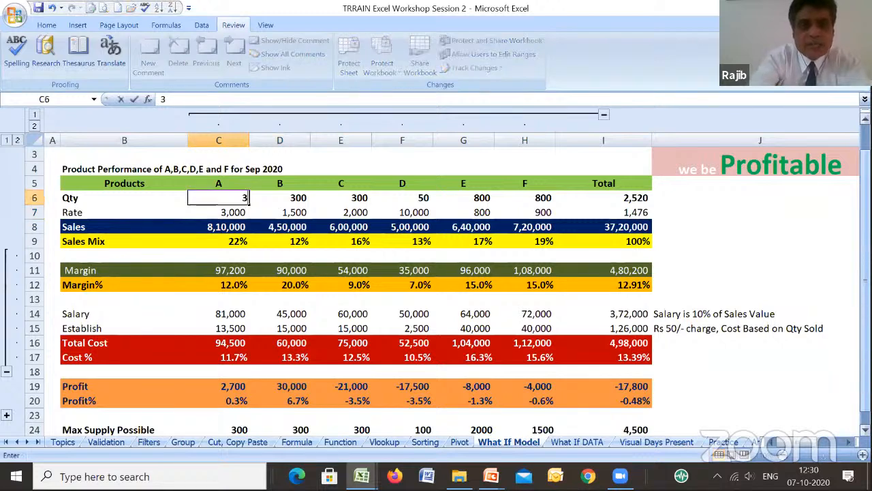
type("00")
key("Return")
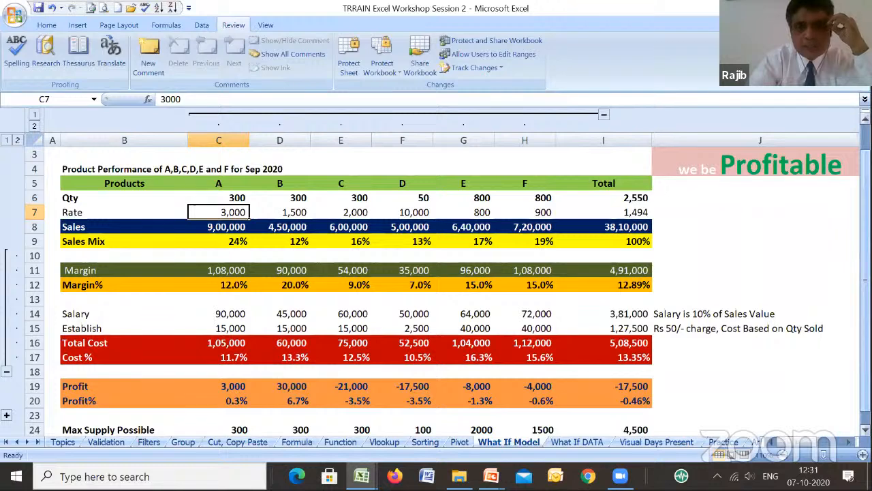
- Set the loss-making product D's Qty in F6 to 0
key("Right")
key("Right")
key("Right")
key("Up")
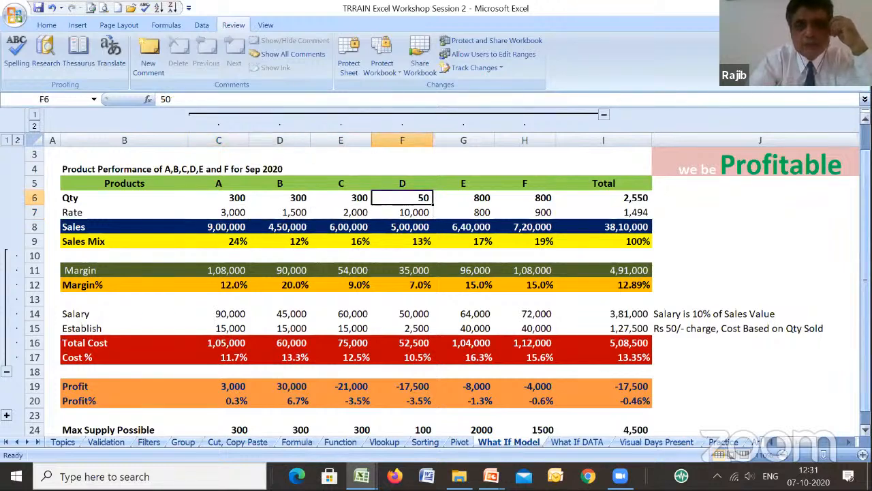
key("Down")
key("Down")
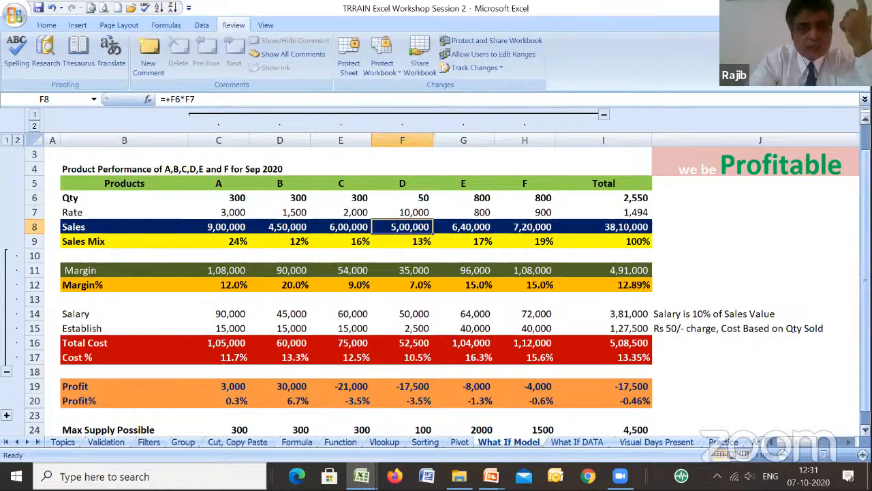
key("Up")
key("Up")
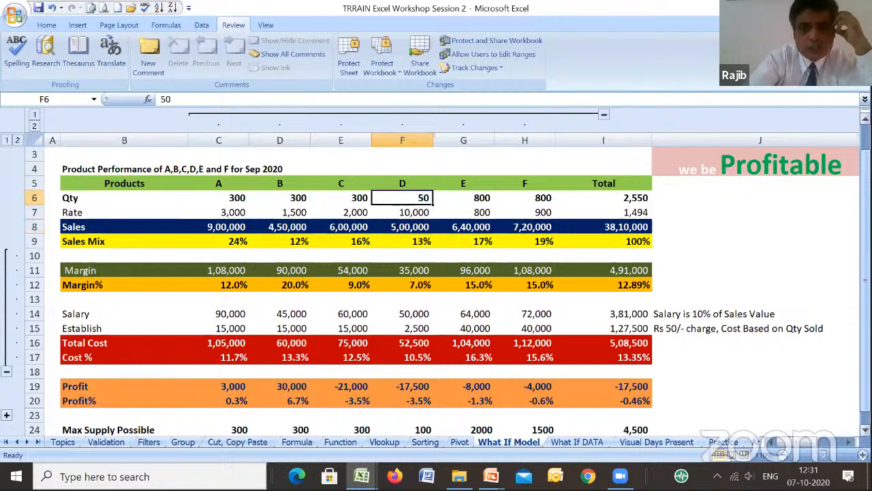
type("0")
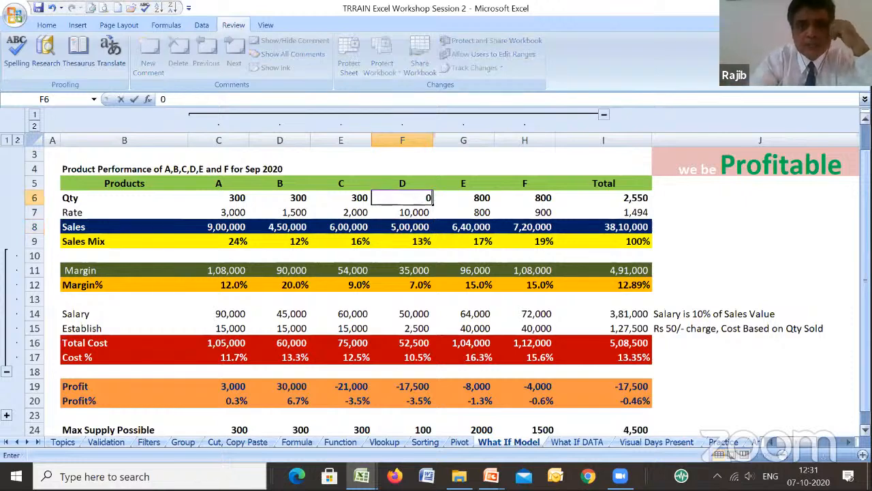
key("Return")
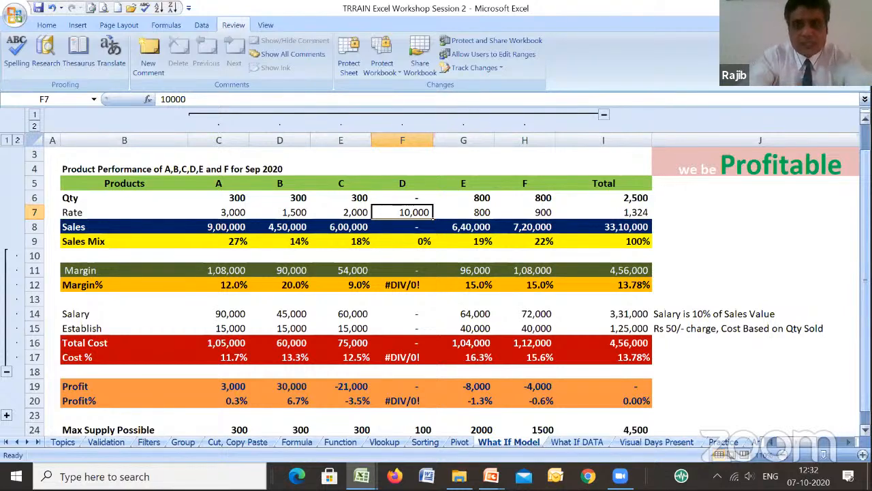
- Set product D's Qty in F6 to 10
left_click(402, 197)
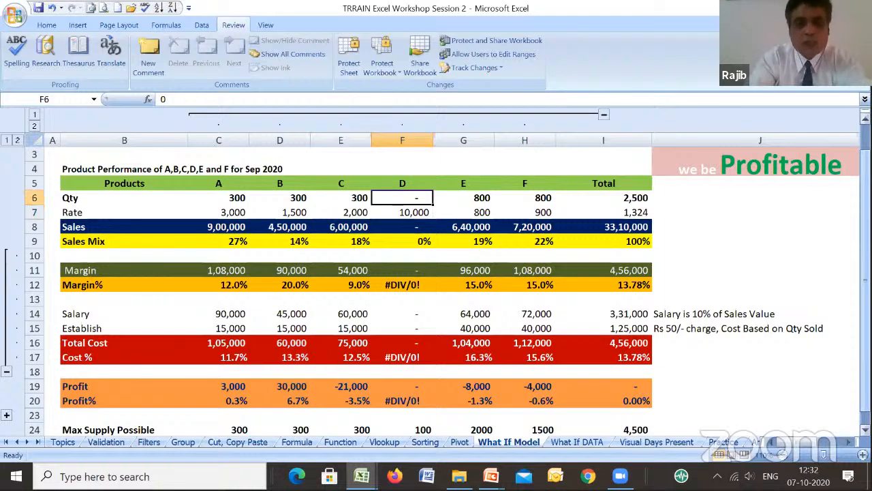
type("10")
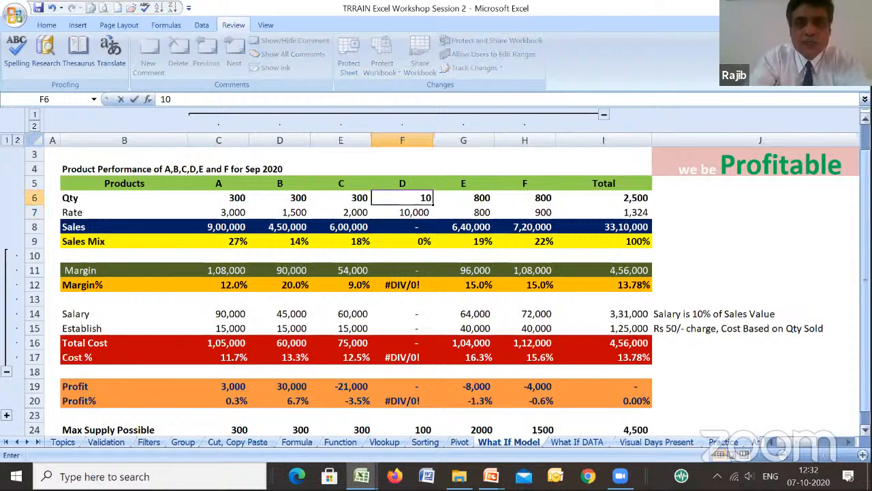
key("Return")
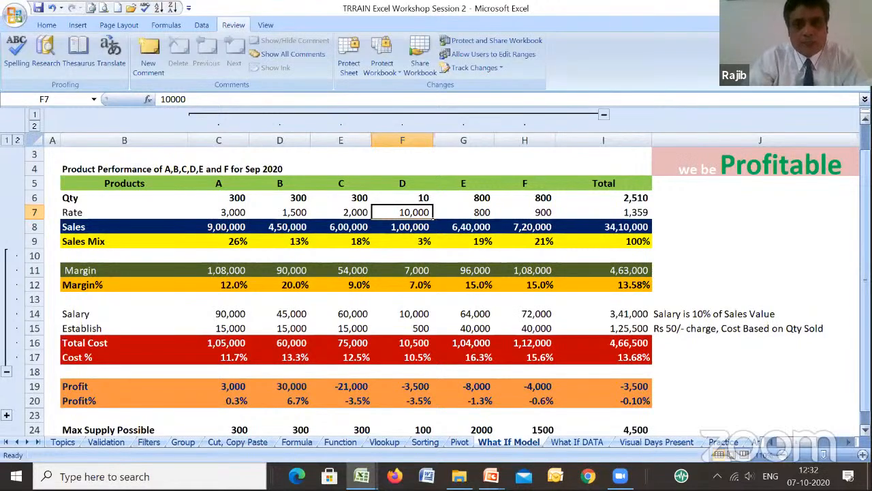
- Raise product B's Qty in D6 to 400, above its maximum possible supply
left_click(402, 198)
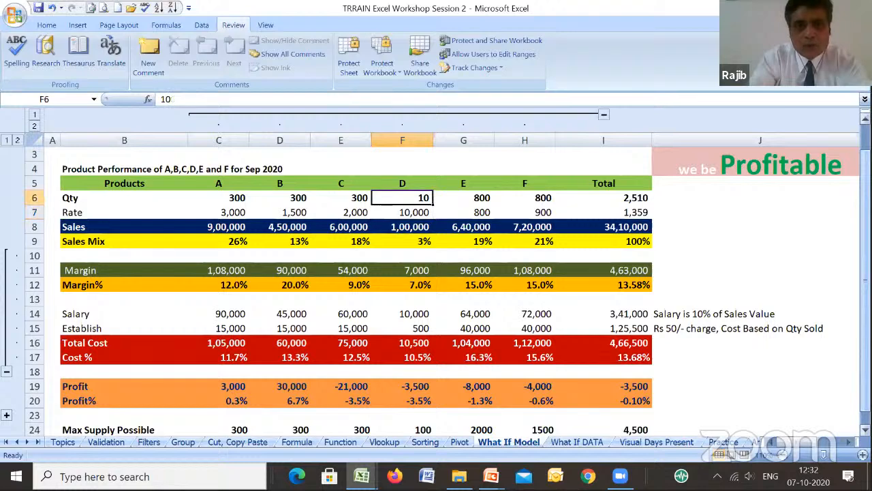
key("Down")
key("Down")
key("Down")
key("Down")
key("Down")
key("Down")
key("Down")
key("Down")
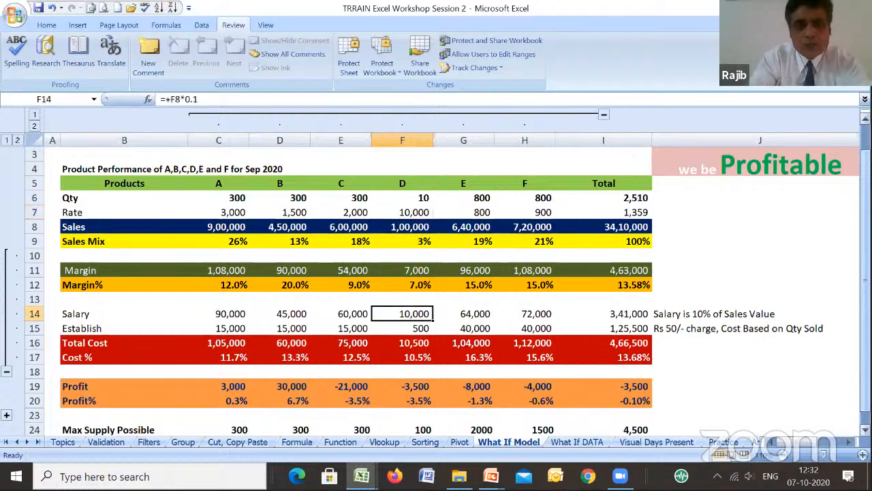
key("Left")
key("Left")
key("Up")
key("Up")
key("Up")
key("Up")
key("Up")
key("Up")
key("Up")
key("Up")
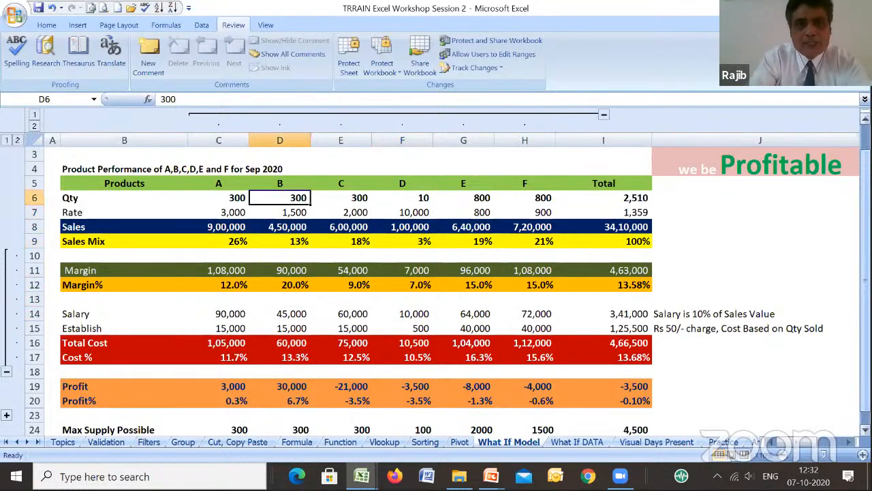
type("400")
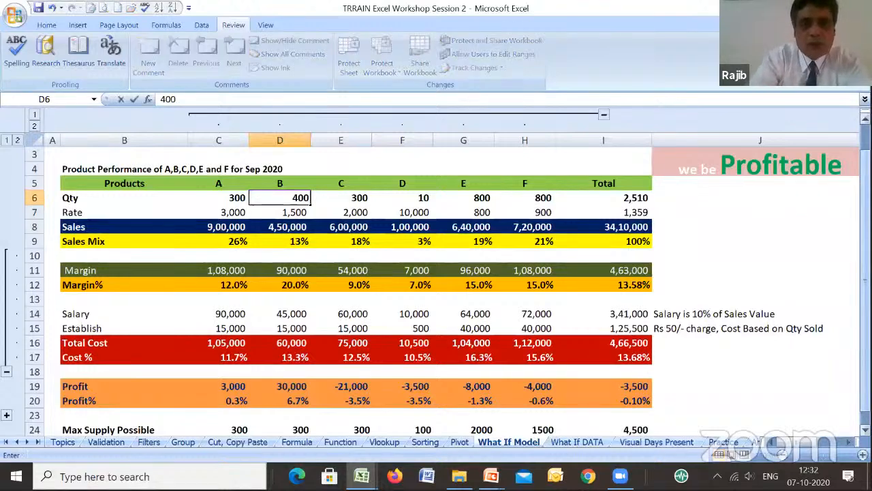
key("Return")
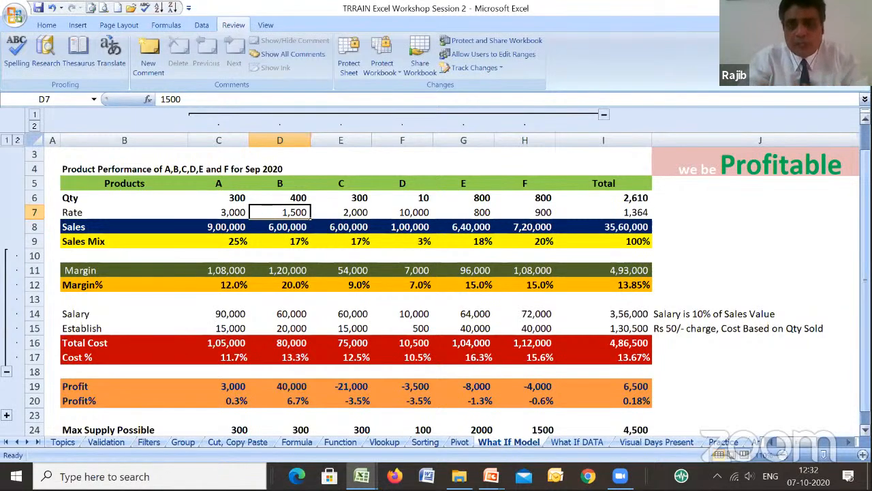
- Examine product B's figures down to Profit% in D20 and the sheet's overall totals
key("Up")
key("Up")
key("Up")
key("Up")
key("Up")
key("Up")
key("Down")
key("Down")
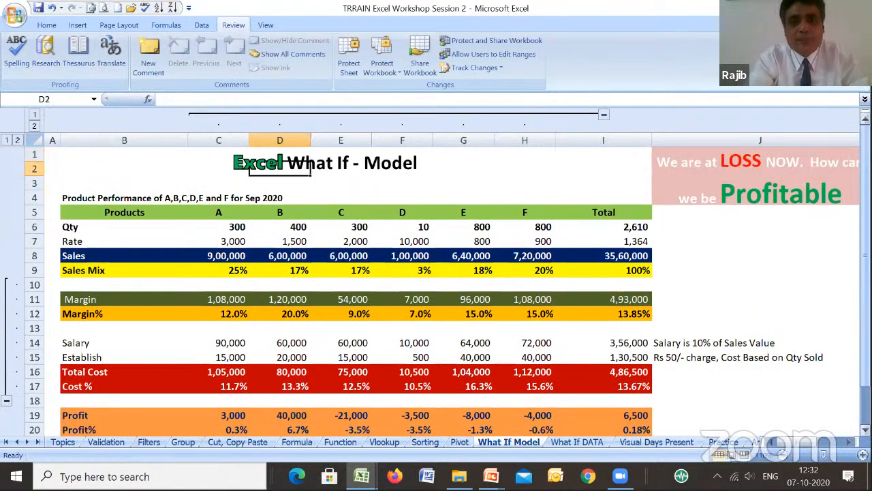
key("Down")
key("Down")
key("Down")
key("Down")
key("Down")
key("Down")
key("Down")
key("Down")
key("Down")
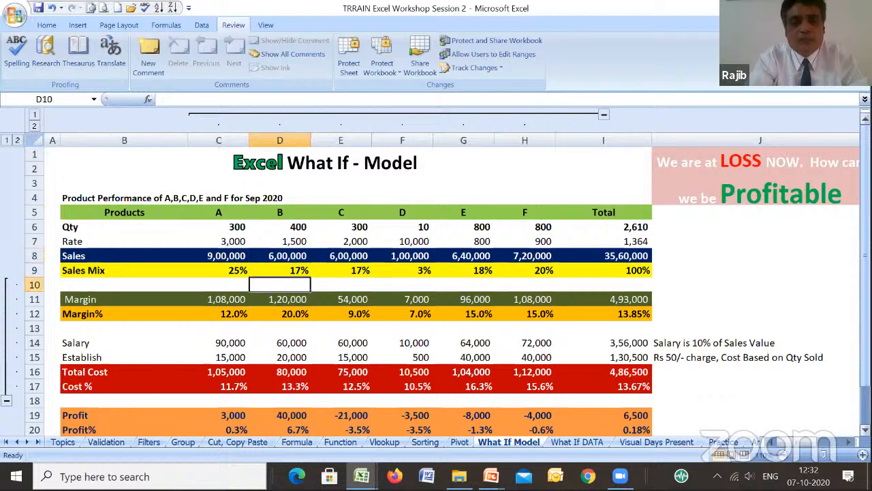
key("Down")
key("Down")
key("Down")
key("Down")
key("Down")
key("Down")
key("Down")
key("Down")
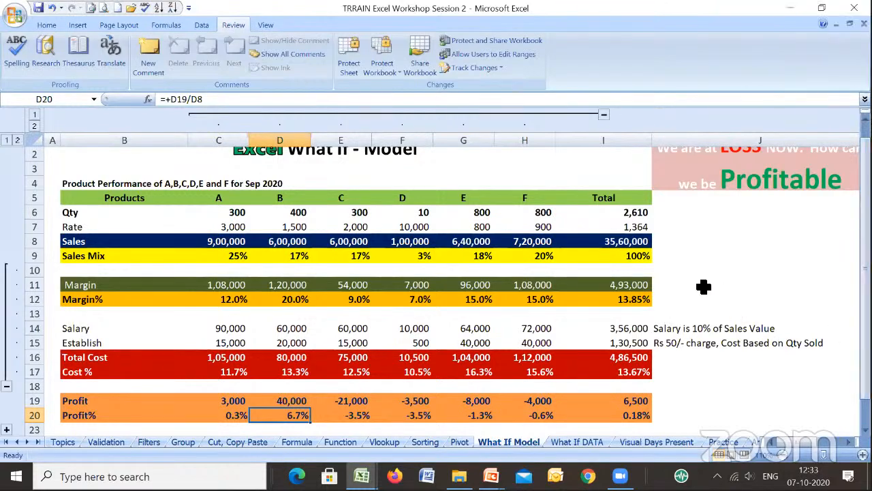
left_click(671, 244)
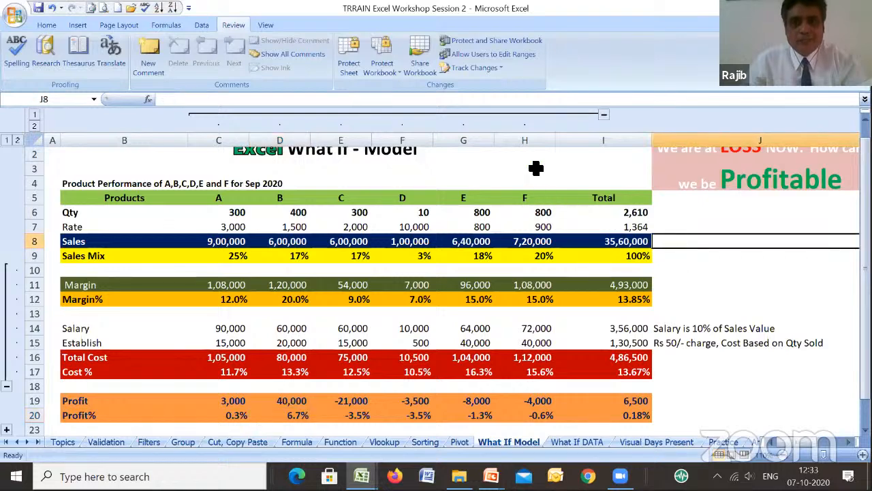
left_click(535, 171)
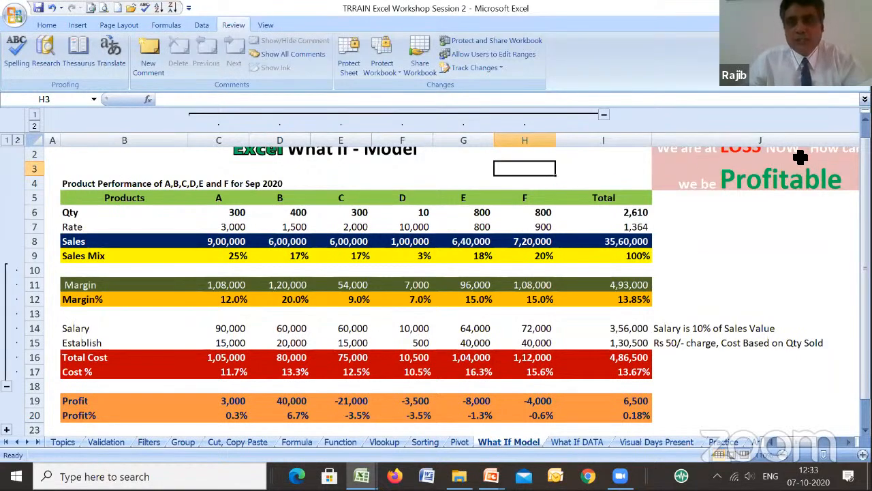
left_click(591, 156)
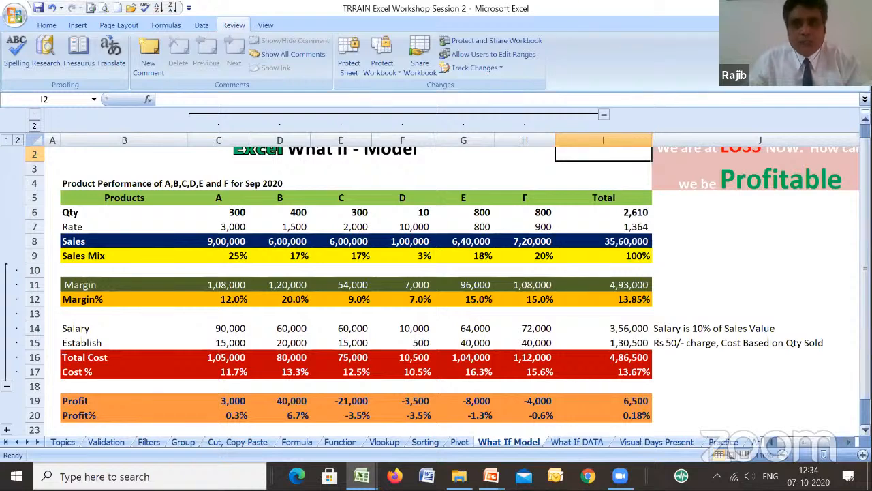
- Collapse the product columns and row groups to the summary view, and expand all of them again
left_click(603, 114)
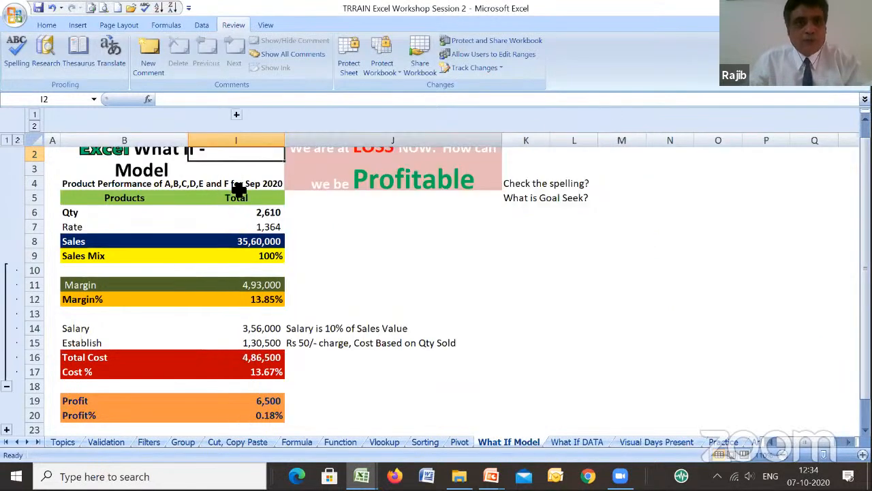
left_click(7, 140)
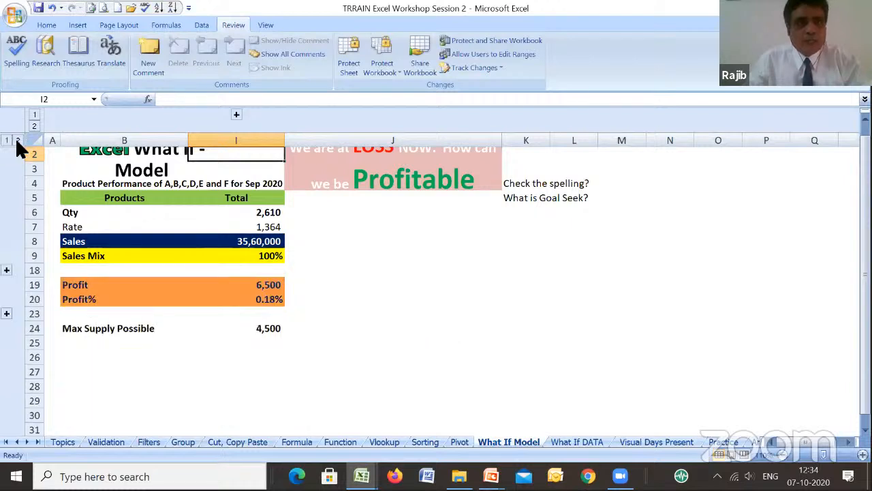
left_click(18, 140)
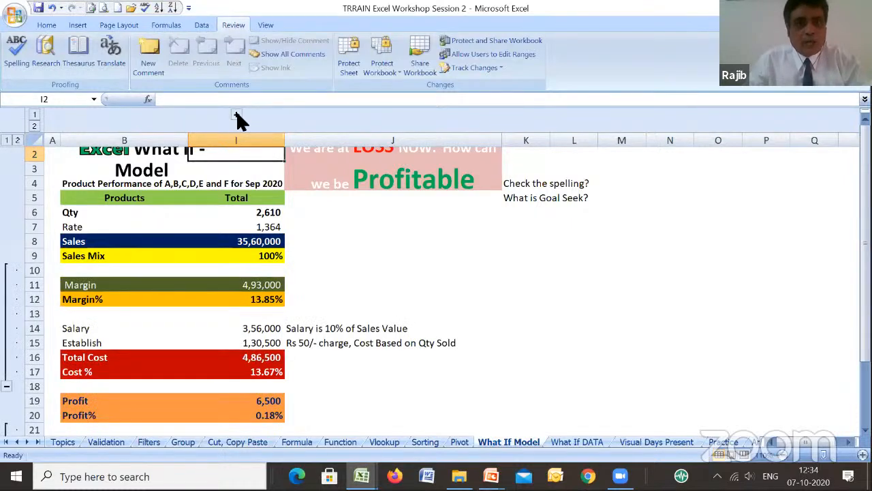
left_click(236, 115)
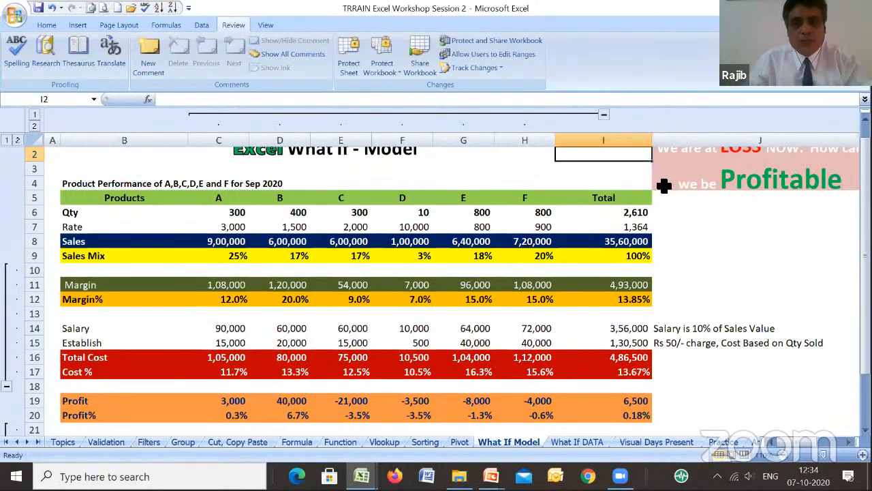
left_click(466, 245)
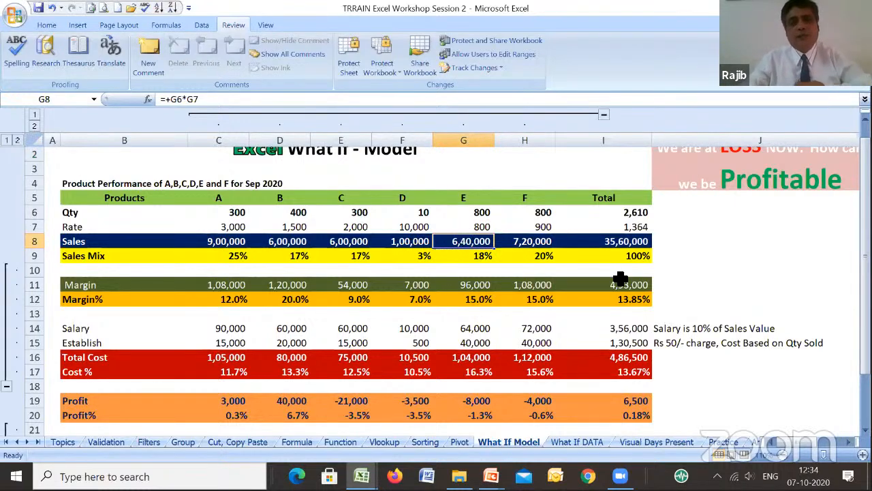
- Open the What If DATA sheet and examine the COUNTIF formula in D5 against the Days Present range D8:D27
left_click(571, 441)
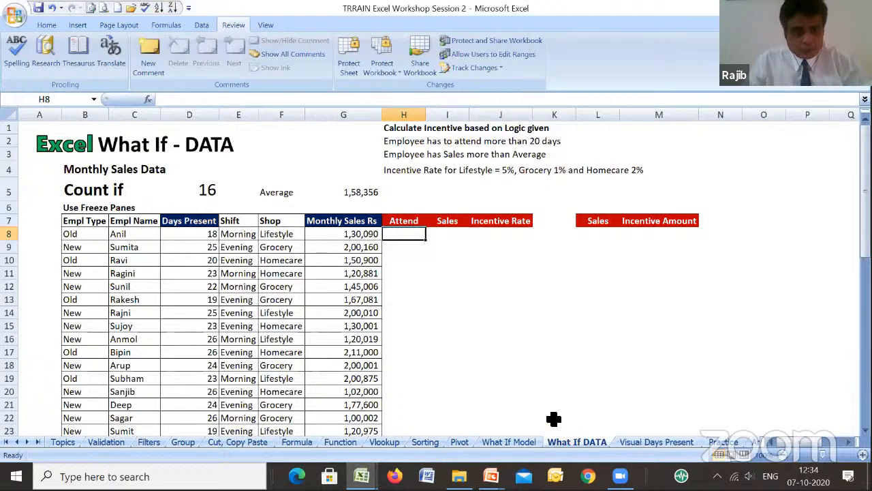
left_click(99, 194)
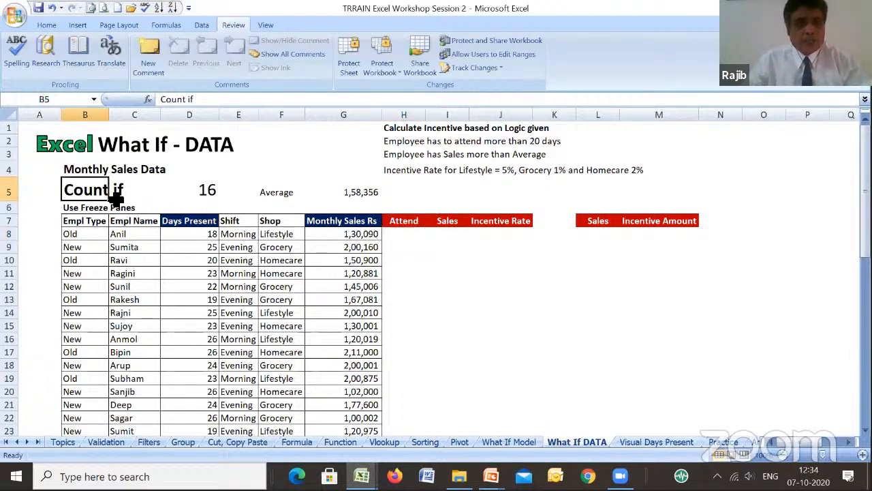
left_click(203, 190)
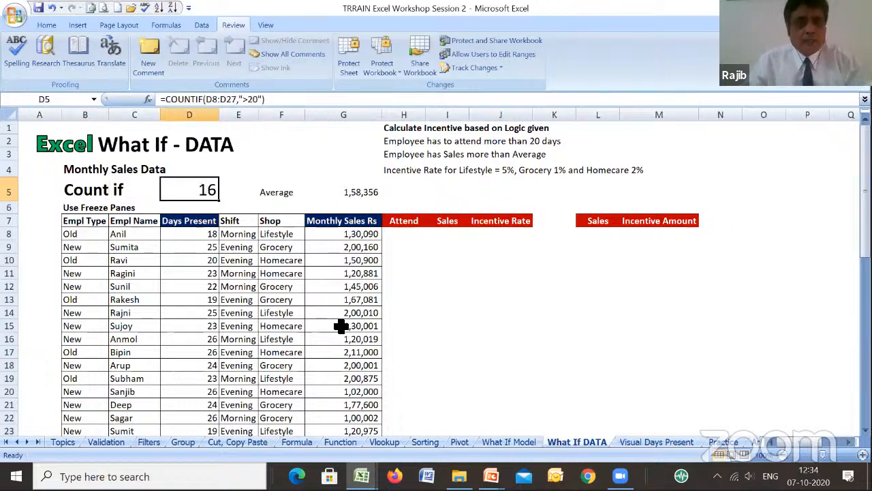
left_click(199, 237)
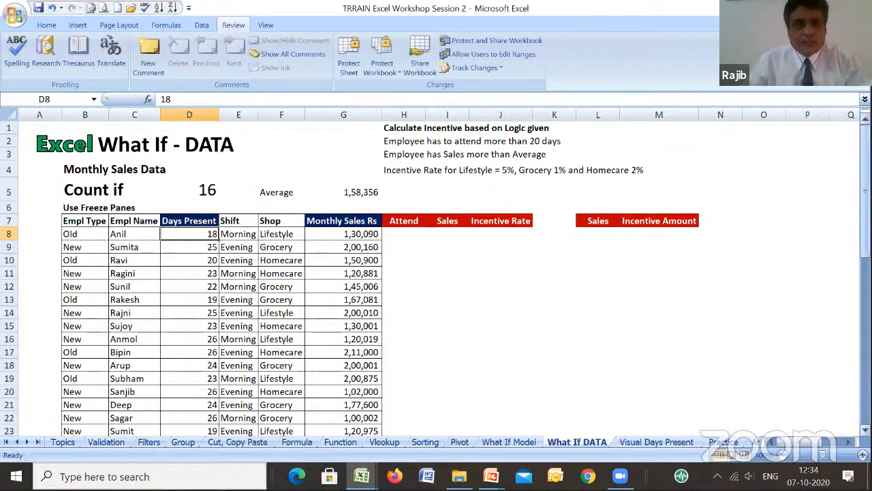
mouse_move(865, 203)
left_mouse_down()
mouse_move(866, 236)
mouse_move(865, 214)
left_mouse_up()
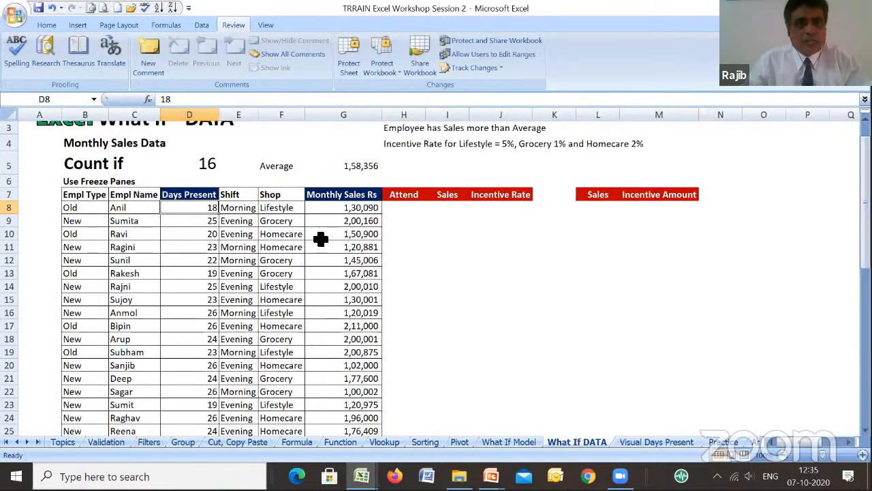
left_click(217, 166)
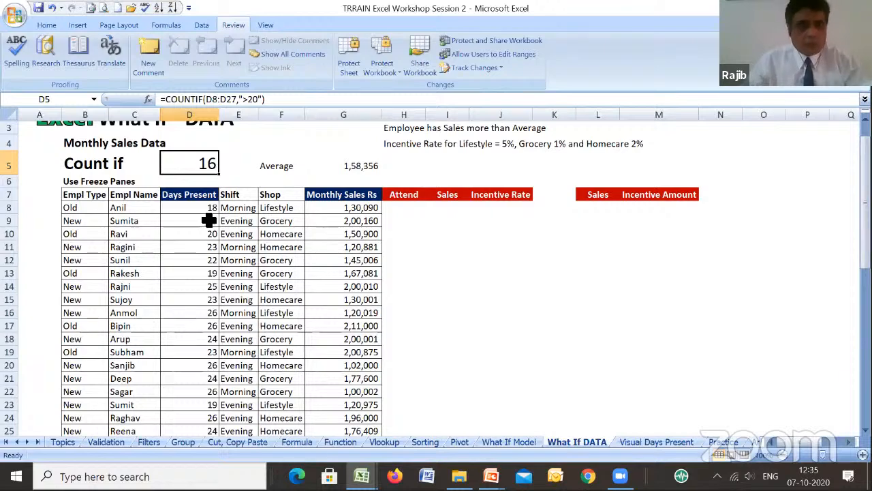
left_click_drag(209, 208, 203, 407)
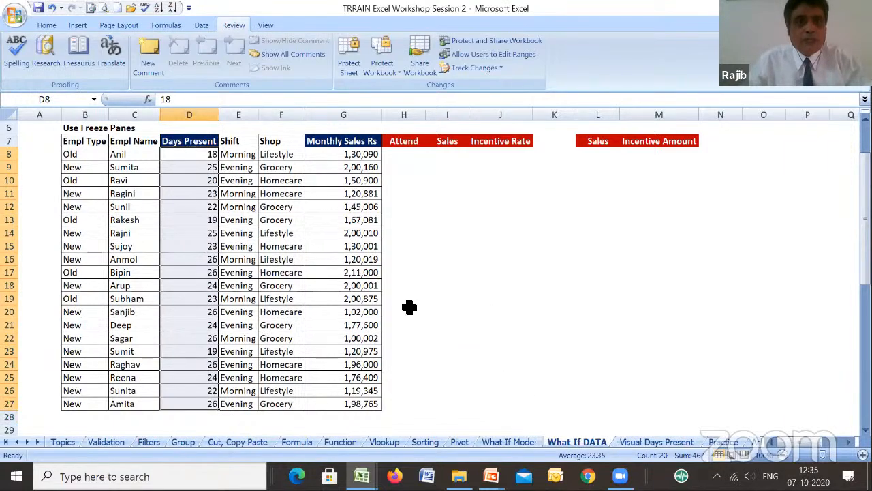
- Review the function arguments of the COUNTIF formula in D5, its range and its criteria
scroll(409, 307, "up", 2)
left_click(206, 195)
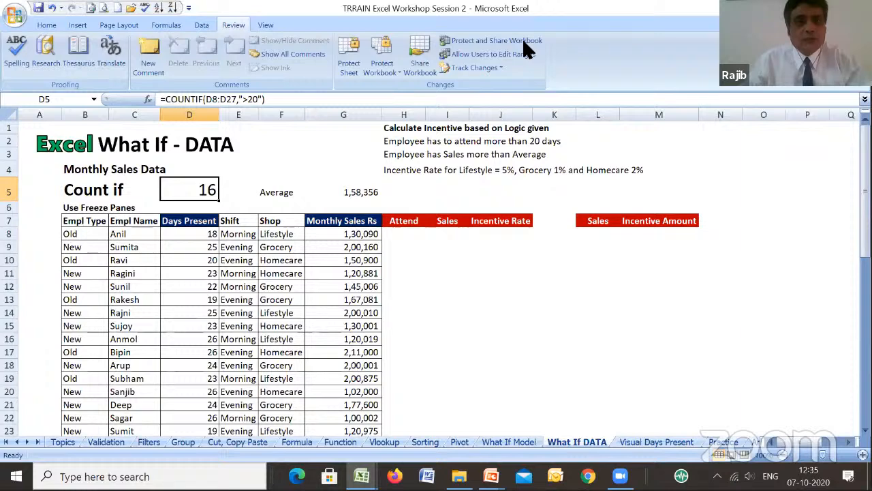
left_click(145, 98)
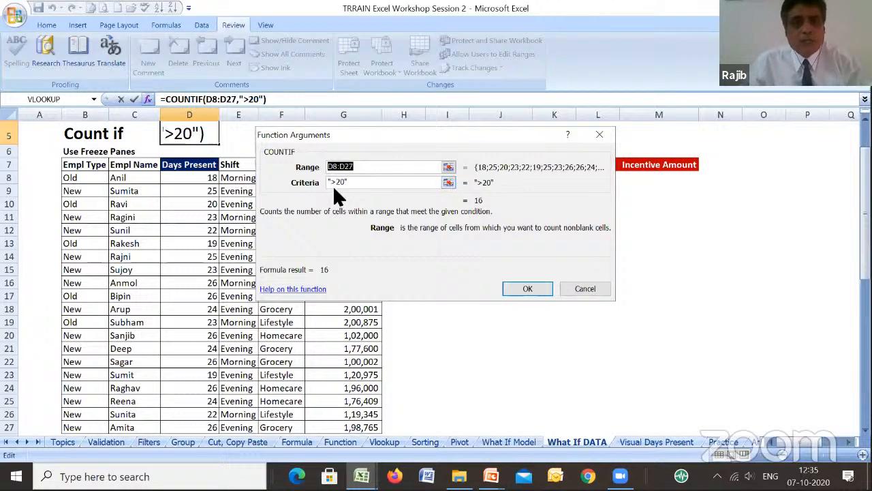
left_click(527, 289)
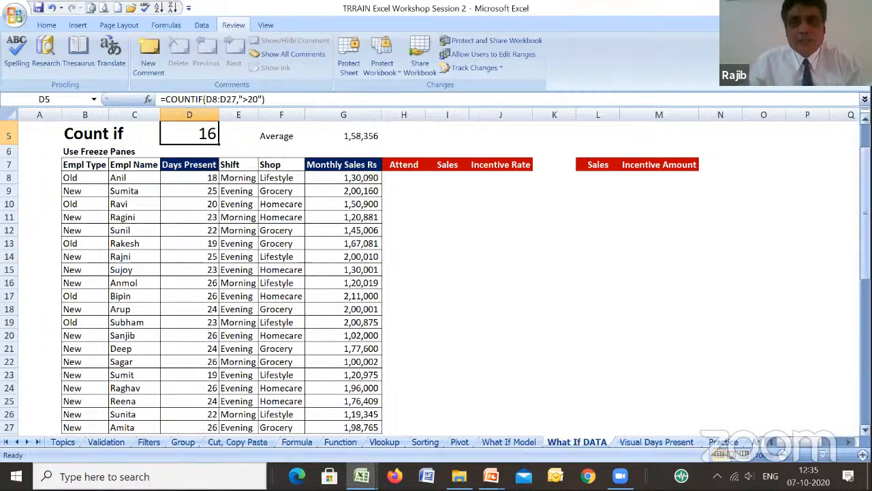
- Check the count against the sorted and numbered Days Present list starting at row 34, and return to the main table
left_click_drag(865, 197, 864, 213)
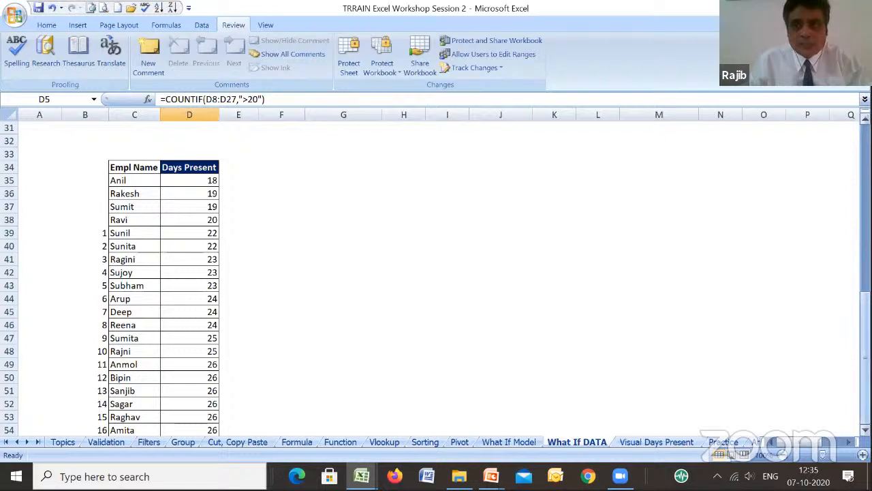
left_click(866, 319)
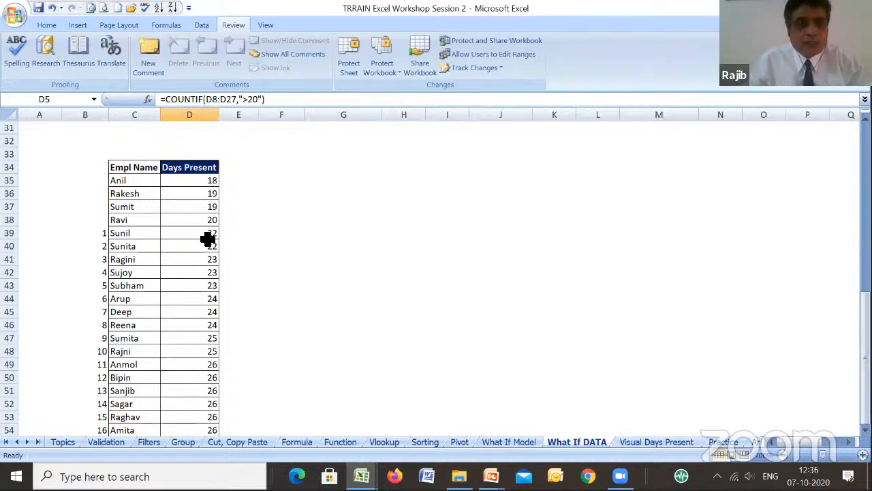
left_click_drag(866, 361, 840, 166)
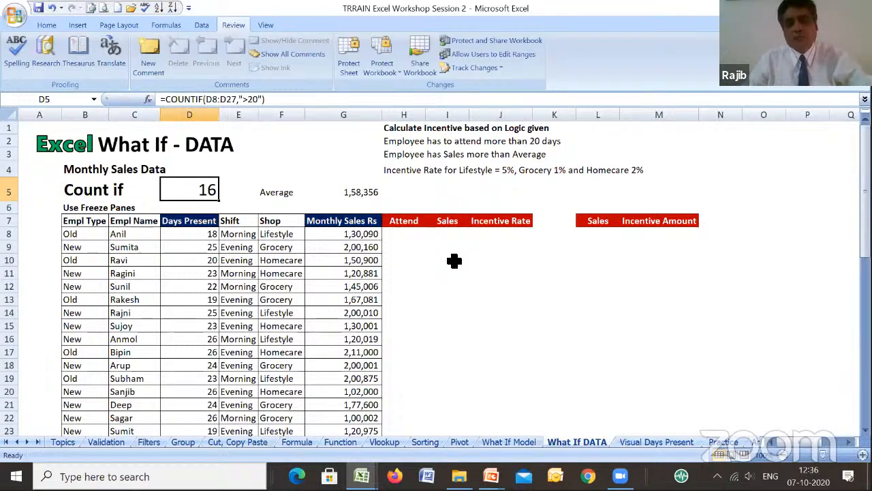
- Examine the incentive rules in H2:H4, the average sales formula in G5 and the empty Incentive Amount column
left_click(413, 144)
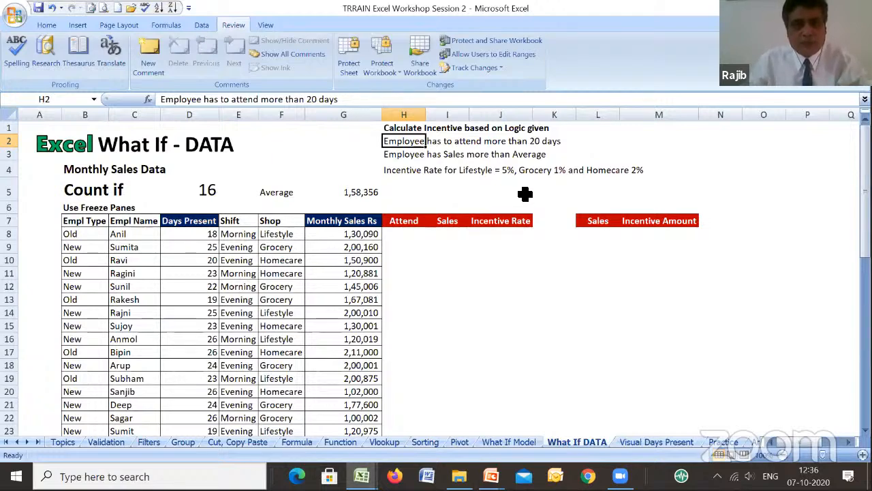
left_click(423, 158)
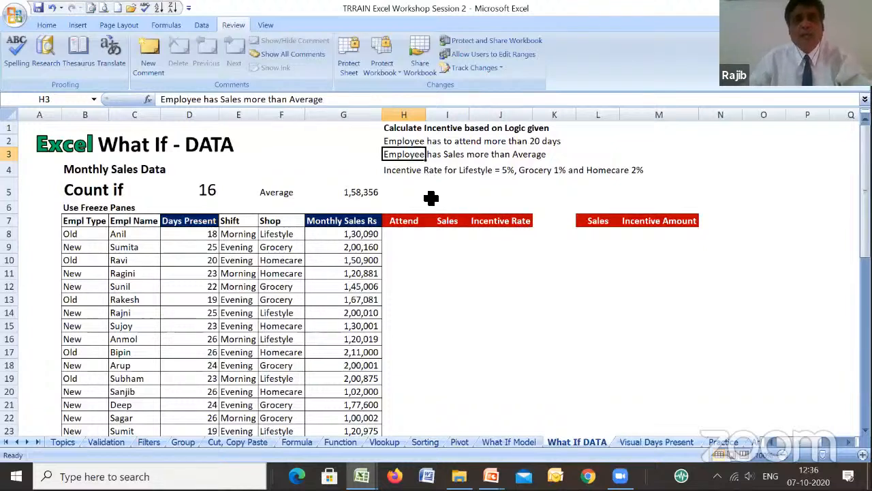
left_click(349, 194)
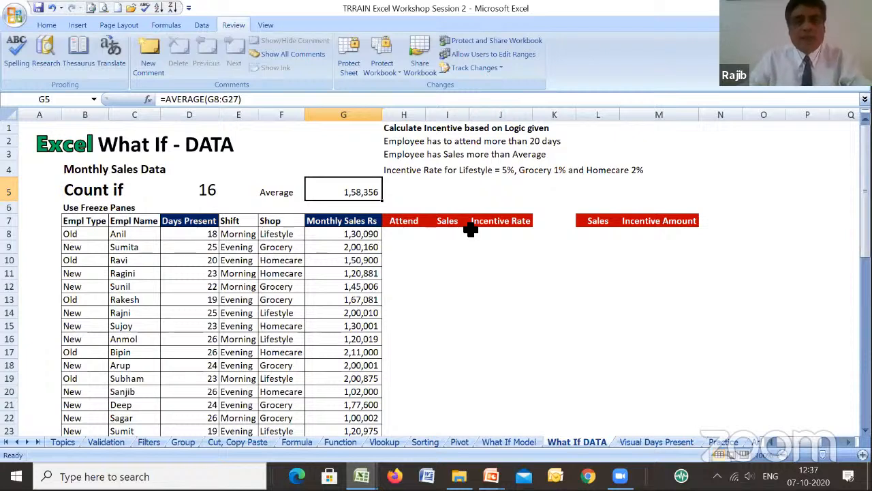
left_click(453, 156)
left_click(400, 159)
left_click(406, 175)
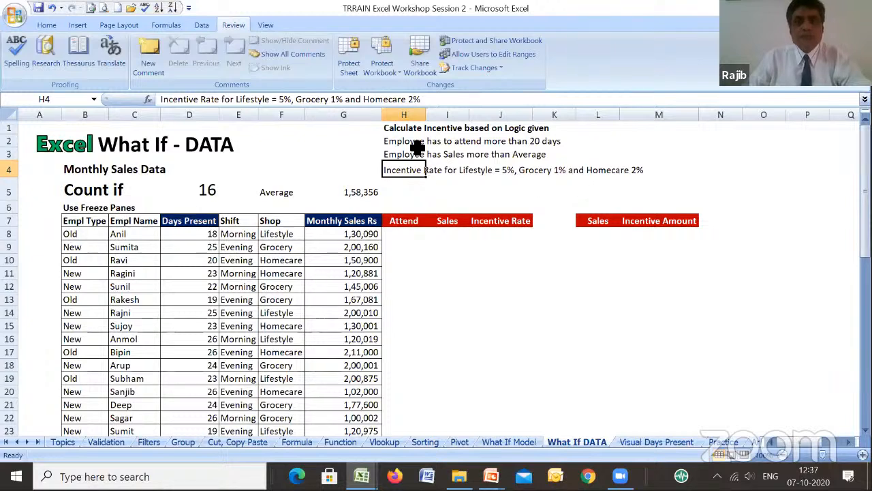
left_click(649, 235)
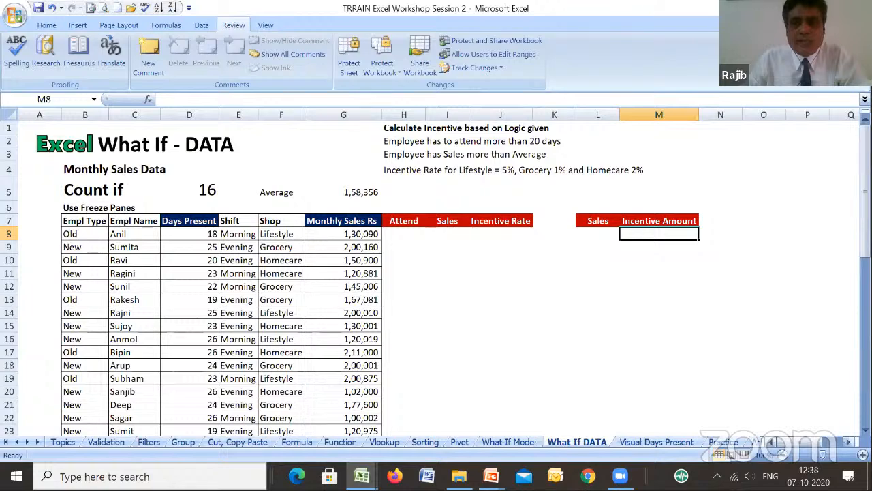
scroll(436, 272, "right", 3)
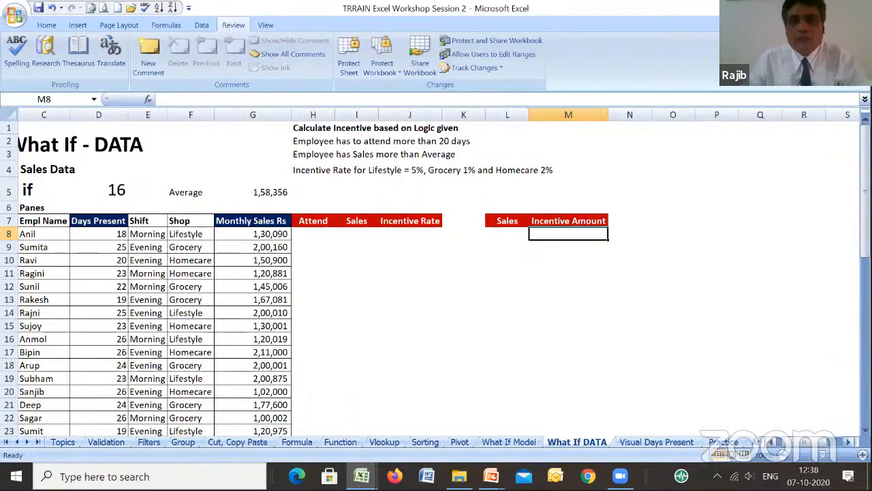
- Examine the IF formulas for Attend, Sales and Incentive Rate in U8, V8 and W8 against the incentive rules
scroll(435, 255, "right", 9)
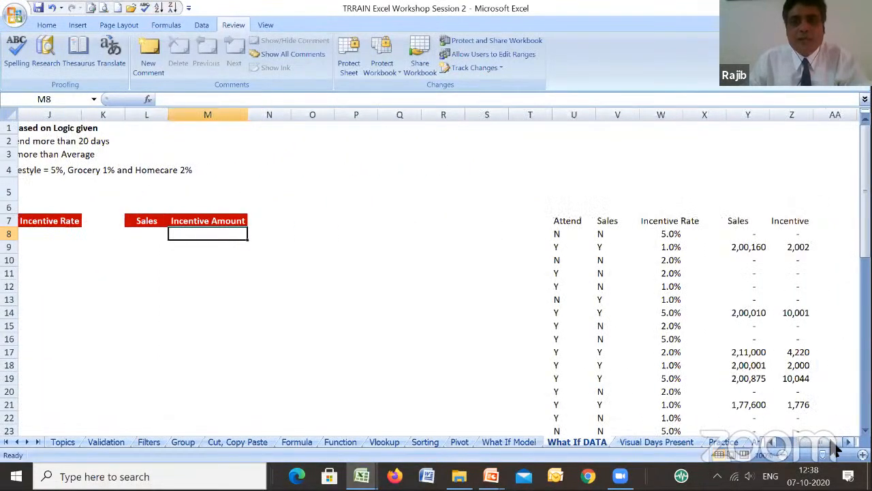
left_click(403, 234)
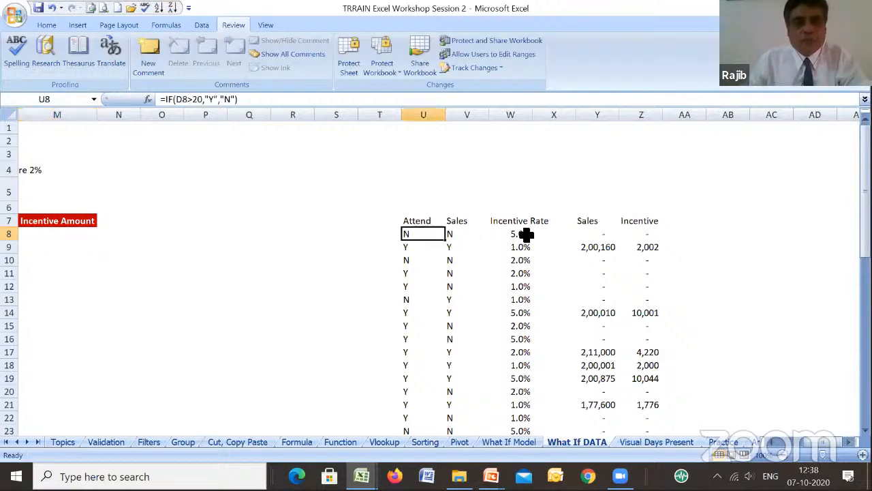
scroll(769, 446, "left", 4)
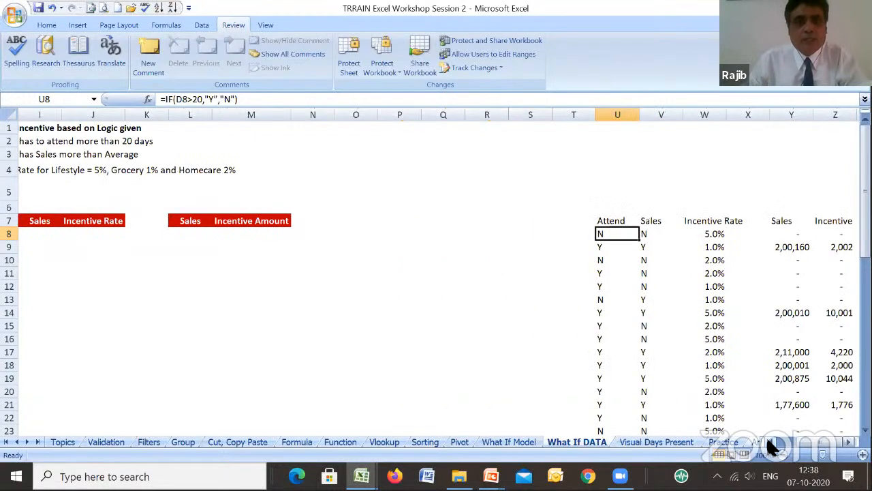
scroll(766, 436, "left", 1)
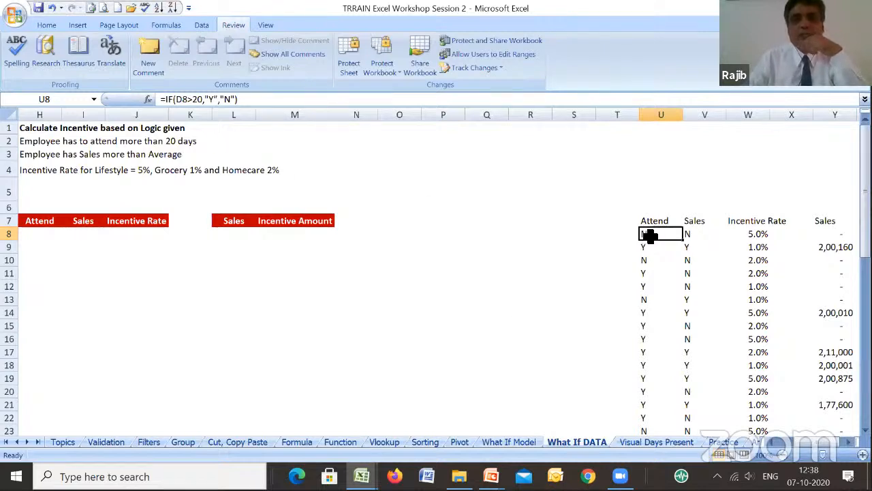
left_click(697, 236)
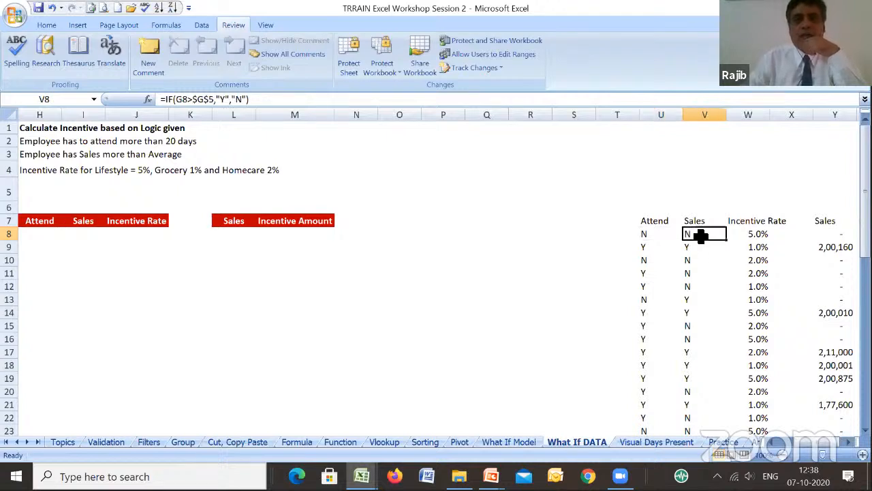
left_click(756, 234)
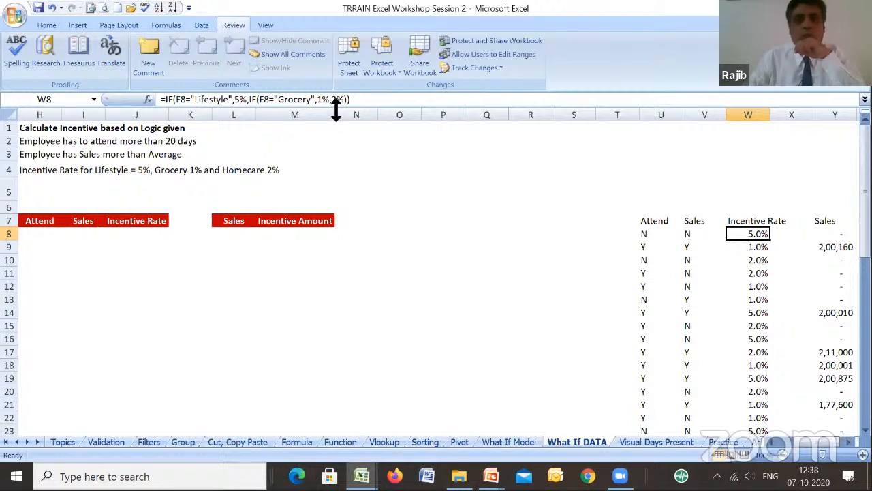
left_click(749, 261)
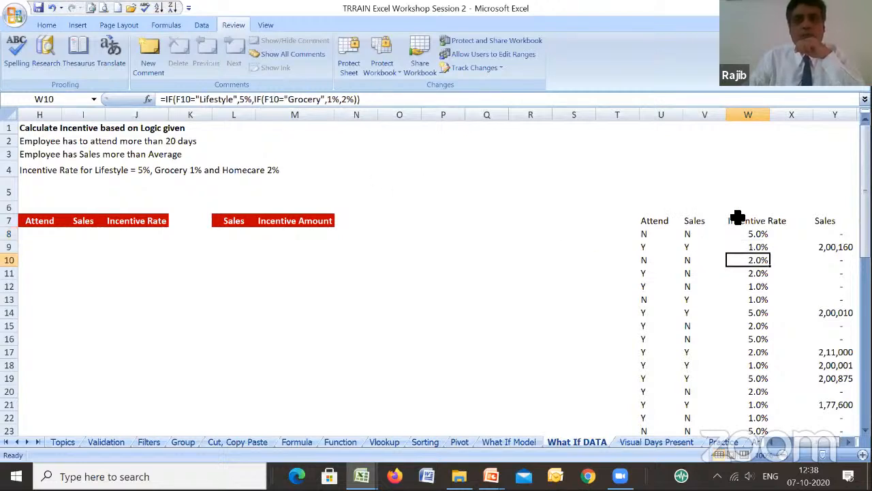
- Review the qualifying sales formula in Y8, the incentive formula in Z8 and the incentive total below the column
left_click(837, 235)
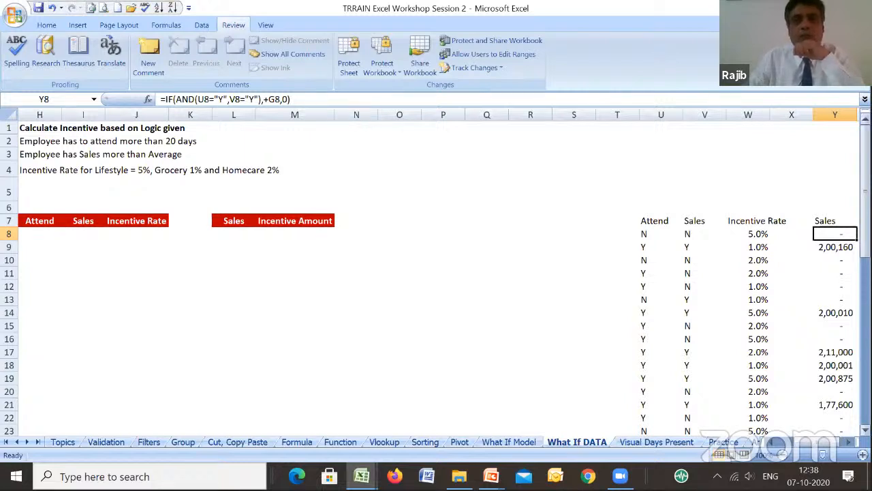
left_click(848, 442)
left_click(848, 442)
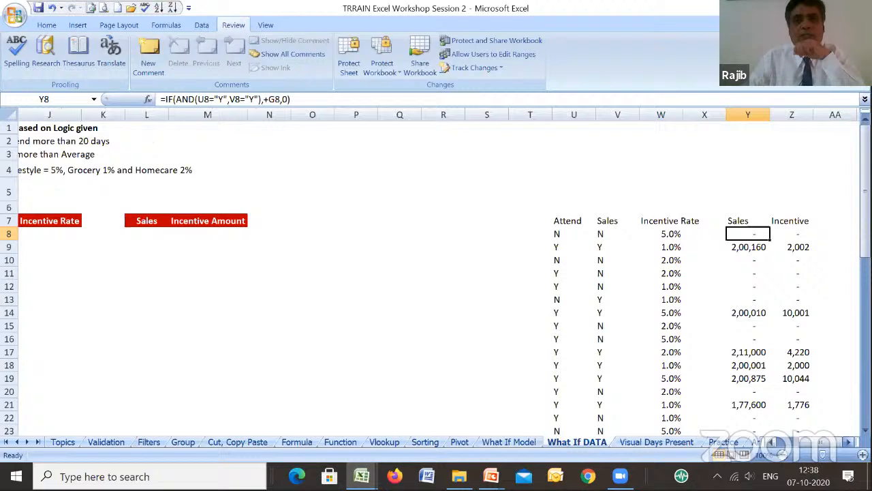
left_click(798, 234)
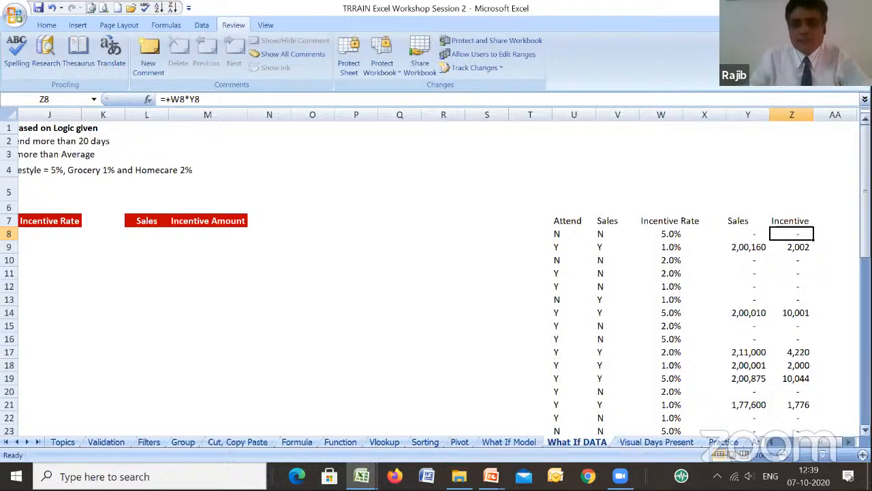
scroll(436, 281, "down", 2)
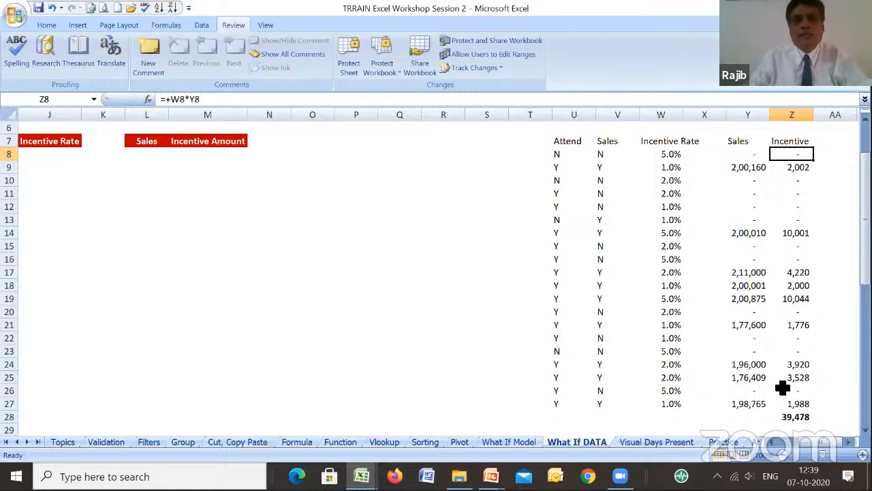
- Freeze the panes at H8 so rows 1 to 7 and columns A to G remain visible
left_click_drag(818, 443, 772, 444)
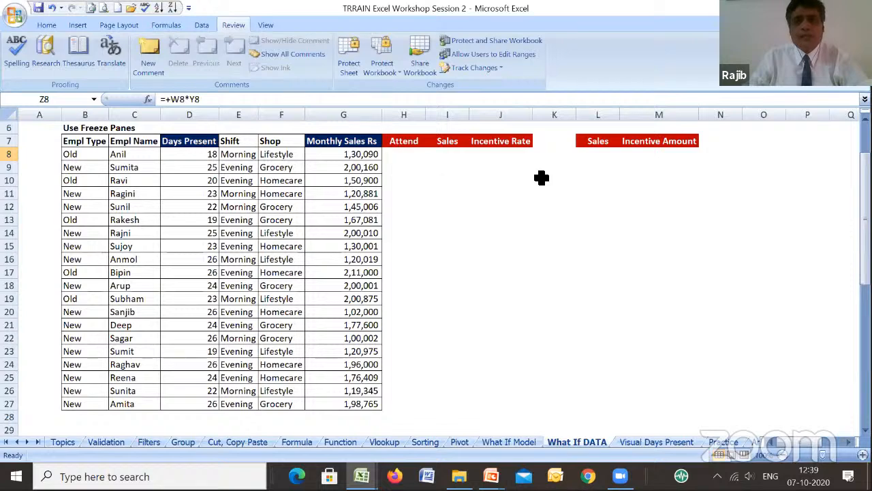
scroll(822, 159, "up", 5)
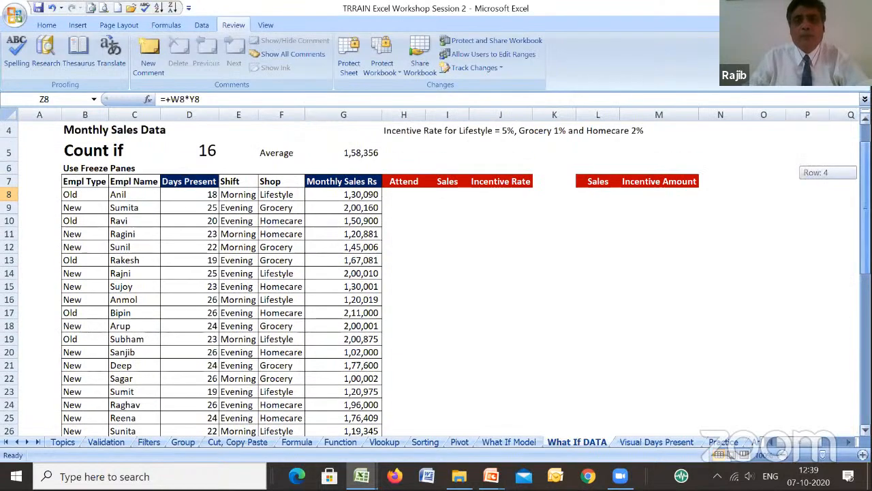
left_click(409, 233)
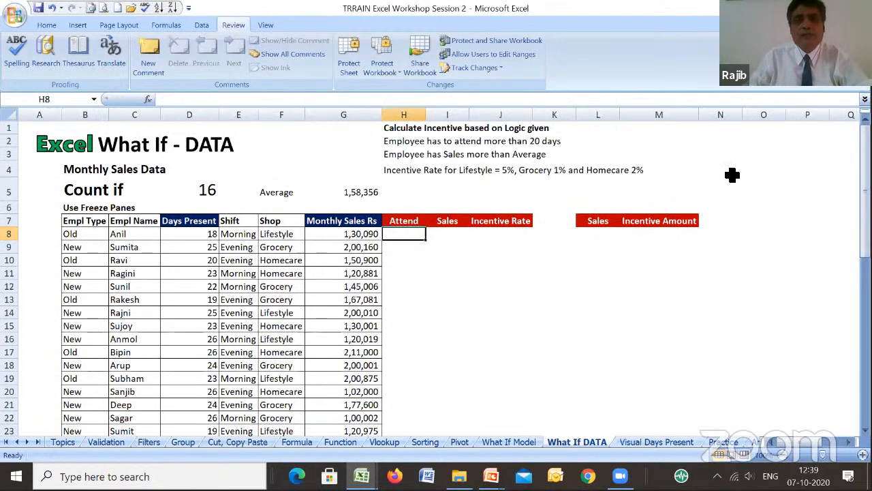
left_click(42, 25)
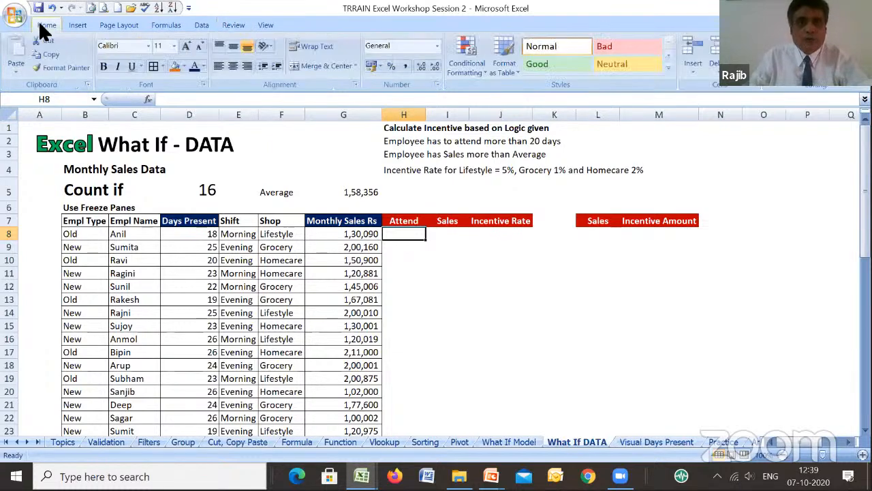
left_click(270, 20)
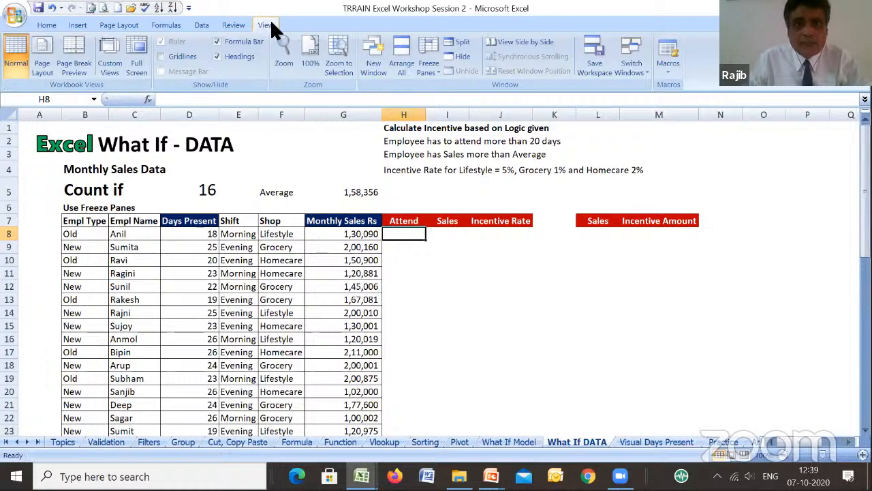
left_click(437, 75)
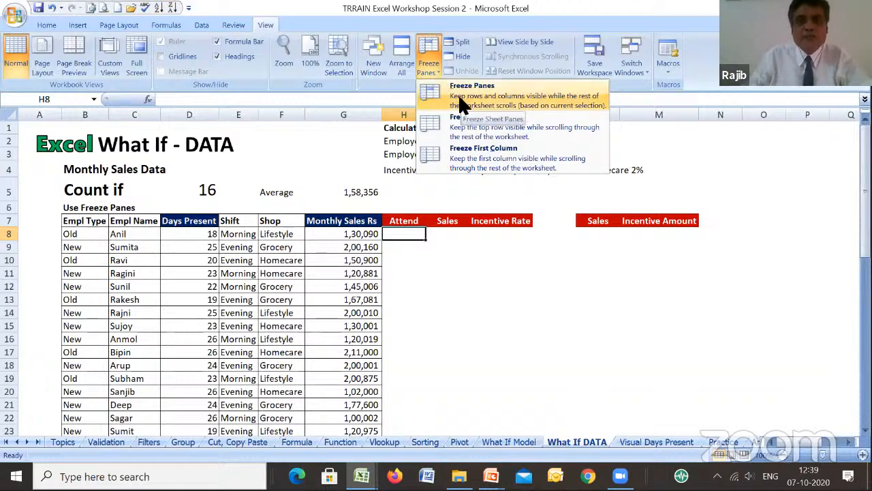
left_click(461, 99)
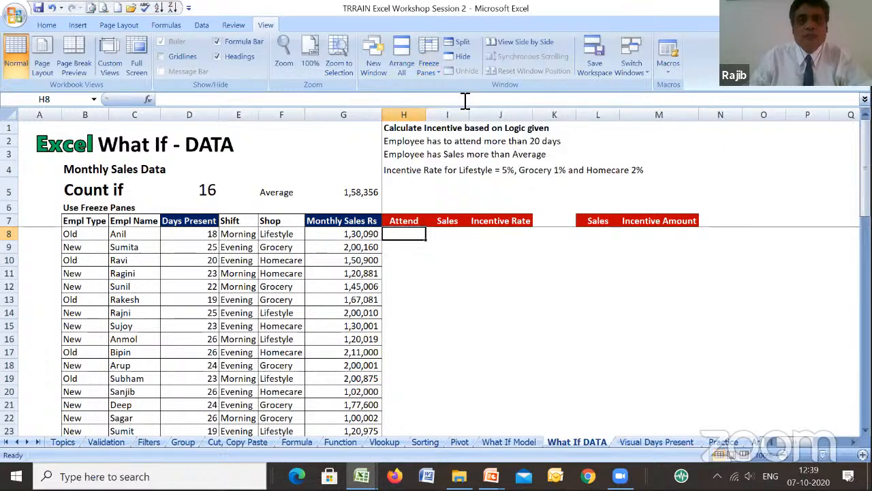
- Test the frozen panes by moving across to column X, down to row 40 and back up to row 1
key("Right")
key("Right")
key("Right")
key("Right")
key("Right")
key("Right")
key("Right")
key("Right")
key("Right")
key("Right")
key("Right")
key("Right")
key("Right")
key("Right")
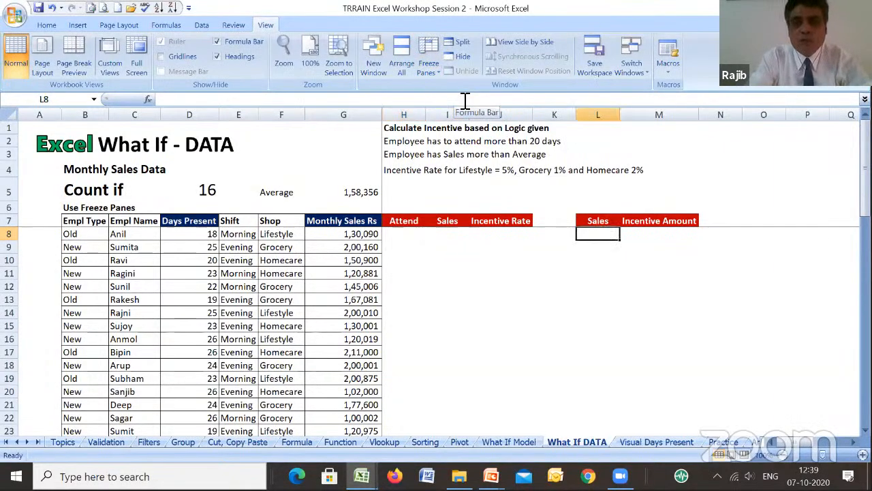
key("Right")
key("Right")
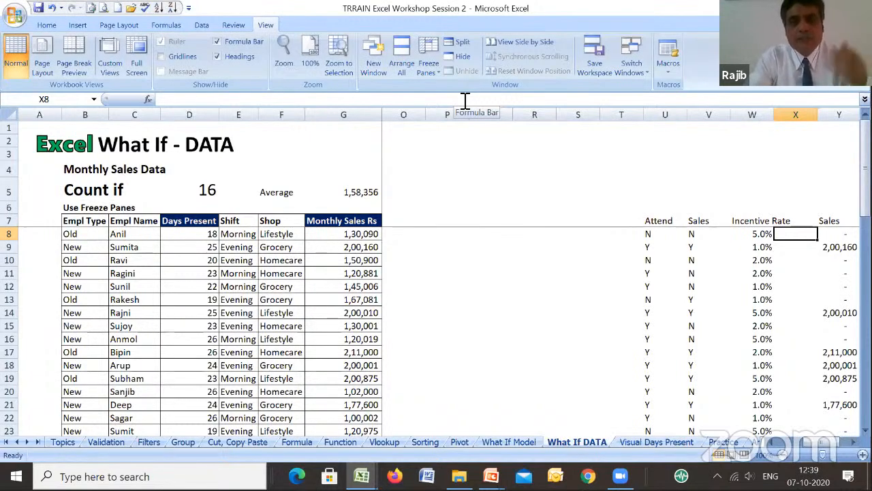
key("Down")
key("Down")
key("Down")
key("Down")
key("Down")
key("Down")
key("Down")
key("Down")
key("Down")
key("Down")
key("Down")
key("Down")
key("Down")
key("Down")
key("Down")
key("Down")
key("Down")
key("Down")
key("Down")
key("Down")
key("Down")
key("Down")
key("Down")
key("Down")
key("Down")
key("Down")
key("Down")
key("Down")
key("Down")
key("Down")
key("Down")
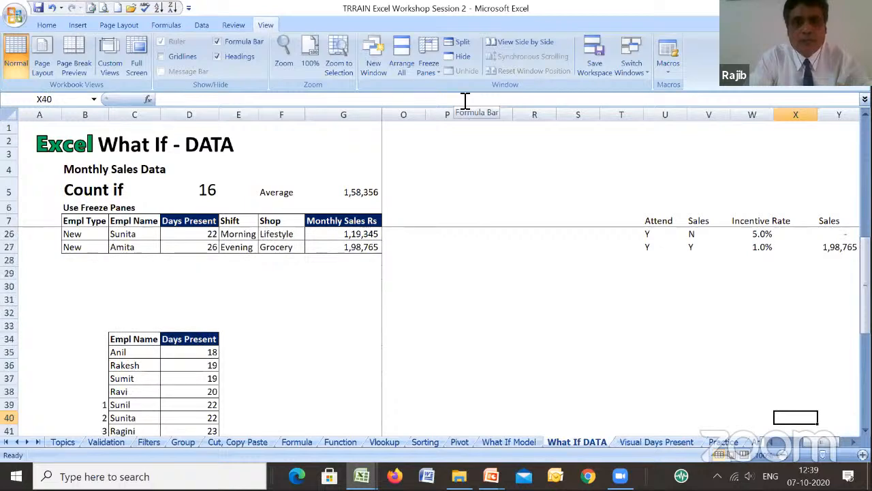
key("Up")
key("Up")
key("Up")
key("Up")
key("Up")
key("Up")
key("Up")
key("Up")
key("Up")
key("Up")
key("Up")
key("Up")
key("Up")
key("Up")
key("Up")
key("Up")
key("Up")
key("Up")
key("Up")
key("Up")
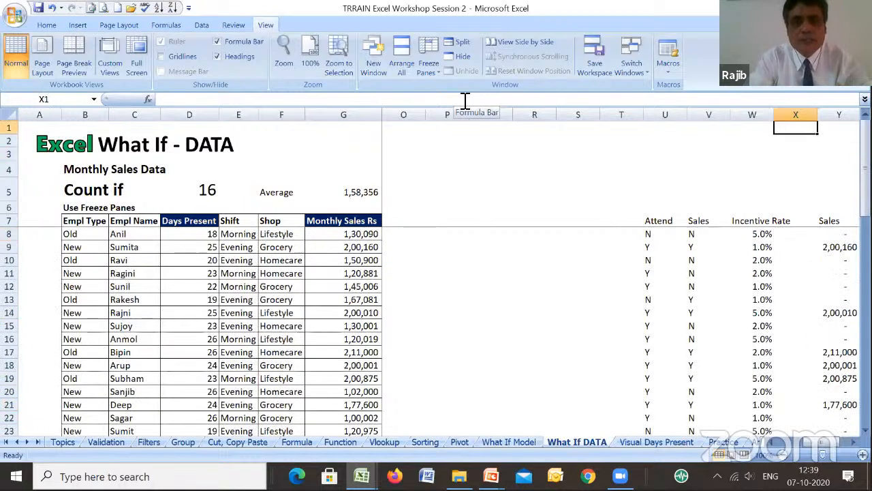
- Check the frozen employee columns by moving along row 8 as far as column BX and back to H8
key("Down")
key("Down")
key("Down")
key("Down")
key("Down")
key("Down")
key("Down")
key("Right")
key("Right")
key("Right")
key("Right")
key("Right")
key("Right")
key("Right")
key("Right")
key("Right")
key("Right")
key("Right")
key("Right")
key("Right")
key("Right")
key("Right")
key("Right")
key("Right")
key("Right")
key("Right")
key("Right")
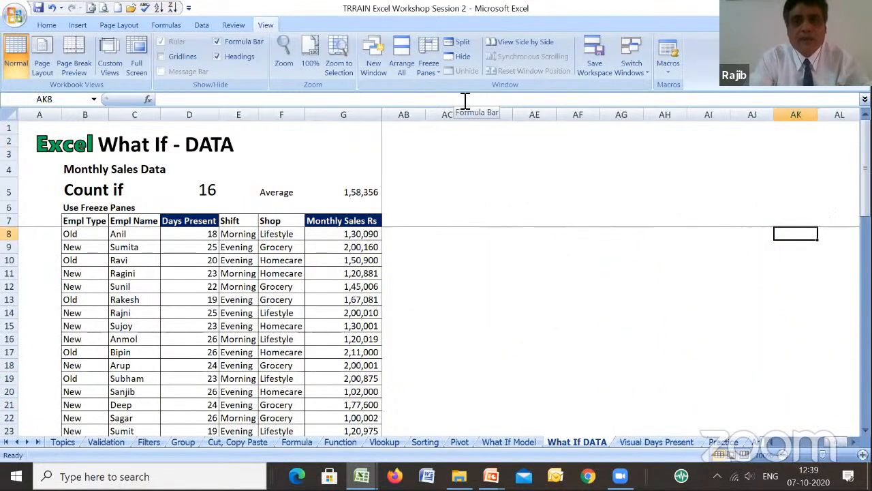
key("Right")
key("Right")
key("Right")
key("Right")
key("Right")
key("Right")
key("Right")
key("Right")
key("Right")
key("Right")
key("Right")
key("Right")
key("Right")
key("Right")
key("Right")
key("Right")
key("Right")
key("Right")
key("Right")
key("Right")
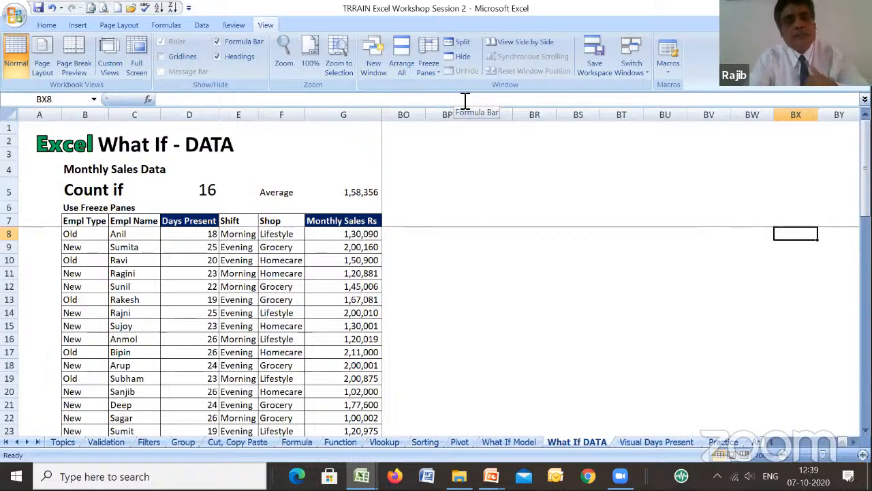
key("Left")
key("Left")
key("Left")
key("Left")
key("Left")
key("Left")
key("Left")
key("Left")
key("Left")
key("Left")
key("Left")
key("Left")
key("Left")
key("Left")
key("Left")
key("Left")
key("Left")
key("Left")
key("Left")
key("Left")
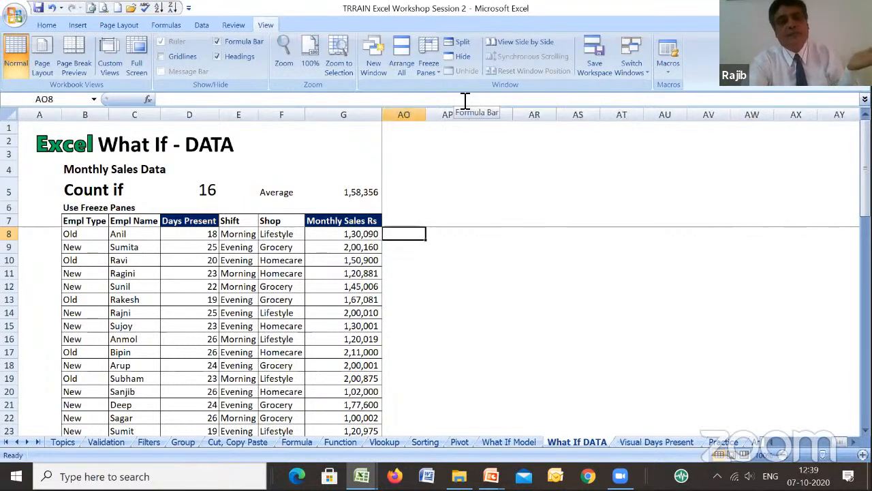
key("Left")
key("Left")
key("Left")
key("Left")
key("Left")
key("Left")
key("Left")
key("Left")
key("Left")
key("Left")
key("Left")
key("Left")
key("Left")
key("Left")
key("Left")
key("Left")
key("Left")
key("Left")
key("Left")
key("Left")
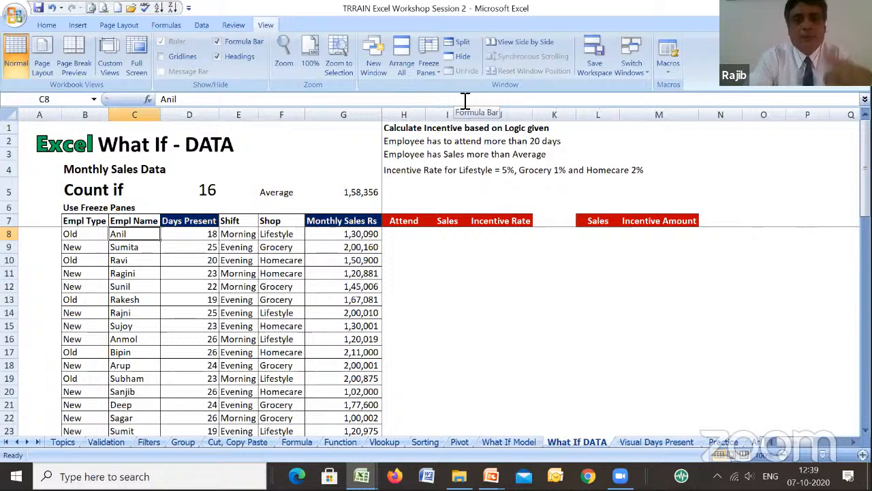
key("Right")
key("Right")
key("Right")
key("Right")
key("Right")
key("Right")
key("Right")
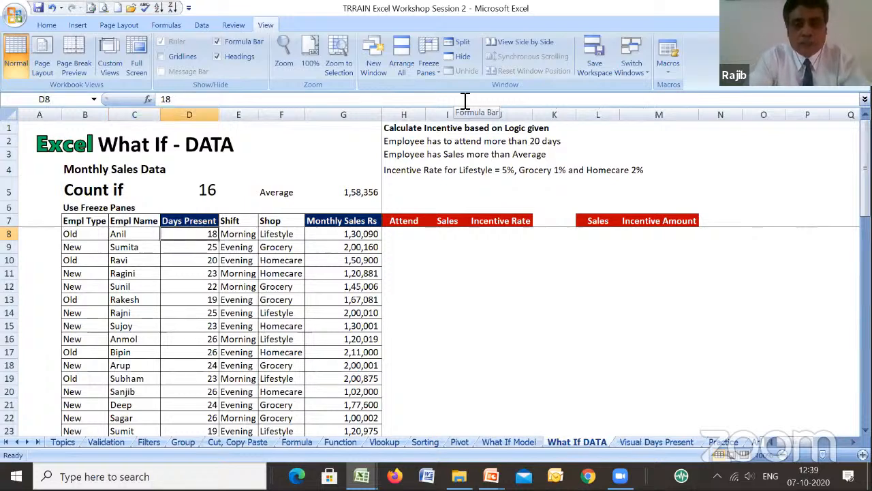
key("Left")
key("Left")
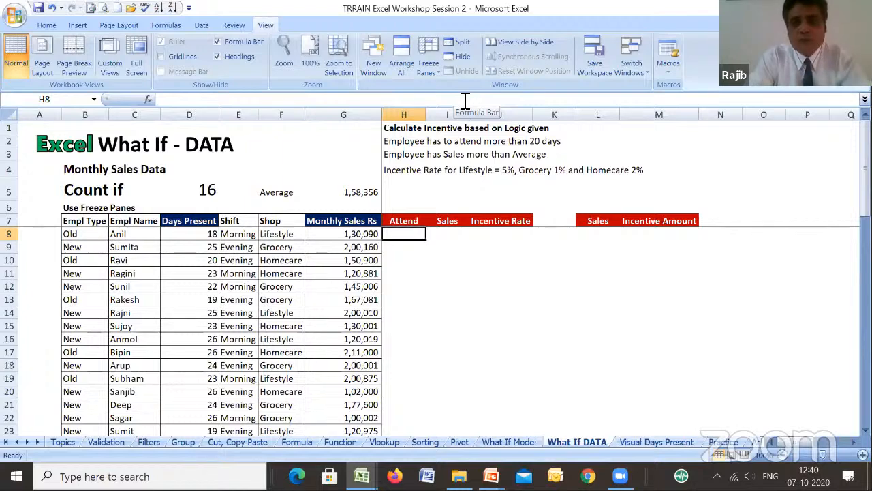
- Go along row 8 to the worked solution columns and examine the Attend formula in U8
key("Right")
key("Right")
key("Right")
key("Right")
key("Right")
key("Right")
key("Right")
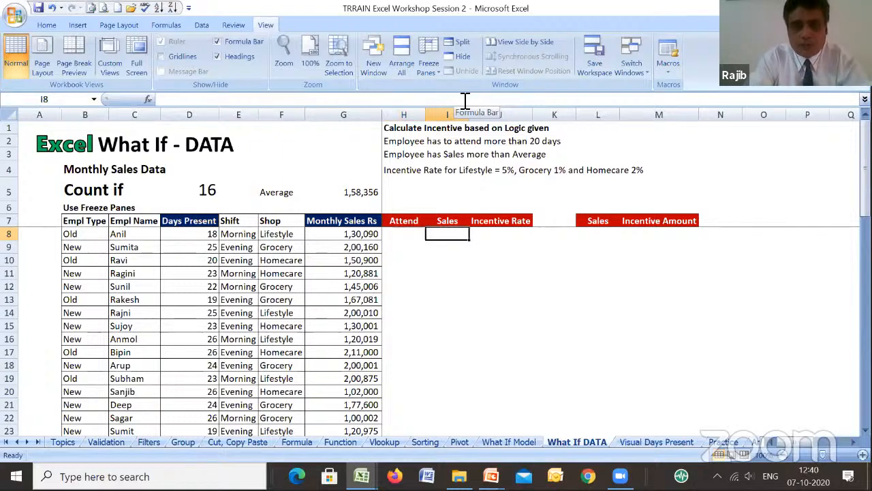
key("Right")
key("Right")
key("Right")
key("Right")
key("Right")
key("Right")
key("Right")
key("Right")
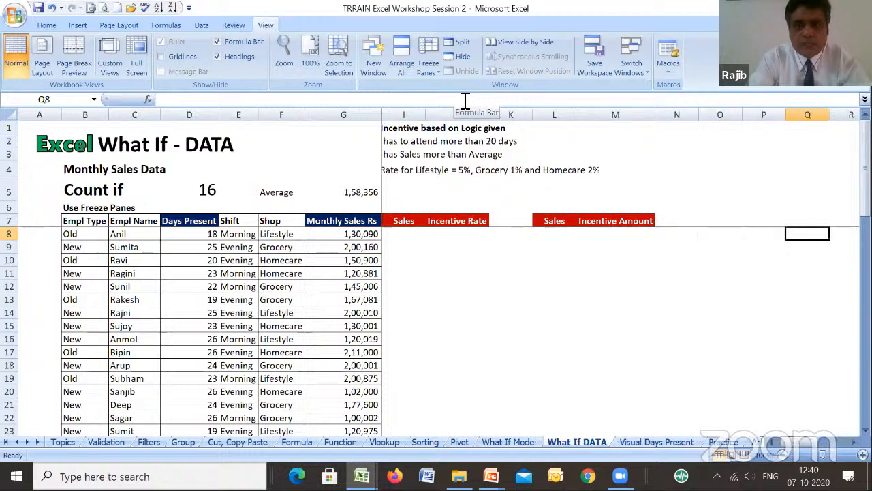
key("Right")
key("Right")
key("Right")
key("Right")
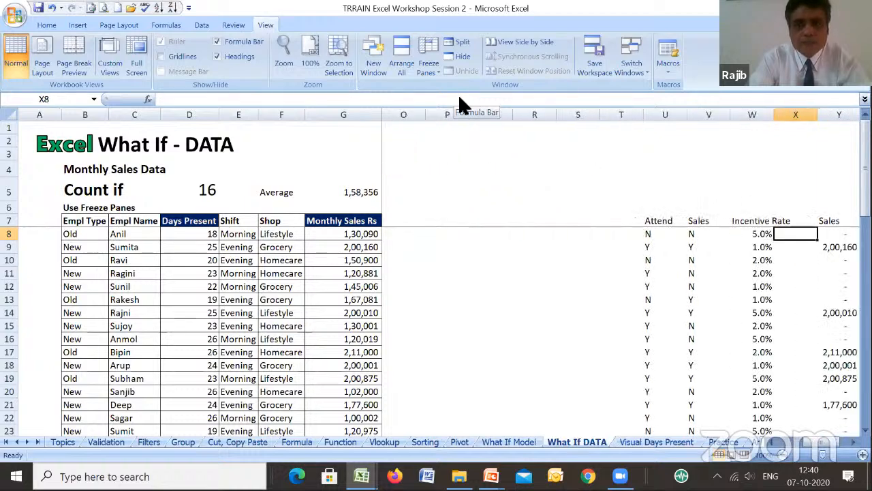
key("Left")
key("Left")
key("Left")
key("Left")
key("Left")
key("Left")
key("Left")
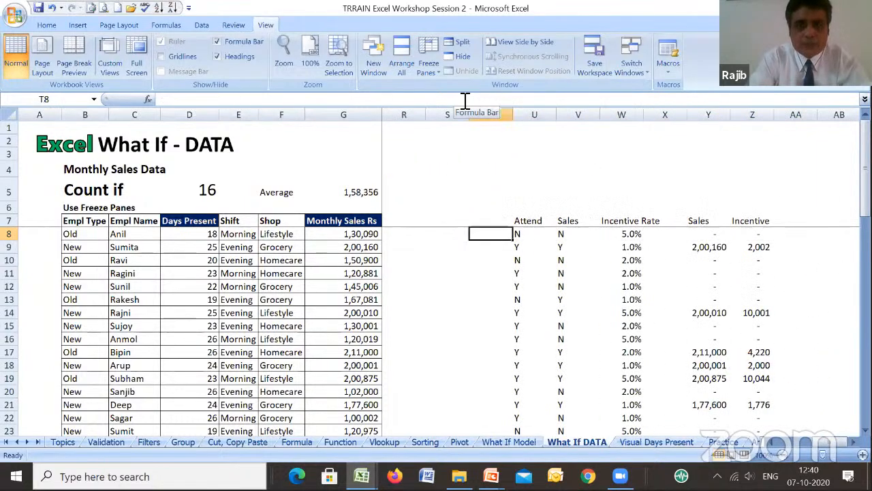
key("Right")
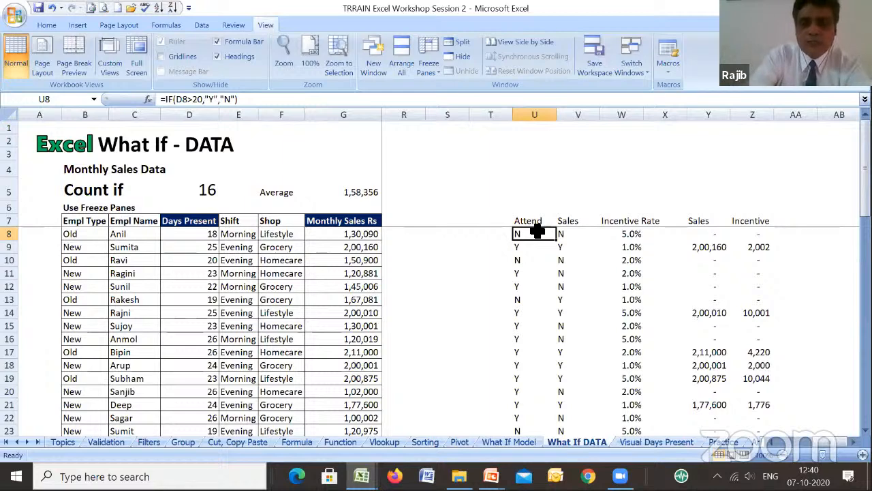
- Copy the incentive logic notes from H1:H4 into U1:U4, above the solved incentive columns
key("ctrl+Home")
key("ctrl+Up")
key("ctrl+Up")
key("ctrl+Up")
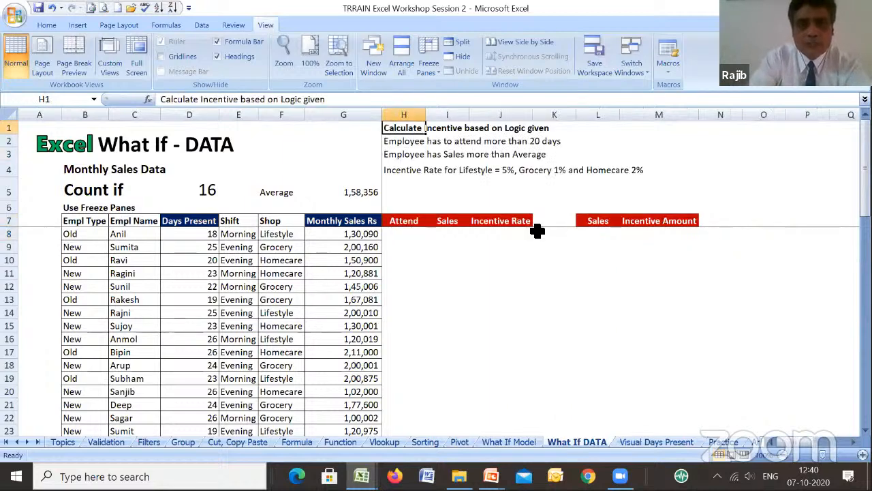
key("shift+Down")
key("shift+Down")
key("shift+Down")
key("ctrl+c")
key("Right")
key("Right")
key("Right")
key("Right")
key("Right")
key("Right")
key("Right")
key("Right")
key("Right")
key("Right")
key("Right")
key("Right")
key("Right")
key("Right")
key("Right")
key("Right")
key("Right")
key("Right")
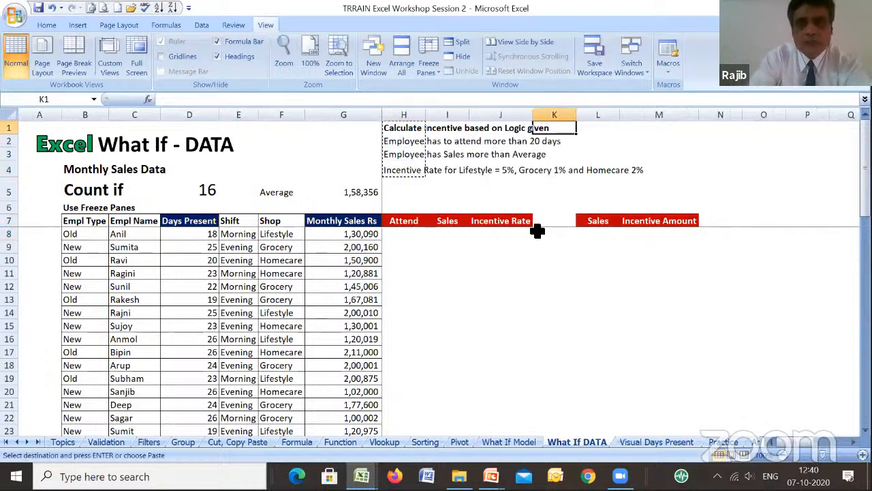
key("Left")
key("Left")
key("Left")
key("Left")
key("Left")
key("Return")
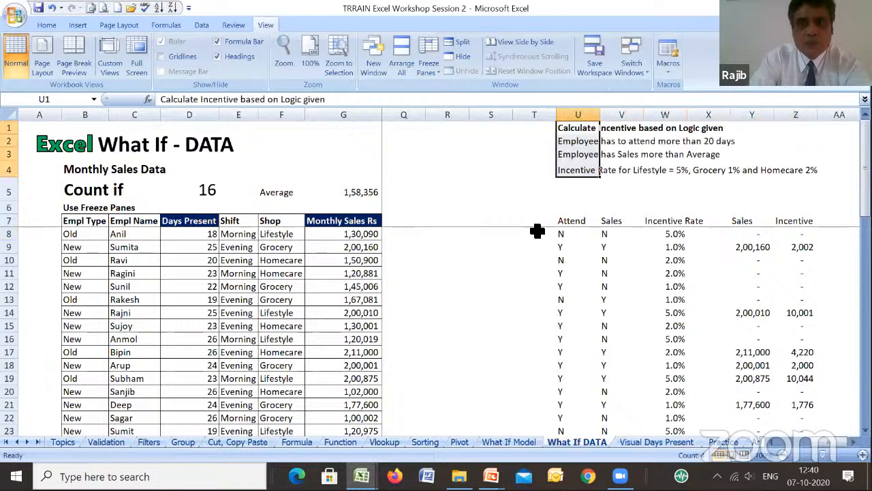
- Examine the IF function arguments of the Attend formula in U8 and compare its test with the days present in D8
key("Right")
key("Right")
key("Right")
key("Right")
key("Right")
key("Right")
key("Right")
key("Right")
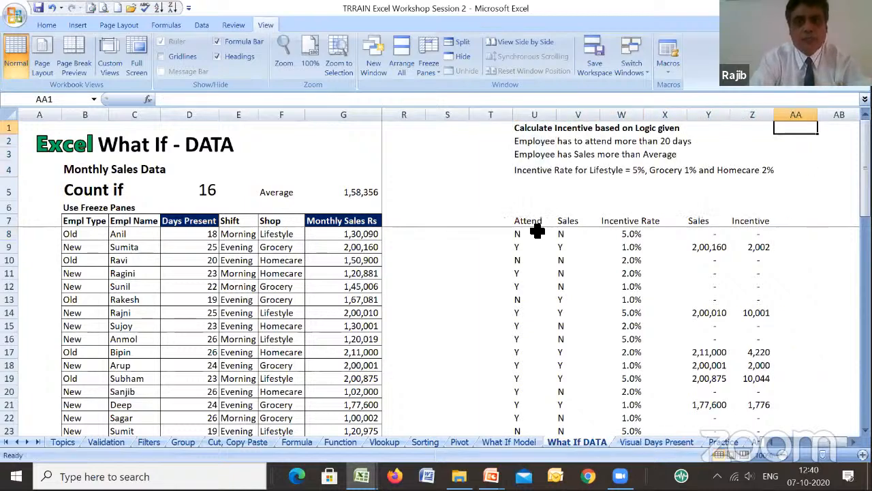
key("Left")
key("Left")
key("Left")
key("Left")
key("Left")
key("Left")
key("Left")
key("Left")
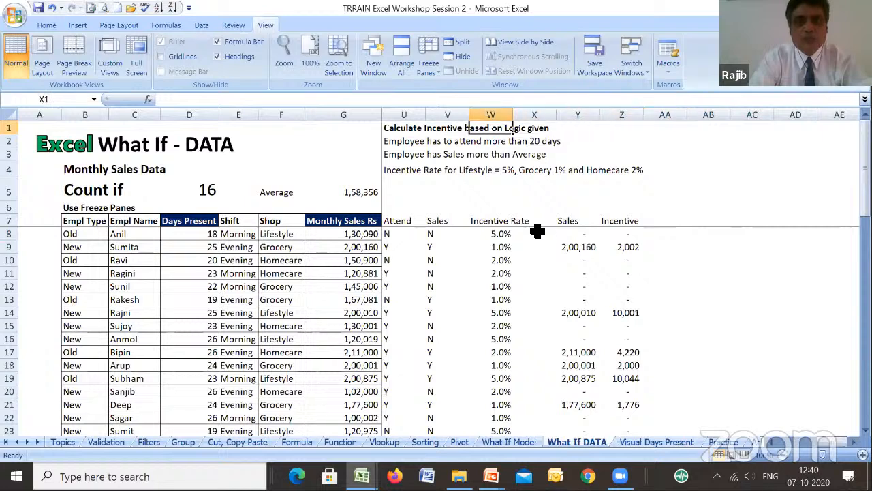
key("Left")
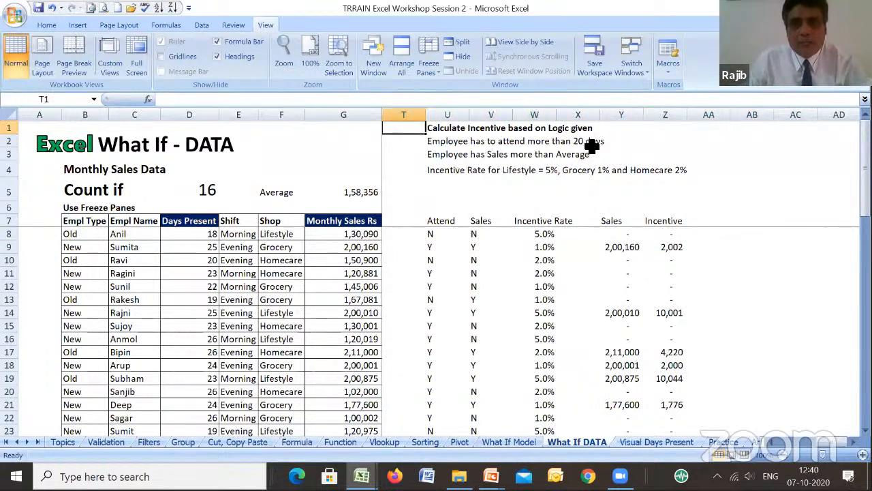
left_click(435, 233)
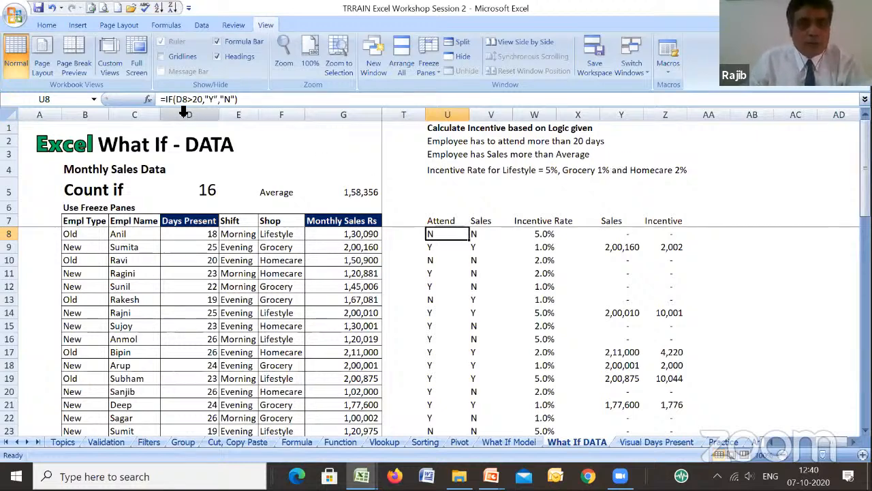
left_click(147, 97)
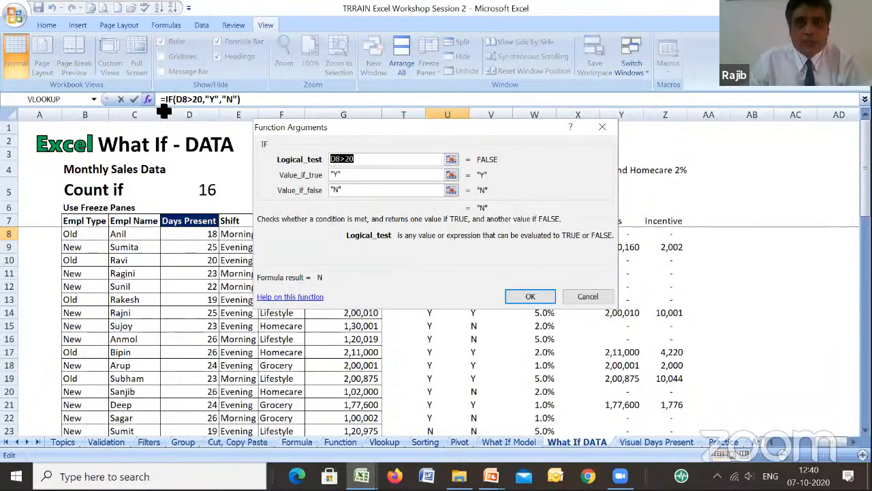
left_click_drag(500, 123, 661, 121)
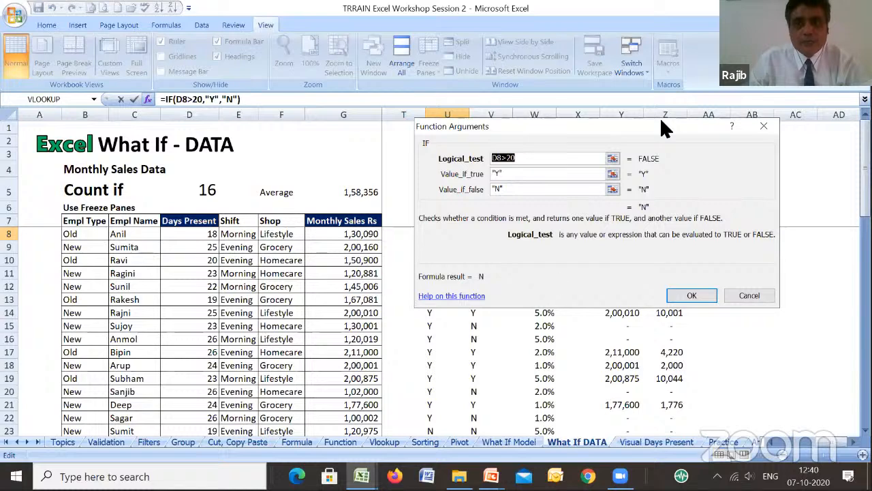
left_click_drag(661, 122, 557, 276)
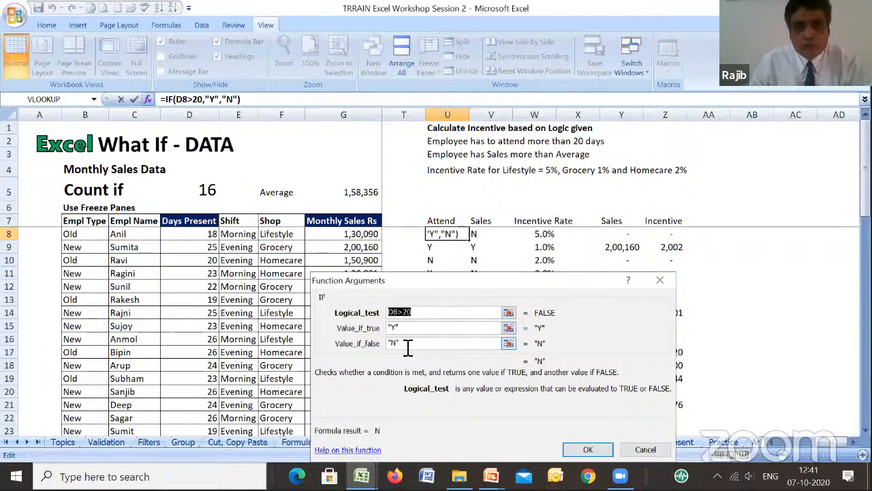
left_click(603, 451)
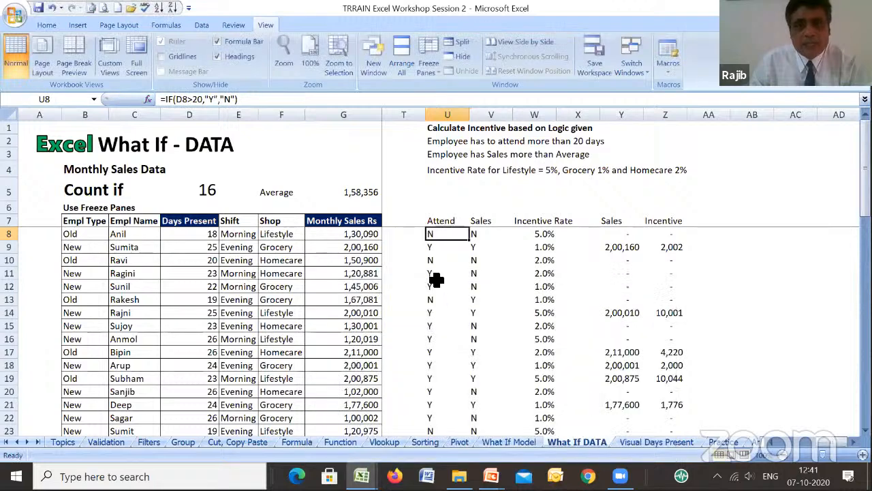
left_click(199, 236)
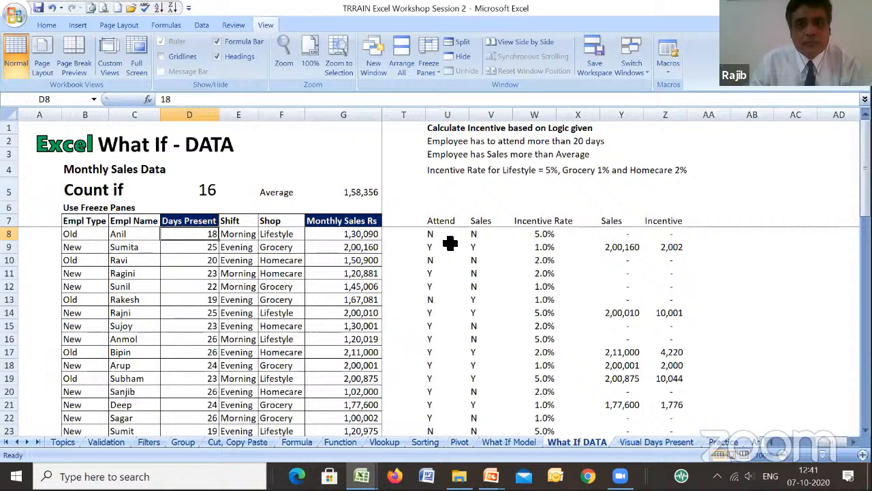
left_click(447, 237)
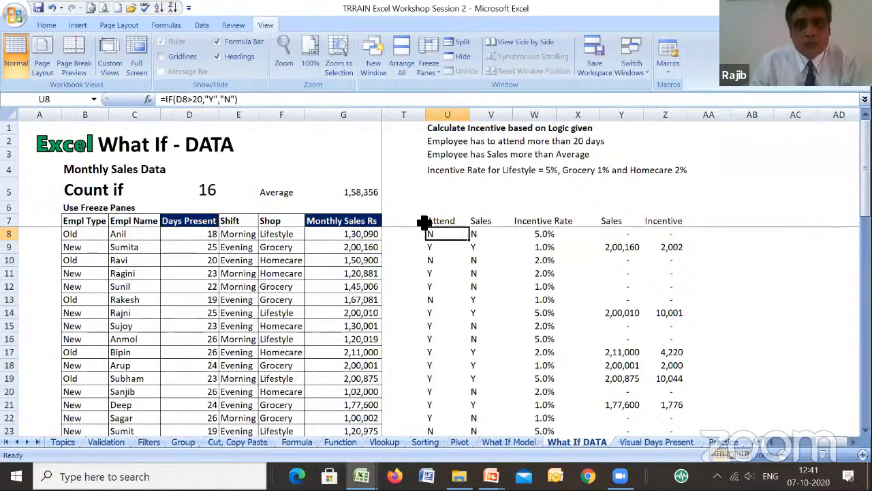
- Examine the Sales IF formula in V8 against the rule in U3, the average in G5 and the monthly sales in G8
left_click(475, 234)
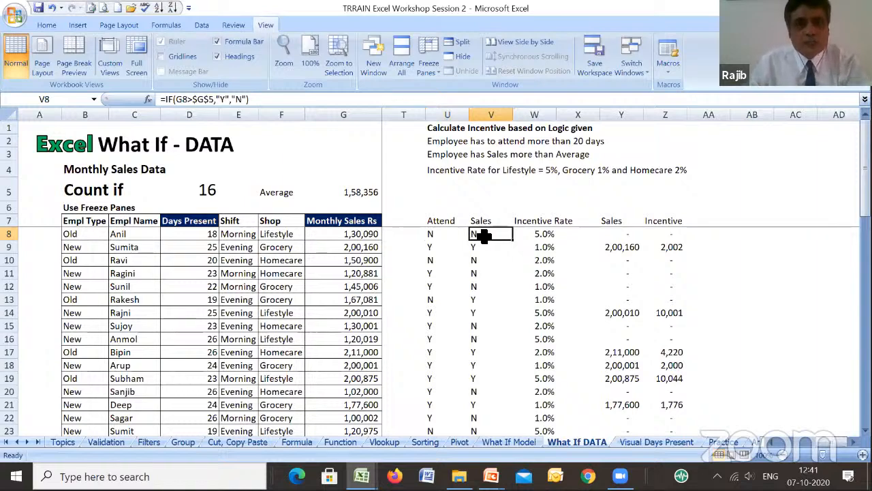
left_click(442, 156)
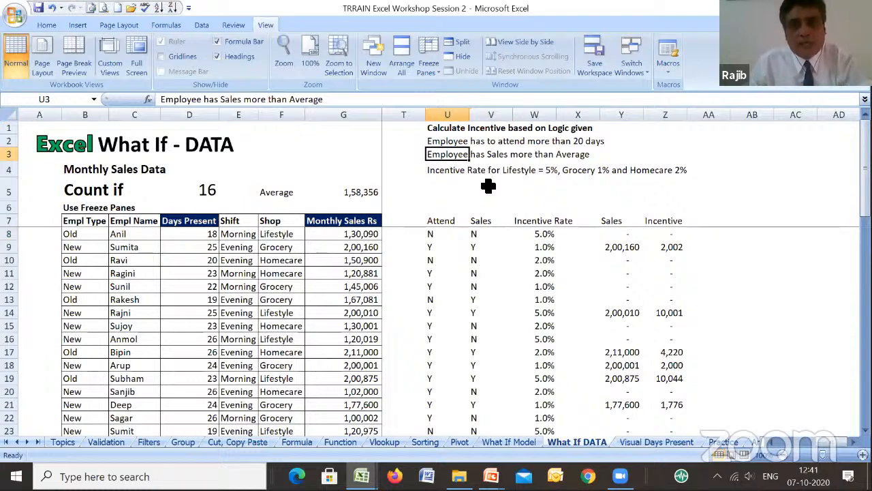
left_click(354, 194)
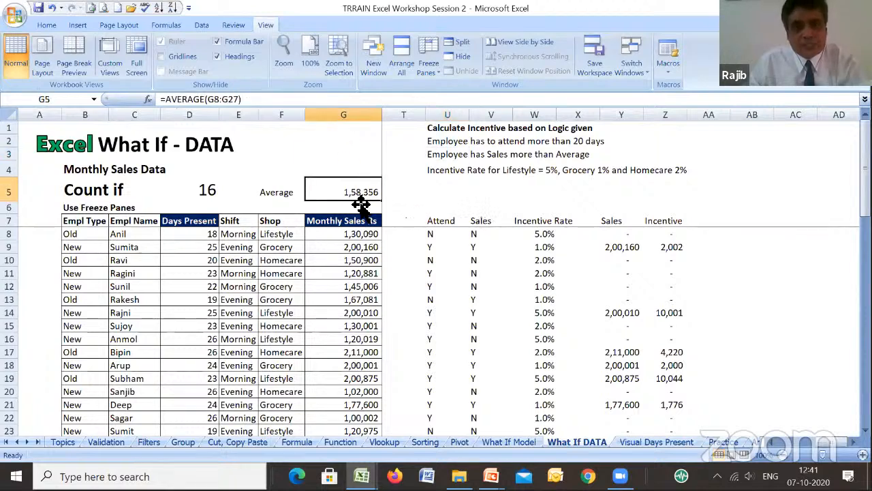
left_click(477, 233)
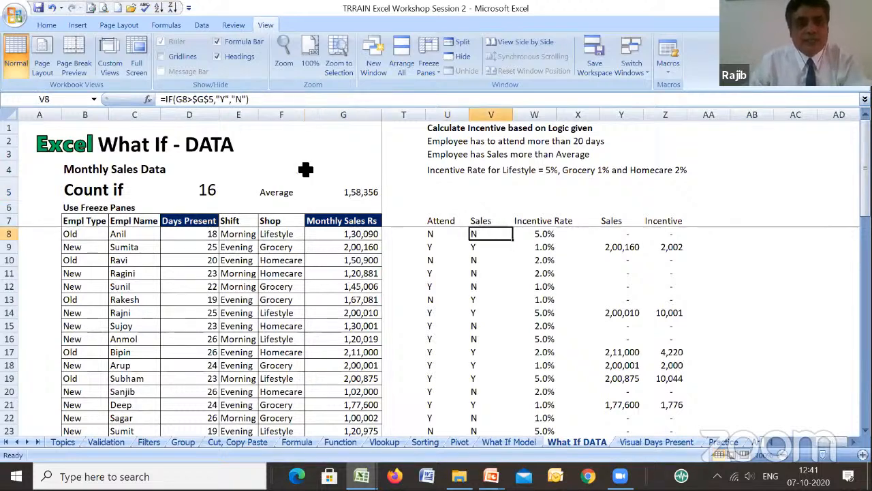
left_click(149, 99)
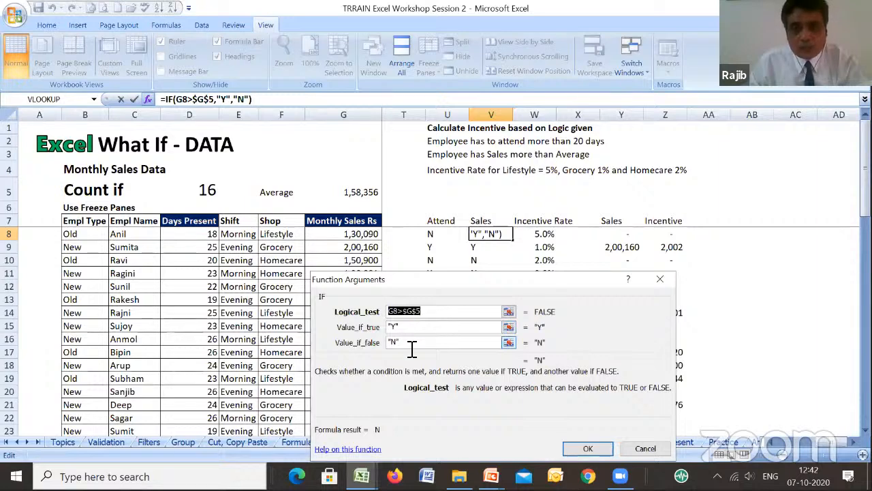
left_click(581, 444)
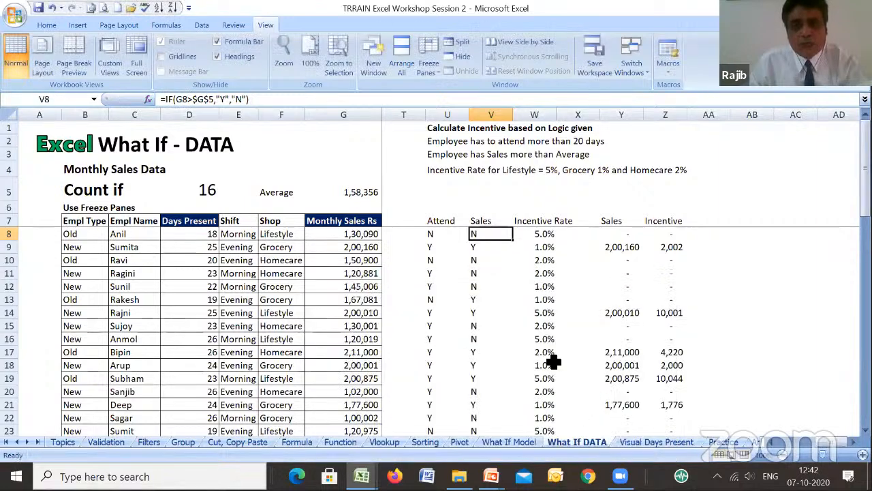
left_click(348, 236)
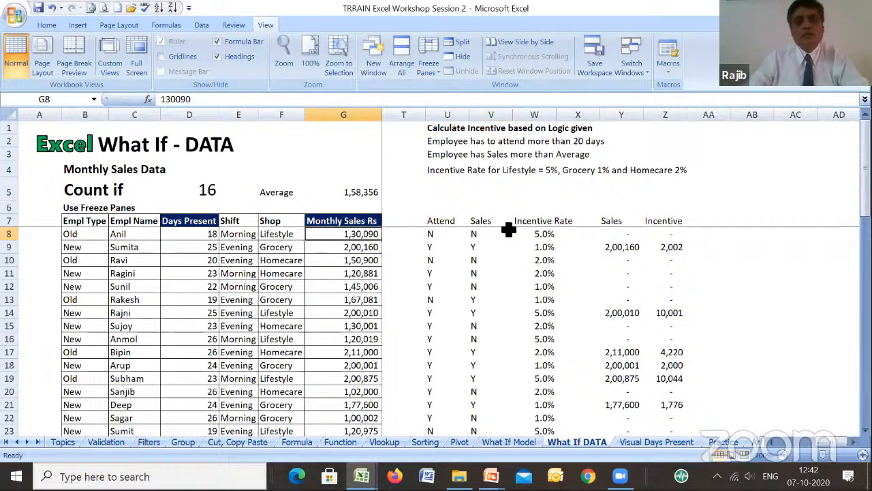
left_click(477, 233)
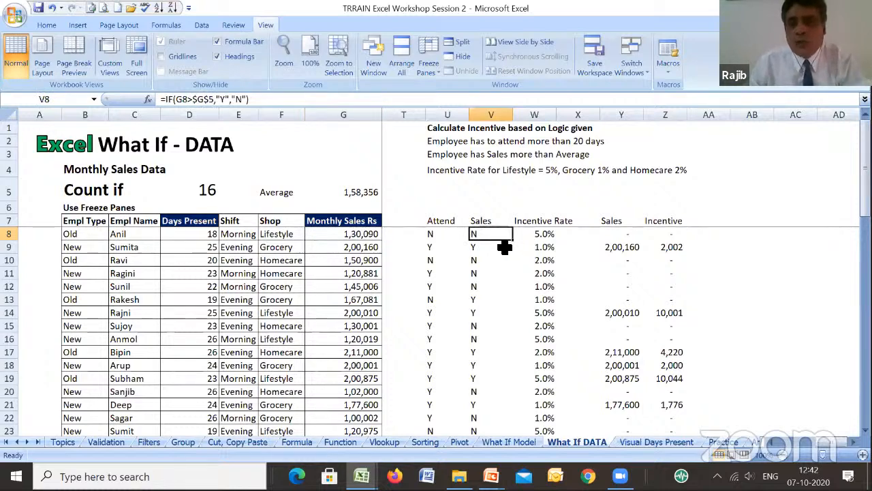
- Examine the nested IF arguments of the Incentive Rate formula in W8 and compare the formulas in the rows below, down to W12
left_click(544, 234)
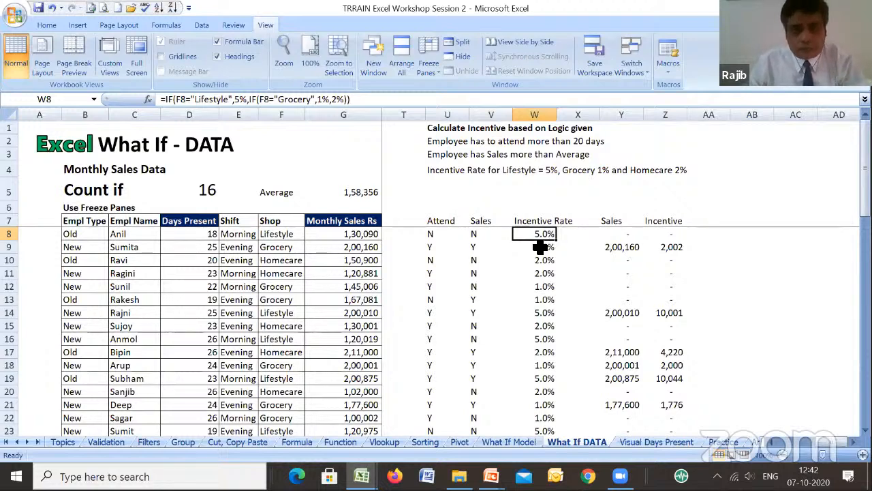
left_click(148, 100)
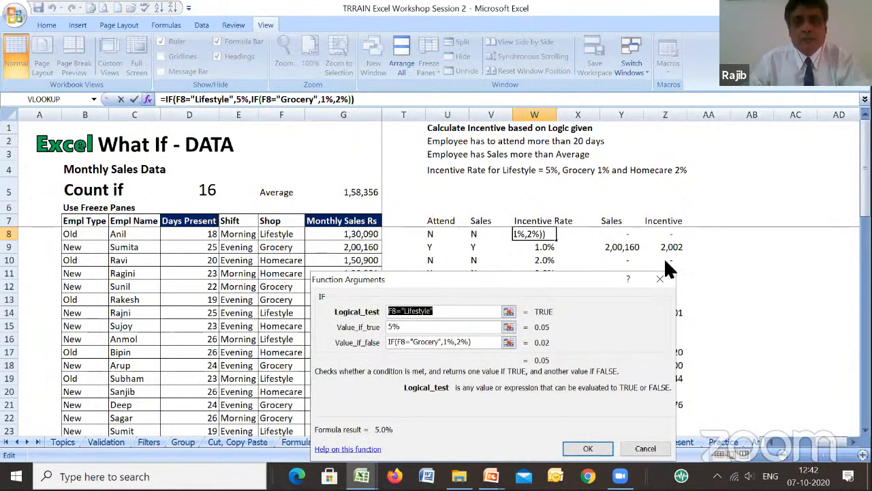
left_click(587, 449)
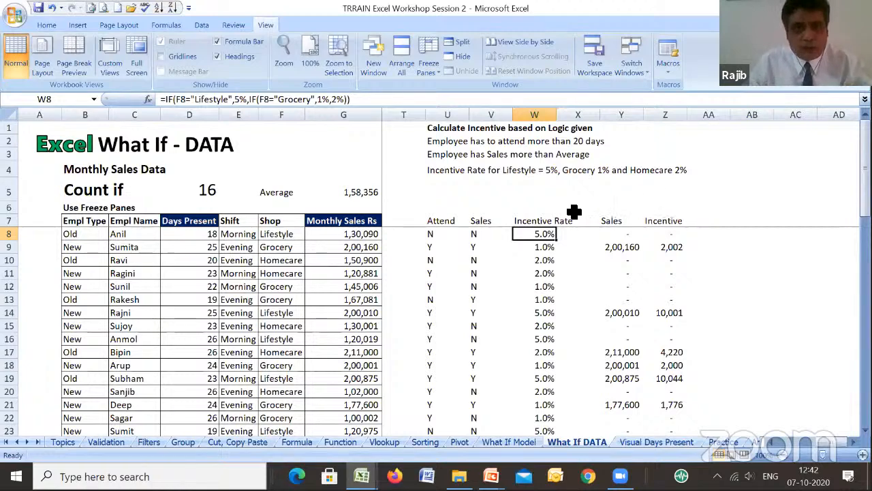
left_click(149, 99)
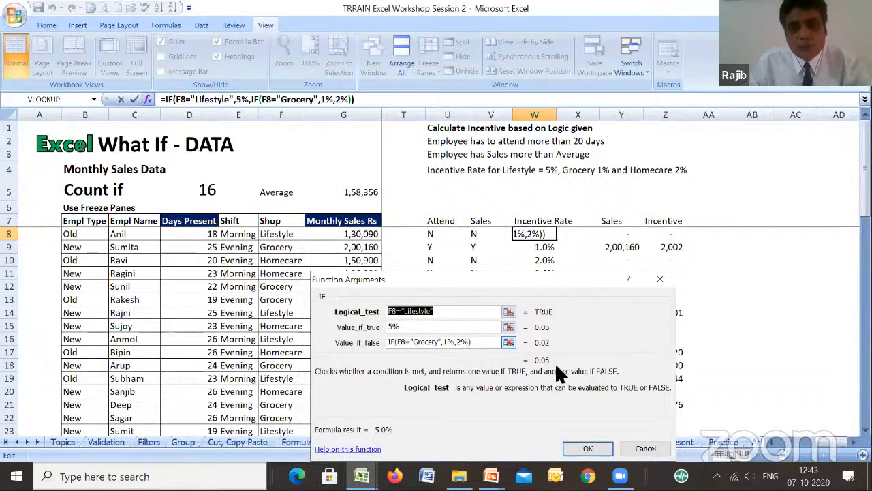
left_click(588, 449)
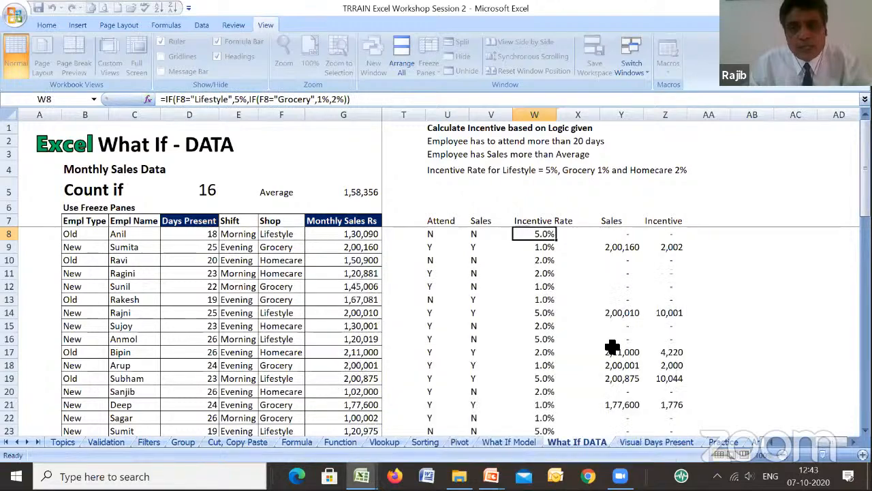
left_click(549, 260)
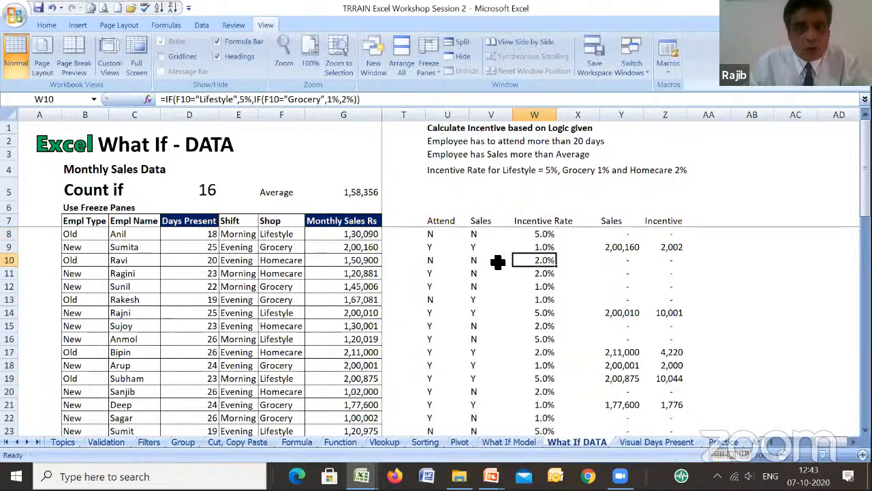
left_click(538, 248)
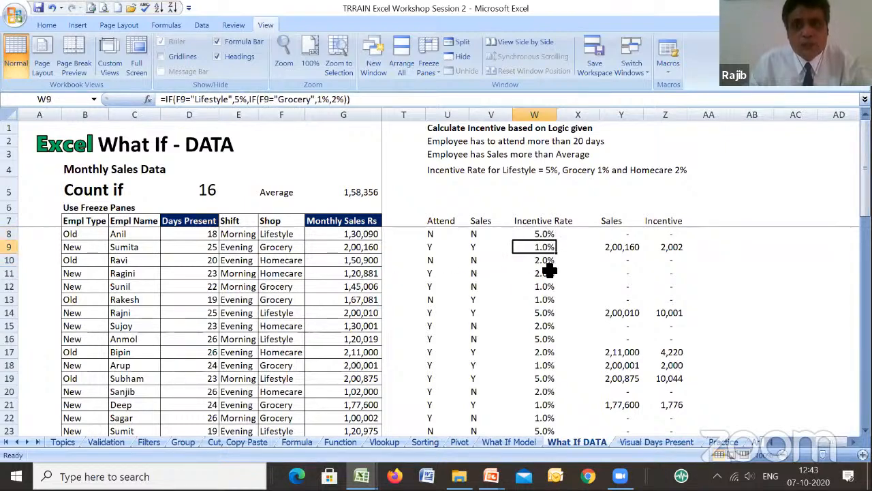
left_click(549, 274)
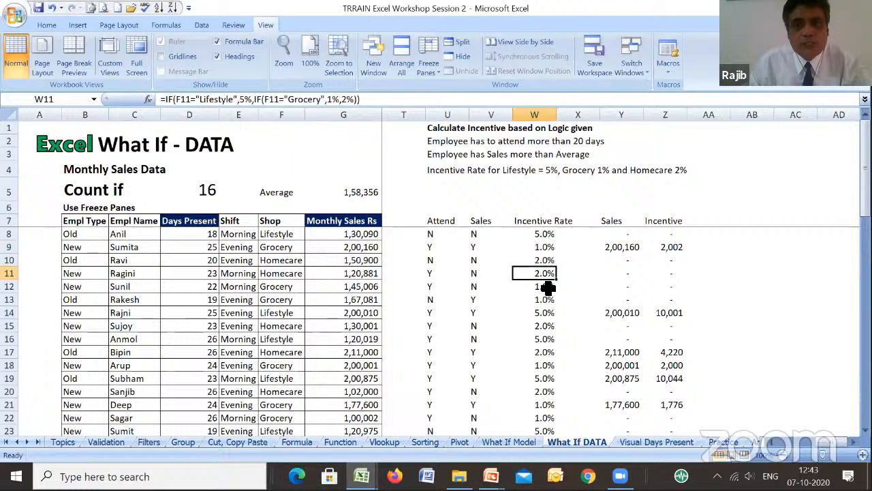
- Examine the function arguments of the IF and AND formula for eligible sales in Y8
left_click(616, 236)
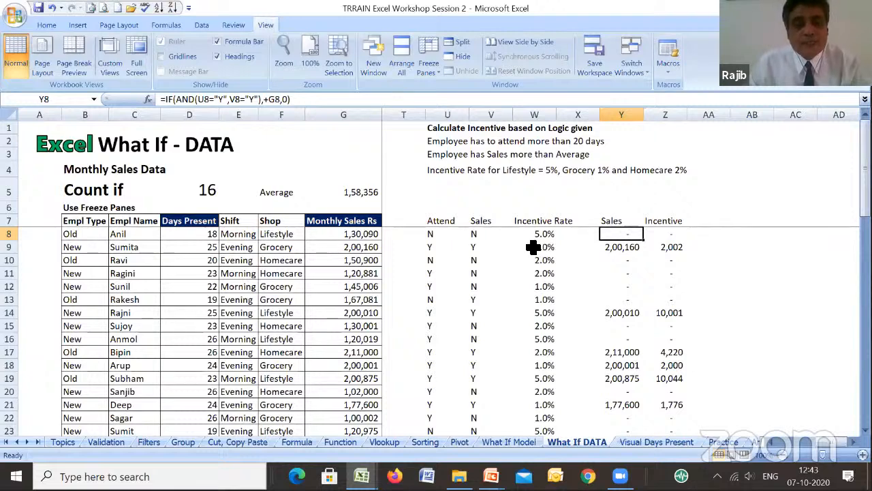
left_click(148, 99)
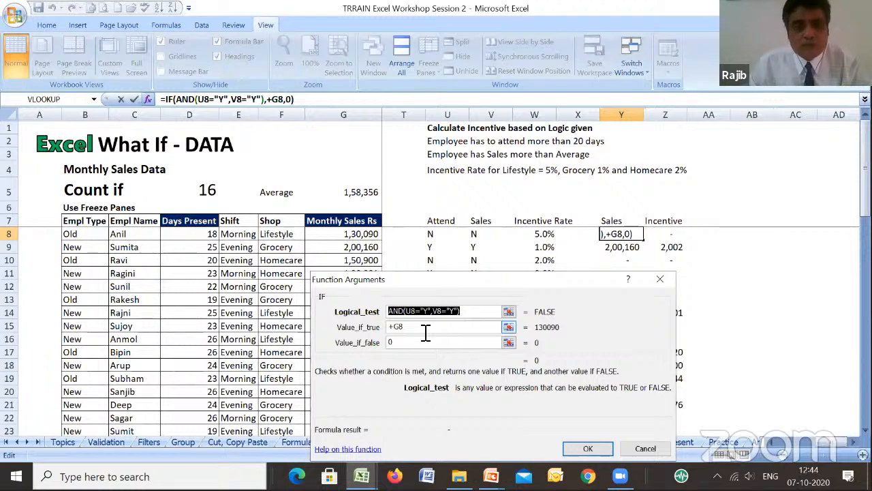
left_click(590, 448)
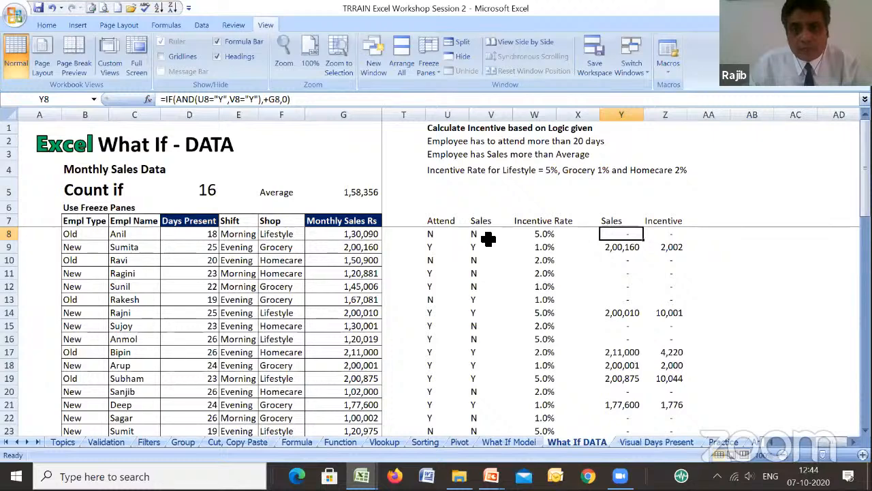
- Add filters to all the column headings in row 7 of the What If DATA sheet
left_click(416, 225)
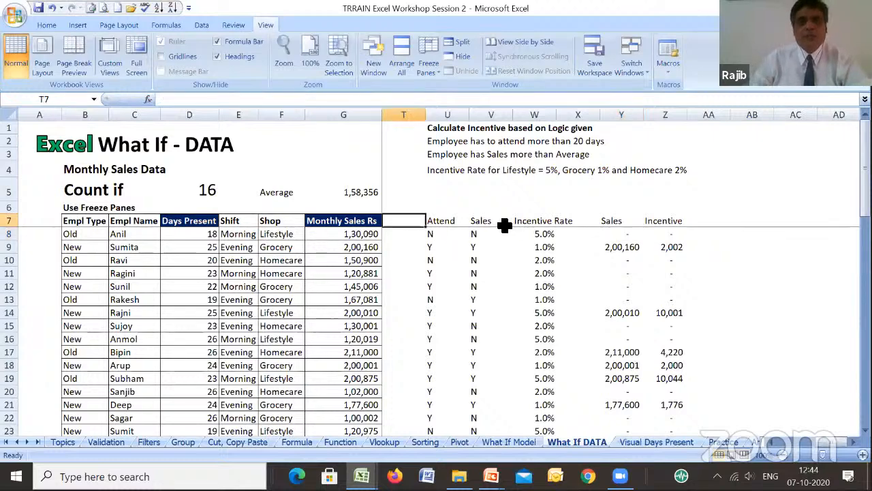
key("Right")
key("Right")
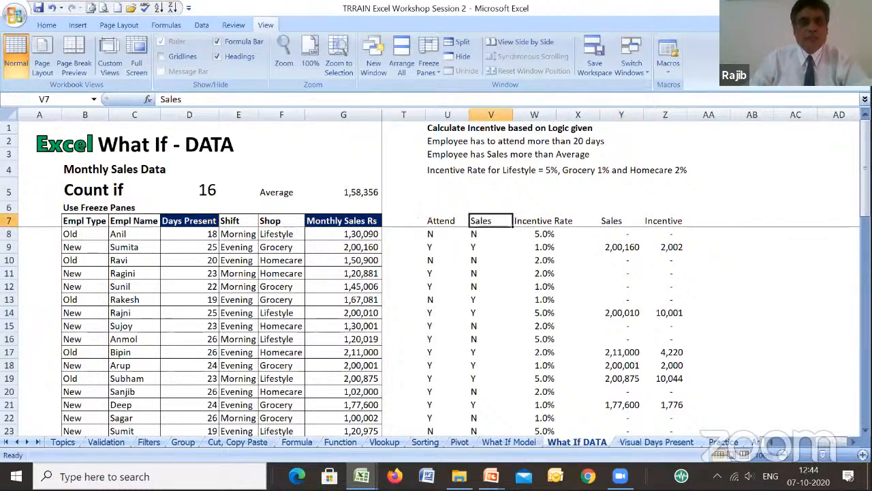
left_click(9, 221)
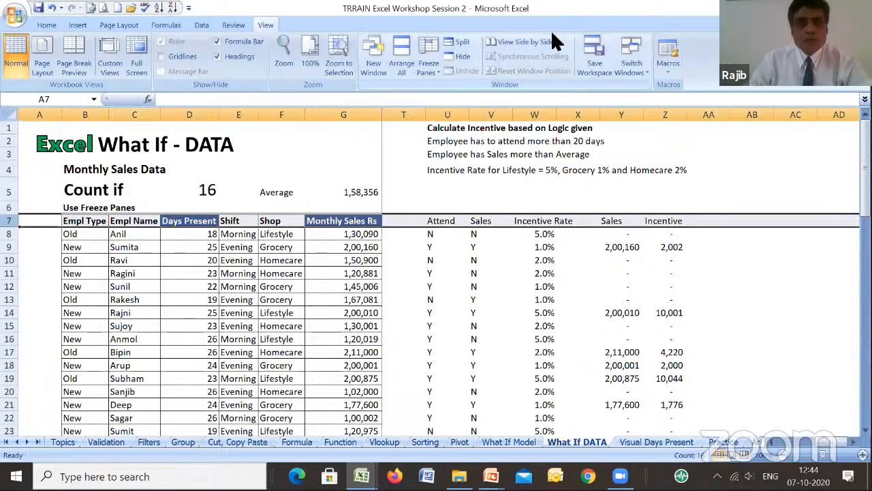
left_click(46, 26)
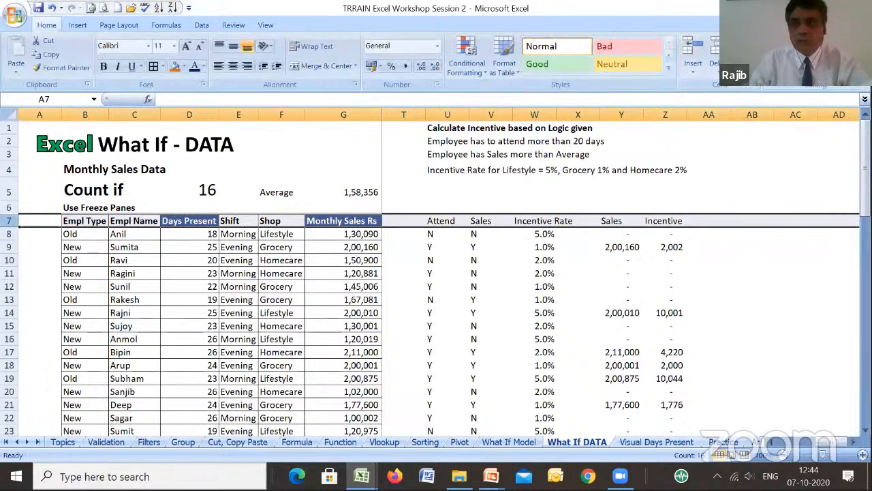
left_click(815, 58)
left_click(822, 124)
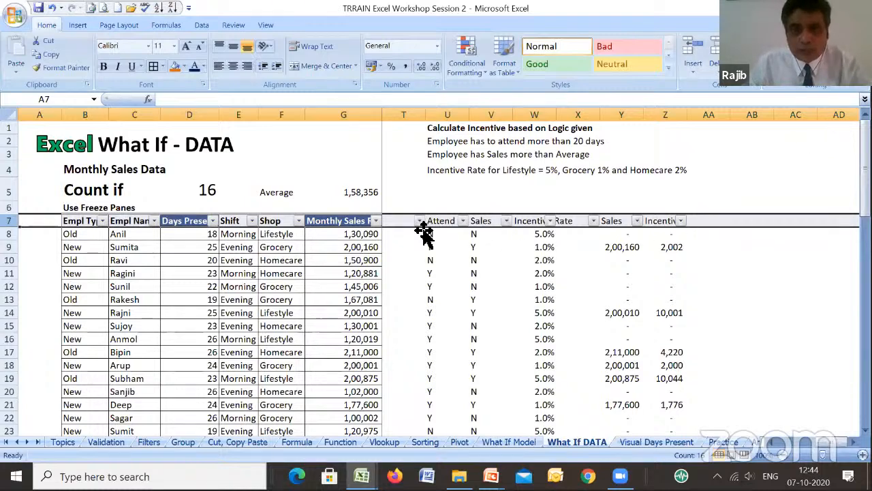
- Filter the Attend column to show only the rows with Y
left_click(463, 220)
left_click(379, 323)
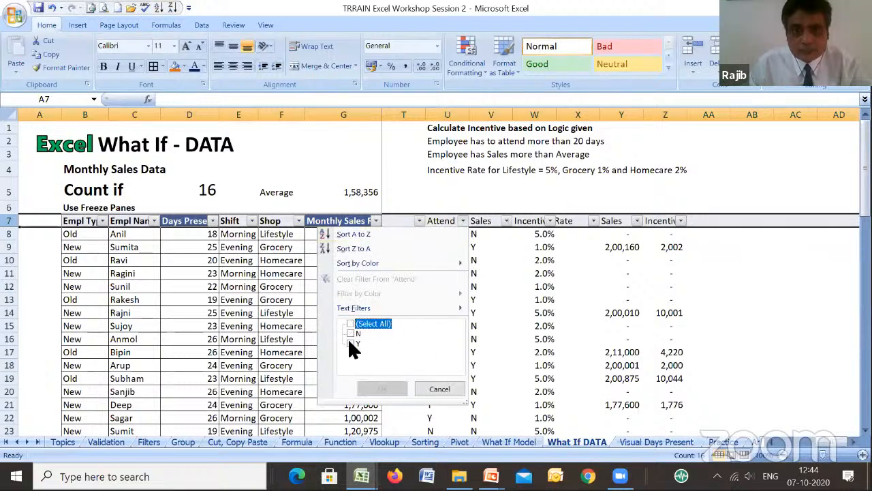
left_click(350, 343)
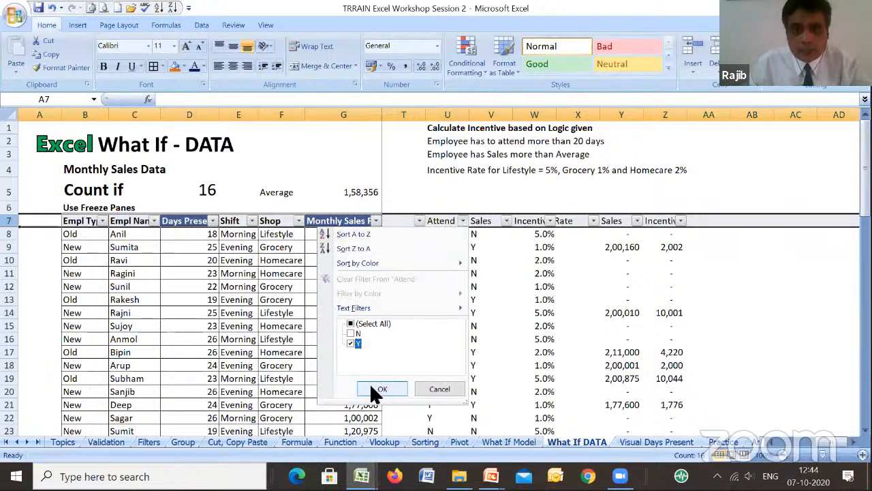
key("Return")
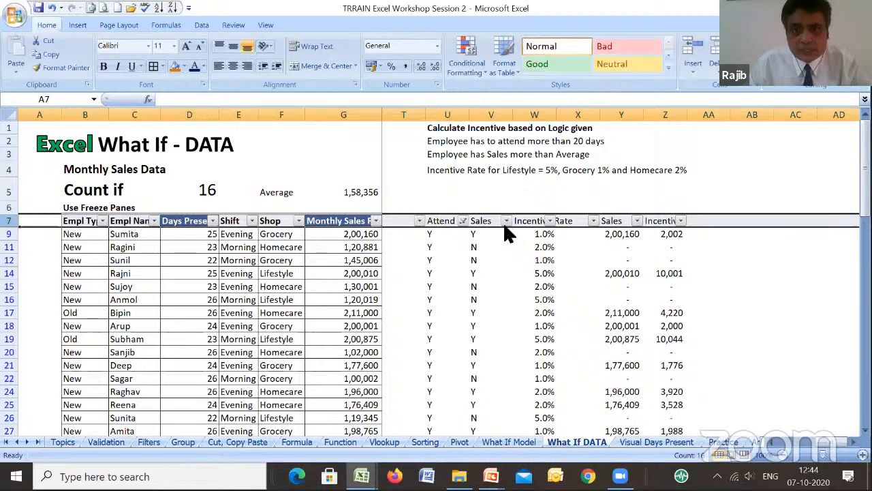
- Filter the Sales column V to Y as well and check the eligible sales formula in Y9
left_click(507, 221)
left_click(403, 333)
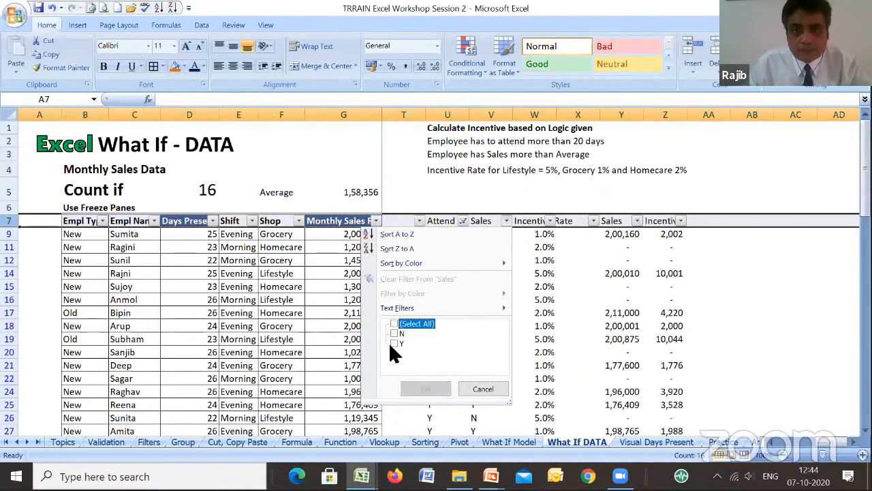
left_click(426, 389)
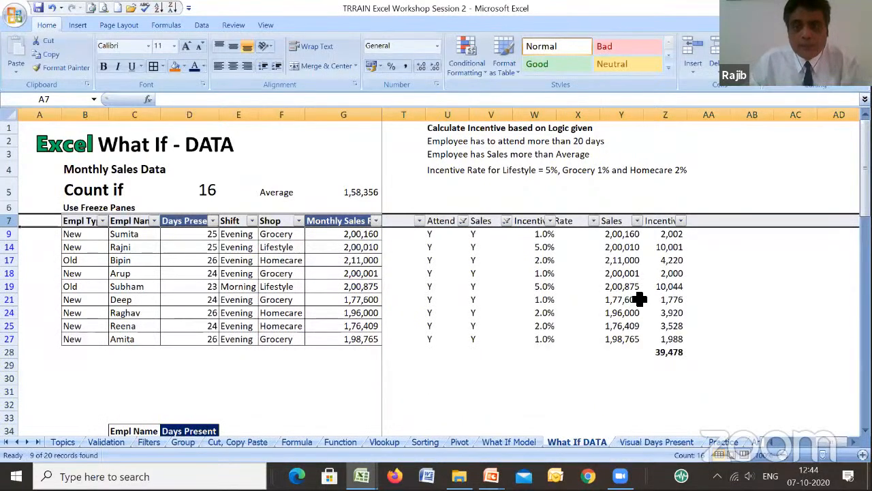
left_click(621, 235)
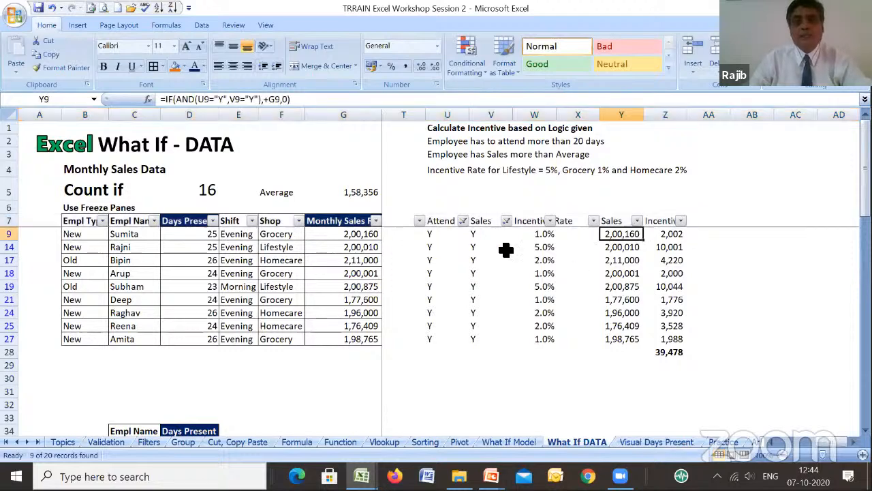
- Clear the Sales and Attend filters to show all employees, comparing the eligible sales formulas in Y11 and Y9
left_click(506, 221)
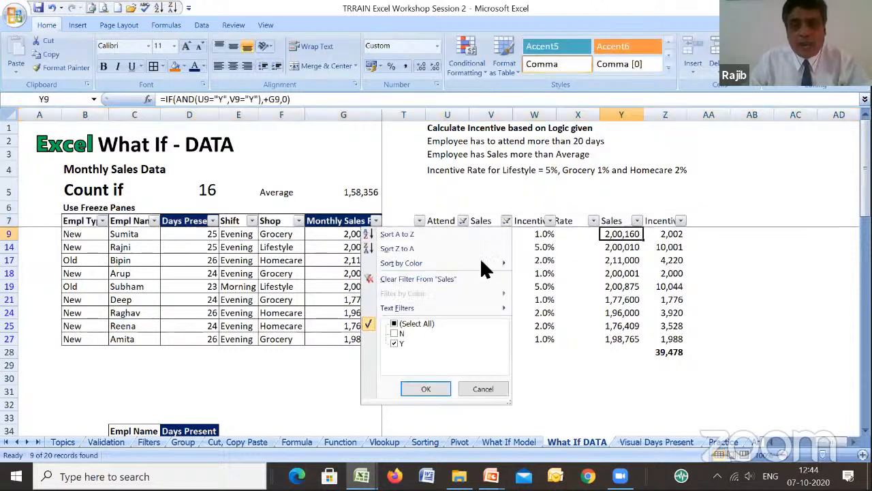
left_click(417, 323)
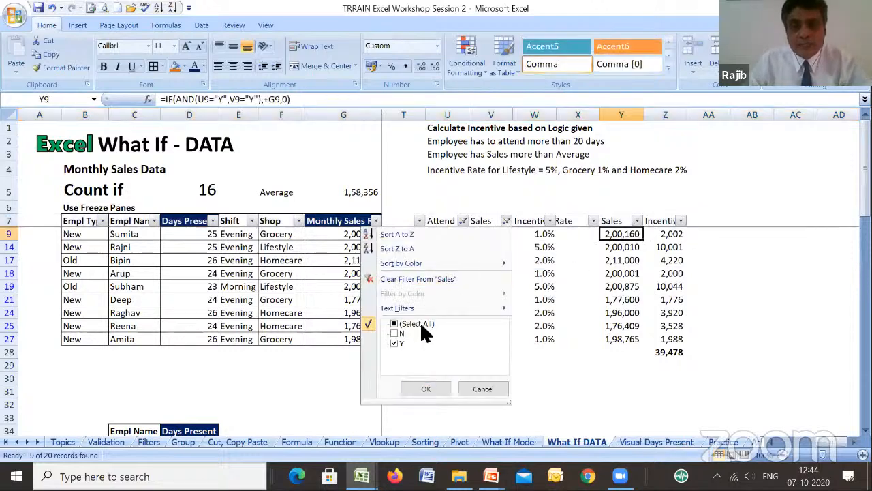
left_click(422, 387)
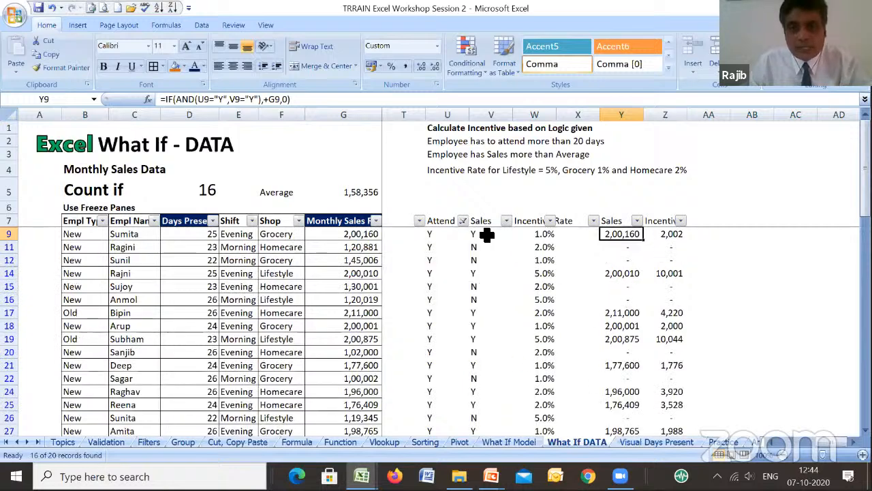
left_click(623, 250)
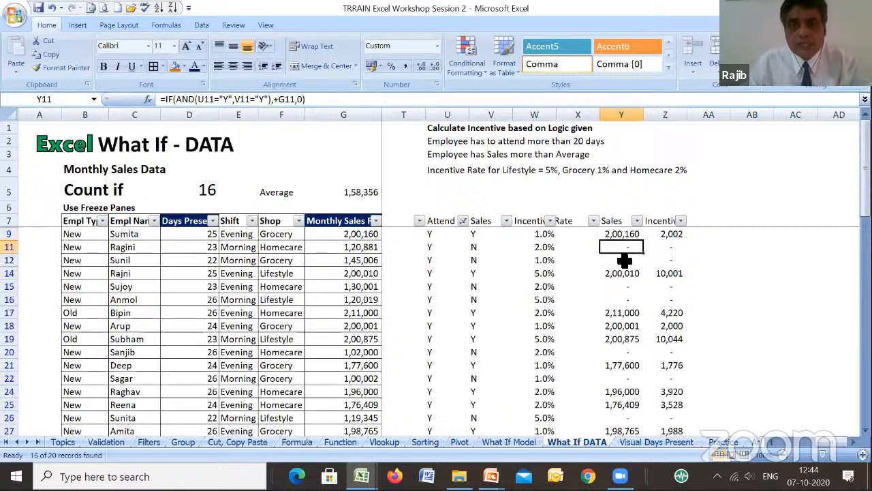
left_click(627, 235)
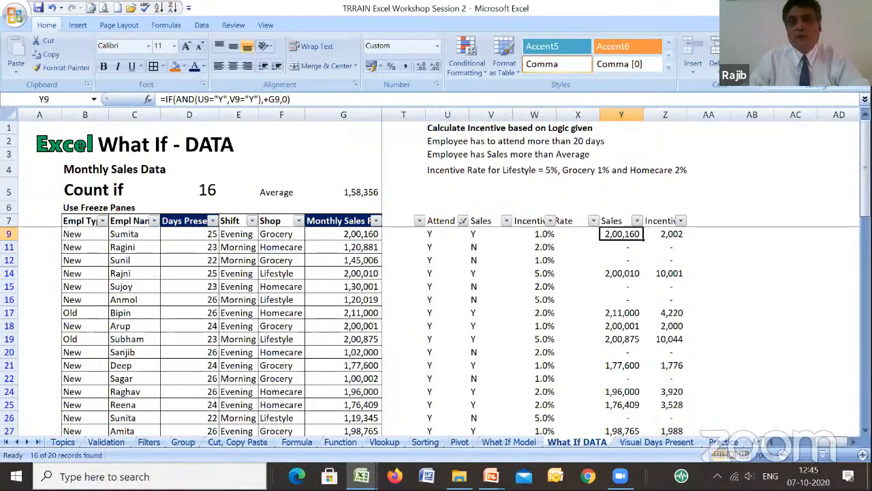
left_click(825, 61)
left_click(795, 146)
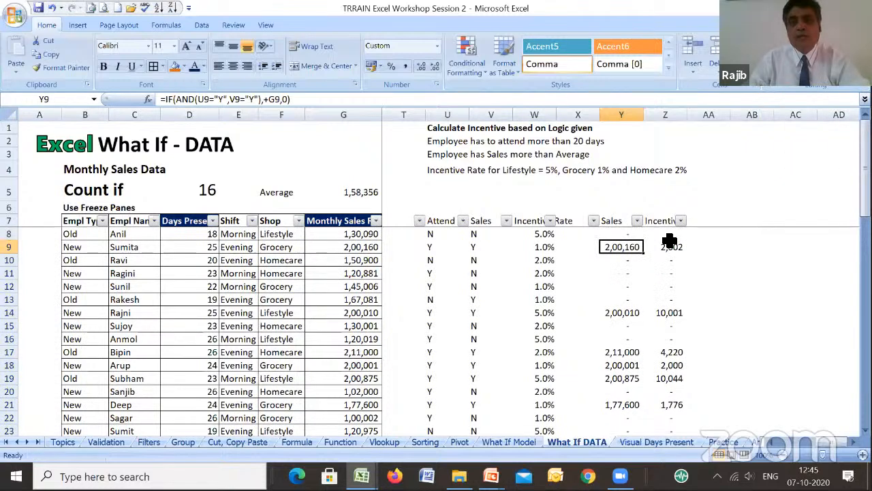
- Inspect the incentive formula in Z8 by briefly showing all formulas on the sheet and tracing the cell's precedents
left_click(672, 235)
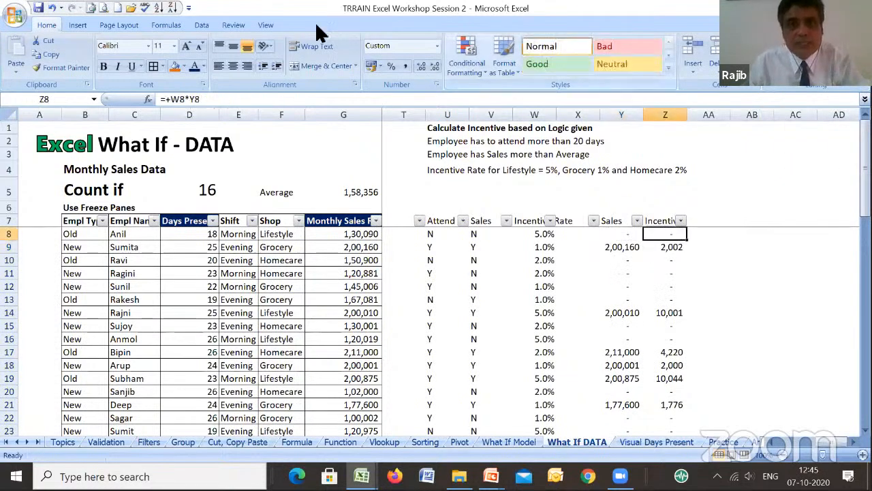
left_click(167, 24)
left_click(533, 42)
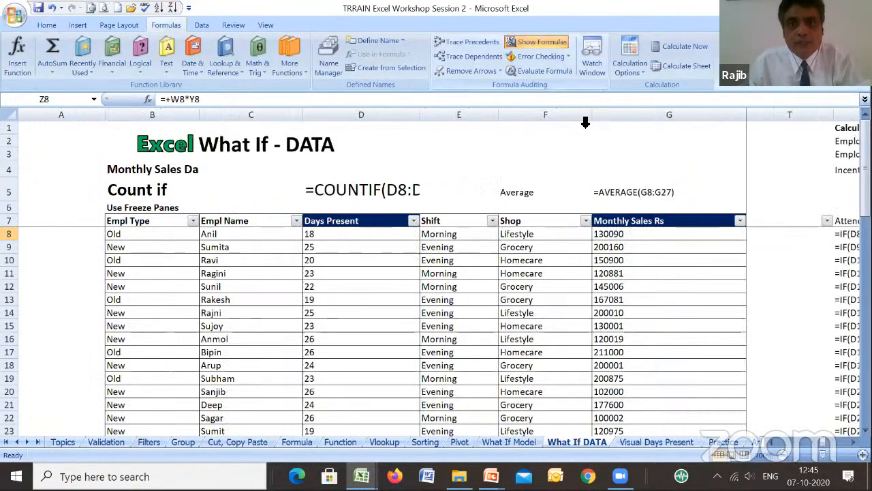
left_click(529, 41)
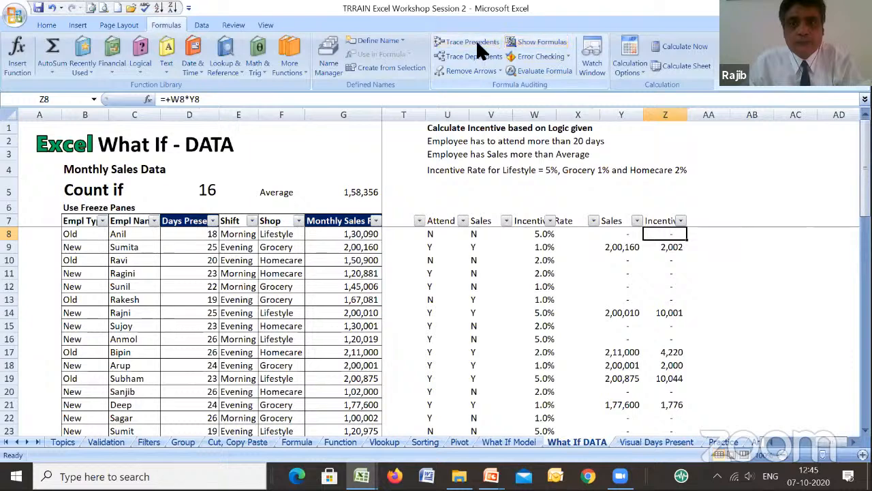
left_click(475, 40)
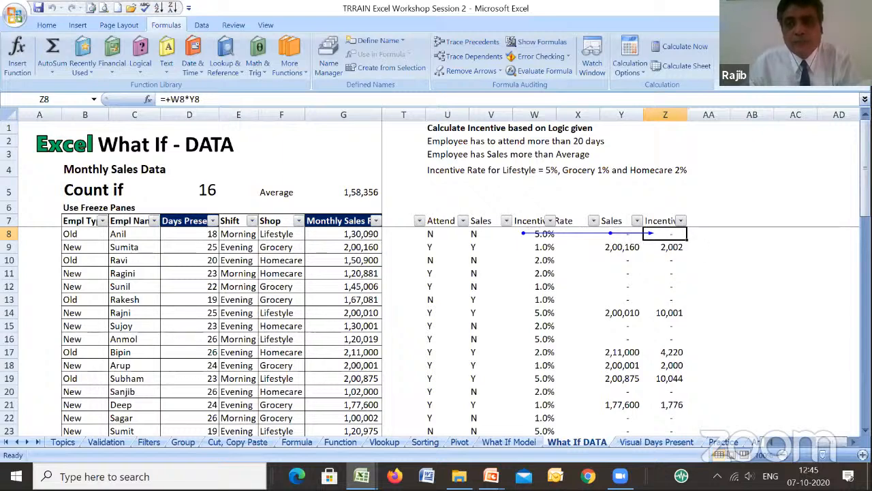
- Check the SUM formula of the total incentive in Z28
left_click_drag(865, 170, 864, 200)
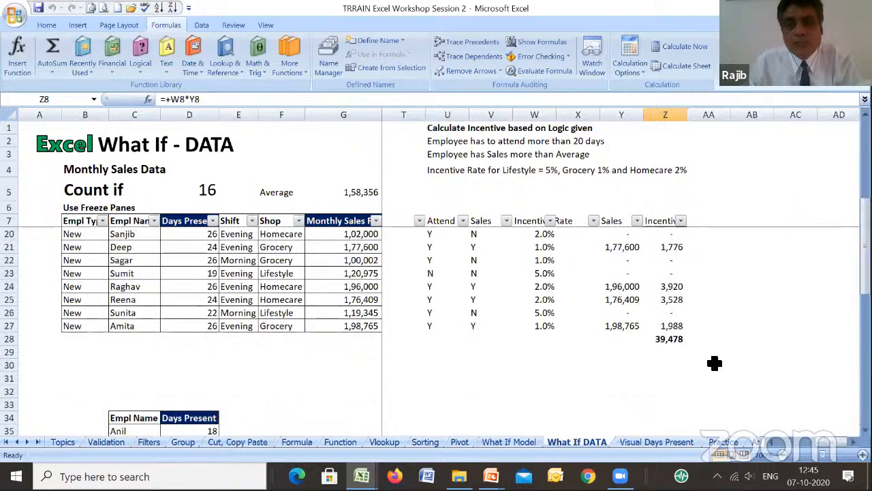
left_click(668, 340)
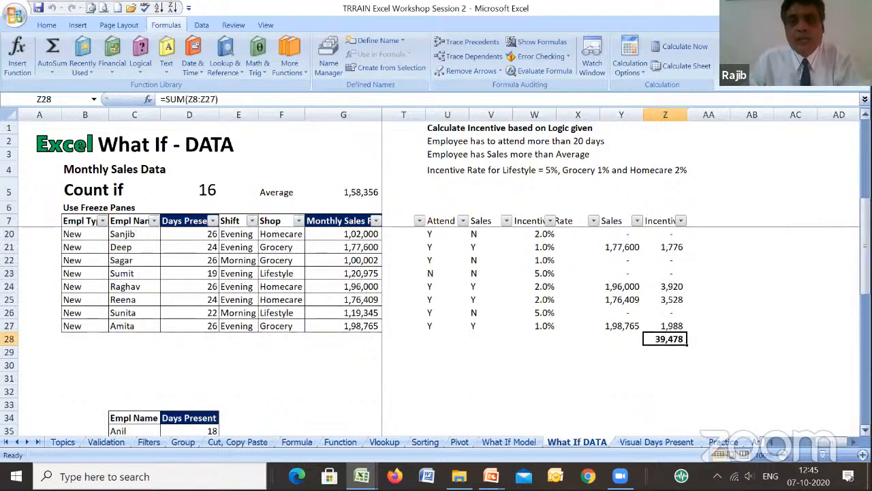
scroll(726, 191, "up", 4)
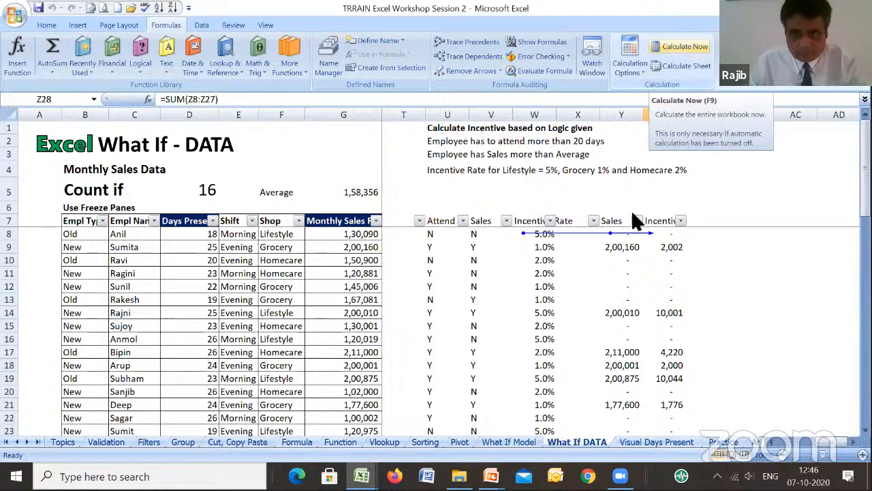
- Remove the precedent tracing arrows from the incentive calculation
left_click(611, 193)
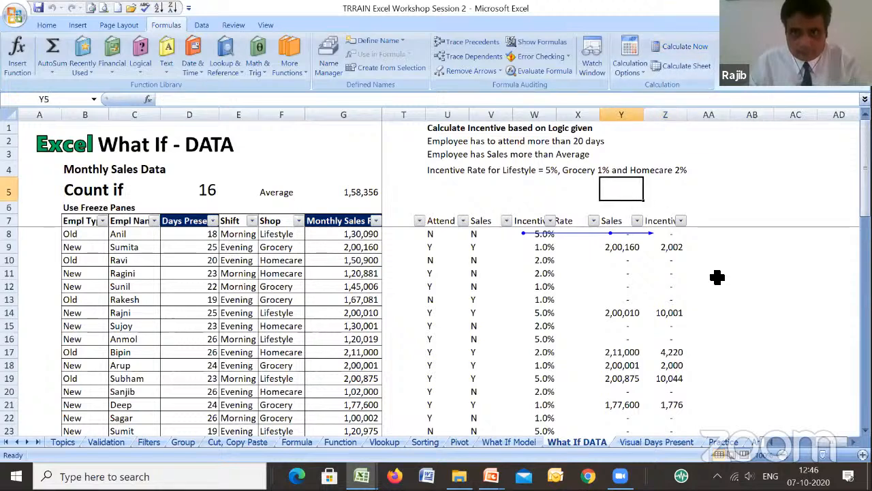
left_click(791, 444)
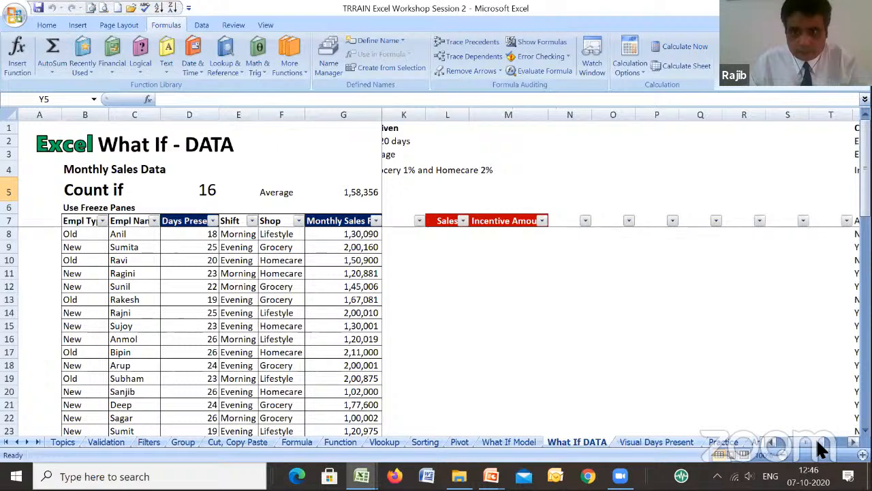
left_click_drag(818, 443, 837, 445)
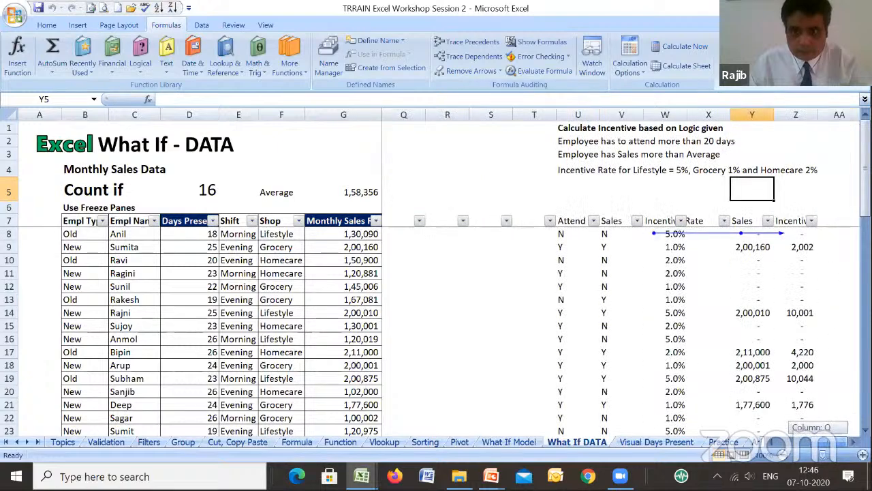
left_click(854, 442)
left_click(853, 443)
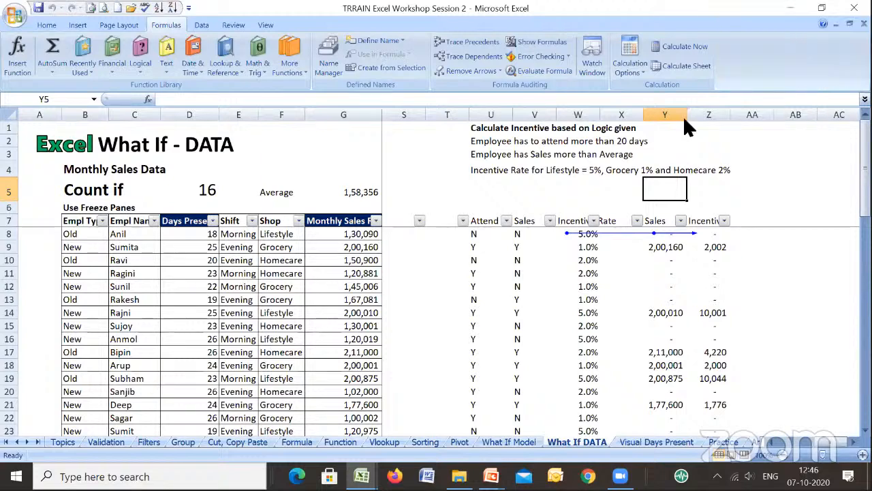
left_click(469, 71)
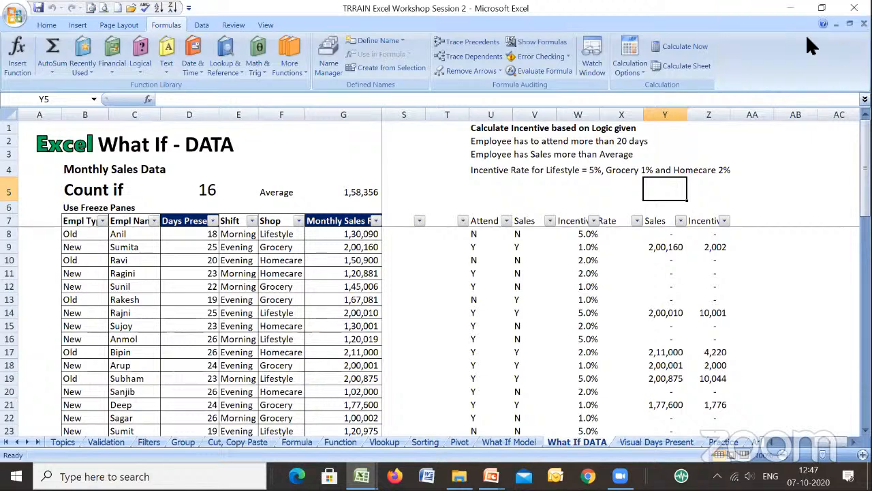
- Open the What If Model sheet and review the product performance table from its heading down
left_click(518, 438)
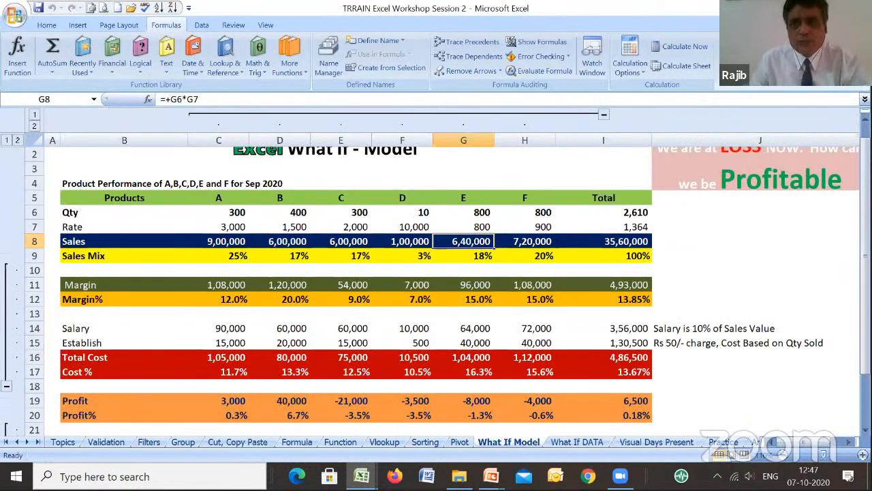
scroll(436, 273, "up", 1)
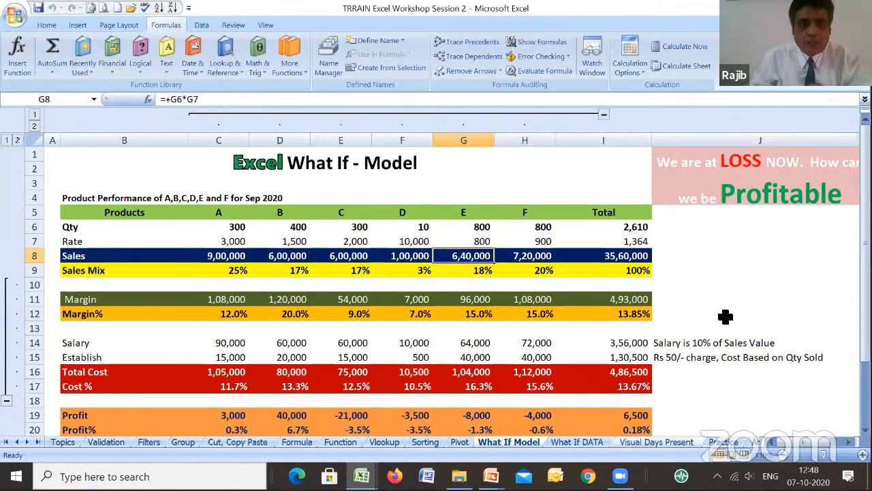
- Enlarge the Days Present chart on the Visual Days Present sheet so that it extends to about column N
left_click(657, 442)
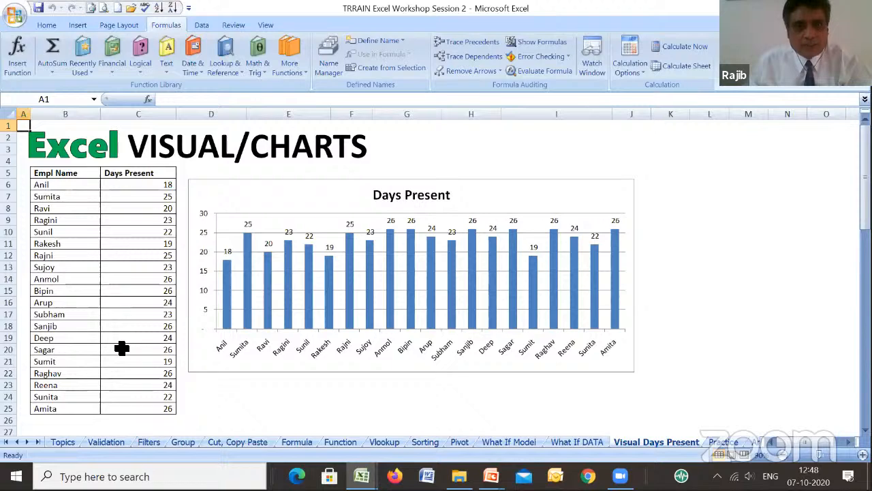
left_click(638, 371)
left_click_drag(638, 370, 775, 389)
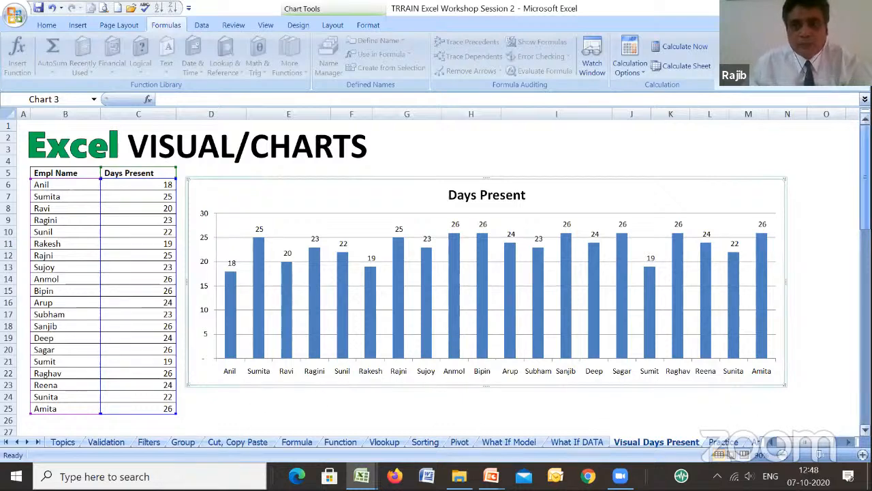
- Examine the Monthly Sales Rs line chart and the Incentive Amount pie chart further down the sheet
left_click_drag(865, 193, 865, 291)
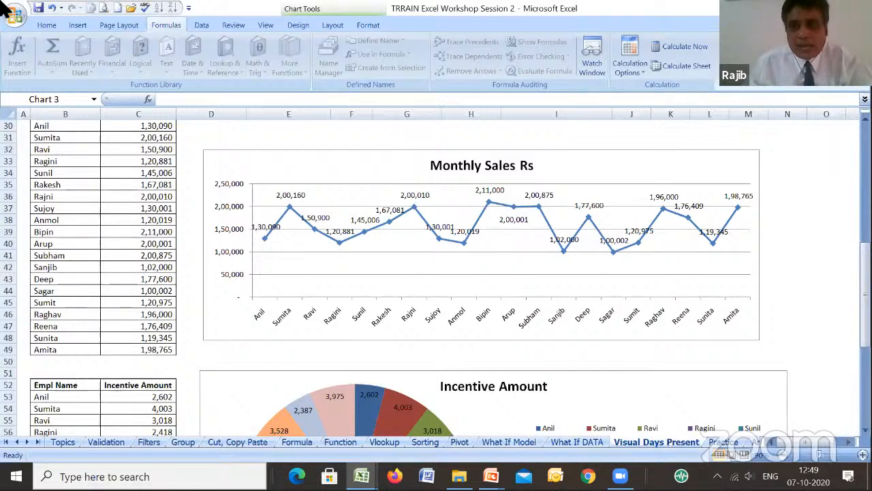
left_click_drag(866, 276, 865, 348)
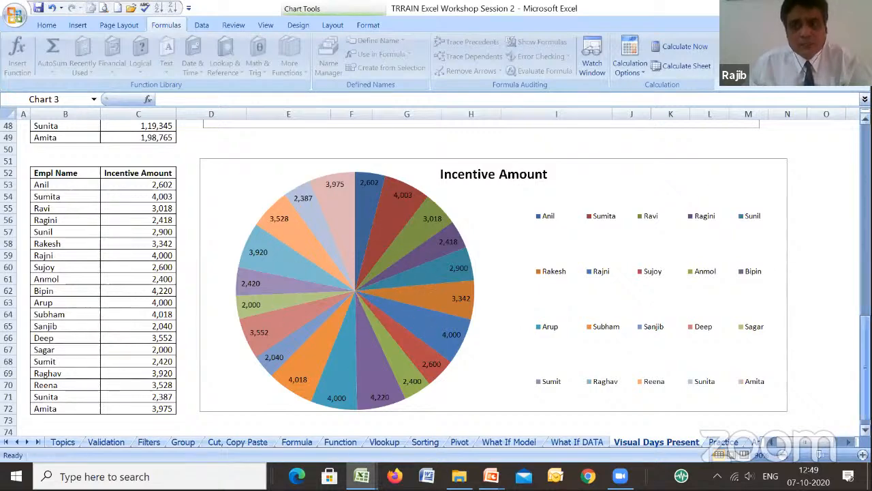
- Insert a second 2-D clustered column chart from the Empl Name and Days Present data in B5:C25
left_click_drag(866, 338, 866, 146)
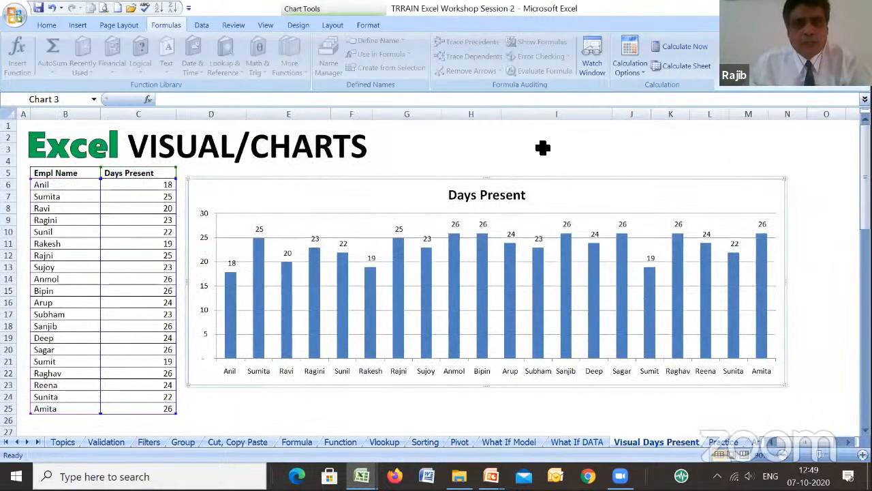
left_click(503, 149)
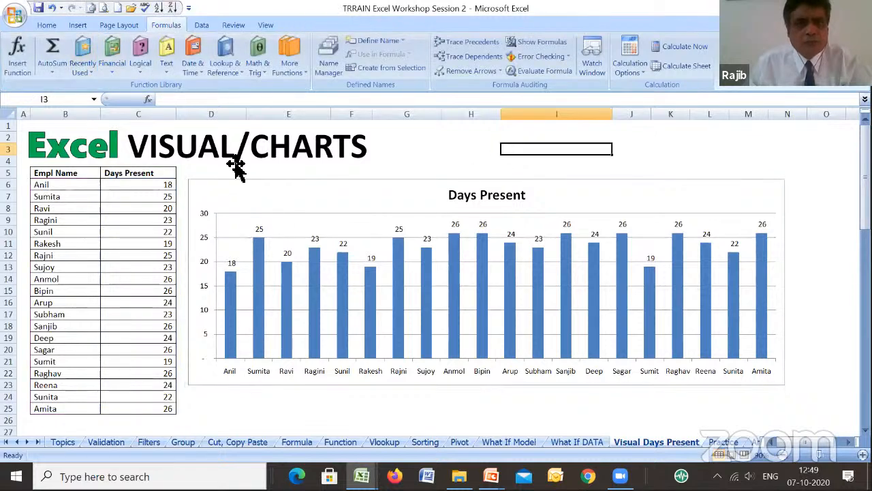
left_click(271, 199)
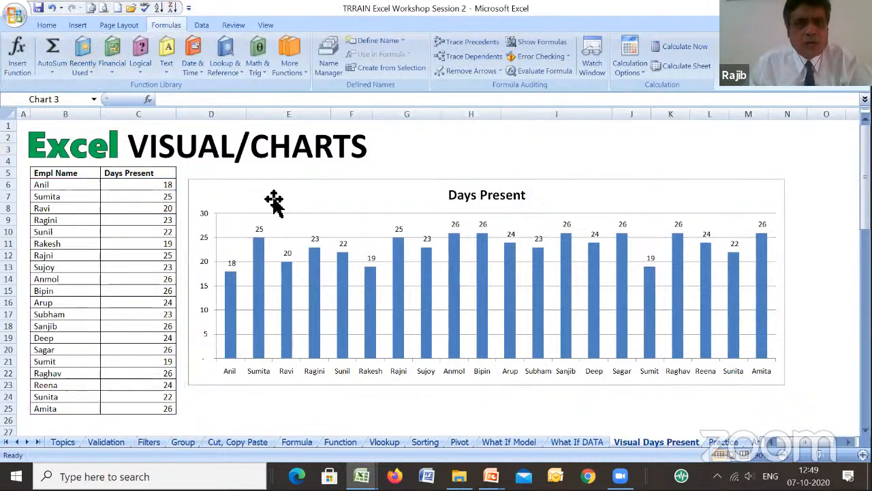
left_click(56, 20)
left_click(73, 22)
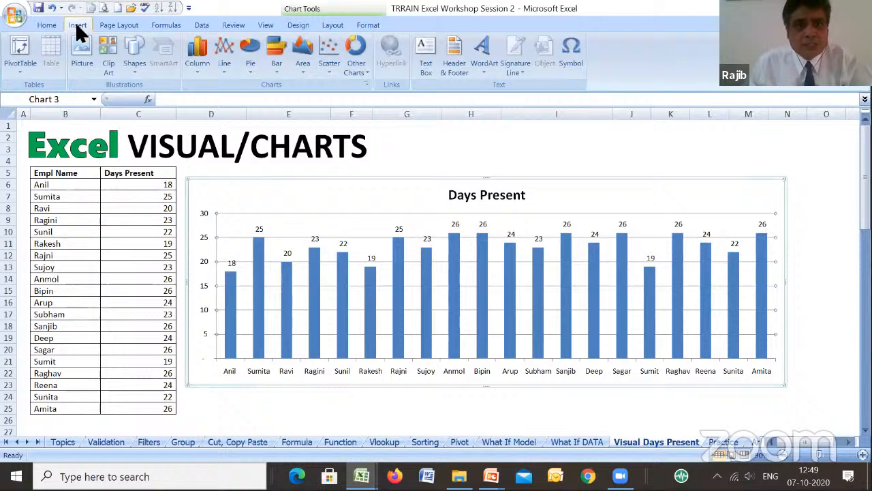
left_click(574, 139)
left_click_drag(62, 177, 130, 409)
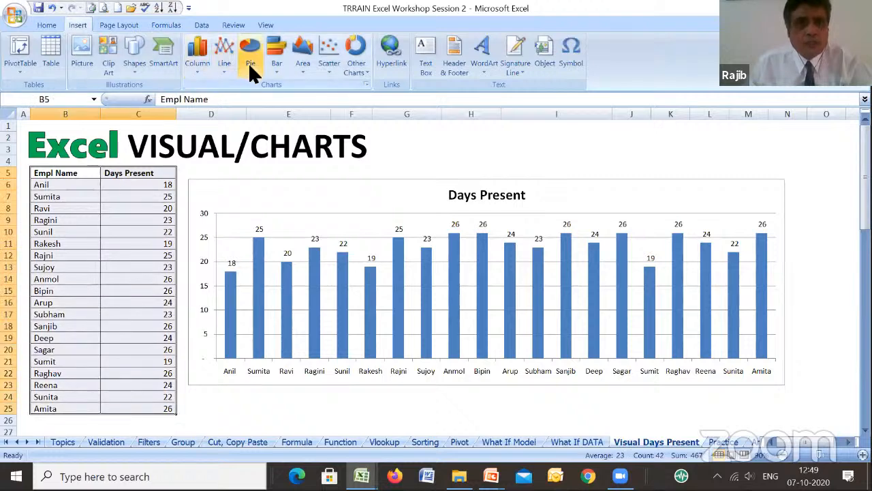
left_click(198, 68)
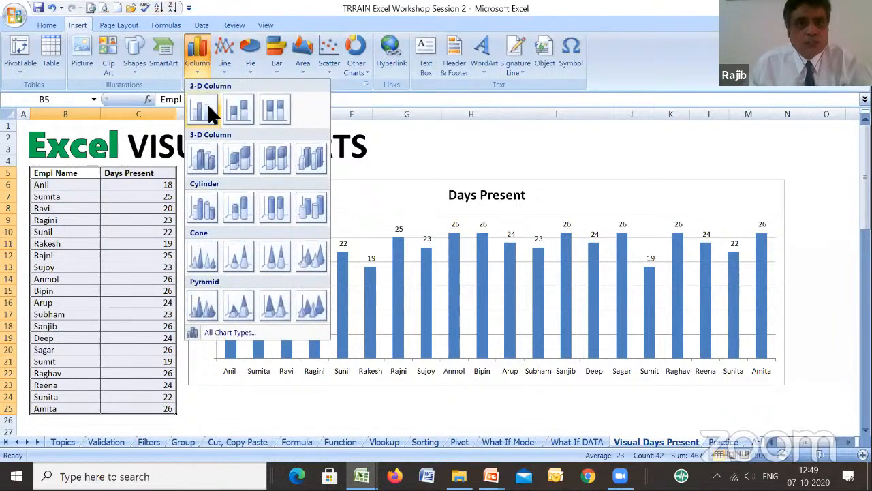
left_click(209, 109)
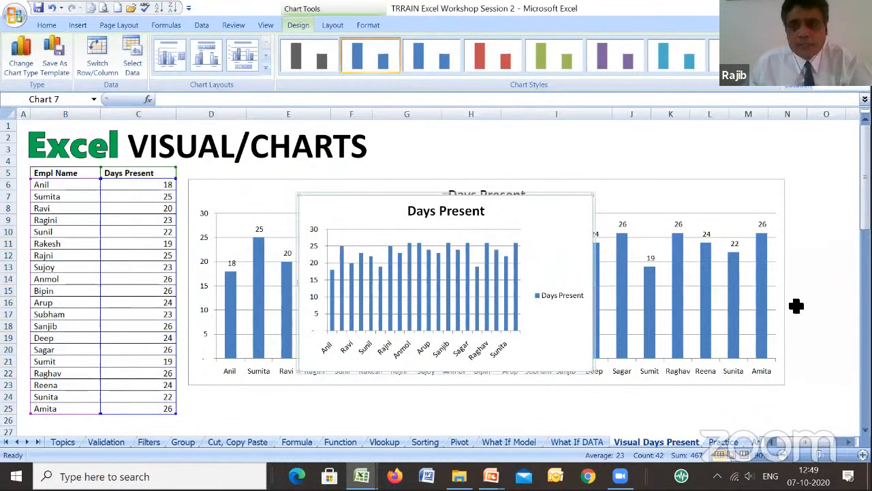
- Move the new Days Present chart to about columns I to O, over the original chart, and delete it
left_click(472, 255)
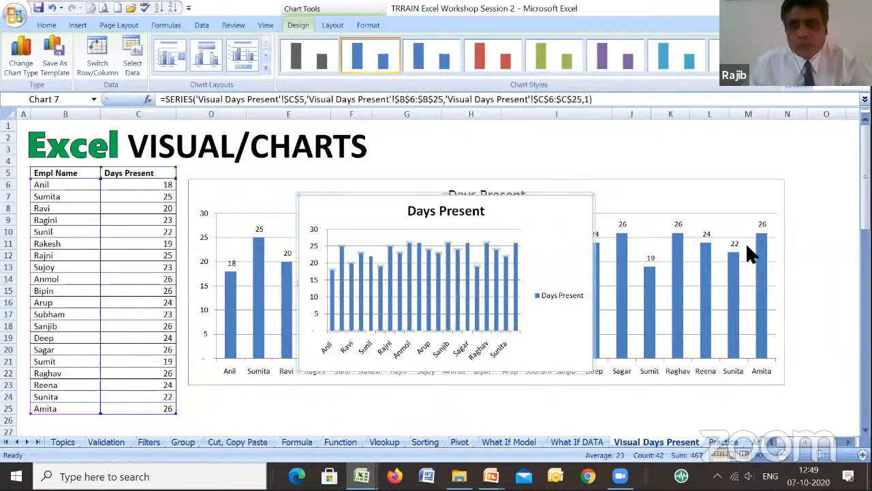
left_click(817, 442)
left_click(505, 323)
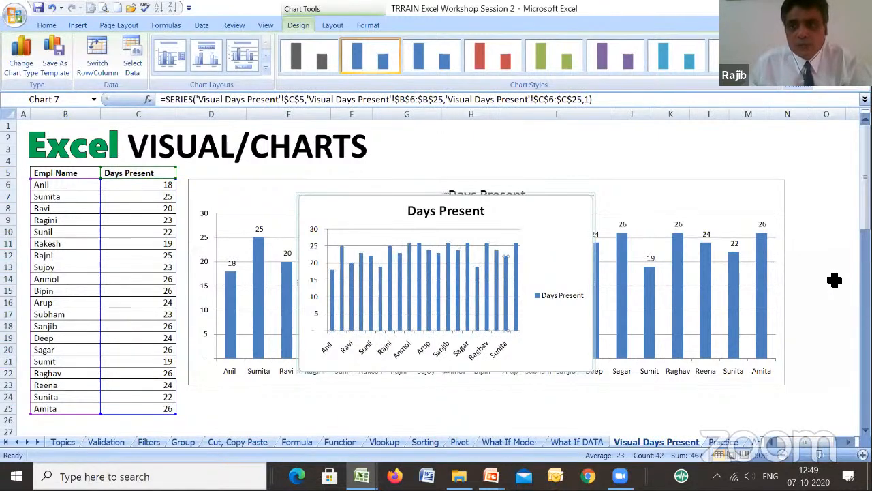
left_click_drag(541, 208, 833, 188)
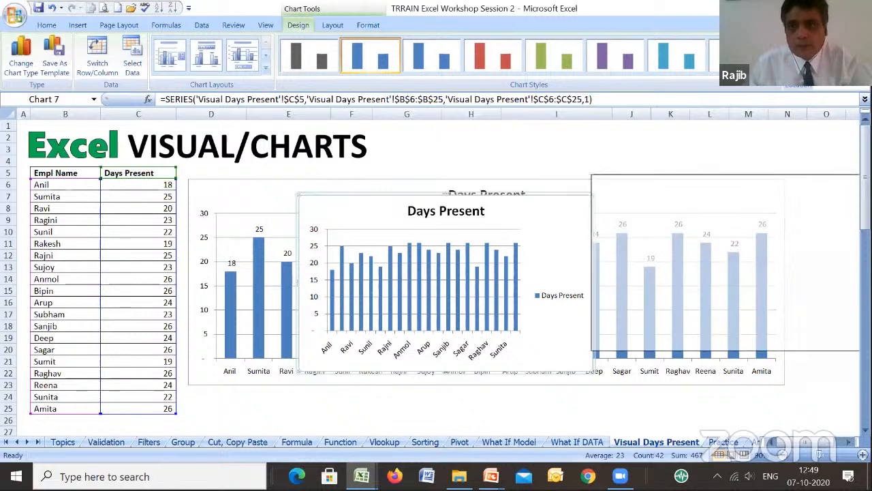
left_click_drag(818, 441, 789, 441)
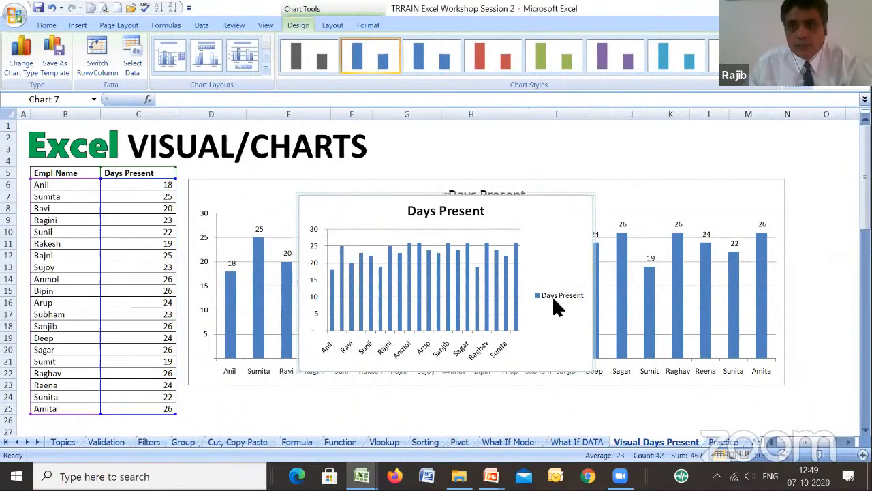
left_click(508, 197)
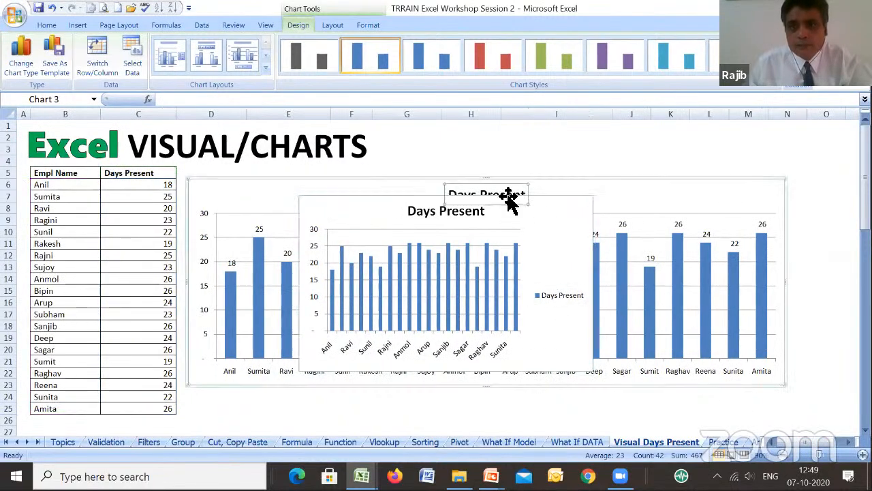
left_click_drag(560, 199, 803, 152)
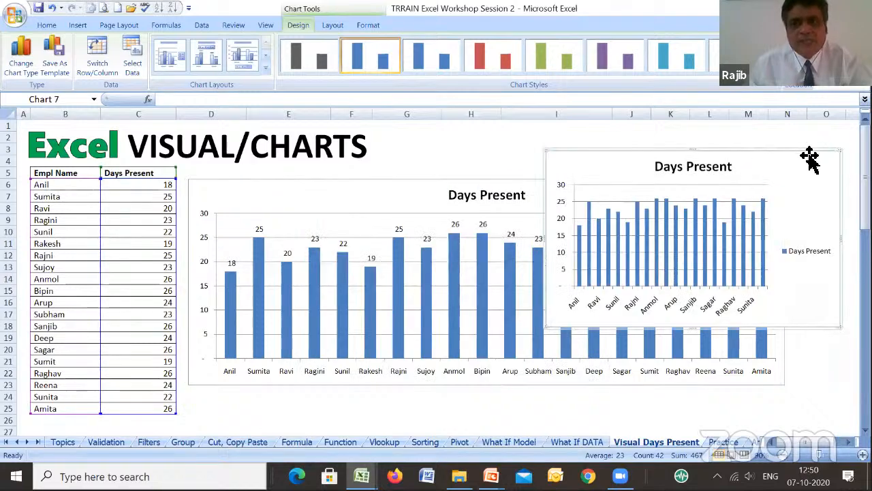
key("Delete")
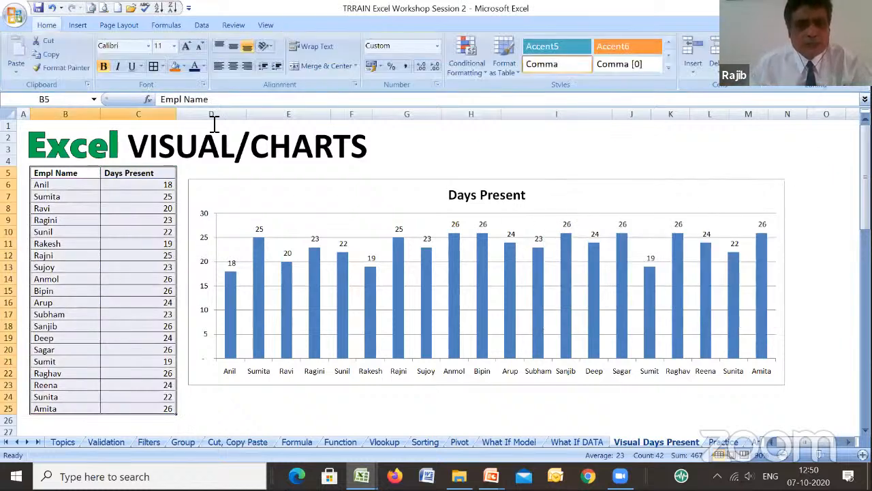
- Examine the line chart types and the design, layout and format options for the original Days Present chart
left_click(78, 24)
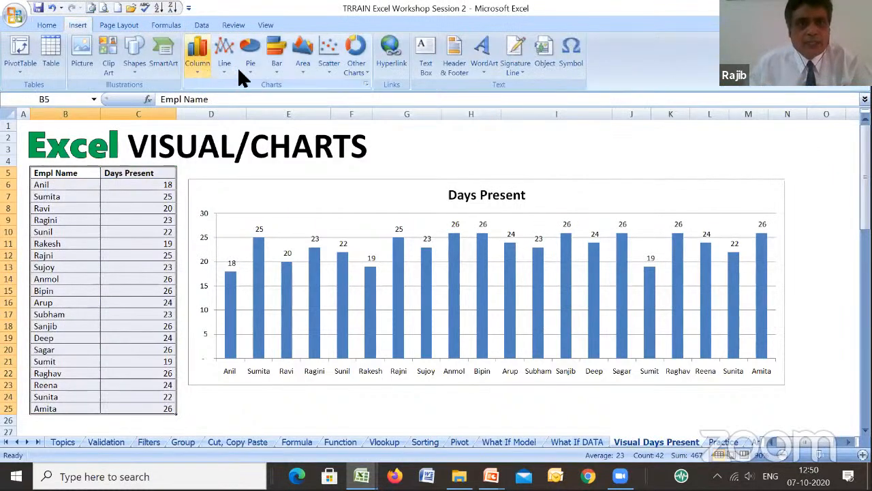
left_click(263, 199)
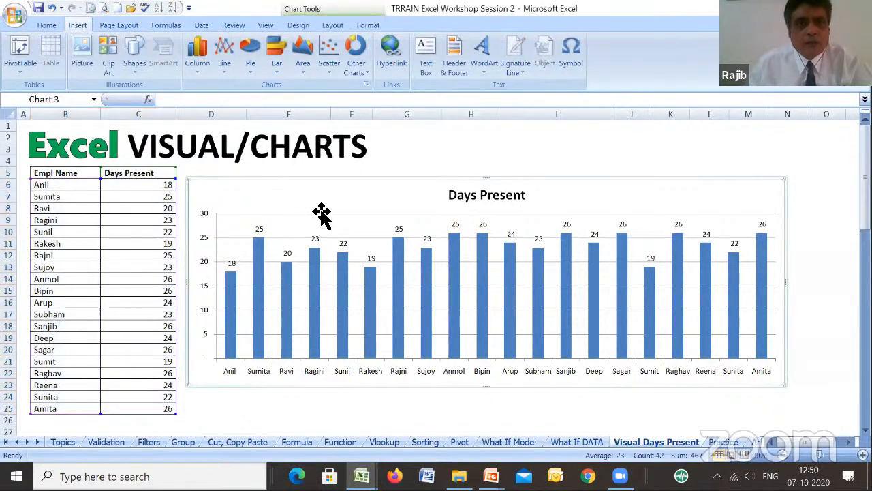
left_click(223, 67)
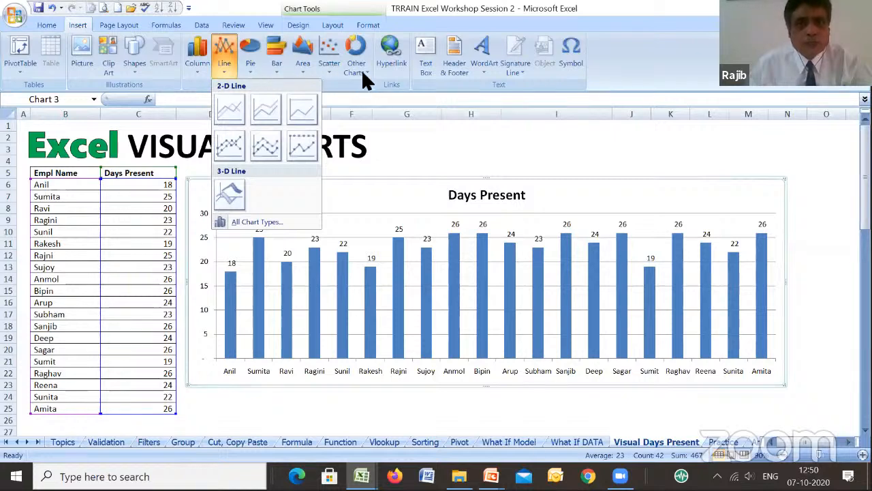
left_click(388, 194)
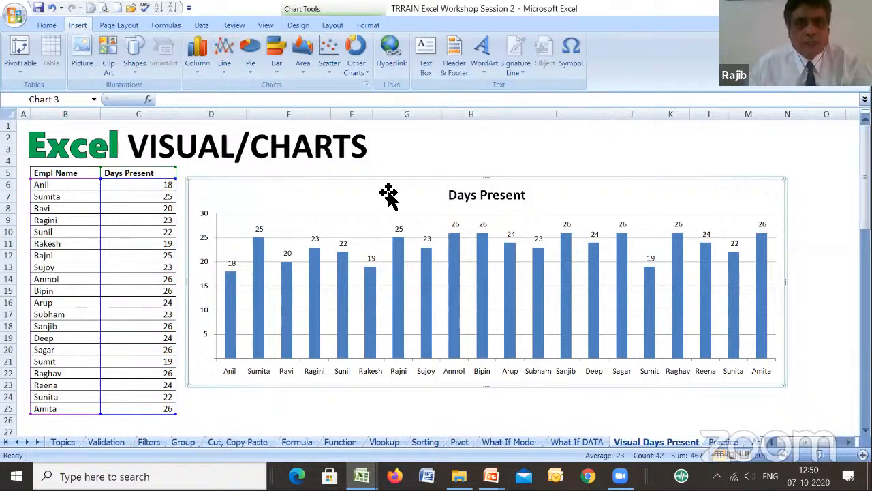
left_click(303, 25)
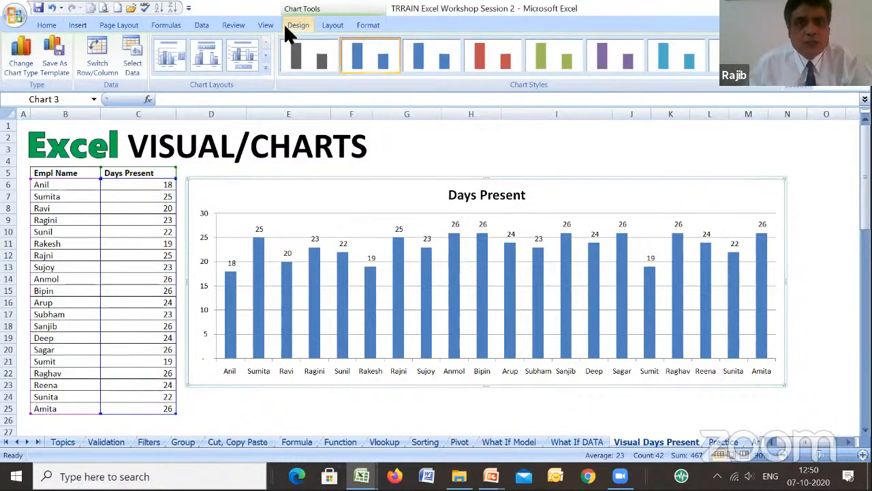
left_click(330, 29)
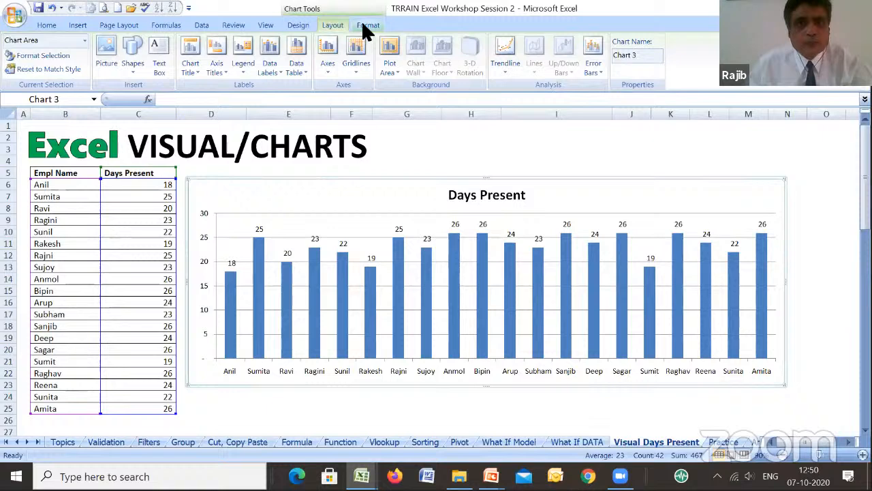
left_click(367, 28)
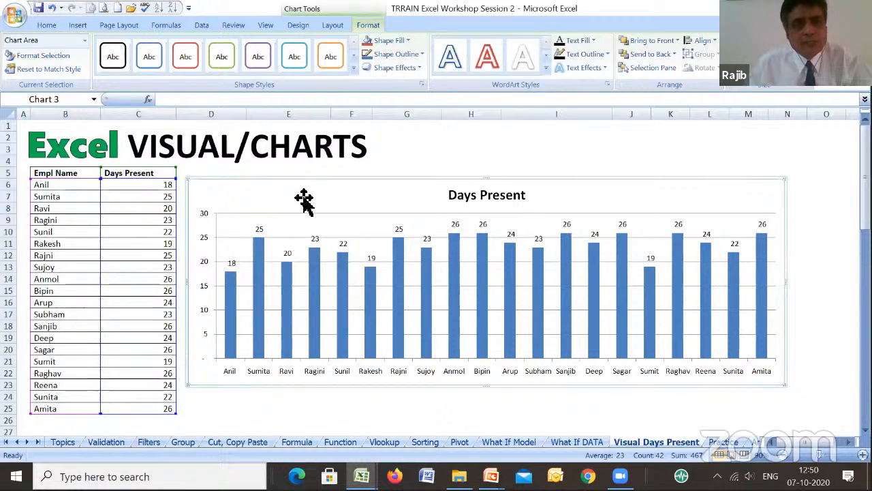
left_click(430, 151)
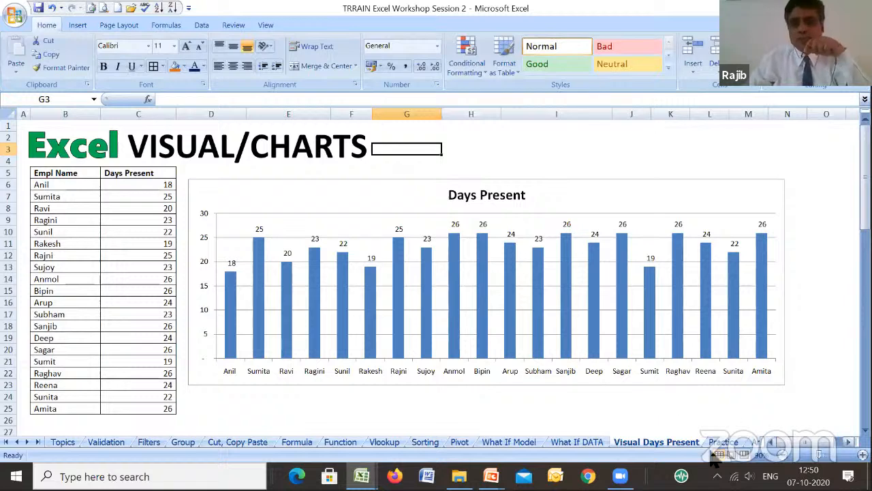
- Open the Practice sheet and review its employee and sales columns across to Per Day Sales in column H
left_click(722, 442)
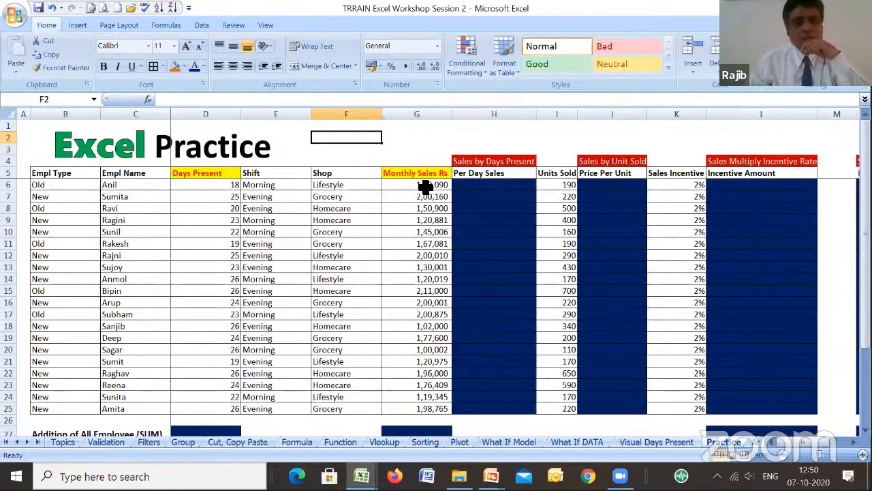
left_click(445, 139)
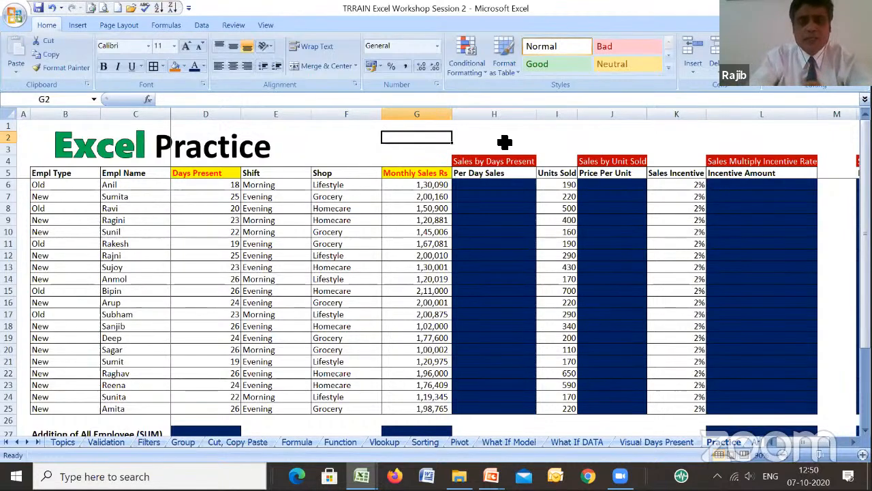
key("Left")
key("Home")
key("Right")
key("Right")
key("Right")
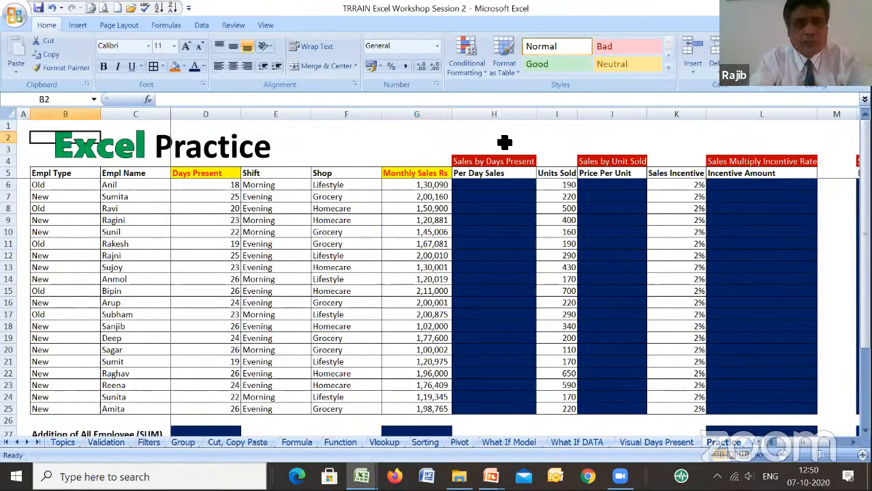
key("Right")
key("Right")
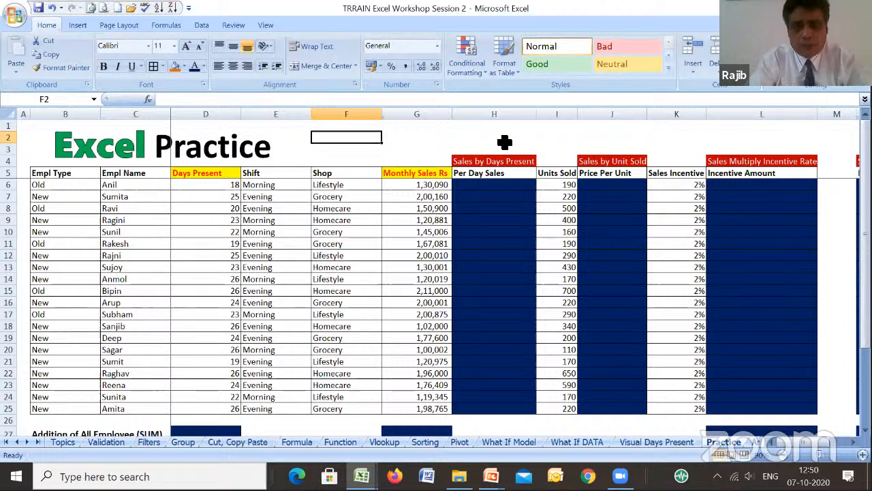
key("Up")
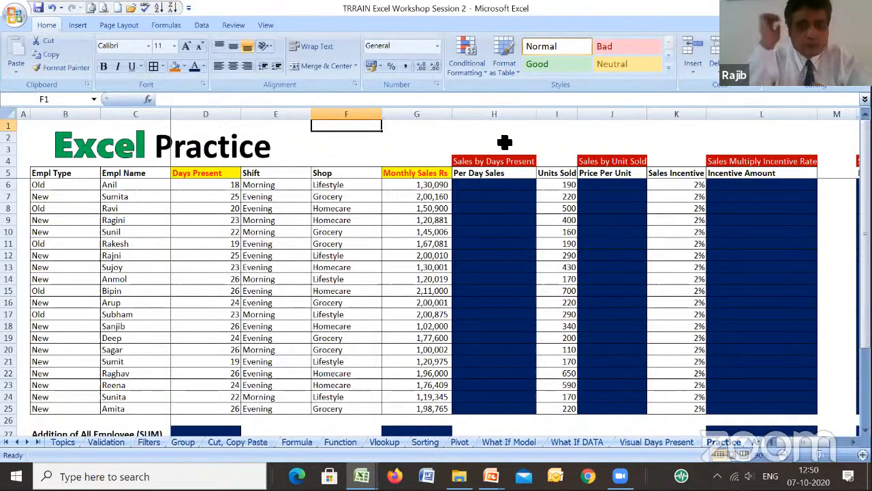
key("Left")
key("Home")
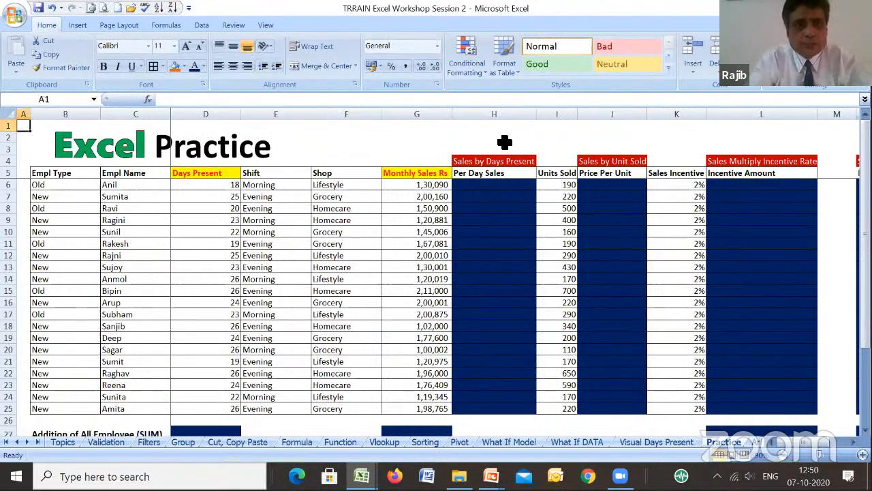
key("Right")
key("Right")
key("Right")
key("Right")
key("Right")
key("Right")
key("Right")
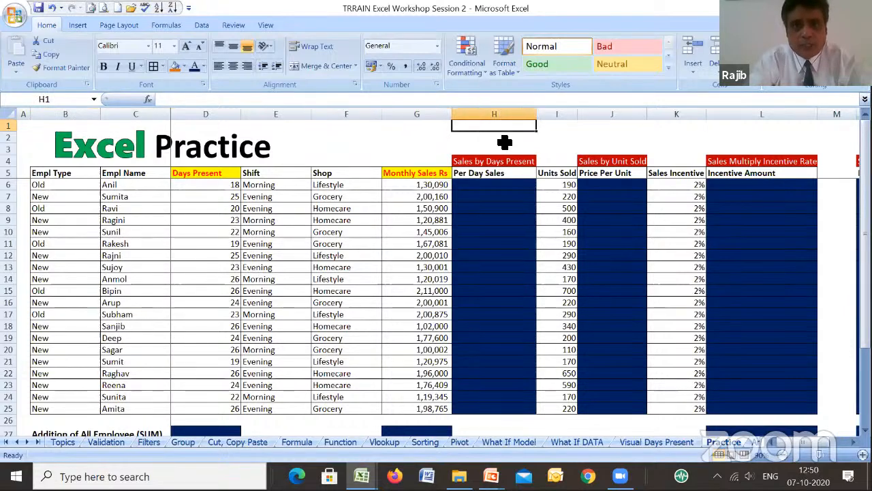
- Review the blank Per Day Sales column down to the summary rows and back to its headings, ending on cell H6
key("Down")
key("Down")
key("Down")
key("Down")
key("Down")
key("Down")
key("Down")
key("Down")
key("Down")
key("Down")
key("Down")
key("Down")
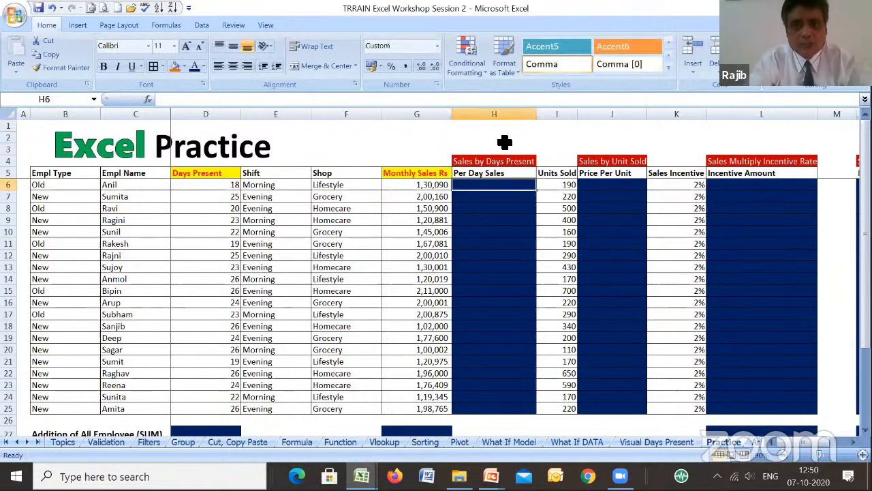
key("Down")
key("Down")
key("Down")
key("Down")
key("Down")
key("Down")
key("Down")
key("Down")
key("Down")
key("Down")
key("Down")
key("Down")
key("Down")
key("Down")
key("Down")
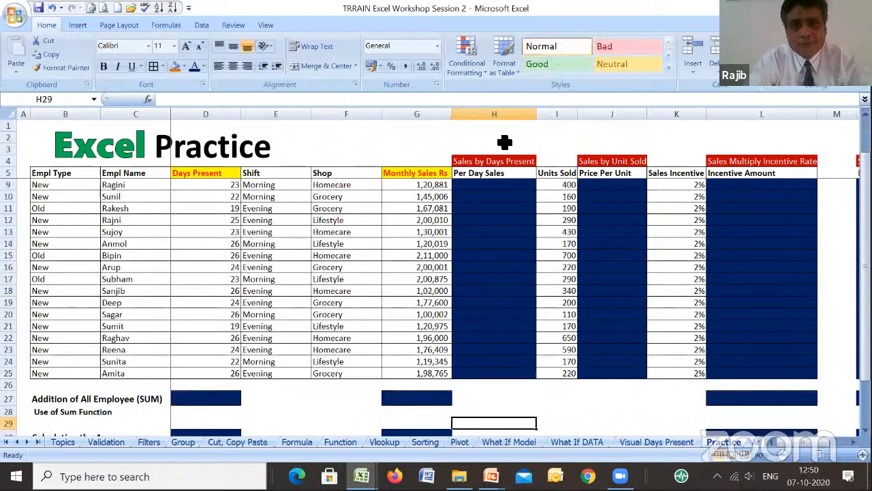
key("Up")
key("Up")
key("Up")
key("Up")
key("Up")
key("Up")
key("Up")
key("Up")
key("Up")
key("Up")
key("Up")
key("Up")
key("Up")
key("Up")
key("Up")
key("Up")
key("Up")
key("Up")
key("Up")
key("Up")
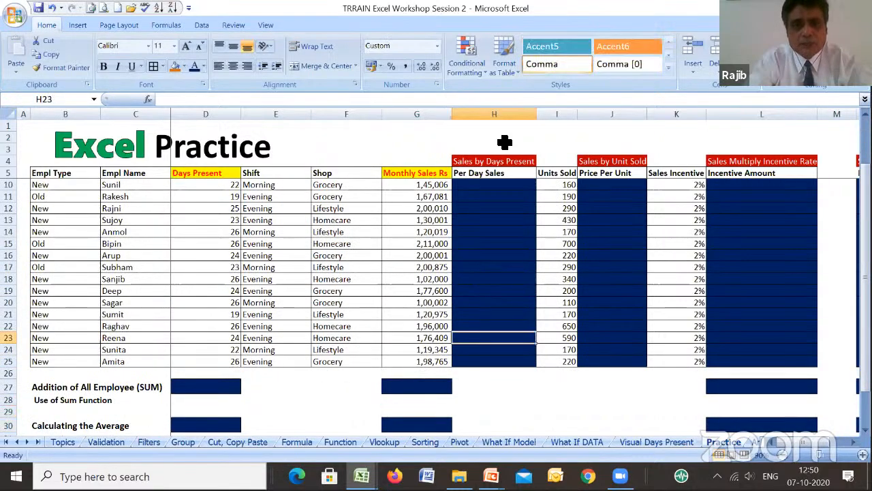
key("Down")
key("Down")
key("Down")
key("Down")
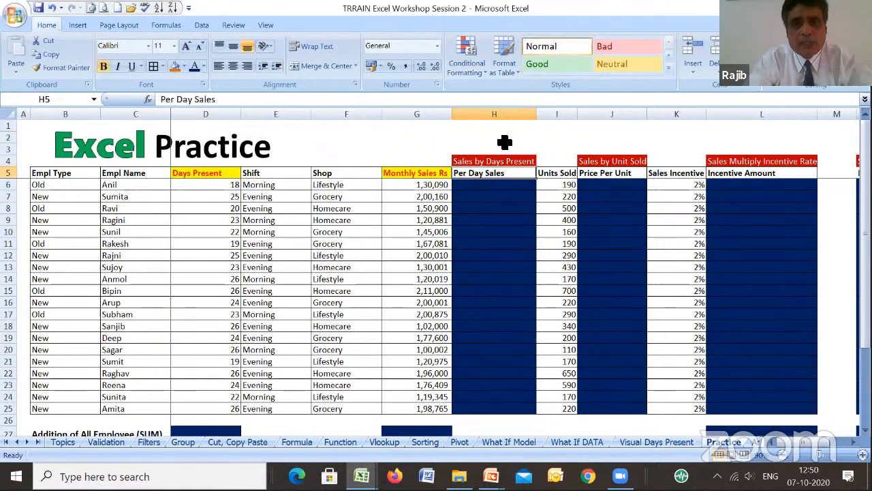
key("Up")
key("Up")
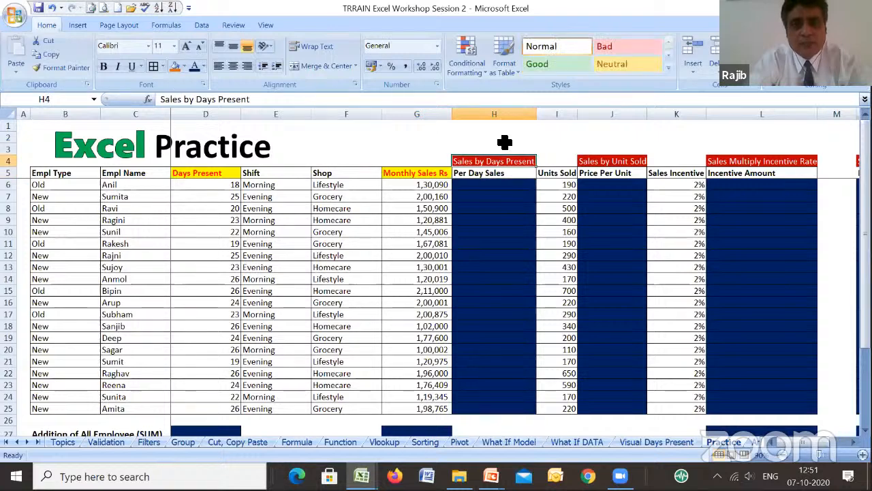
key("Down")
key("Down")
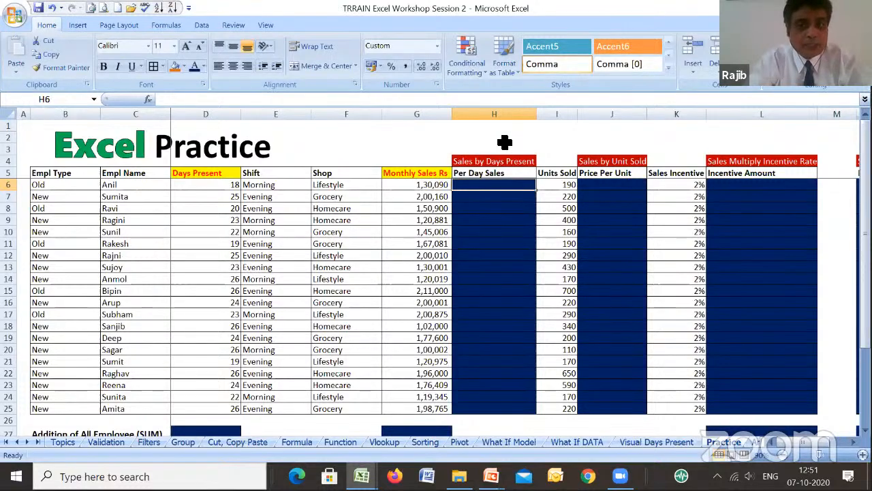
- Review the Units Sold, Price Per Unit and Sales Incentive columns across to Incentive Amount, ending on cell L6
key("Right")
key("Right")
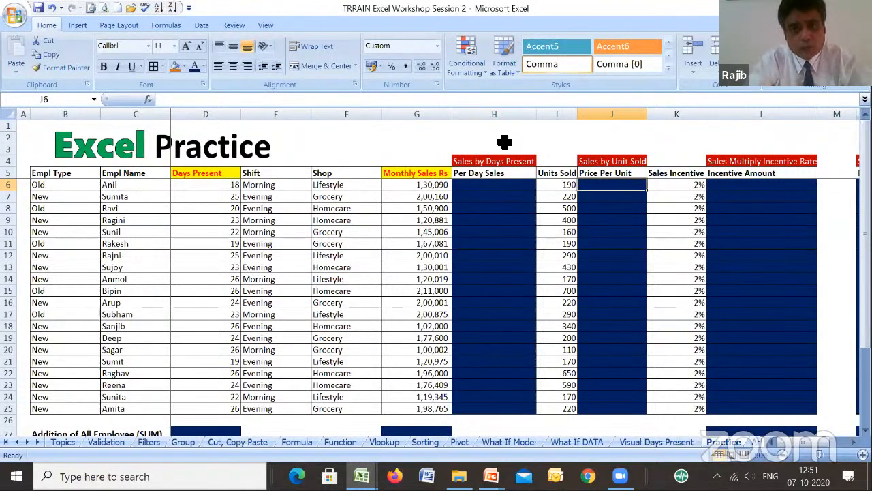
key("Left")
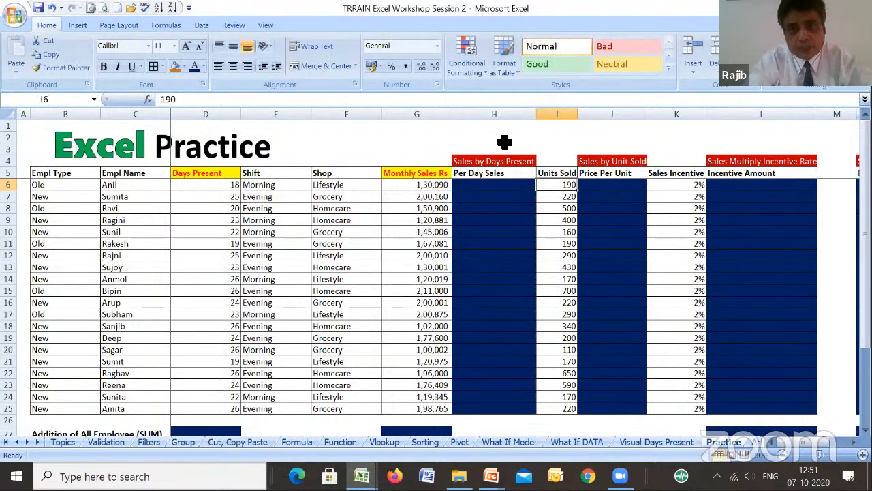
key("Right")
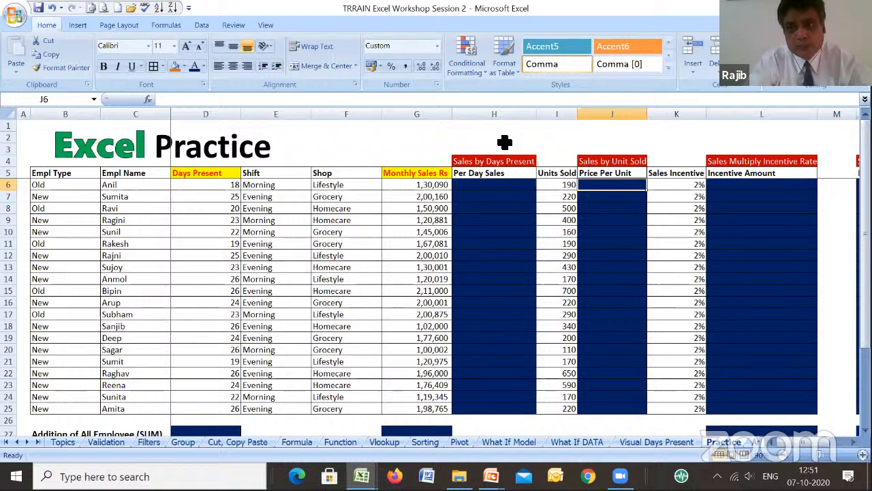
key("Right")
key("Right")
key("Left")
key("Right")
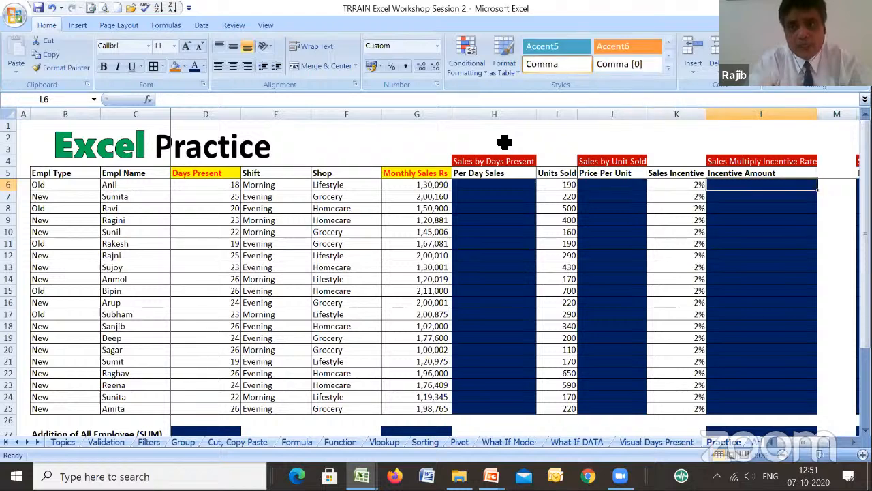
- Review the Incentive Amount column down to the summary rows and the Calculating the Average row, ending on cell D30
key("Down")
key("Down")
key("Down")
key("Down")
key("Down")
key("Down")
key("Down")
key("Down")
key("Down")
key("Down")
key("Down")
key("Down")
key("Down")
key("Down")
key("Down")
key("Down")
key("Down")
key("Down")
key("Down")
key("Down")
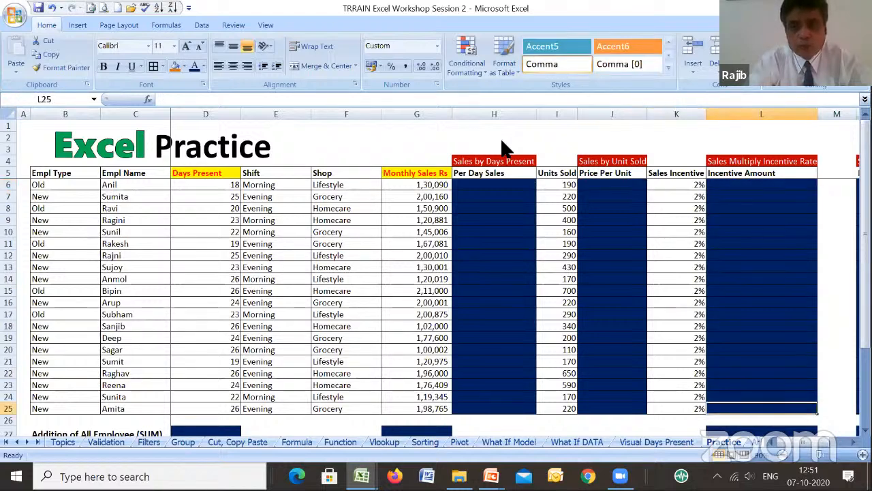
key("Down")
key("Down")
key("Down")
key("Down")
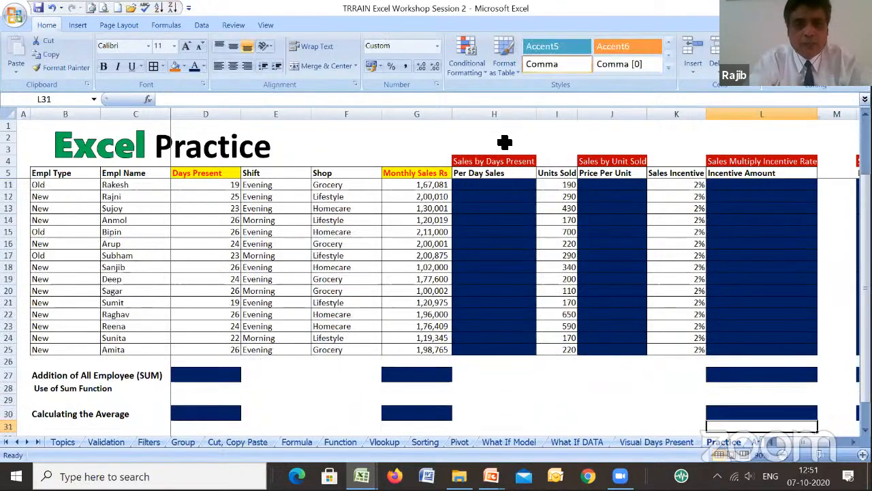
key("Up")
key("Left")
key("Left")
key("Left")
key("Left")
key("Left")
key("Left")
key("Left")
key("Left")
key("Left")
key("Left")
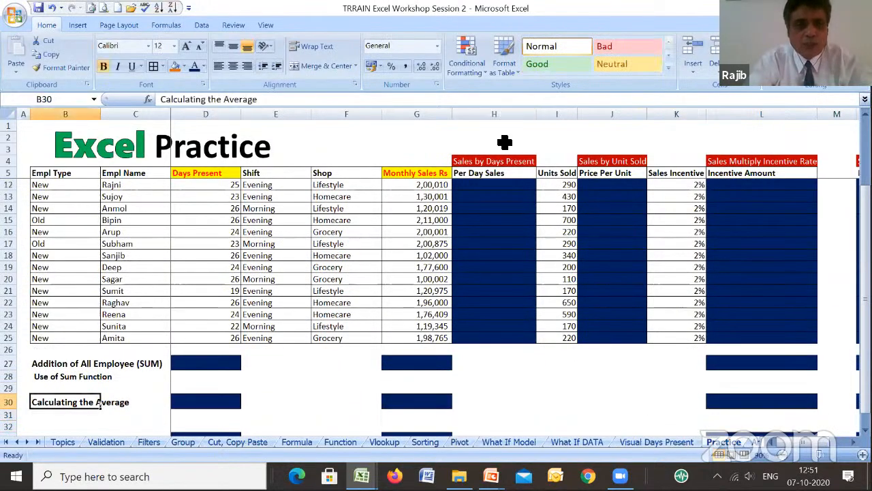
key("Right")
key("Right")
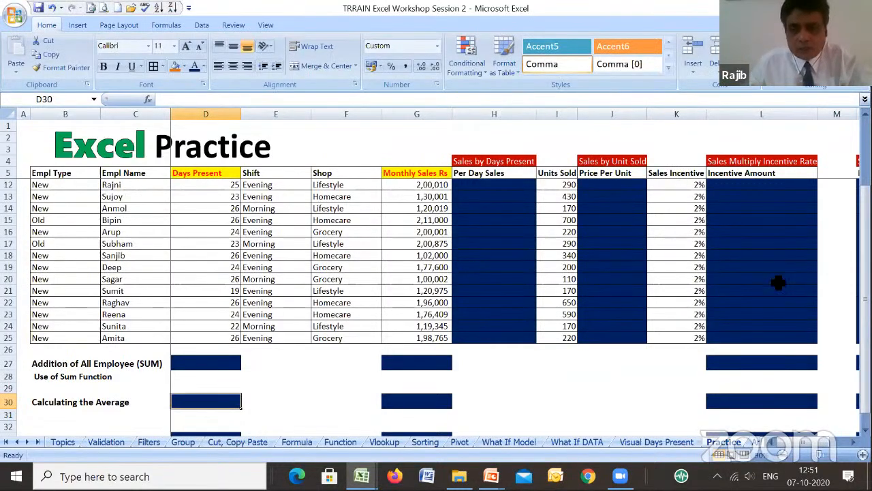
- Open the Answer Given sheet to show the completed exercises and check its sheet options for protection
left_click_drag(765, 442, 811, 442)
left_click(761, 442)
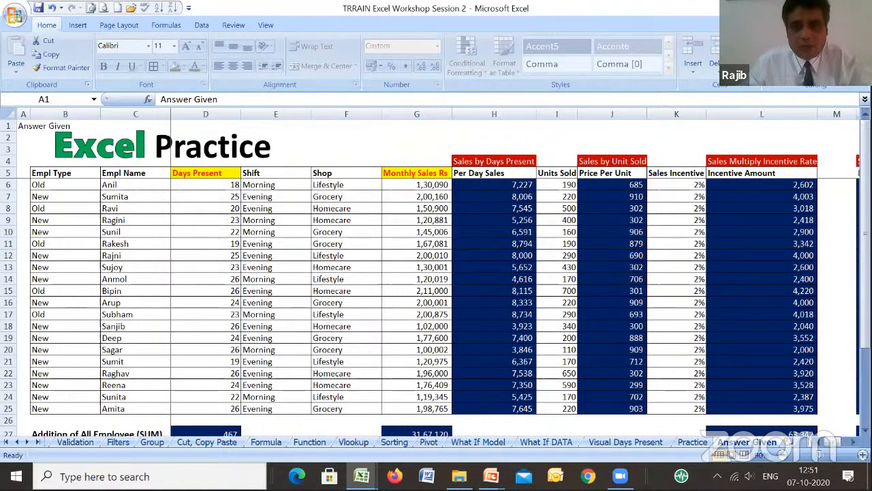
right_click(745, 442)
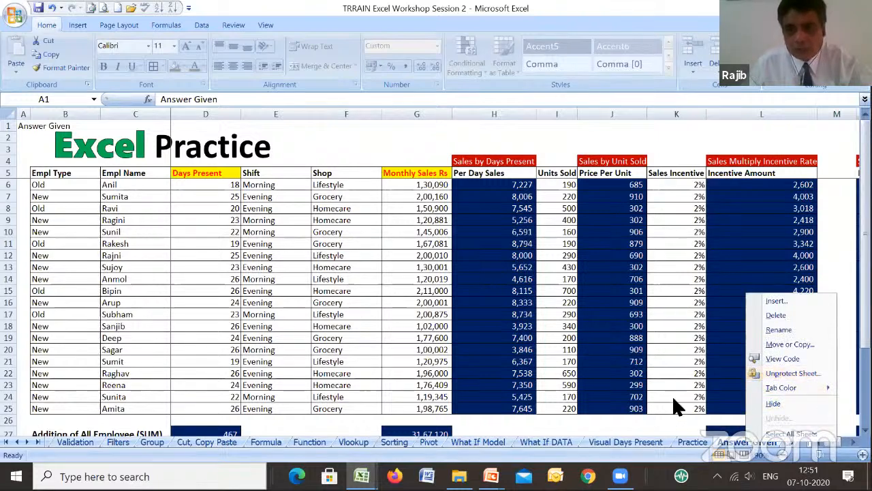
key("Escape")
- Return to the Visual Days Present sheet and bring up its sheet options
left_click(627, 442)
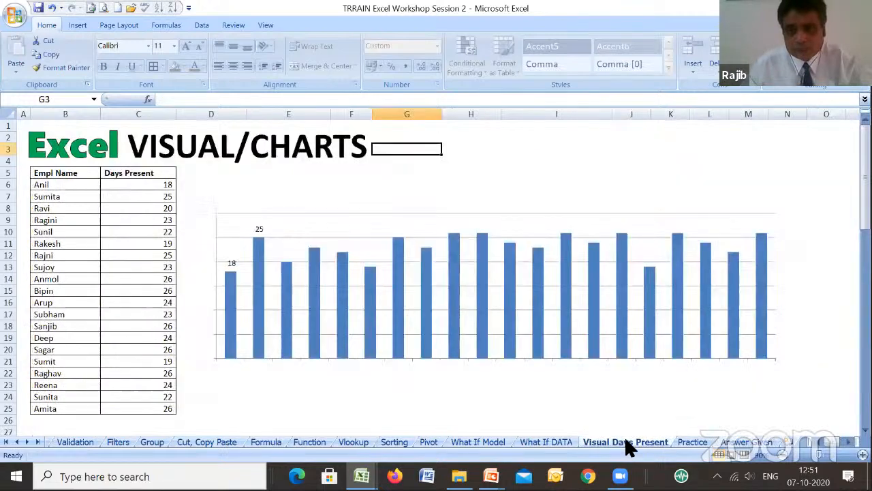
right_click(627, 444)
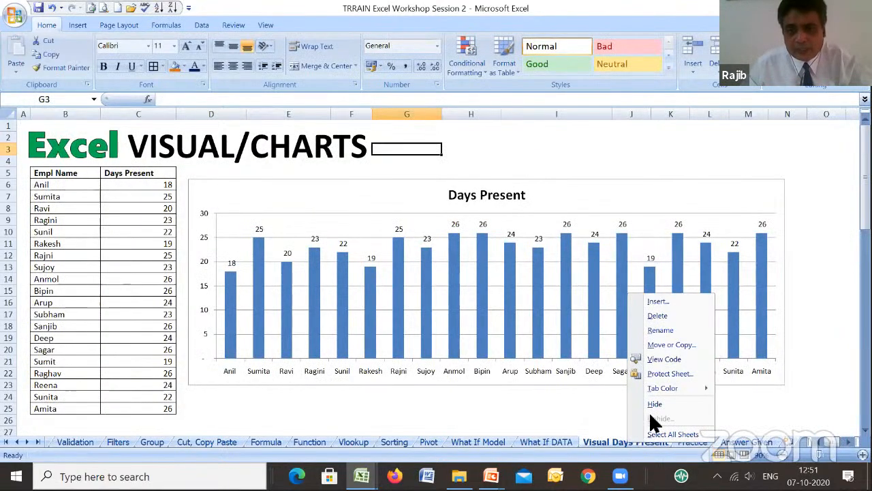
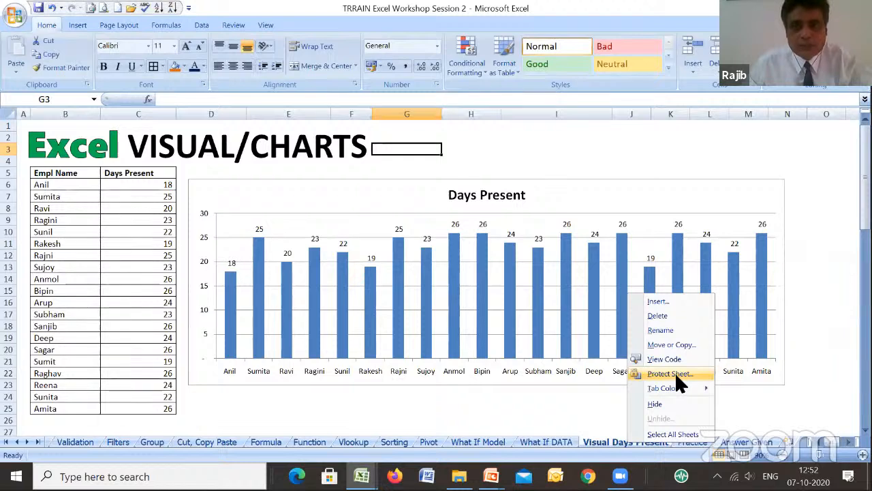
- Start protecting the Visual Days Present sheet and disallow all user actions, including selecting locked and unlocked cells and formatting cells, columns and rows
left_click(674, 372)
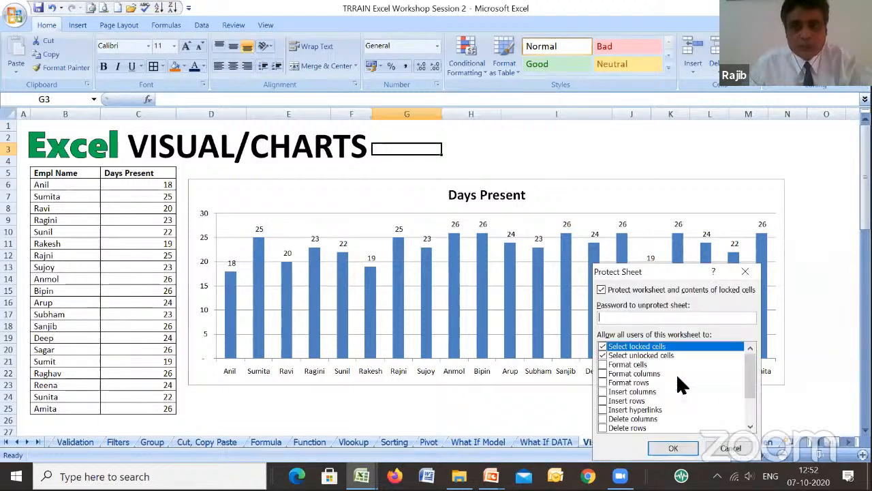
left_click(603, 364)
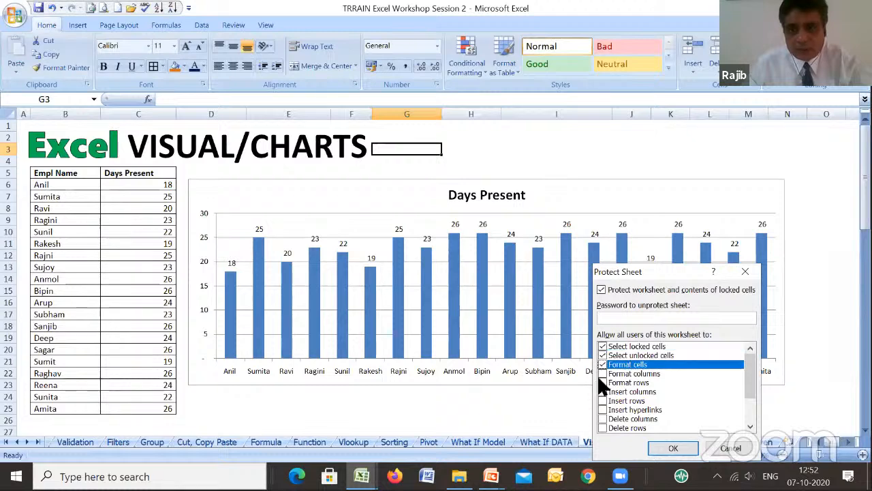
left_click(603, 373)
left_click(603, 383)
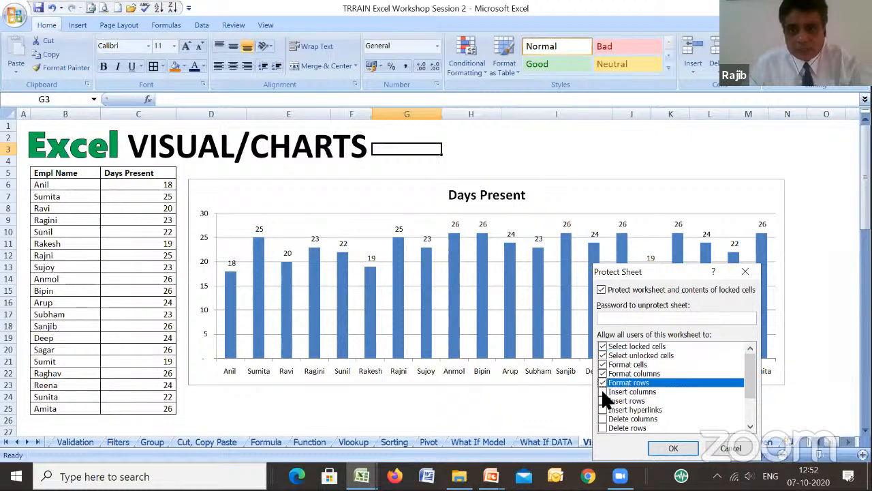
left_click(602, 346)
left_click(603, 355)
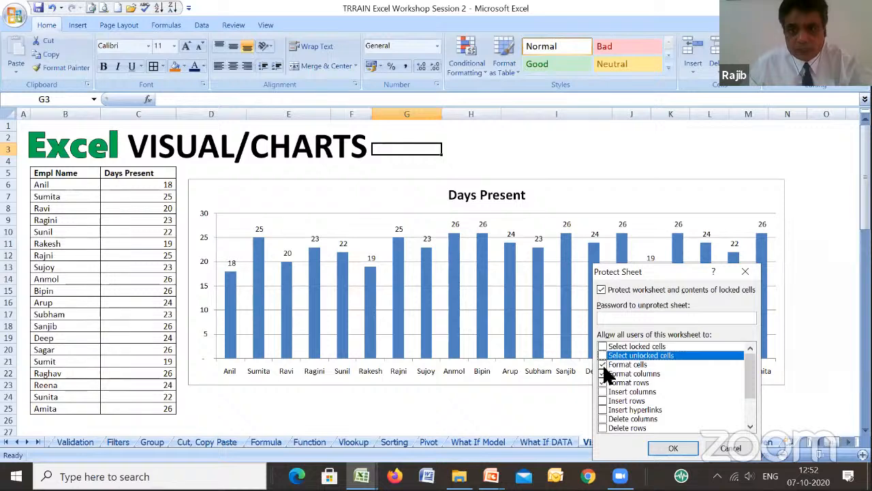
left_click(602, 364)
left_click(603, 373)
left_click(603, 383)
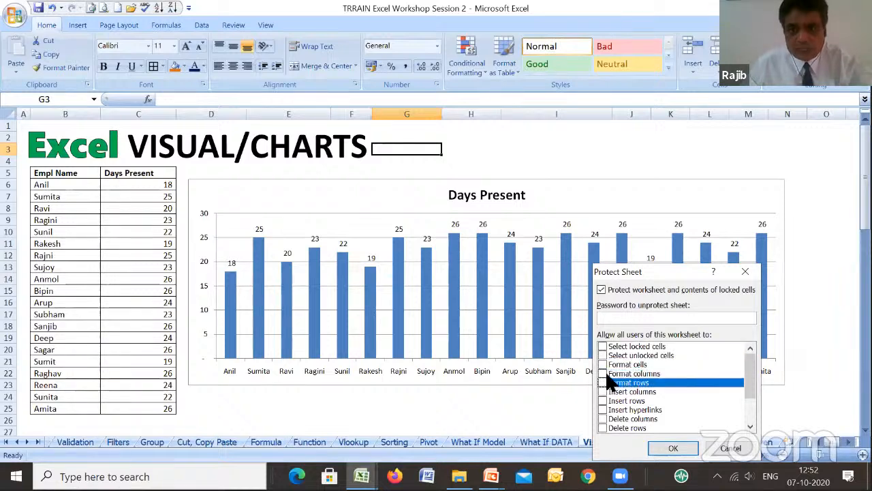
- Enter the password to unprotect the sheet, re-enter it for confirmation, and apply the protection
left_click(628, 317)
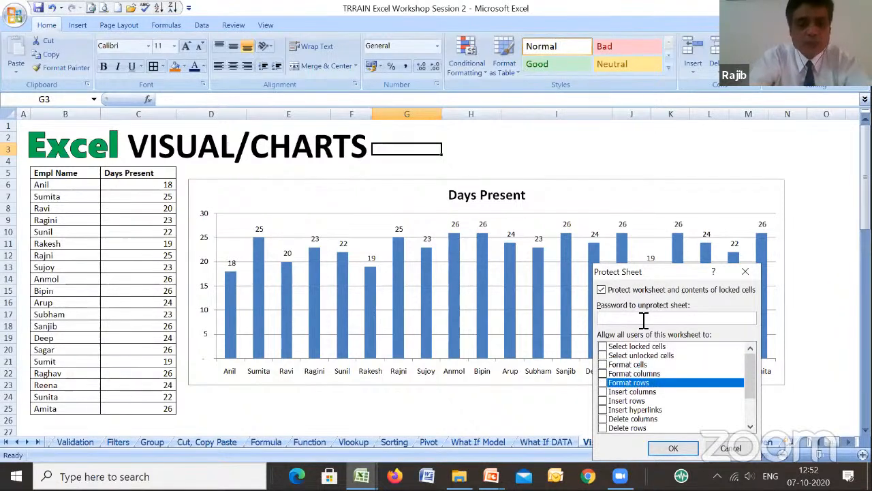
type("•••")
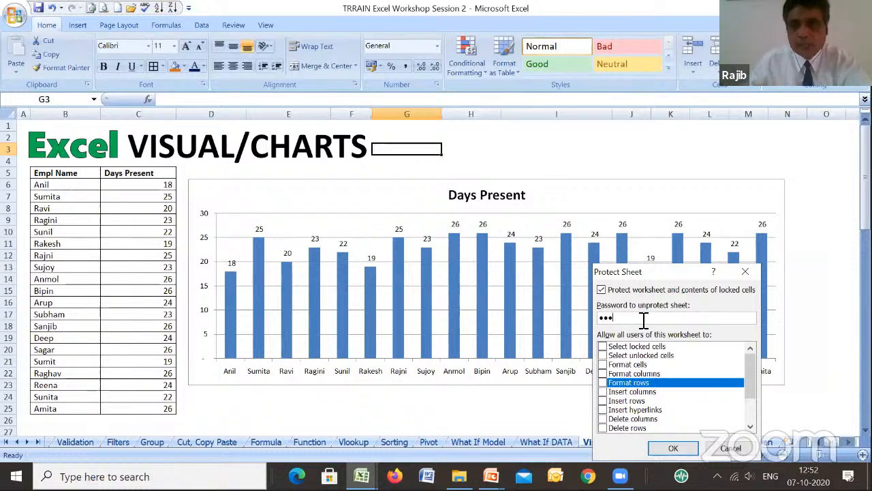
left_click(668, 448)
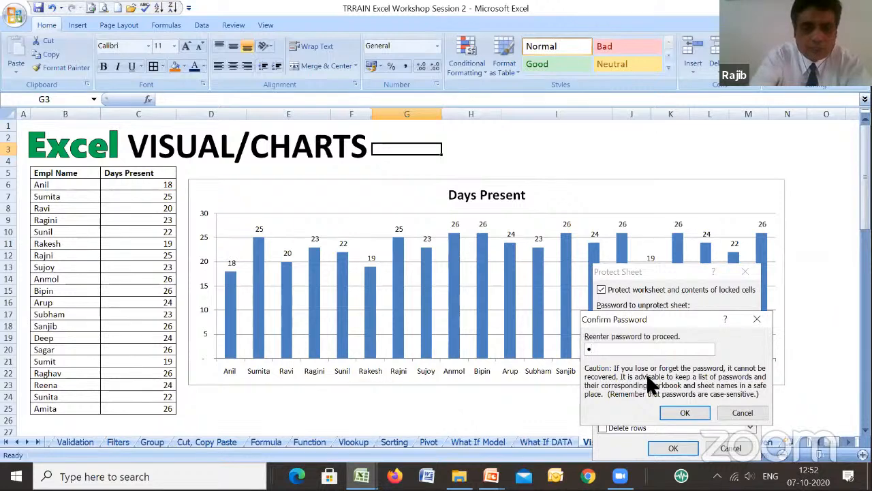
type("123")
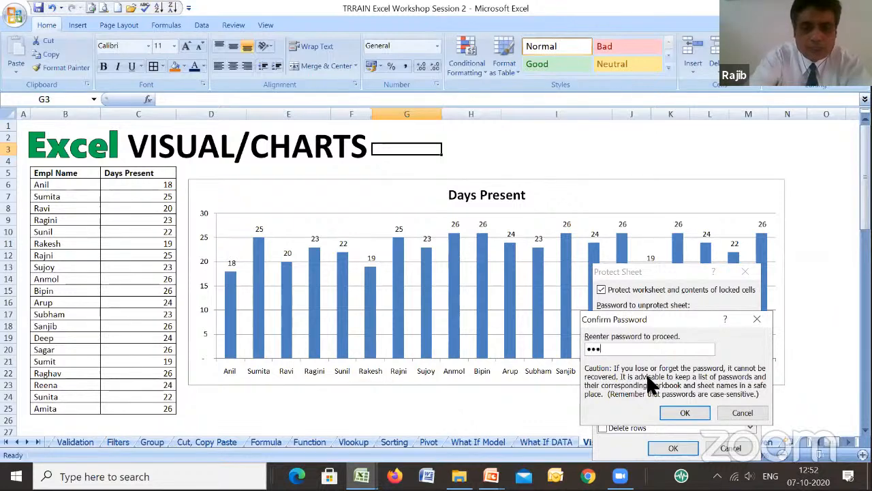
left_click(676, 411)
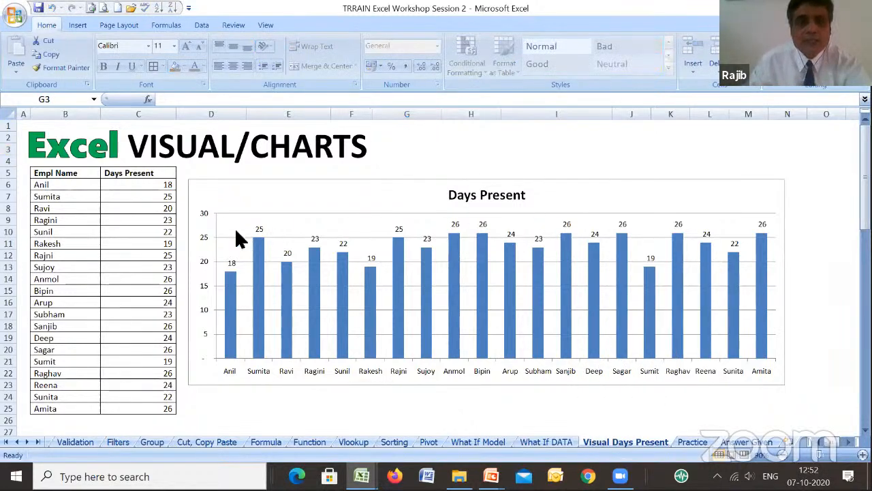
- Try to edit values in the Days Present column of the protected sheet, dismissing each alert
double_click(152, 236)
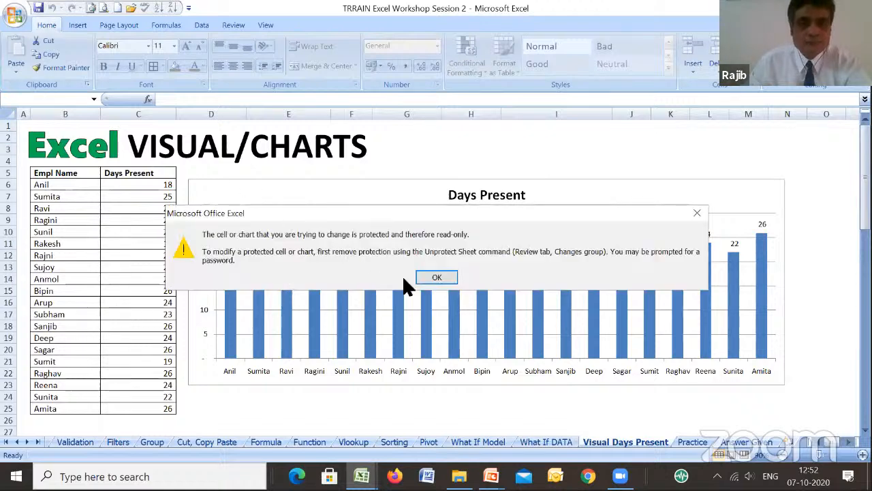
left_click(421, 276)
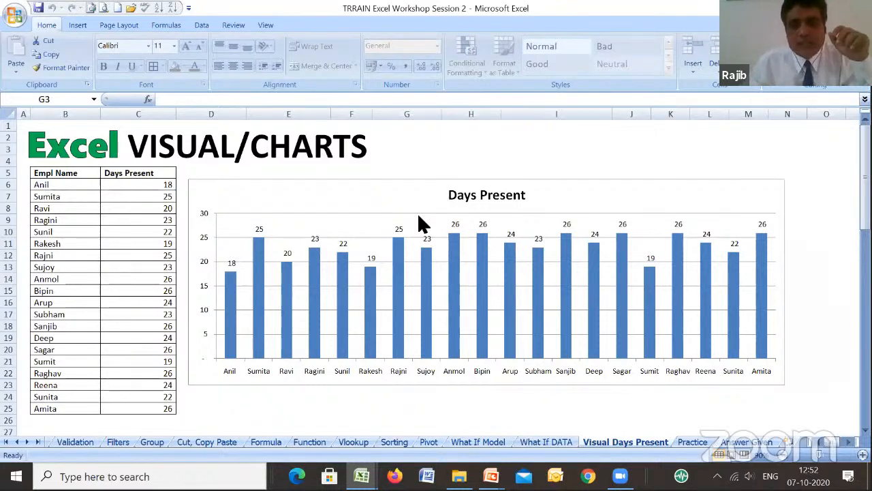
double_click(143, 260)
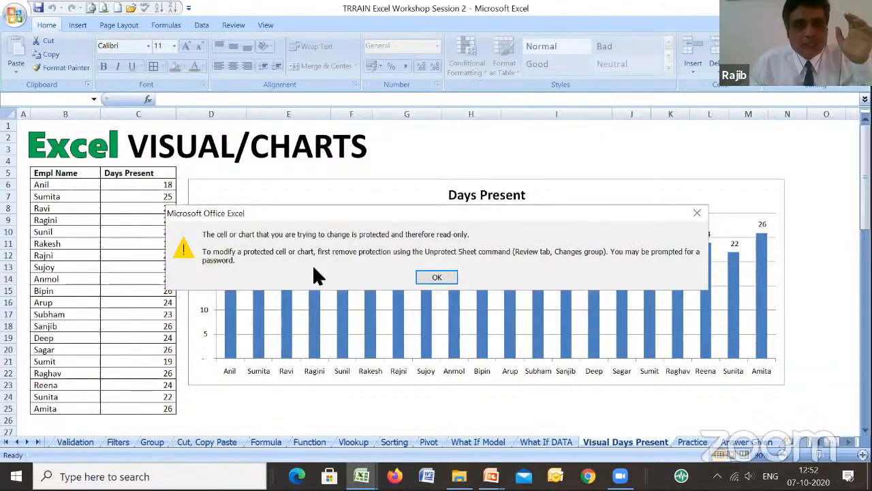
left_click(440, 279)
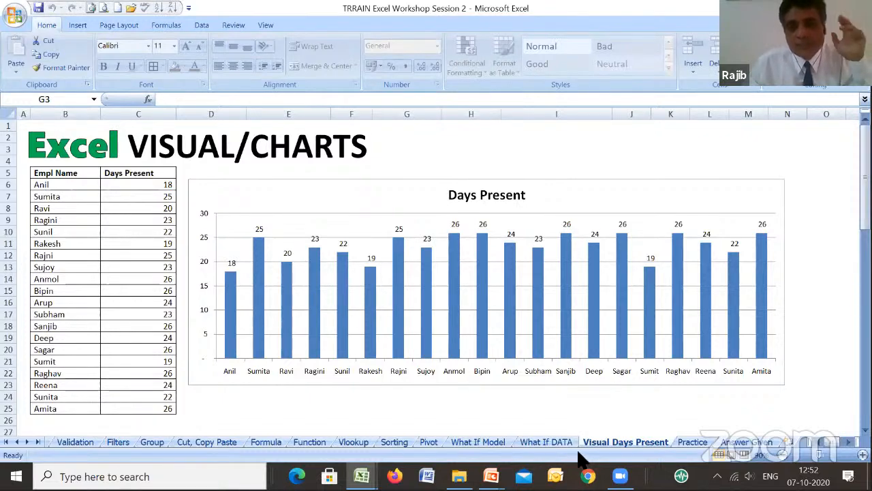
- Remove the protection from the Visual Days Present sheet by entering the sheet password
right_click(617, 445)
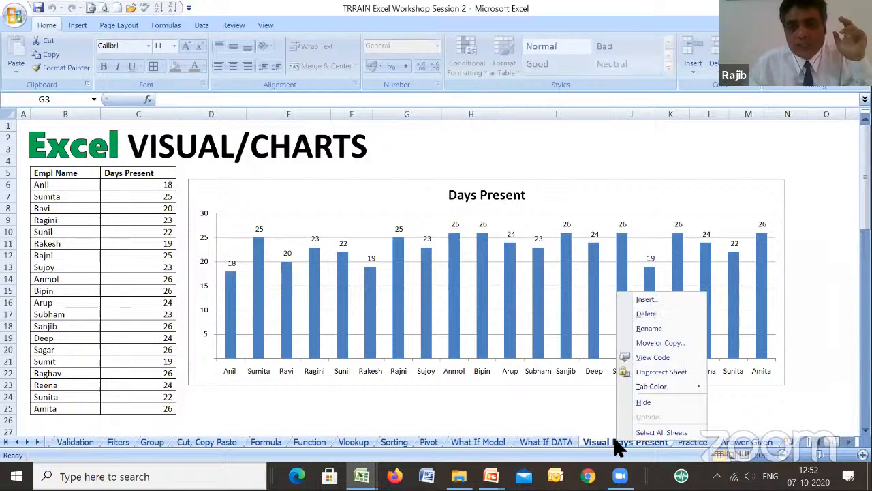
left_click(667, 372)
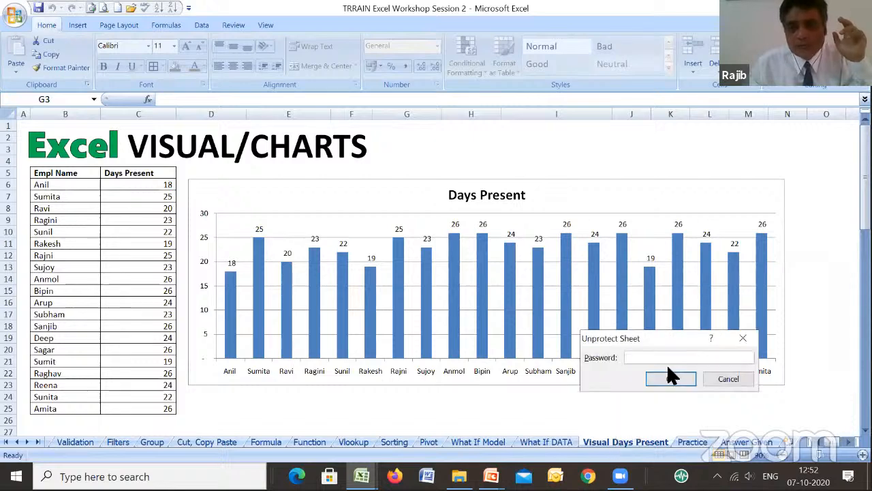
type("1")
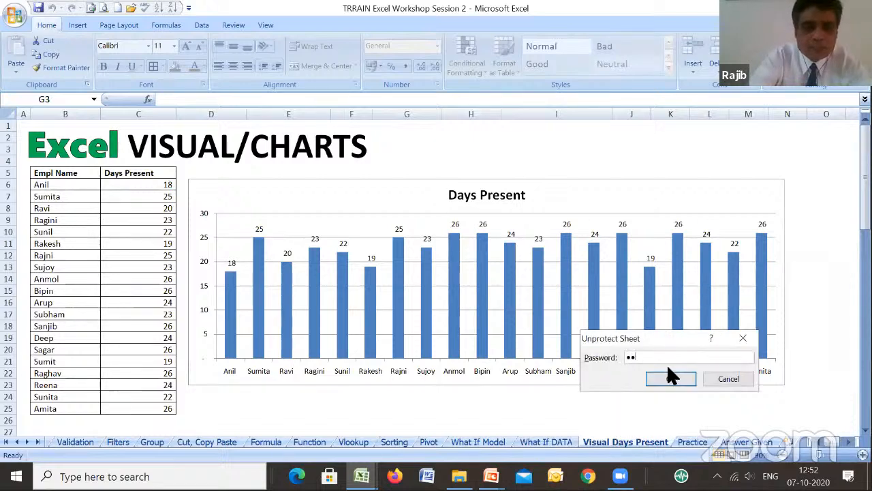
type("23")
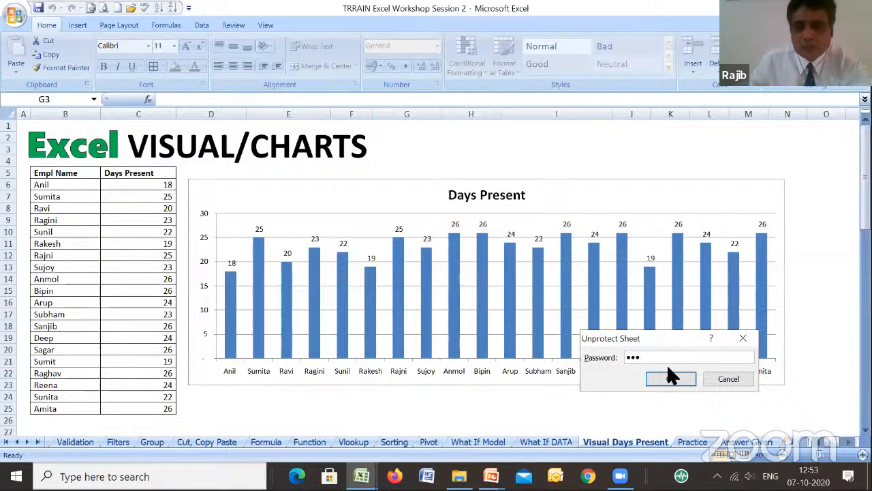
left_click(669, 377)
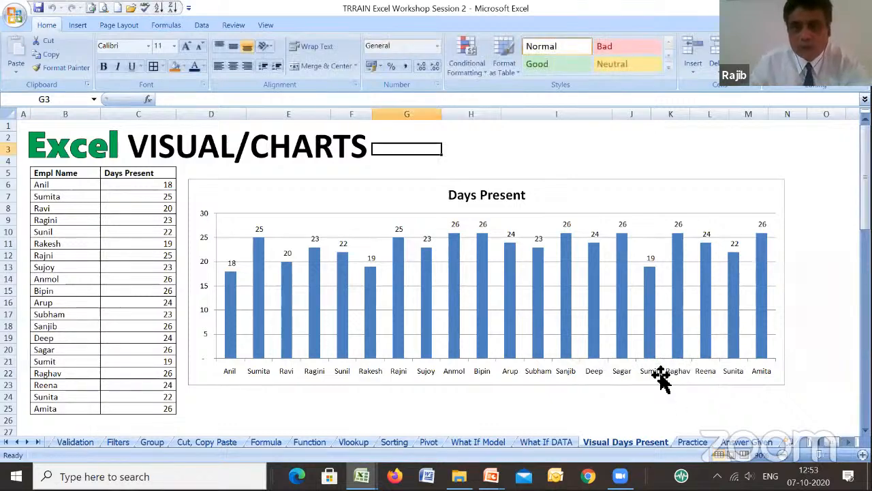
- Clear the Days Present value in C6 and the values in C6:C9, and undo both deletions
left_click(169, 190)
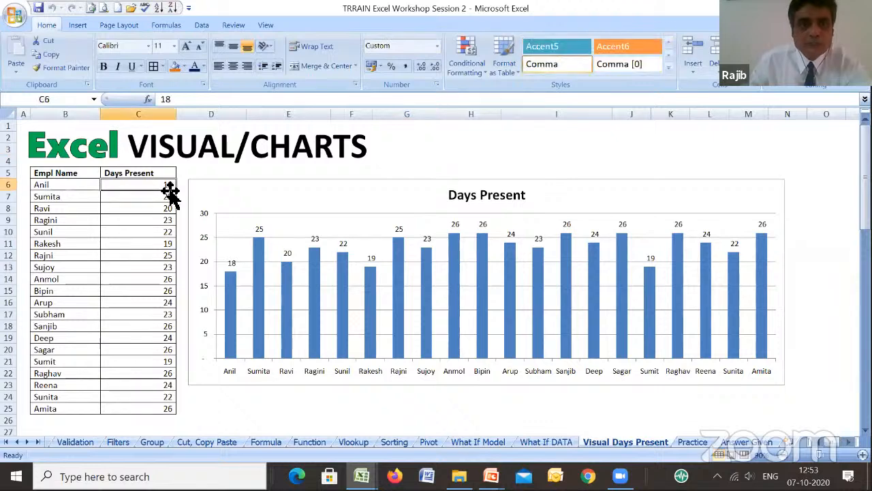
key("Delete")
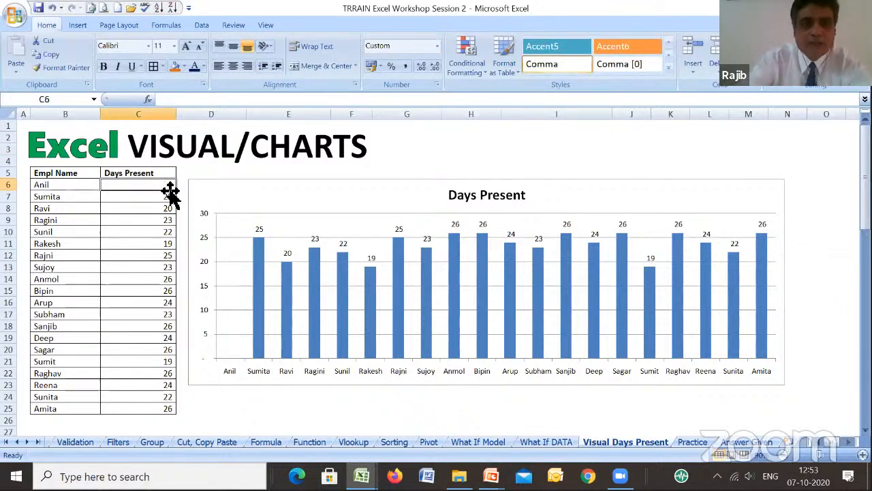
left_click_drag(169, 190, 169, 220)
key("Delete")
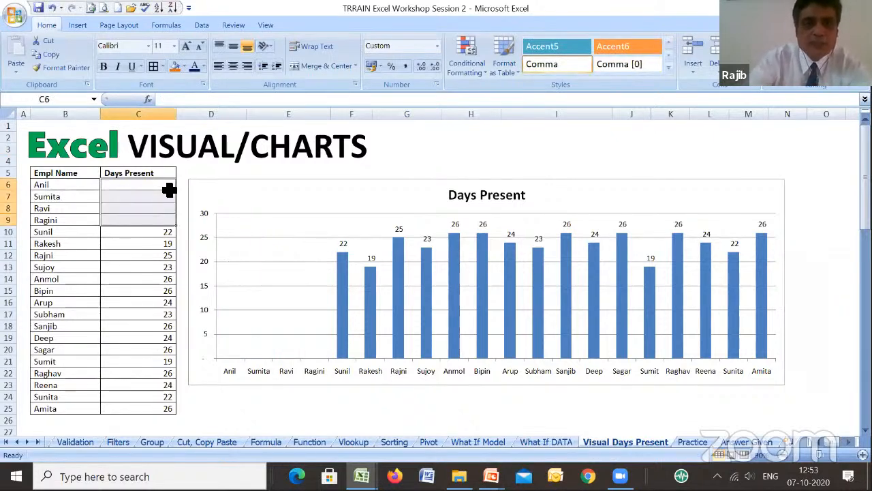
left_click(51, 9)
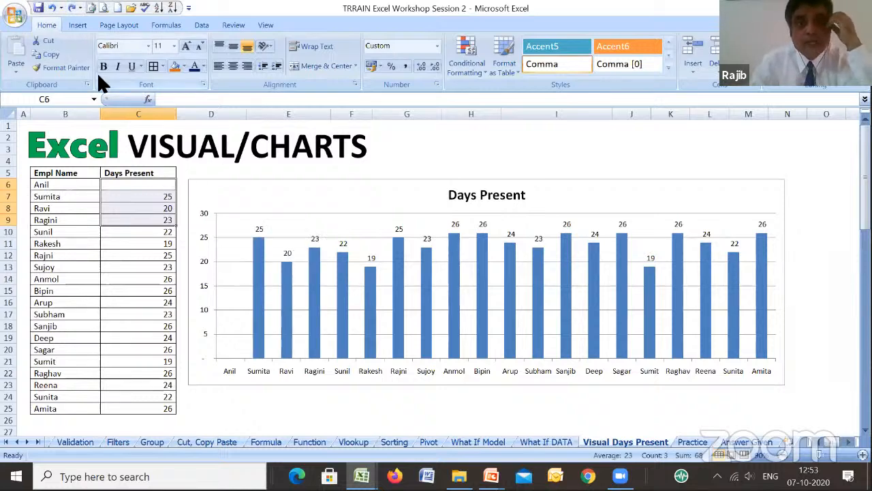
left_click(49, 8)
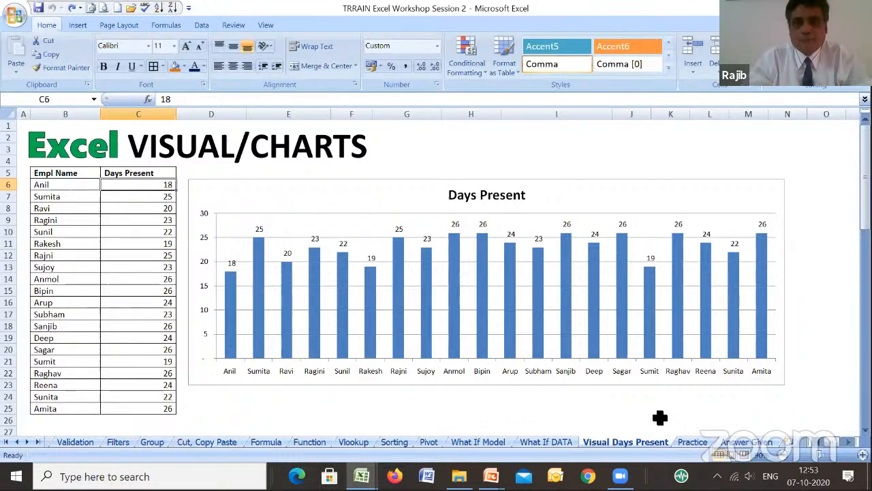
- Switch to the What If Model sheet, select cell J17 and view the product performance table through the profit rows
left_click(487, 439)
left_click(769, 388)
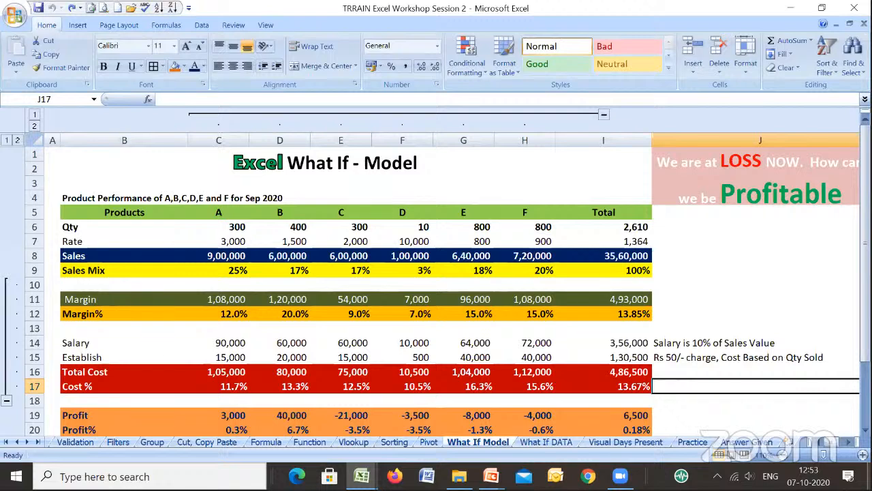
scroll(436, 280, "down", 1)
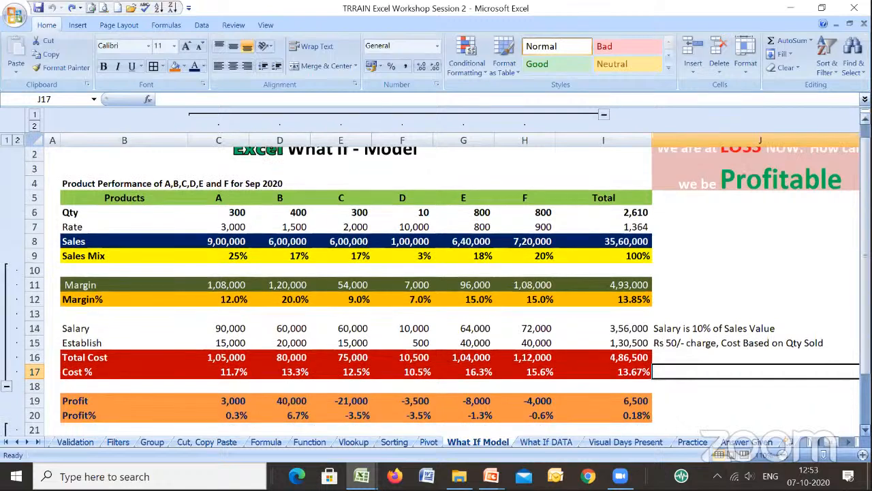